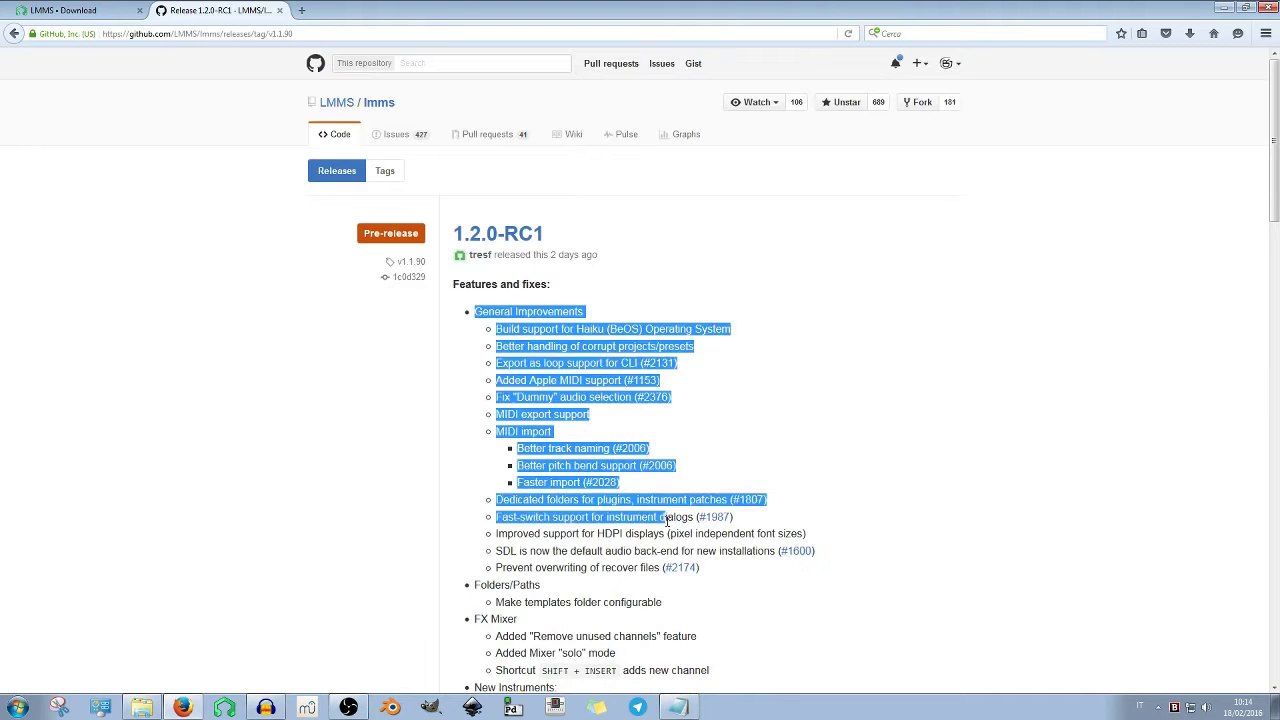
Review the LMMS 1.2.0-RC1 release notes, known issues and download files on GitHub, and close the release page
scroll(708, 424, down, 5)
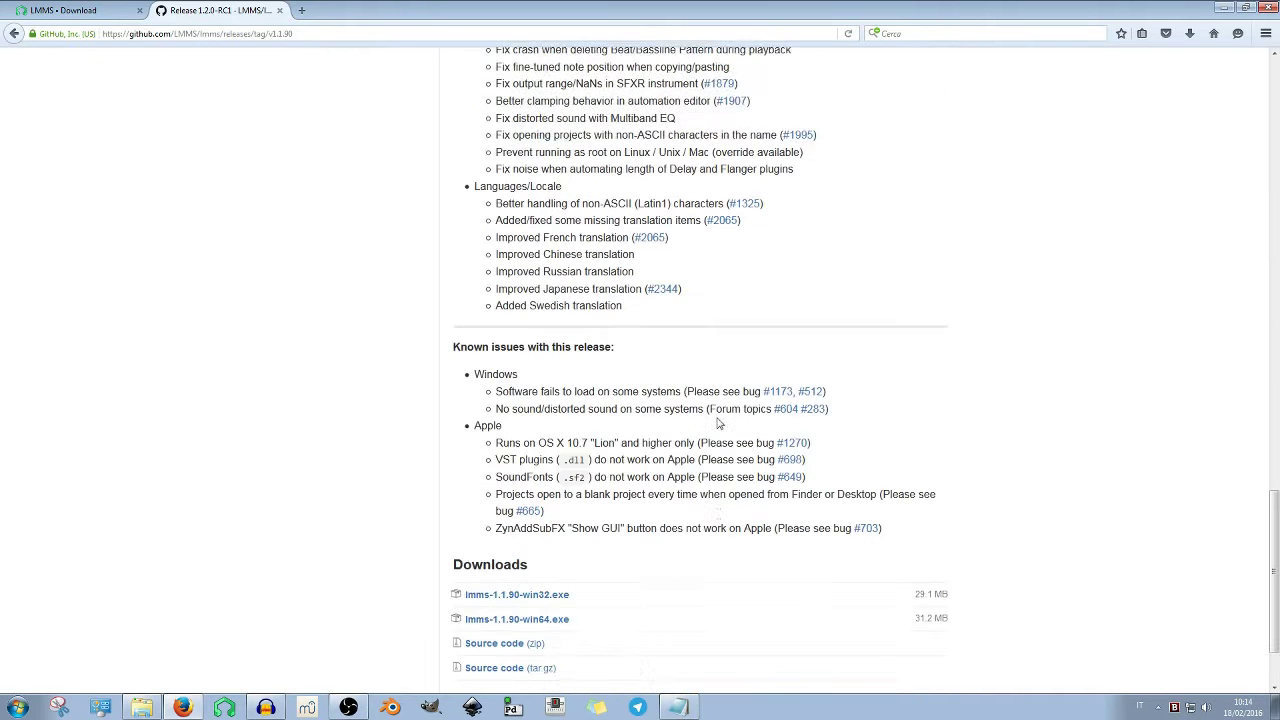
drag(606, 460, 610, 590)
click(610, 592)
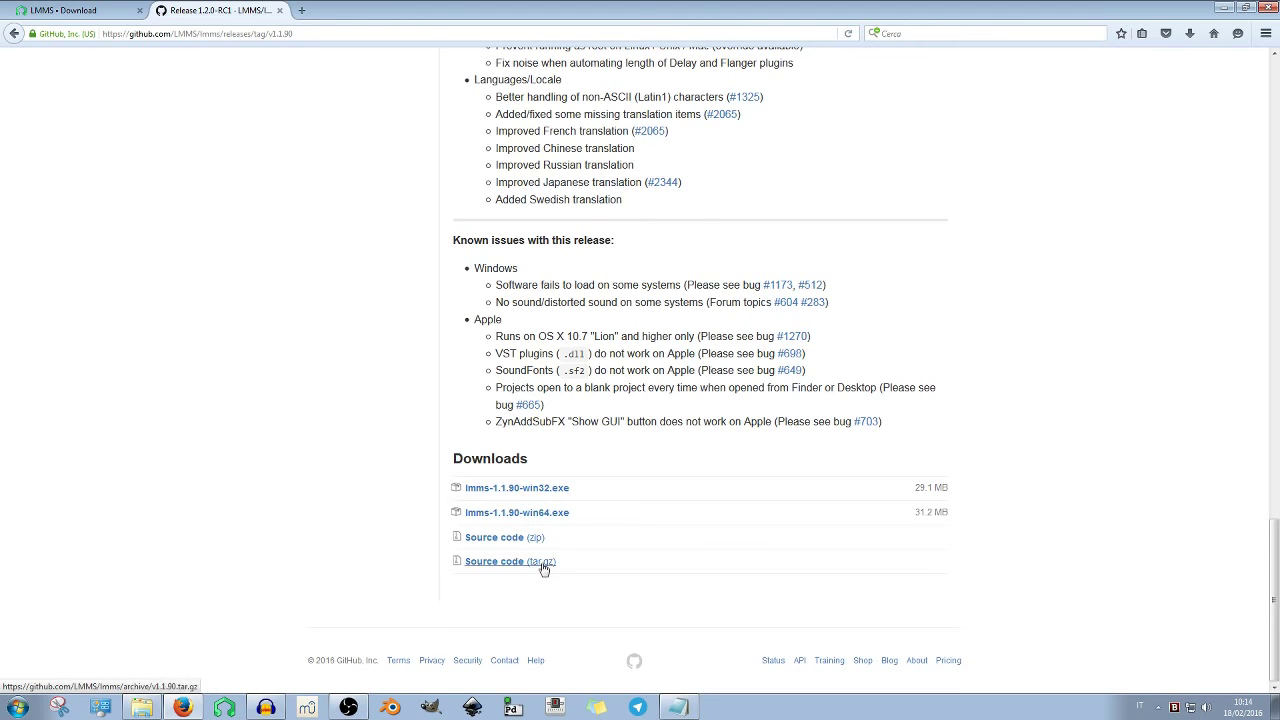
scroll(884, 471, up, 1)
scroll(884, 471, up, 10)
scroll(722, 508, down, 8)
scroll(722, 508, down, 4)
scroll(722, 508, up, 15)
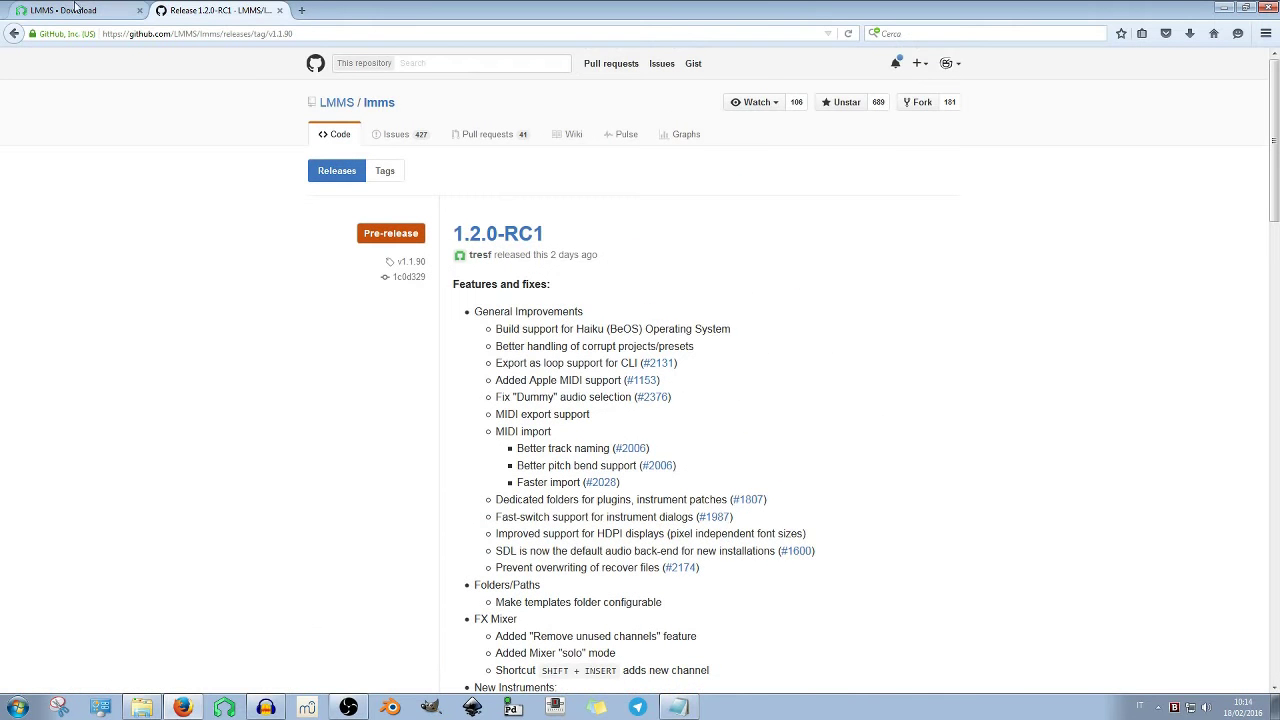
click(280, 12)
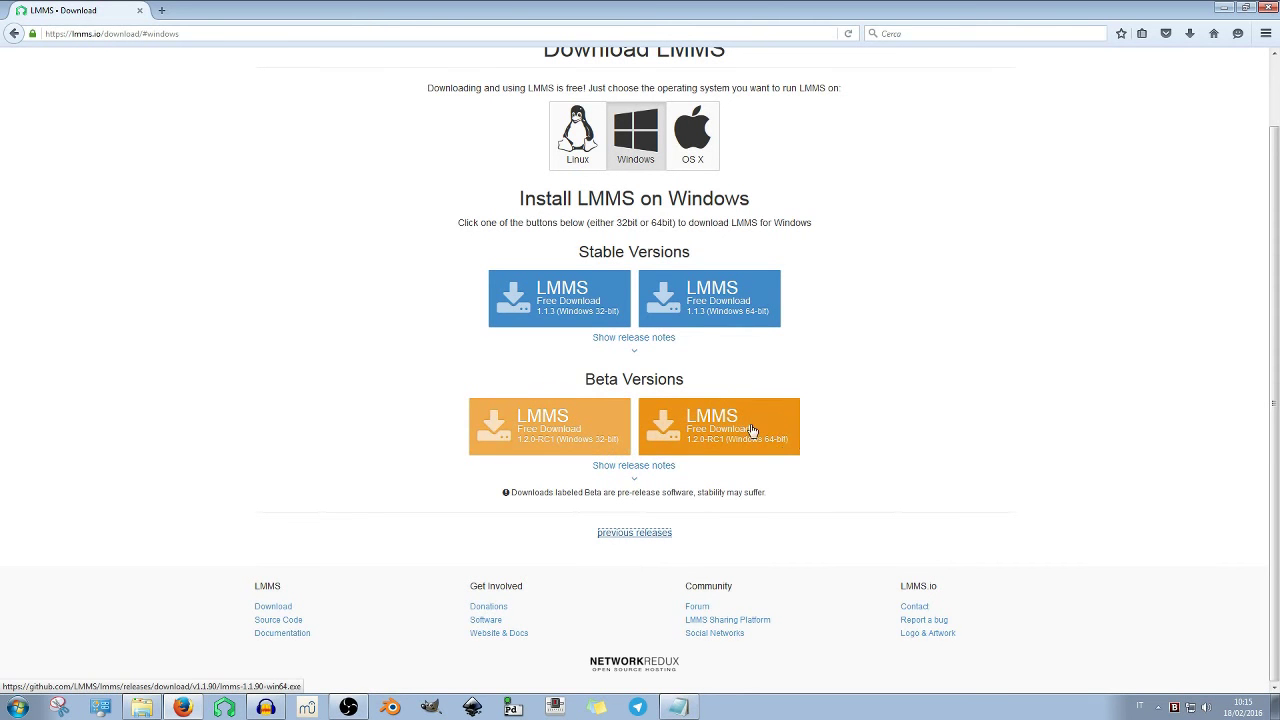
Clear the open windows off the desktop and select the LMMS 1.1.90 win64 installer
click(1224, 9)
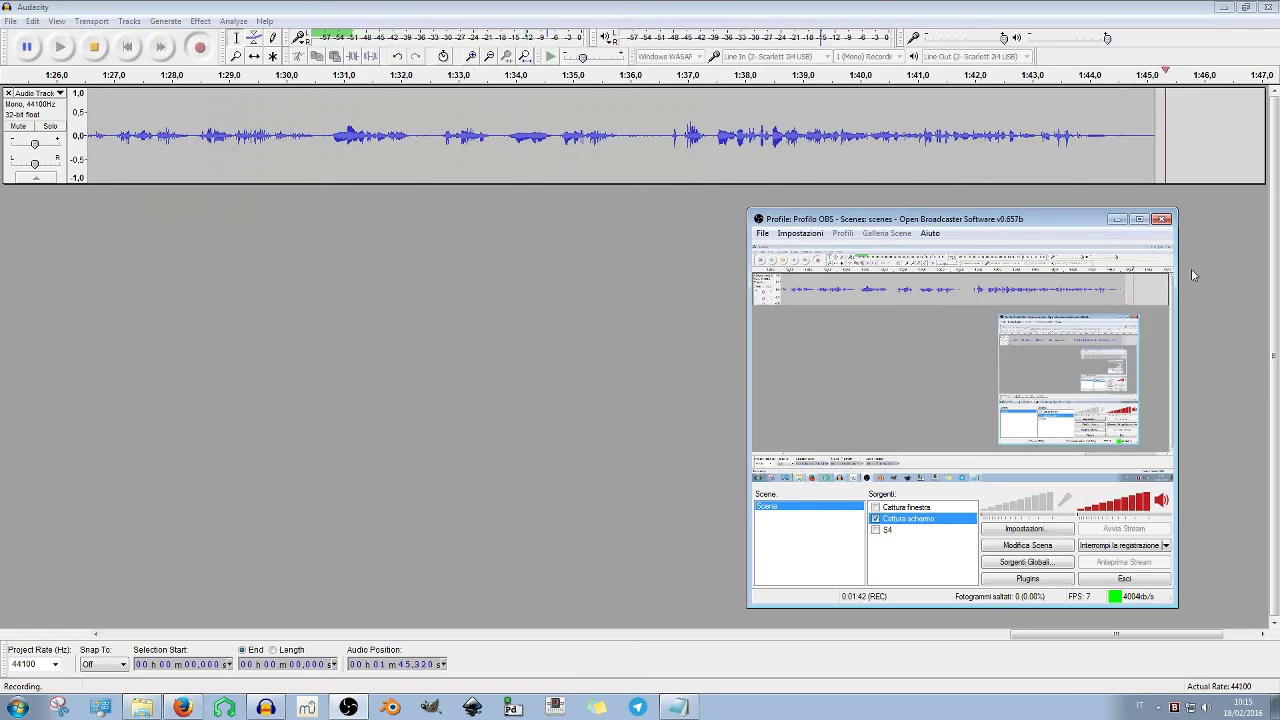
click(1272, 707)
click(480, 170)
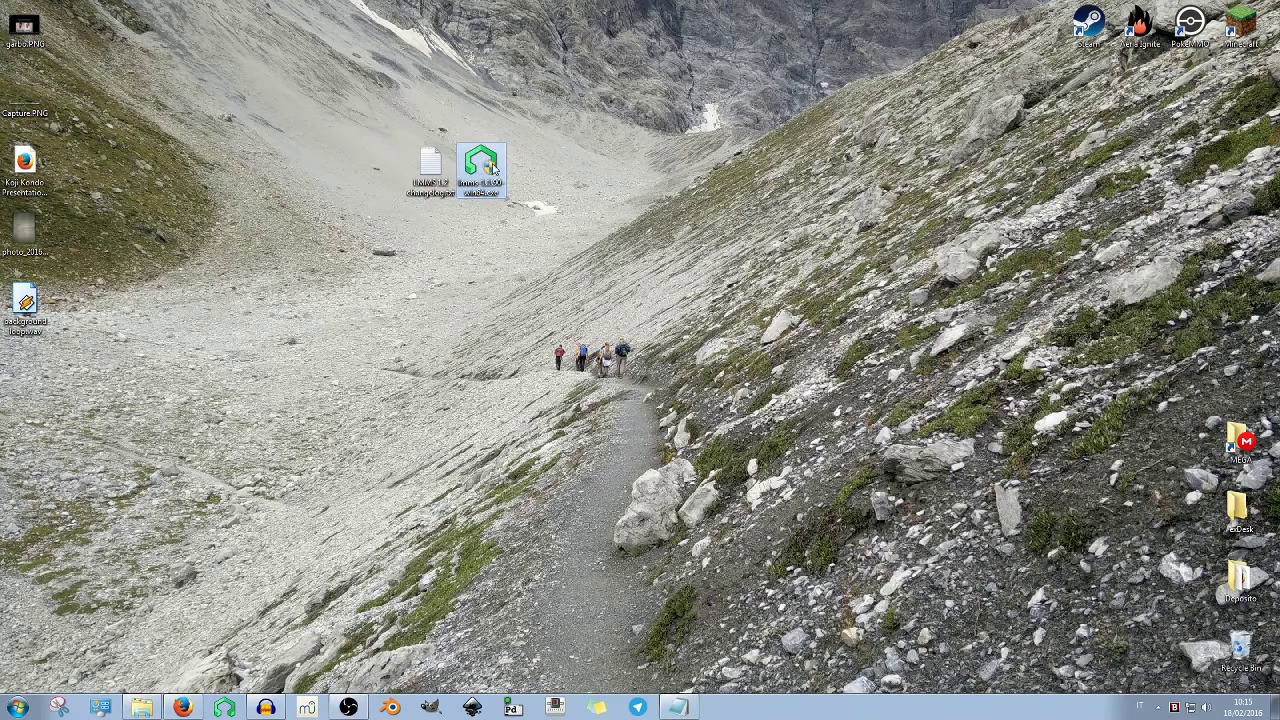
Open the LMMS folder in Program Files on Local Disk (C:) in Windows Explorer and find its uninstaller
click(148, 706)
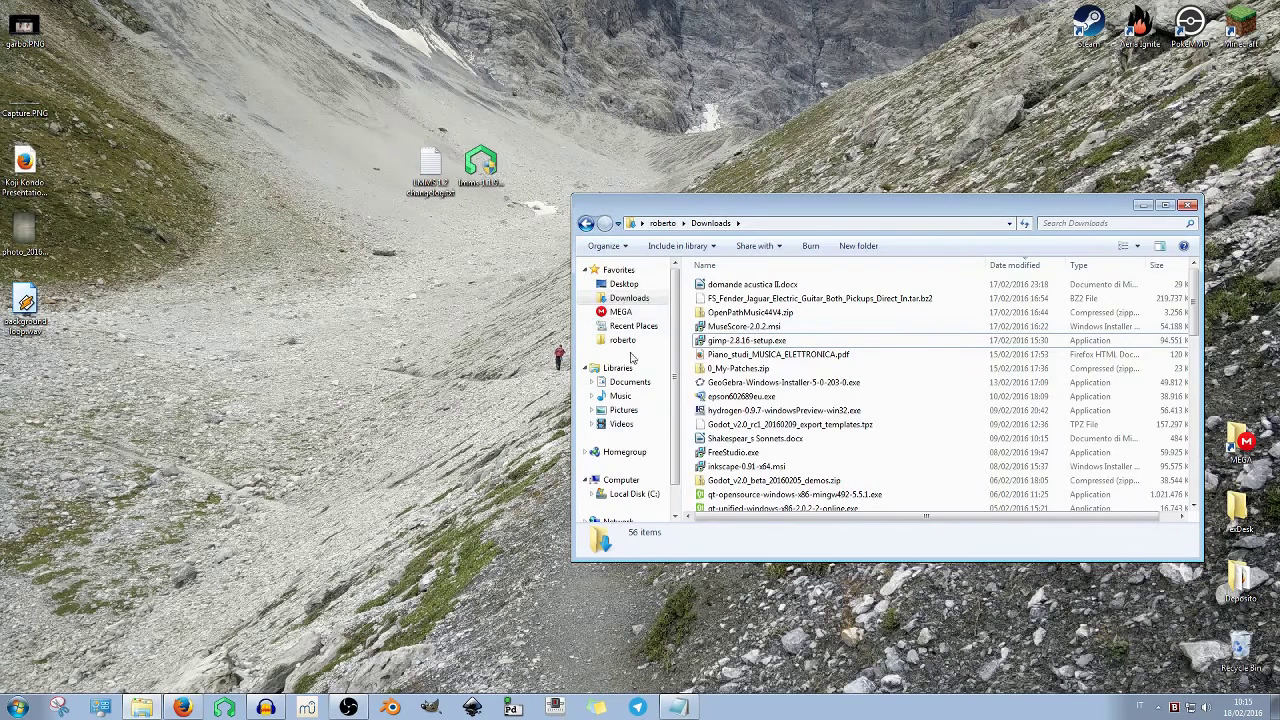
click(631, 496)
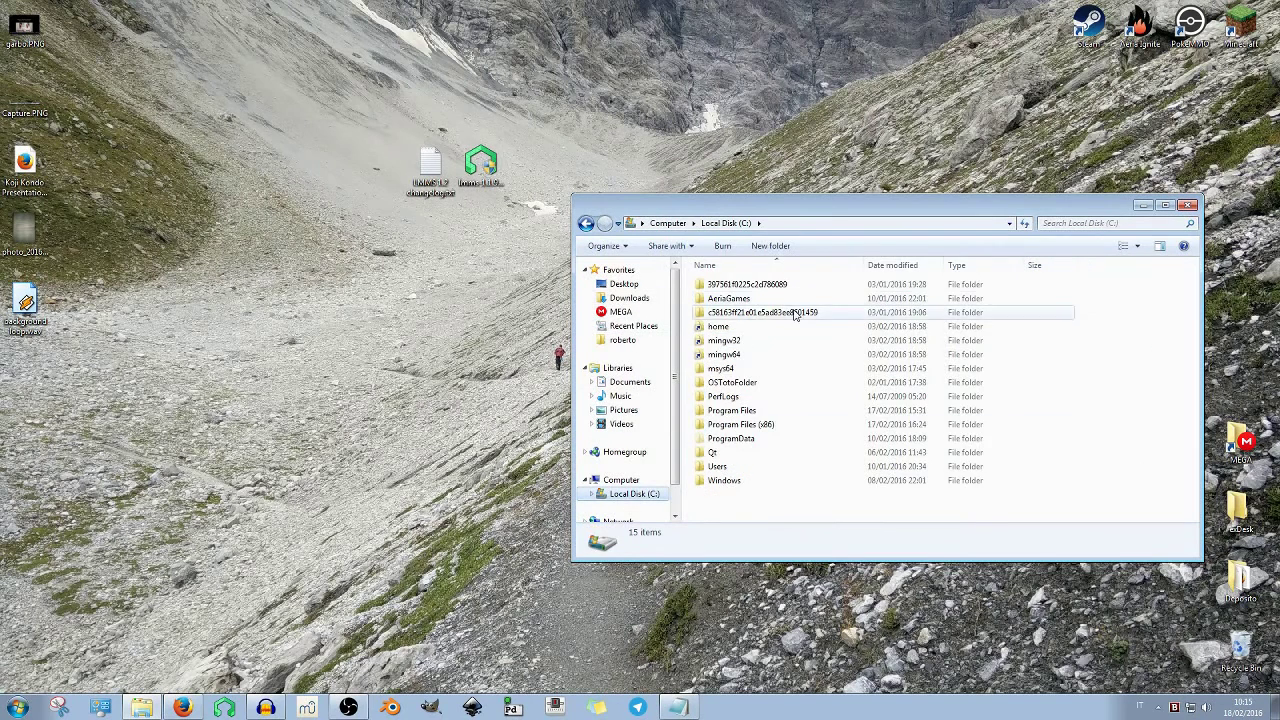
double_click(770, 415)
scroll(770, 415, down, 3)
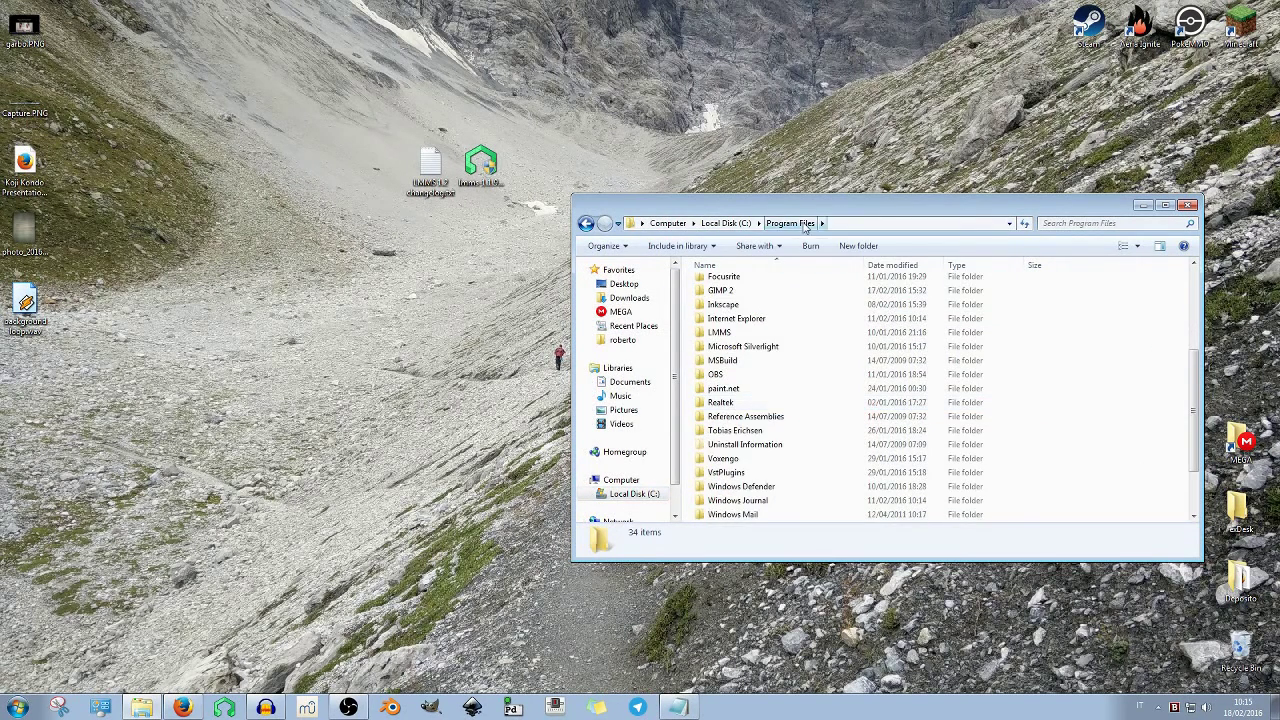
scroll(758, 457, down, 2)
scroll(758, 457, up, 5)
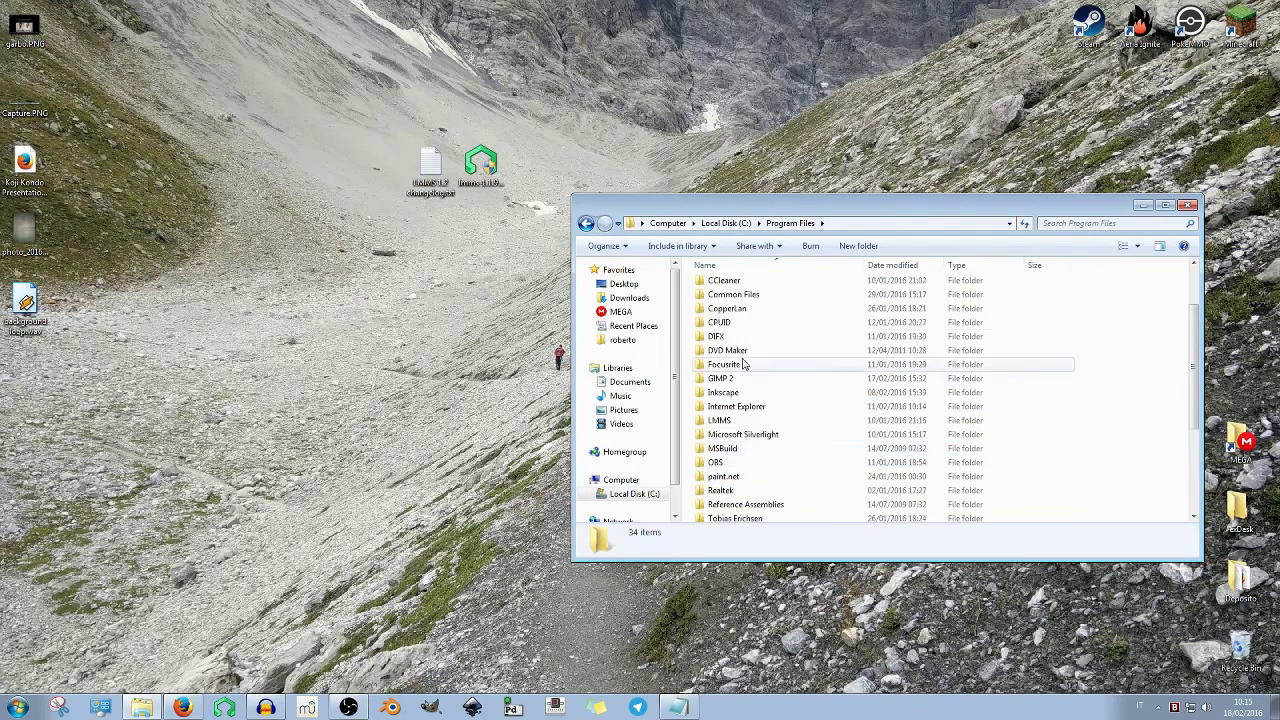
double_click(720, 494)
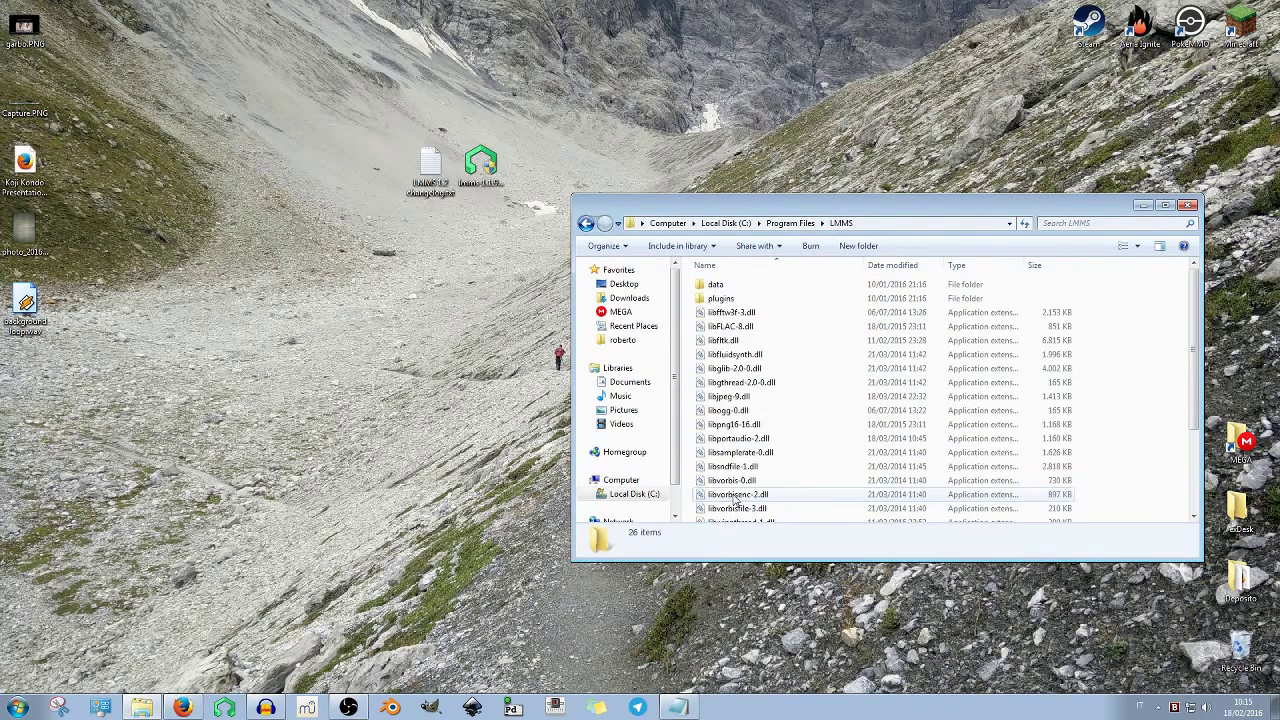
scroll(810, 380, down, 3)
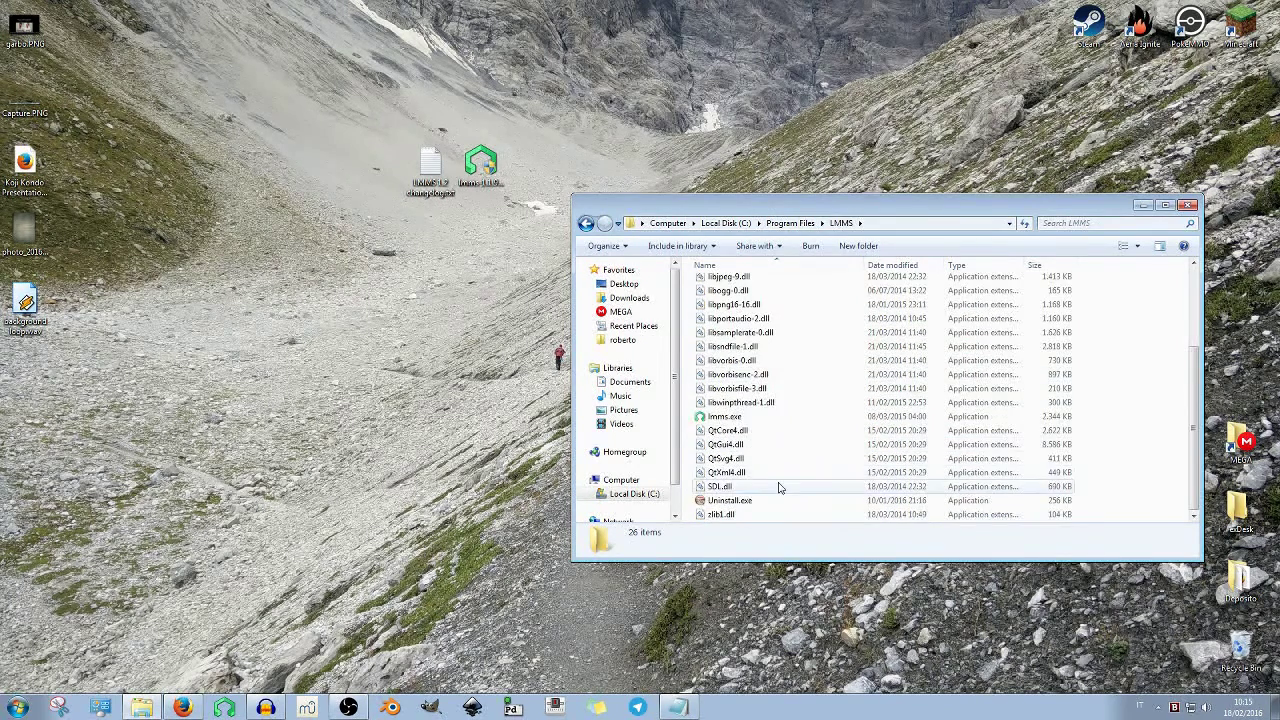
Run Uninstall.exe to remove LMMS 1.1.3 with the progress details shown, and close the uninstaller
double_click(1076, 195)
click(750, 428)
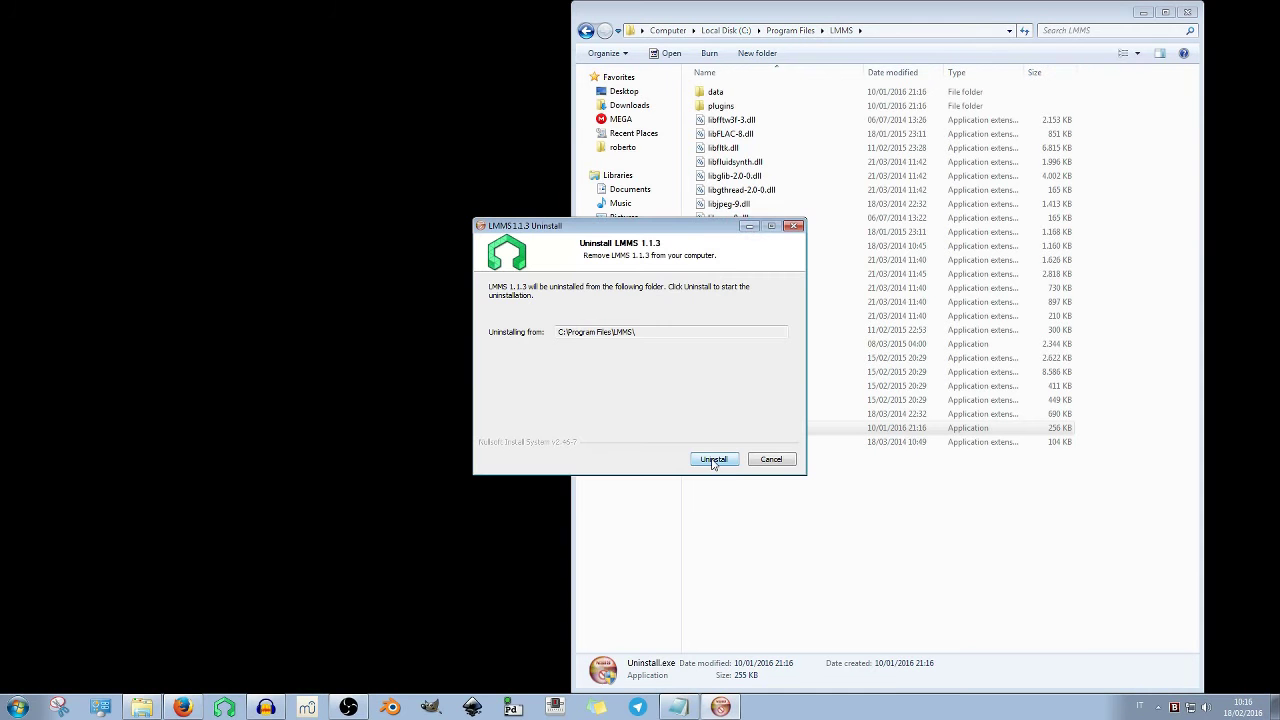
click(713, 460)
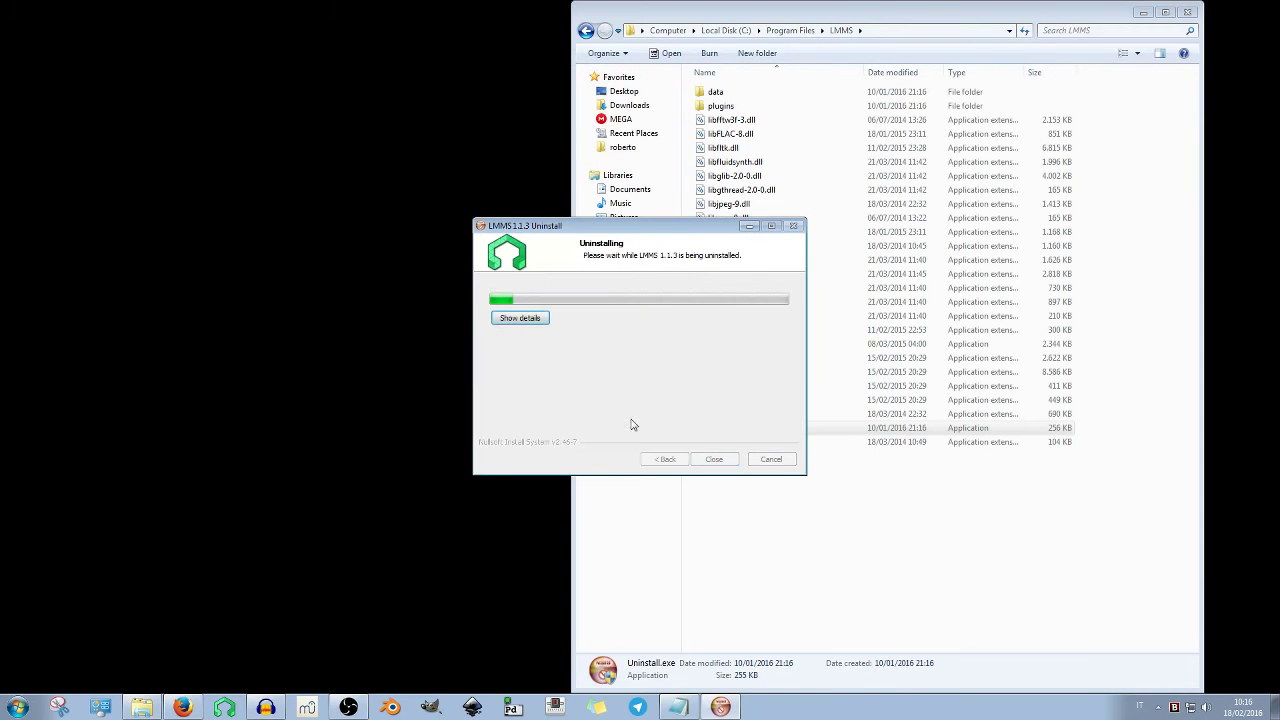
click(520, 321)
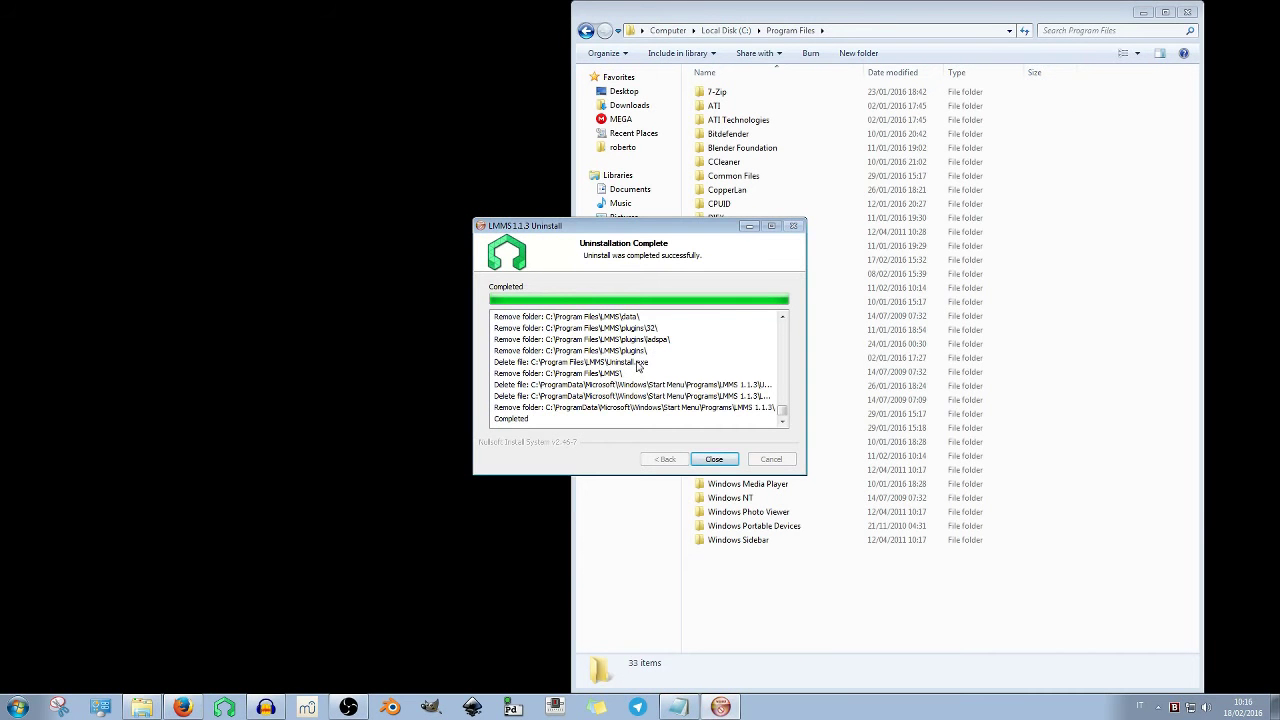
click(710, 460)
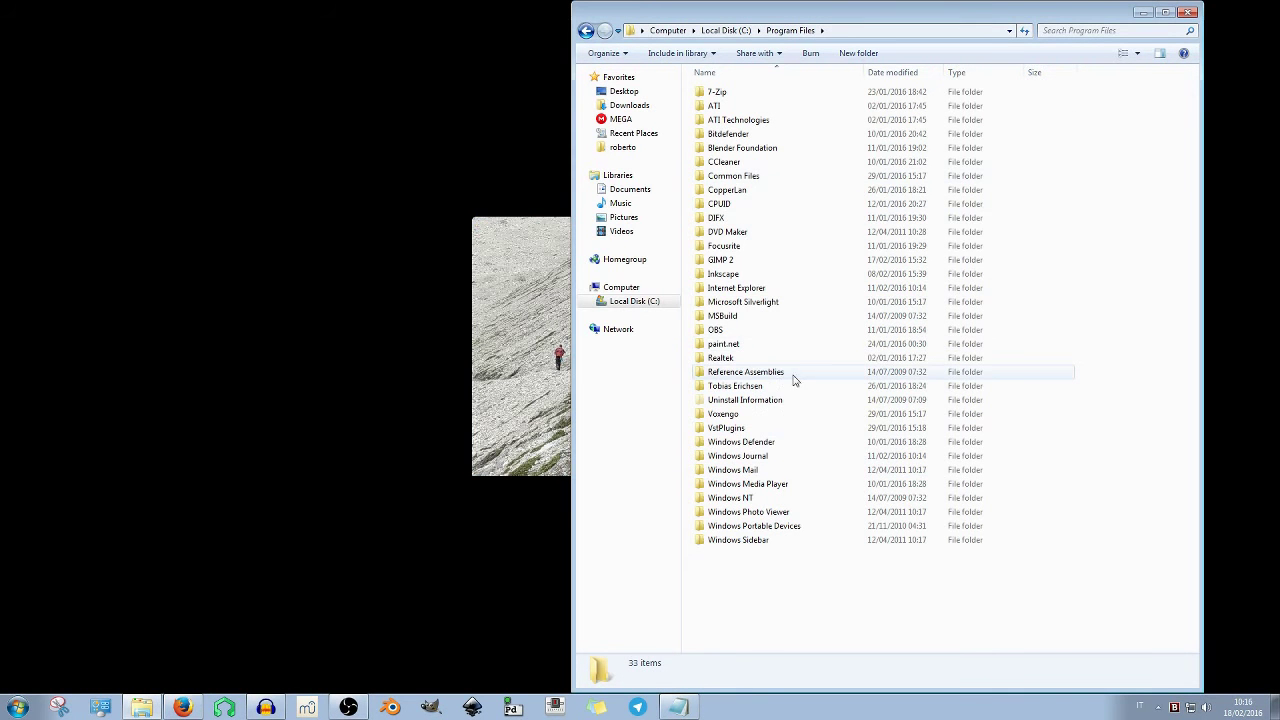
Move the Program Files window to the middle of the desktop and check its list for a leftover LMMS folder
click(456, 391)
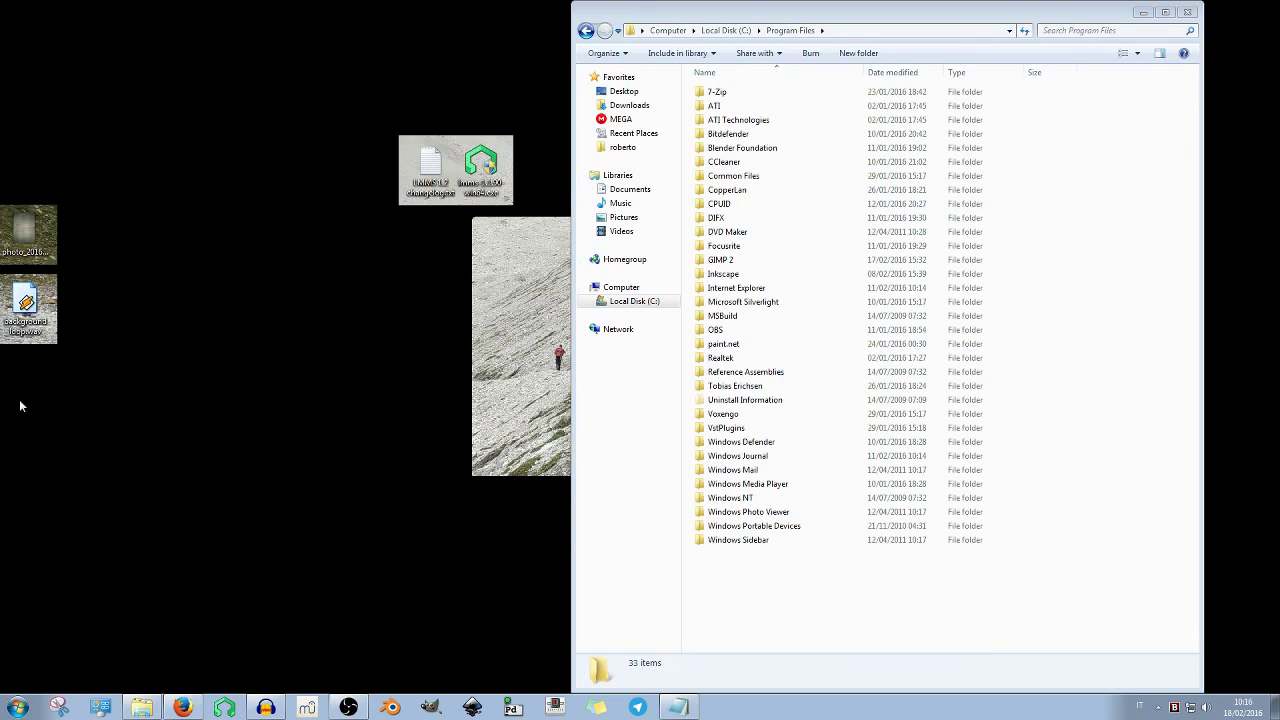
drag(1100, 14, 889, 213)
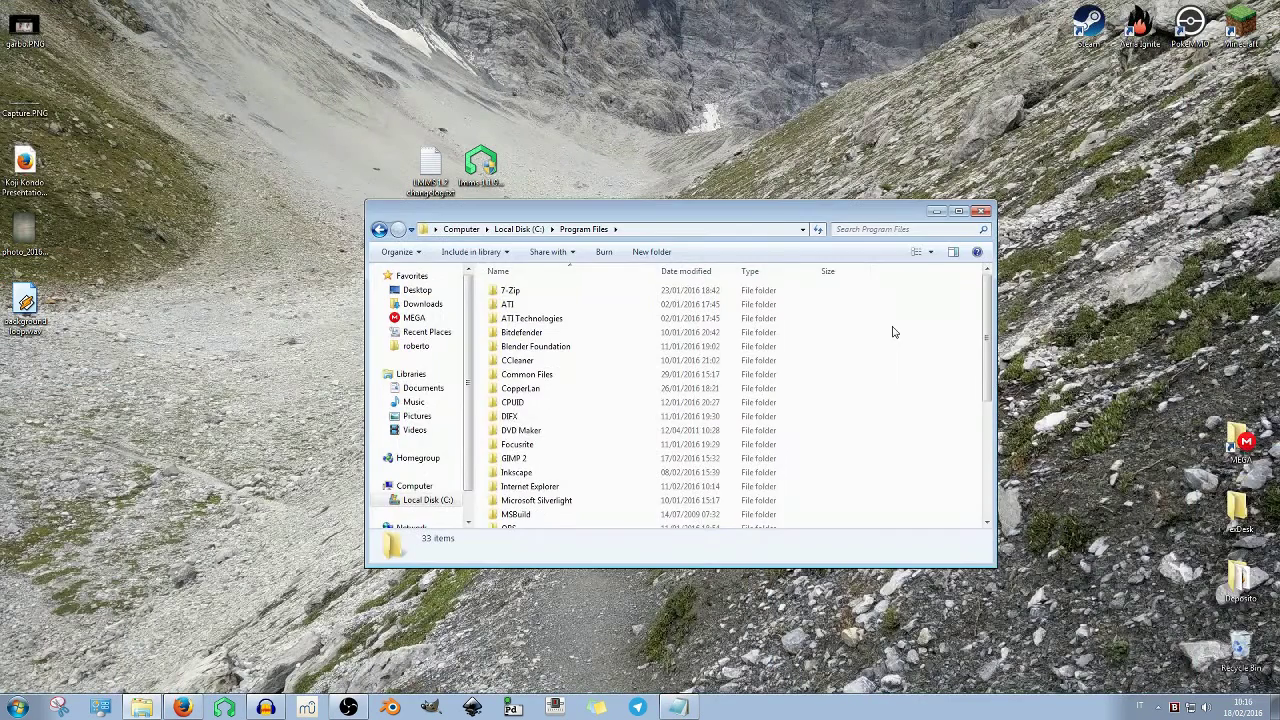
click(348, 707)
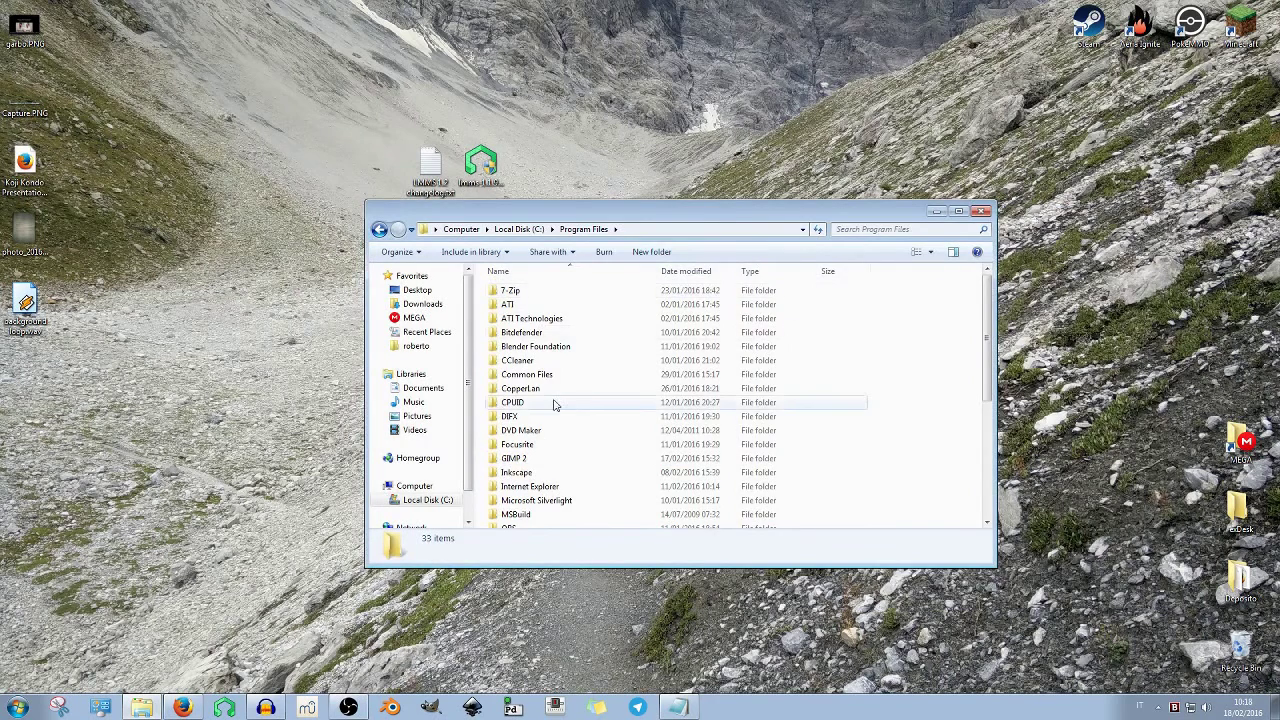
click(545, 430)
scroll(880, 383, down, 5)
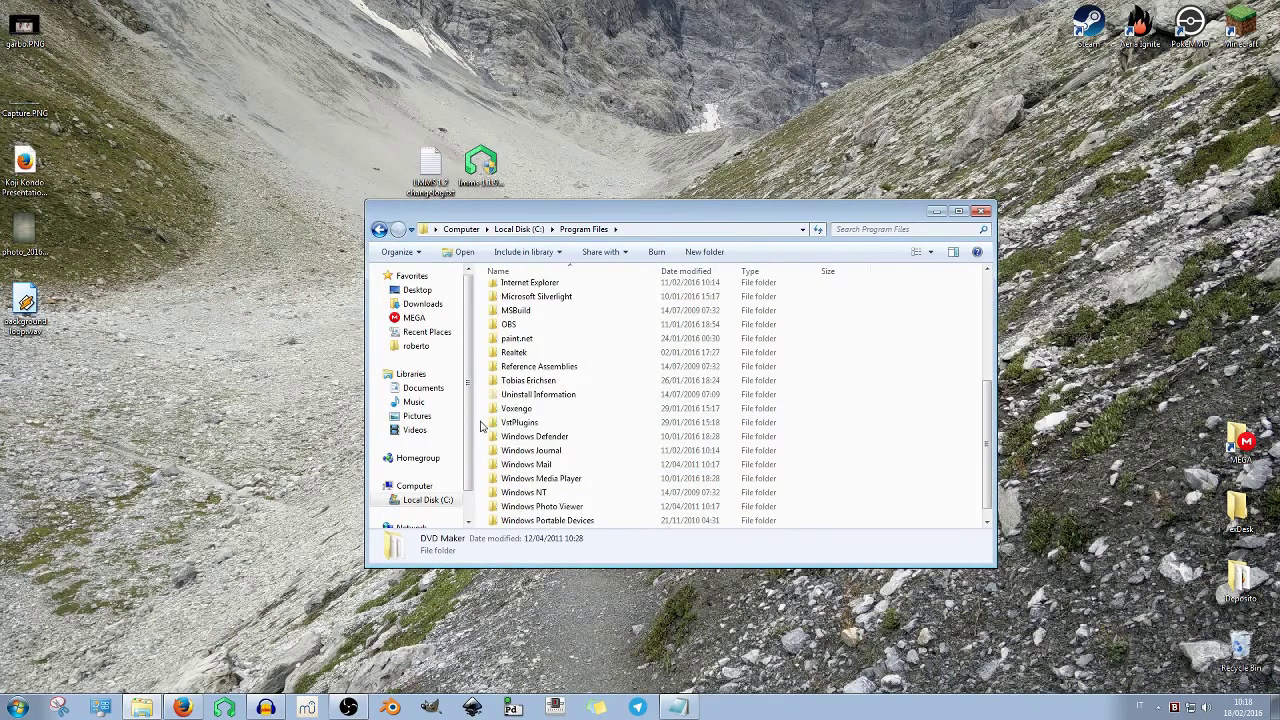
scroll(530, 418, up, 4)
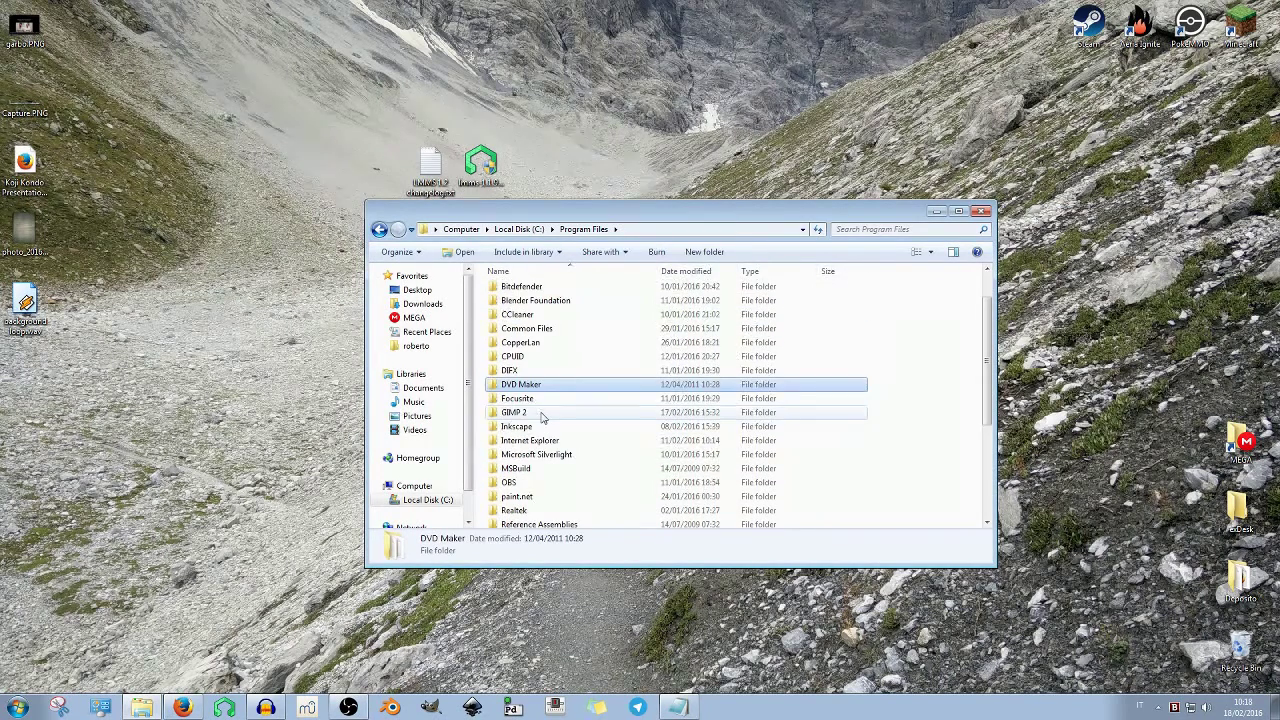
scroll(541, 416, down, 2)
scroll(541, 416, up, 1)
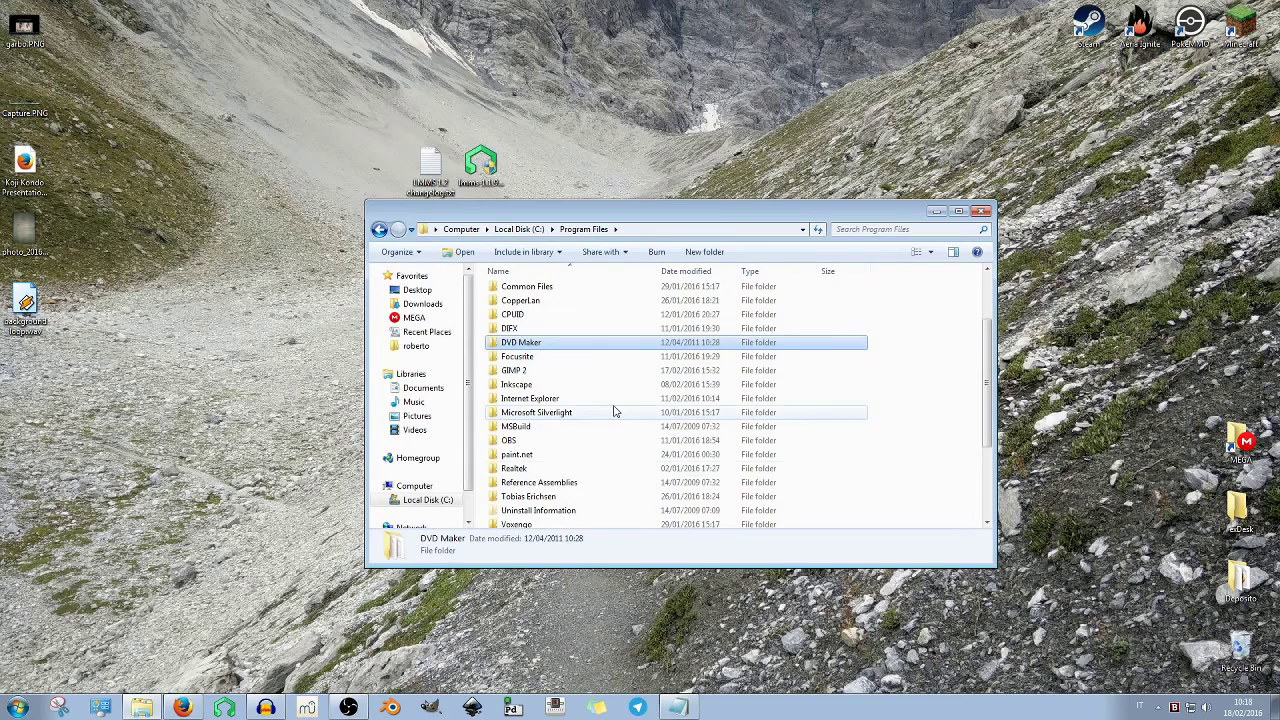
Install LMMS 1.1.90 from the desktop installer, accepting the license and keeping C:\Program Files\LMMS and the LMMS 1.1.90 Start Menu folder
click(489, 172)
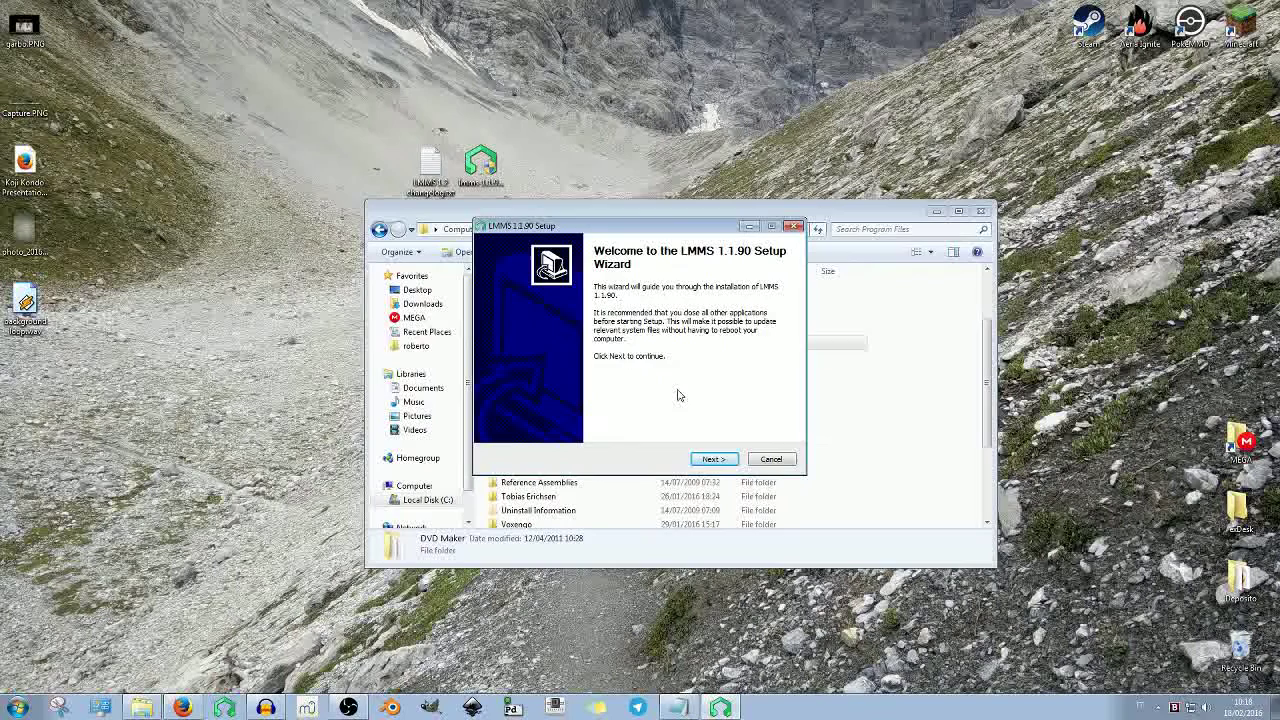
click(704, 461)
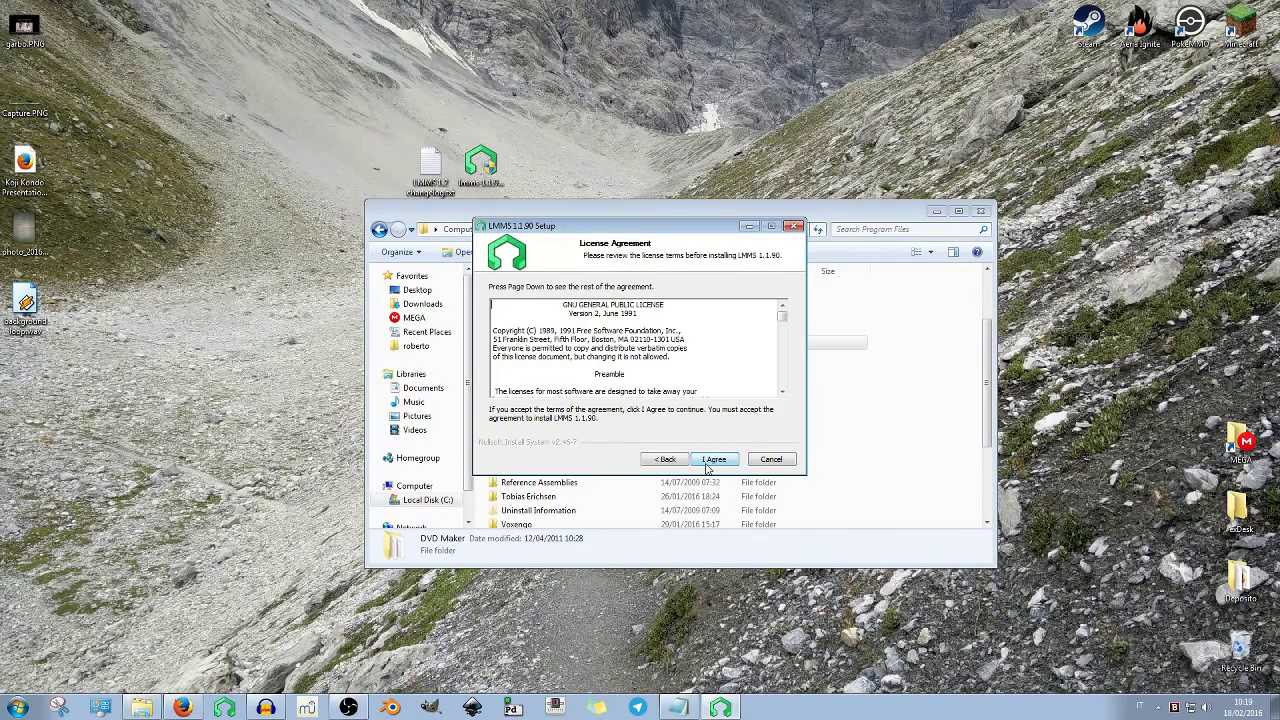
click(712, 460)
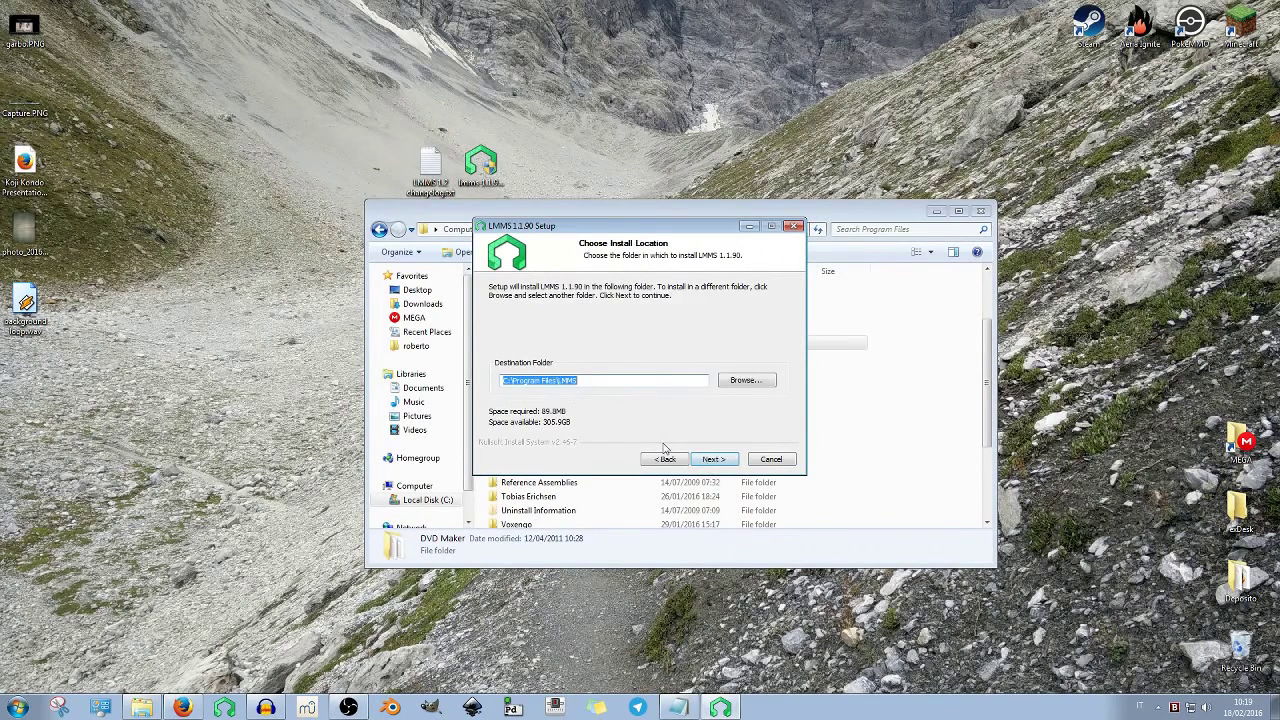
click(712, 460)
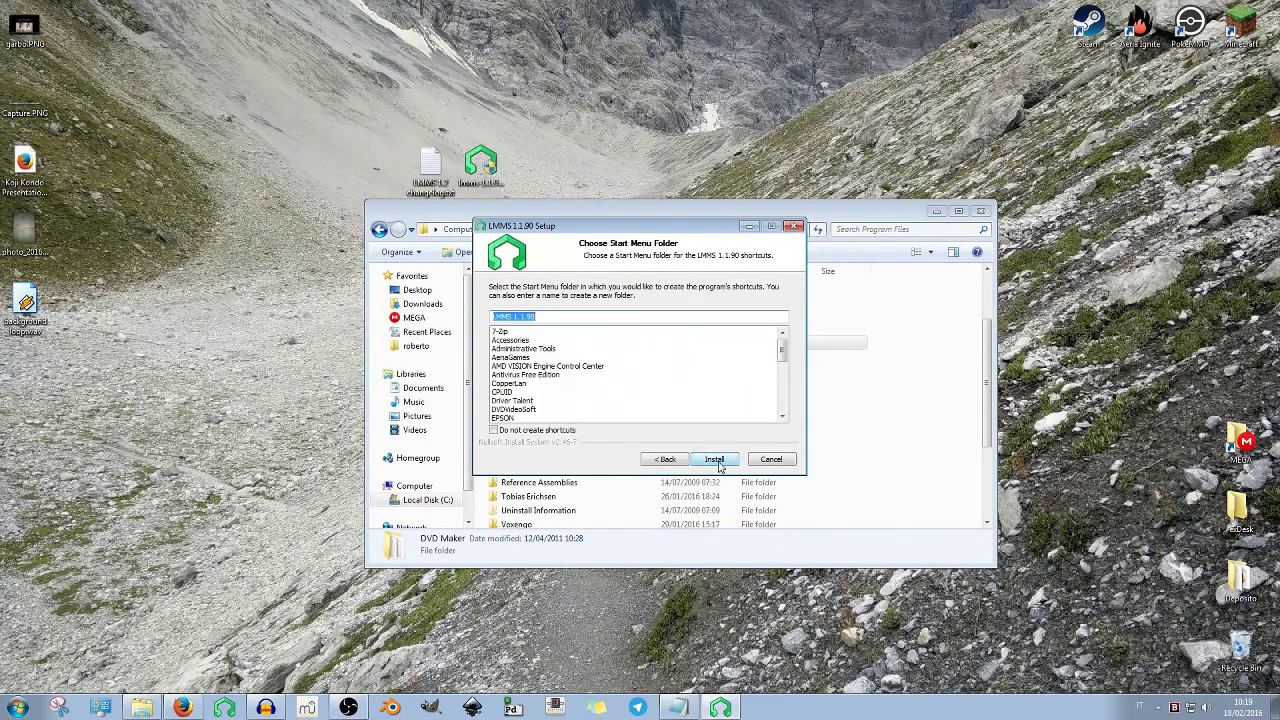
click(716, 460)
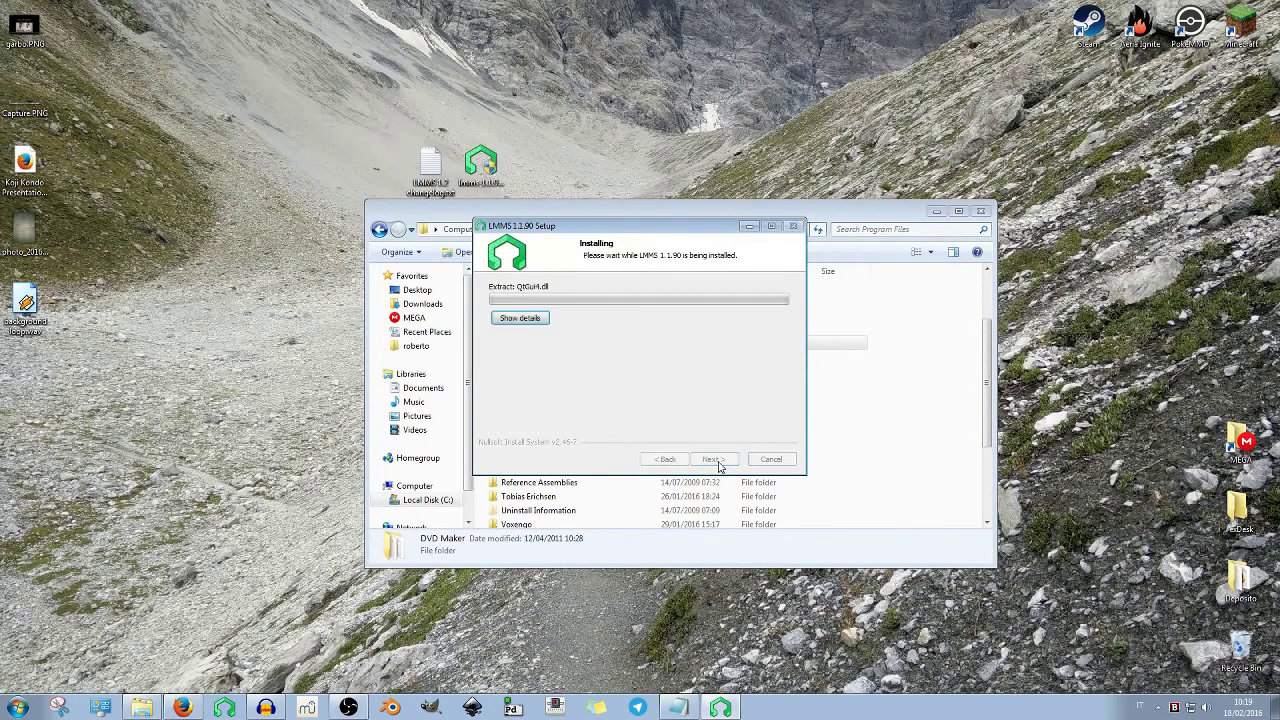
click(520, 318)
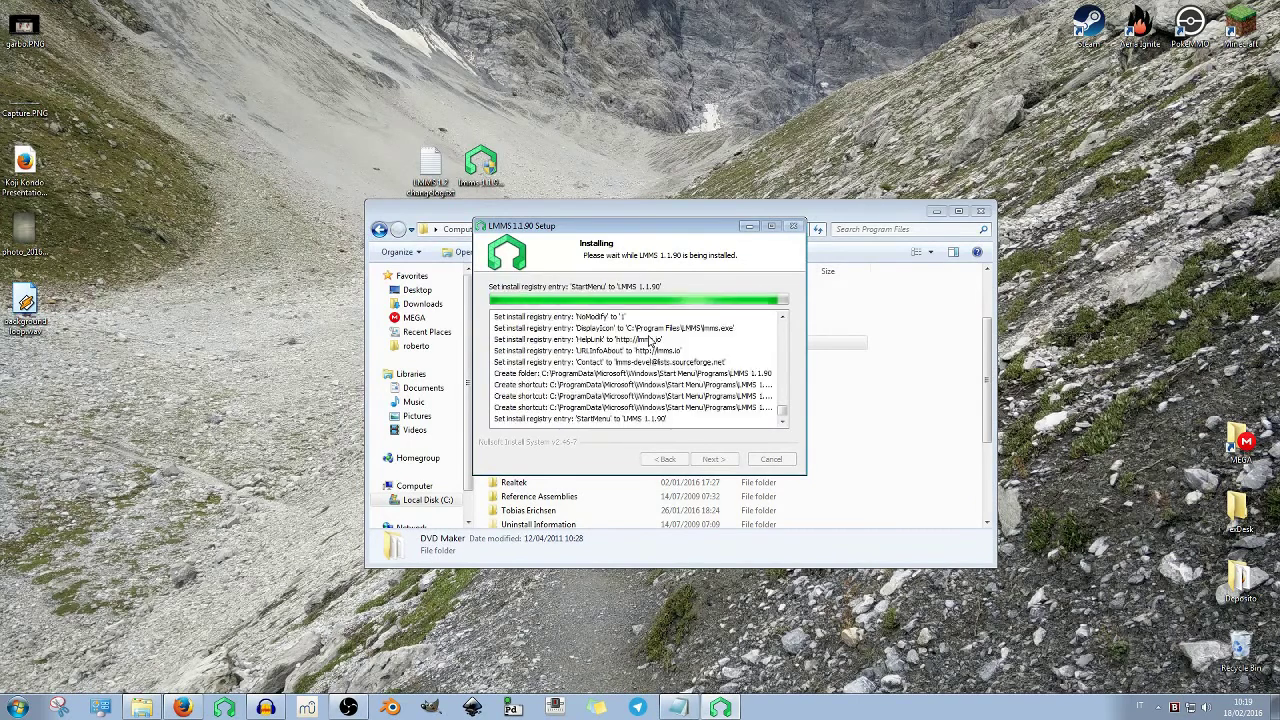
click(716, 459)
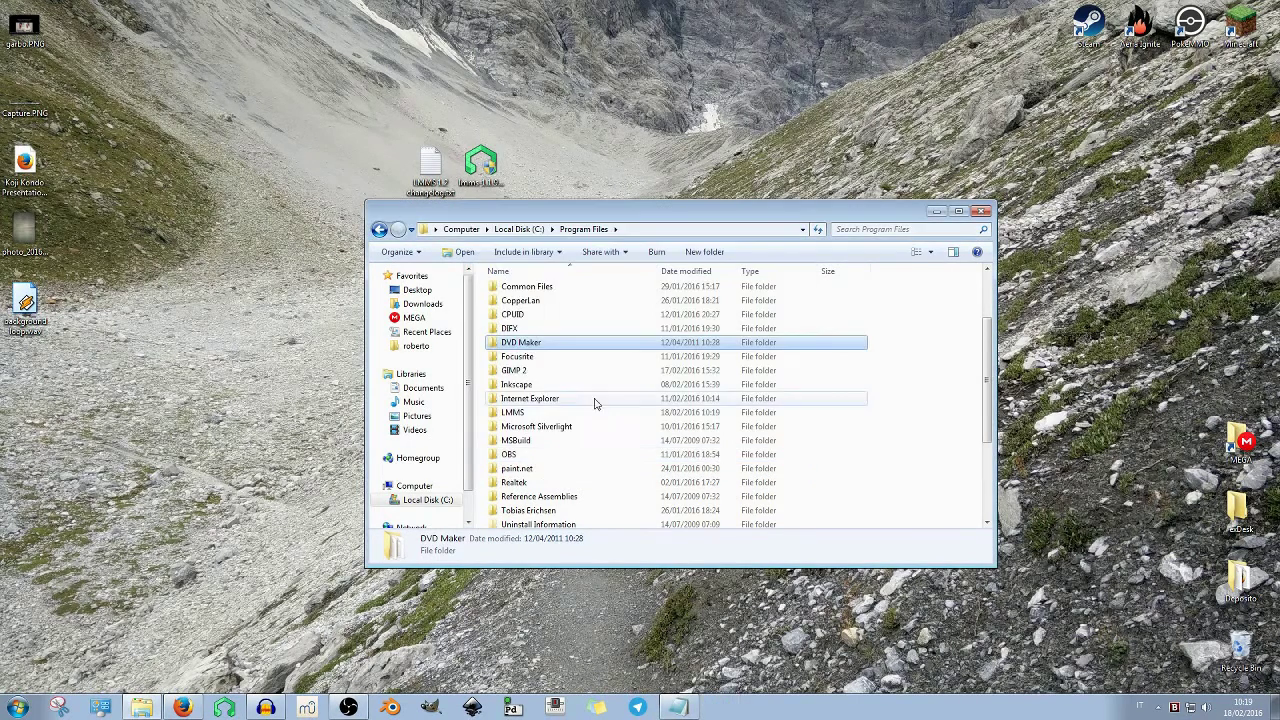
Select the new LMMS folder in Program Files, launch LMMS and minimize the Explorer window
click(560, 412)
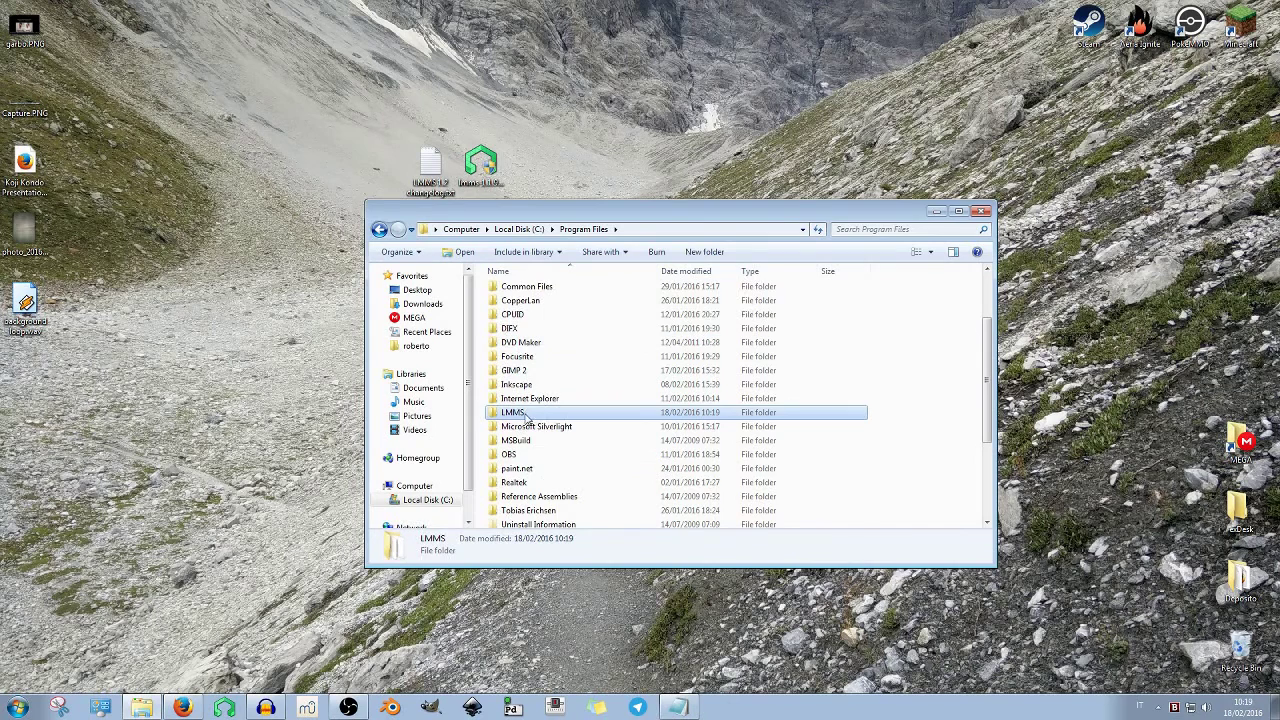
click(226, 707)
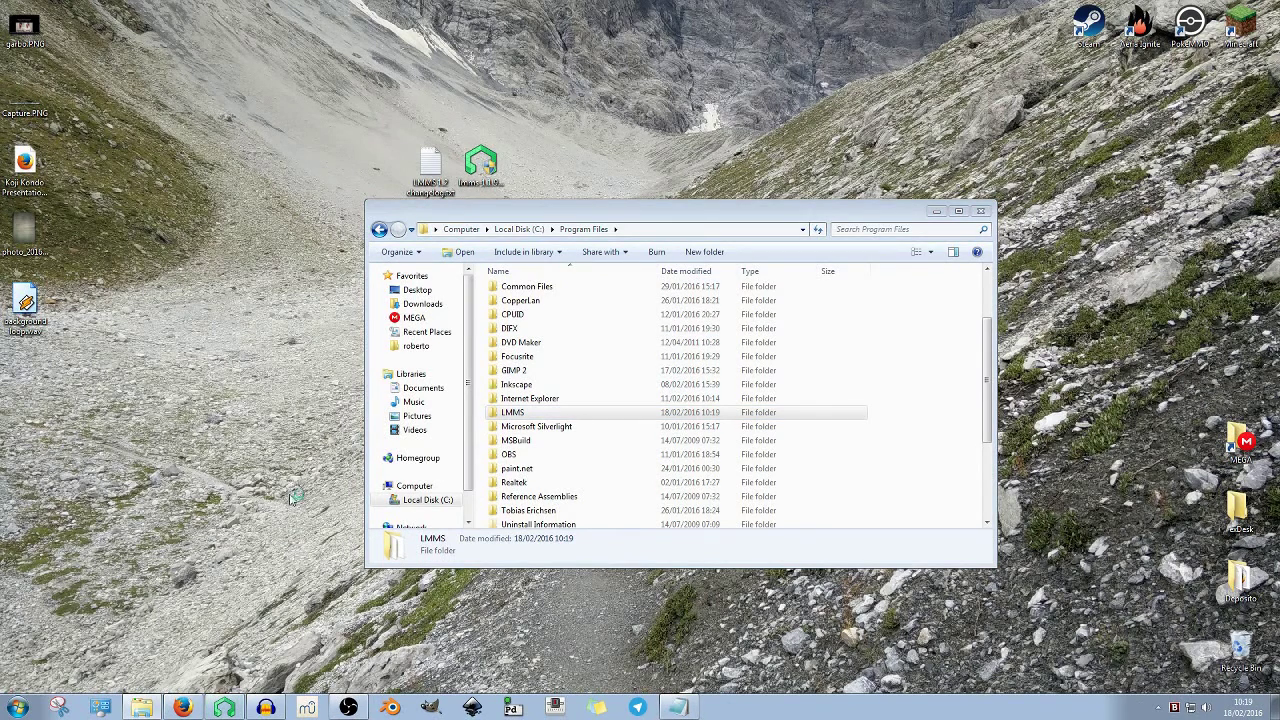
click(936, 212)
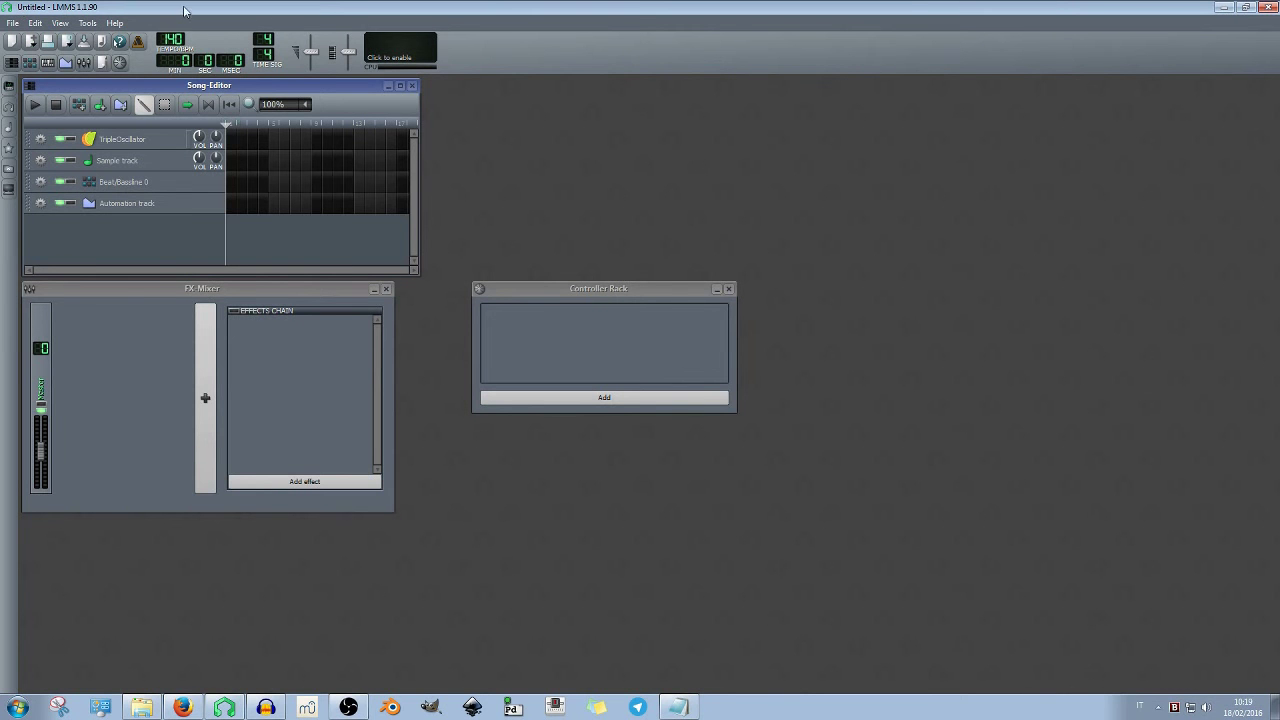
Rearrange the Controller Rack, Song-Editor and FX-Mixer windows so they are spread out in the workspace
drag(584, 288, 639, 325)
drag(311, 89, 464, 92)
drag(294, 289, 350, 327)
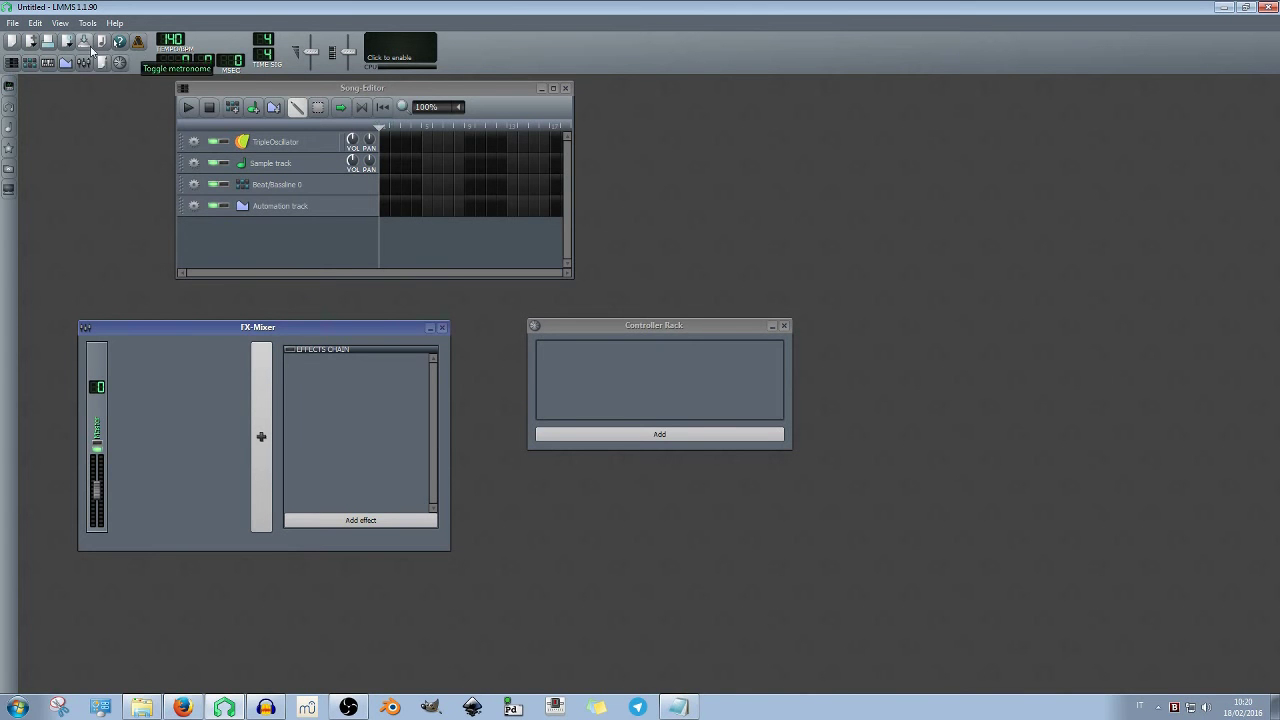
View the list of instrument plugins, hide it again and open the TripleOscillator track's instrument window
click(10, 88)
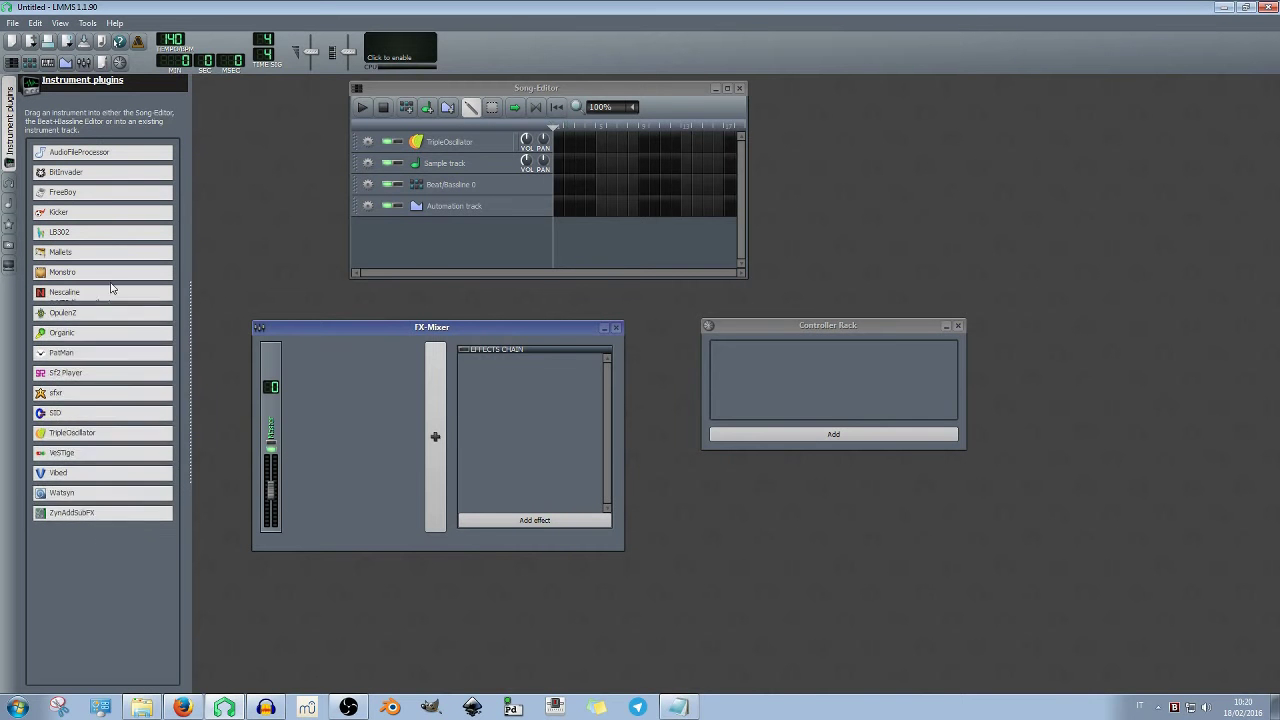
click(10, 108)
click(280, 142)
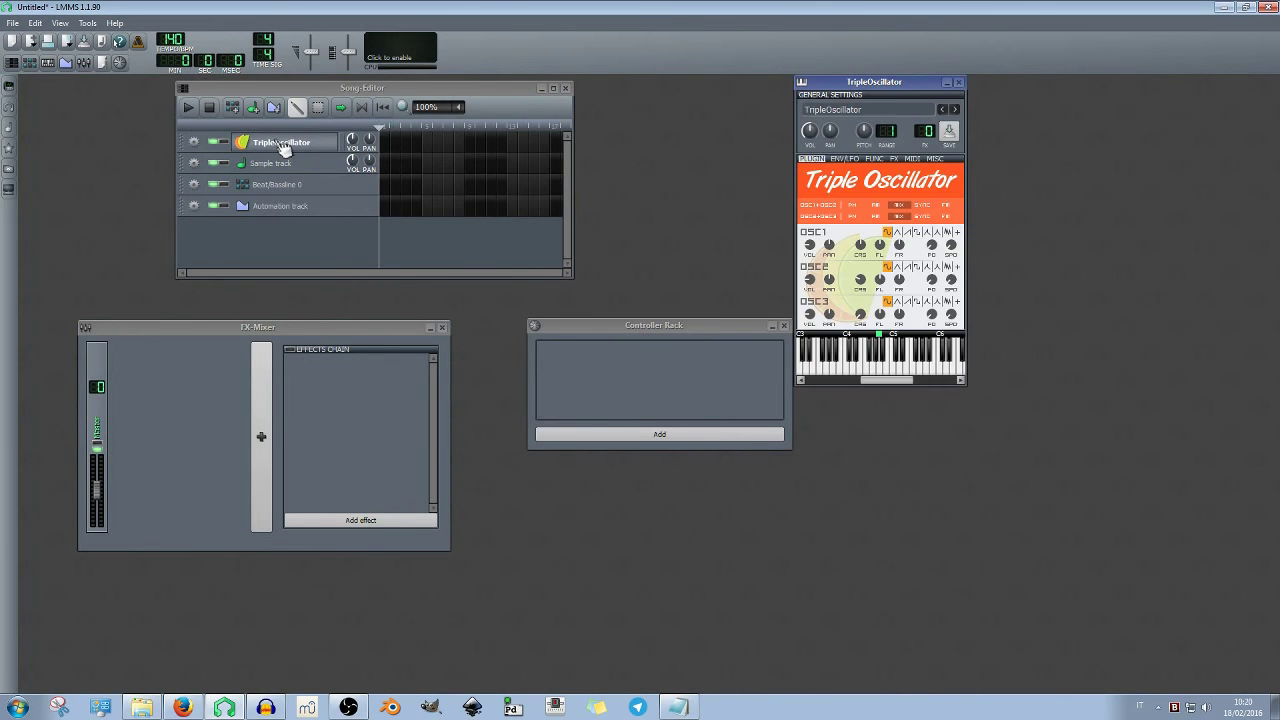
Audition TripleOscillator with OSC1 on white noise, restore its sine wave and close the instrument window
drag(901, 84, 563, 268)
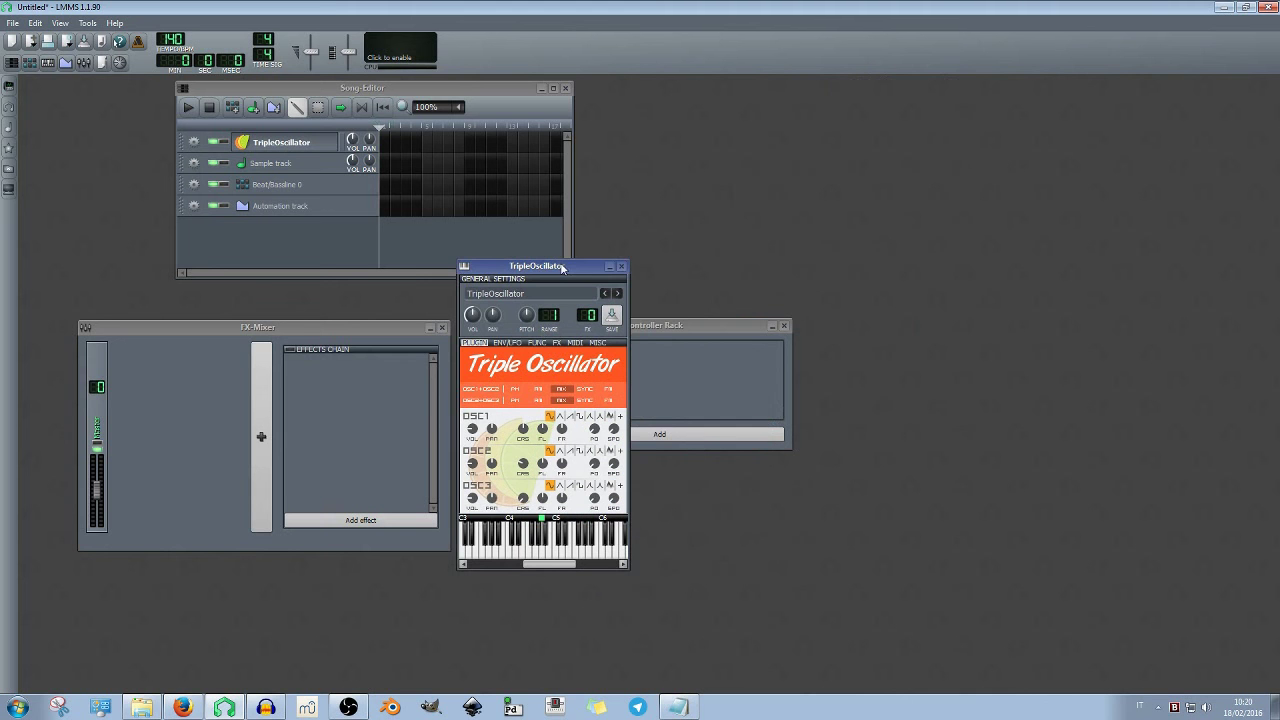
click(525, 556)
click(547, 550)
click(580, 549)
click(610, 415)
click(568, 545)
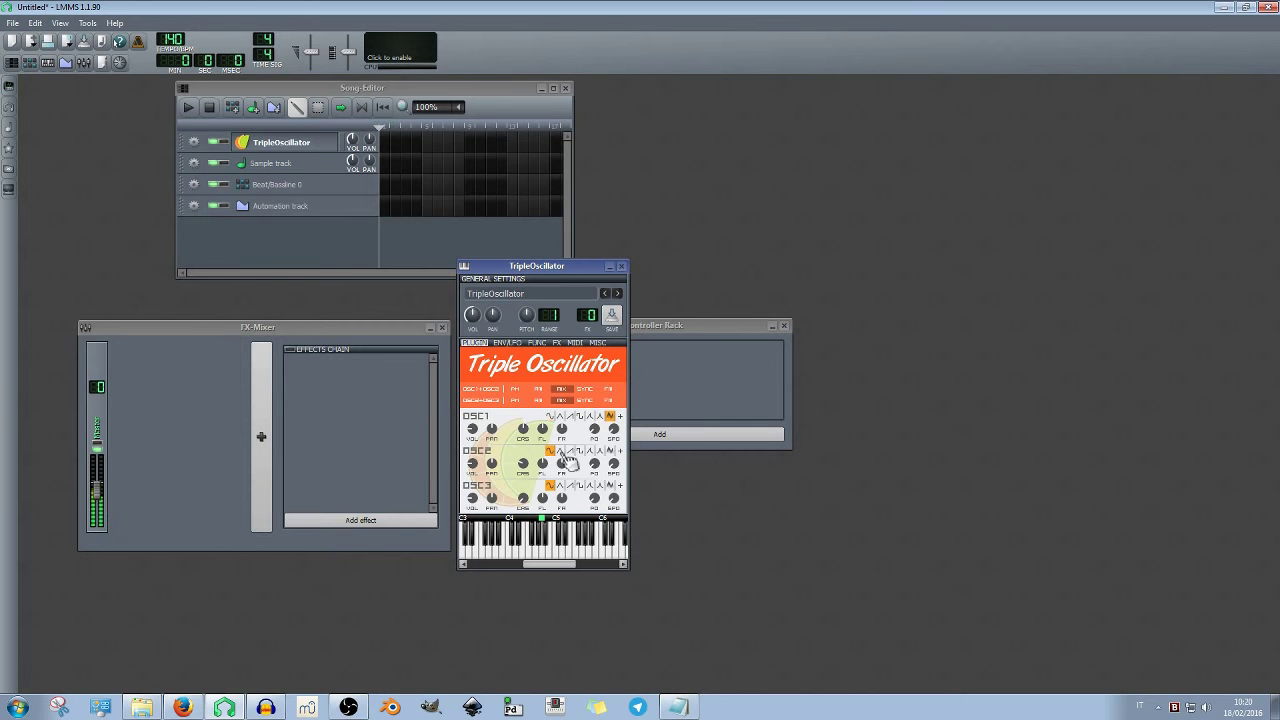
click(550, 415)
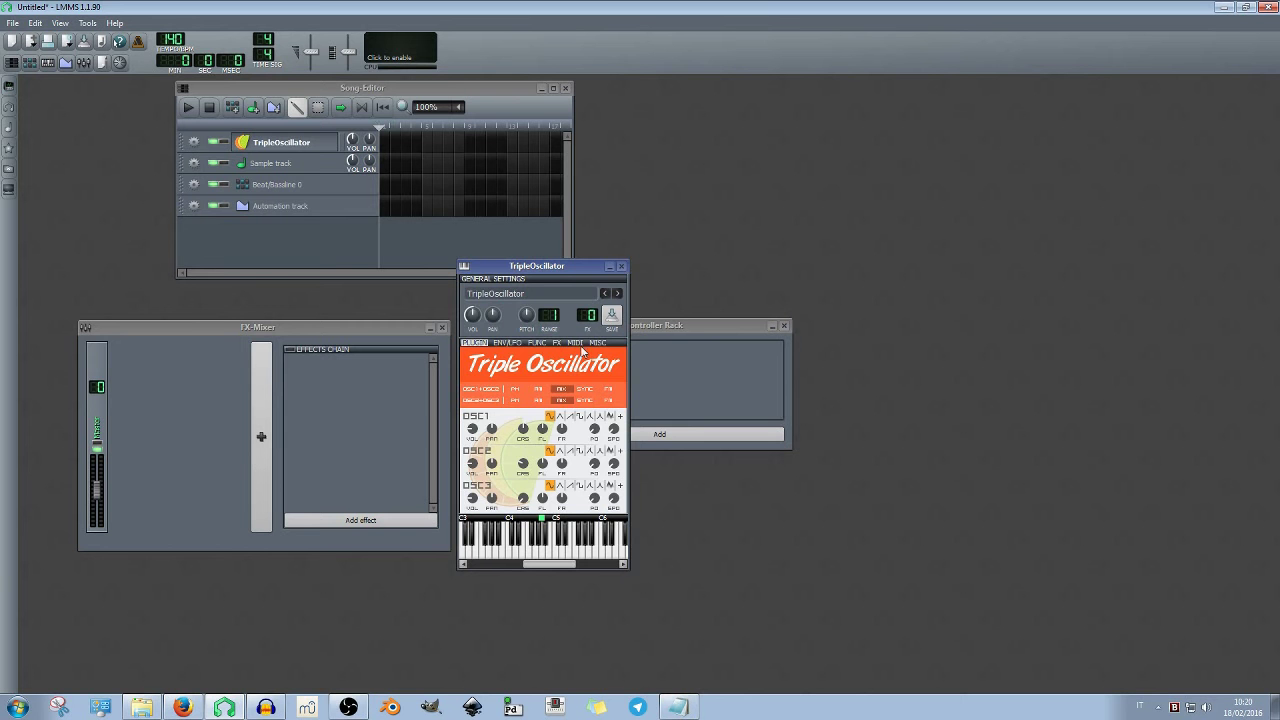
click(619, 267)
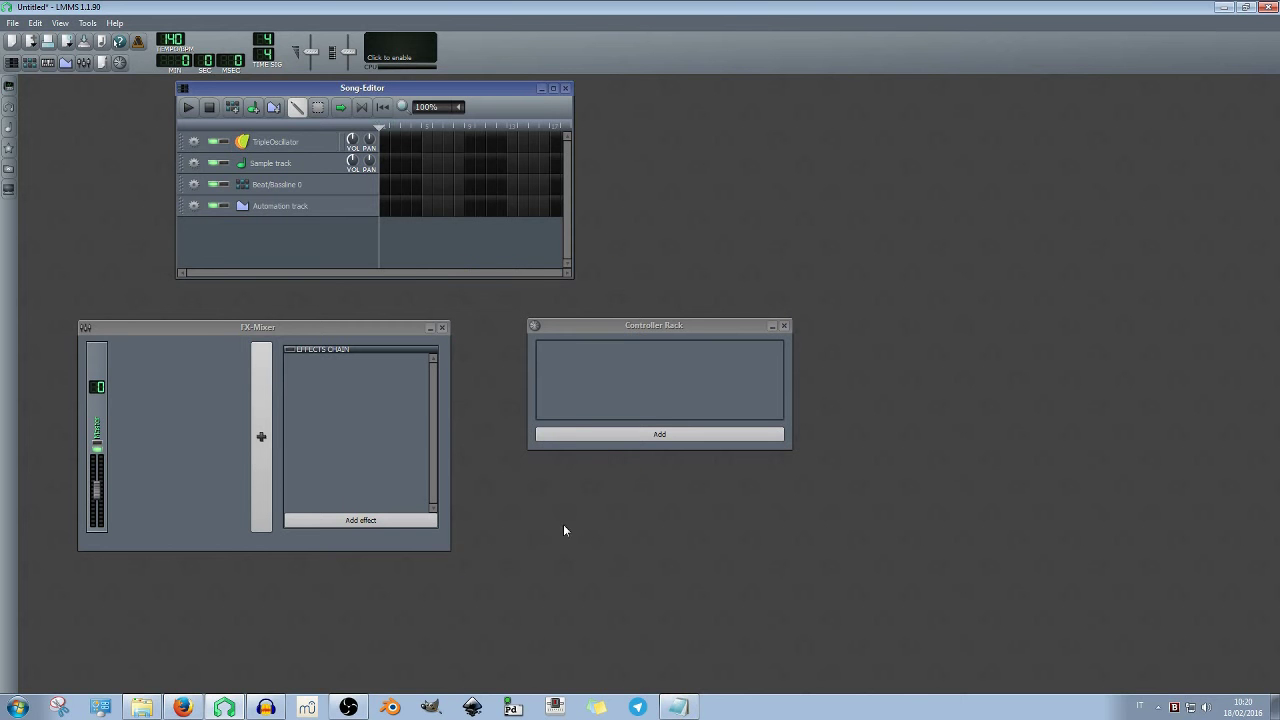
Bring up LMMS 1.2 changelog.txt in Notepad and fit its window along the side of the screen at nearly full height
click(678, 707)
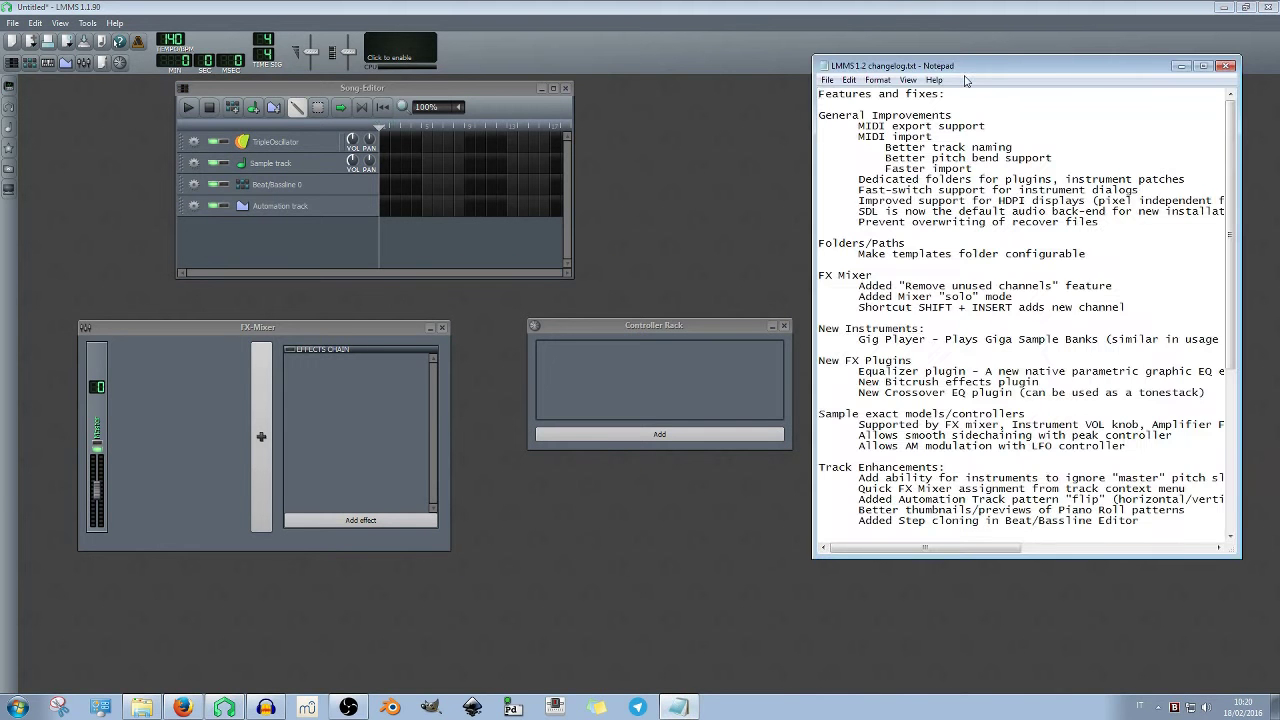
double_click(966, 67)
drag(829, 9, 908, 63)
drag(984, 71, 1048, 51)
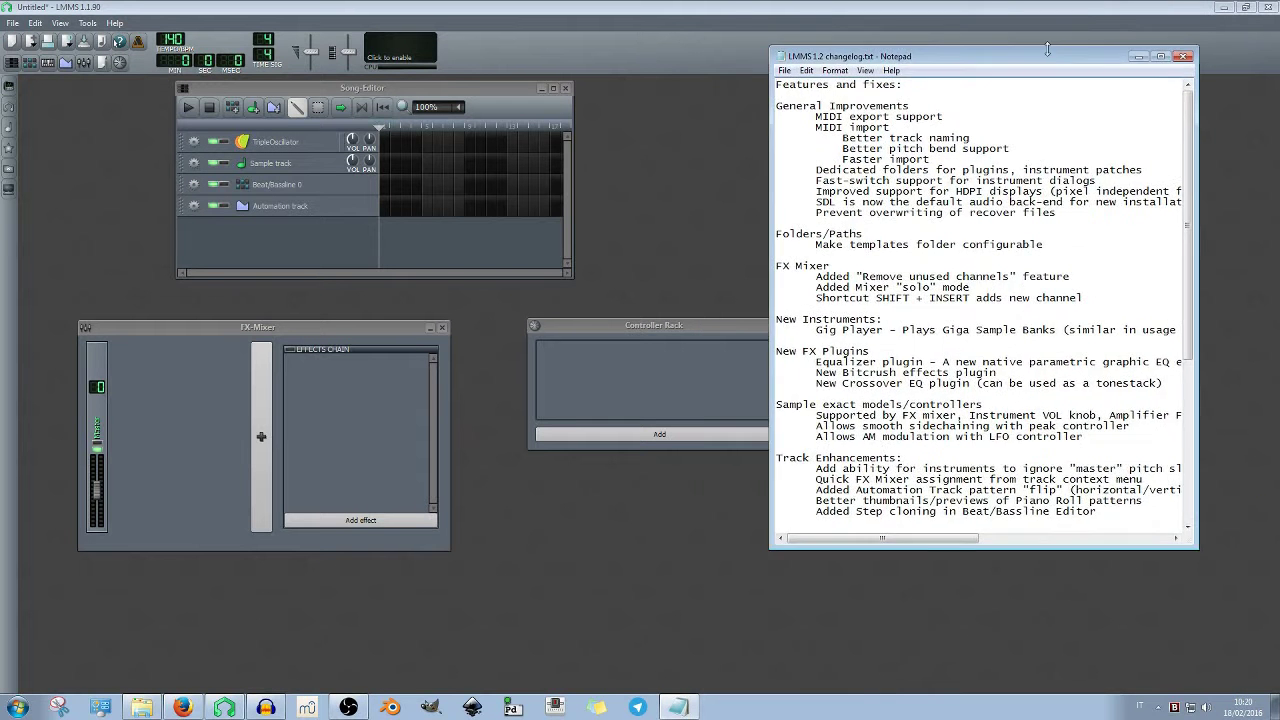
click(1047, 18)
key(alt+Tab)
drag(1015, 45, 1078, 22)
scroll(1020, 188, down, 3)
scroll(1020, 188, up, 3)
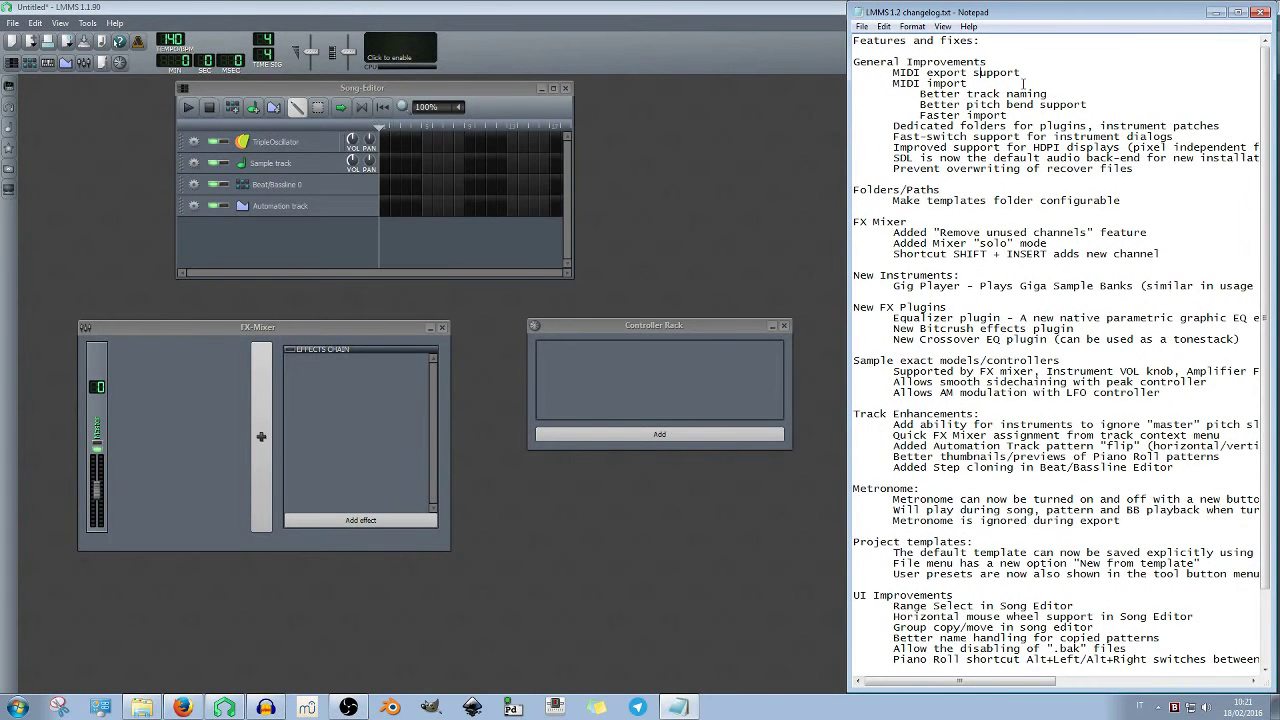
Highlight the "MIDI export support" entry in the changelog and try to export the LMMS project as MIDI
drag(1036, 81, 890, 70)
click(926, 86)
click(12, 25)
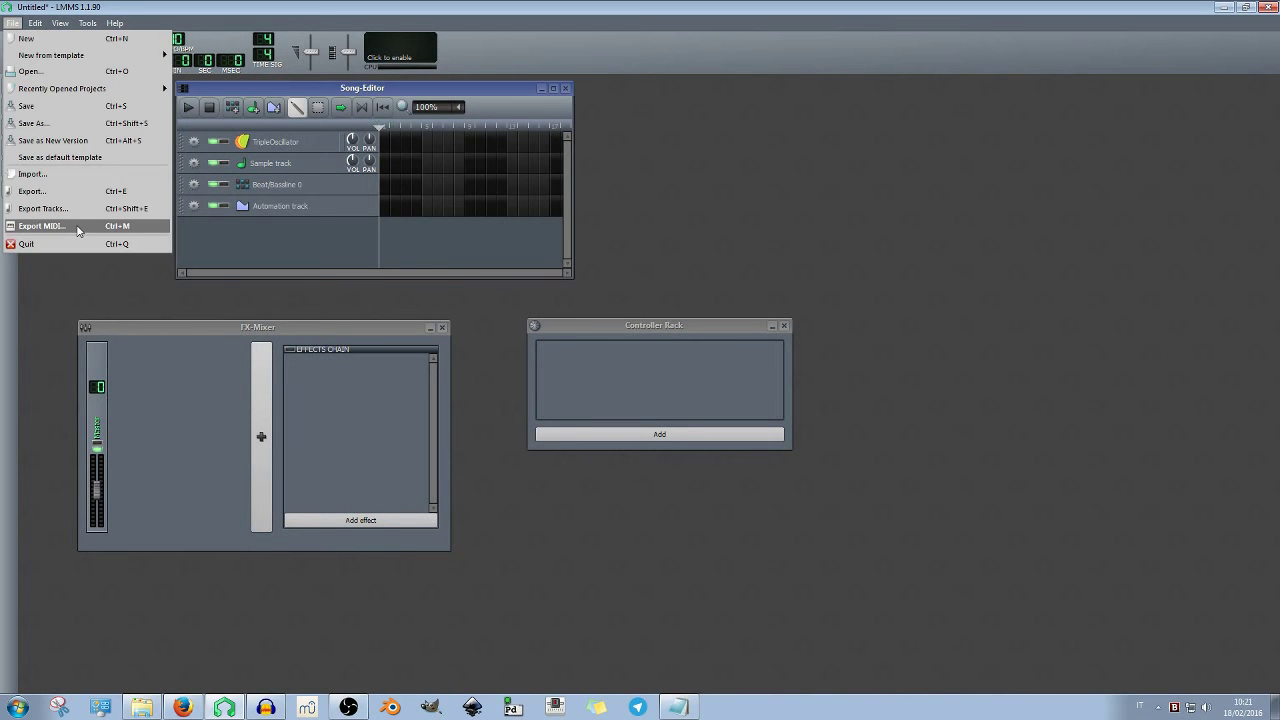
click(42, 226)
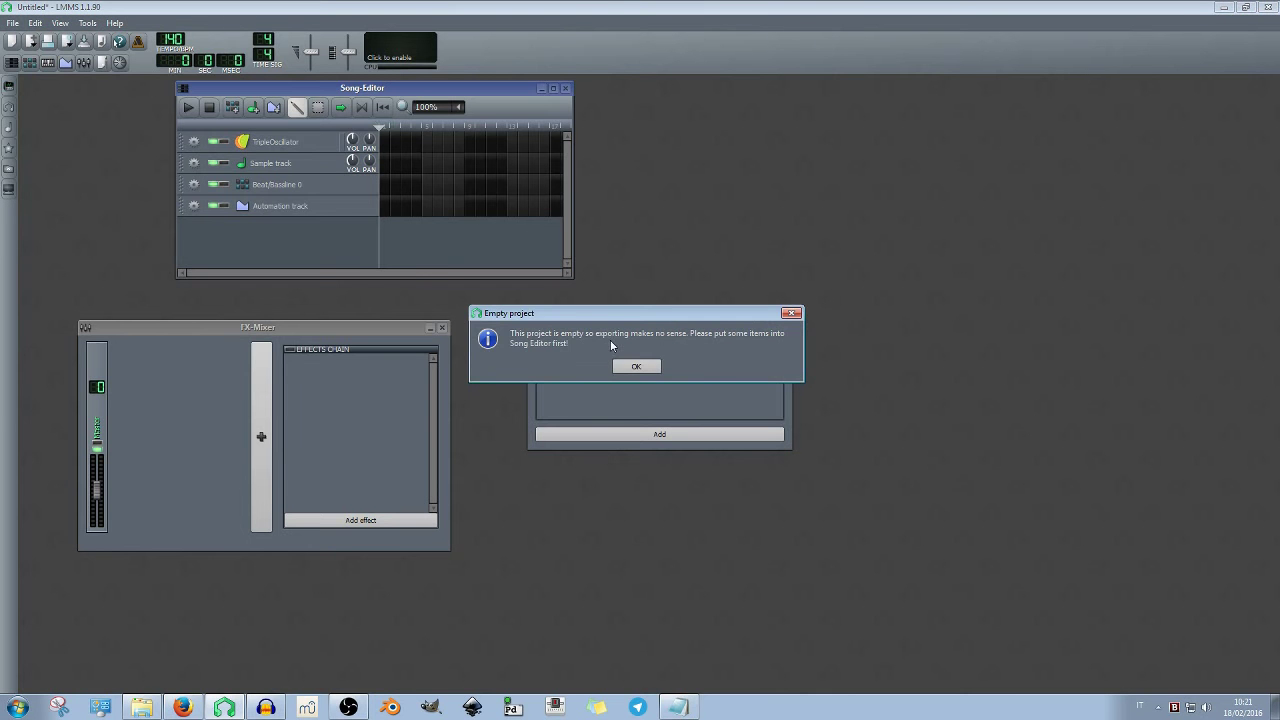
click(636, 366)
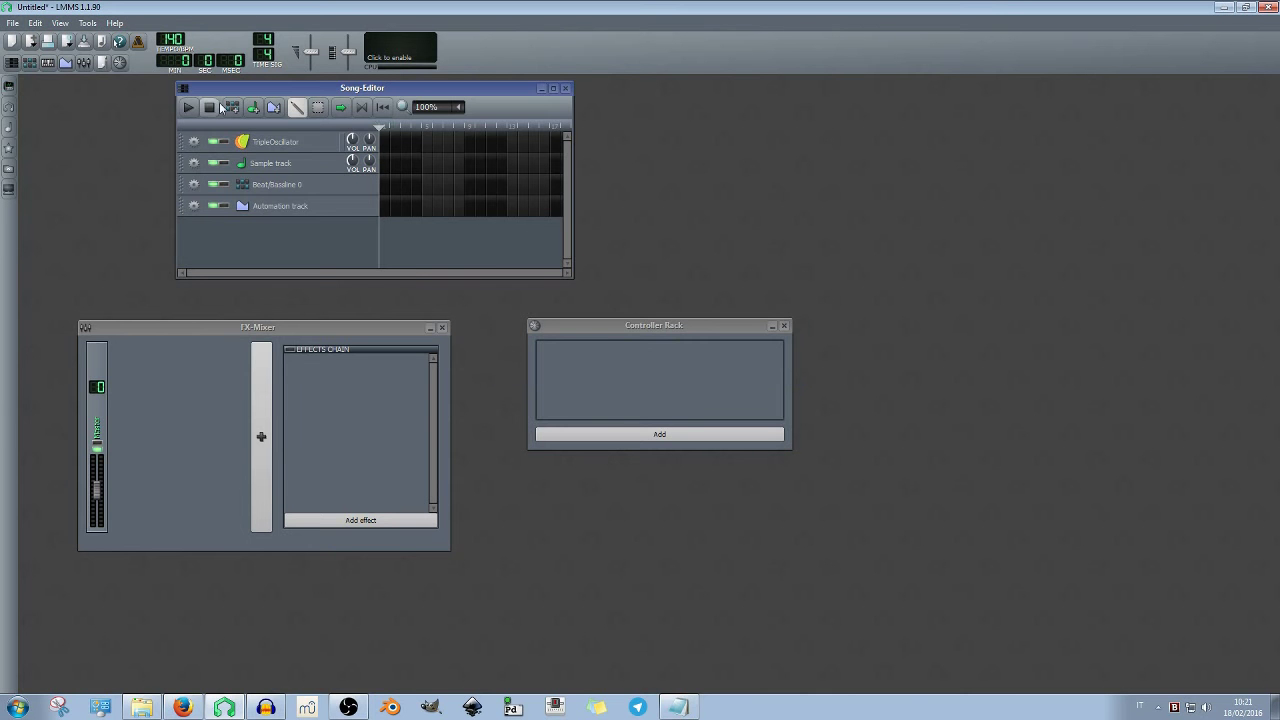
Return to the changelog in Notepad and review the track naming, pitch bend and speed entries under MIDI import
click(678, 707)
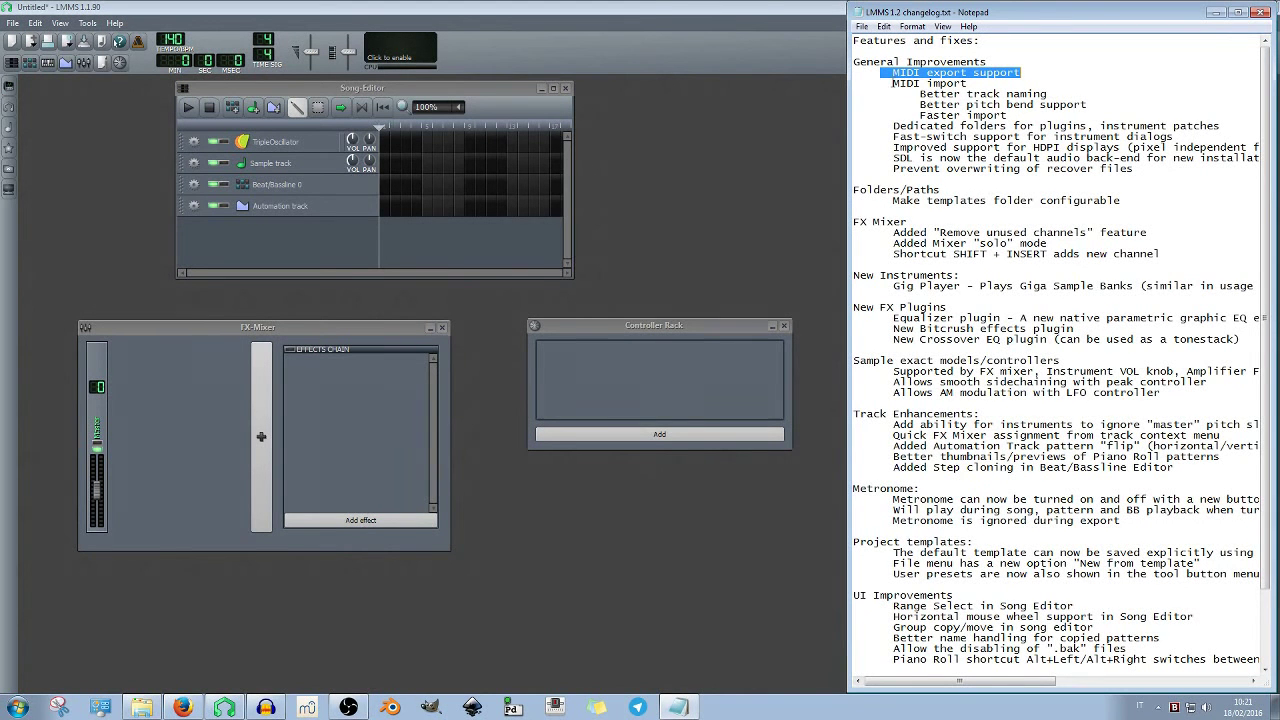
click(1020, 93)
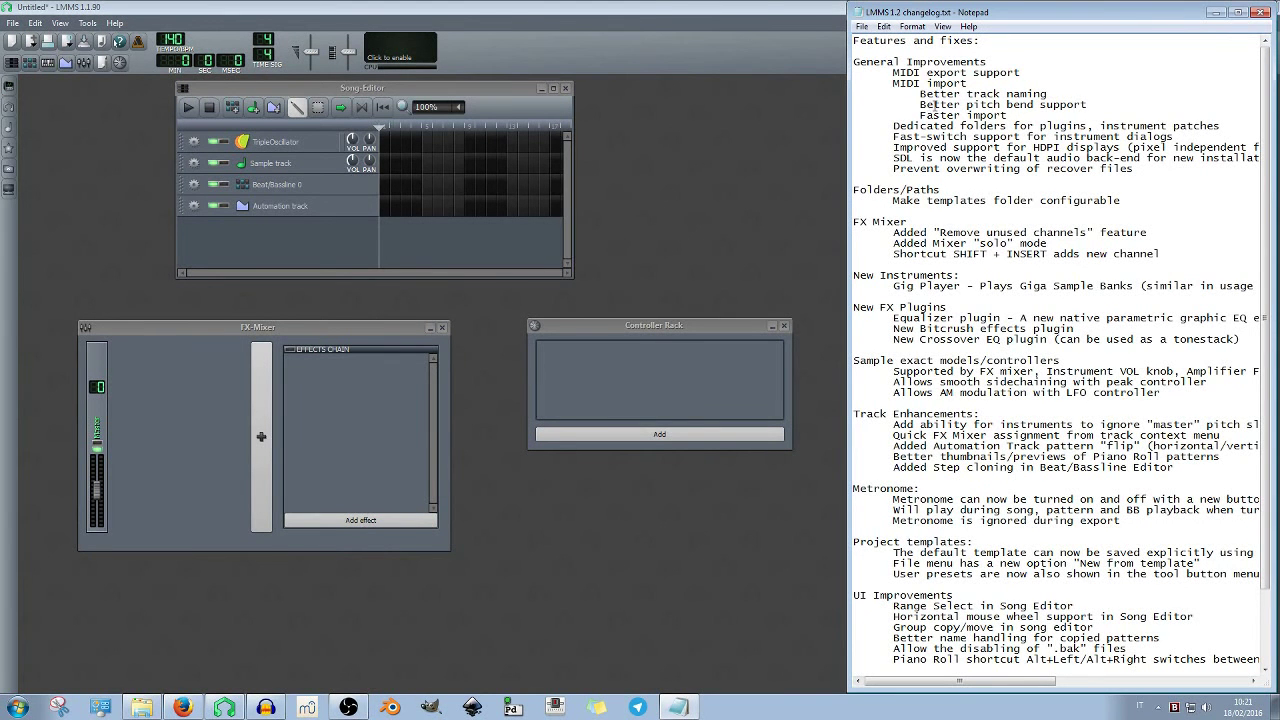
drag(1019, 115, 919, 93)
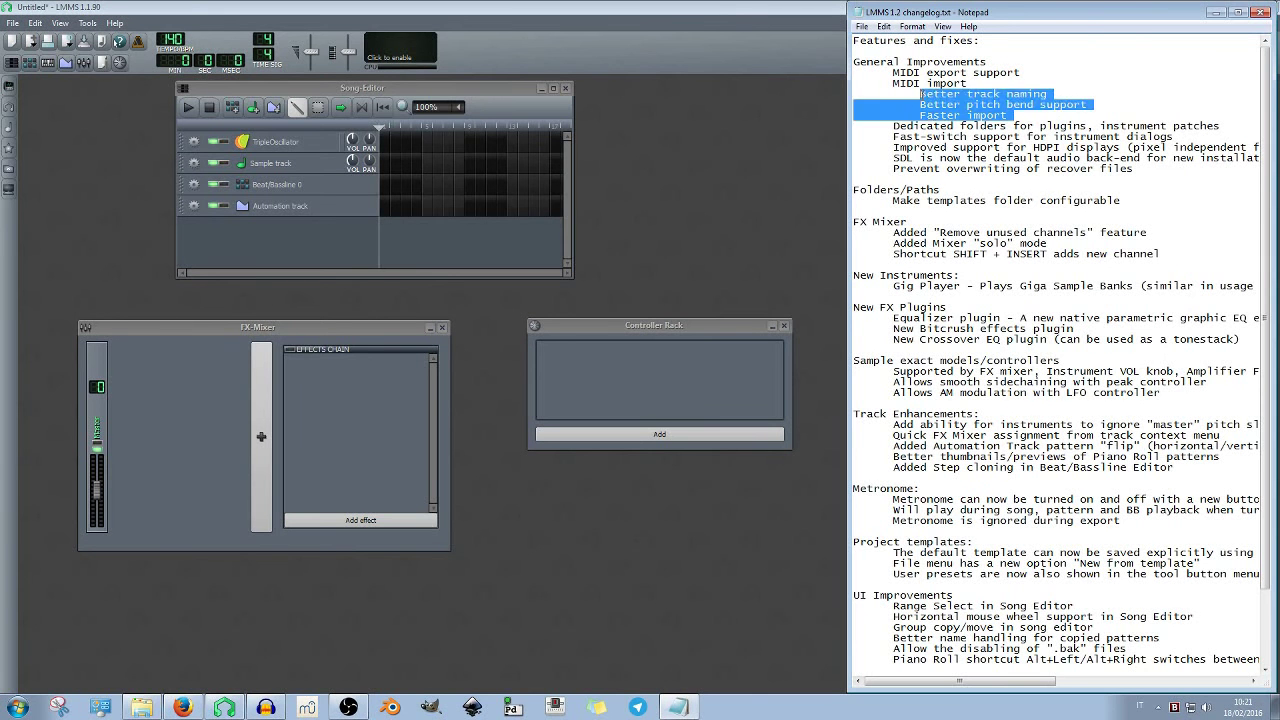
click(1000, 104)
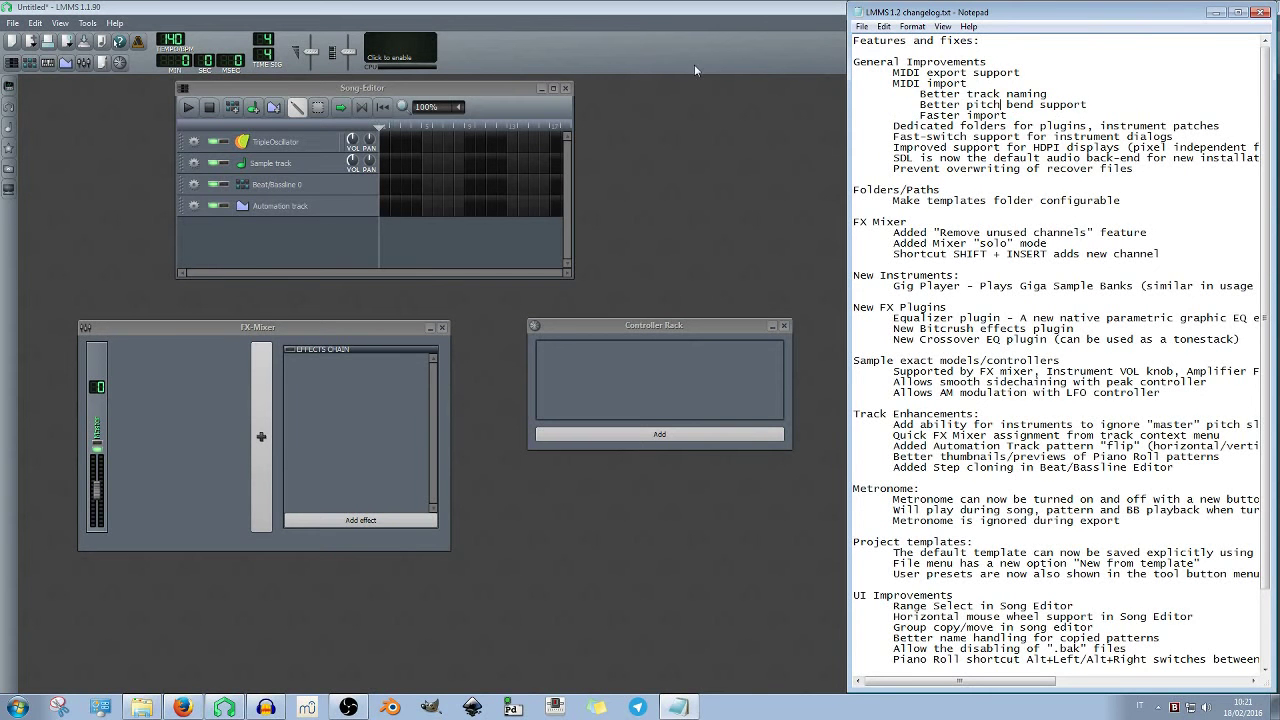
Import F-Zero - Mute City.mid from the Midi\videogiochi folder into the LMMS project and enlarge the Song-Editor to show its tracks
click(59, 13)
click(12, 23)
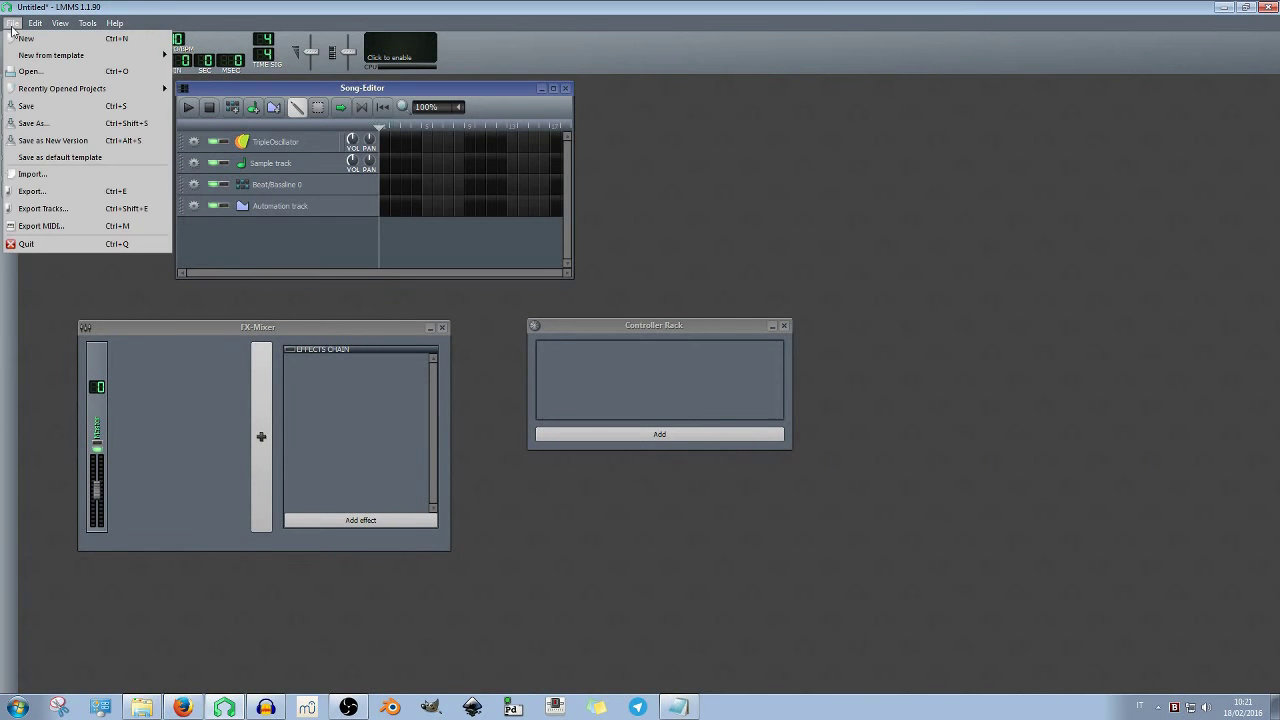
click(60, 176)
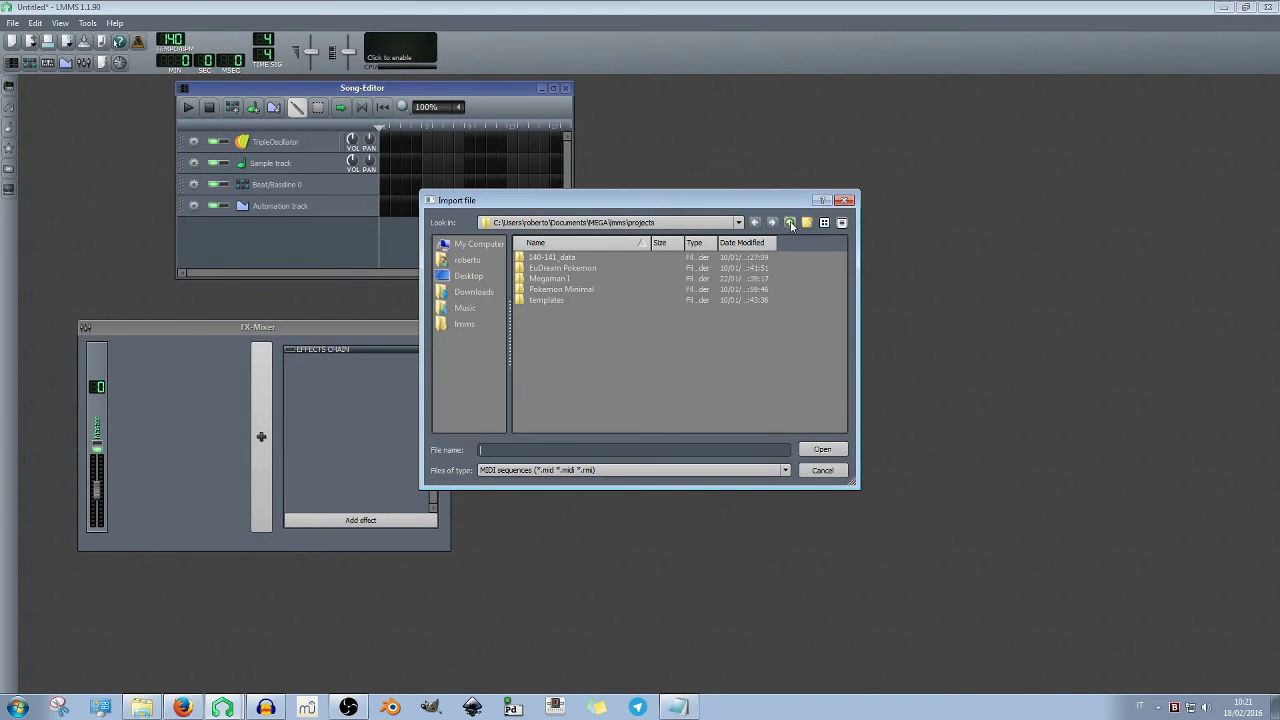
click(464, 323)
double_click(548, 272)
double_click(548, 277)
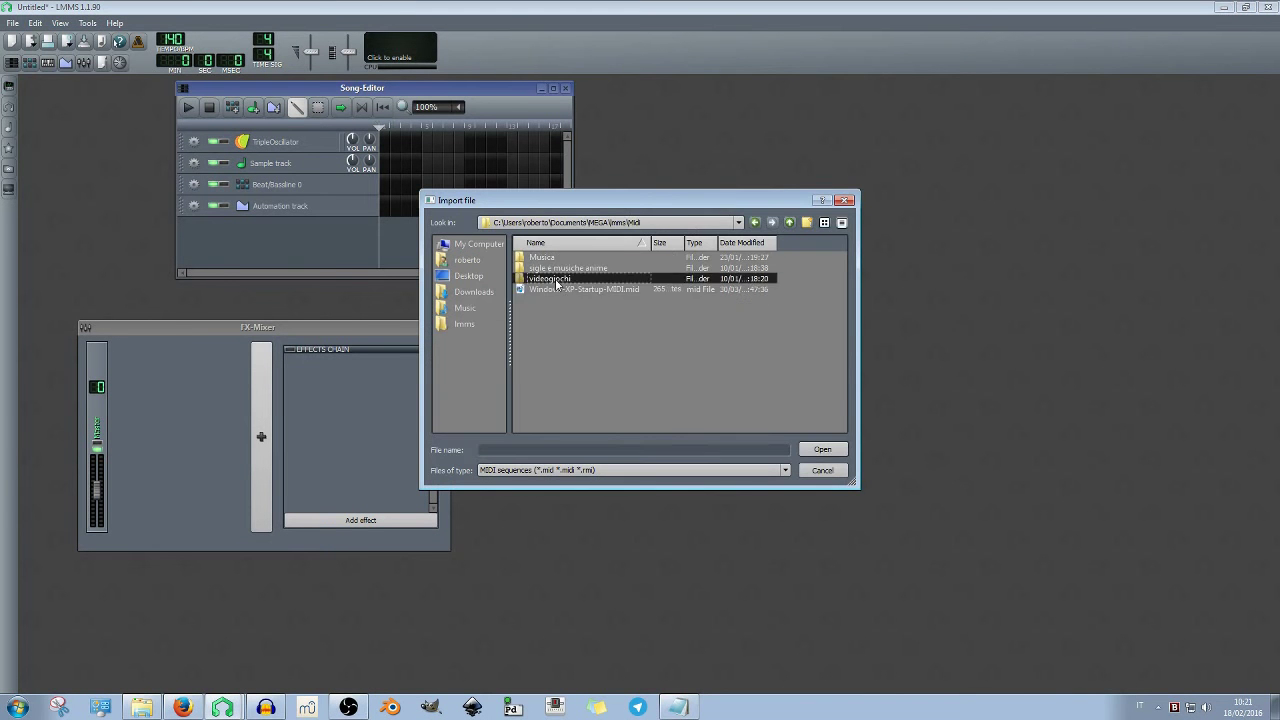
click(571, 283)
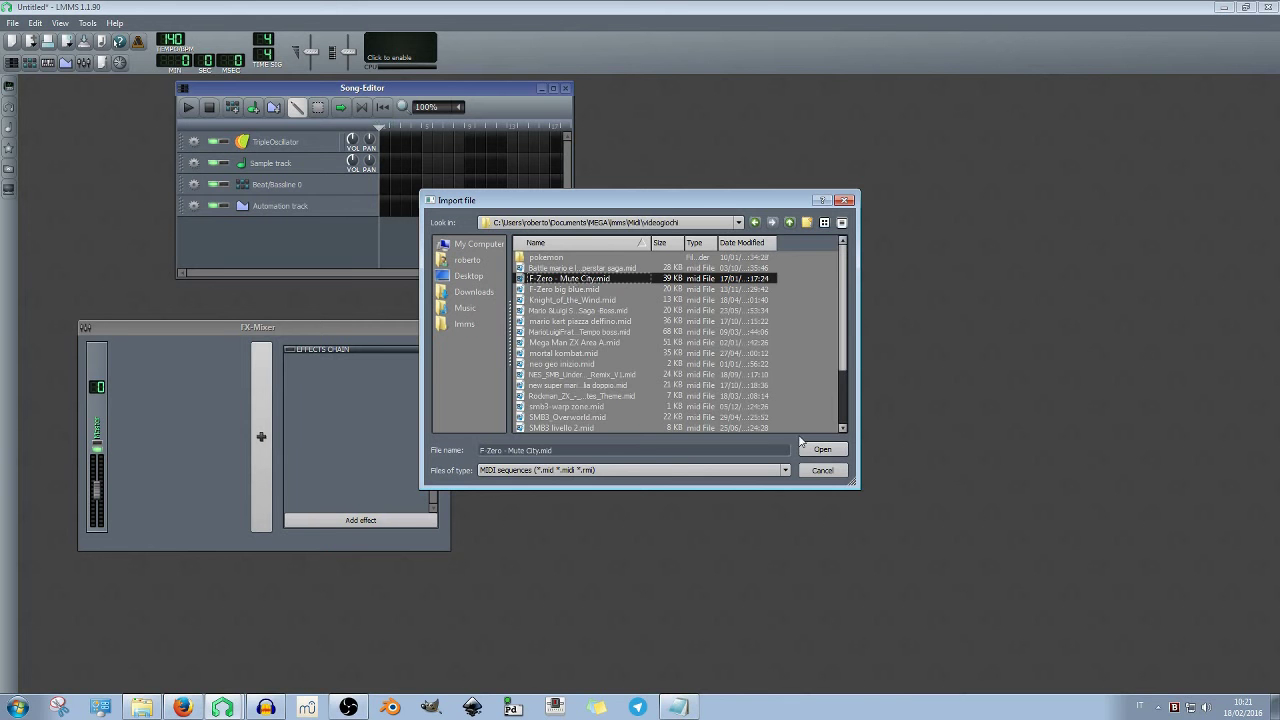
click(823, 449)
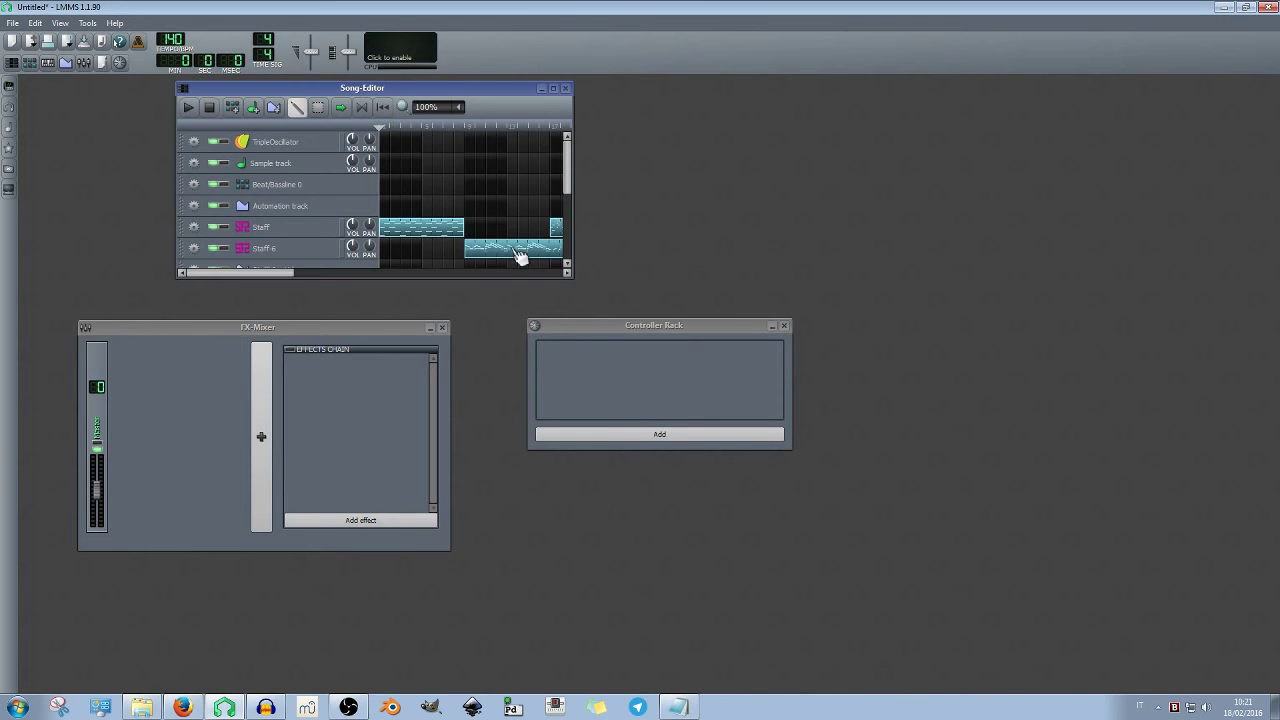
drag(497, 277, 507, 451)
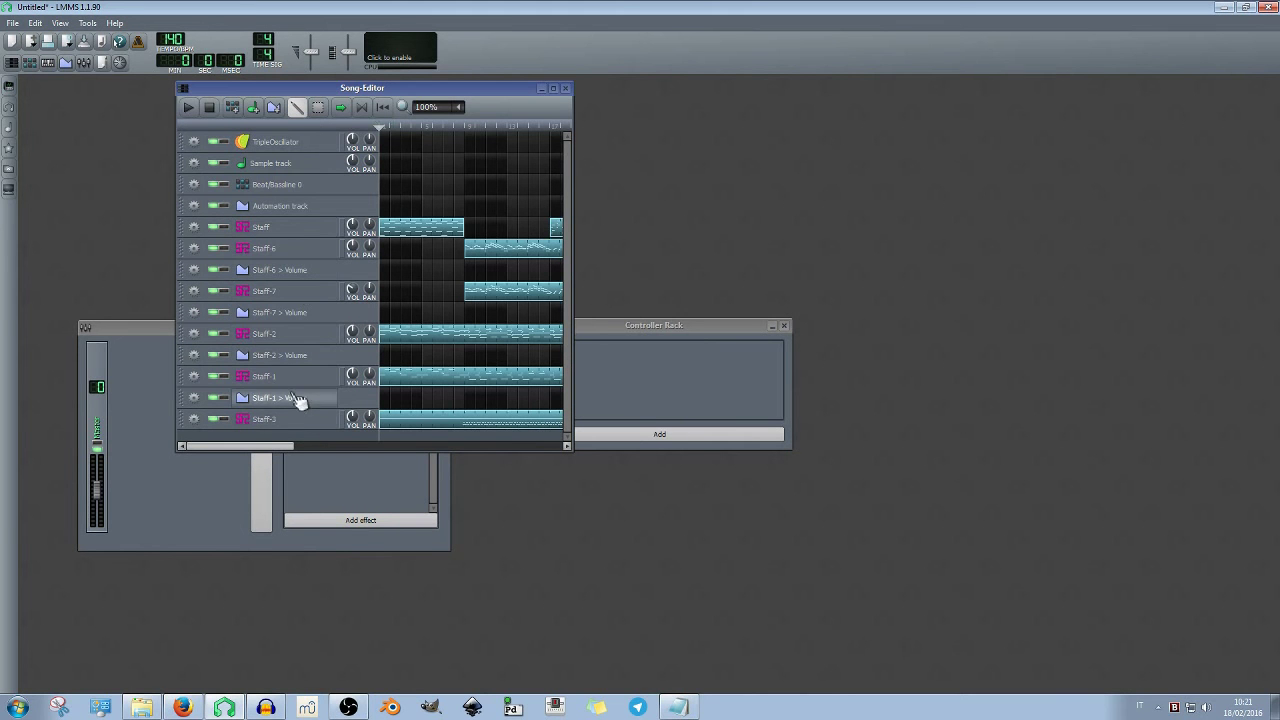
drag(572, 274, 920, 274)
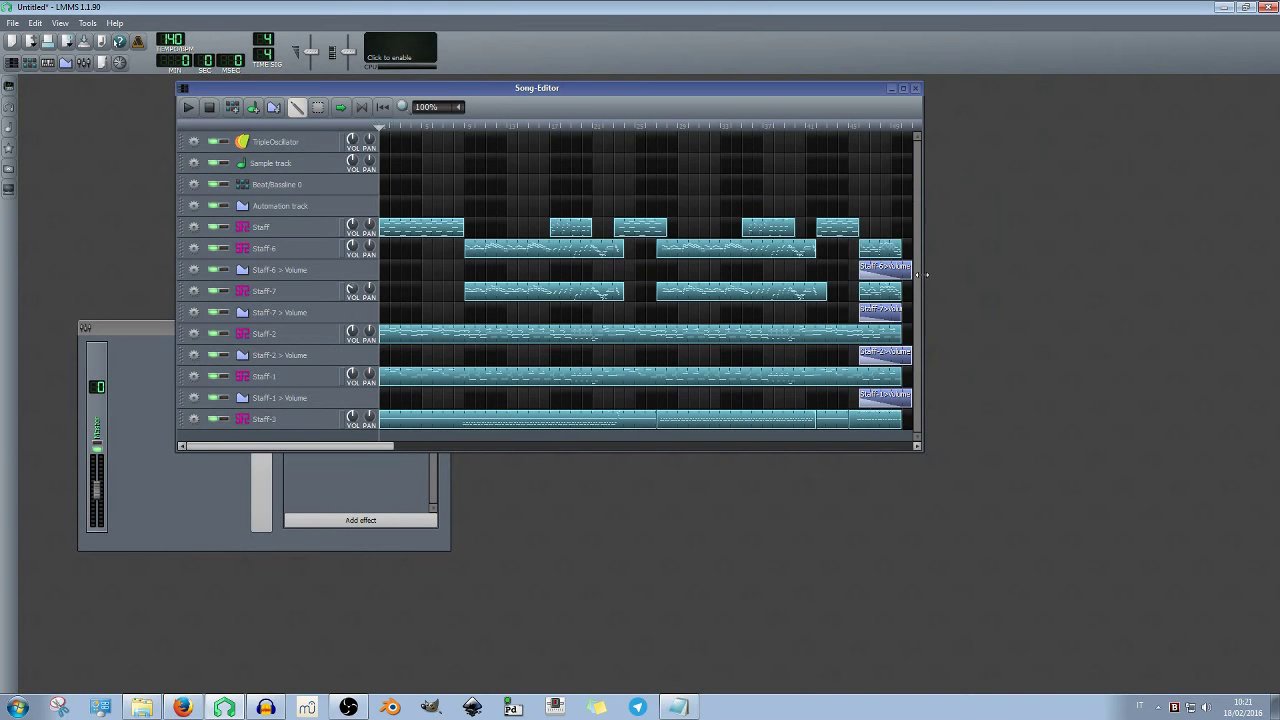
Examine the Directories page of the LMMS settings, including the default soundfont file, and leave without saving
click(36, 23)
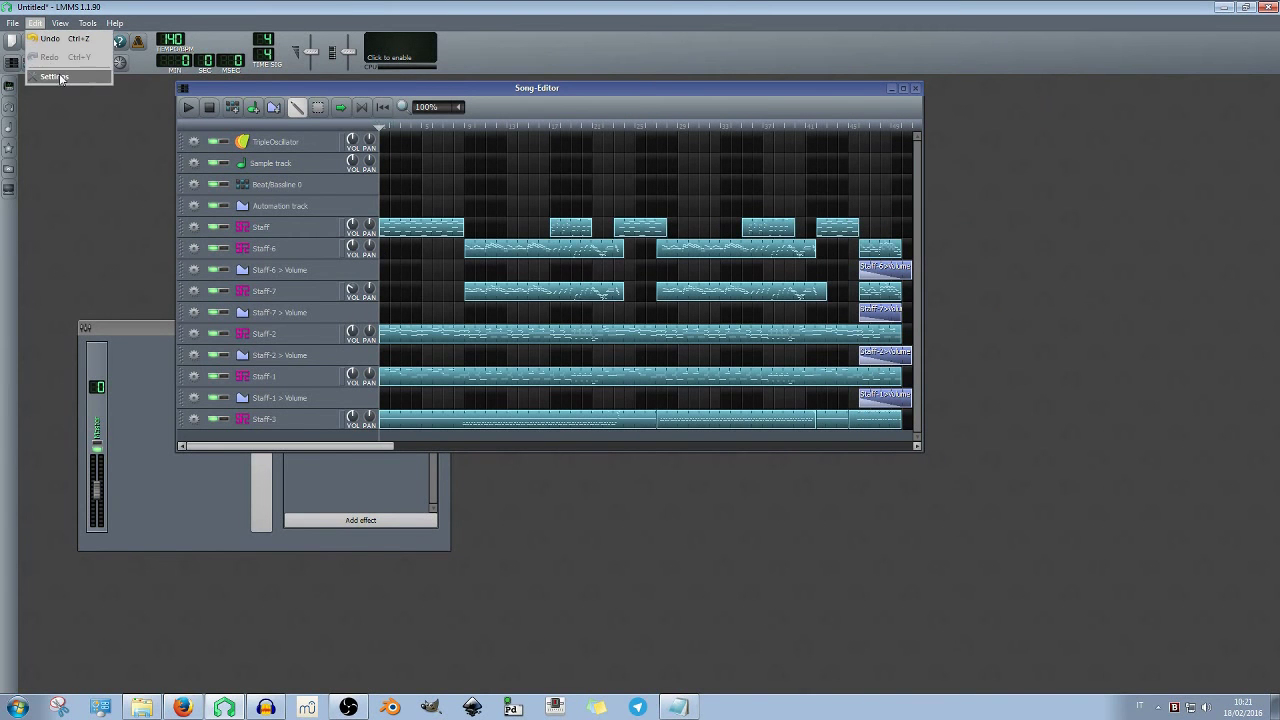
click(50, 76)
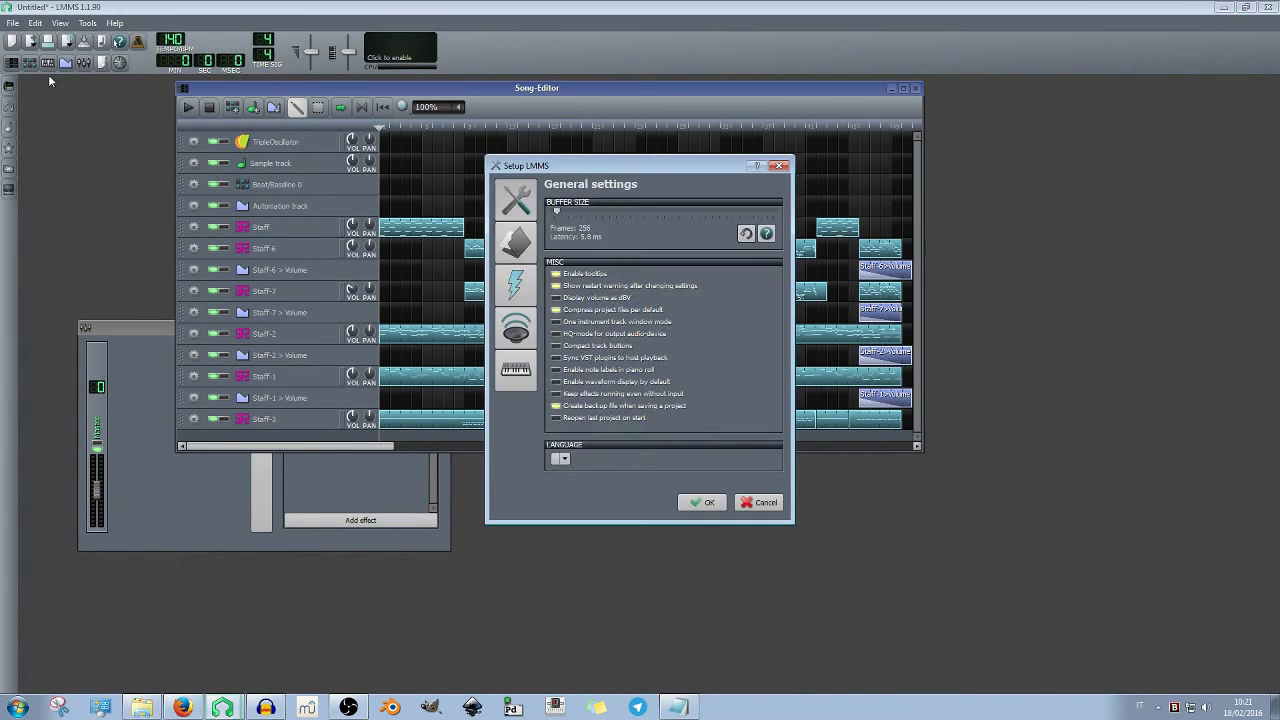
click(515, 246)
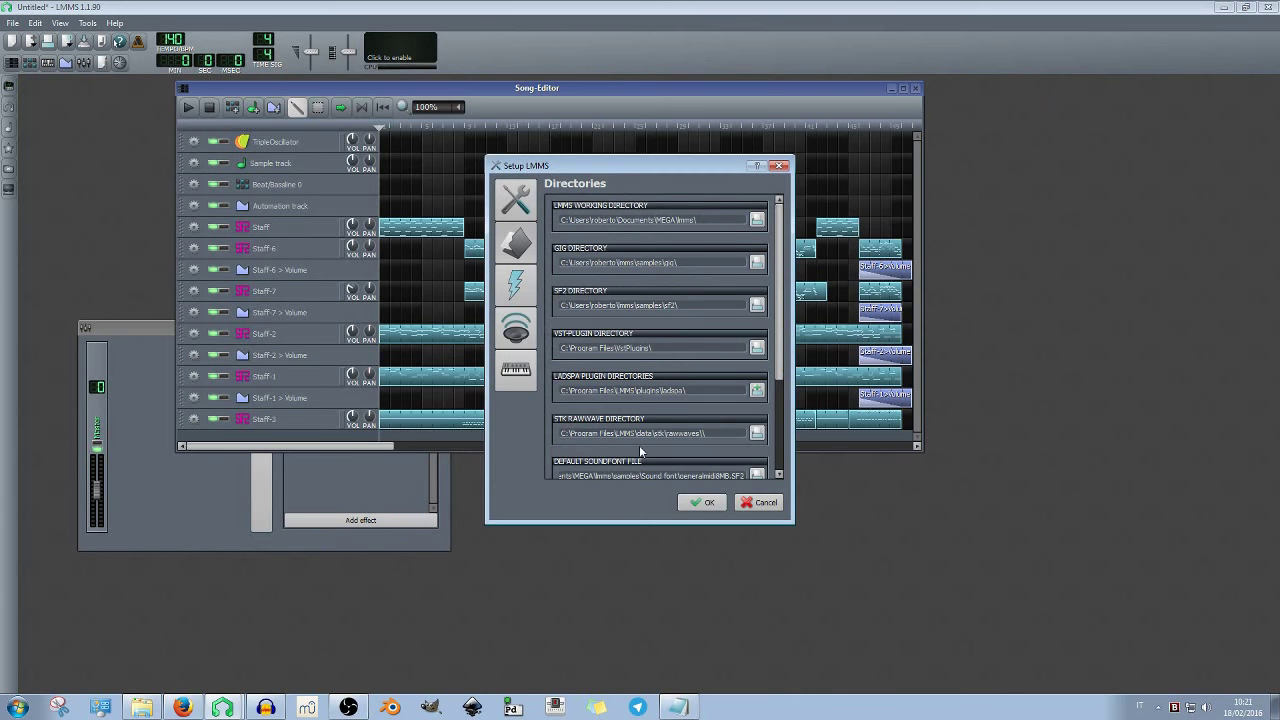
mouse_move(781, 311)
mouse_down()
mouse_move(784, 421)
mouse_move(793, 316)
mouse_up()
click(765, 502)
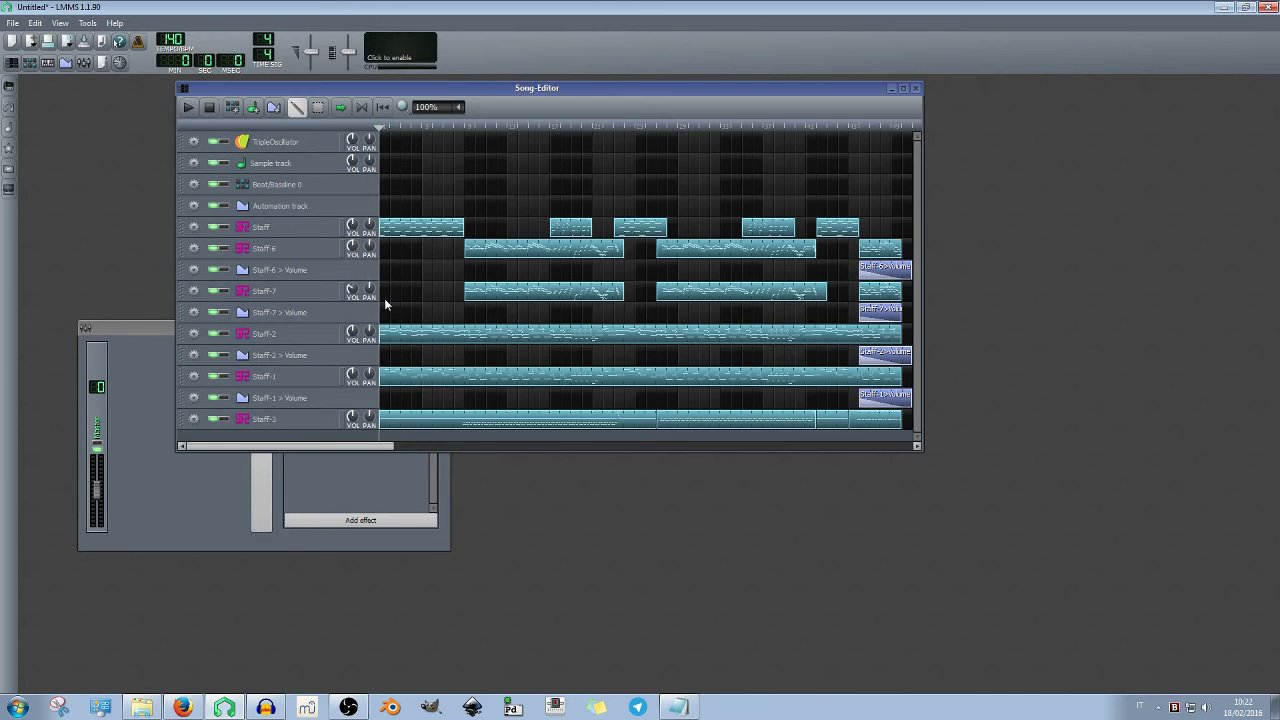
Open Staff-3 beside the Song-Editor, choose the Room patch from soundfont bank 128 and play the start of the song
click(290, 420)
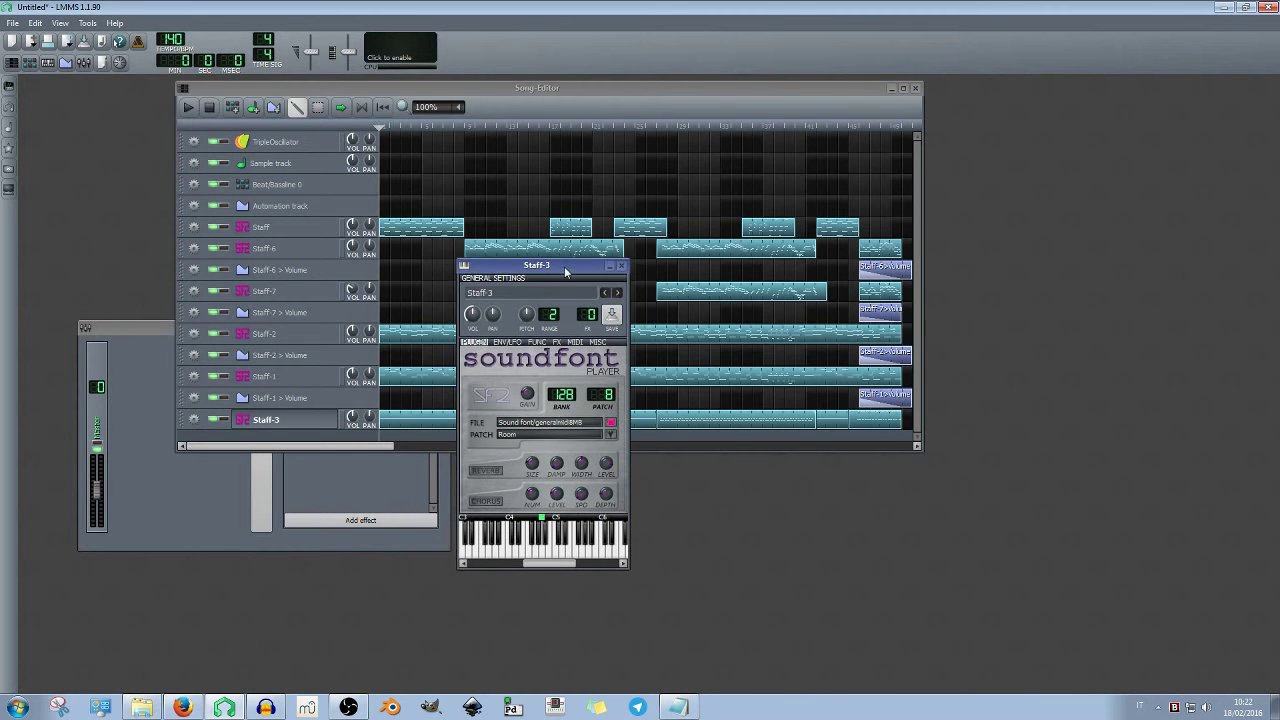
drag(564, 266, 1030, 232)
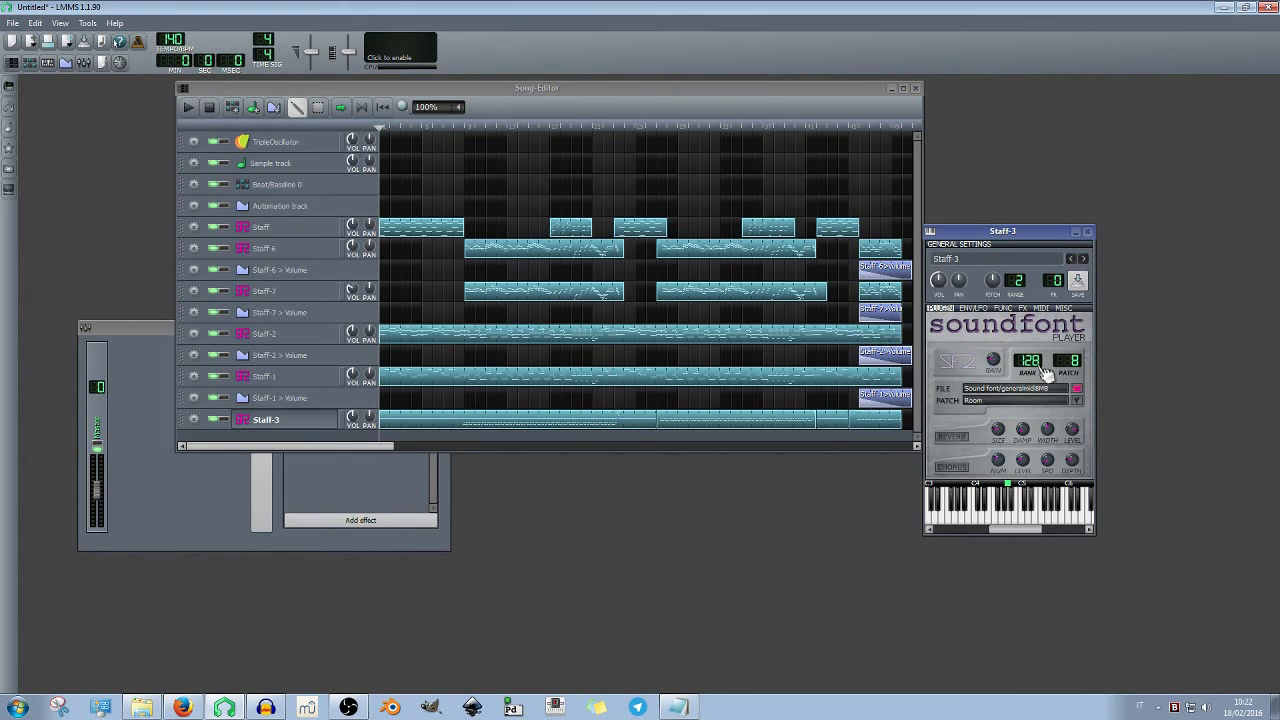
click(1077, 400)
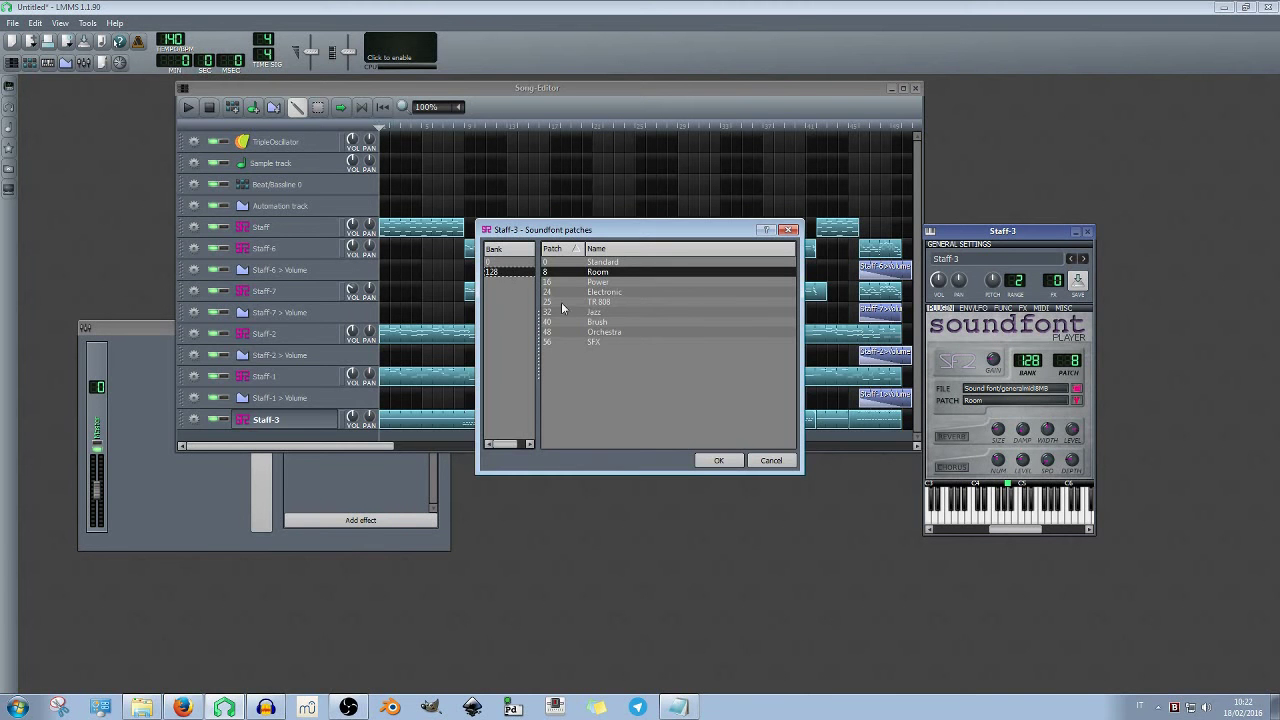
click(510, 262)
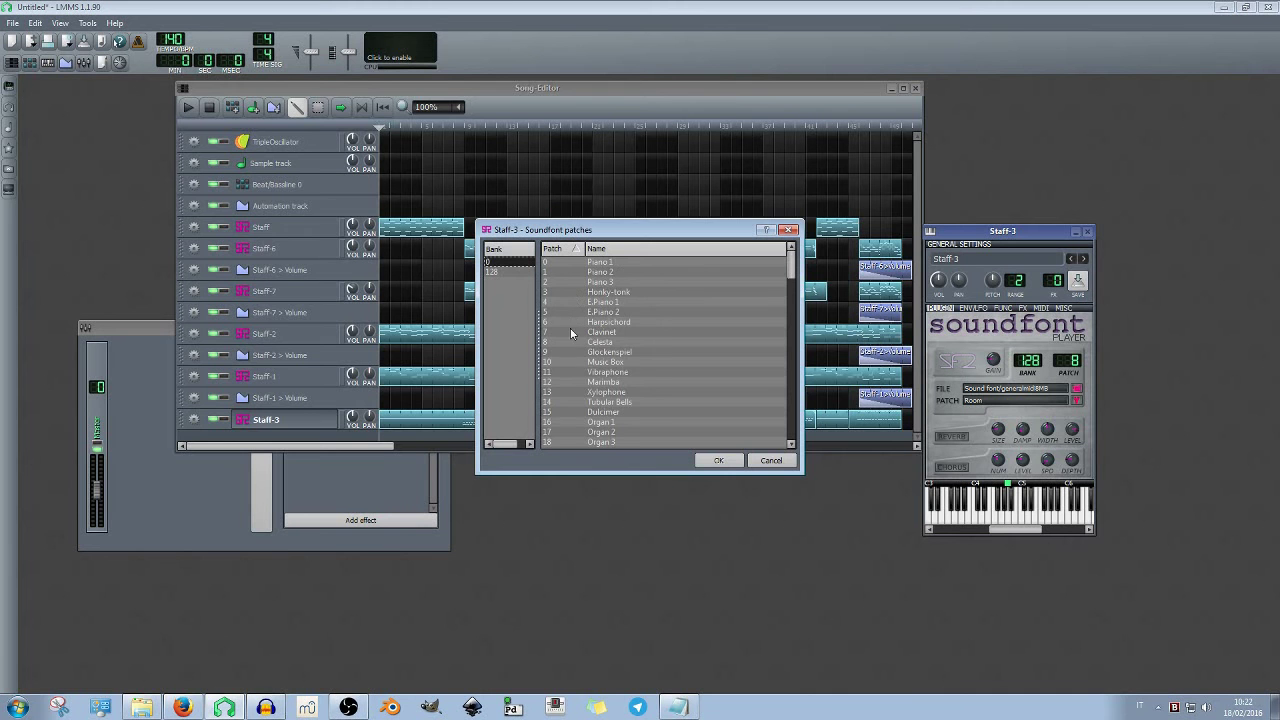
click(493, 272)
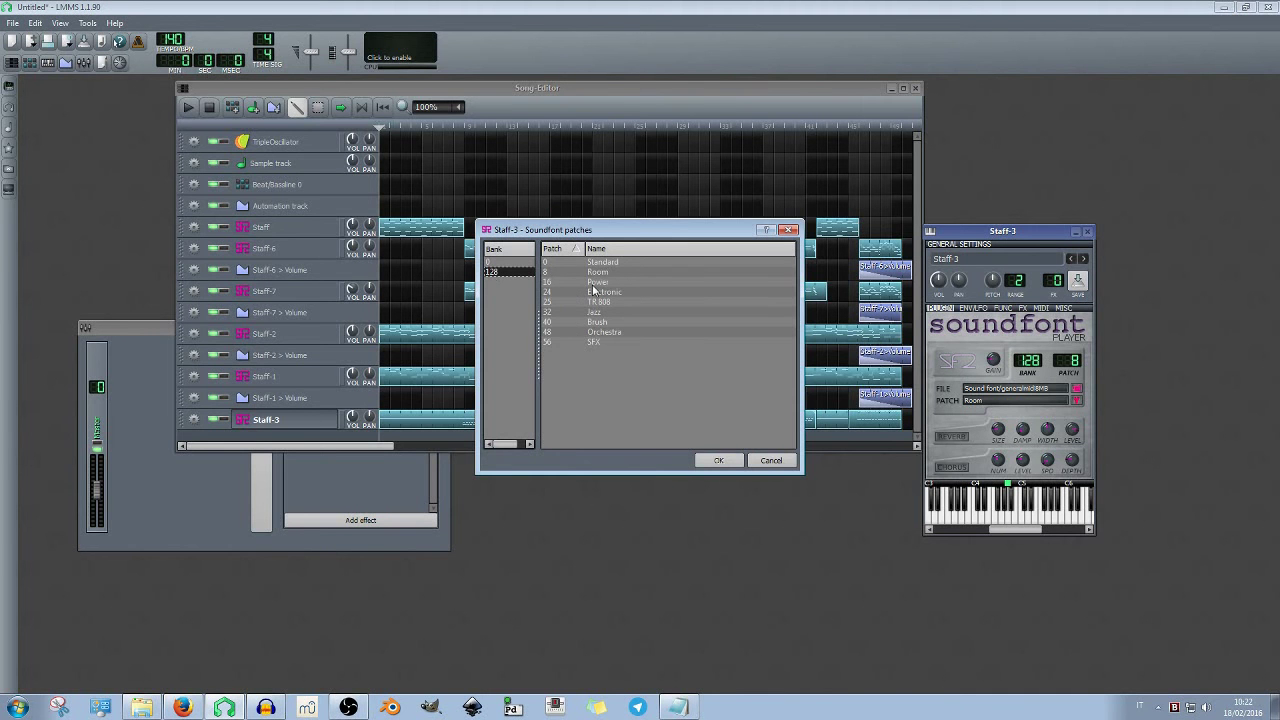
click(608, 272)
click(718, 460)
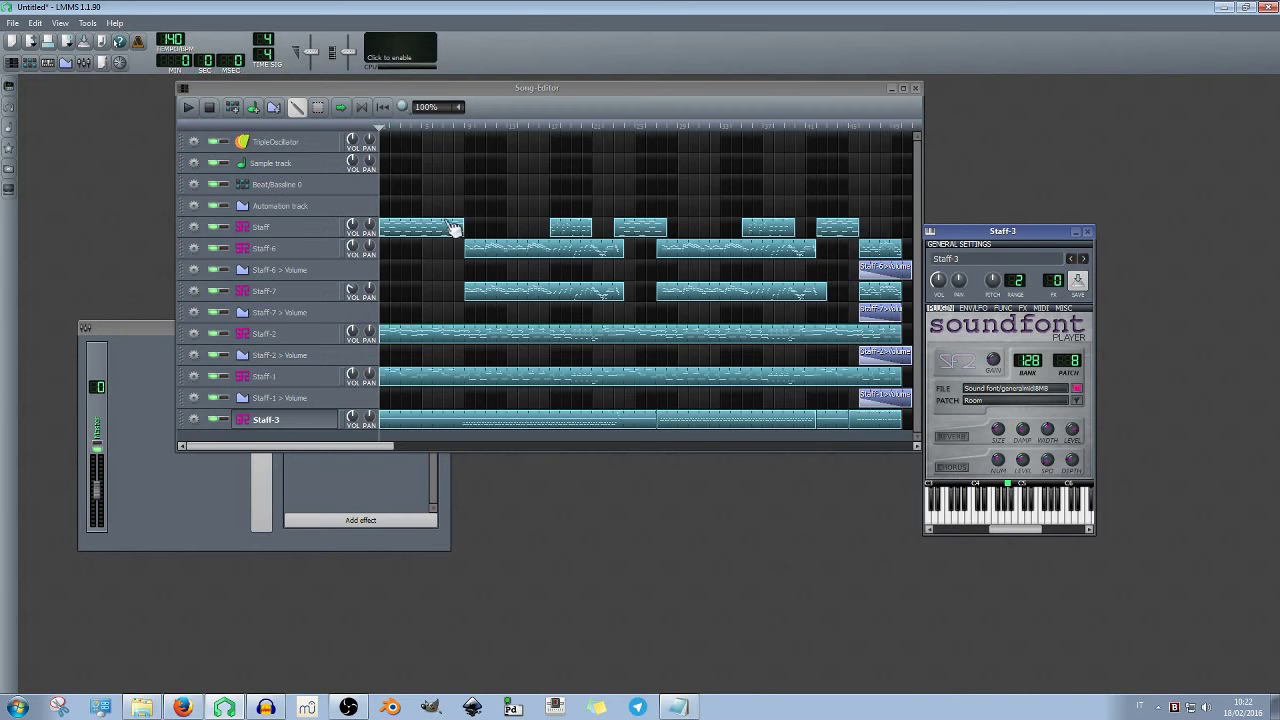
click(188, 107)
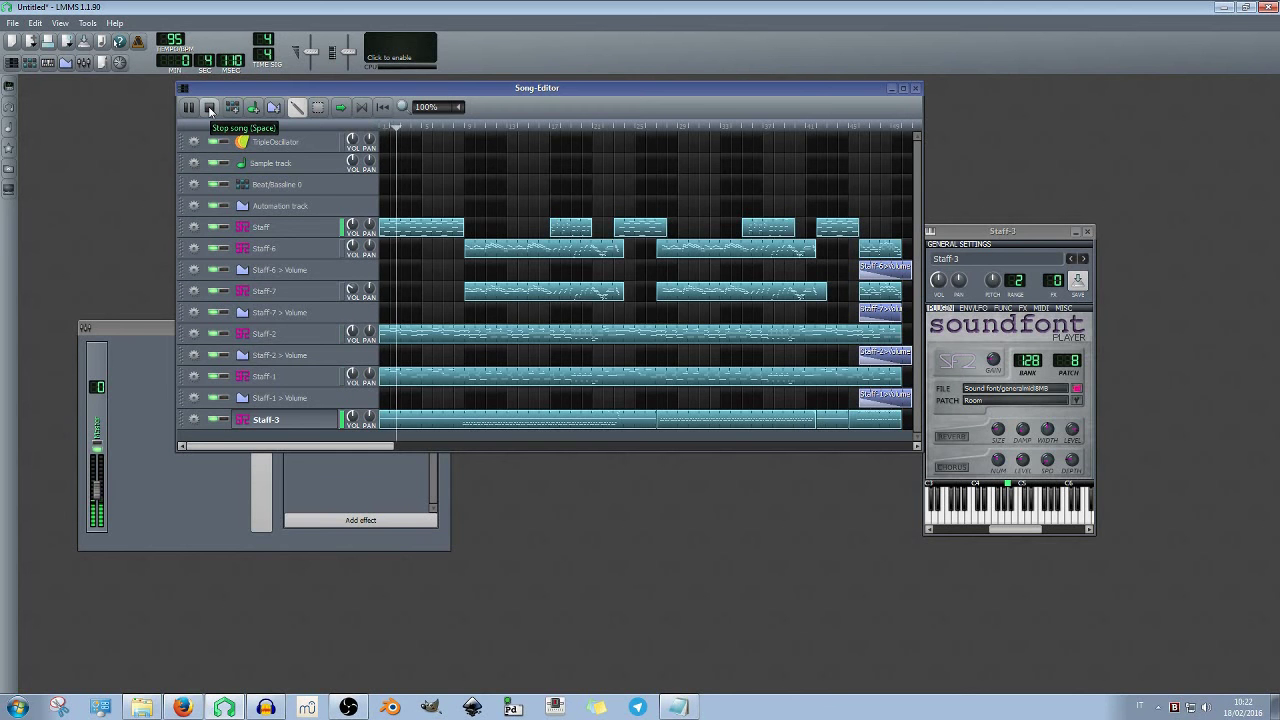
click(210, 108)
Open the Staff-2 instrument and choose the Shamisen patch from soundfont bank 0
click(290, 333)
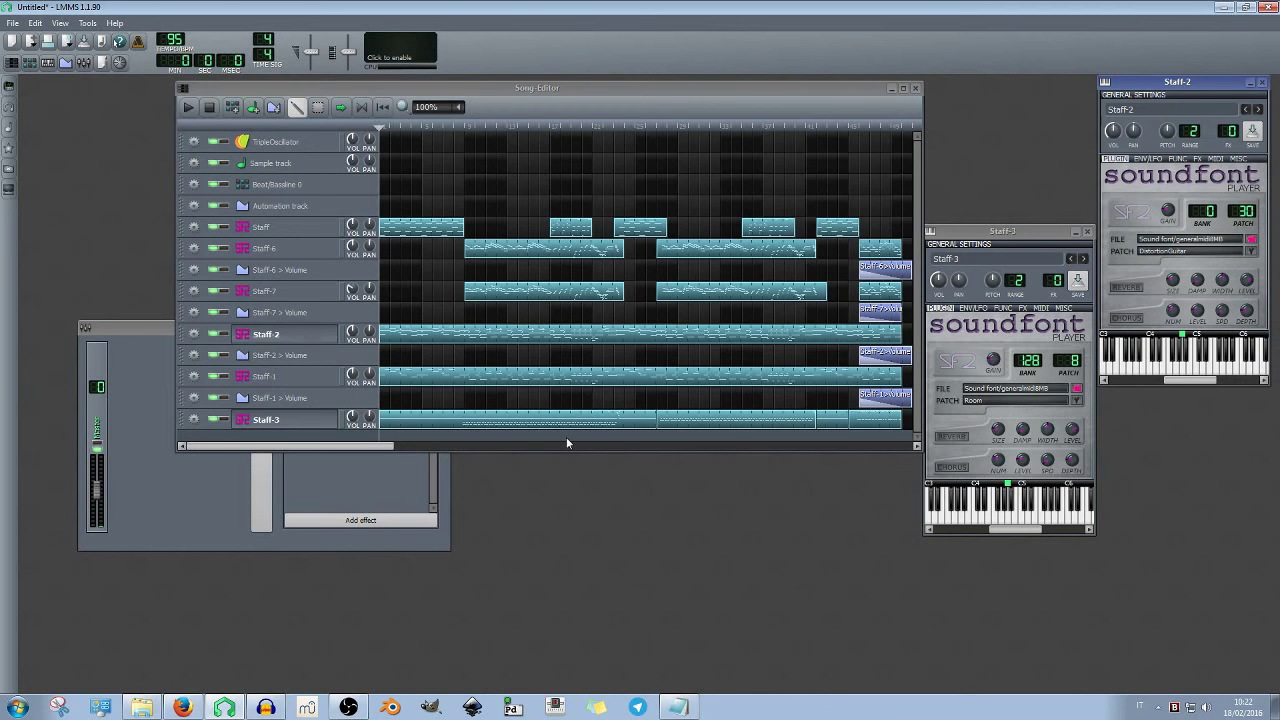
click(1252, 250)
click(599, 250)
scroll(611, 412, down, 8)
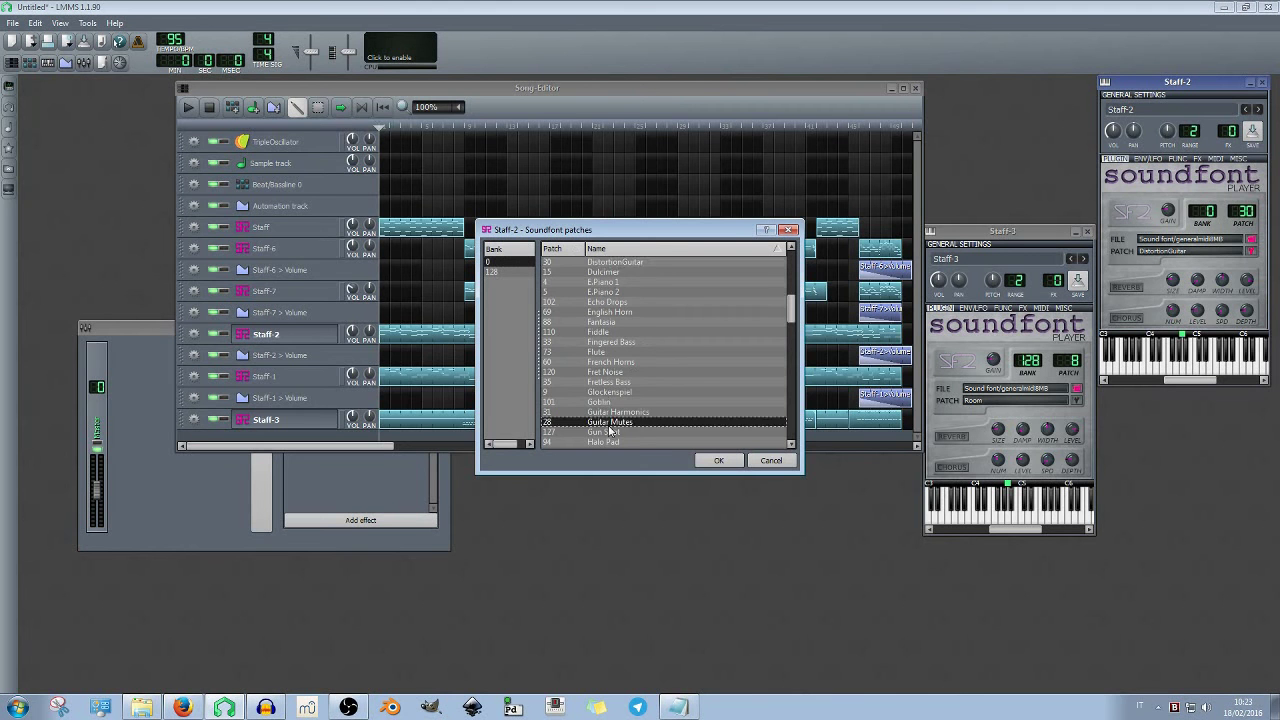
scroll(611, 410, down, 5)
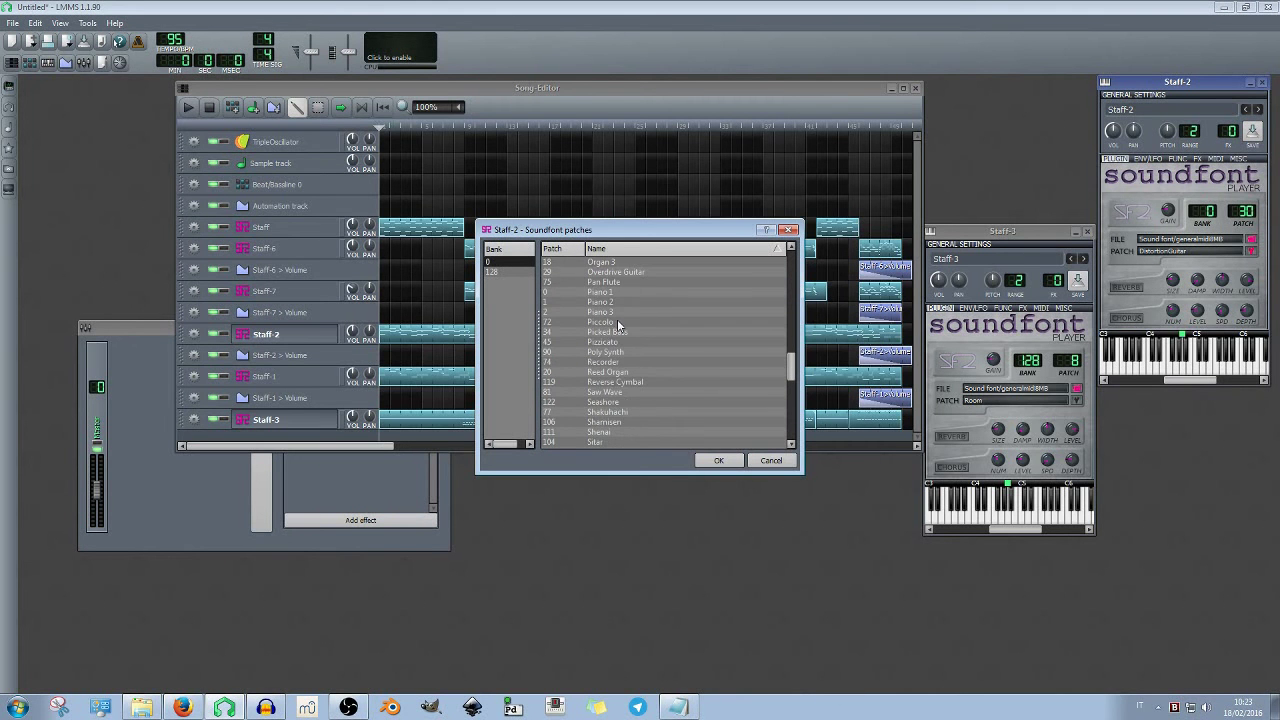
double_click(605, 421)
Solo Staff-2, play the song and place the Staff-2 window over the lower part of the Song-Editor
drag(1169, 88, 424, 260)
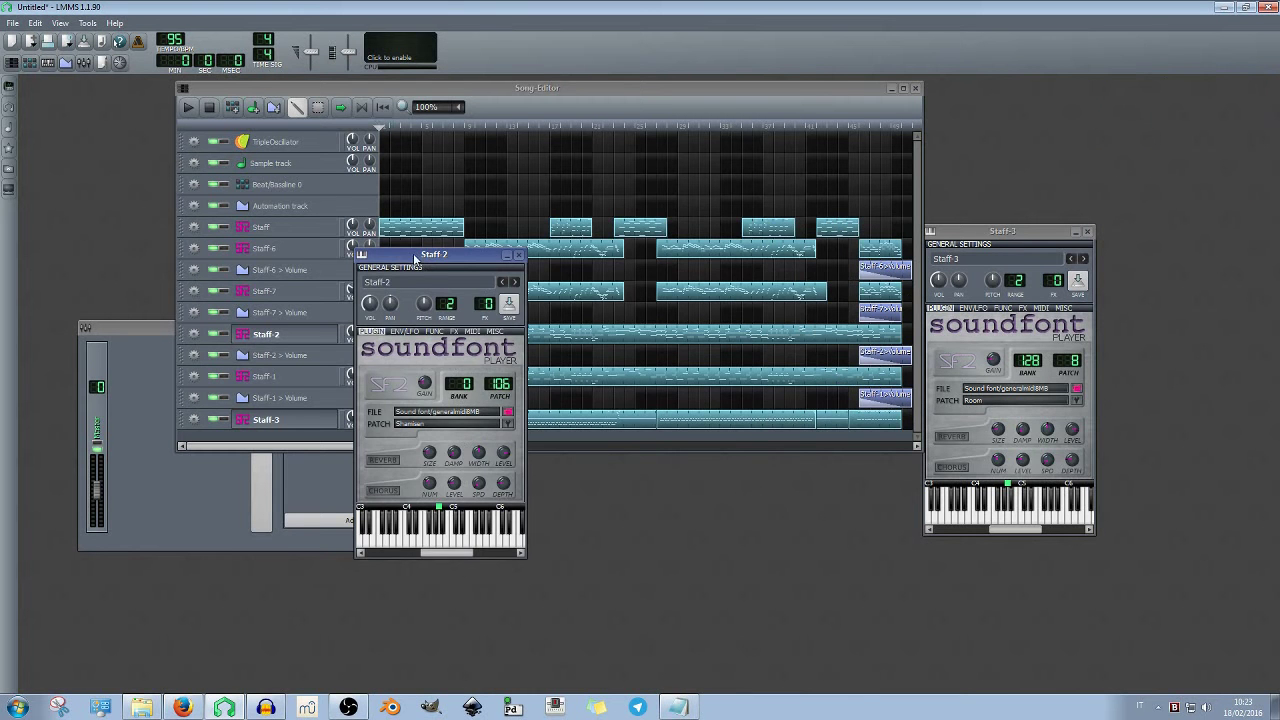
drag(413, 253, 681, 225)
click(224, 334)
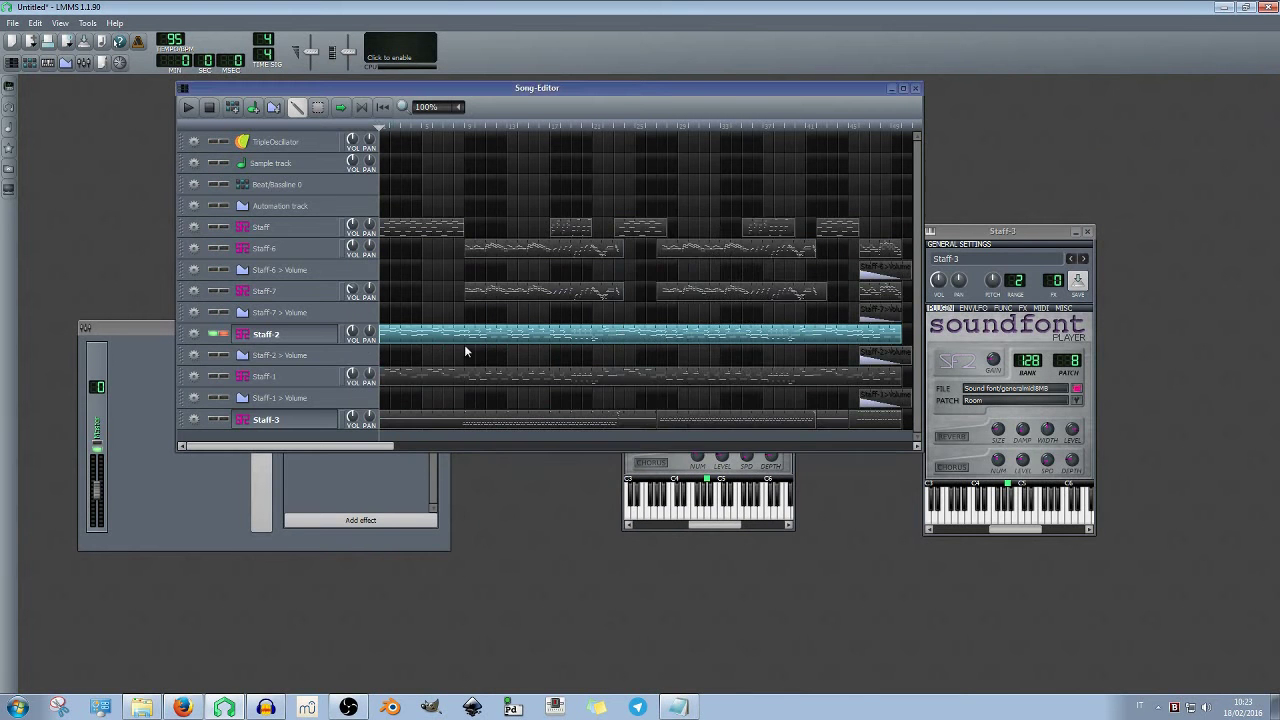
click(780, 527)
click(187, 108)
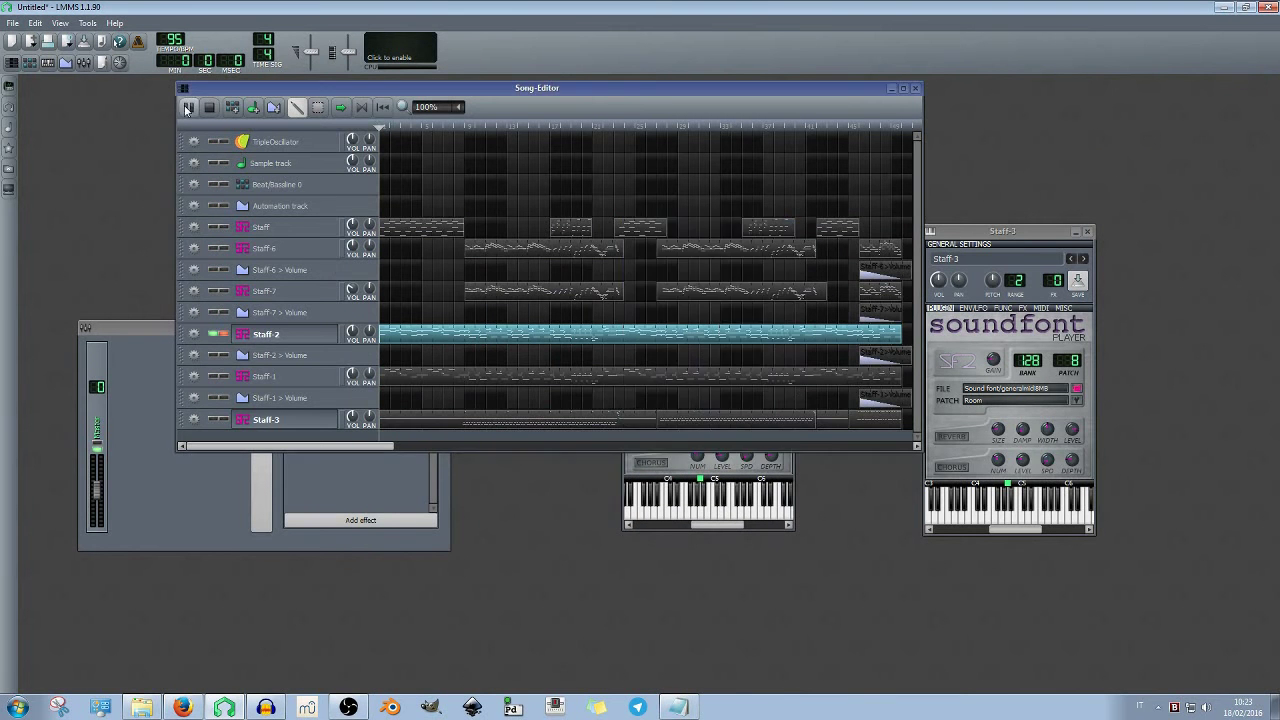
click(792, 528)
drag(735, 227, 765, 309)
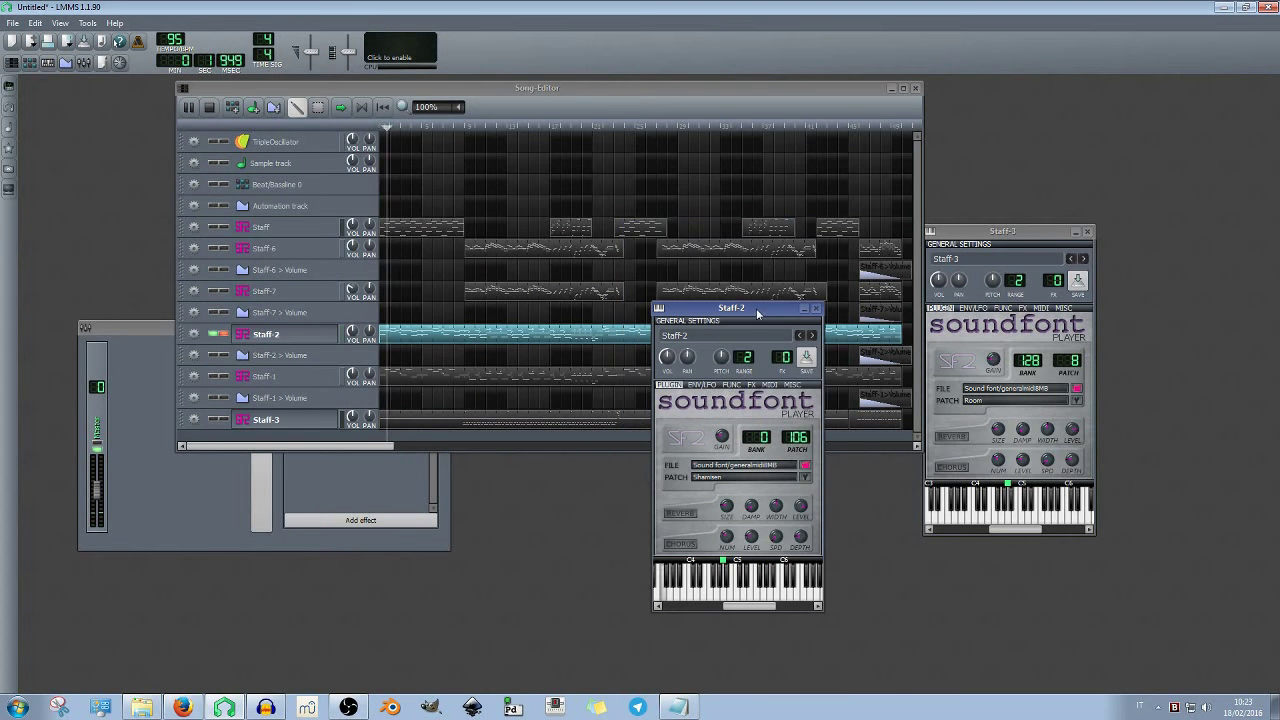
Enable the arpeggio for Staff-2 with the octave chord and Up direction, and sync its arpeggio time to the song tempo
click(725, 384)
click(665, 443)
scroll(735, 502, down, 2)
scroll(733, 502, down, 2)
scroll(730, 503, up, 4)
scroll(734, 532, down, 1)
right_click(805, 495)
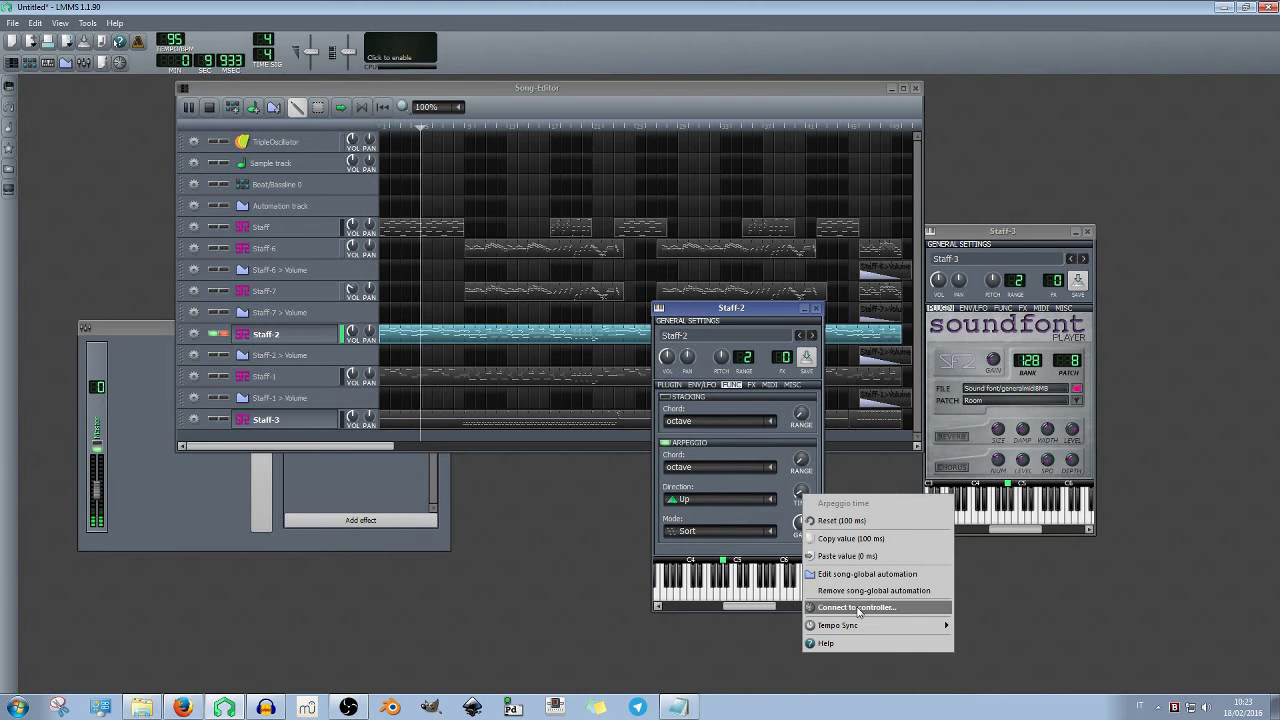
mouse_move(900, 625)
click(1011, 677)
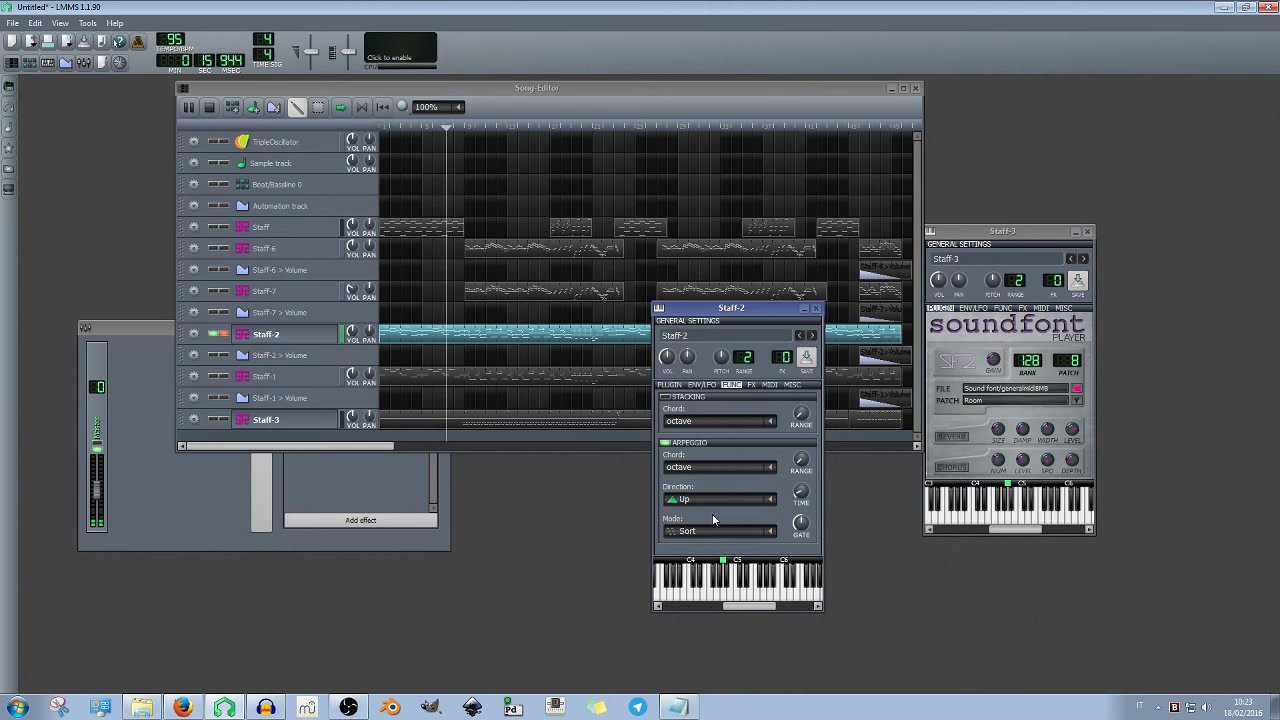
Restart the song from the beginning and sync Staff-2's arpeggio time to a 32nd note
scroll(720, 503, down, 1)
scroll(718, 505, down, 3)
scroll(715, 505, up, 4)
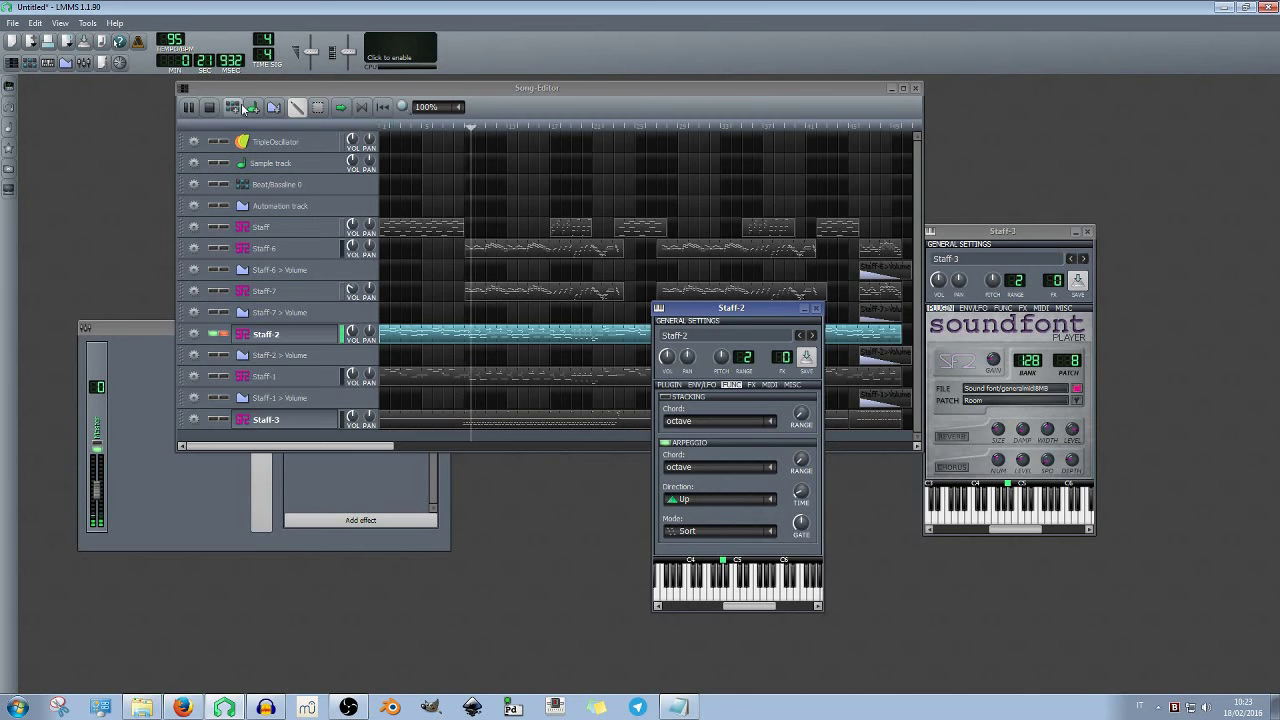
click(209, 107)
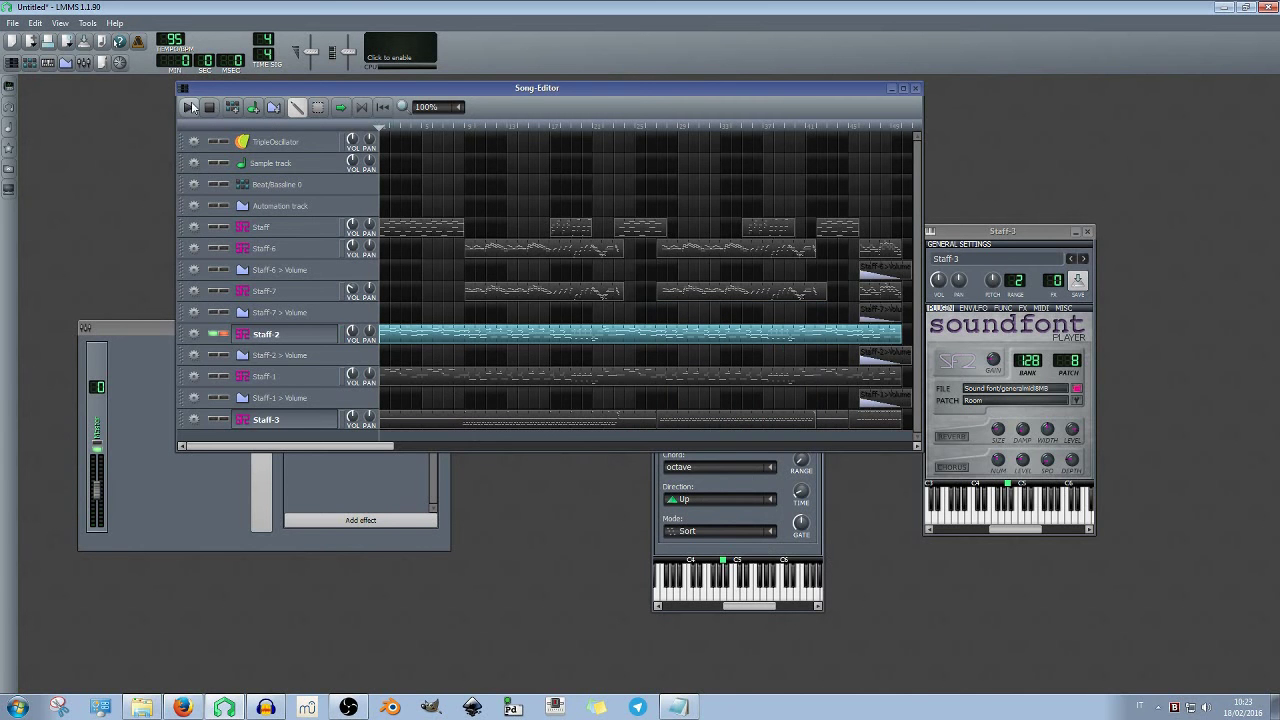
click(189, 107)
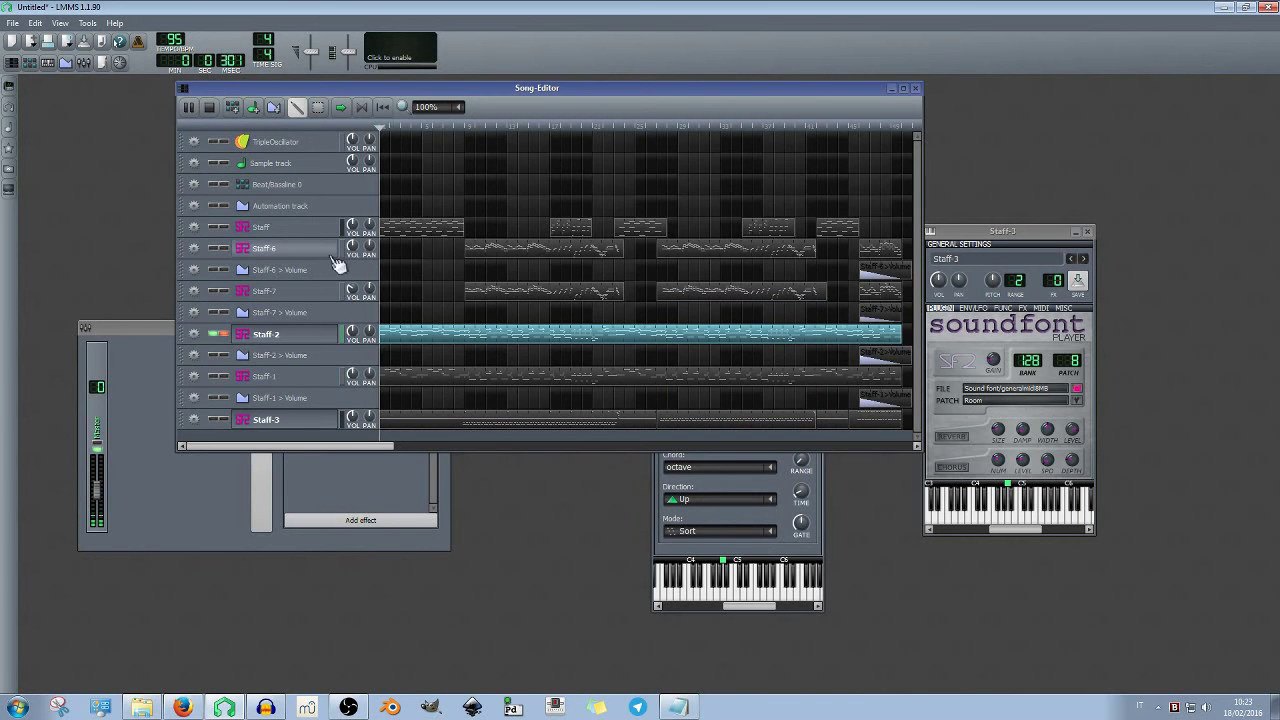
right_click(801, 495)
mouse_move(855, 625)
click(958, 688)
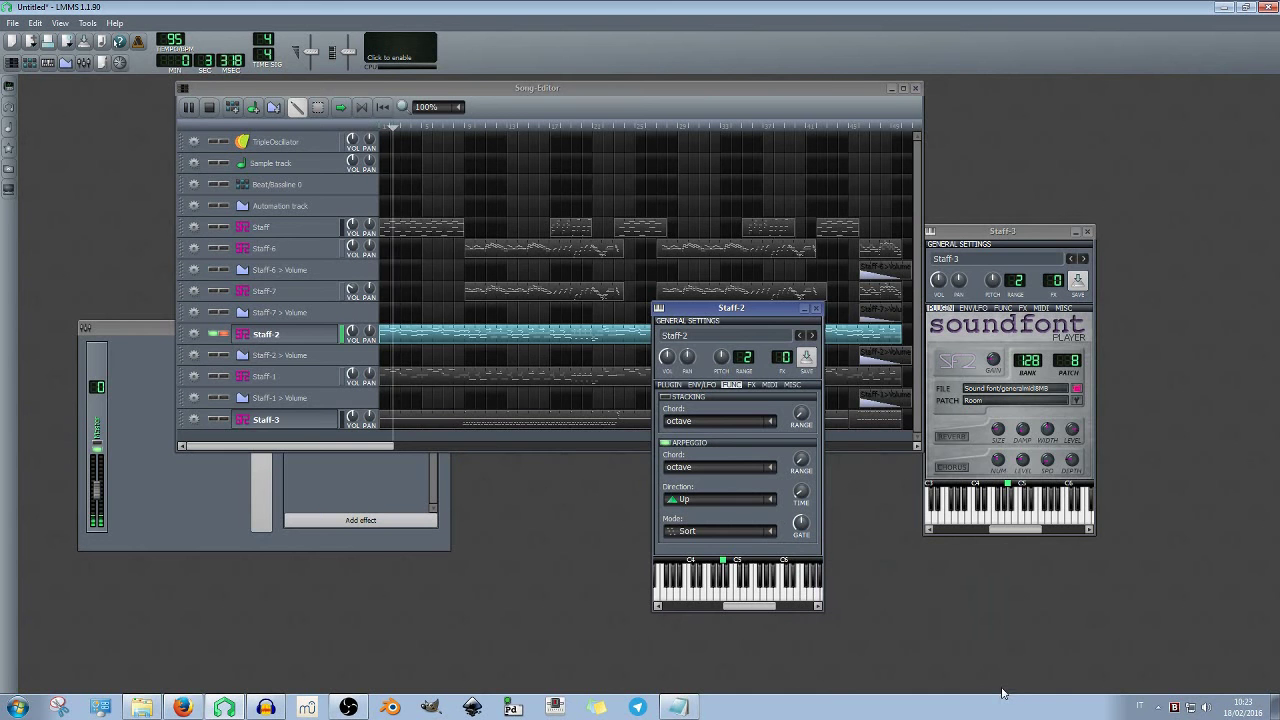
Pick another tempo-synced note length for Staff-2's arpeggio time while the song plays
right_click(801, 494)
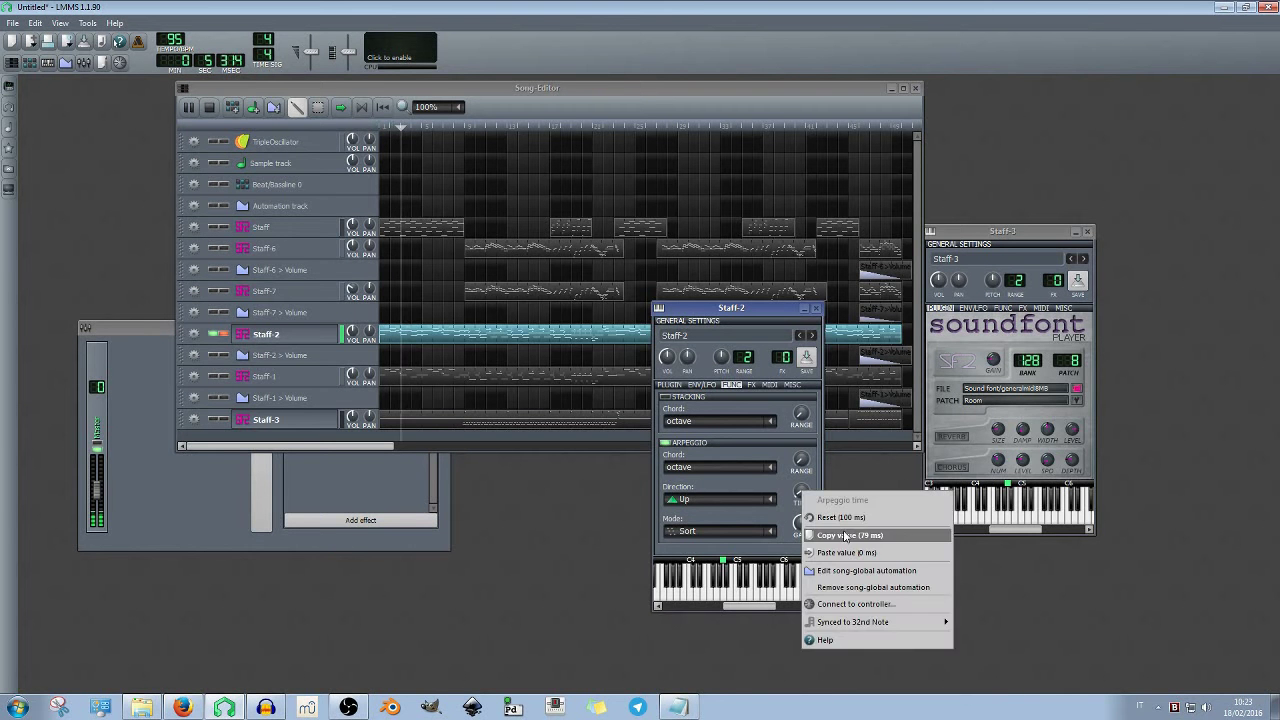
mouse_move(883, 624)
click(994, 669)
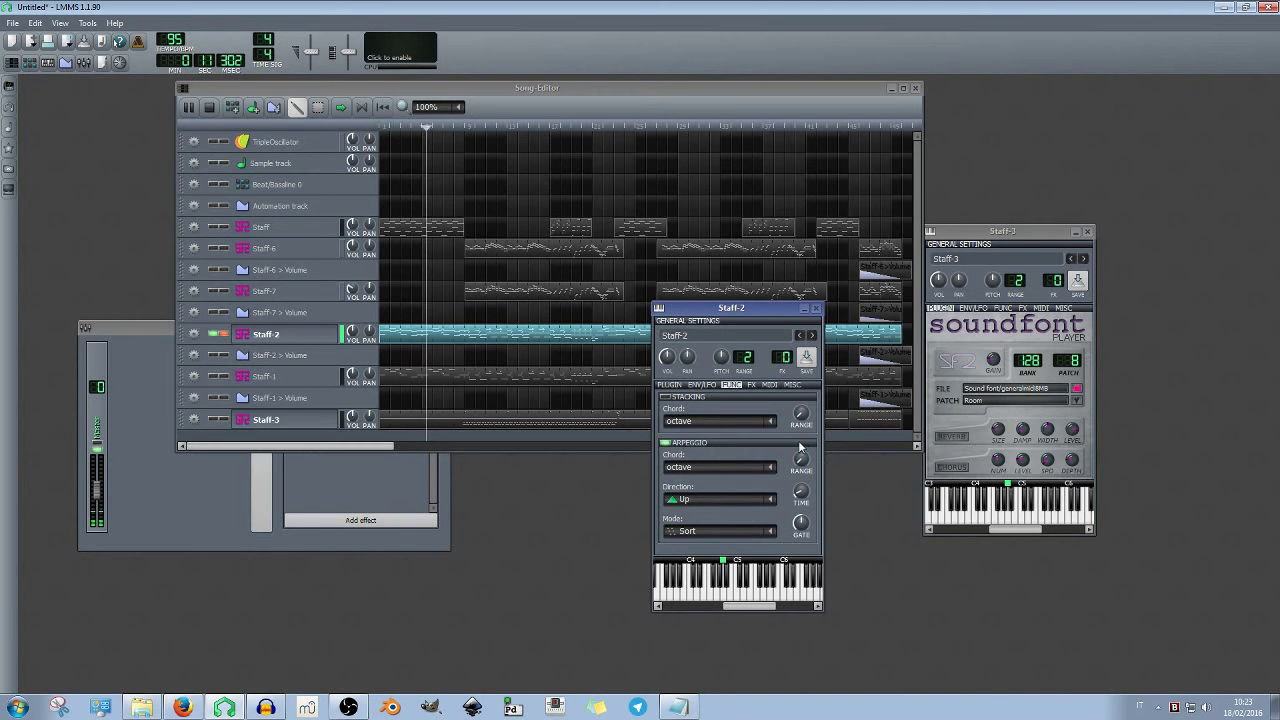
Stop the song, adjust Staff-2's arpeggio range and replay the track from the start
click(211, 110)
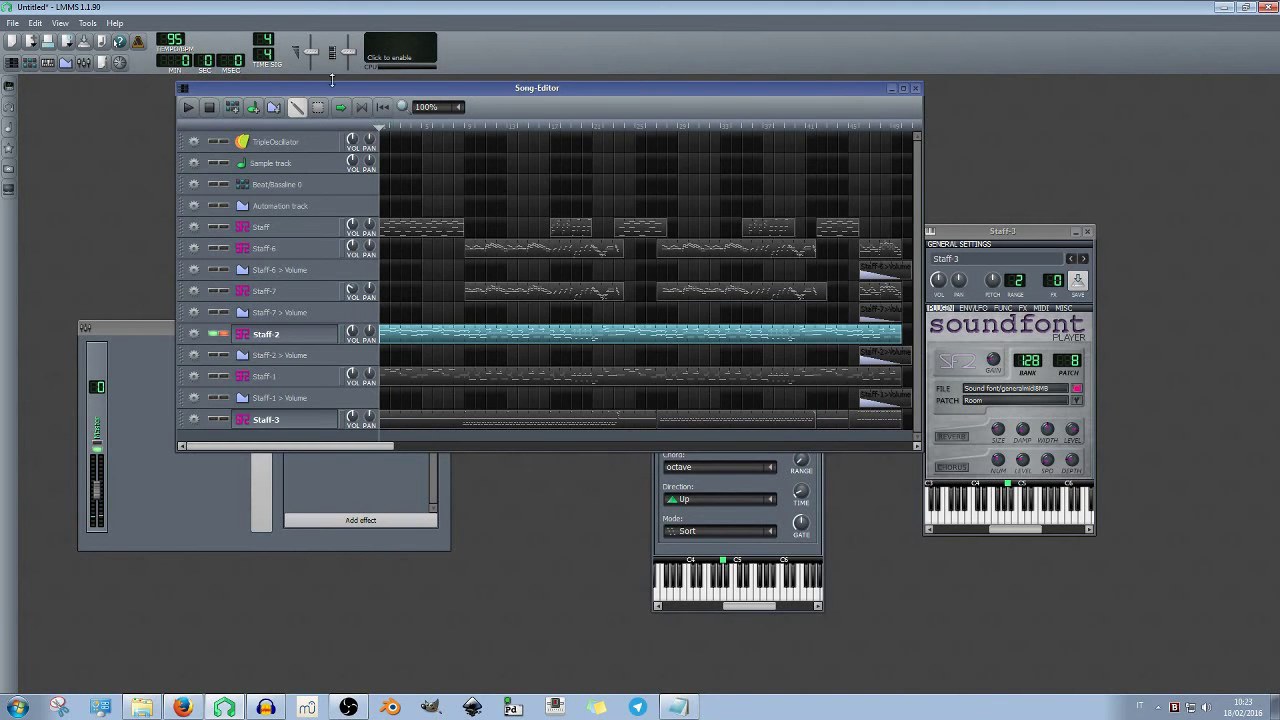
click(801, 494)
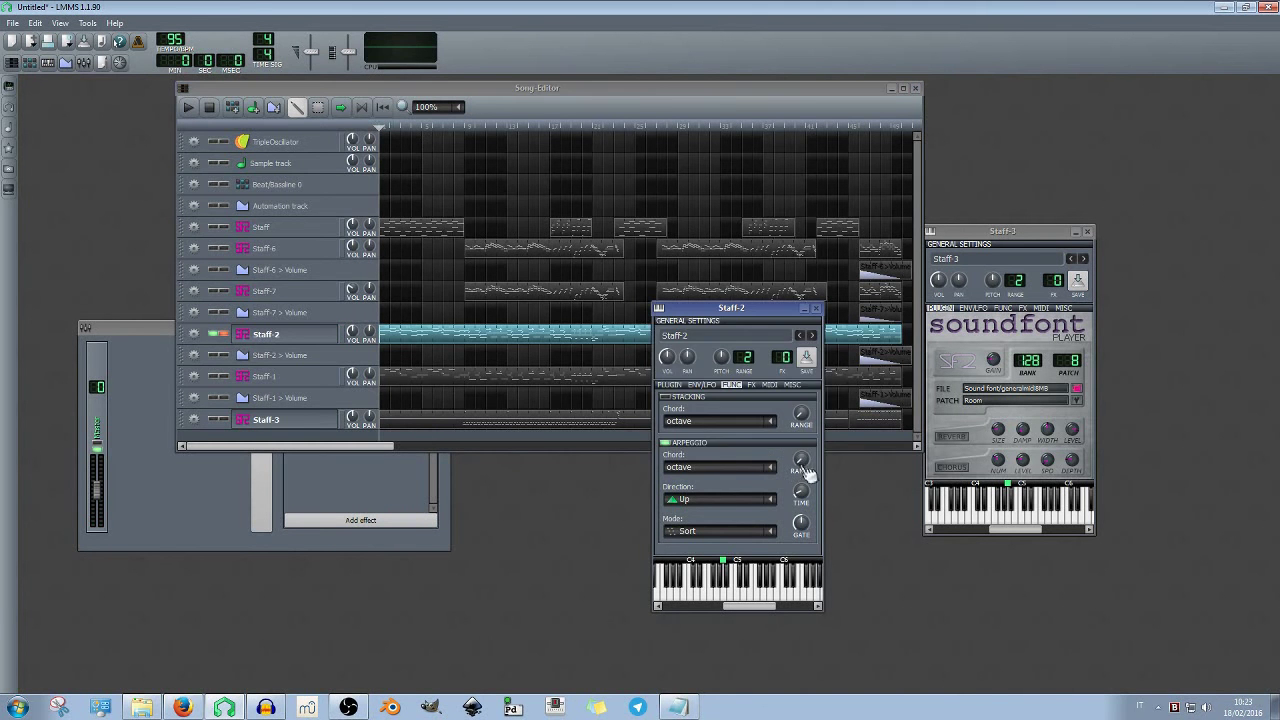
click(189, 109)
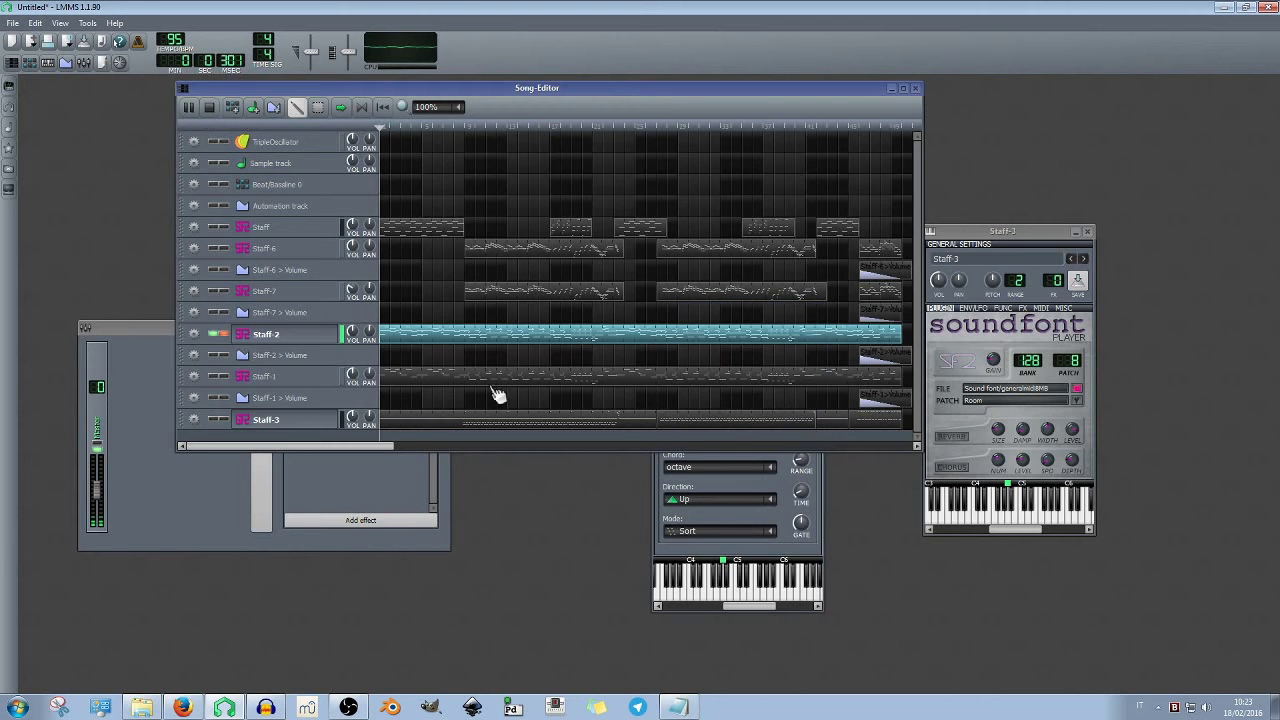
Move the Staff-2 window beside the Song-Editor and close the Staff-3 window
click(784, 478)
drag(749, 308, 1033, 219)
click(988, 241)
click(1087, 231)
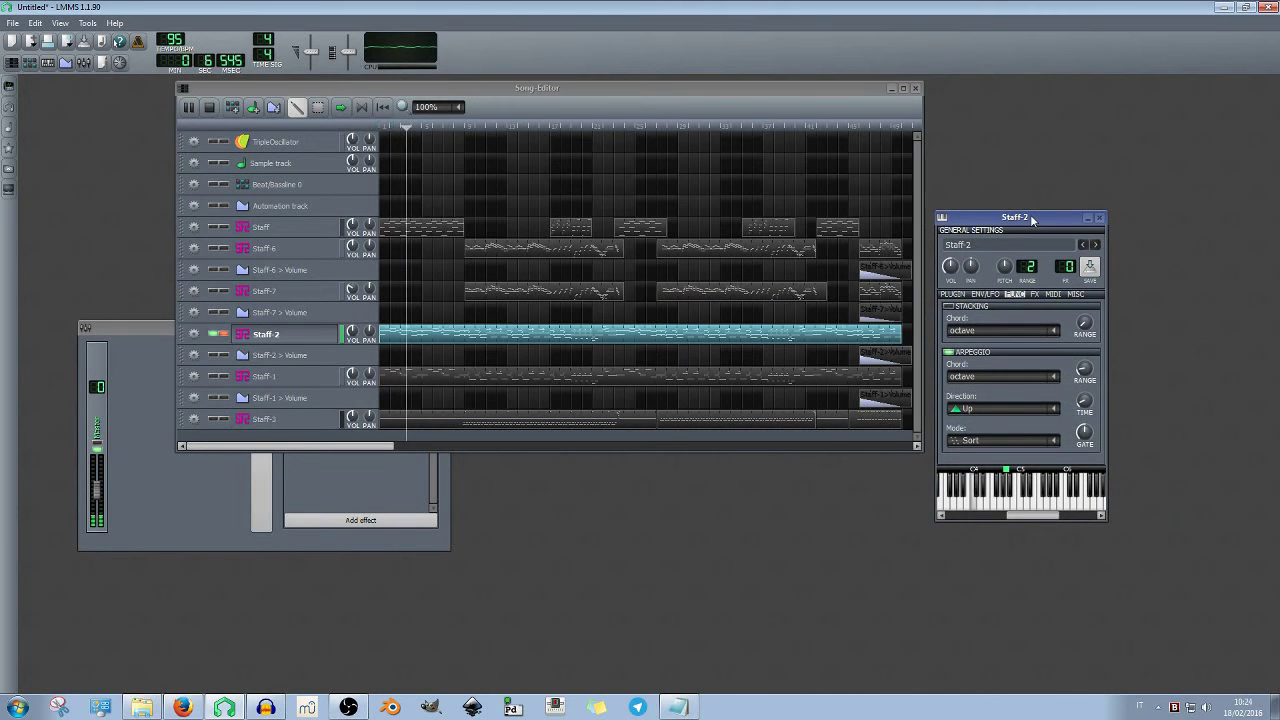
Take Staff-2 out of solo and play the whole song from the beginning
click(209, 107)
click(225, 334)
click(187, 108)
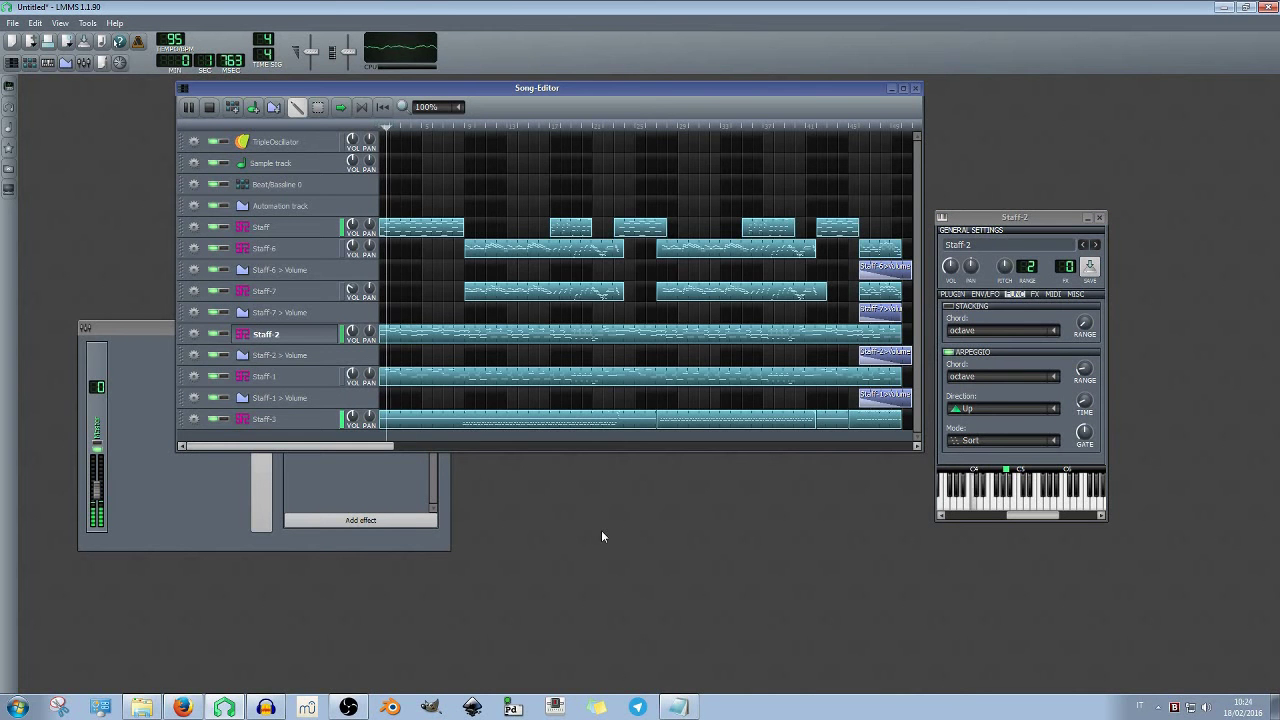
Turn on reverb and chorus in Staff-2's soundfont player and raise the track's volume
click(957, 295)
click(963, 422)
click(963, 453)
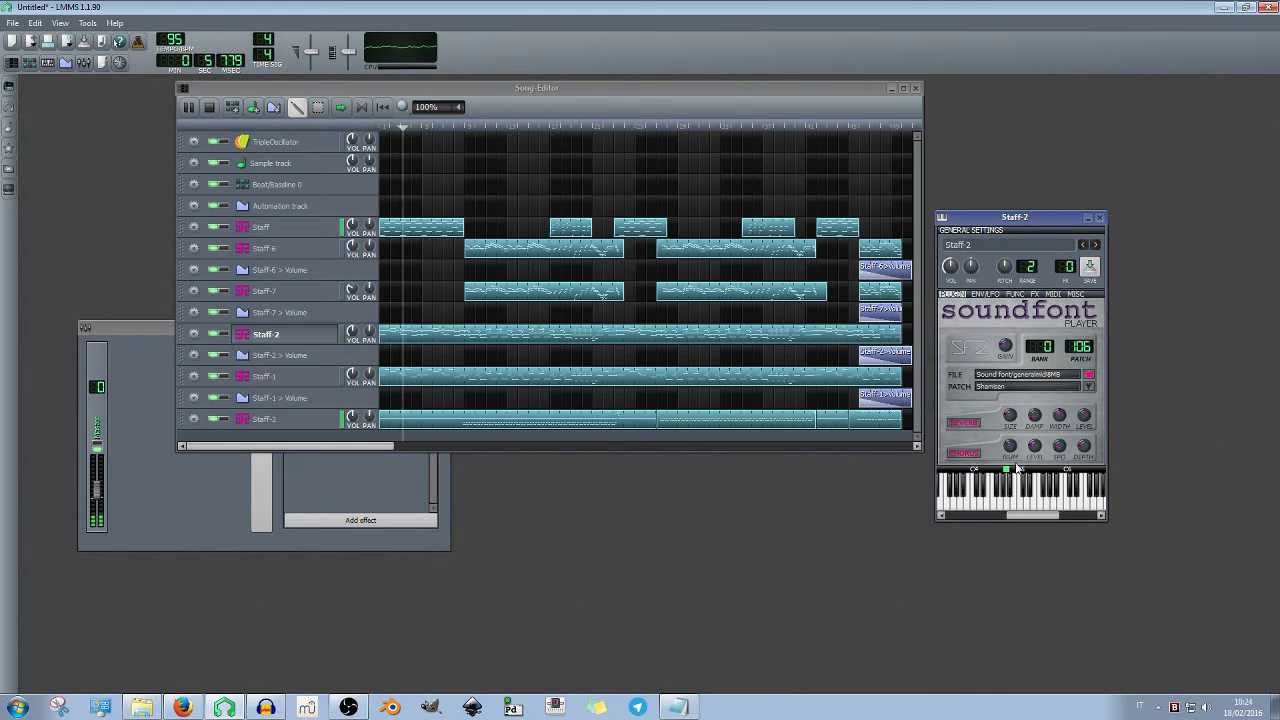
drag(351, 330, 352, 301)
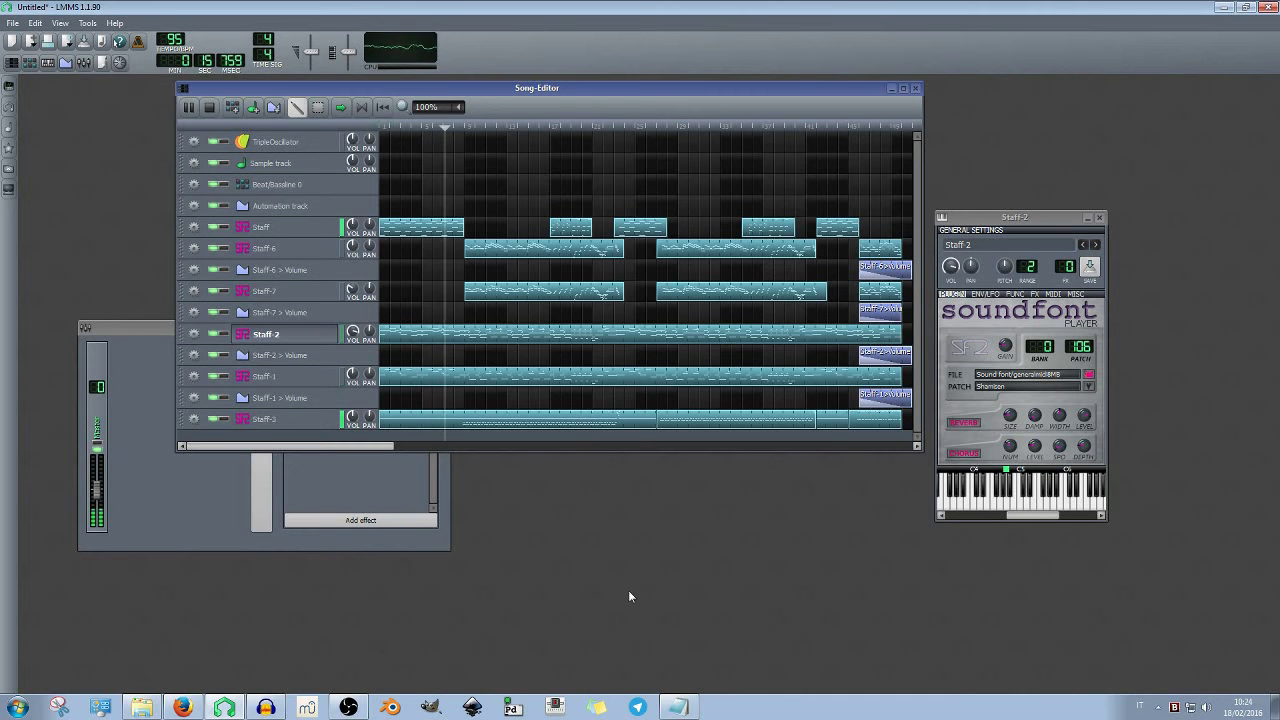
Solo Staff-1 and Staff-3 in turn to hear each track alone, restoring the full mix each time, and stop the song
click(223, 376)
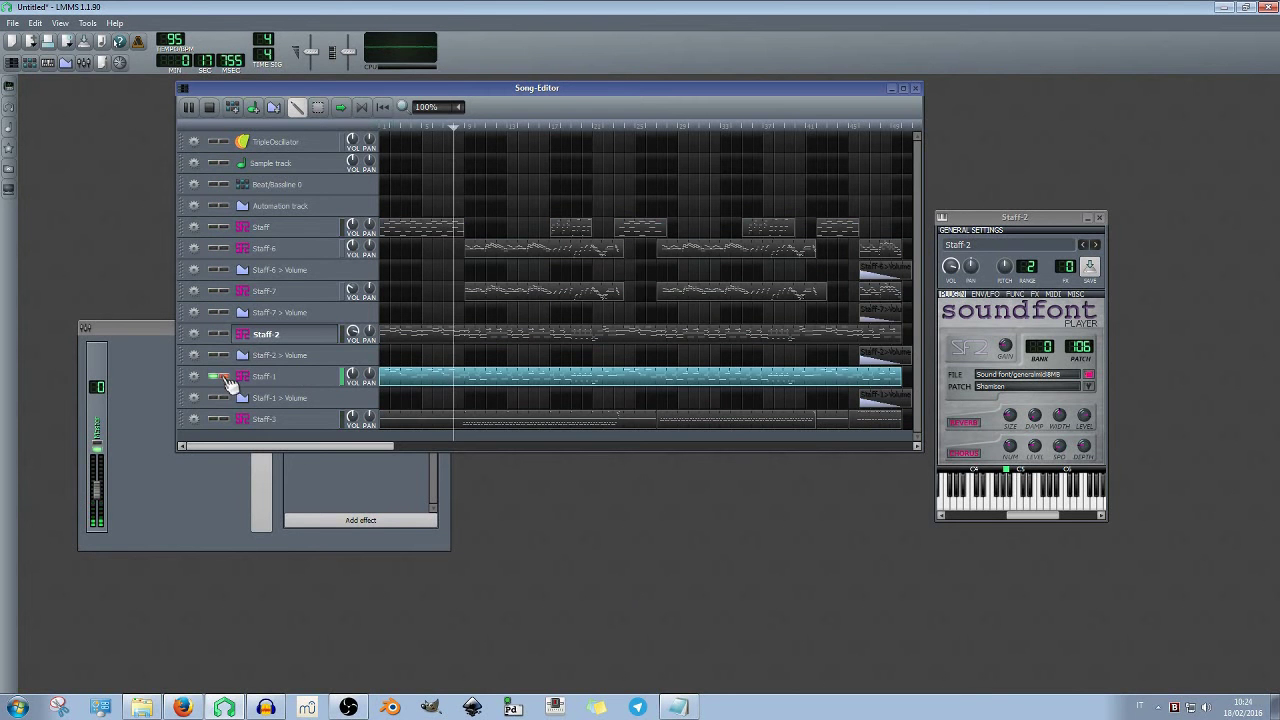
click(223, 376)
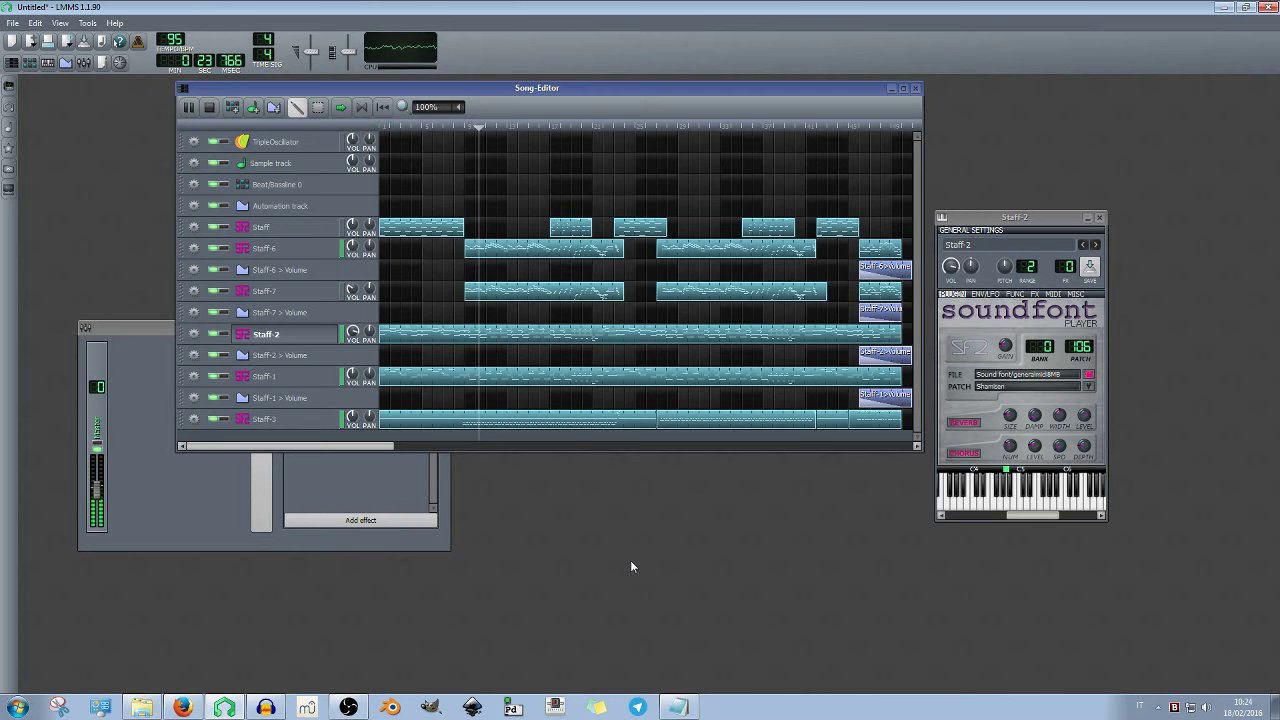
click(226, 419)
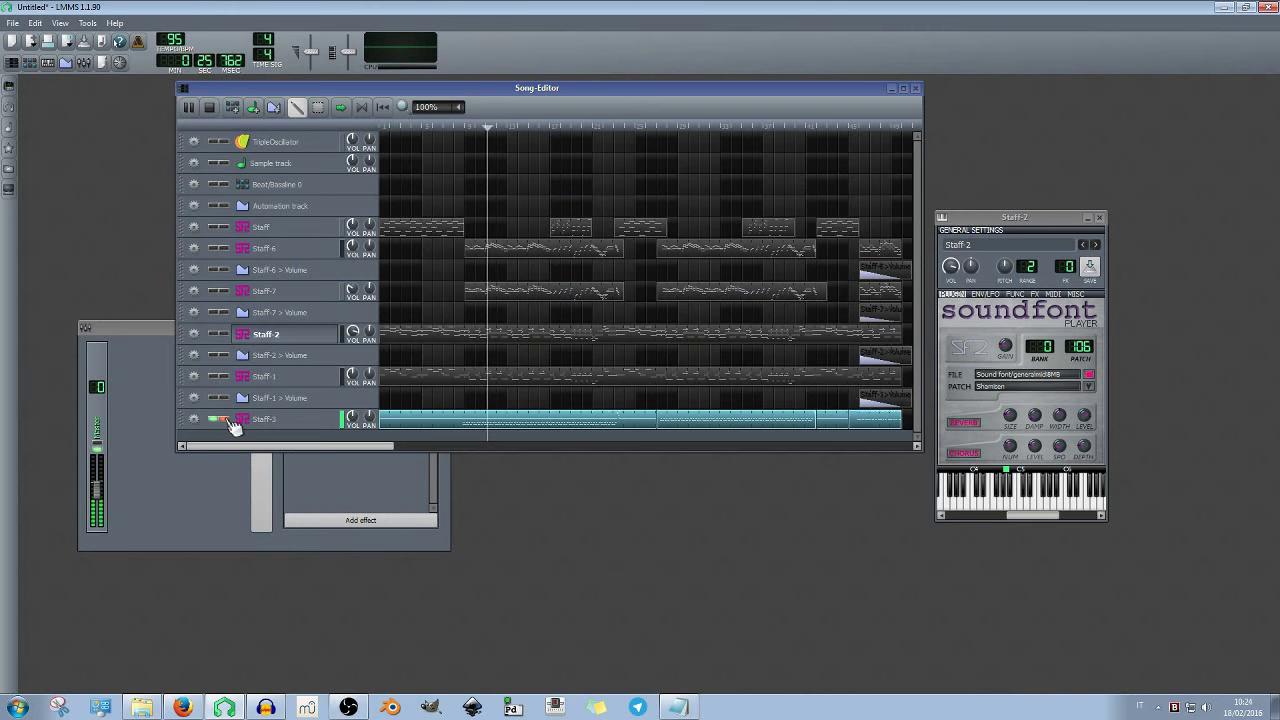
click(228, 420)
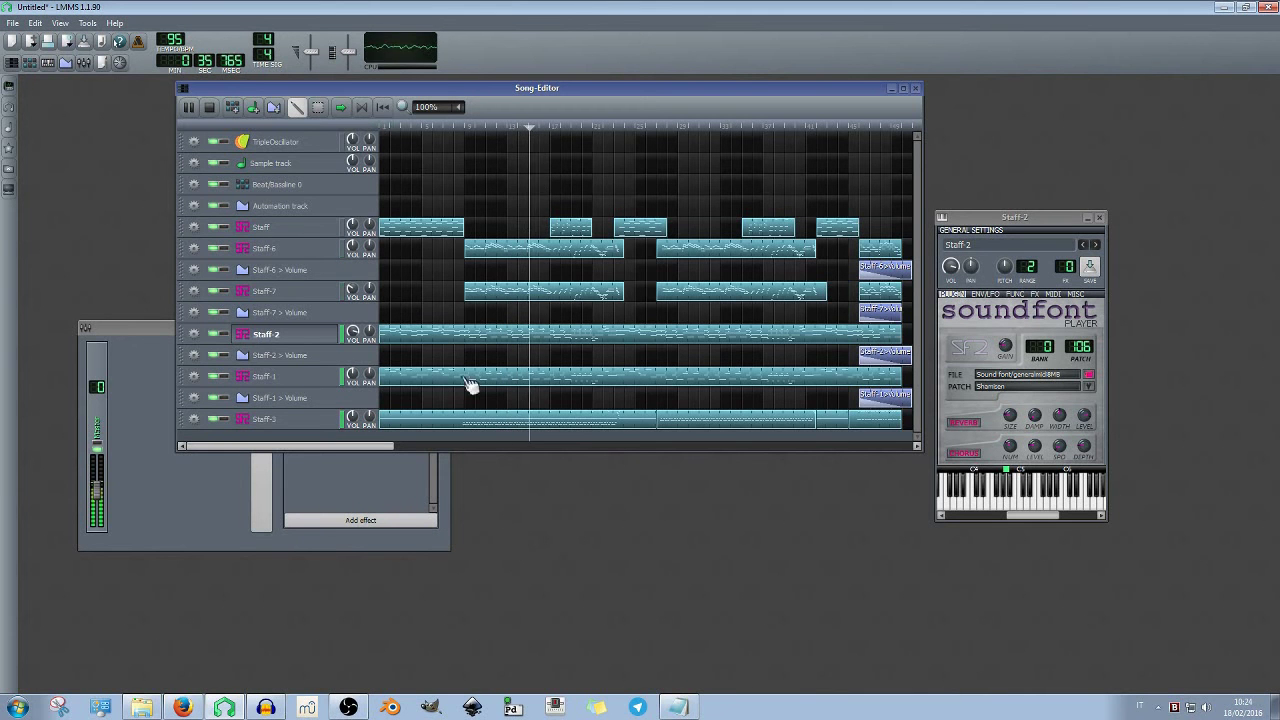
key(space)
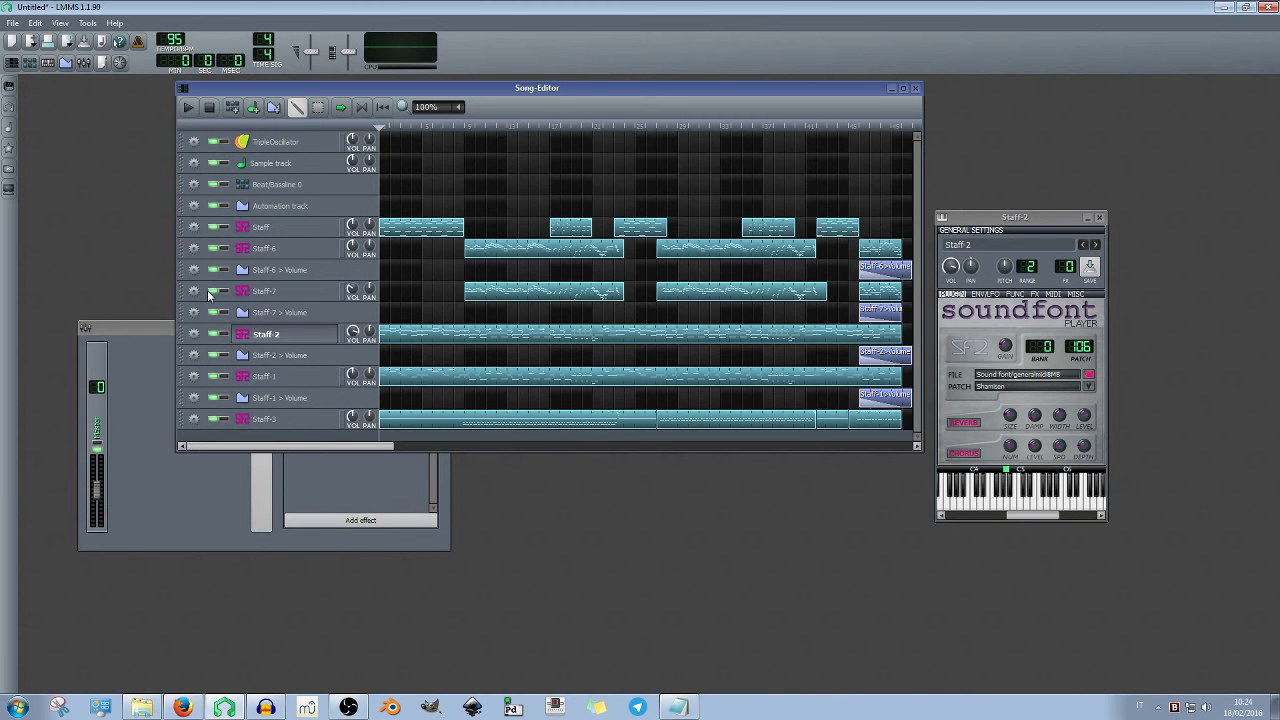
Compare Staff-6 and Staff-7 by soloing each and playing them together from just before their first patterns, leaving Staff-6 soloed and Staff-7 unmuted
click(224, 248)
click(215, 291)
click(458, 125)
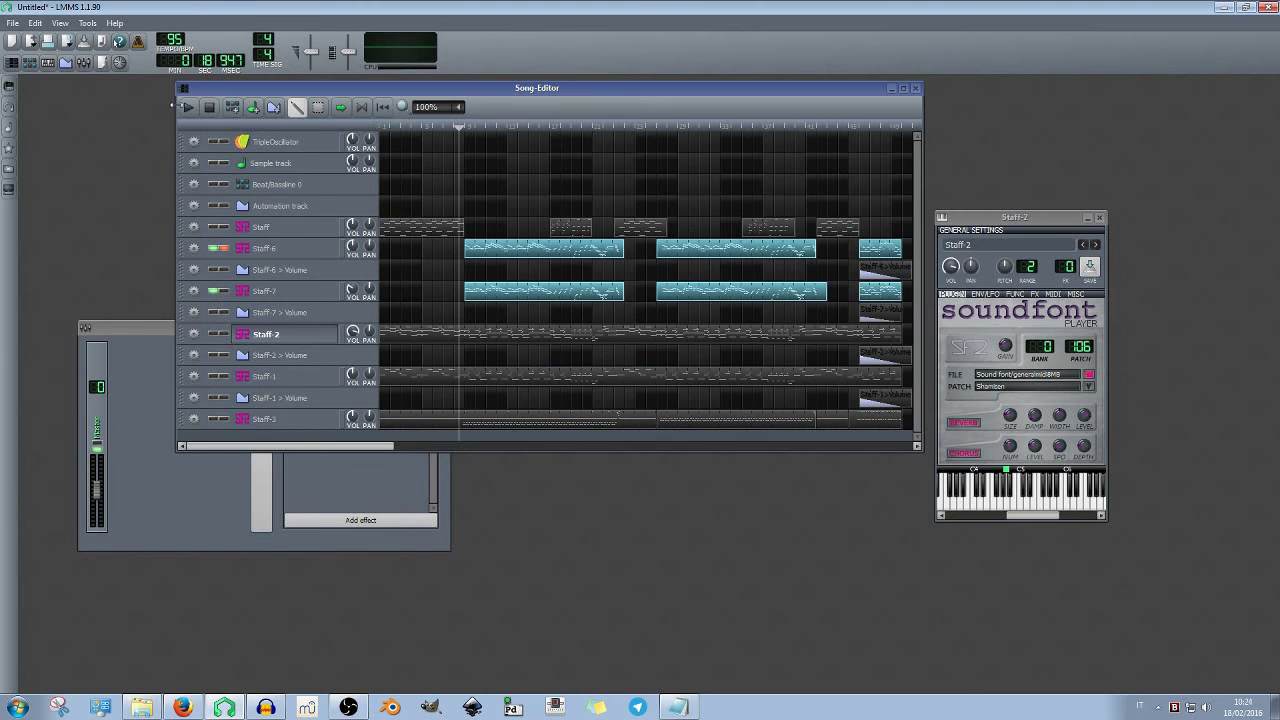
click(186, 108)
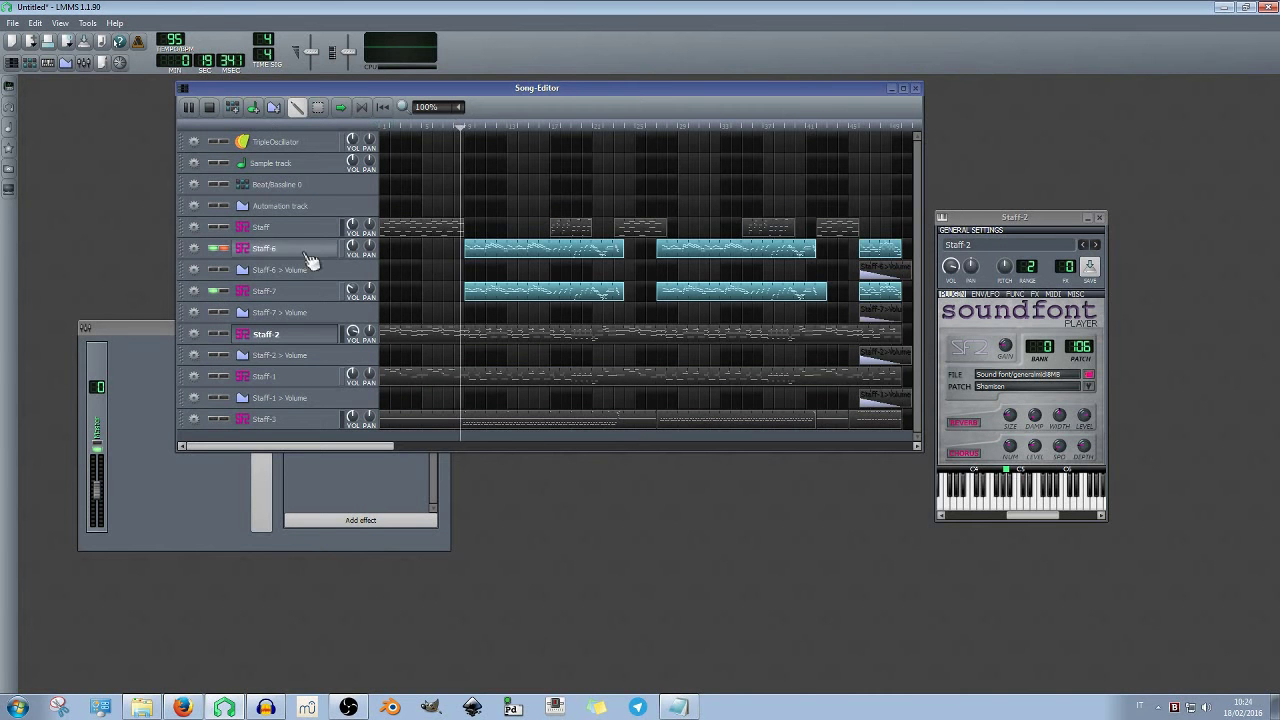
click(225, 291)
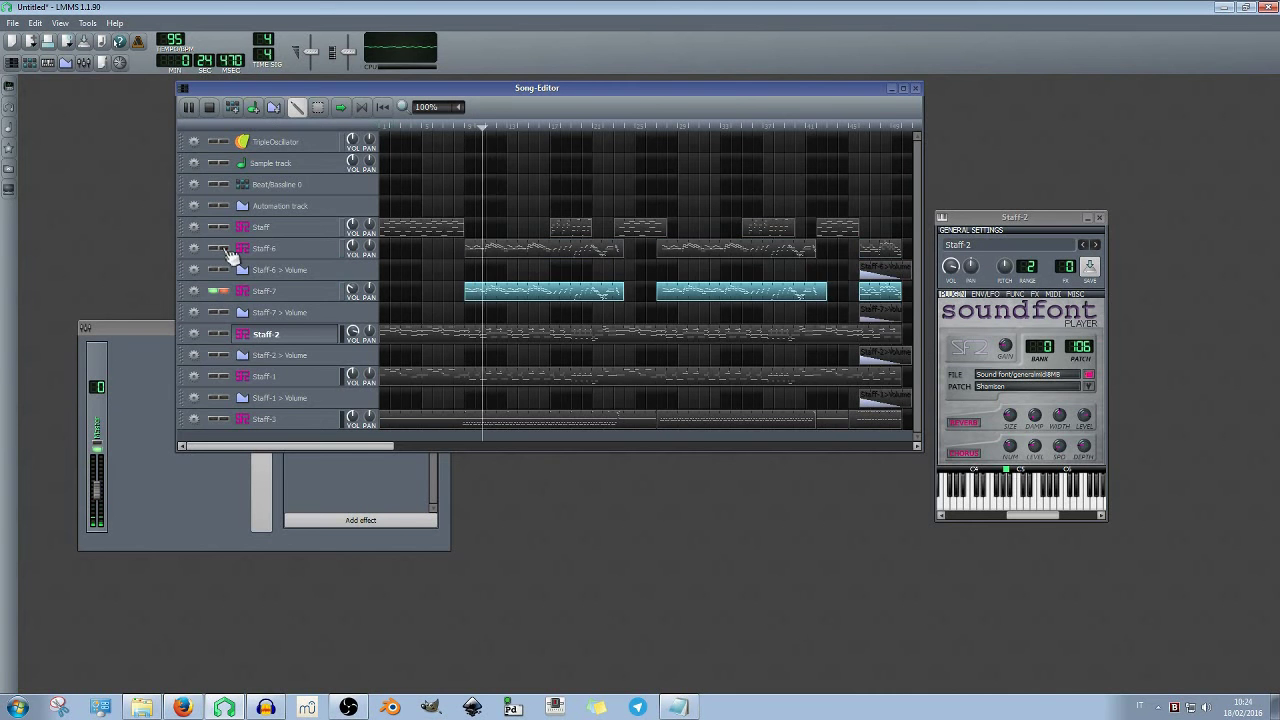
click(225, 249)
click(214, 291)
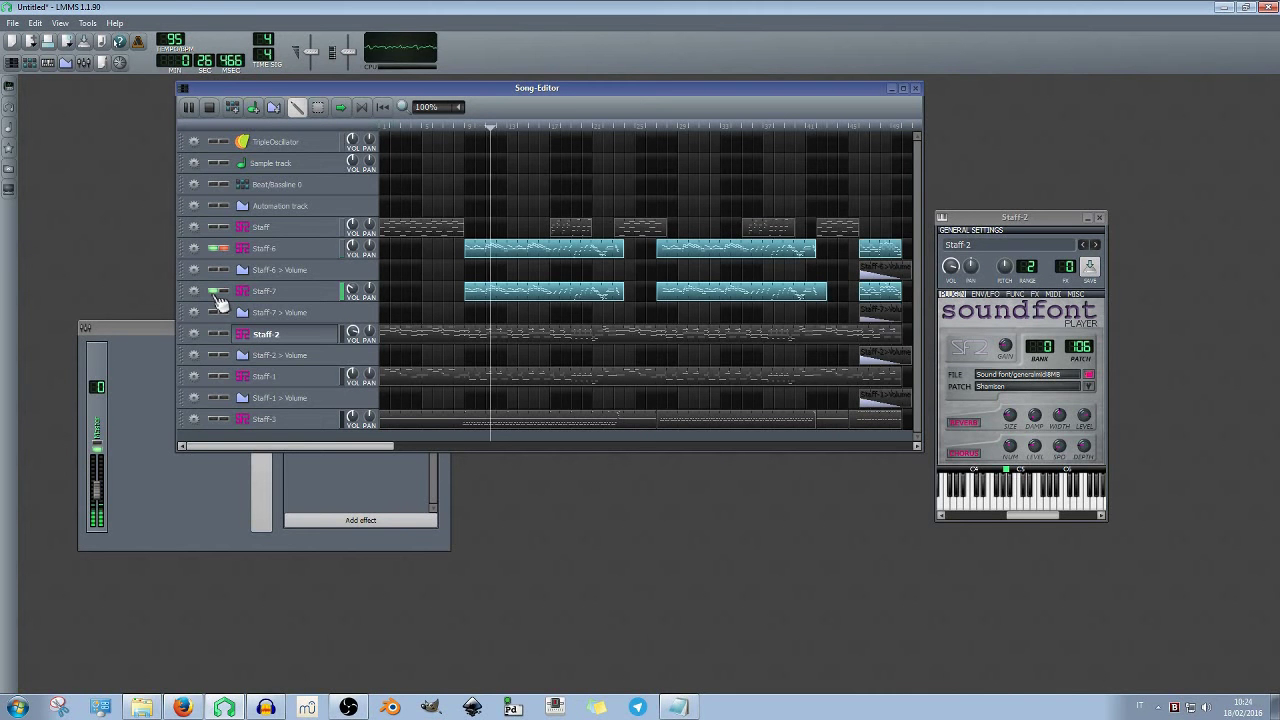
click(209, 107)
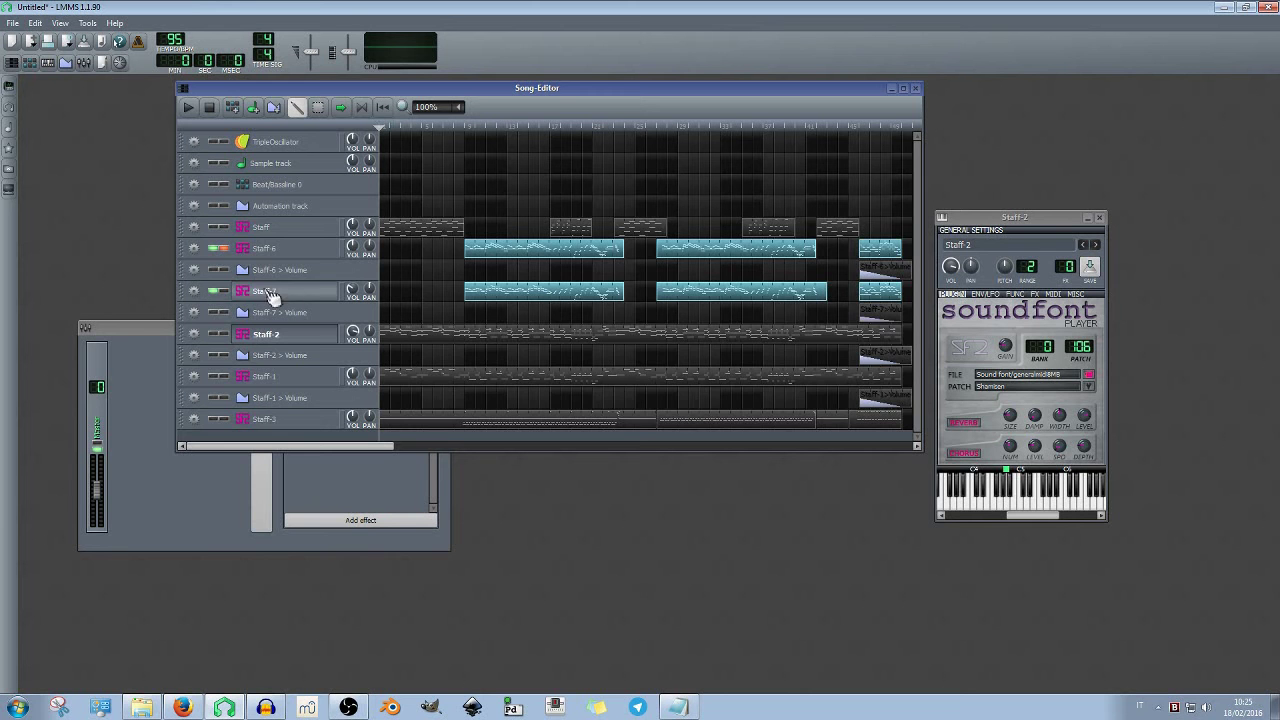
Take Staff-6 out of solo and remove the Staff-7 track together with its volume automation track
click(223, 248)
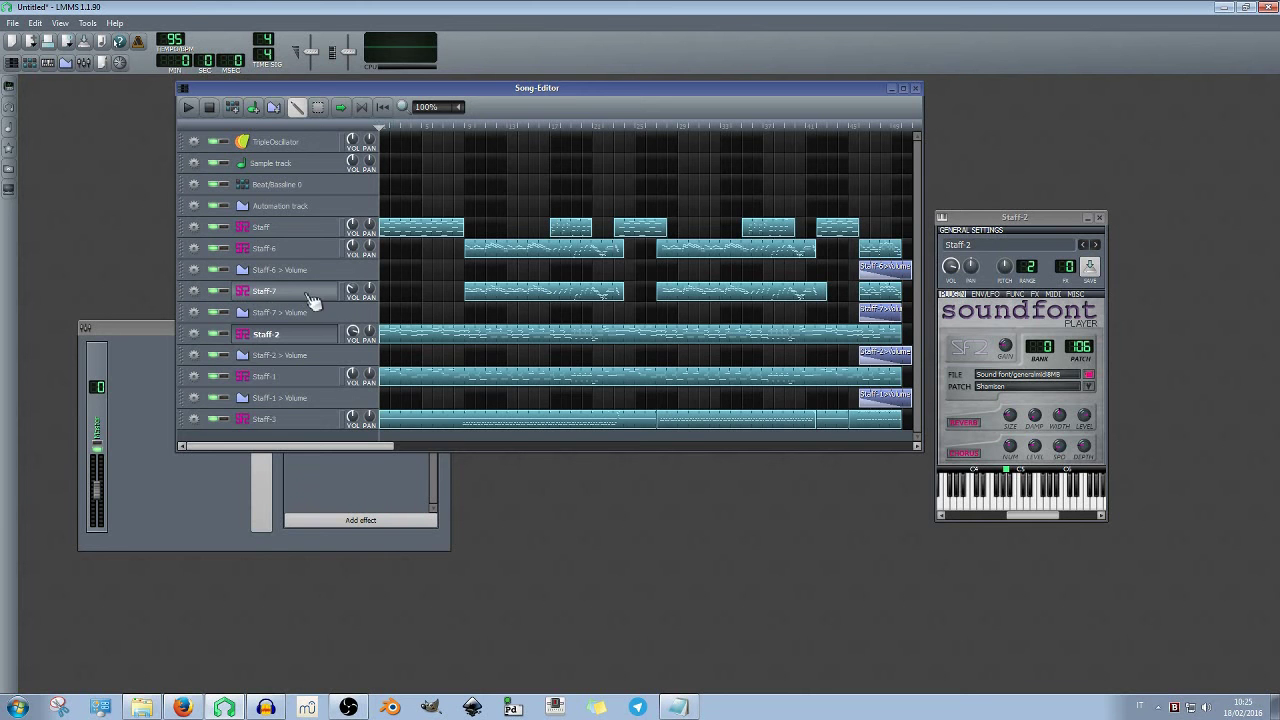
click(193, 291)
click(224, 325)
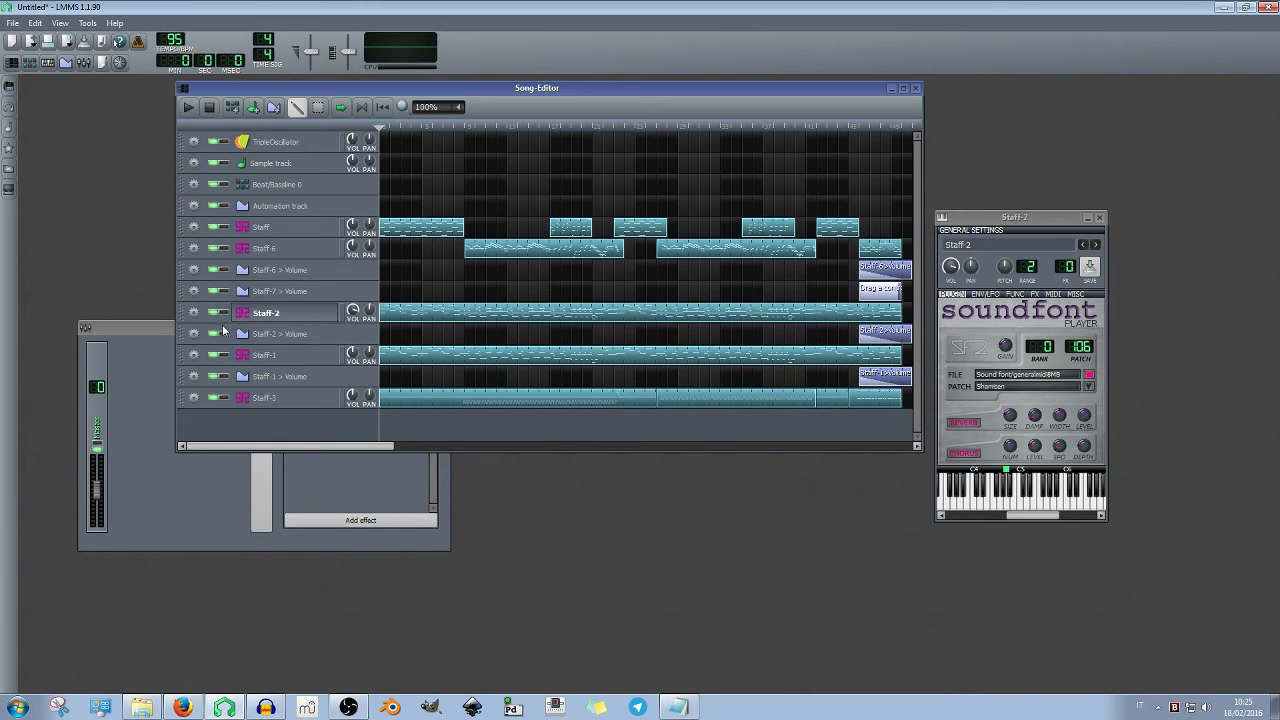
click(193, 291)
click(228, 325)
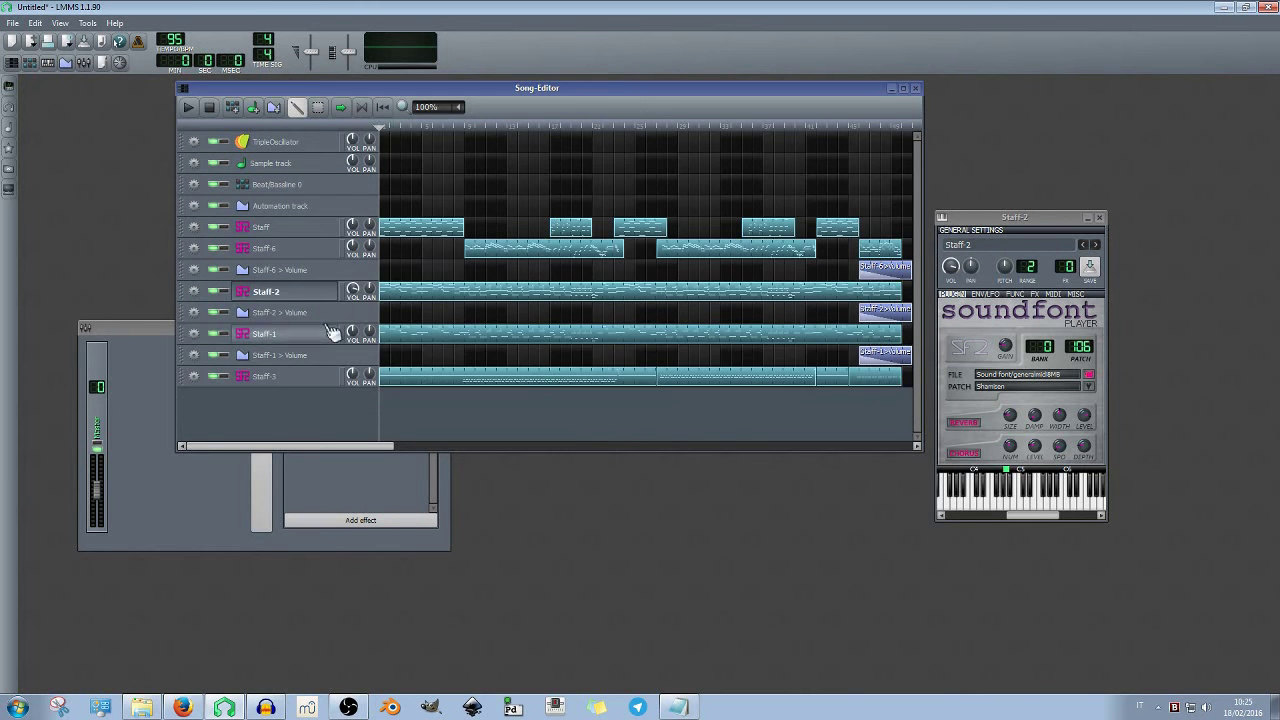
Export the project as a MIDI file named prova to the Desktop
mouse_move(386, 446)
mouse_down()
mouse_move(528, 450)
mouse_move(378, 449)
mouse_up()
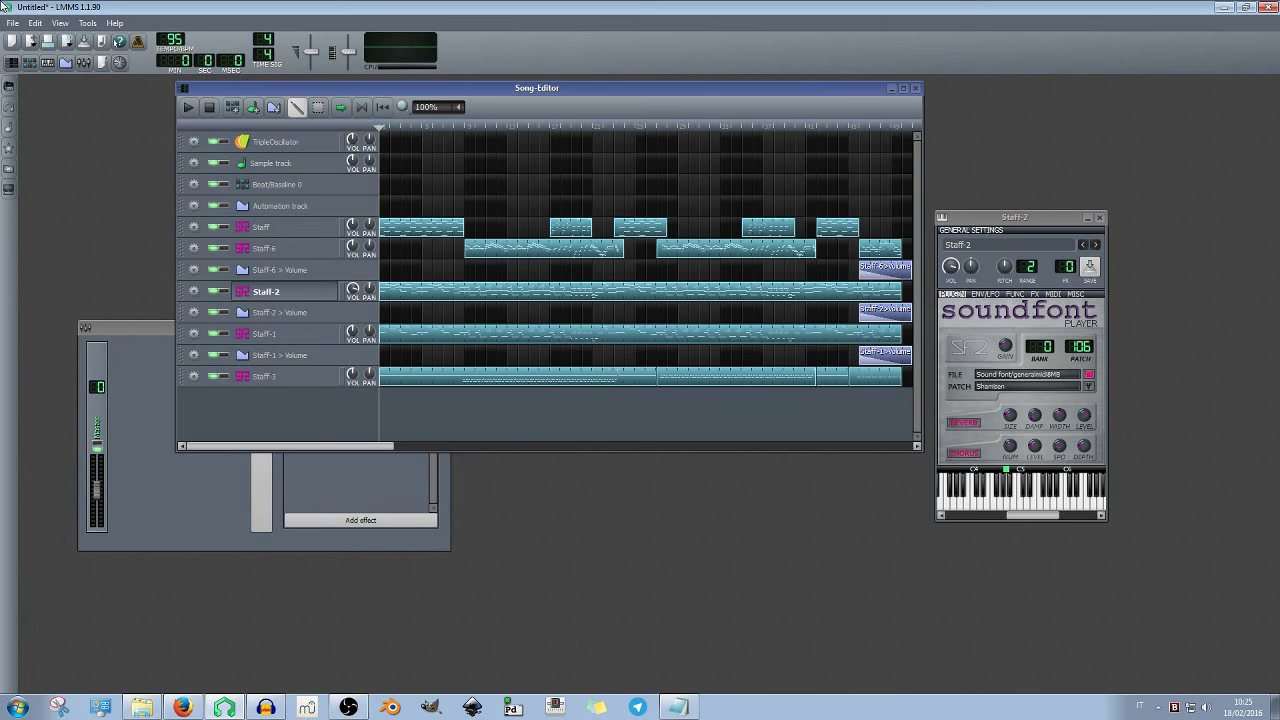
click(14, 25)
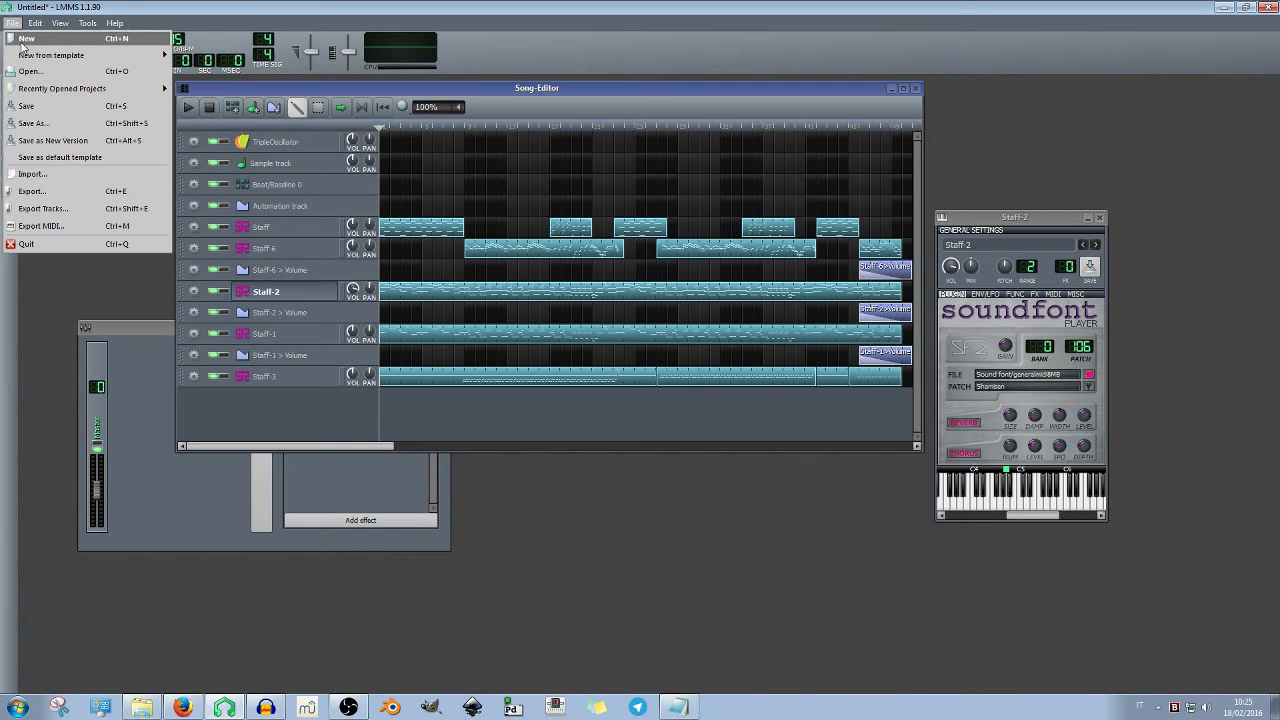
click(76, 224)
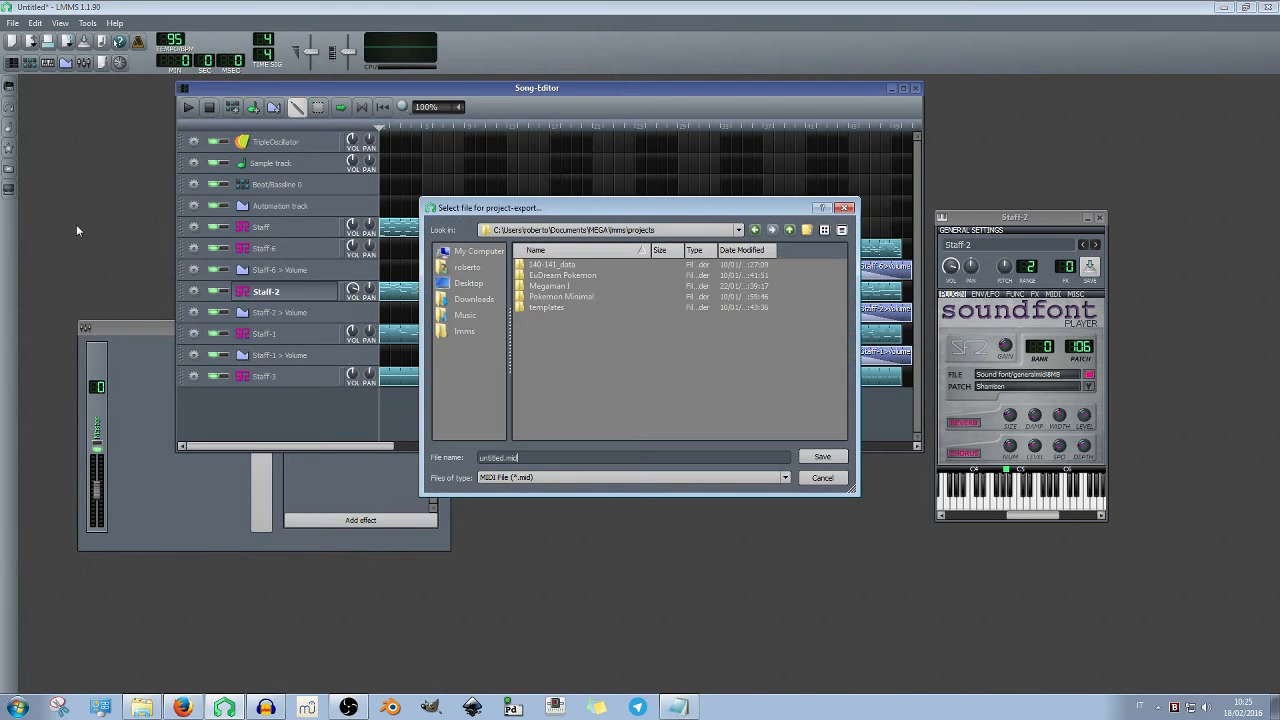
click(468, 283)
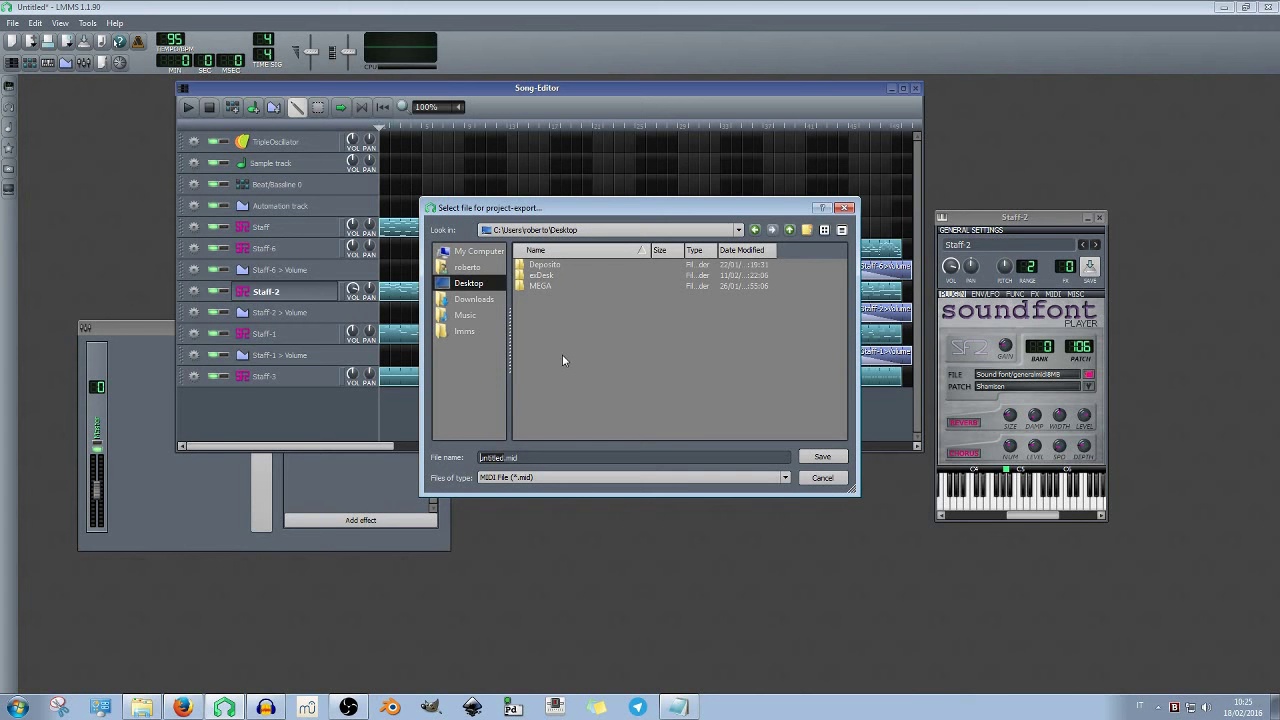
text(projmid)
text(va)
click(823, 457)
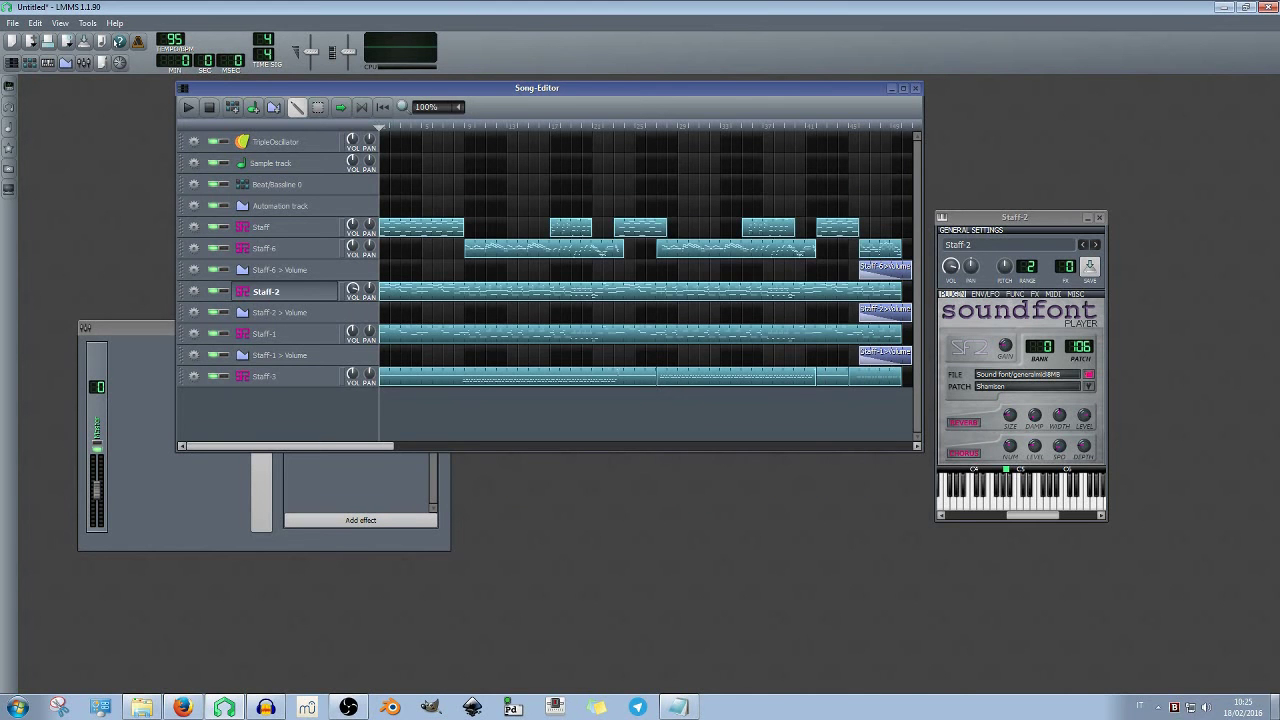
Show the desktop, play the exported prova.mid in the media player and close the player
click(1156, 708)
key(super+d)
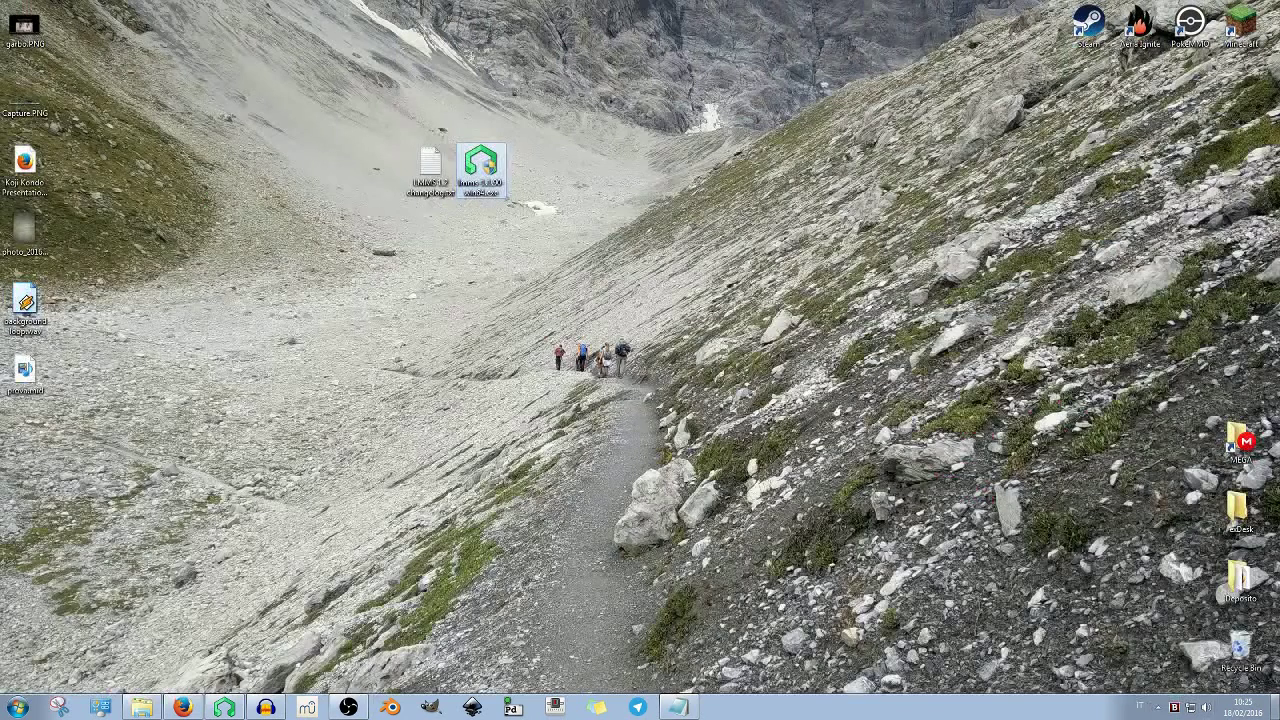
click(218, 372)
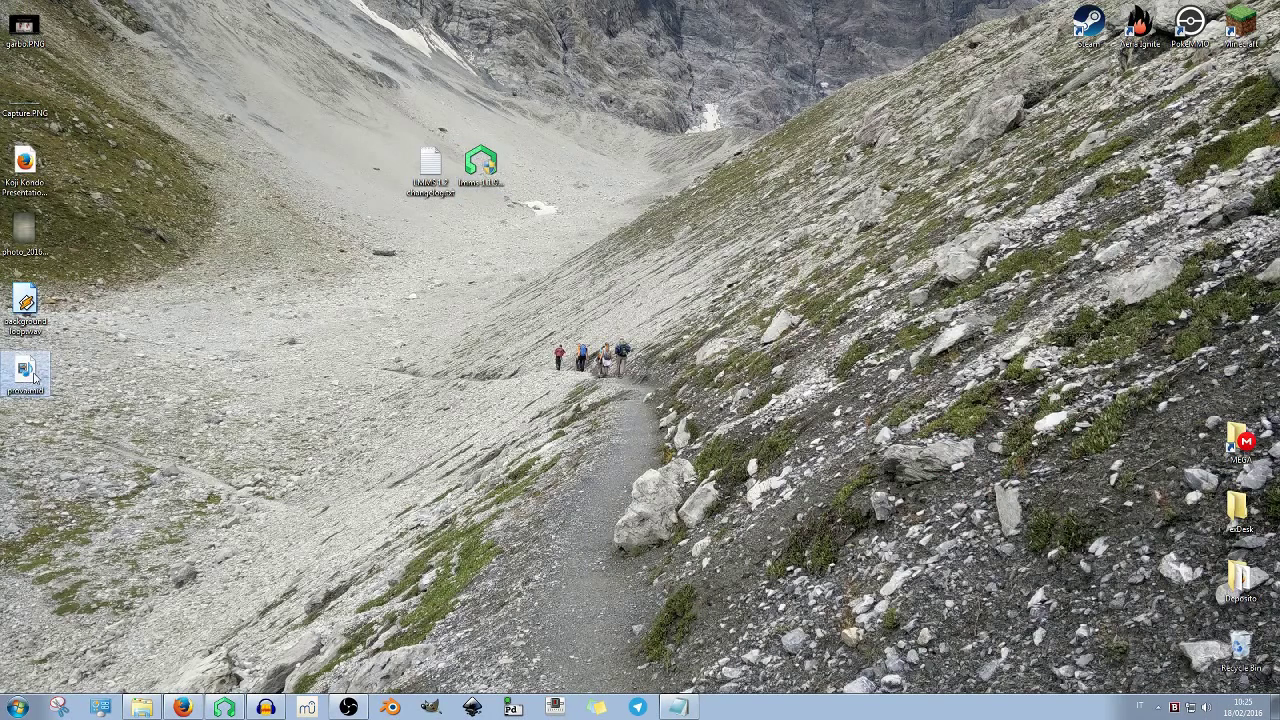
click(34, 375)
key(Return)
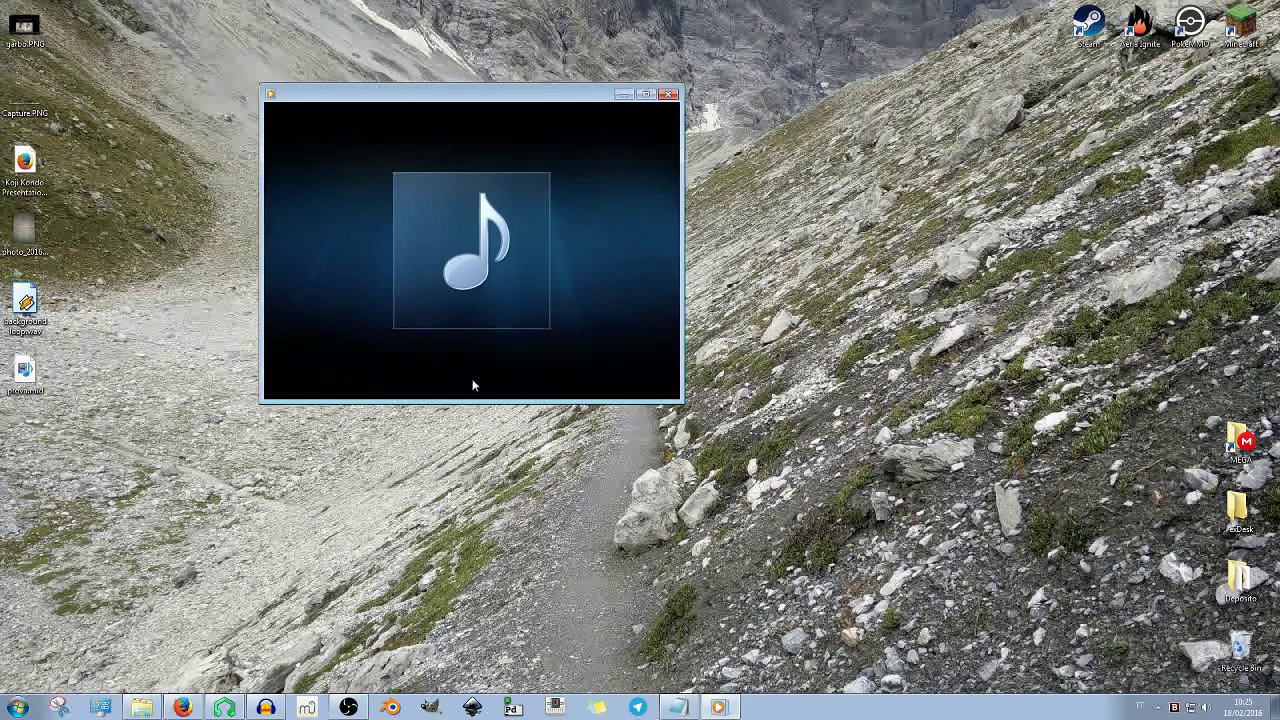
click(668, 94)
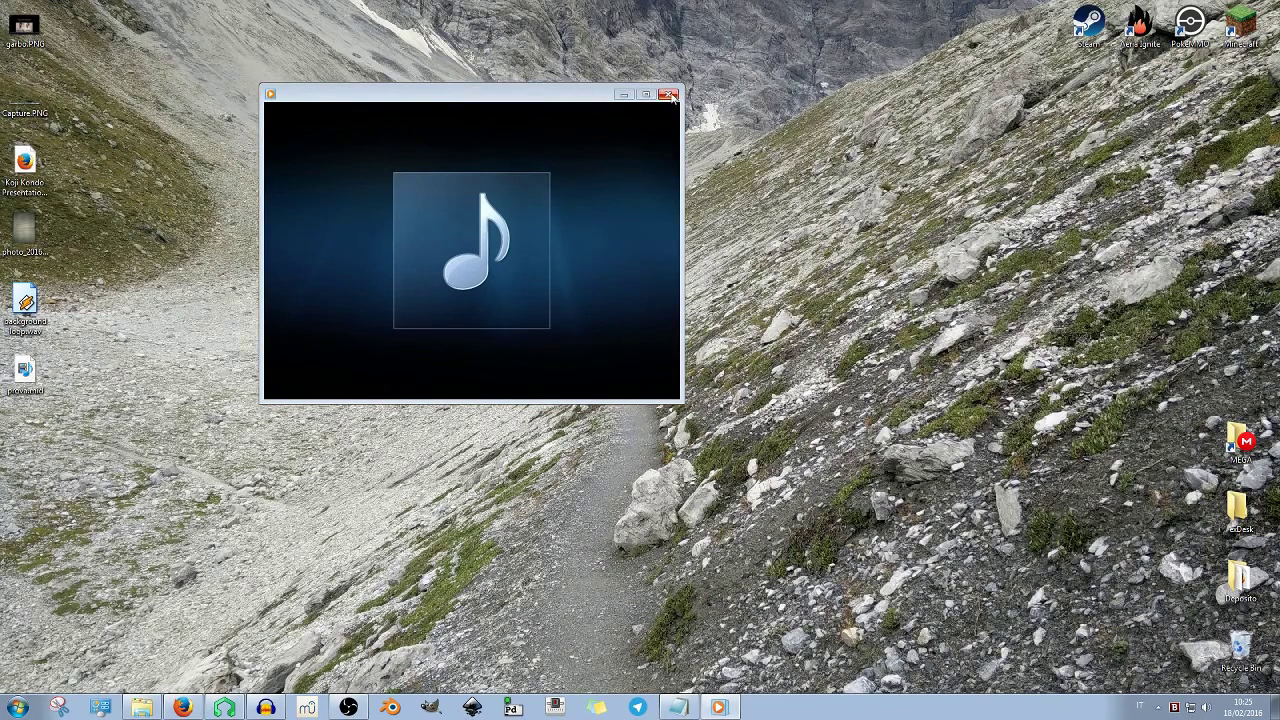
click(668, 95)
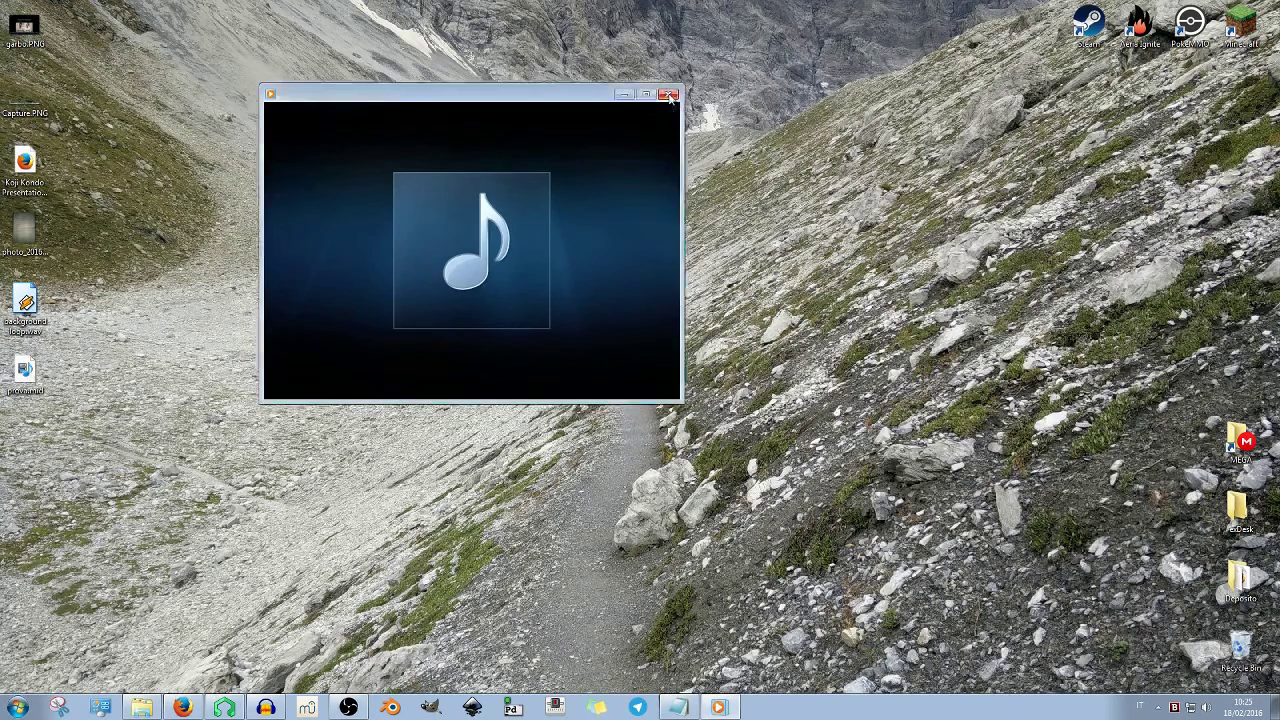
Return to LMMS and examine the MIDI settings of the Staff-3 instrument, ending on its soundfont player page
click(184, 707)
click(222, 708)
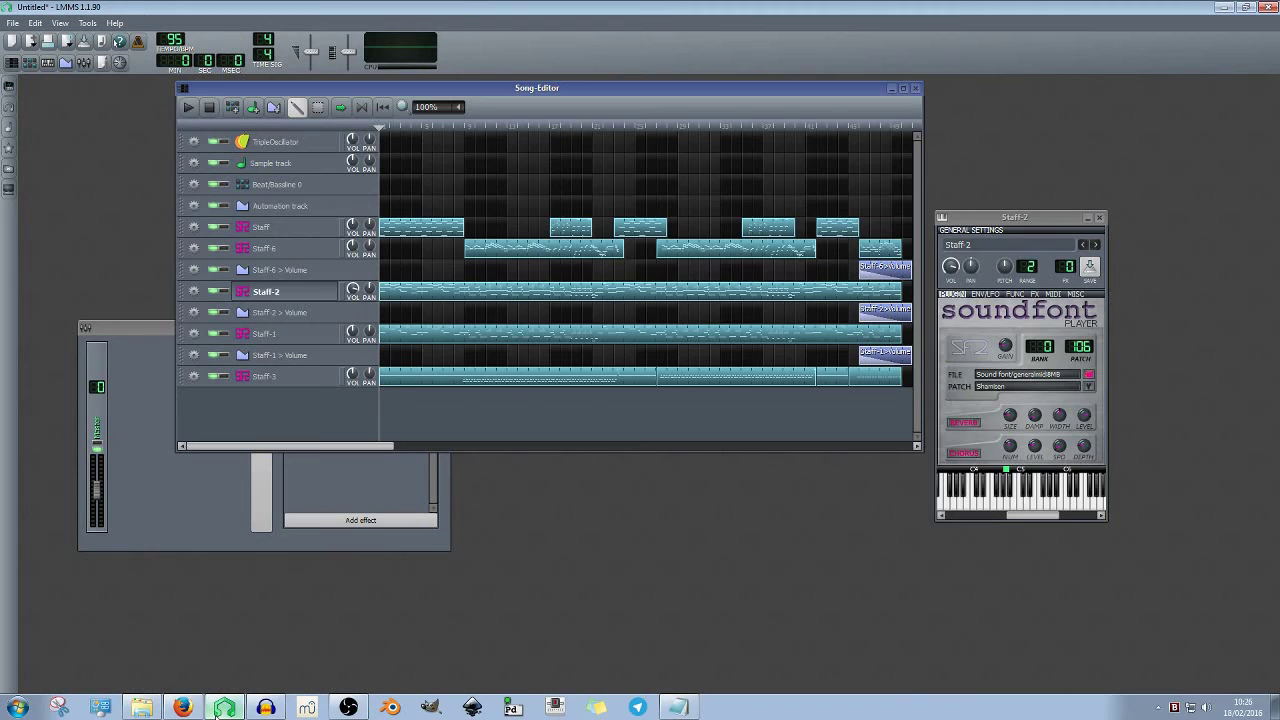
click(265, 291)
click(265, 376)
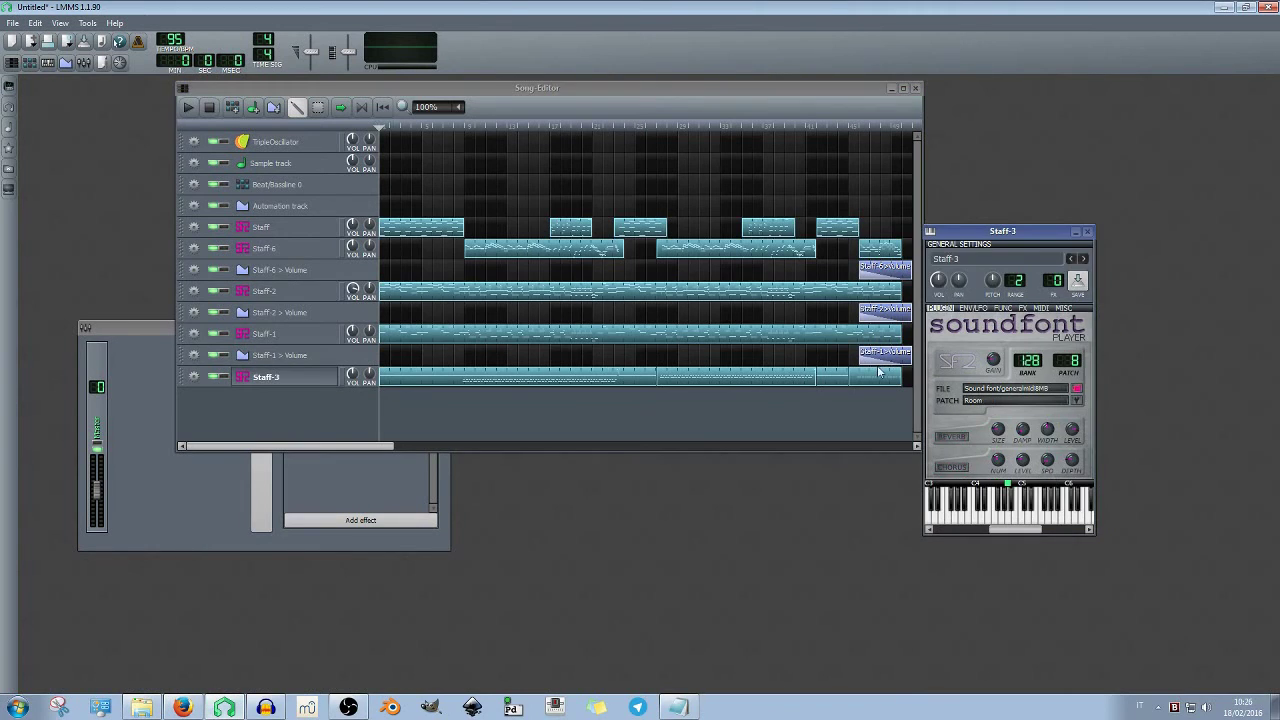
click(1041, 309)
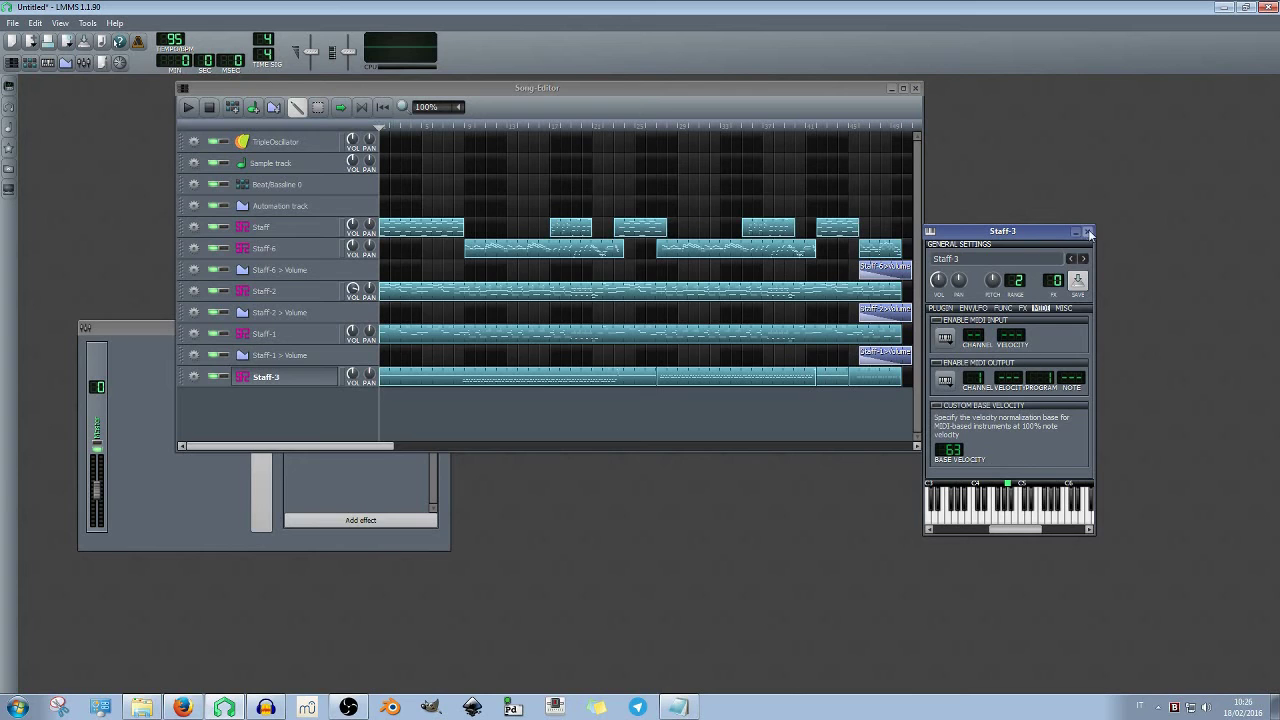
click(940, 308)
Launch MuseScore from the desktop and check the running processes in Windows Task Manager while it loads
key(super+d)
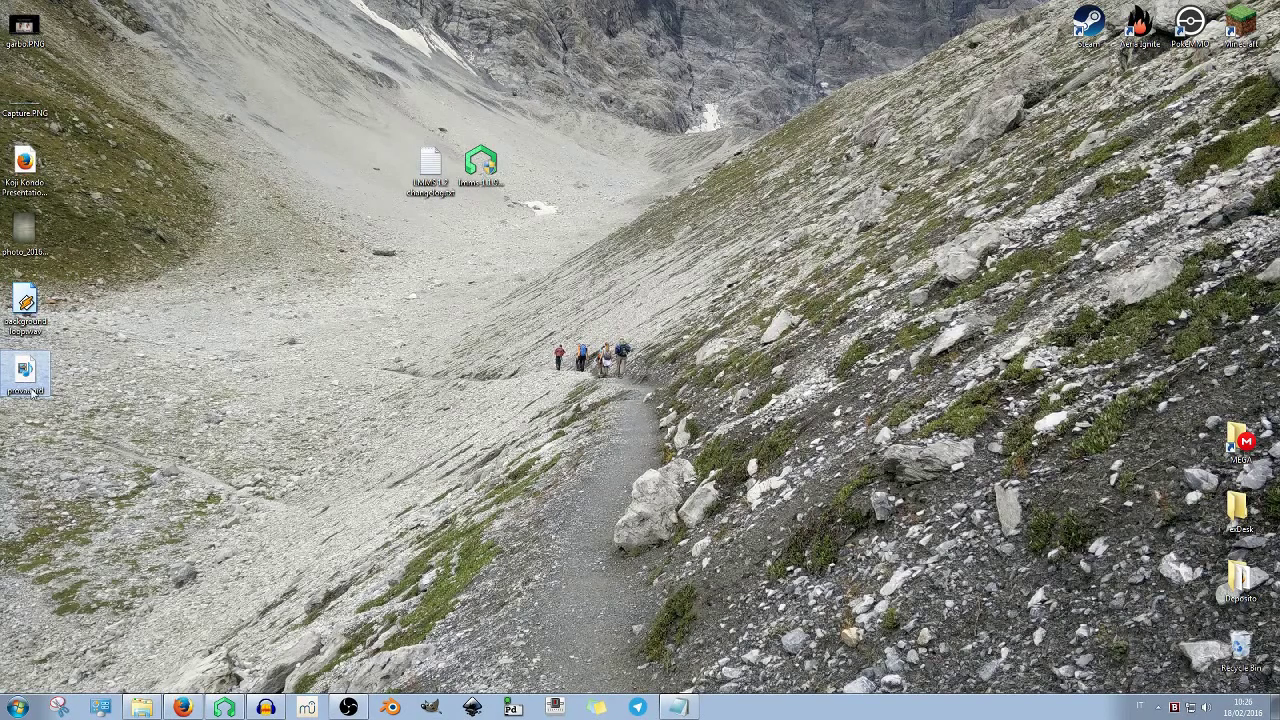
click(305, 712)
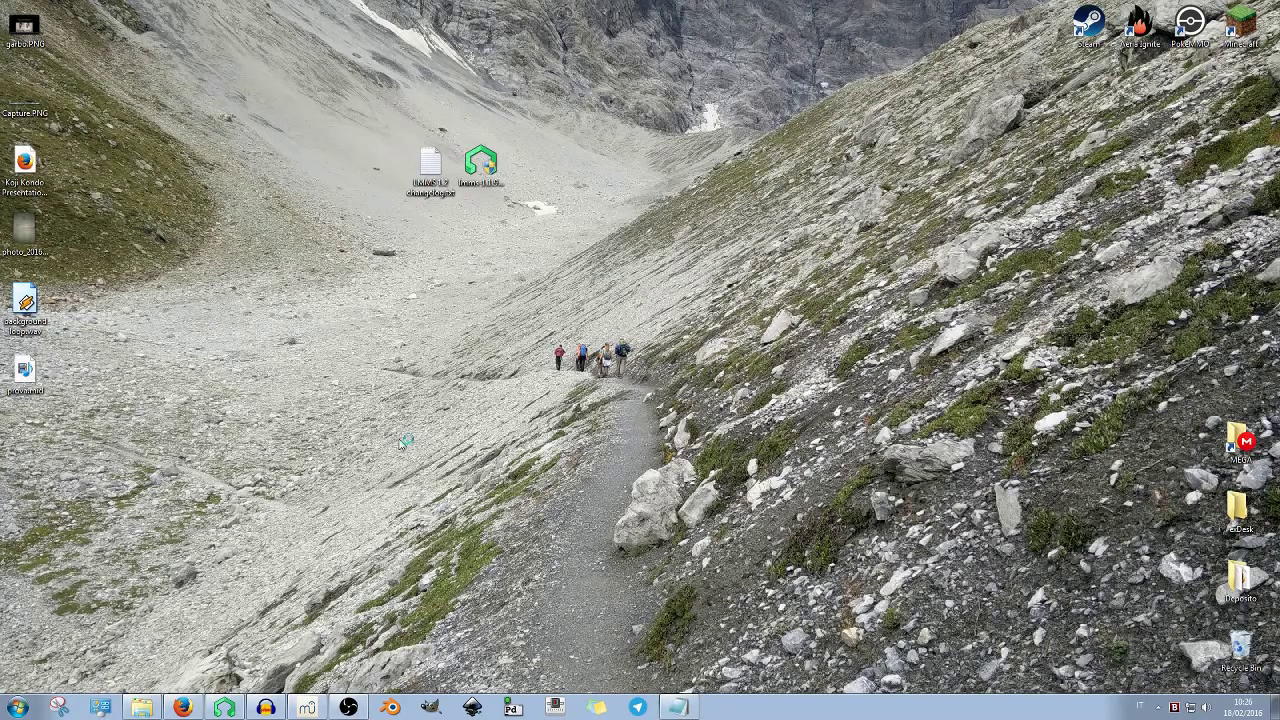
right_click(744, 700)
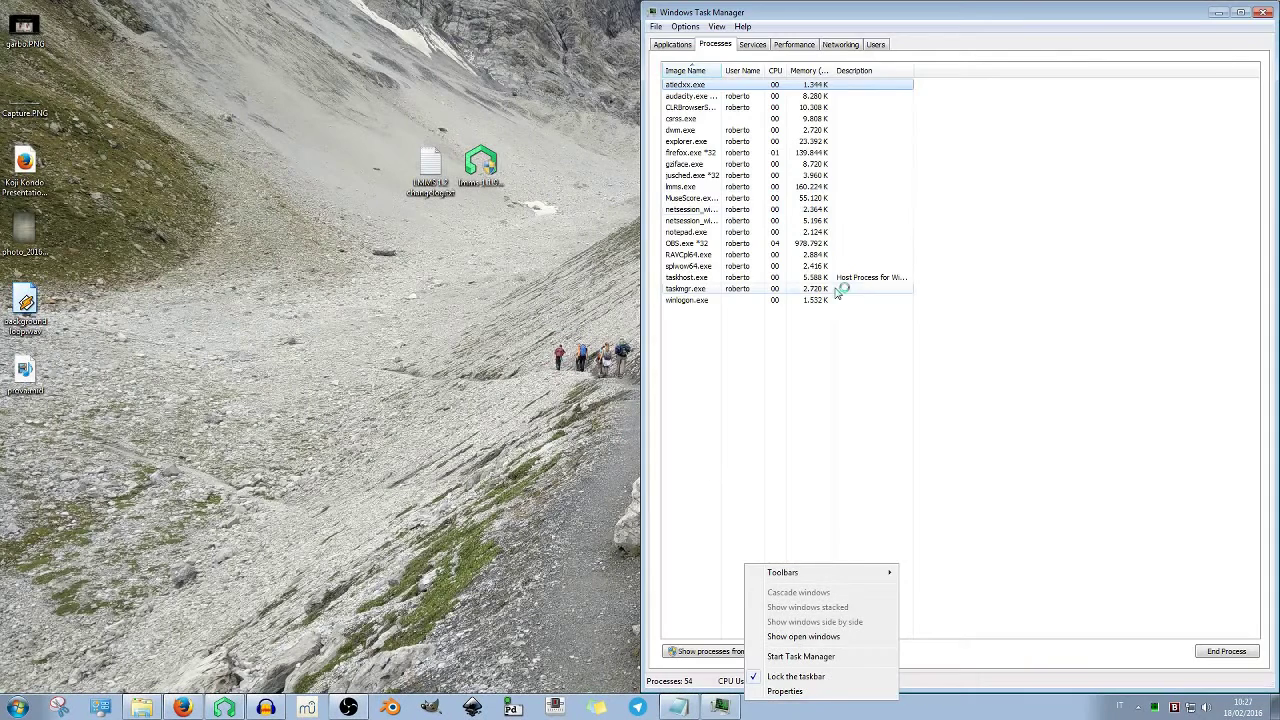
click(279, 712)
Check the running recordings in Audacity and Open Broadcaster Software, returning to MuseScore
click(280, 708)
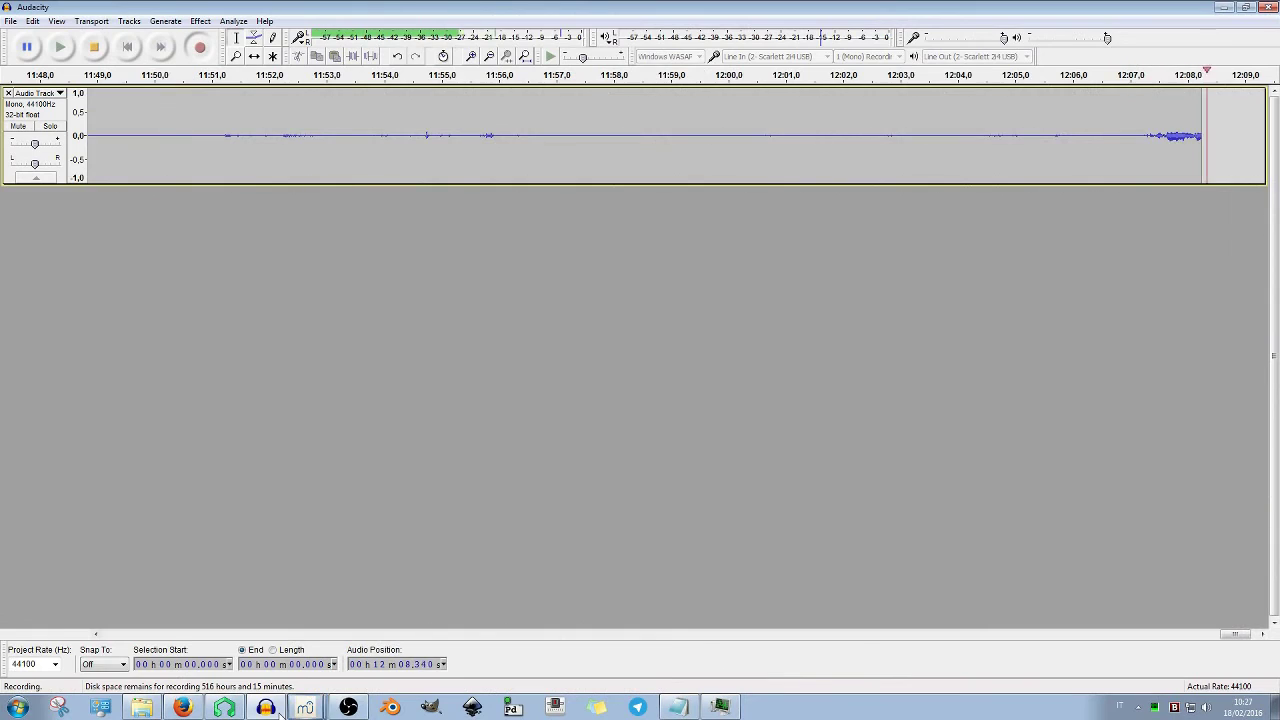
click(280, 708)
click(350, 708)
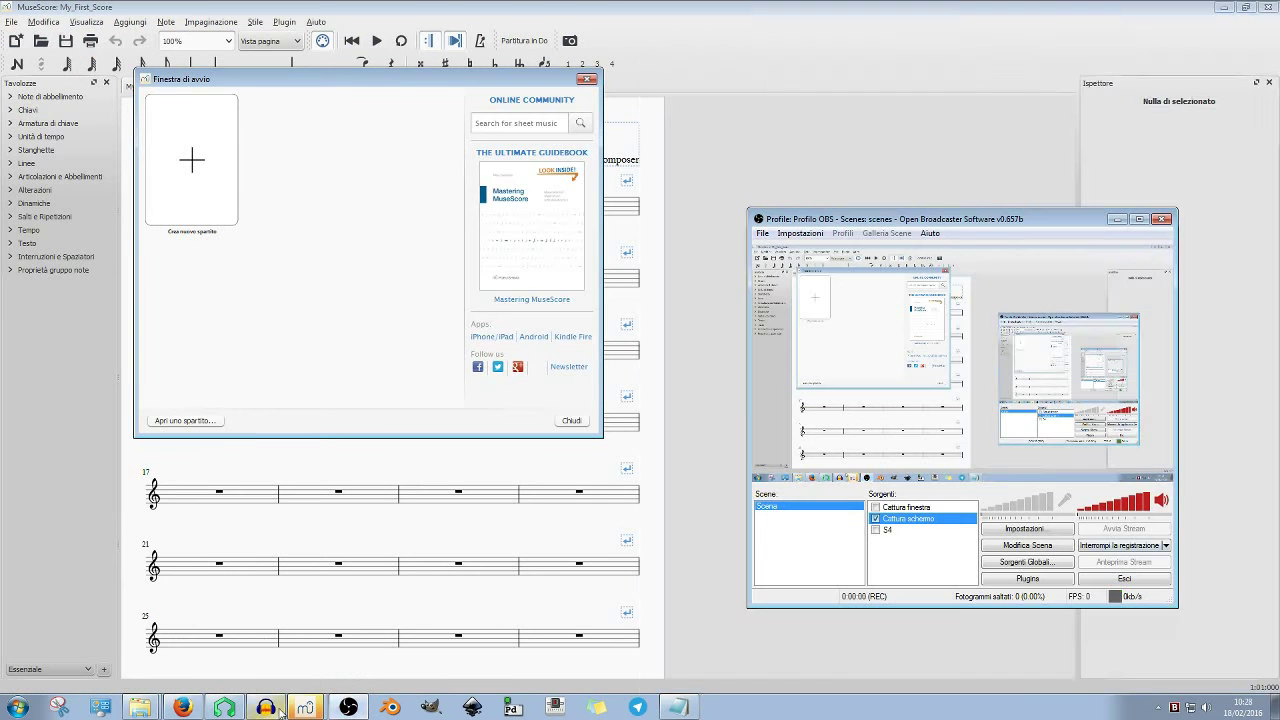
click(280, 708)
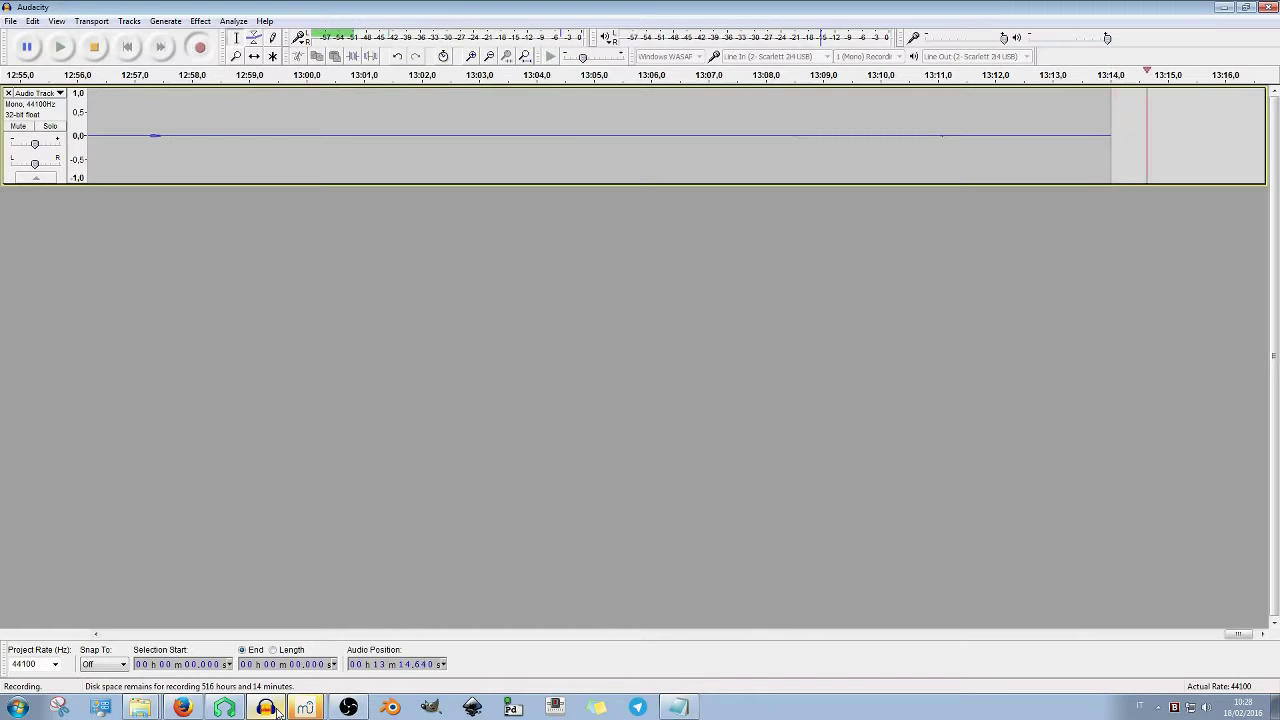
click(280, 708)
click(348, 707)
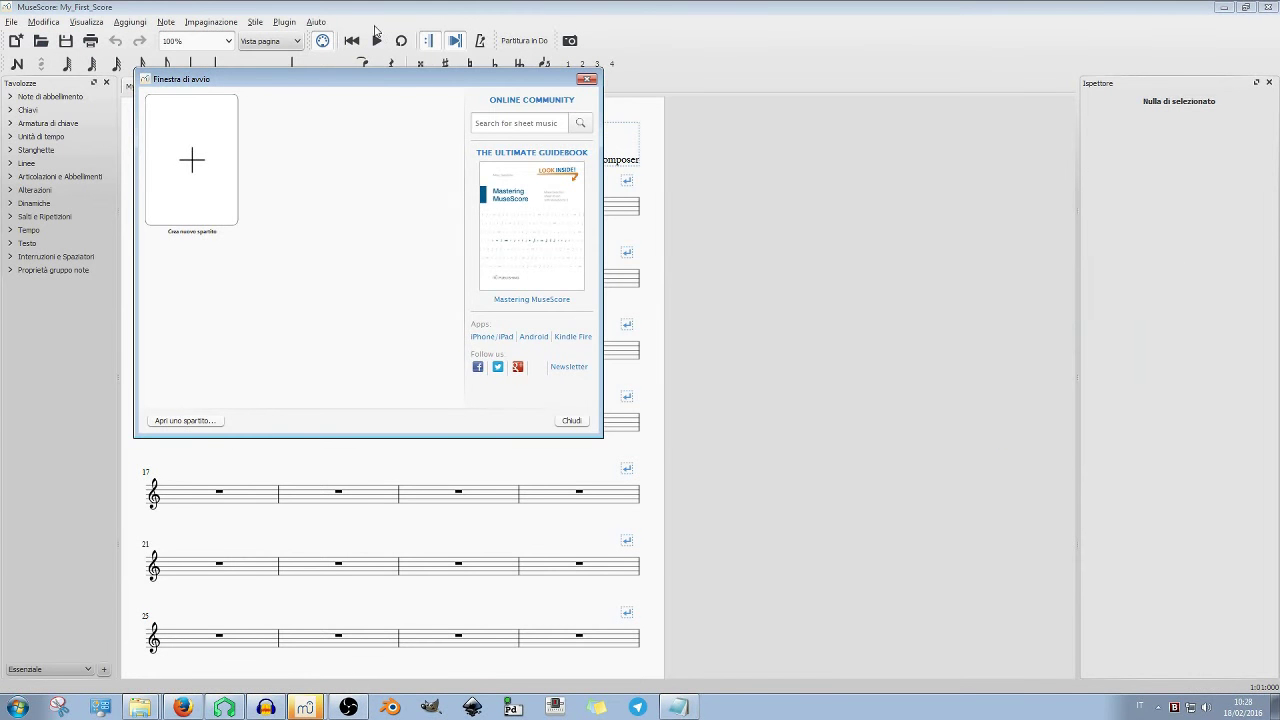
Close MuseScore's start window and open prova.mid from the Desktop as a score
drag(311, 77, 554, 123)
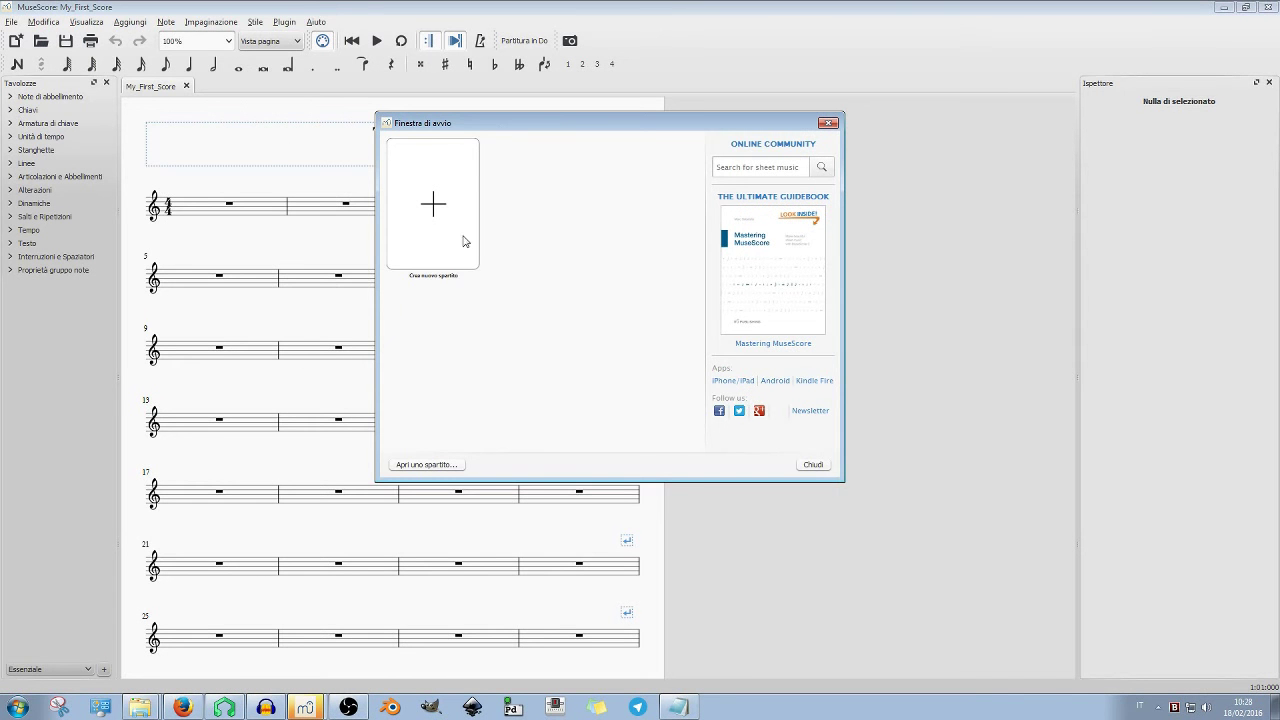
drag(650, 136, 681, 135)
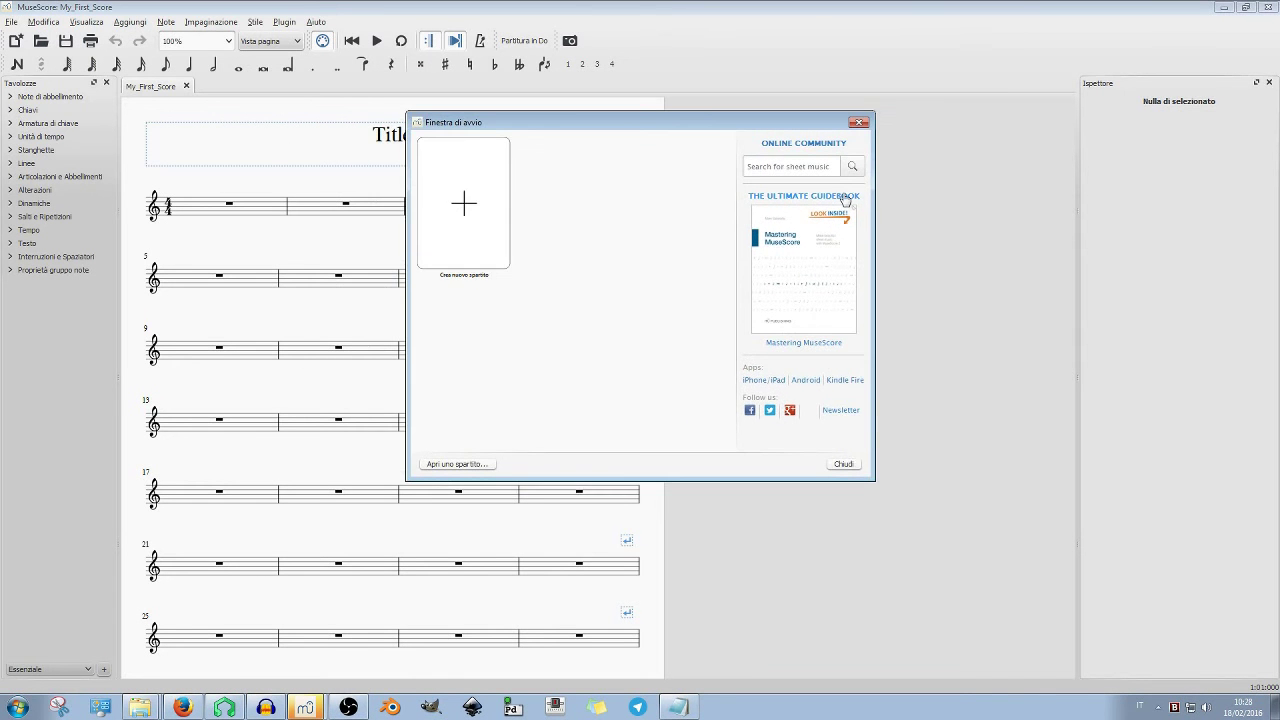
click(846, 464)
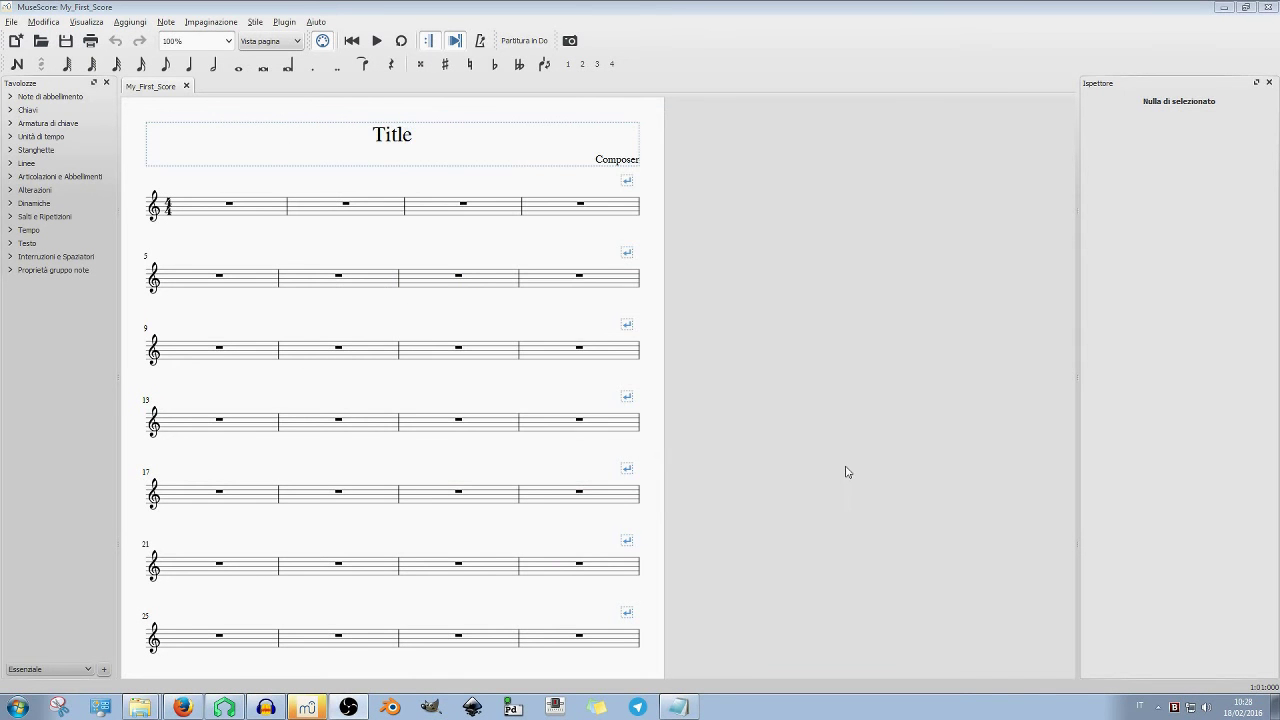
click(13, 22)
click(33, 66)
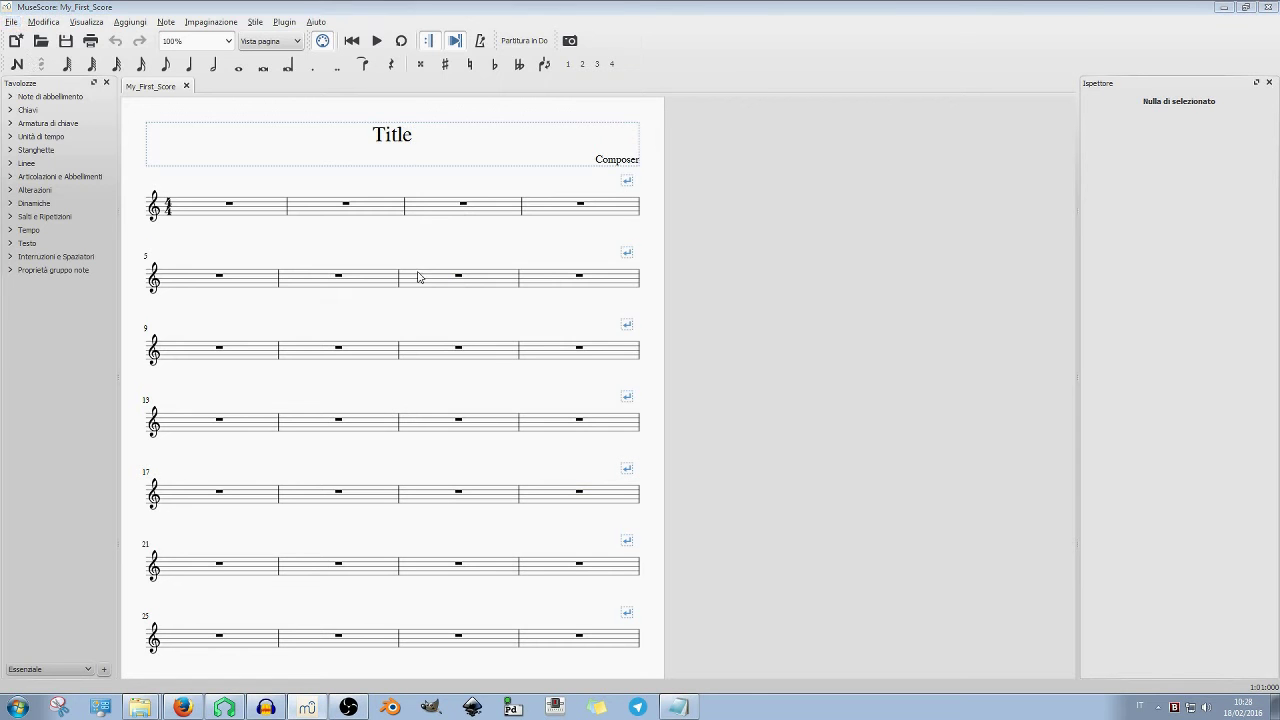
click(52, 106)
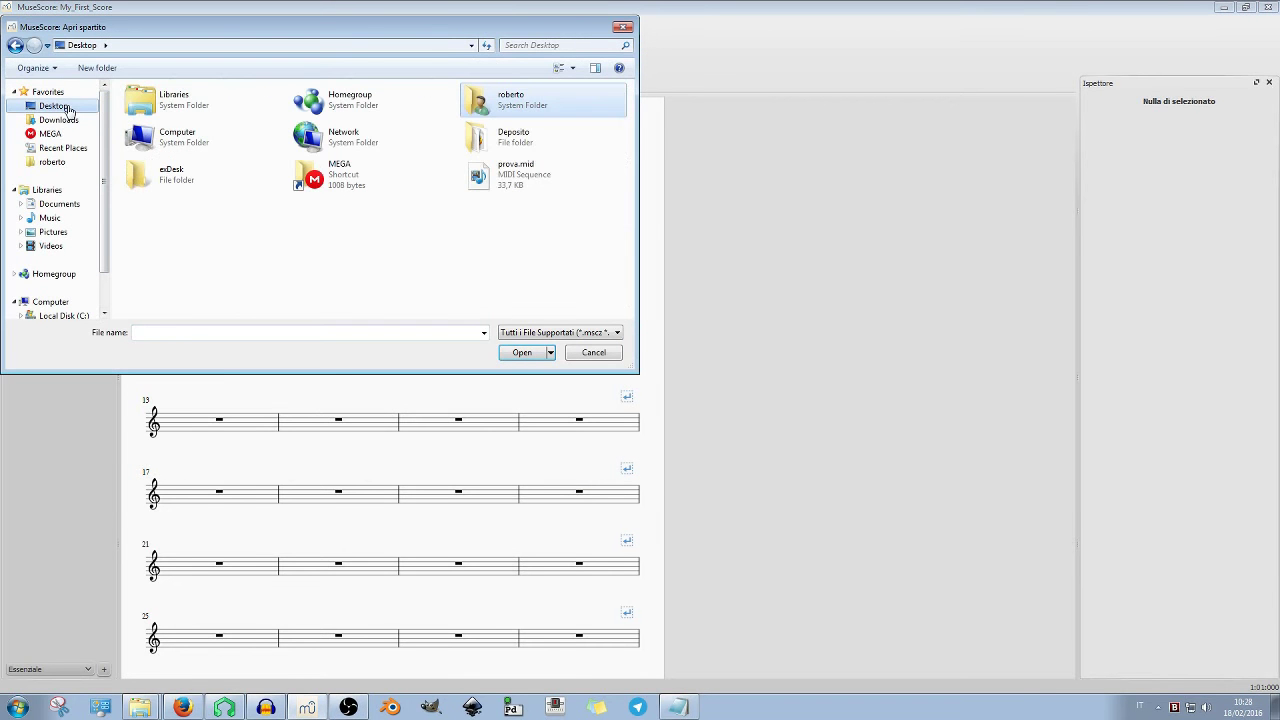
click(515, 172)
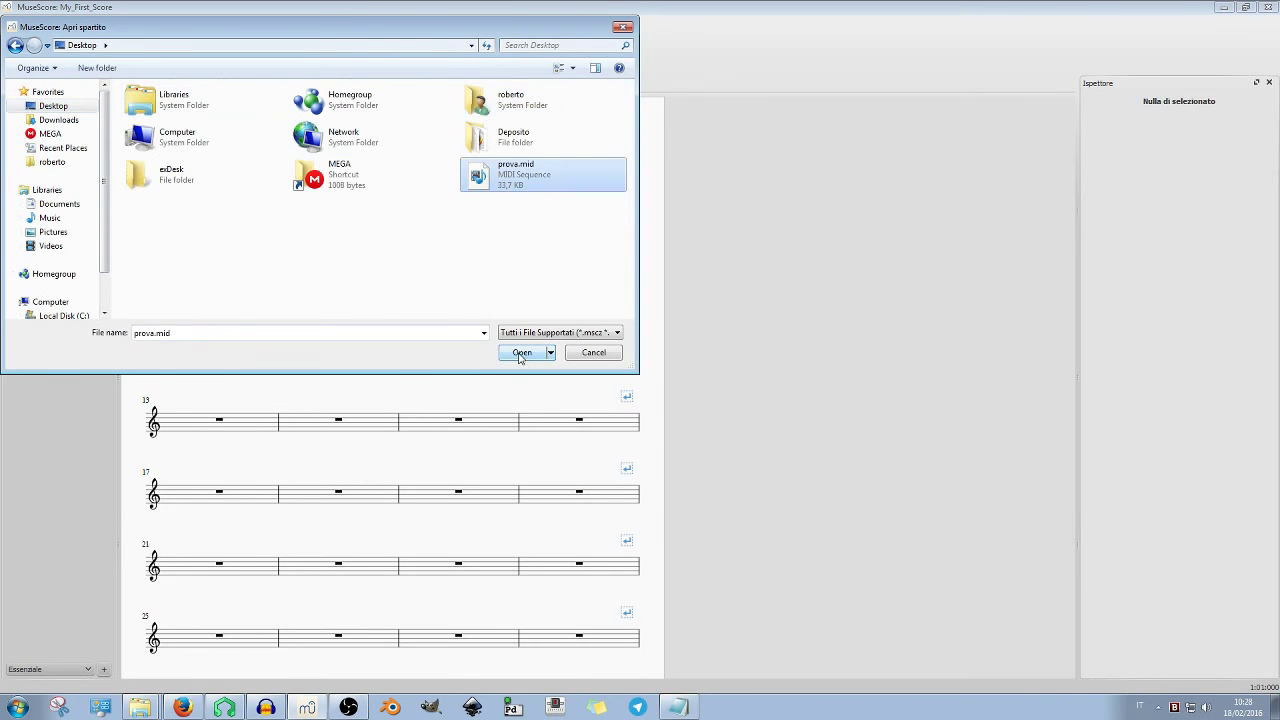
click(521, 355)
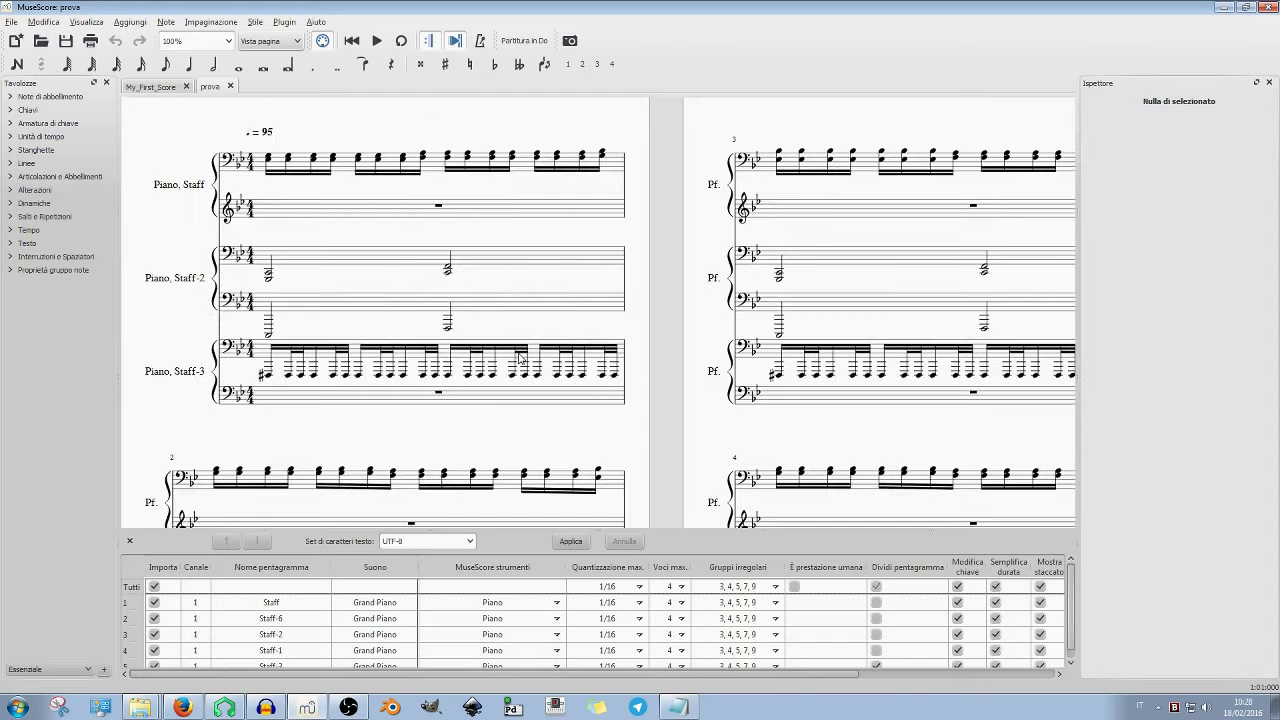
Examine the staves and notes of the prova score, close MuseScore and return to LMMS
scroll(500, 300, down, 5)
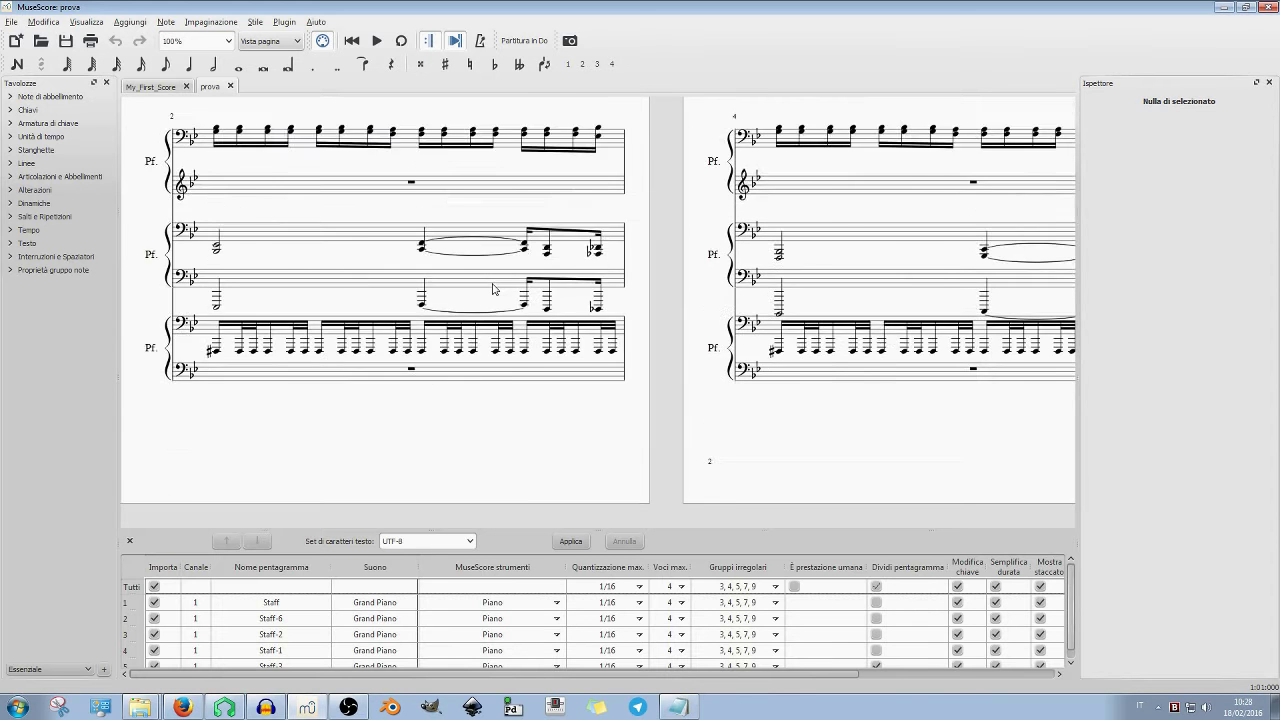
scroll(492, 289, up, 5)
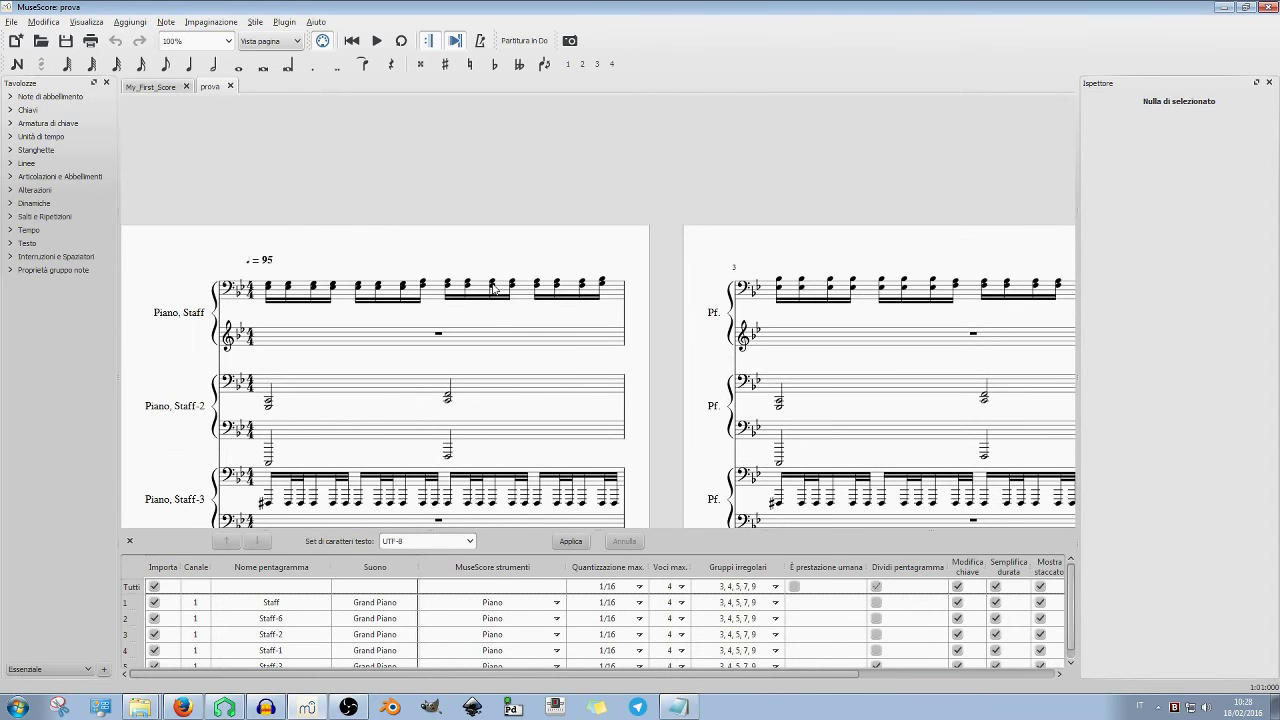
scroll(492, 289, down, 5)
scroll(416, 241, up, 6)
scroll(416, 241, down, 5)
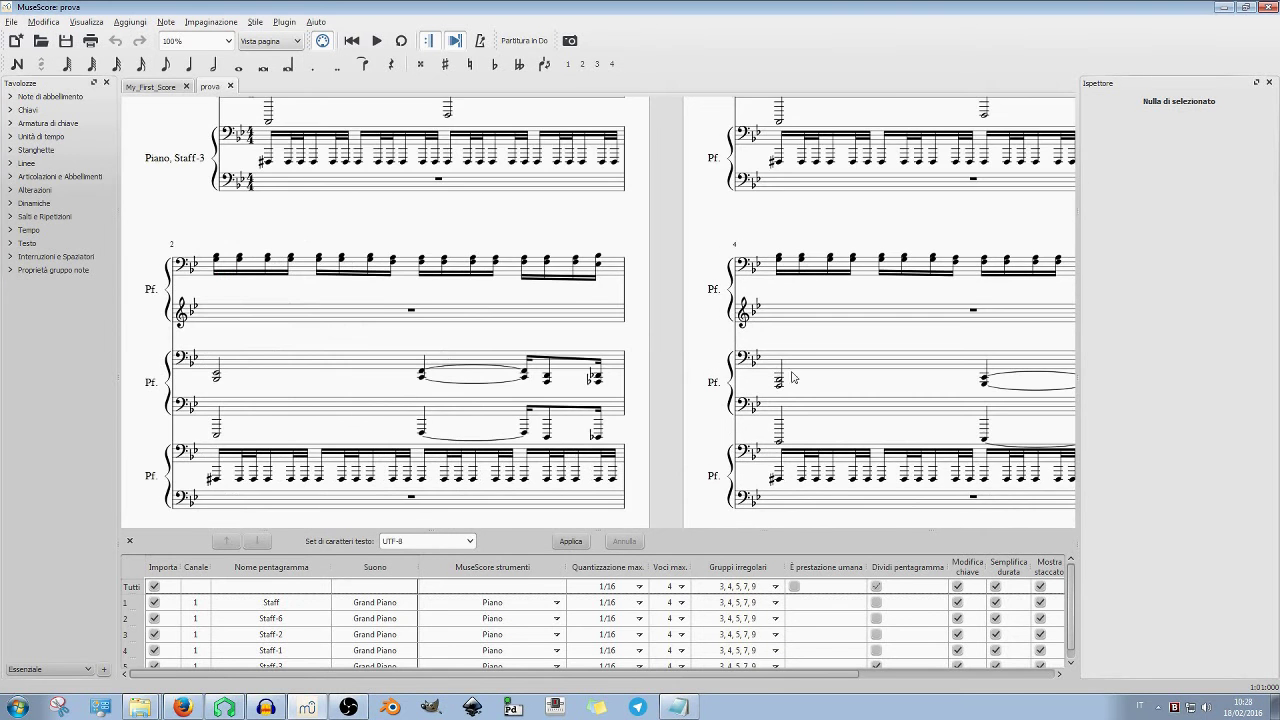
scroll(843, 371, up, 5)
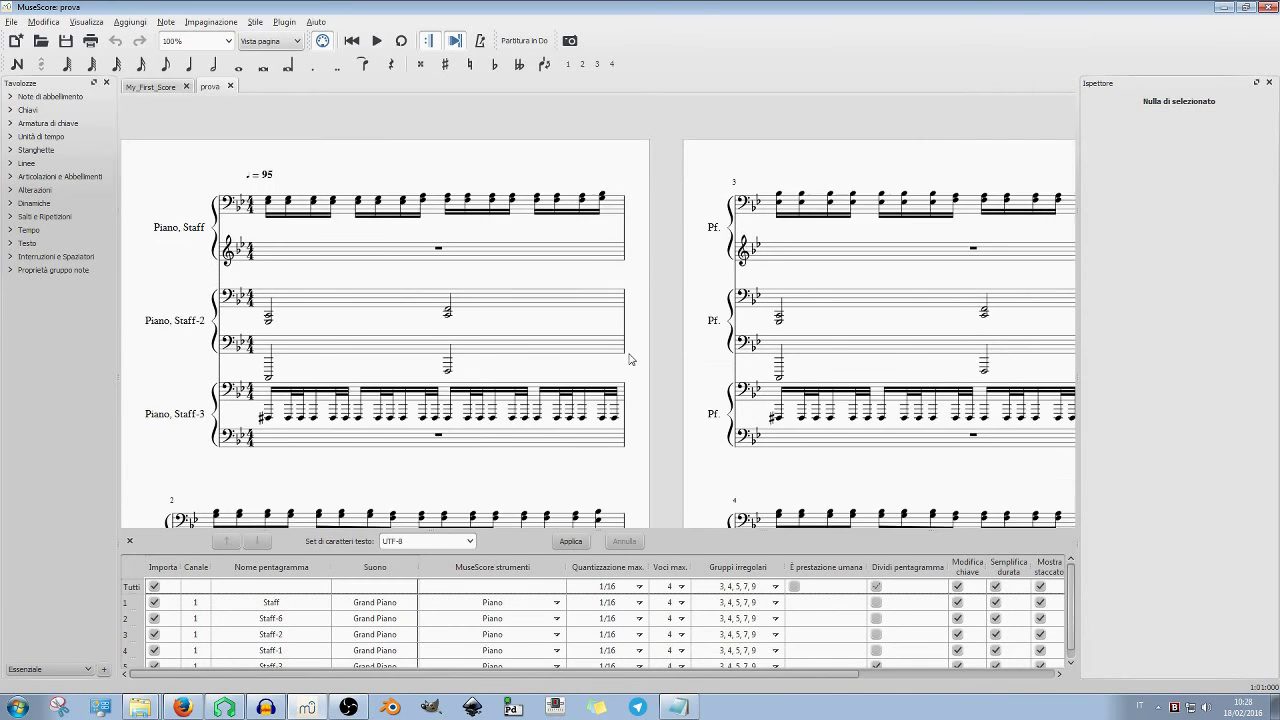
scroll(720, 383, down, 5)
scroll(503, 363, up, 5)
click(1271, 7)
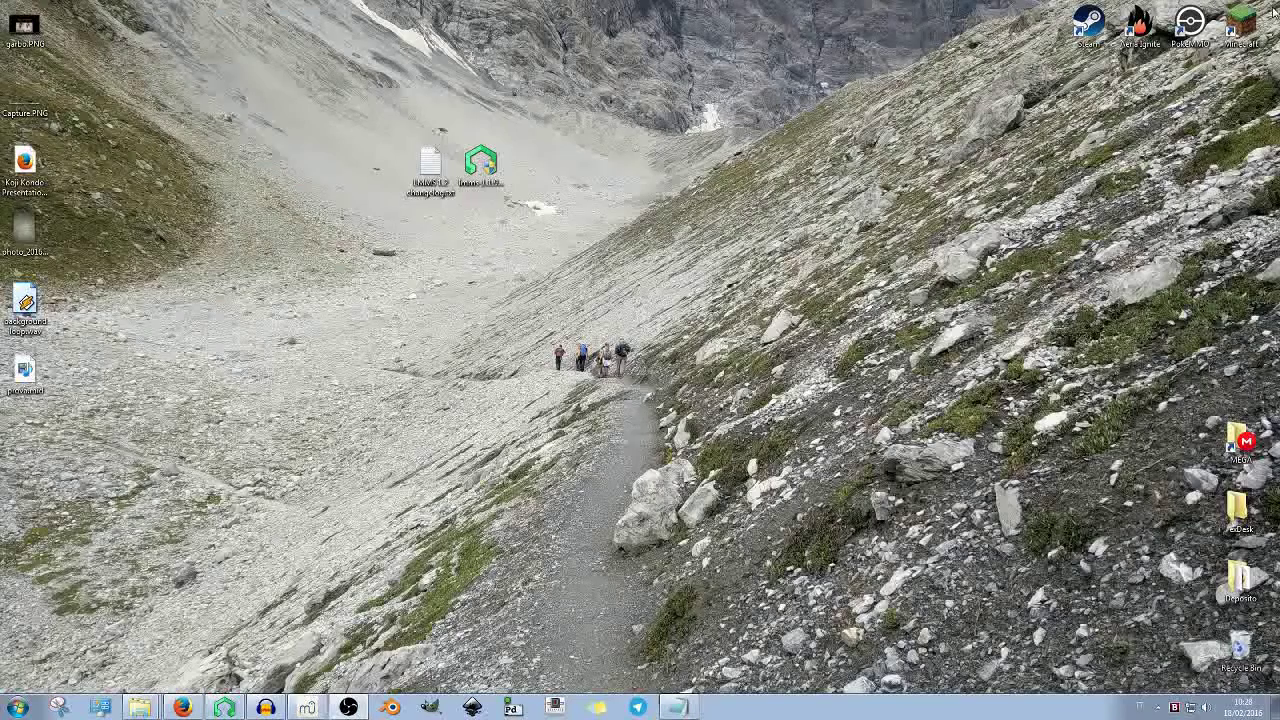
click(226, 708)
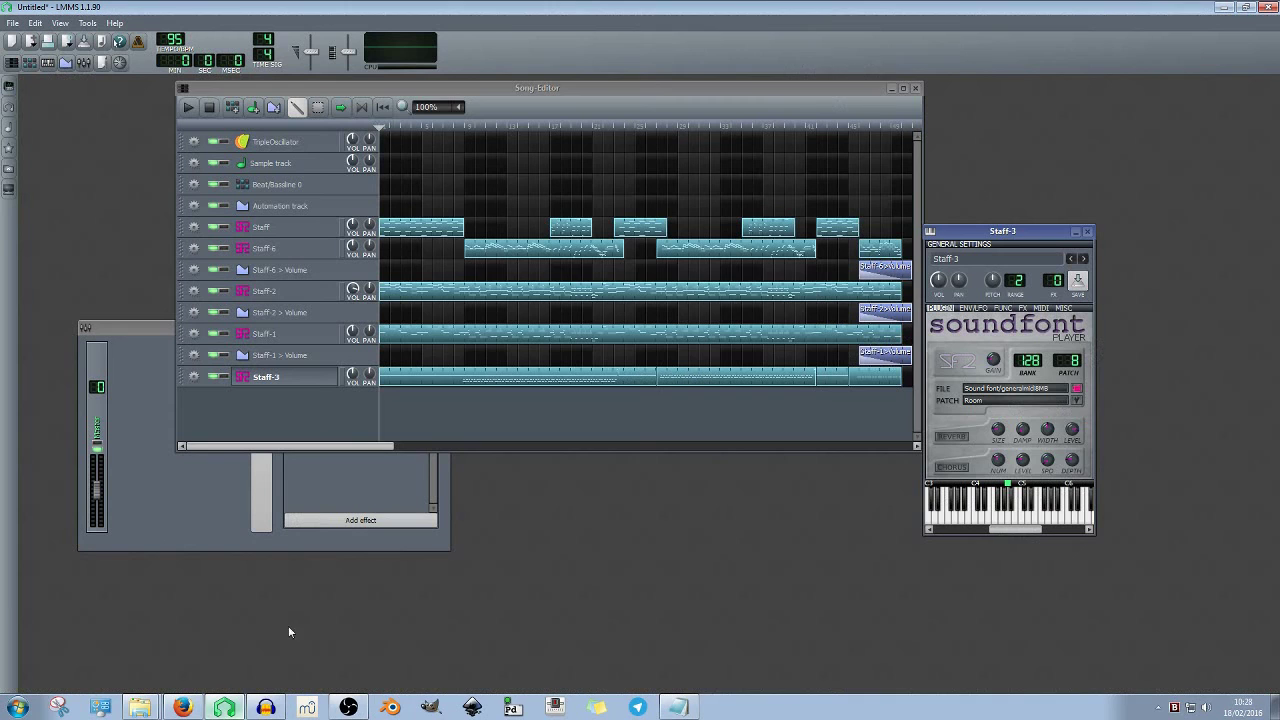
click(394, 184)
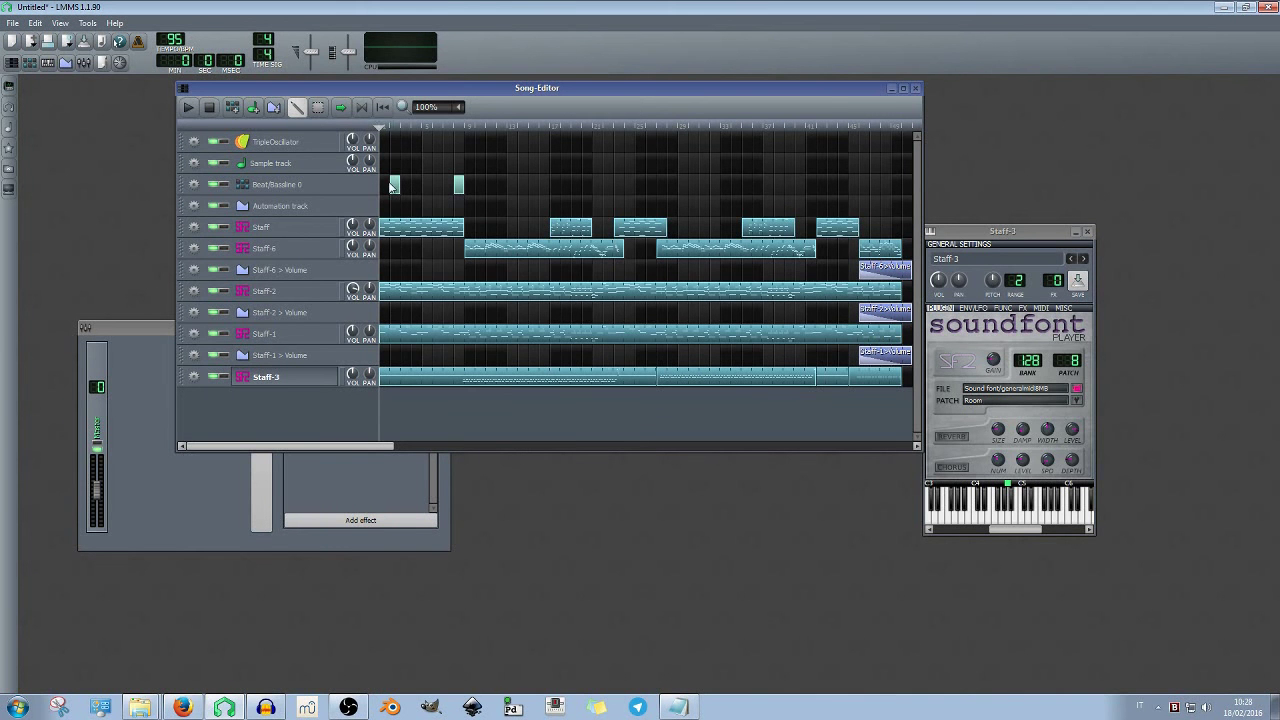
right_click(405, 198)
click(462, 190)
Switch to LMMS 1.2 changelog.txt in Notepad to review the MIDI improvements listed there
click(678, 707)
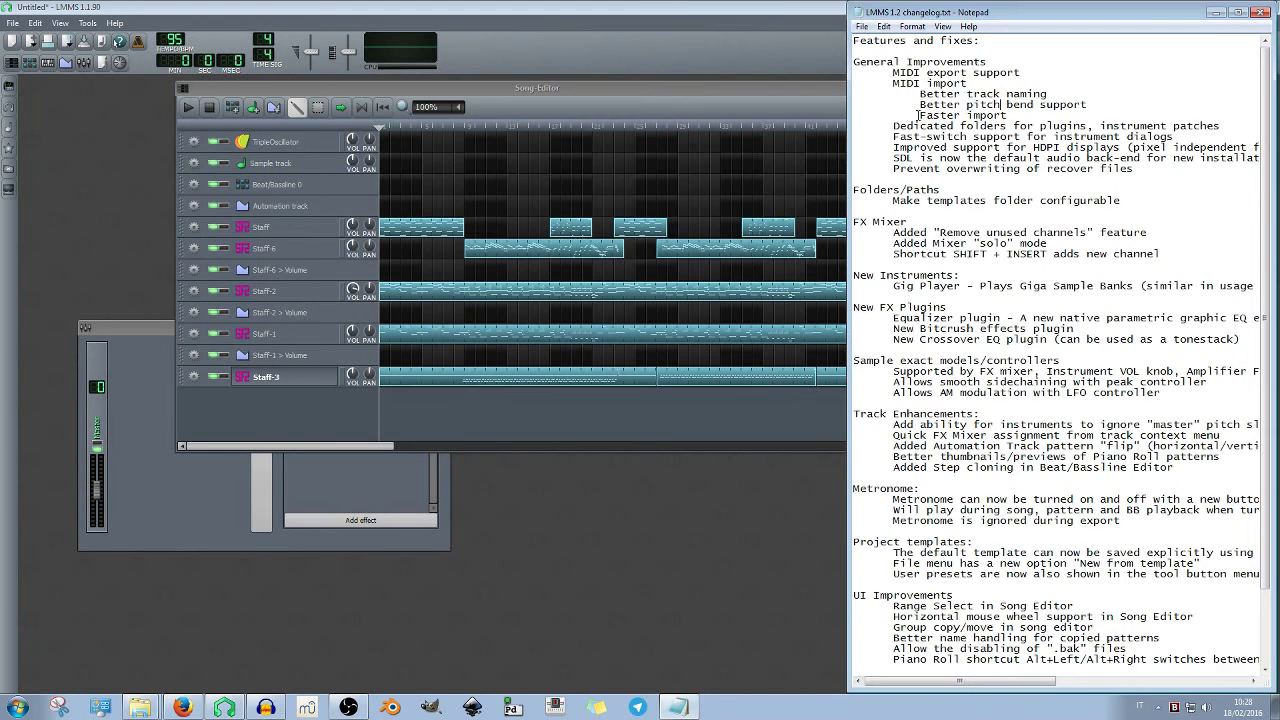
Highlight the changelog entry about dedicated folders, return to LMMS and display the Directories page of the settings
drag(893, 122, 1225, 121)
click(1225, 122)
click(86, 10)
click(34, 25)
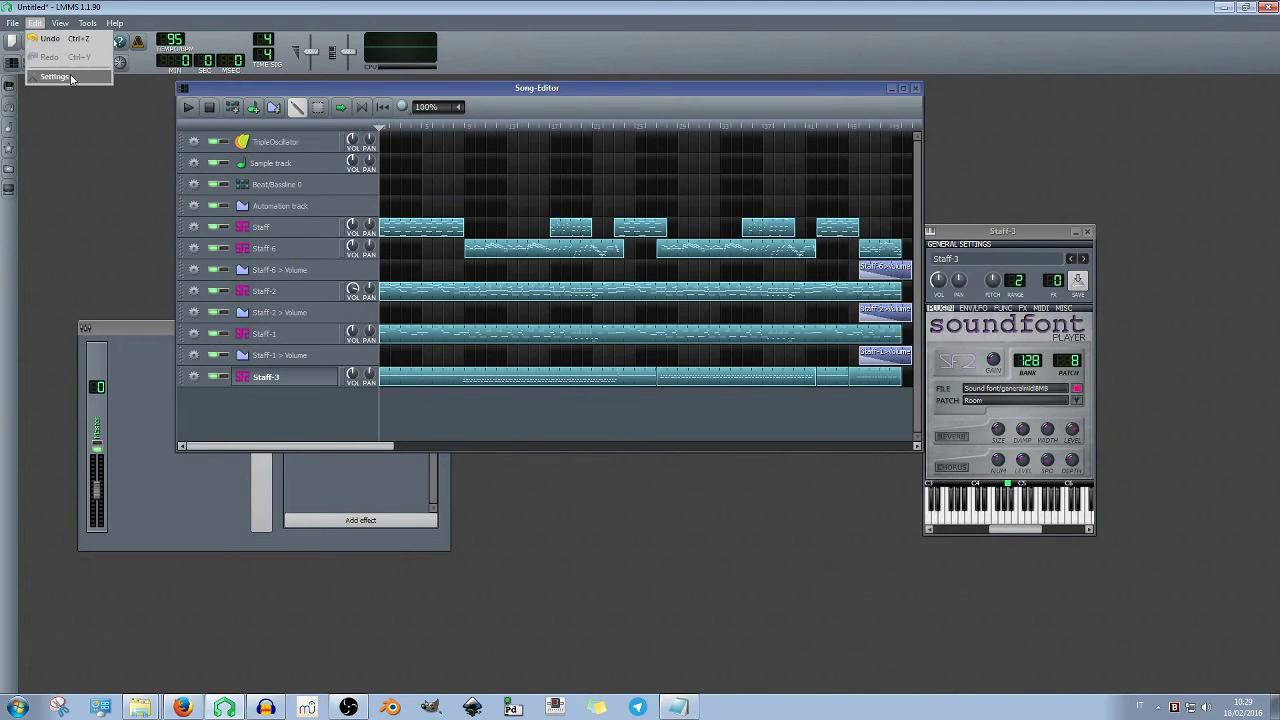
click(45, 76)
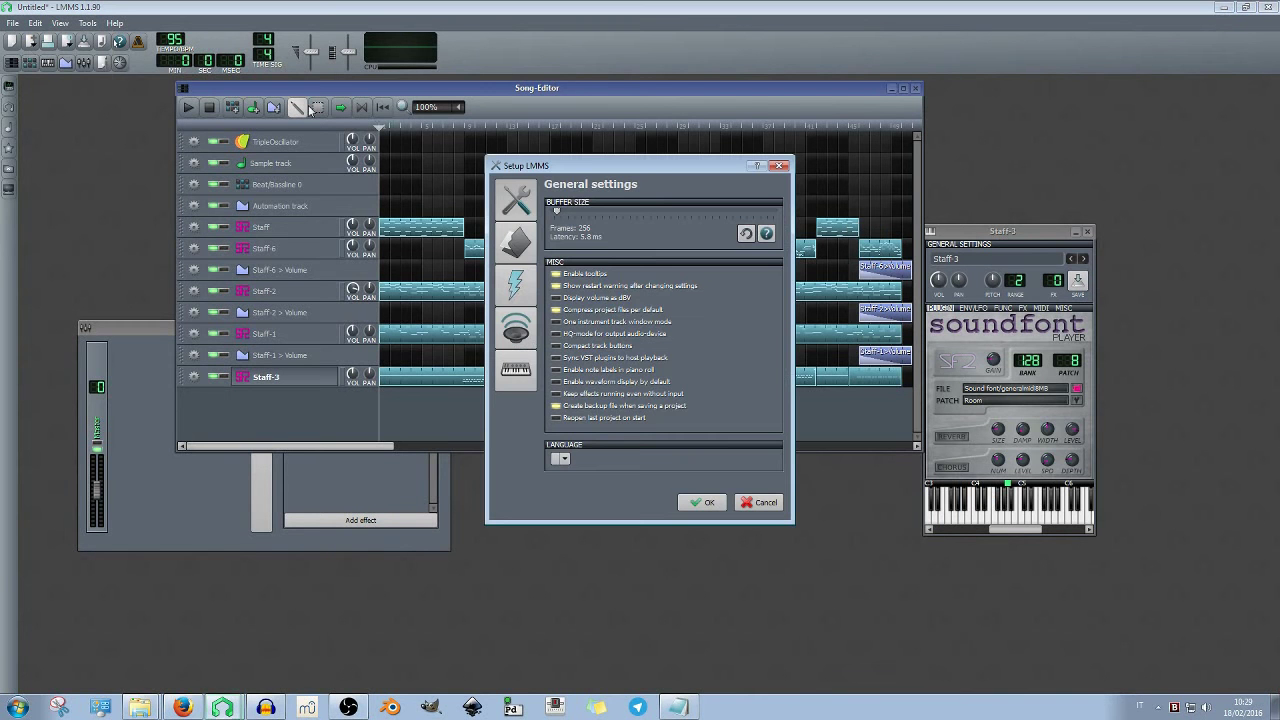
click(518, 238)
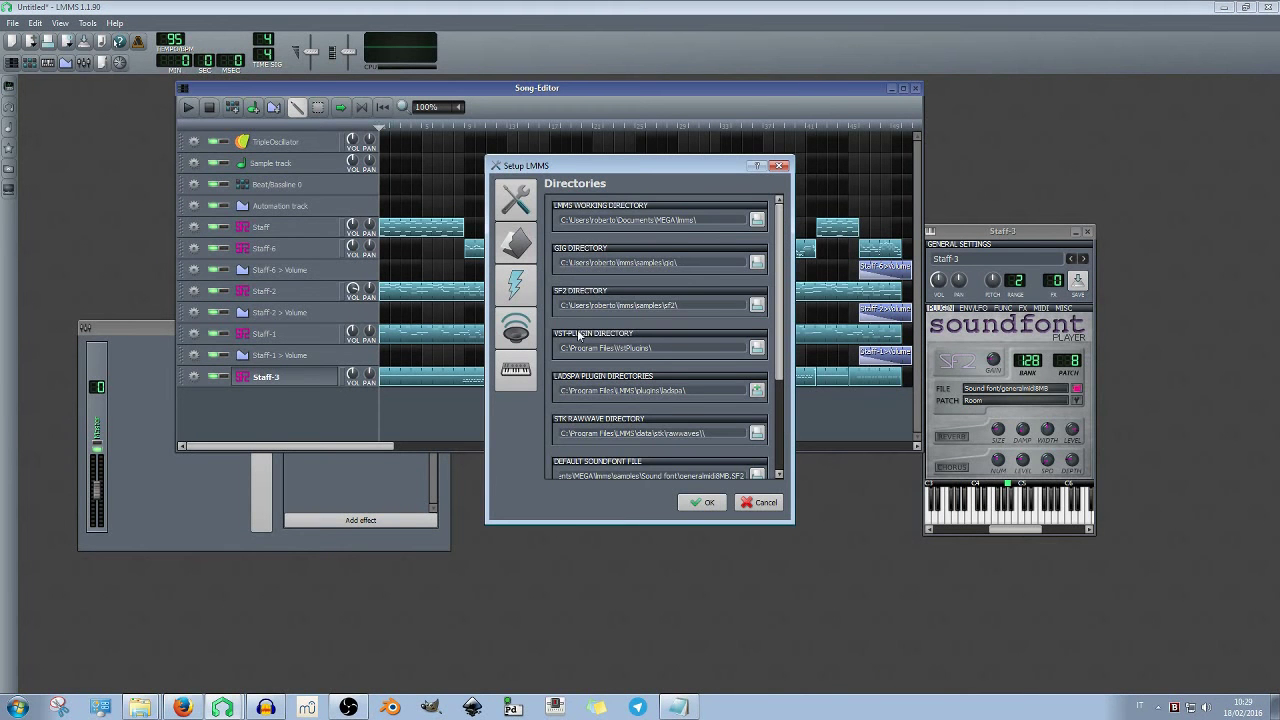
Look through the configurable directories from the LMMS working directory to the background artwork, and close the settings without changes
drag(781, 292, 780, 356)
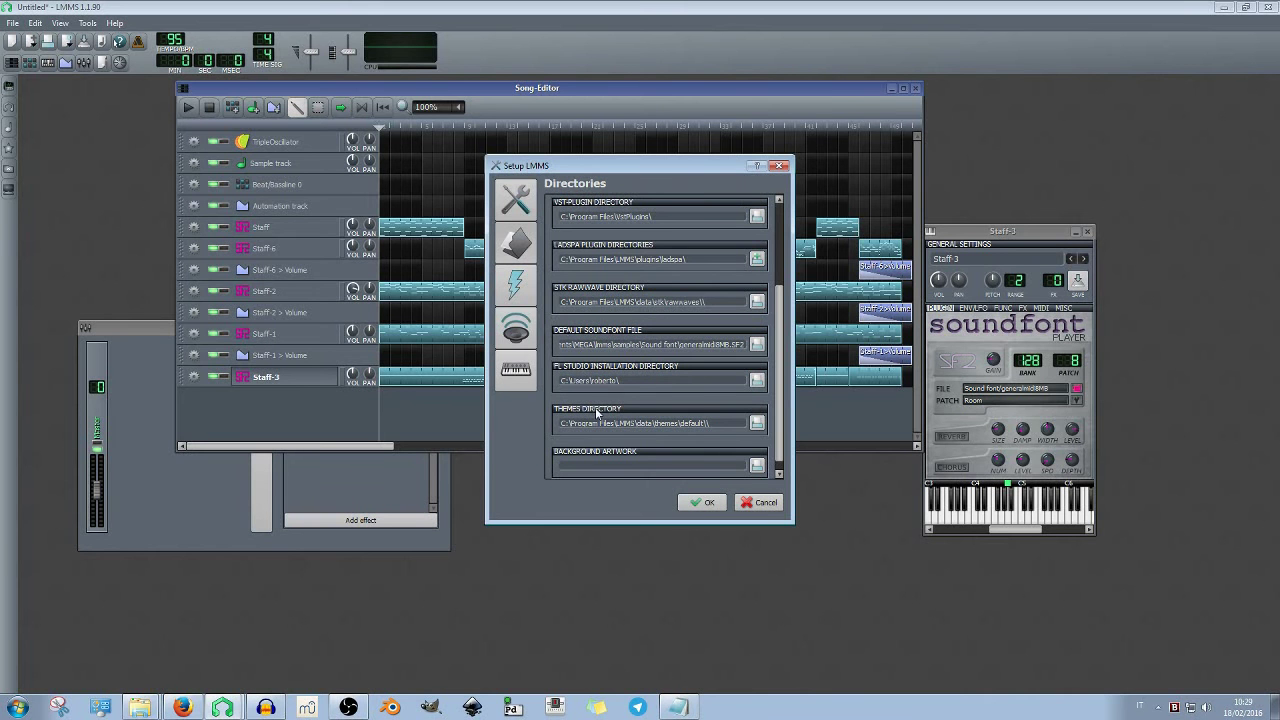
scroll(780, 370, down, 1)
drag(787, 382, 788, 230)
scroll(783, 260, down, 2)
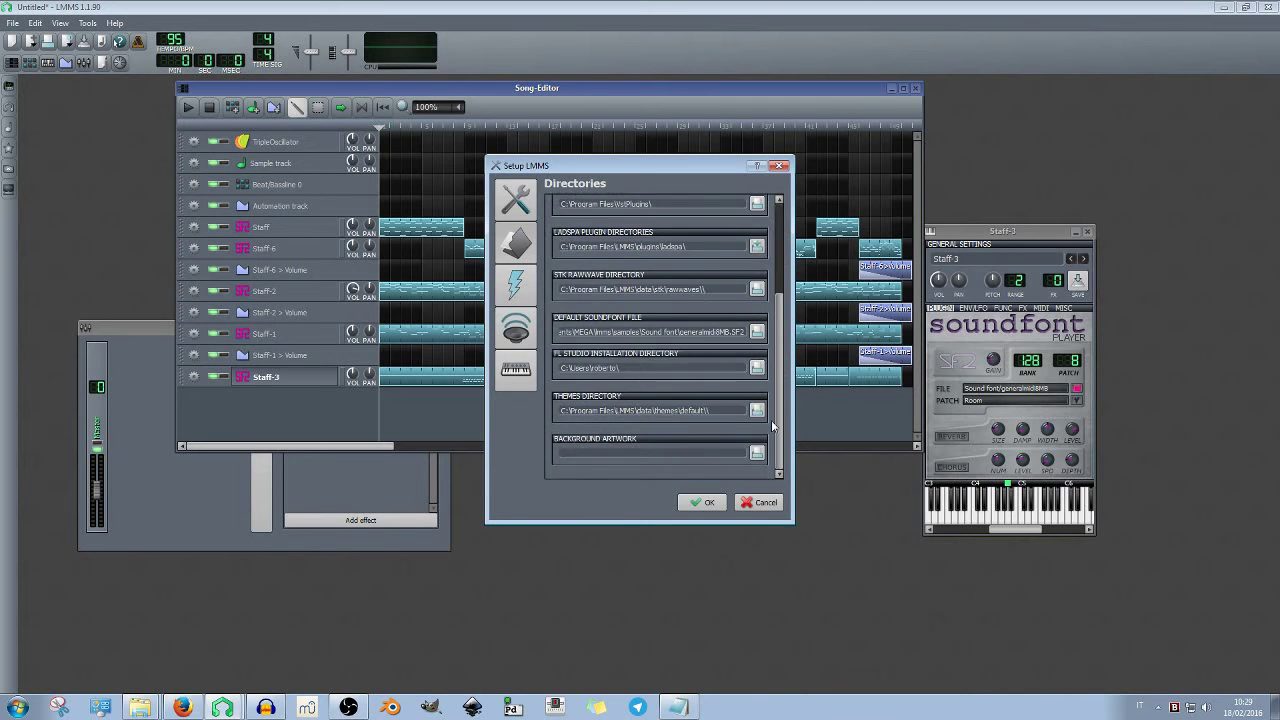
click(512, 290)
click(516, 200)
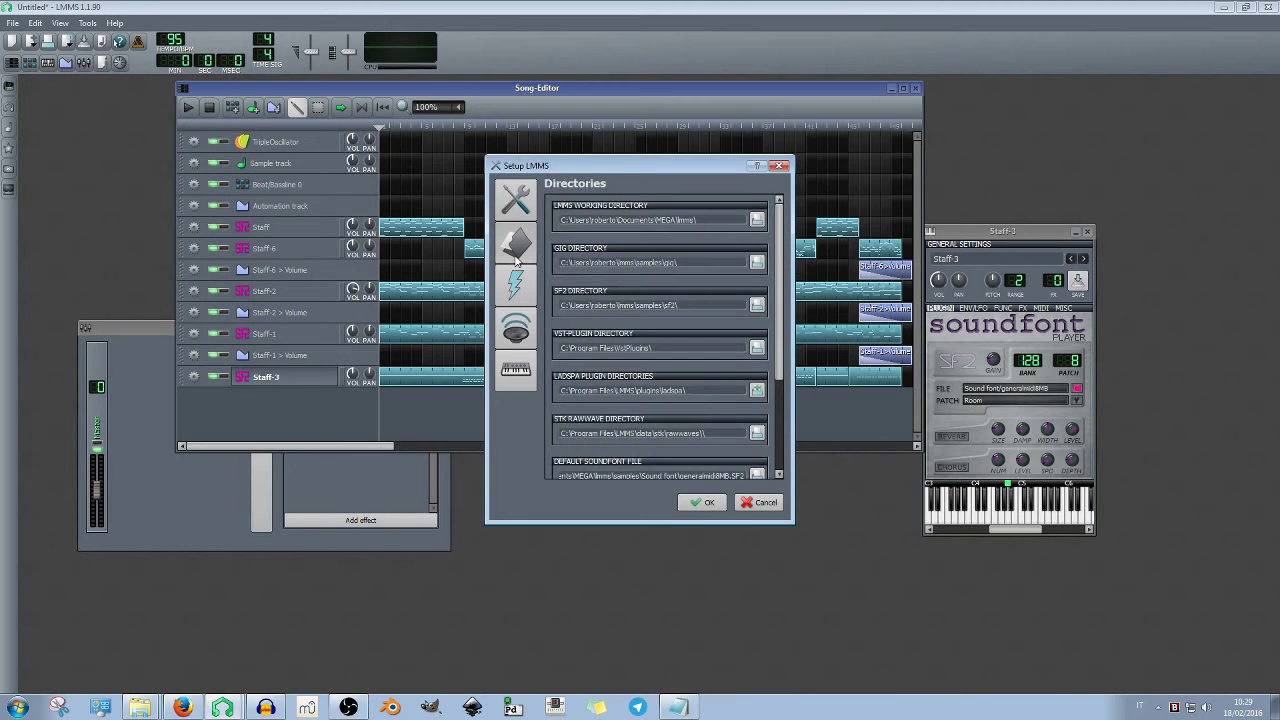
click(780, 166)
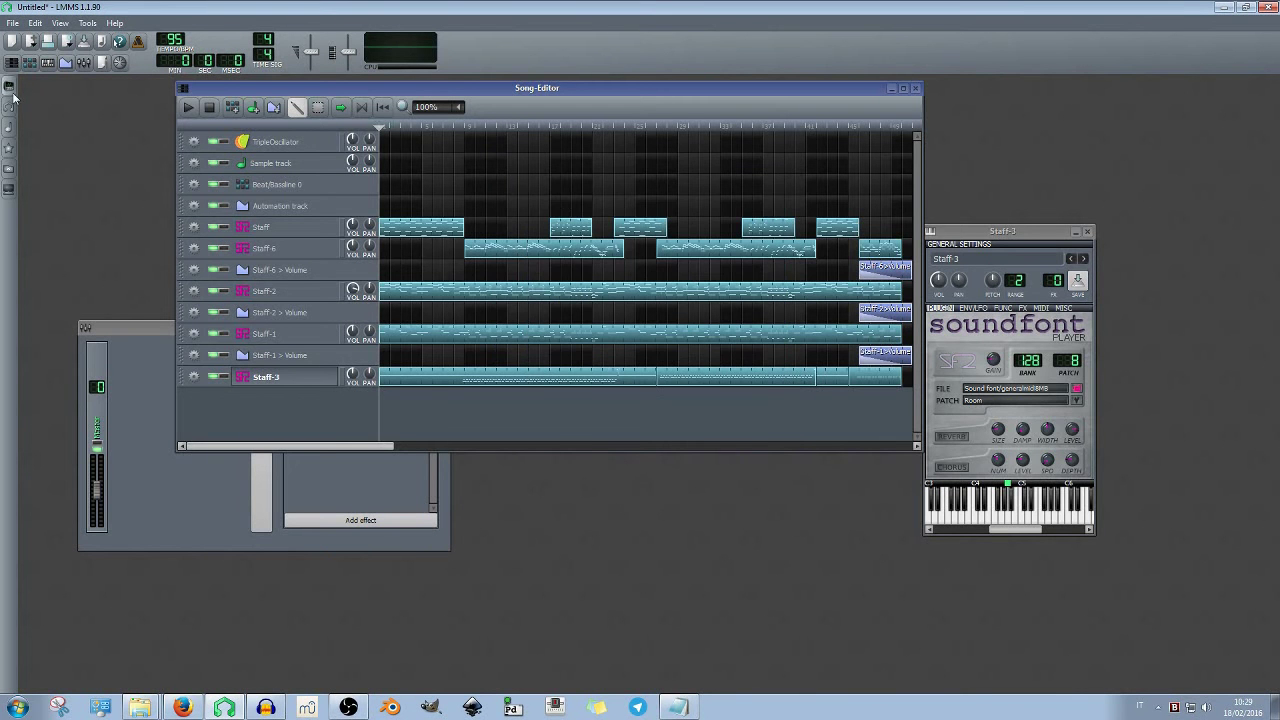
Browse My Presets, expand the LMMS-Shorts folder and preview its Just a Click, Bass w-o Bass and Subtractive Synth presets
click(10, 128)
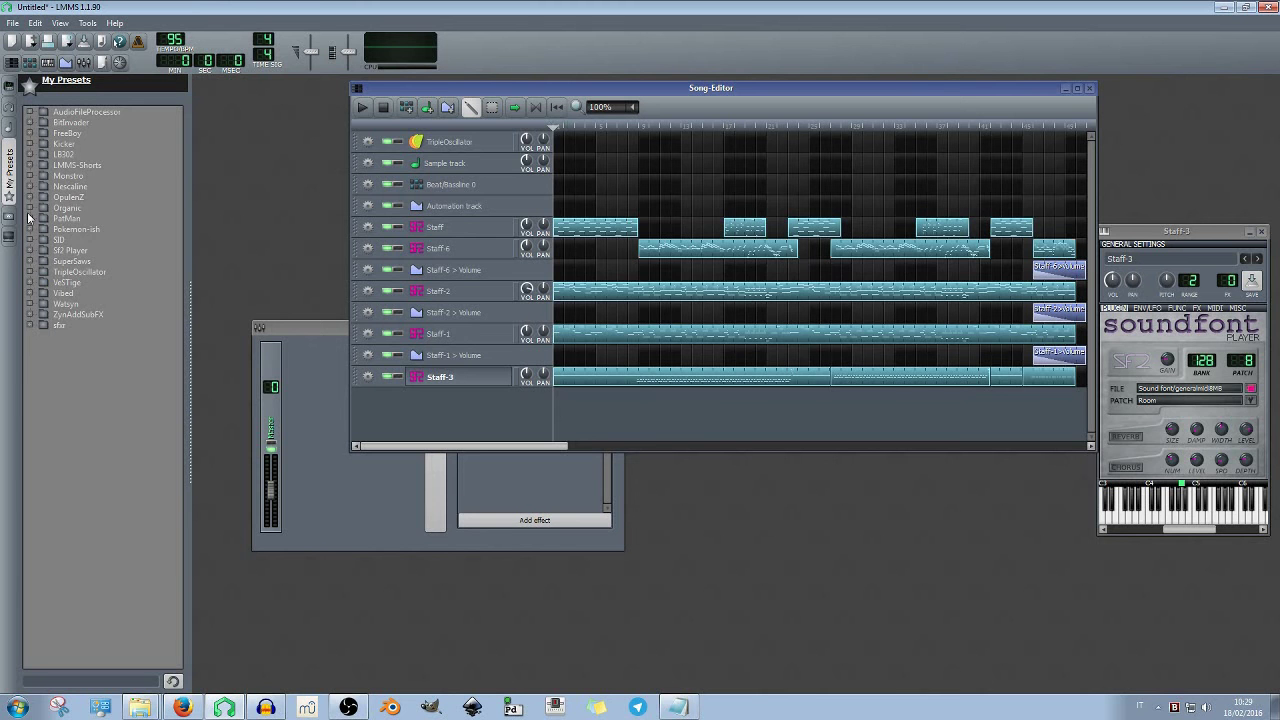
click(29, 168)
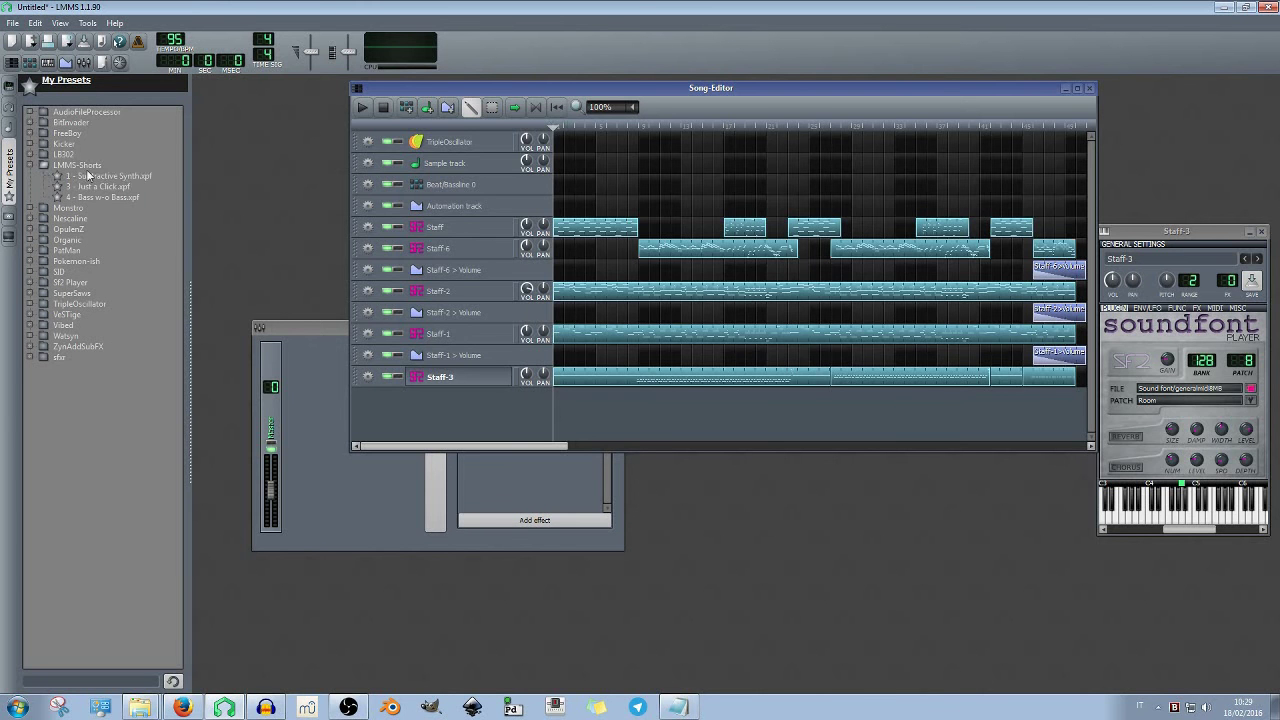
click(101, 188)
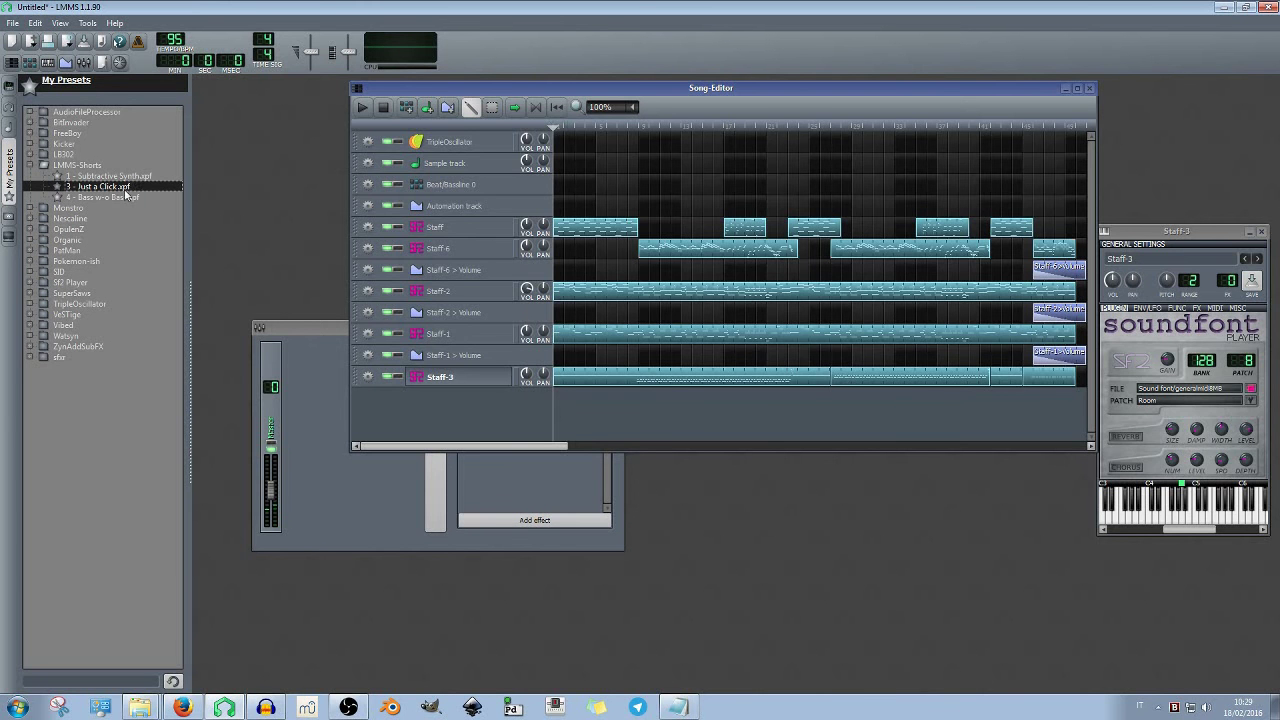
click(133, 197)
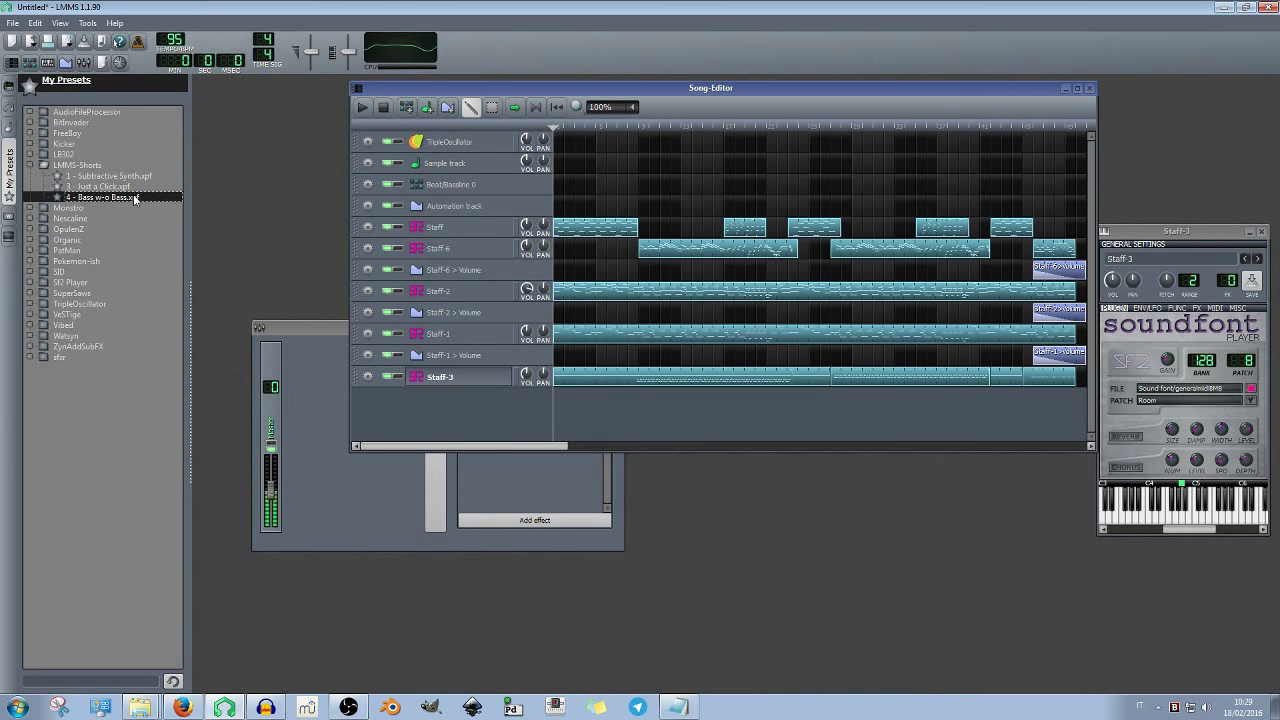
click(135, 180)
View the My Home and My Computer file browsers and return to the instrument plugins list
click(9, 216)
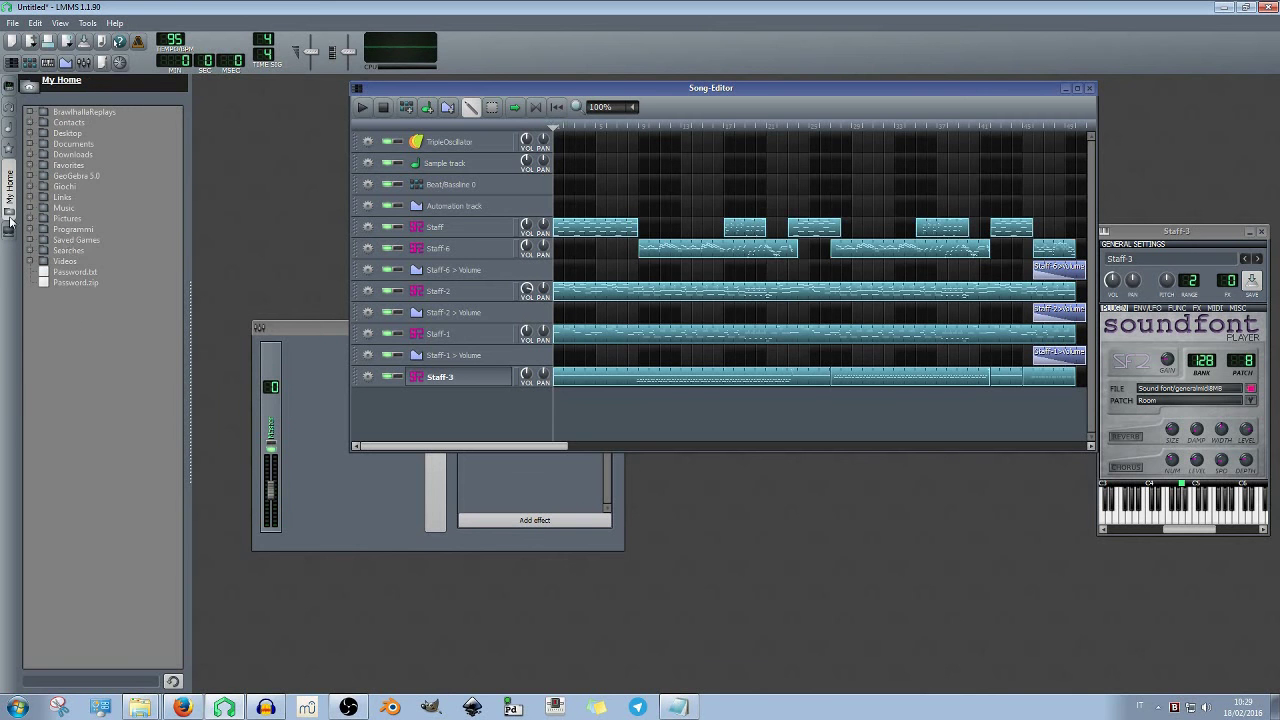
click(9, 230)
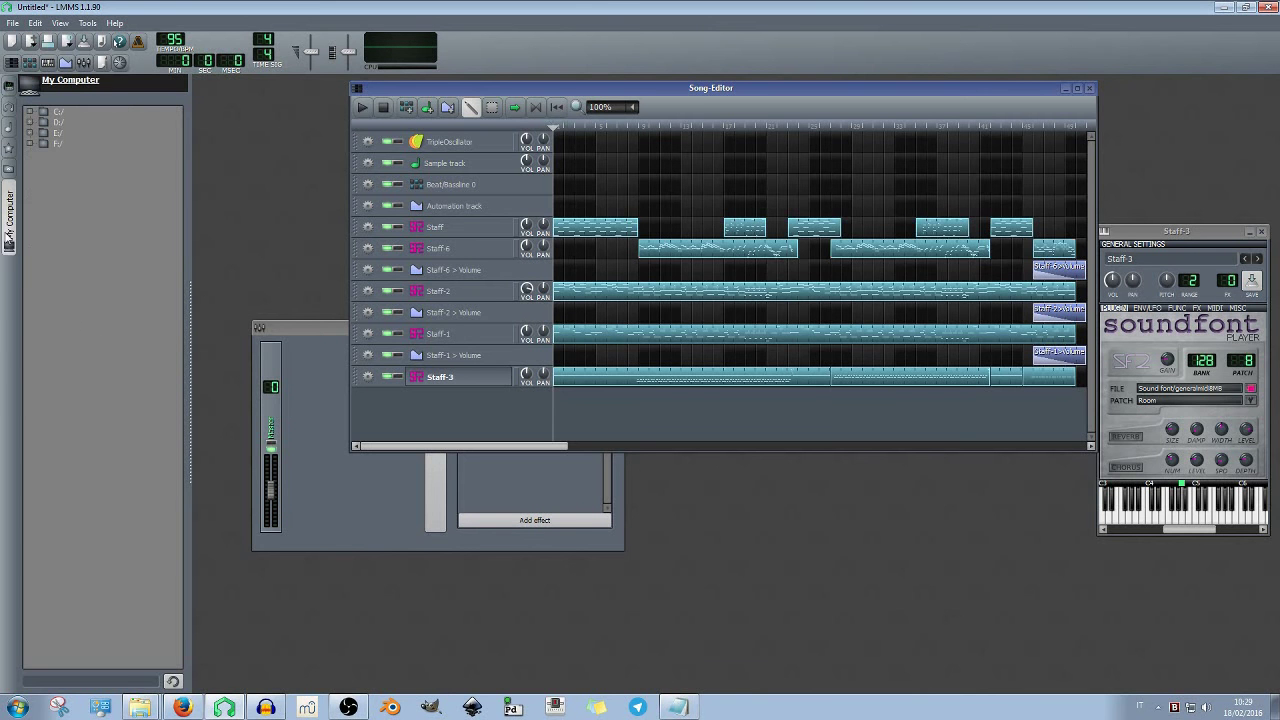
click(10, 104)
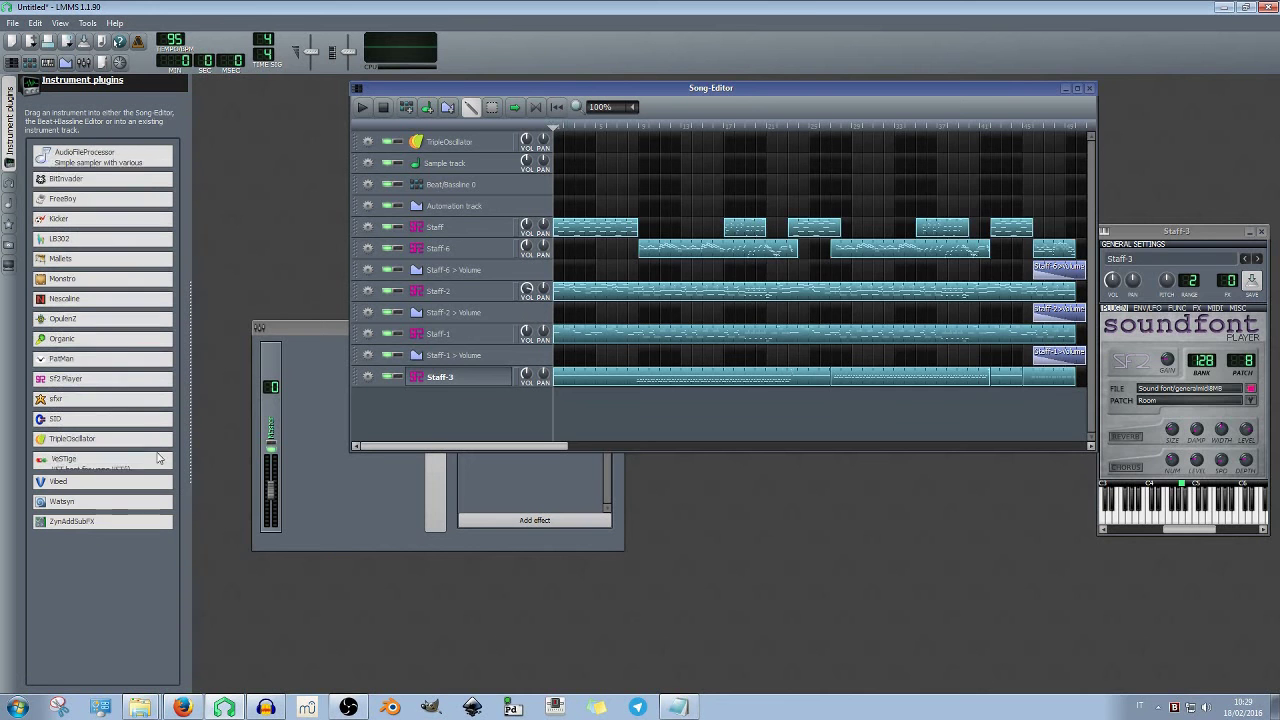
Highlight the changelog's fast-switch support entry in Notepad and open the TripleOscillator track's instrument window in LMMS
click(679, 701)
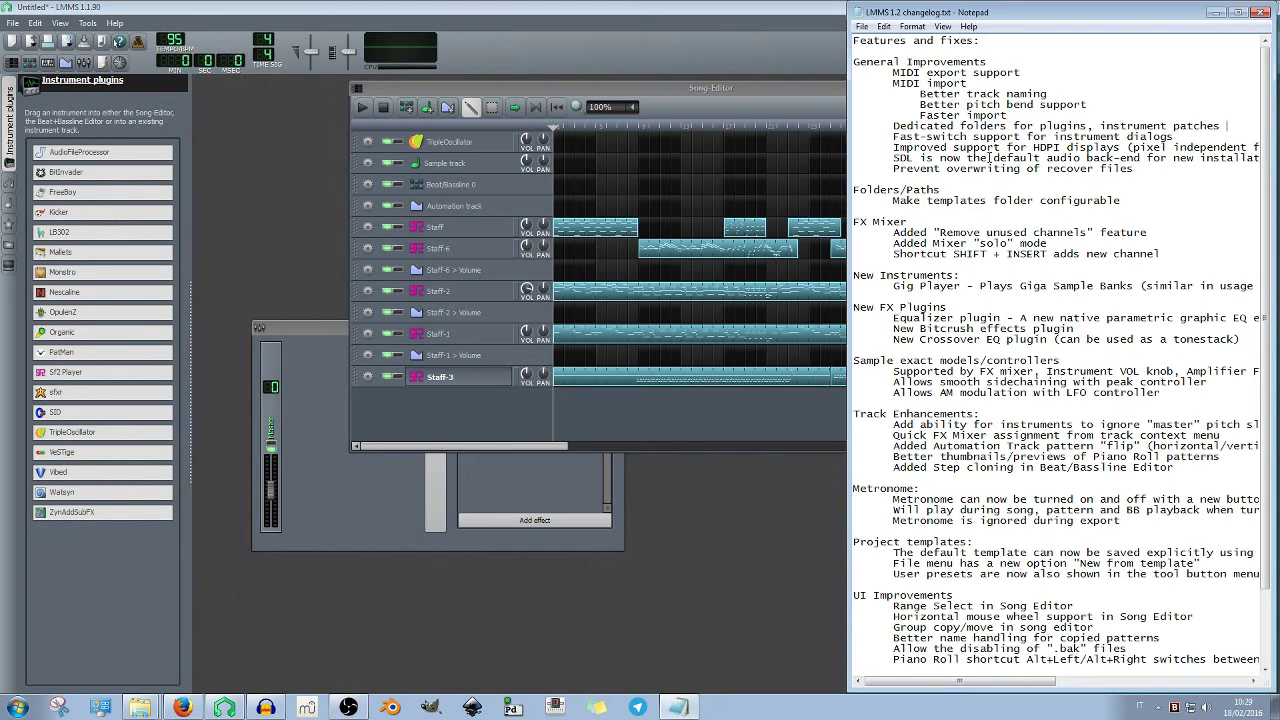
drag(1184, 136, 898, 137)
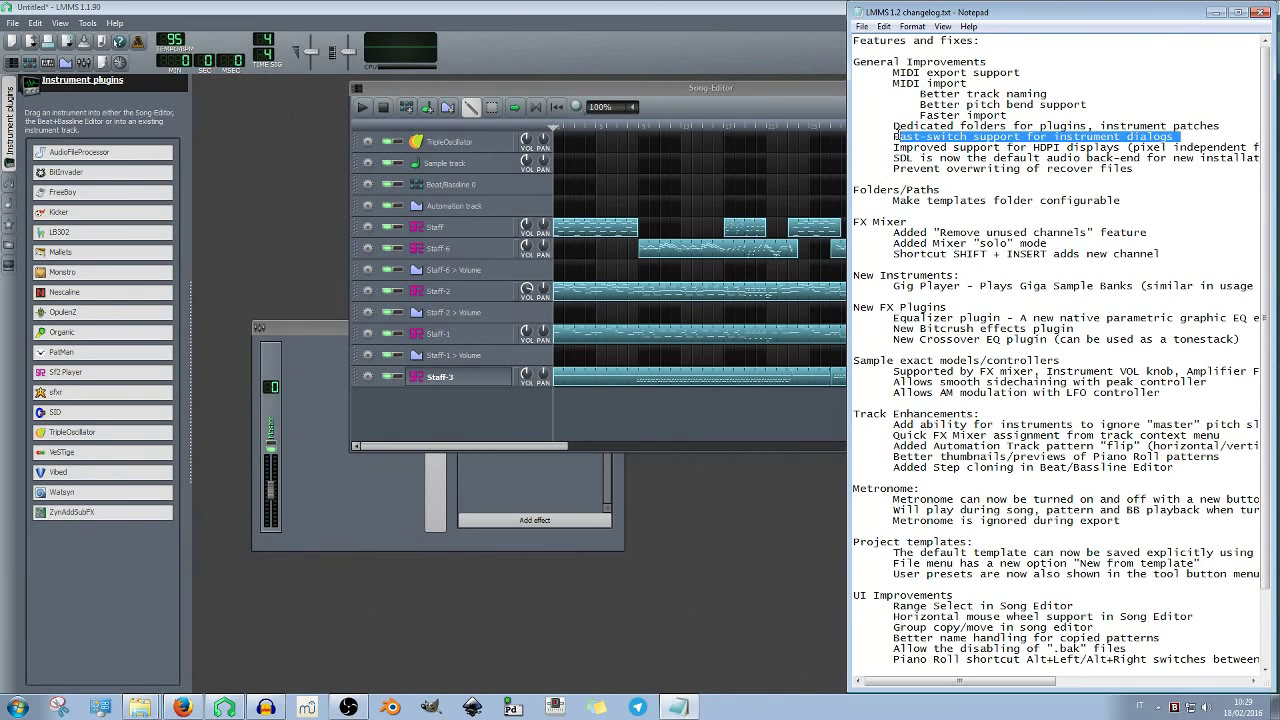
click(450, 142)
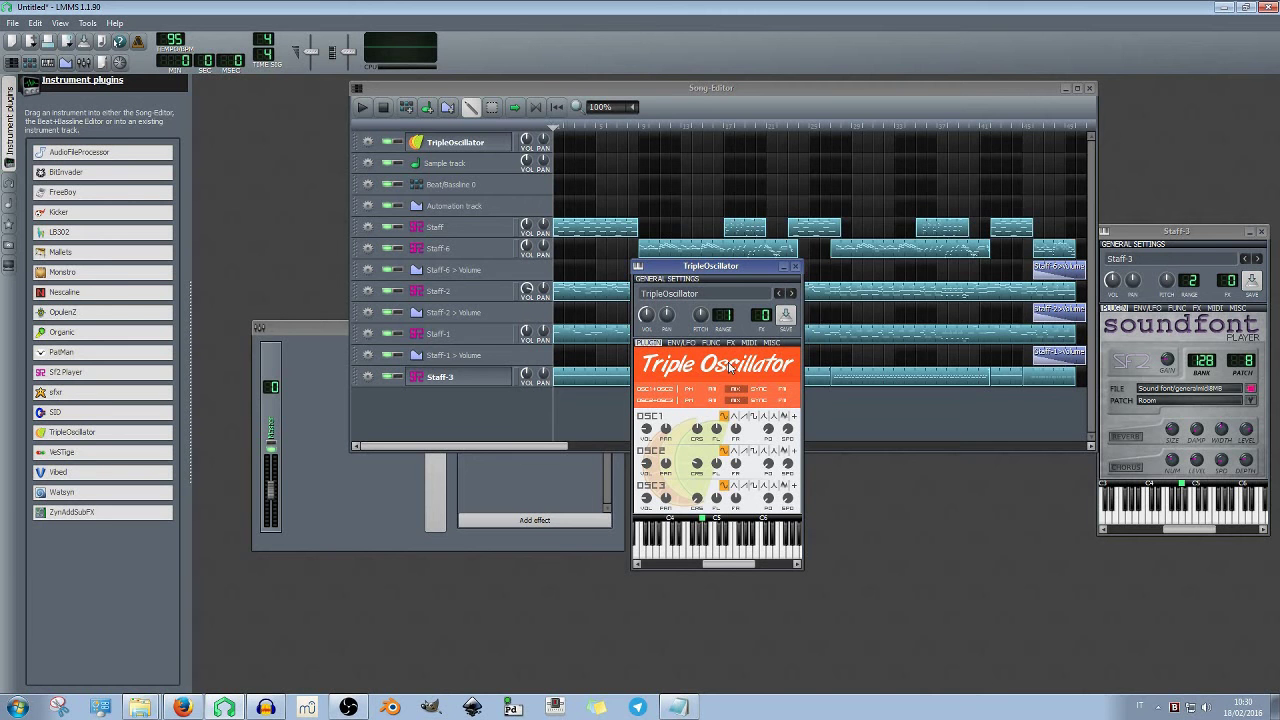
Switch forward through the instruments within the open window as far as Staff-2, auditioning notes on the virtual keyboard
click(792, 295)
drag(767, 553, 677, 557)
click(792, 295)
click(792, 294)
drag(779, 555, 659, 562)
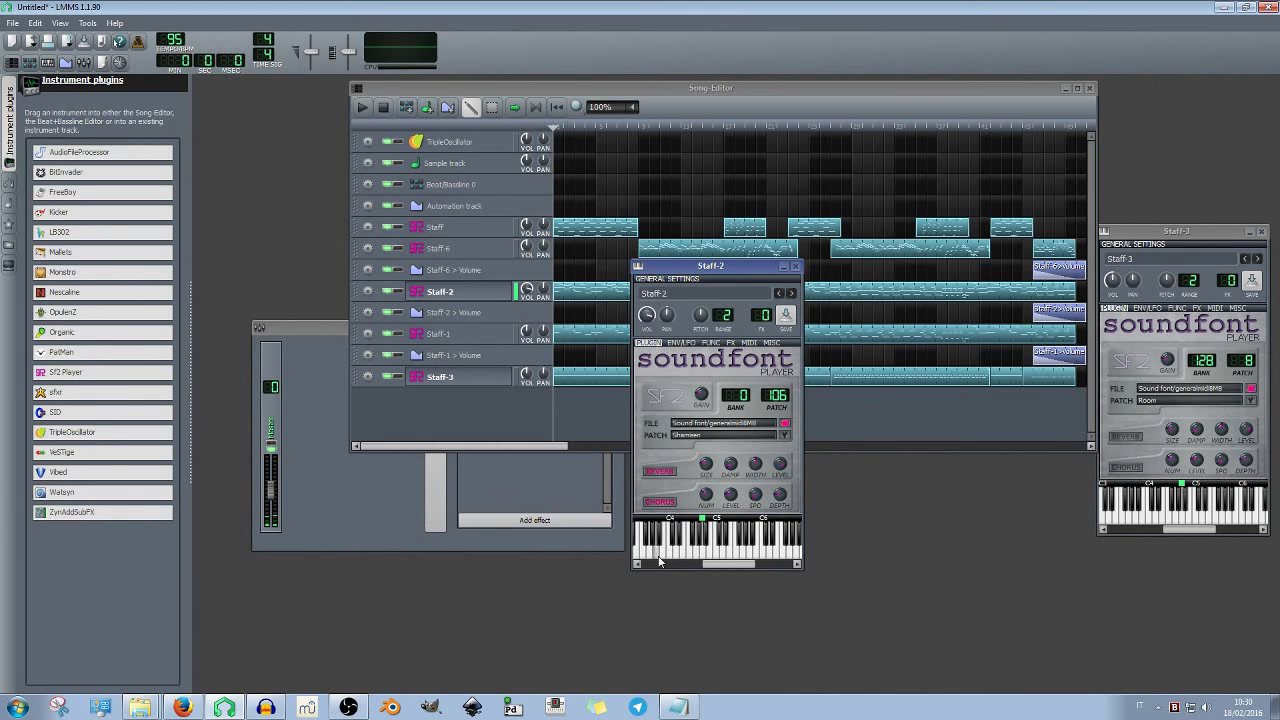
click(658, 557)
click(658, 557)
click(658, 557)
Advance the instrument window to Staff-1 and on to TripleOscillator, auditioning notes on each one's virtual keyboard
click(792, 294)
click(735, 552)
click(691, 556)
click(709, 558)
drag(697, 556, 627, 556)
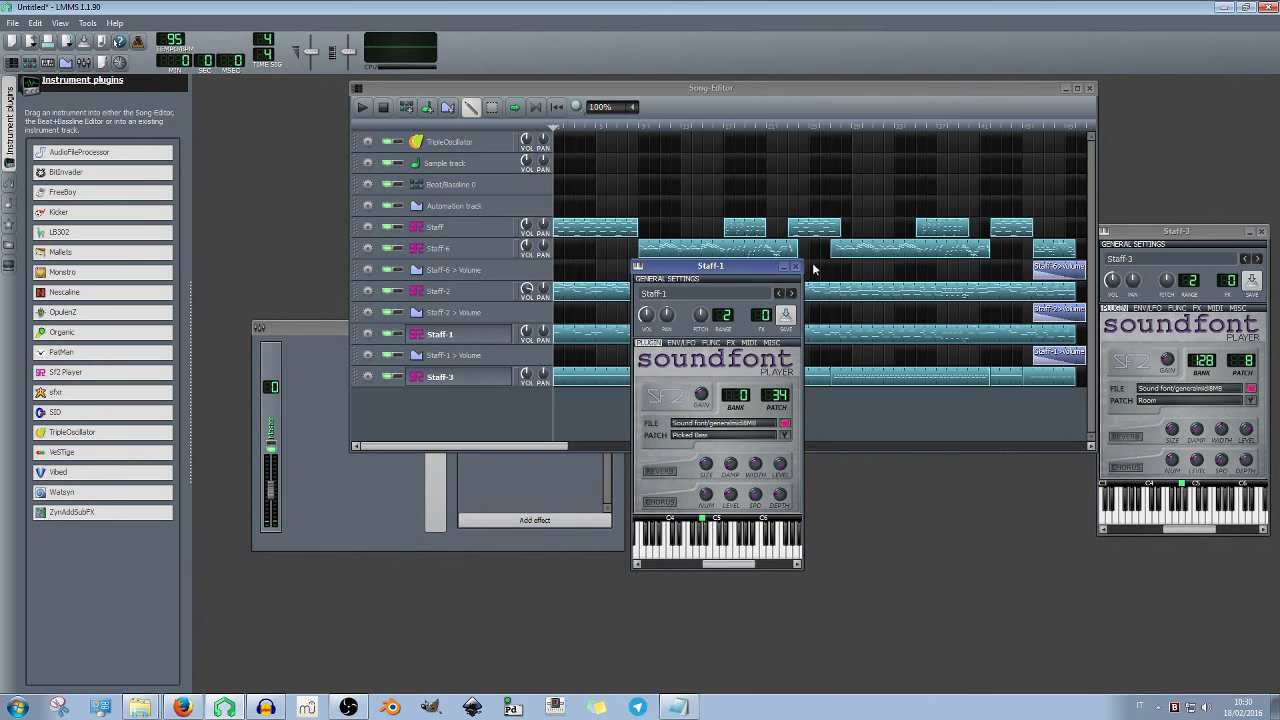
click(791, 294)
click(724, 550)
click(751, 552)
click(780, 550)
click(731, 555)
mouse_move(731, 555)
mouse_down()
mouse_move(532, 555)
mouse_move(677, 555)
mouse_up()
click(677, 555)
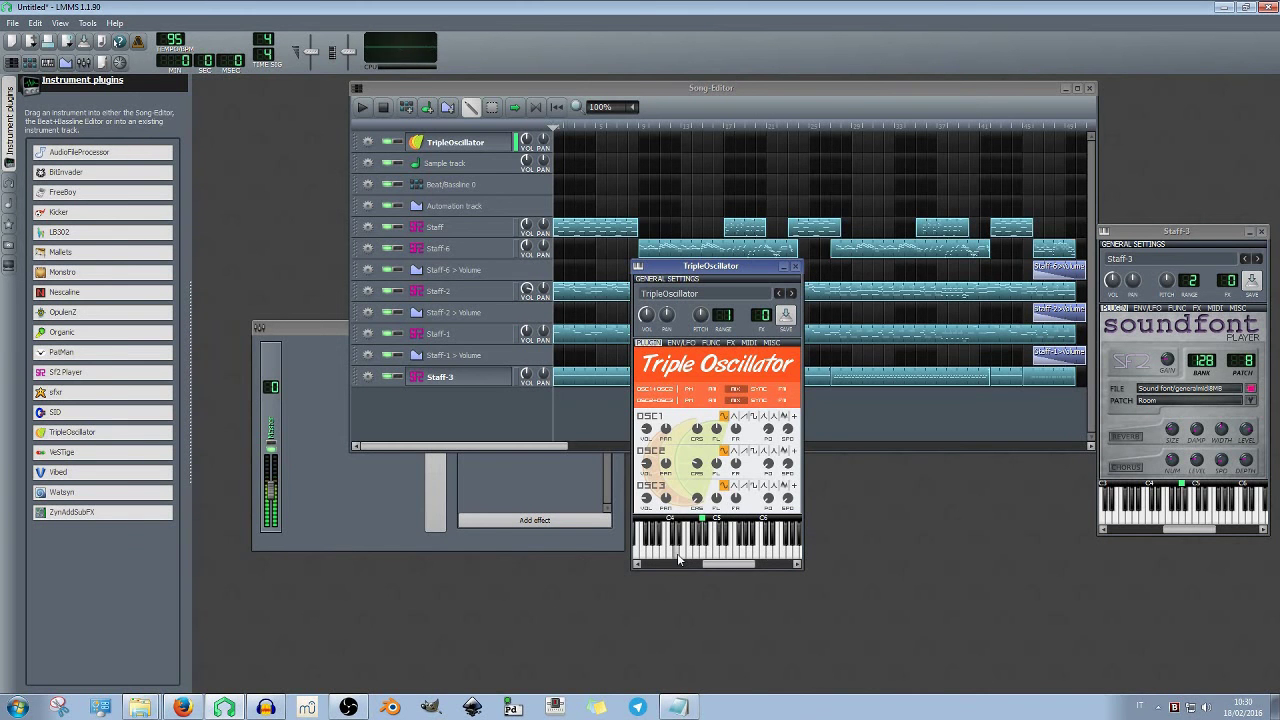
Cycle repeatedly through the song's instruments inside the single instrument window, ending on Staff, and close that window
click(791, 293)
click(791, 293)
click(791, 293)
click(791, 293)
click(791, 293)
click(791, 293)
click(791, 293)
click(791, 293)
click(791, 293)
click(791, 293)
click(791, 293)
click(791, 293)
click(791, 293)
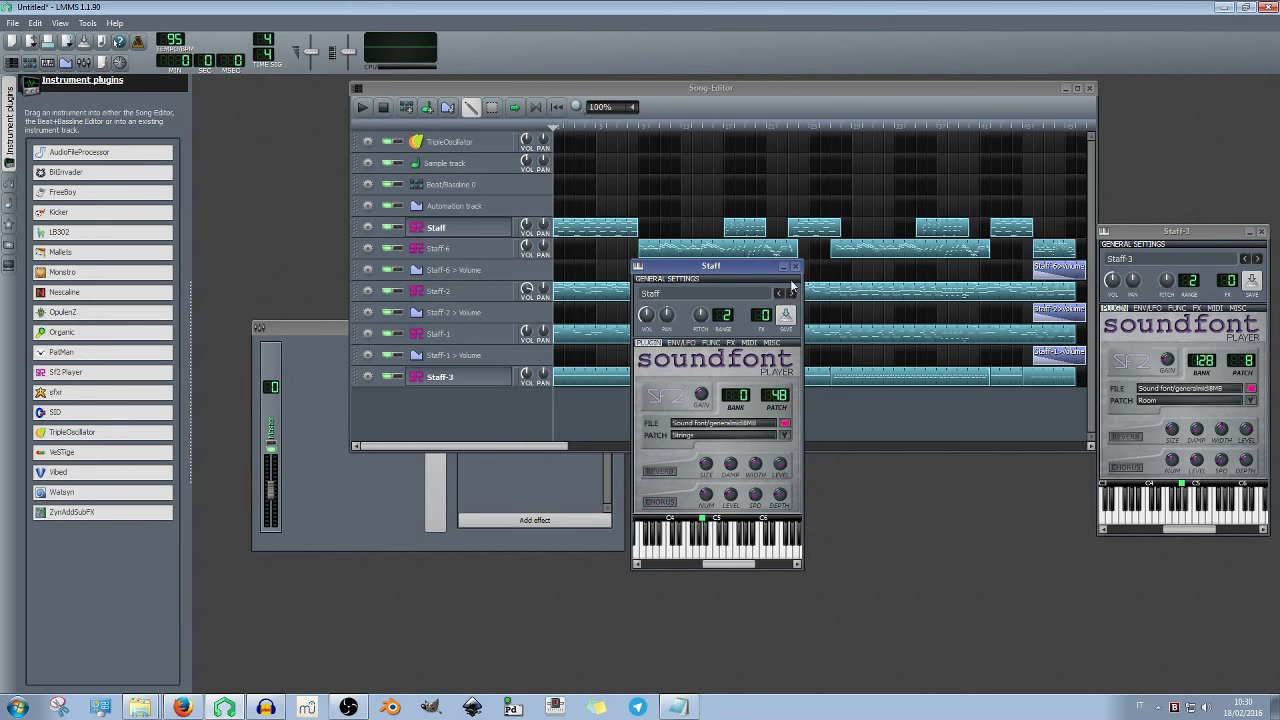
click(795, 266)
Open Beat/Bassline 0 in the Beat+Bassline Editor, add FreeBoy and Monstro tracks, and open the Kicker instrument window
click(470, 185)
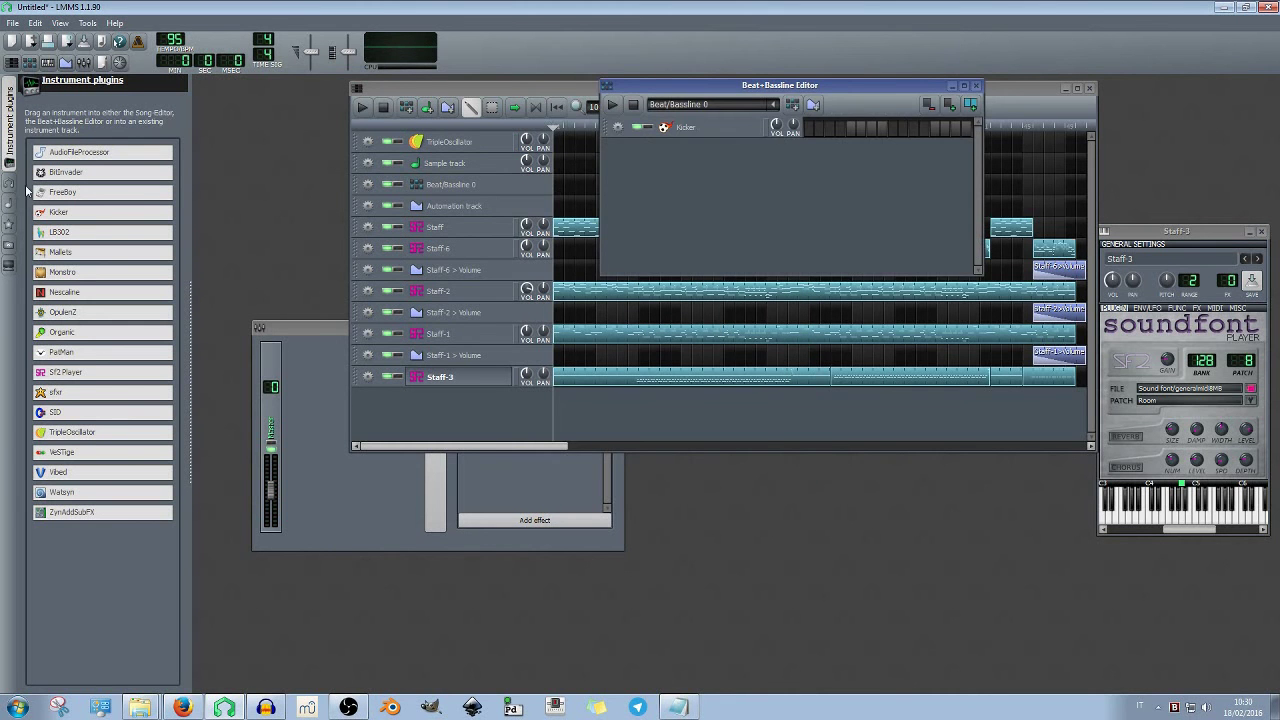
drag(102, 272, 677, 231)
click(712, 129)
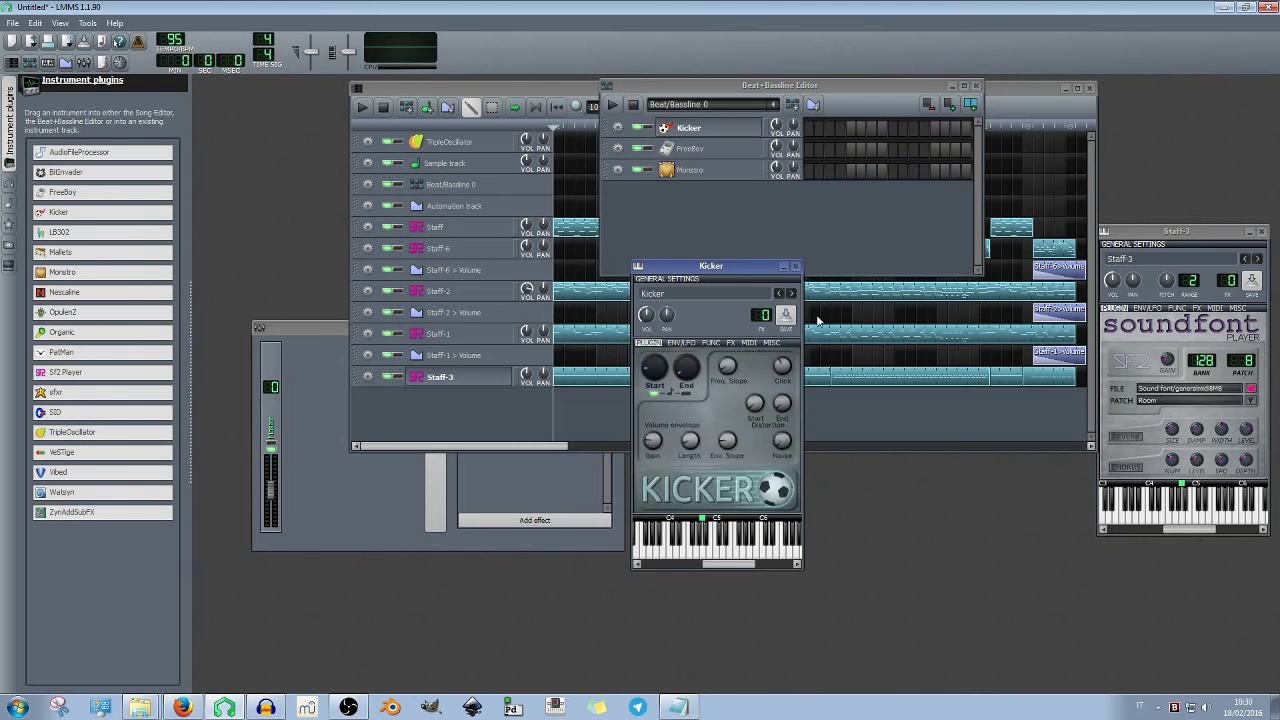
Cycle through the Beat+Bassline instruments using the Kicker window's fast-switch control, and close the Beat+Bassline Editor
click(791, 294)
click(791, 294)
click(791, 294)
click(791, 294)
click(791, 294)
click(791, 294)
click(791, 294)
click(791, 294)
click(976, 86)
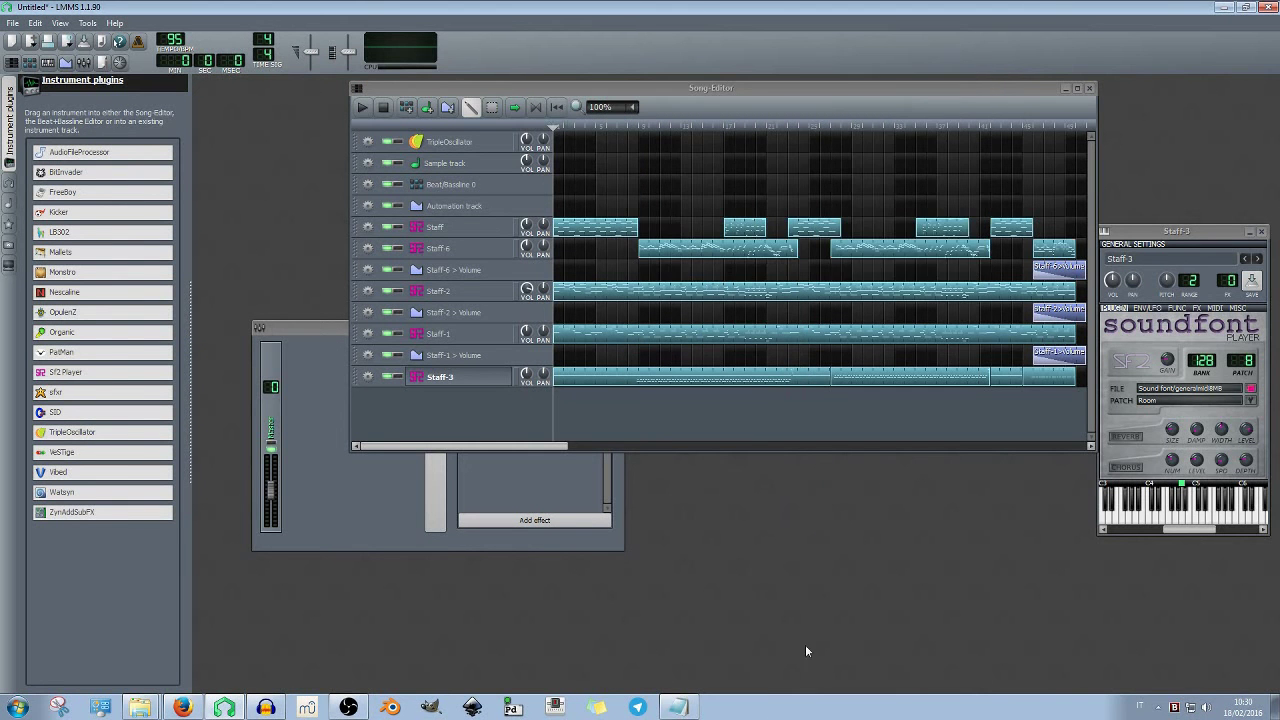
Switch to the changelog in Notepad and read its entries on HDPI displays and the default SDL audio back-end
click(678, 707)
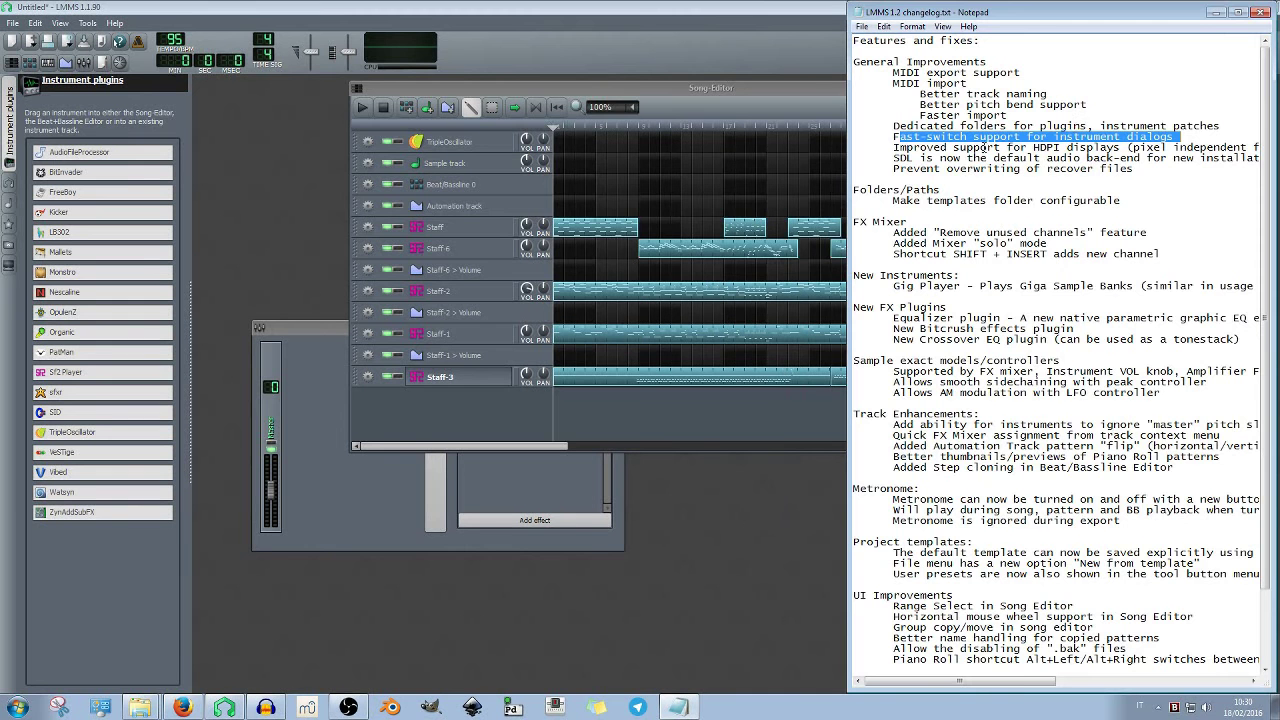
click(1087, 147)
mouse_move(1044, 681)
mouse_down()
mouse_move(1154, 679)
mouse_move(1030, 679)
mouse_up()
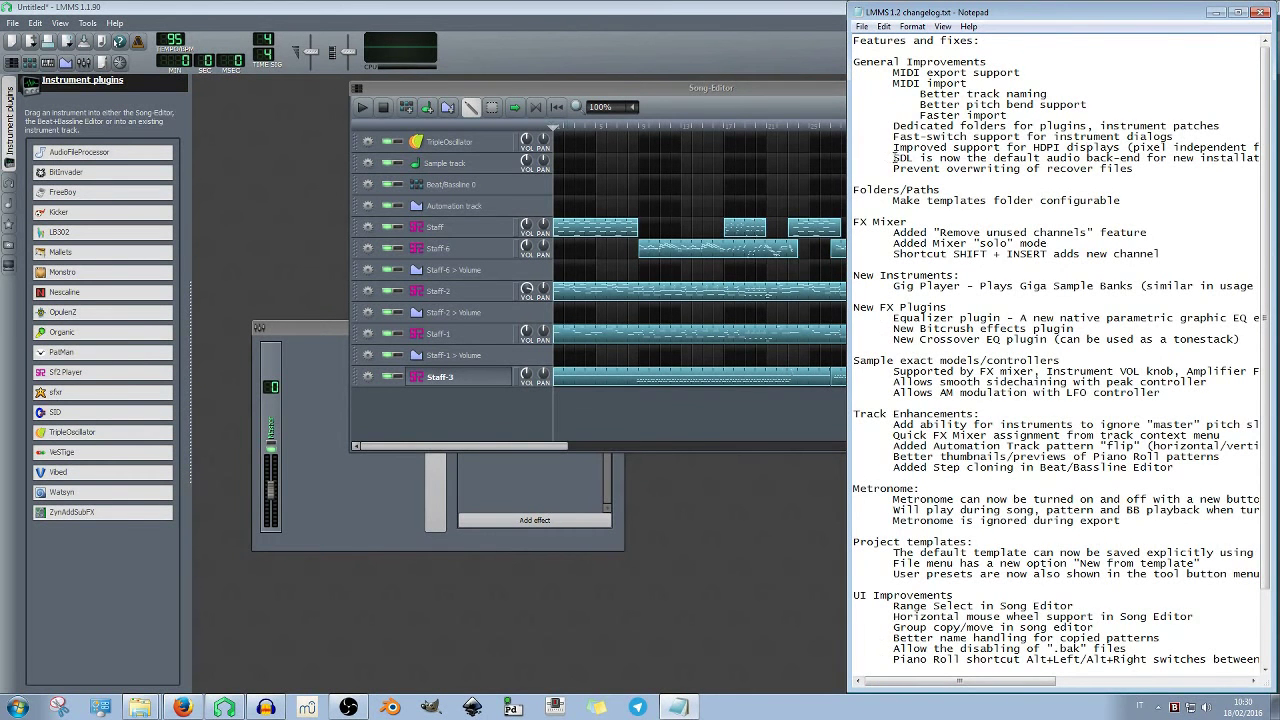
mouse_move(1040, 682)
mouse_down()
mouse_move(1112, 682)
mouse_move(1018, 685)
mouse_up()
drag(1195, 160, 939, 157)
click(1100, 155)
drag(1194, 157, 960, 160)
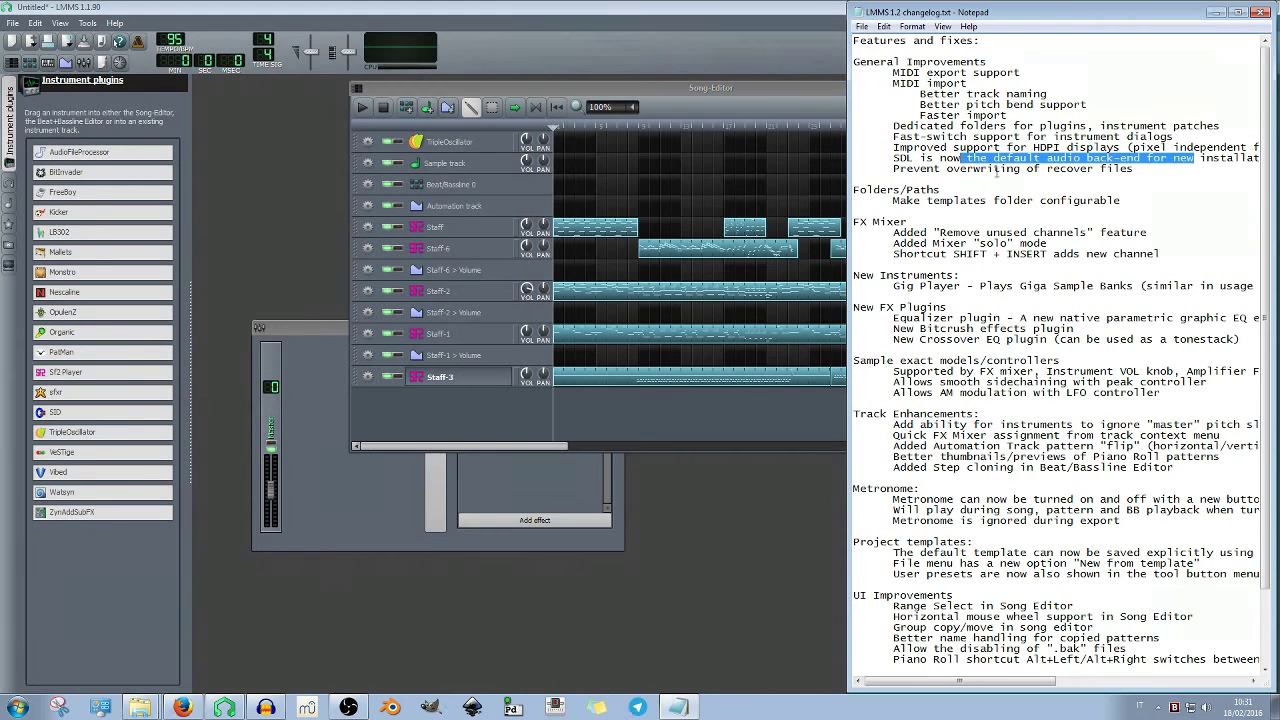
Highlight the changelog entry "Prevent overwriting of recover files" to review it
click(898, 170)
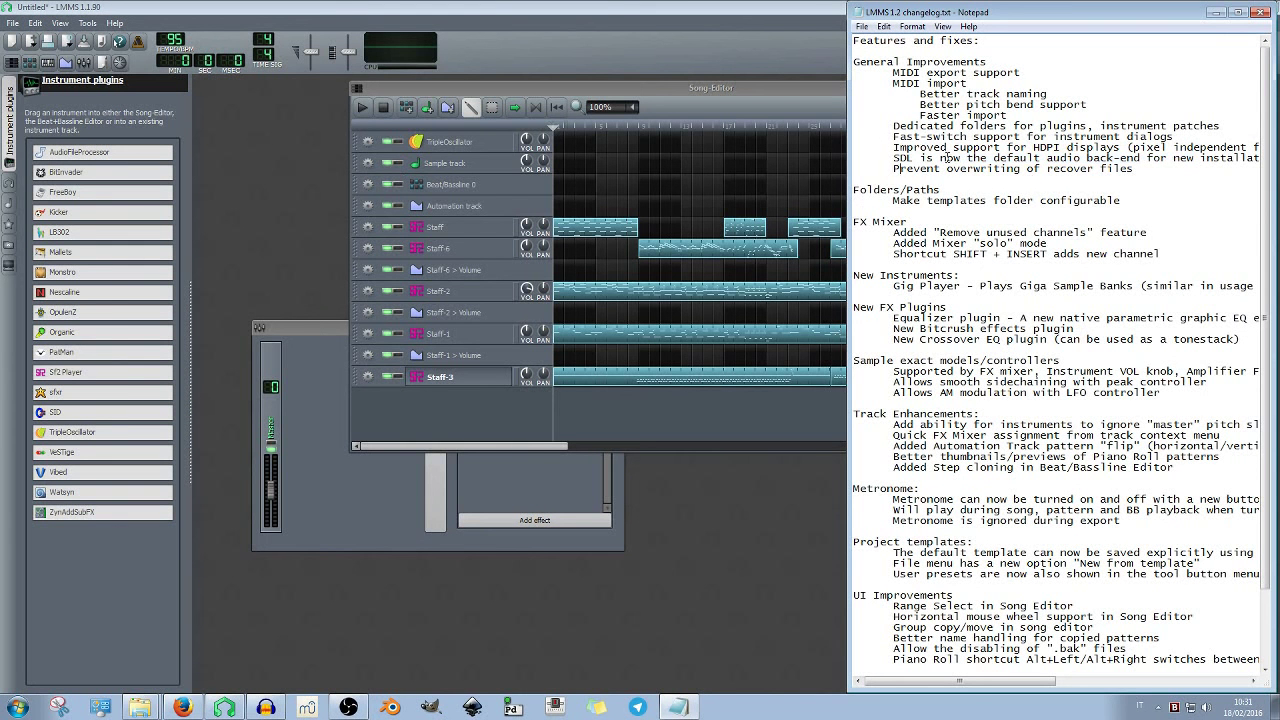
drag(895, 170, 1149, 170)
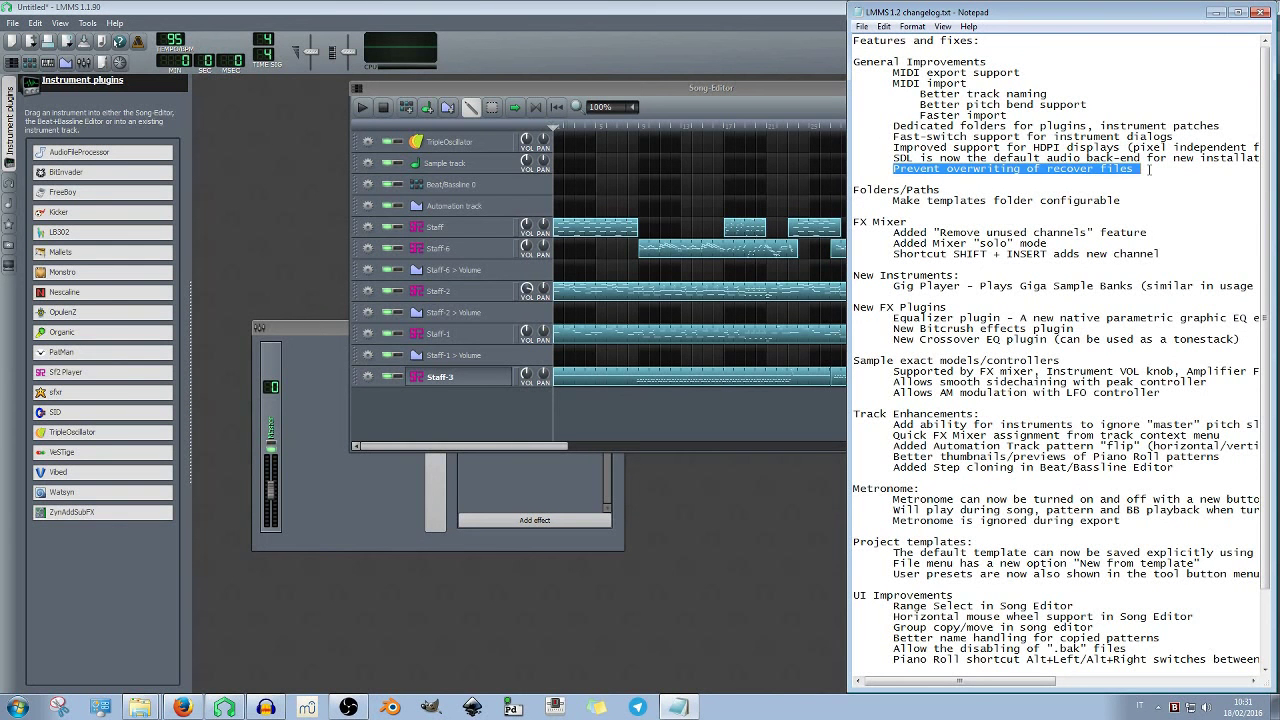
click(928, 177)
drag(894, 170, 1167, 171)
click(1022, 169)
Return to LMMS, check the auto save option in the performance settings, and cancel the settings dialog
click(58, 12)
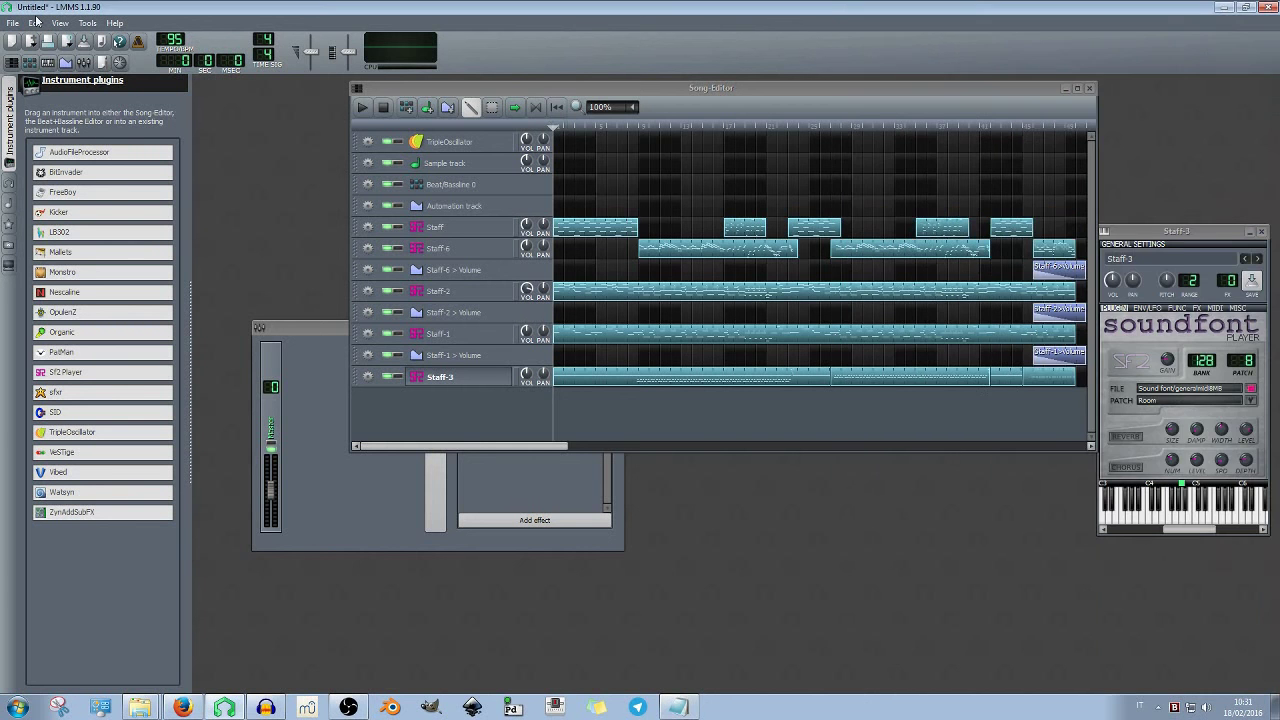
click(35, 22)
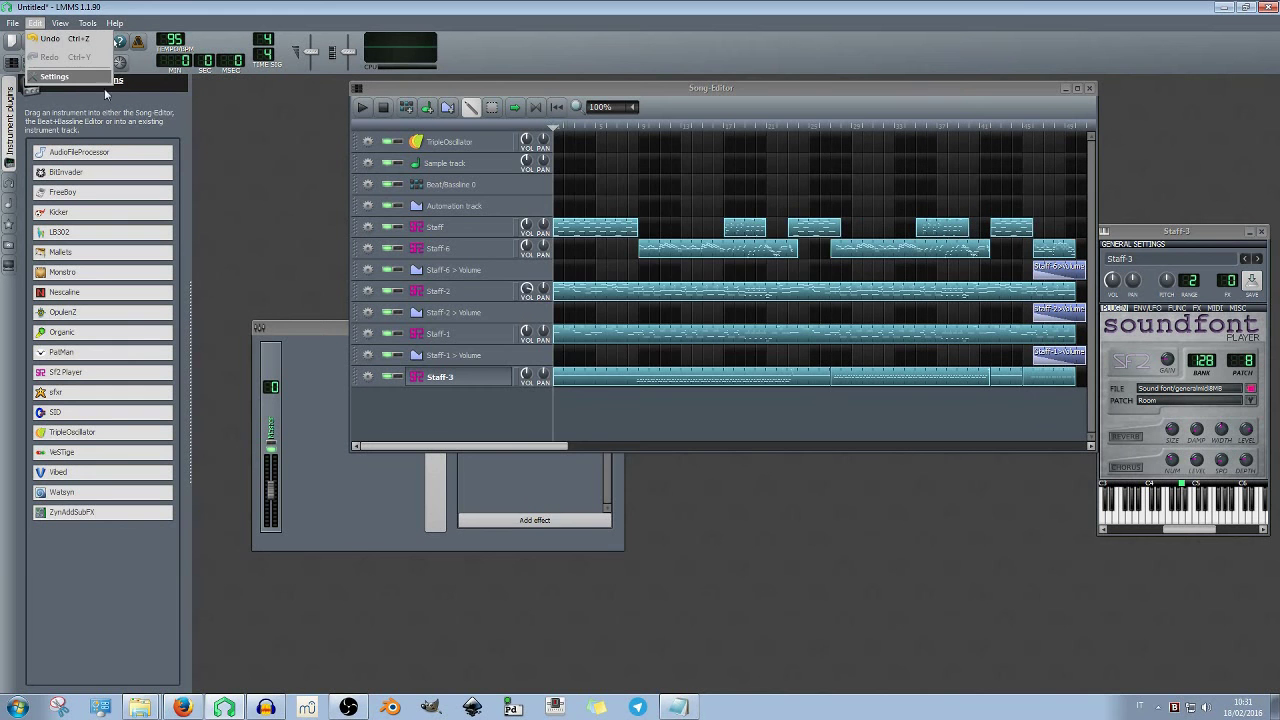
click(100, 78)
click(517, 287)
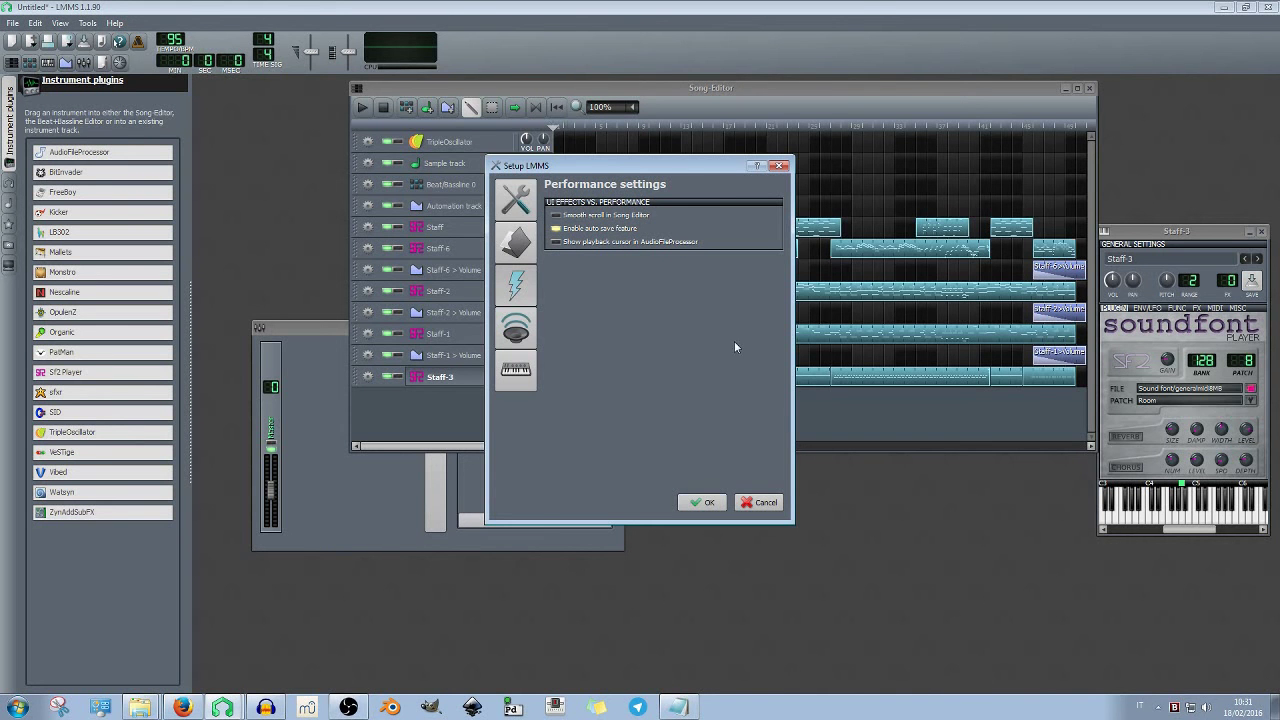
click(760, 502)
Highlight the changelog entry "Make templates folder configurable" under Folders/Paths in Notepad and return to LMMS
click(678, 707)
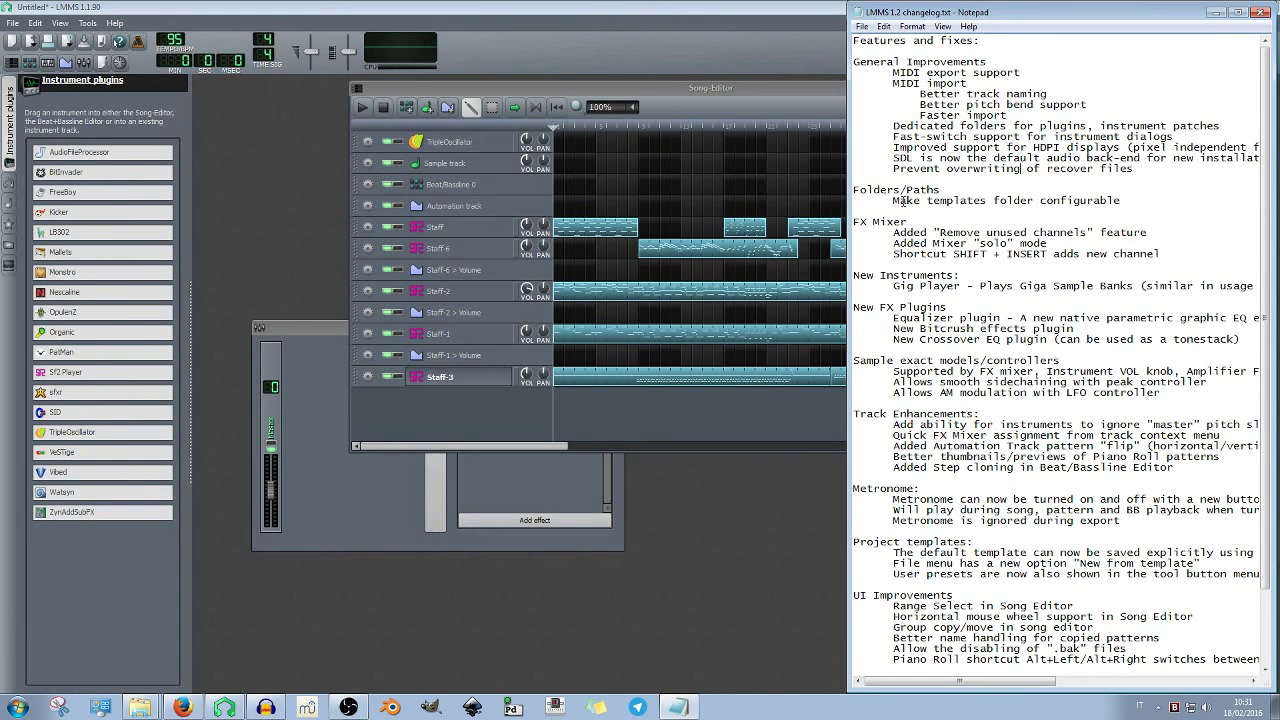
drag(892, 200, 866, 198)
click(966, 204)
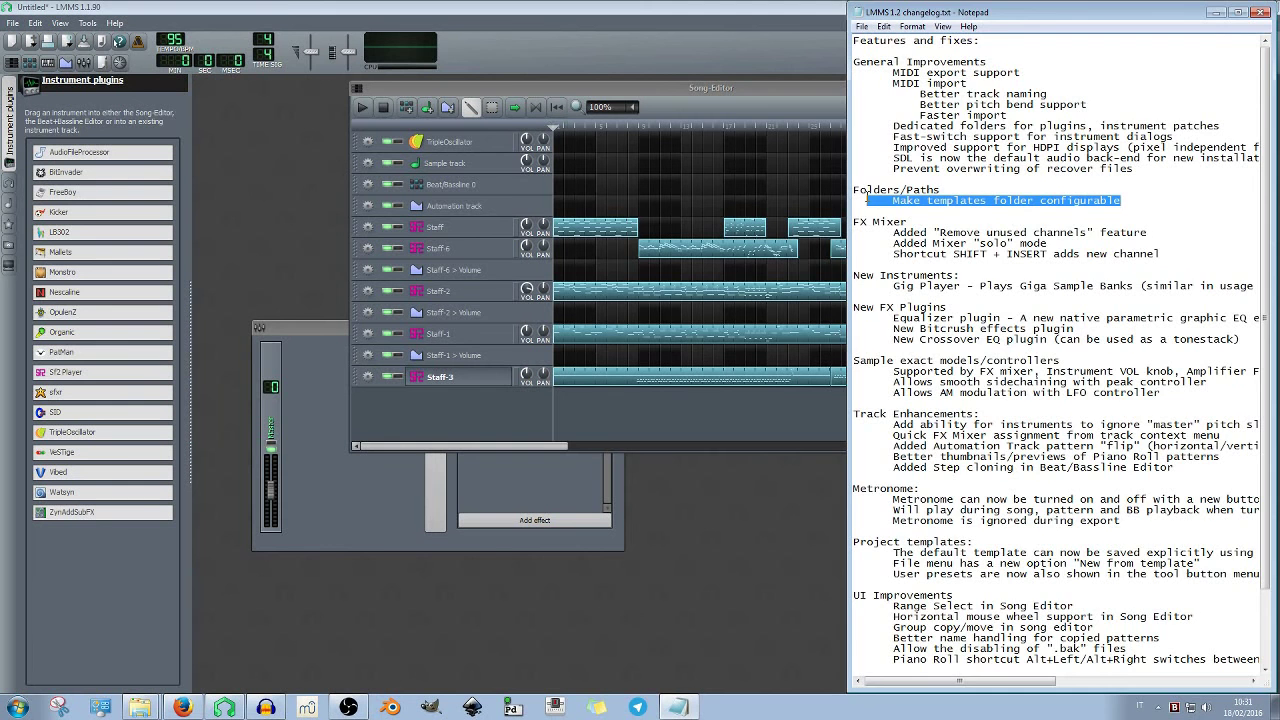
click(272, 6)
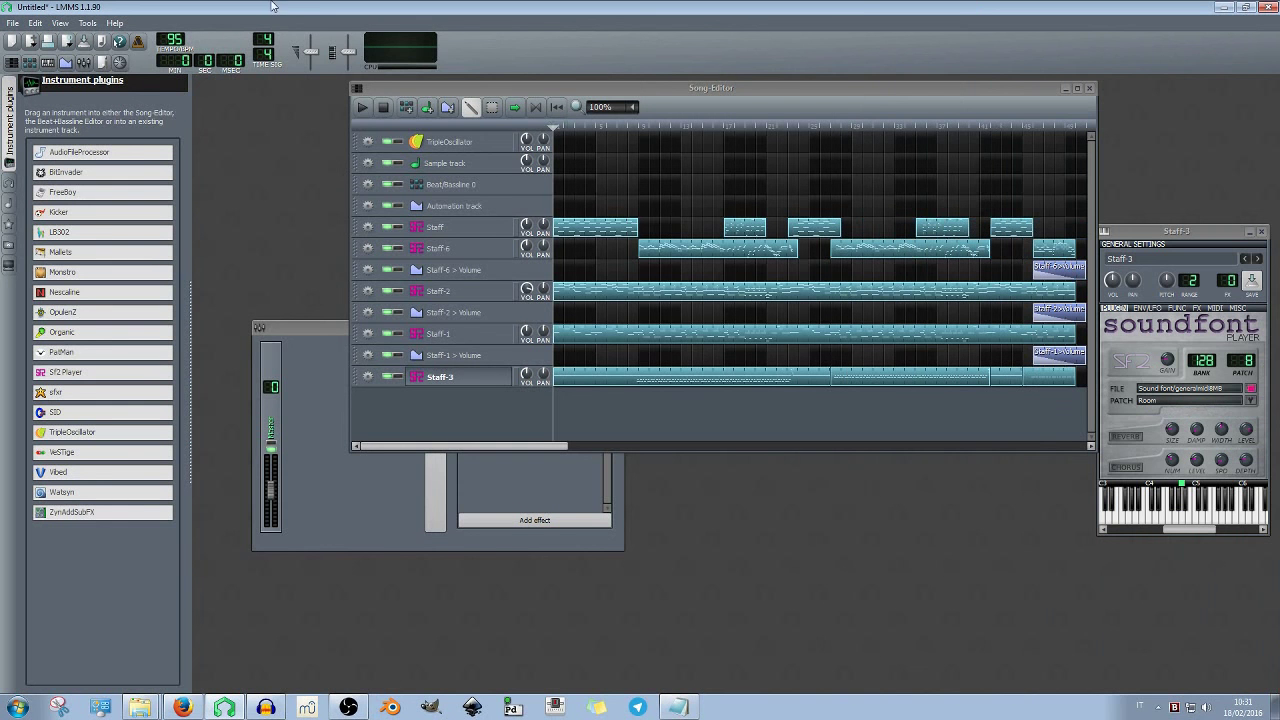
Look through the recently opened projects and the templates available for a new project
click(62, 44)
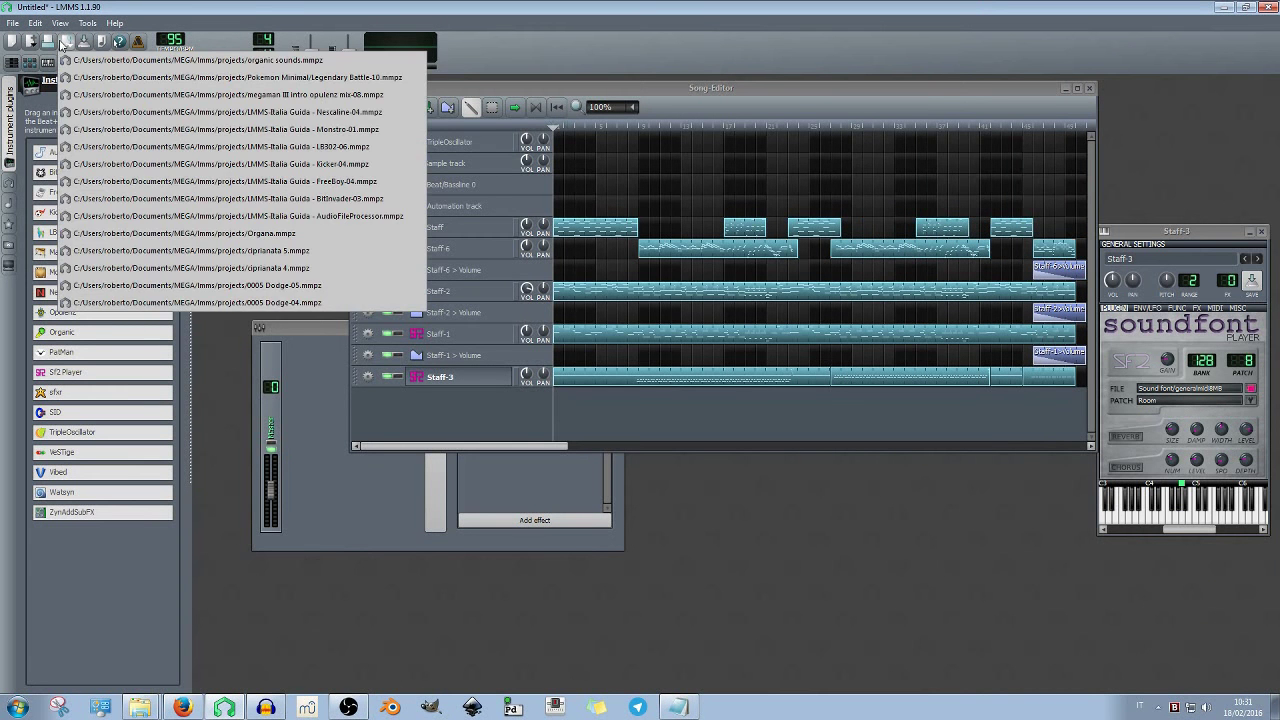
click(62, 44)
click(31, 42)
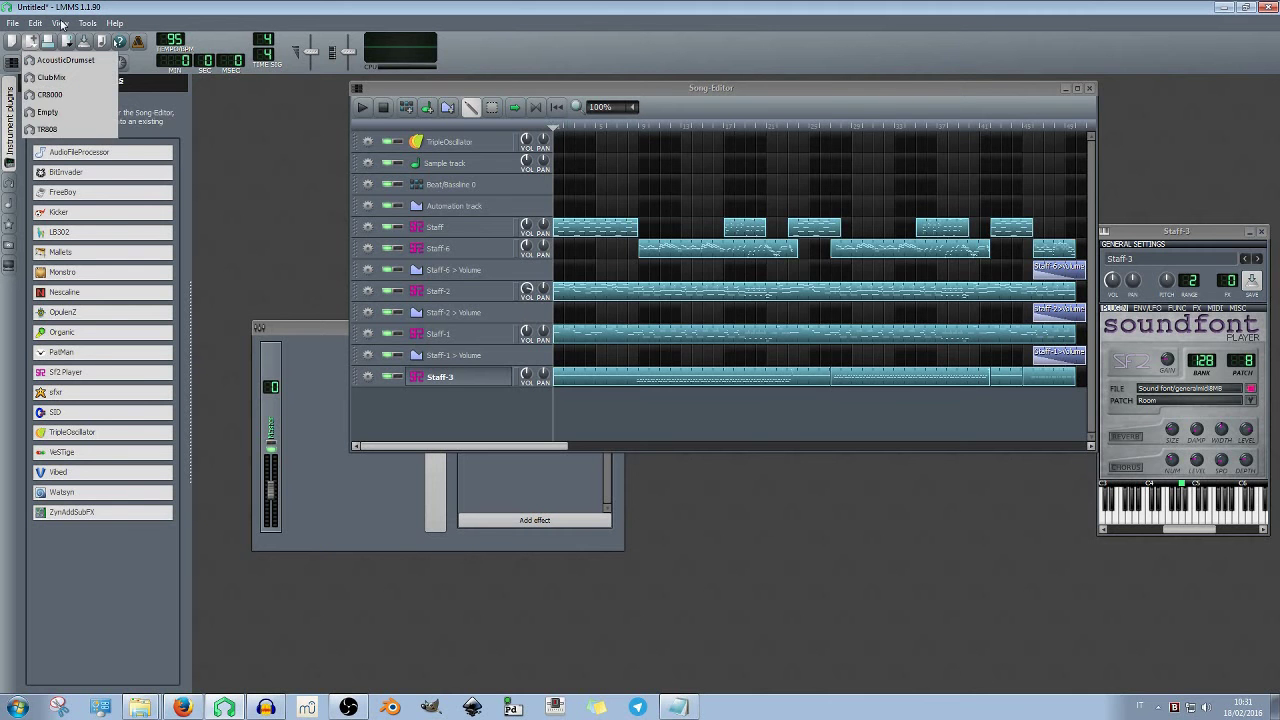
Check the directories settings for a configurable templates folder and cancel the settings dialog
click(35, 23)
click(54, 76)
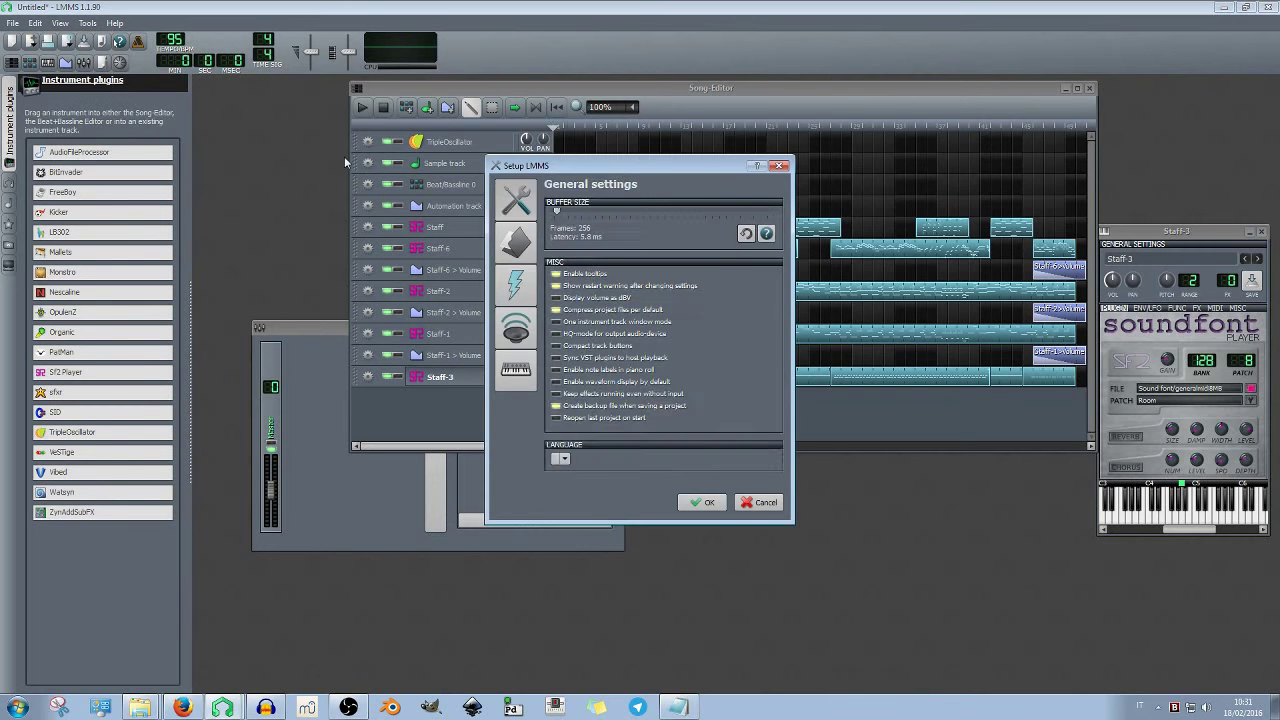
click(516, 283)
click(516, 244)
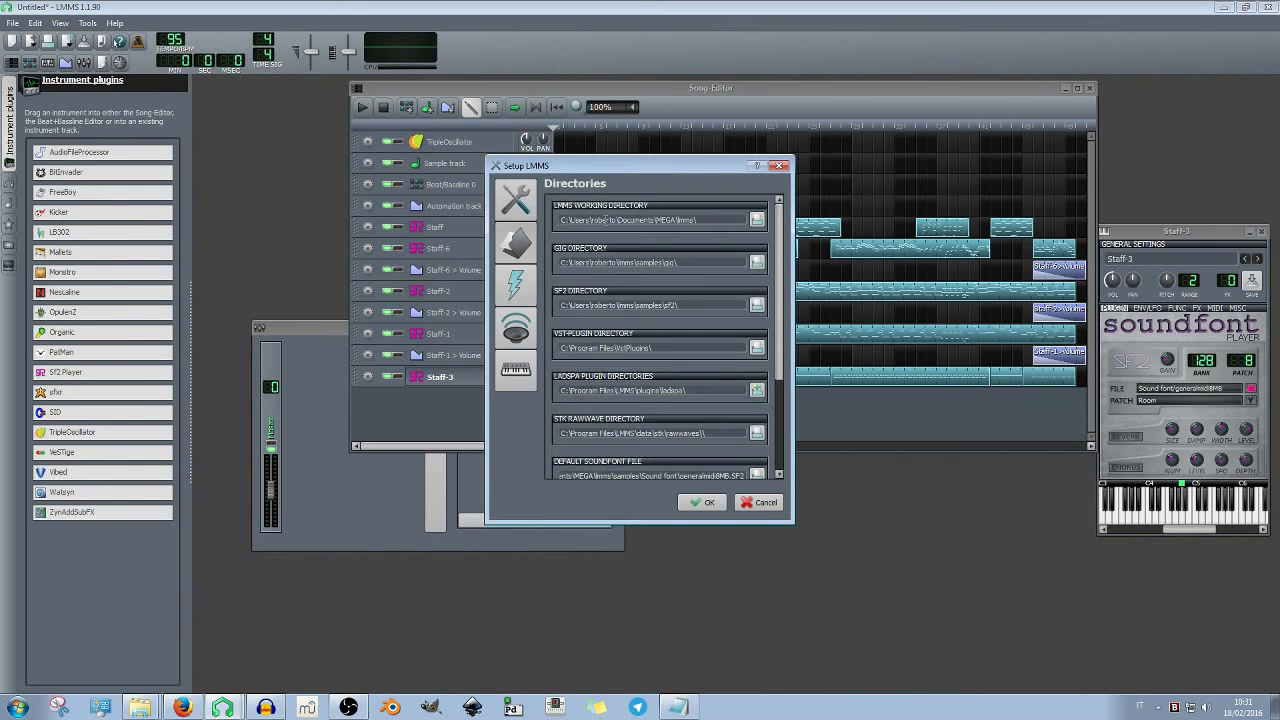
drag(776, 260, 779, 364)
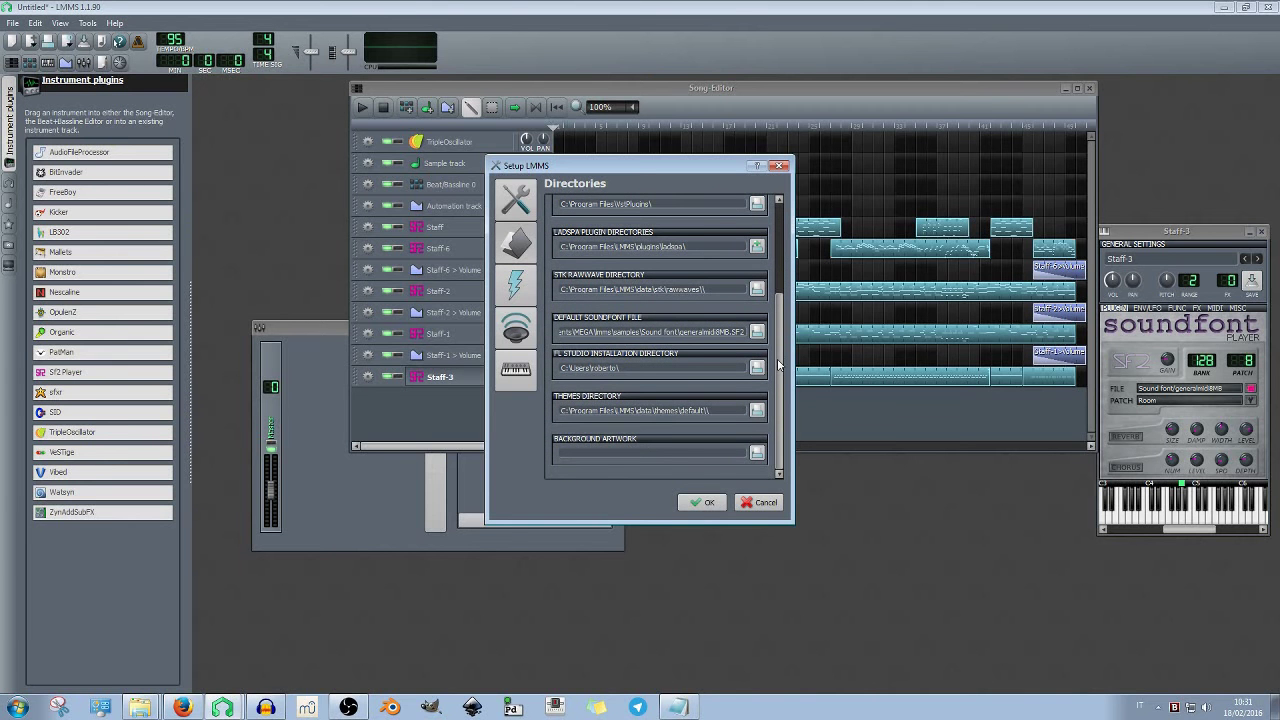
scroll(778, 370, up, 5)
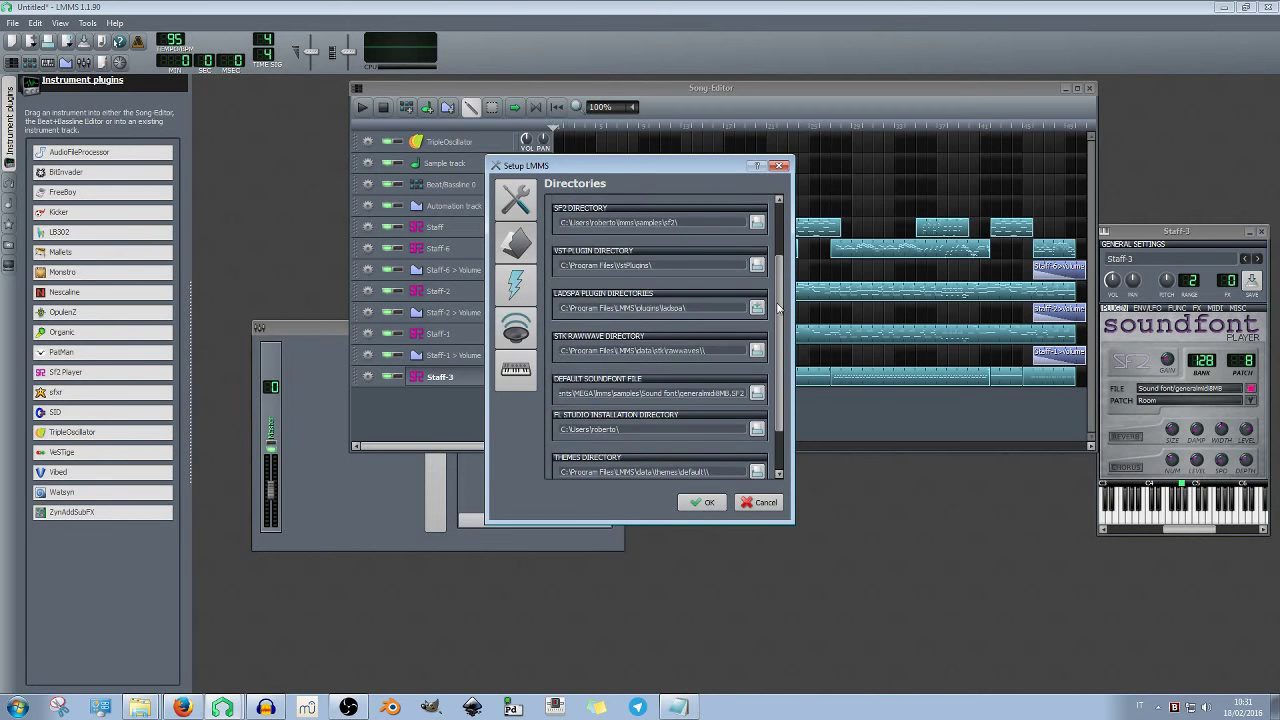
scroll(777, 395, down, 2)
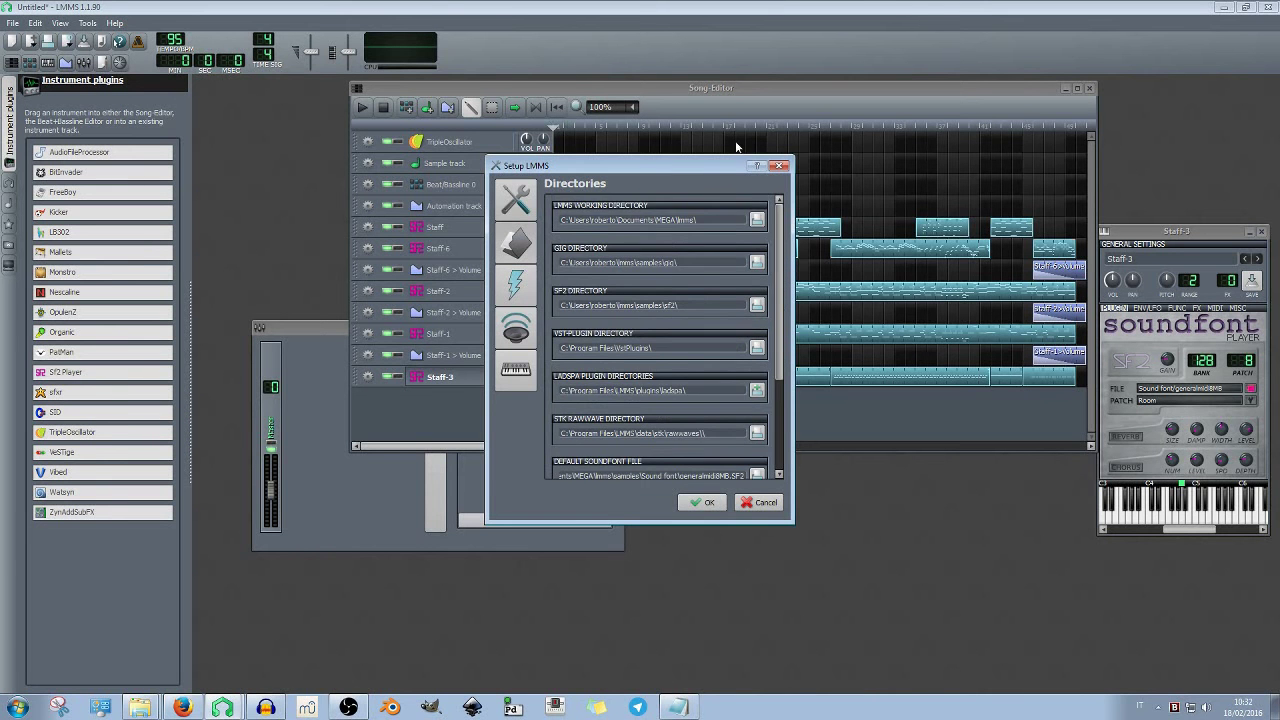
click(760, 502)
Look at the save commands and the "New from template" choices for projects, without choosing any
click(14, 23)
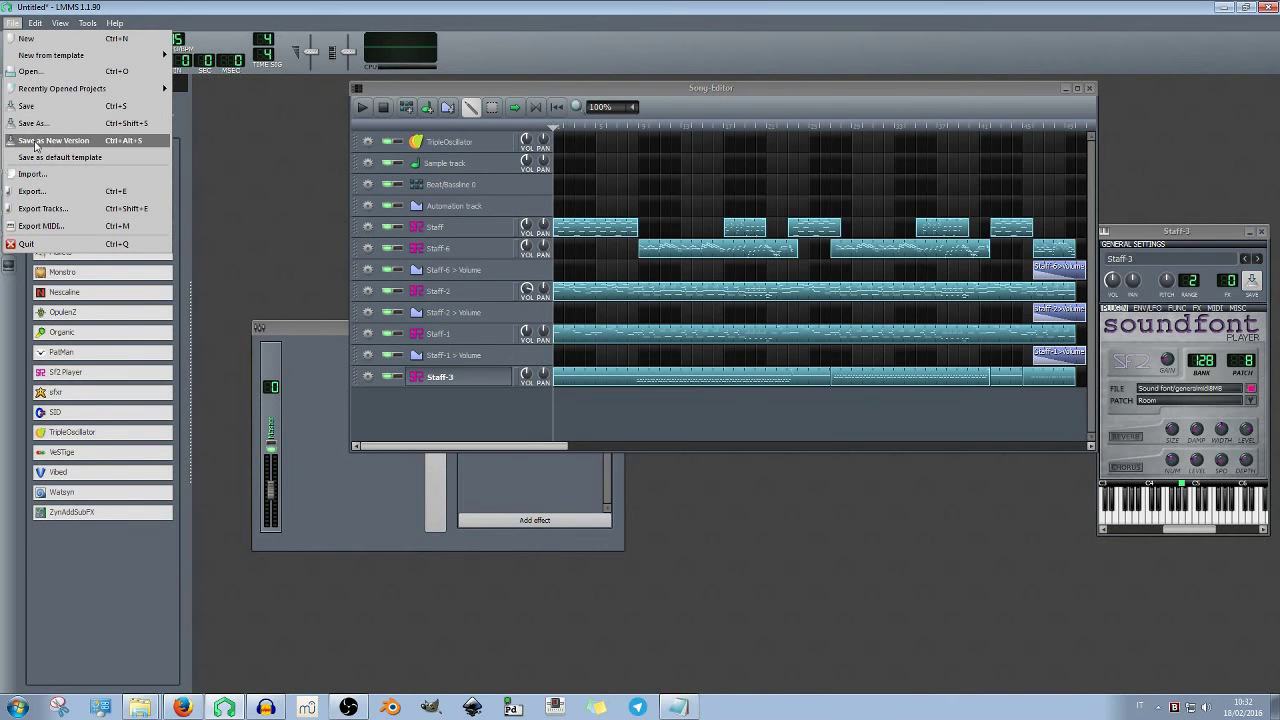
mouse_move(48, 96)
mouse_move(80, 65)
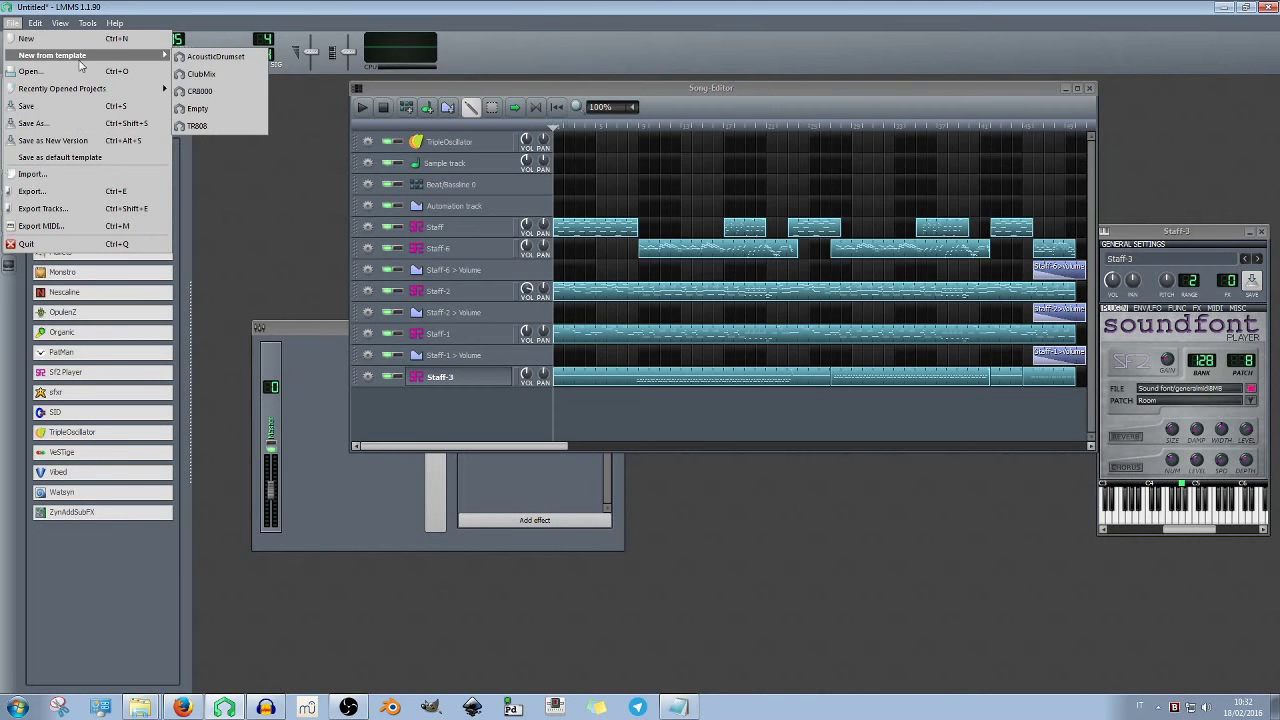
click(316, 175)
Switch to the changelog in Notepad and highlight the FX Mixer entry "Added "Remove unused channels" feature"
click(678, 707)
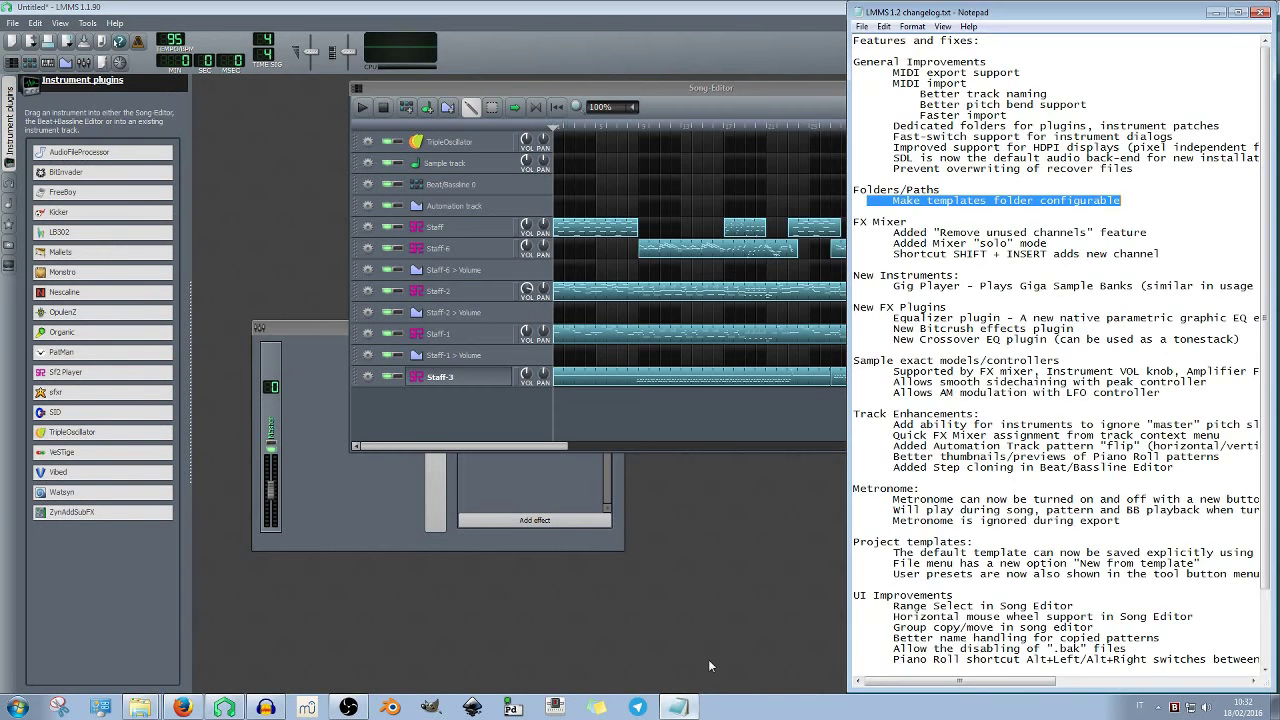
click(910, 232)
drag(1155, 232, 880, 232)
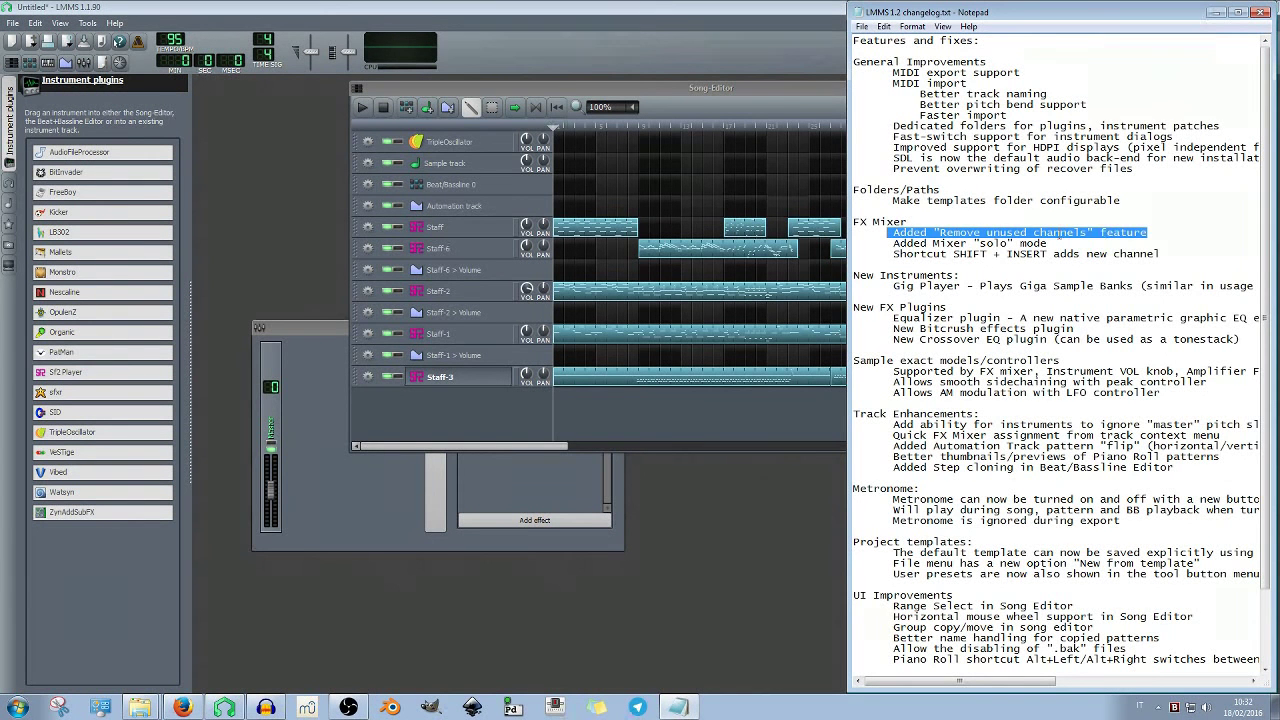
Back in LMMS, add FX mixer channels up to FX 6 and assign the Staff and Staff-6 instruments to separate channels
click(392, 487)
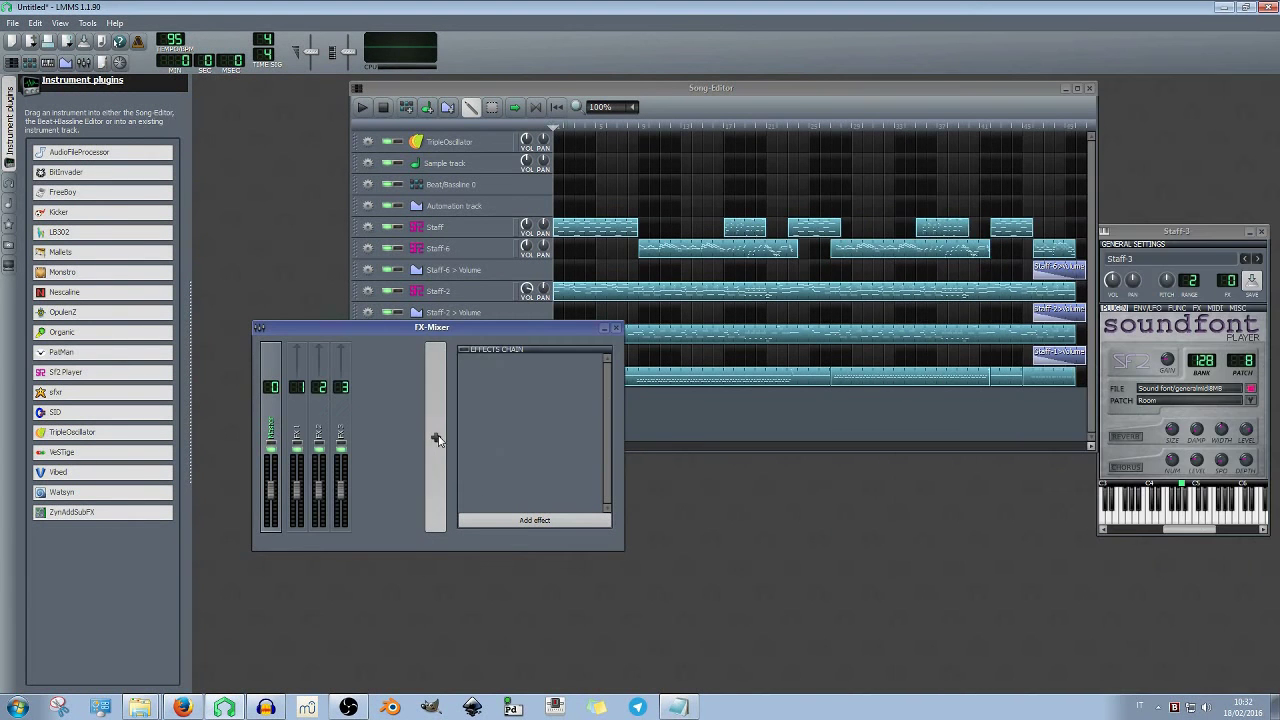
click(436, 227)
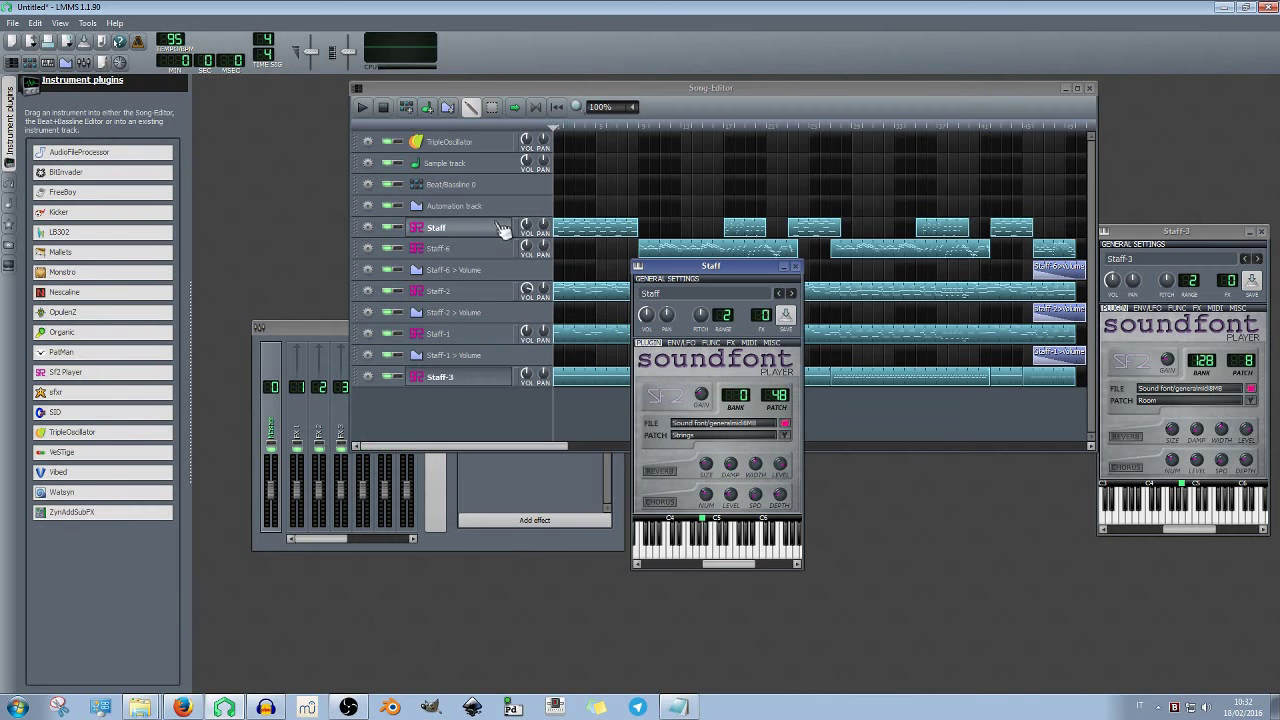
click(793, 268)
click(440, 248)
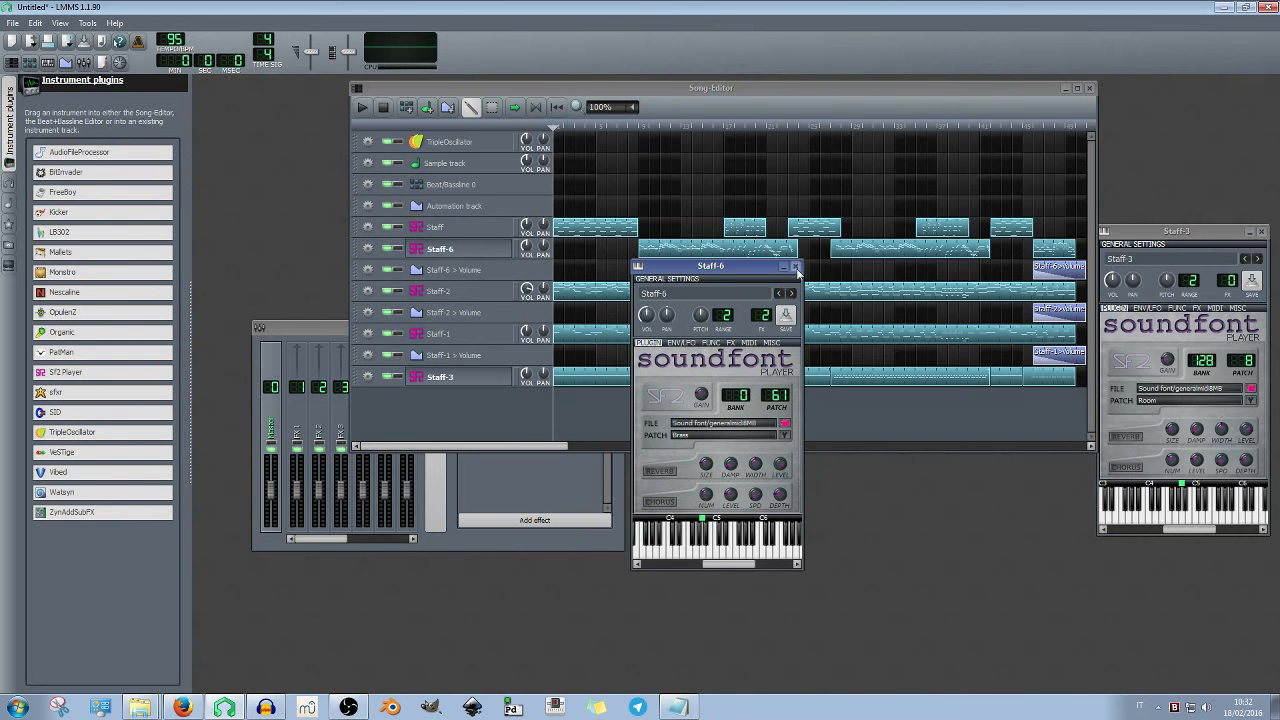
click(795, 267)
Remove the unused channels from the FX mixer
click(335, 332)
click(410, 420)
right_click(416, 425)
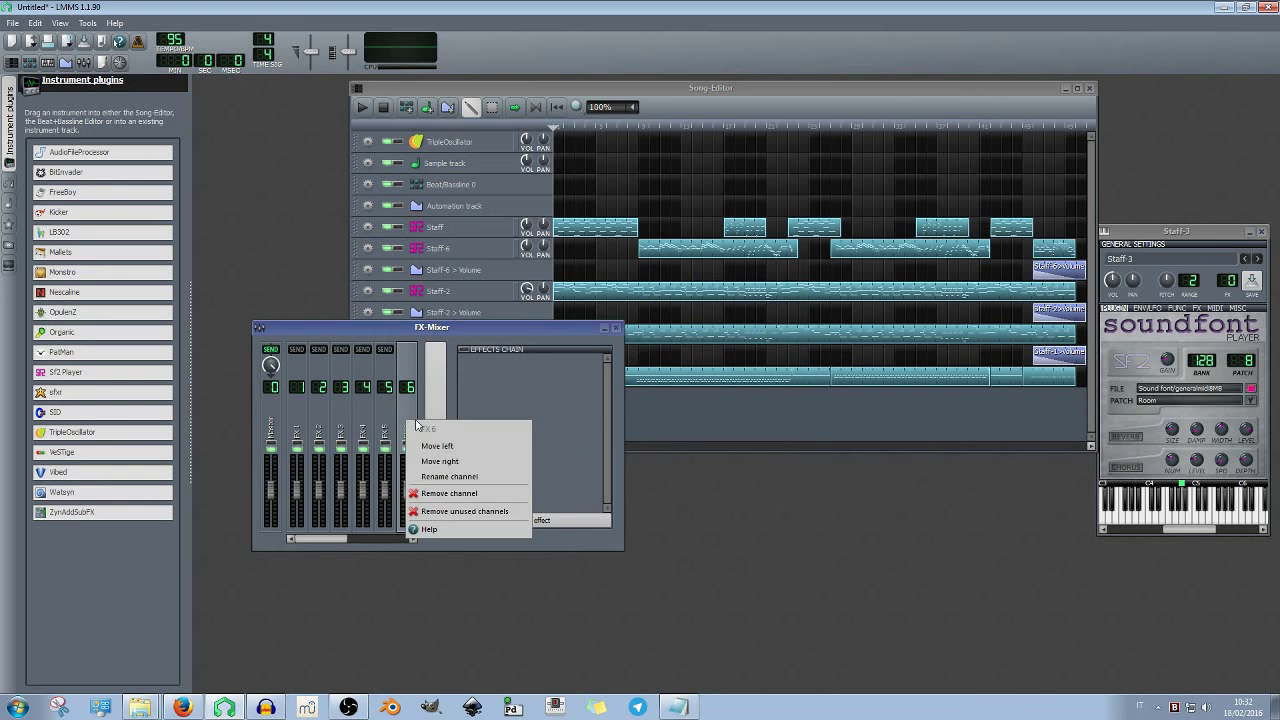
click(497, 512)
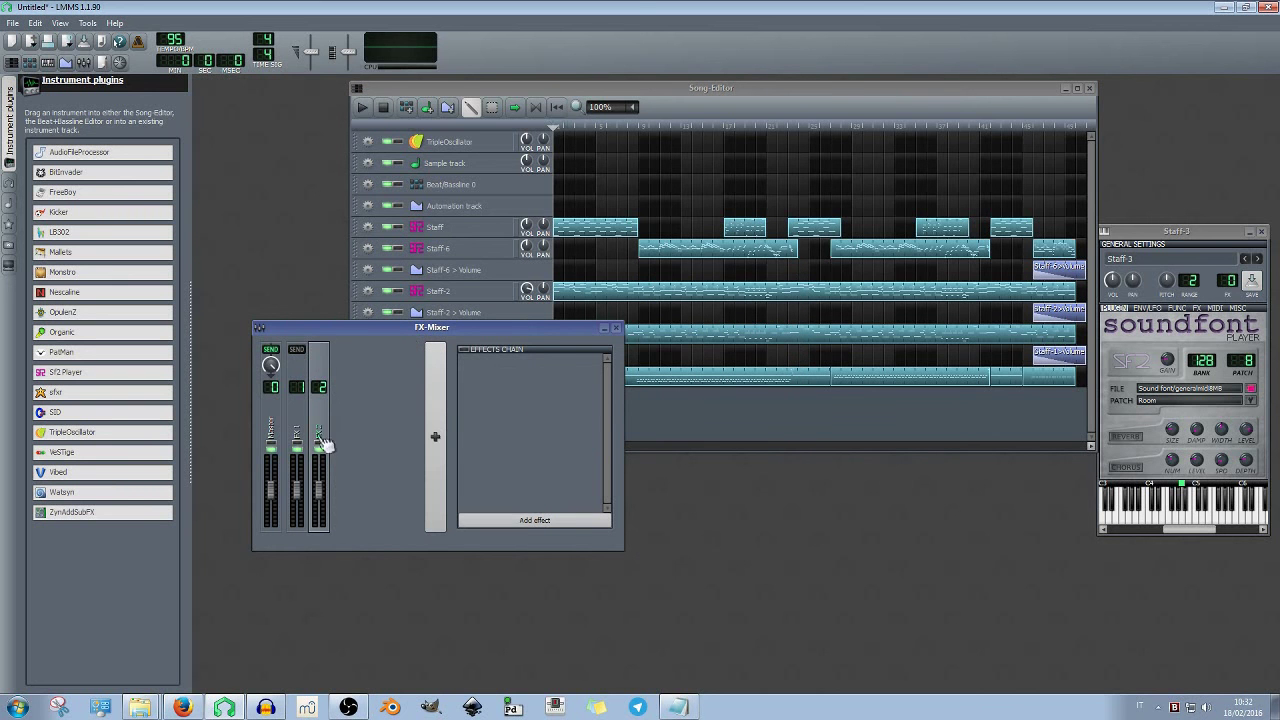
Check which FX mixer channels the Staff and Staff-6 instruments are assigned to, and close the Staff-6 window
click(458, 236)
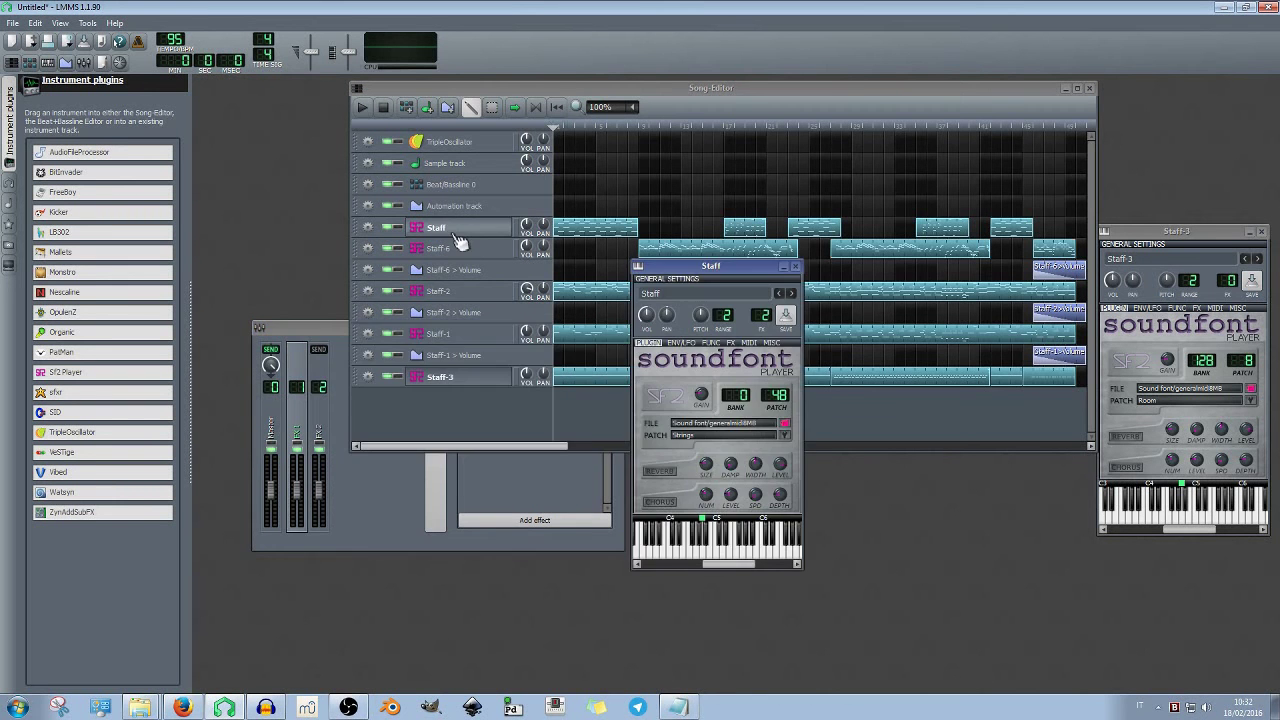
click(482, 249)
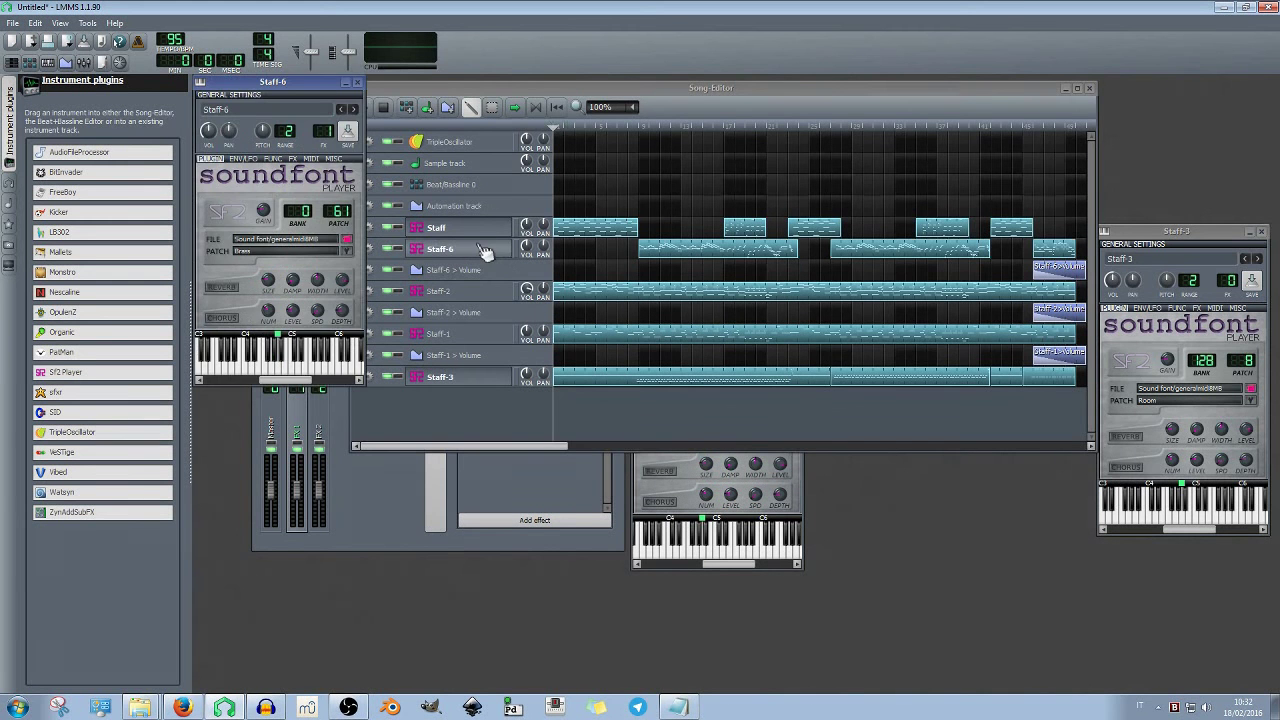
click(357, 81)
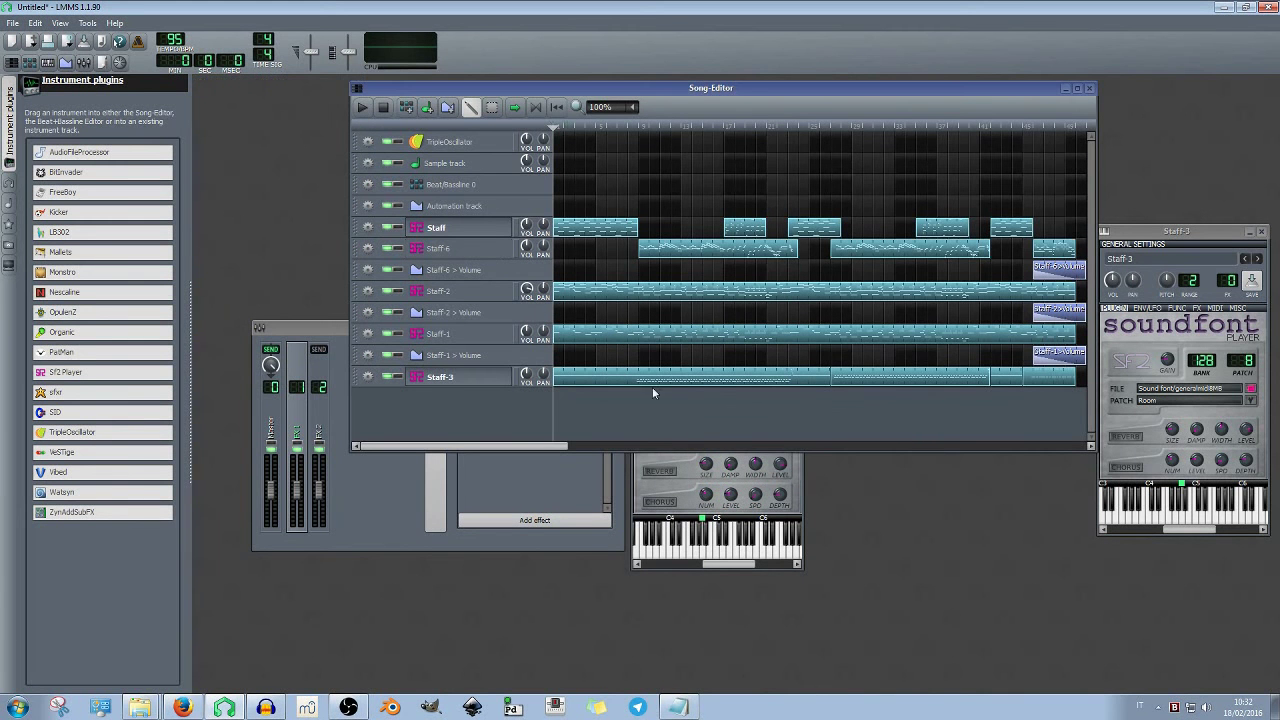
Set the FX channel of Staff and Staff-6 to 0 and remove the unused mixer channels again
click(795, 470)
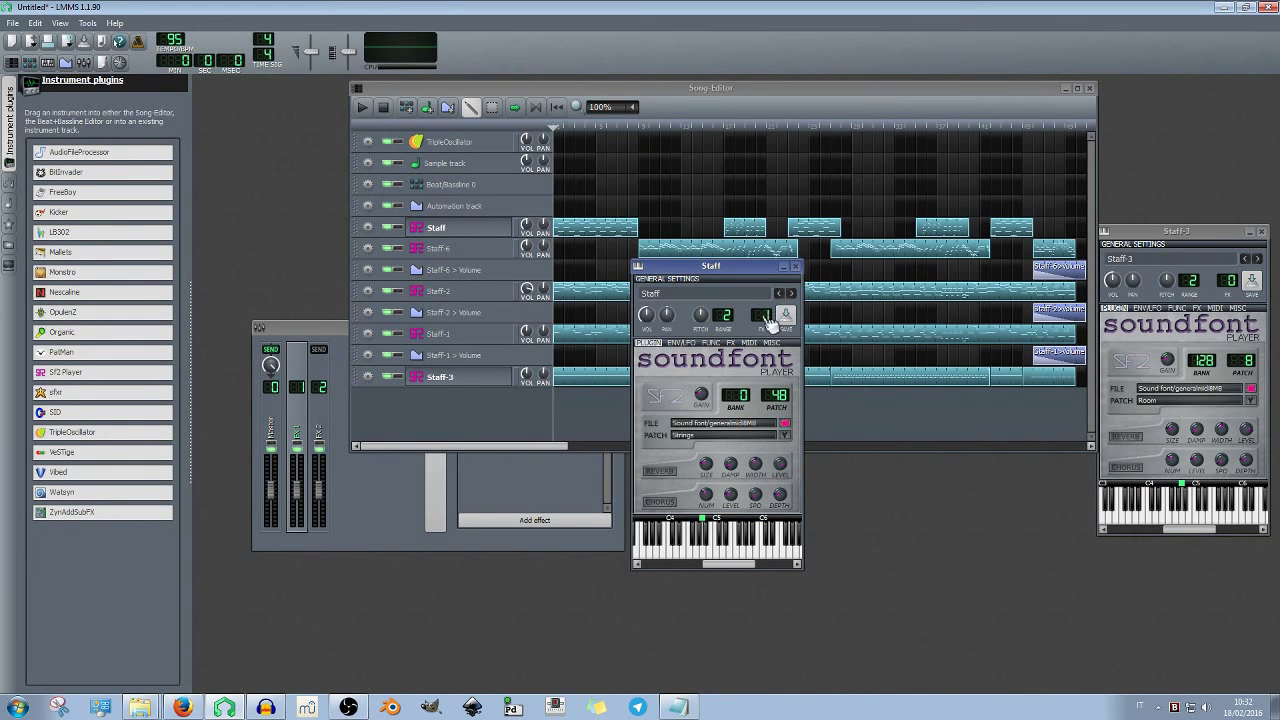
click(480, 250)
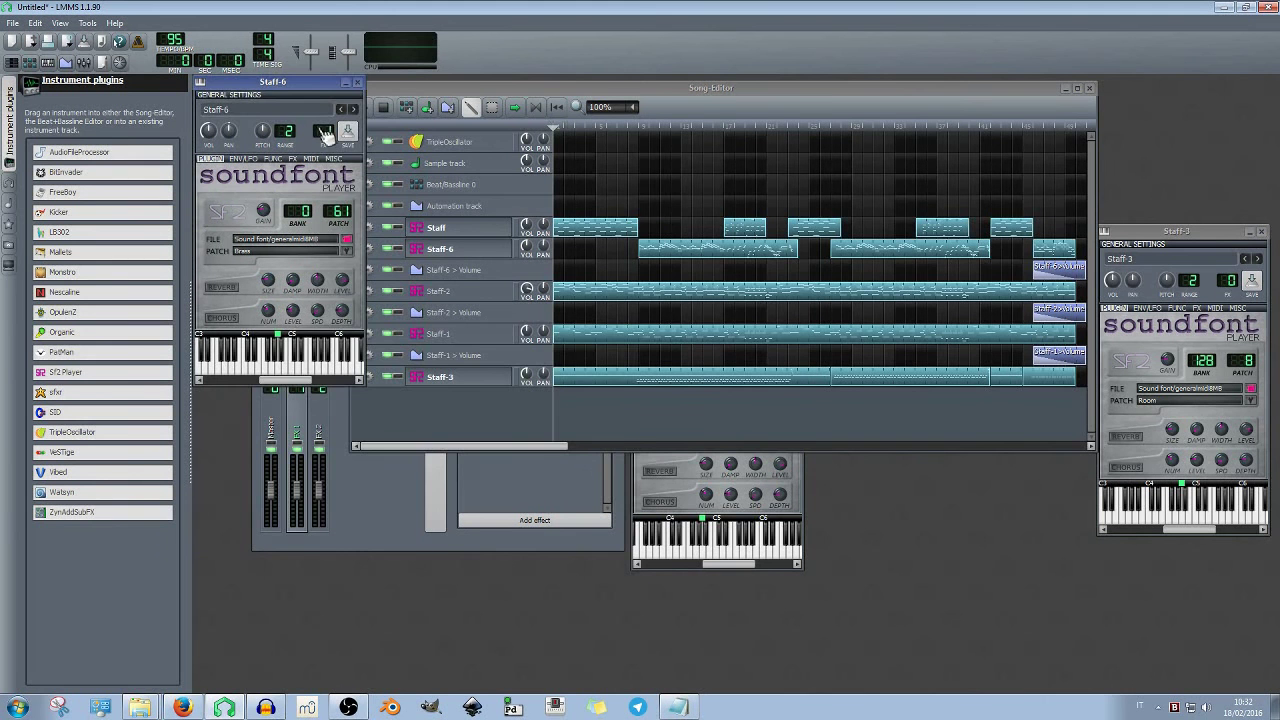
click(320, 420)
right_click(320, 418)
click(378, 506)
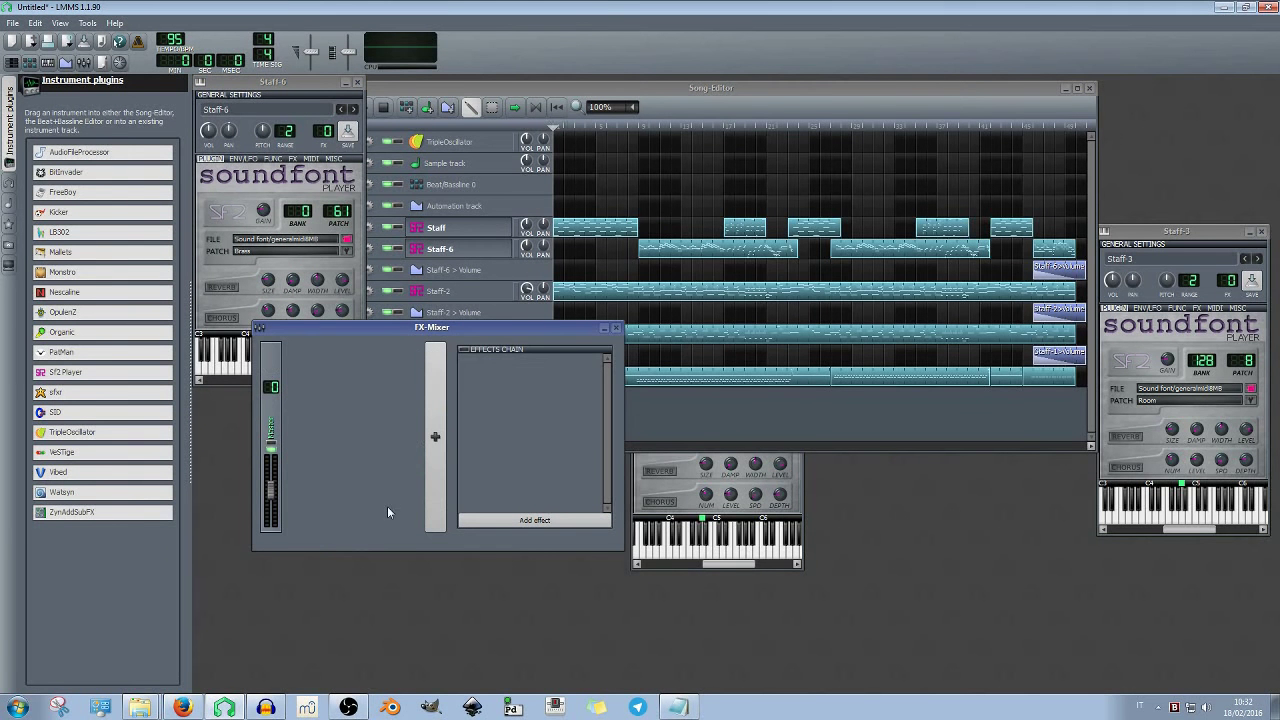
Close the Staff, Staff-6 and Staff-3 instrument windows and move the FX mixer below the song tracks
click(799, 481)
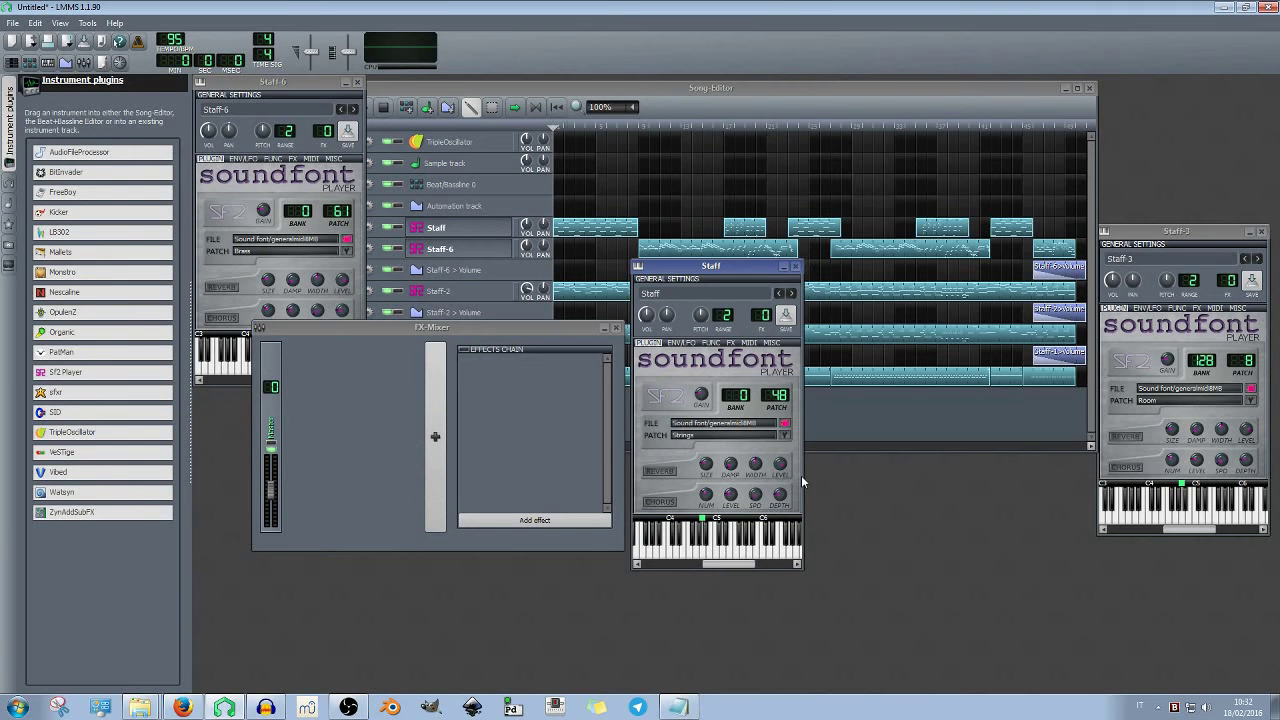
click(795, 267)
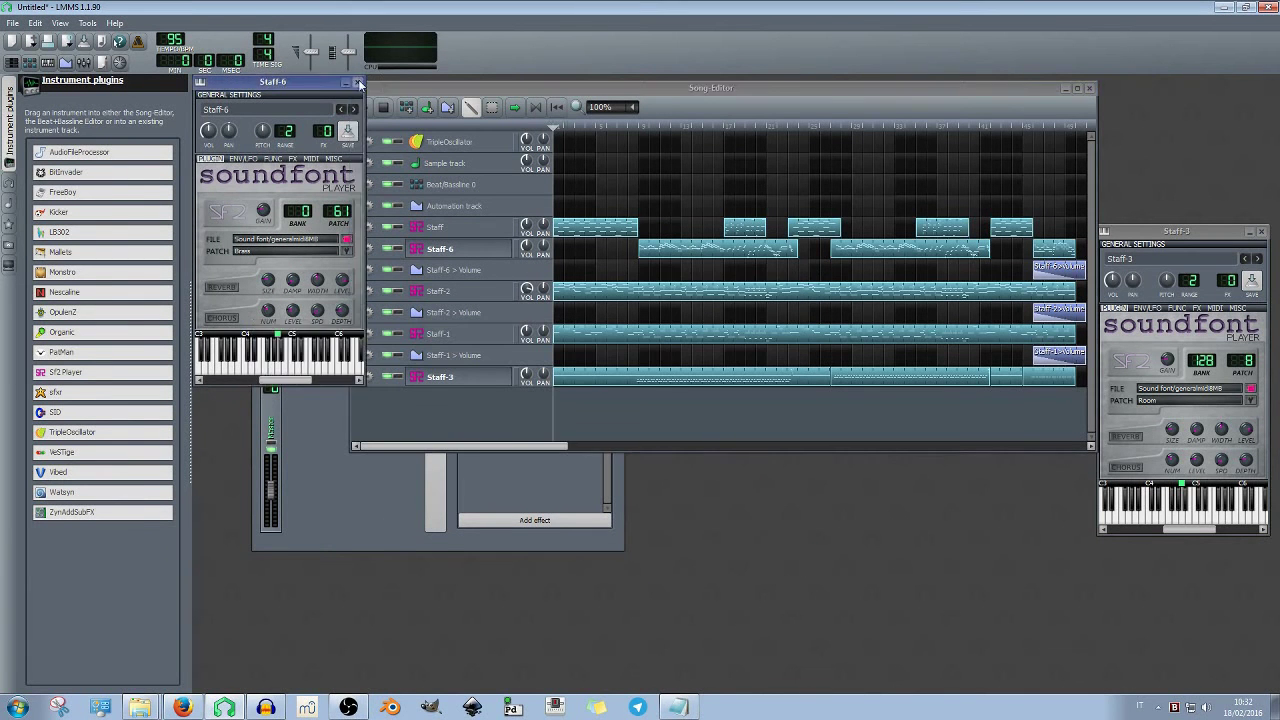
click(360, 80)
click(1263, 230)
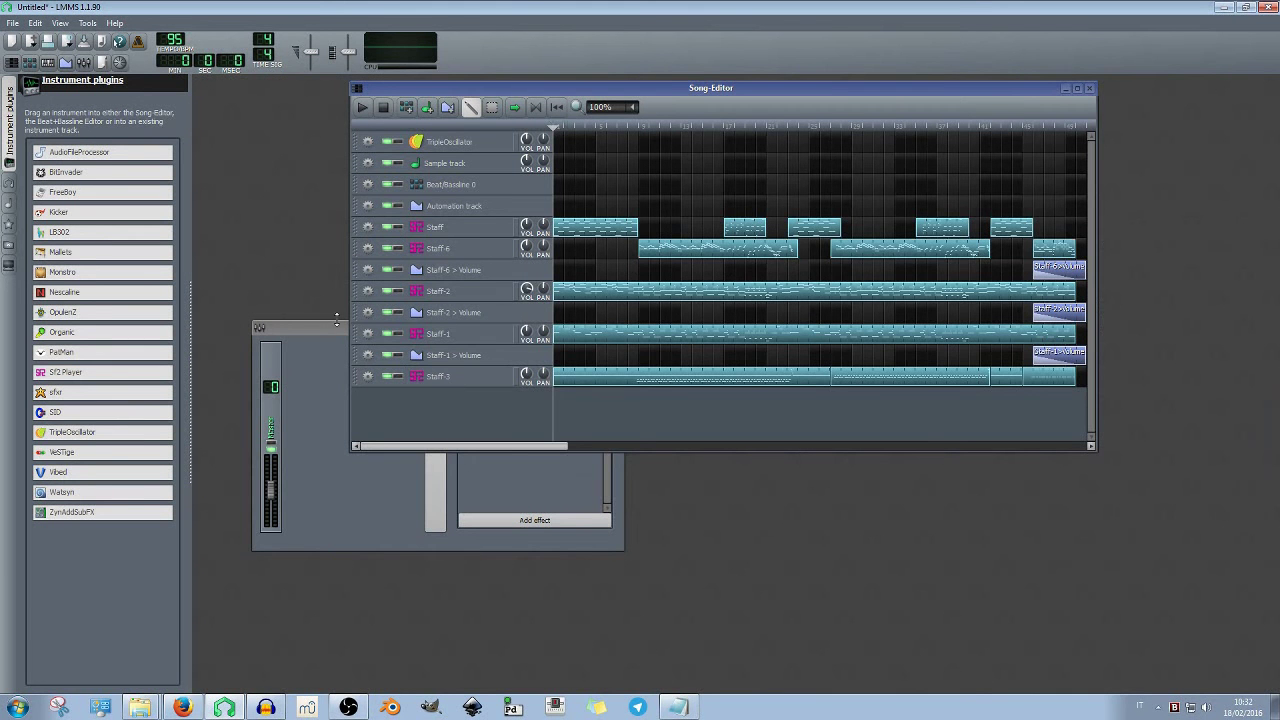
drag(316, 326, 415, 398)
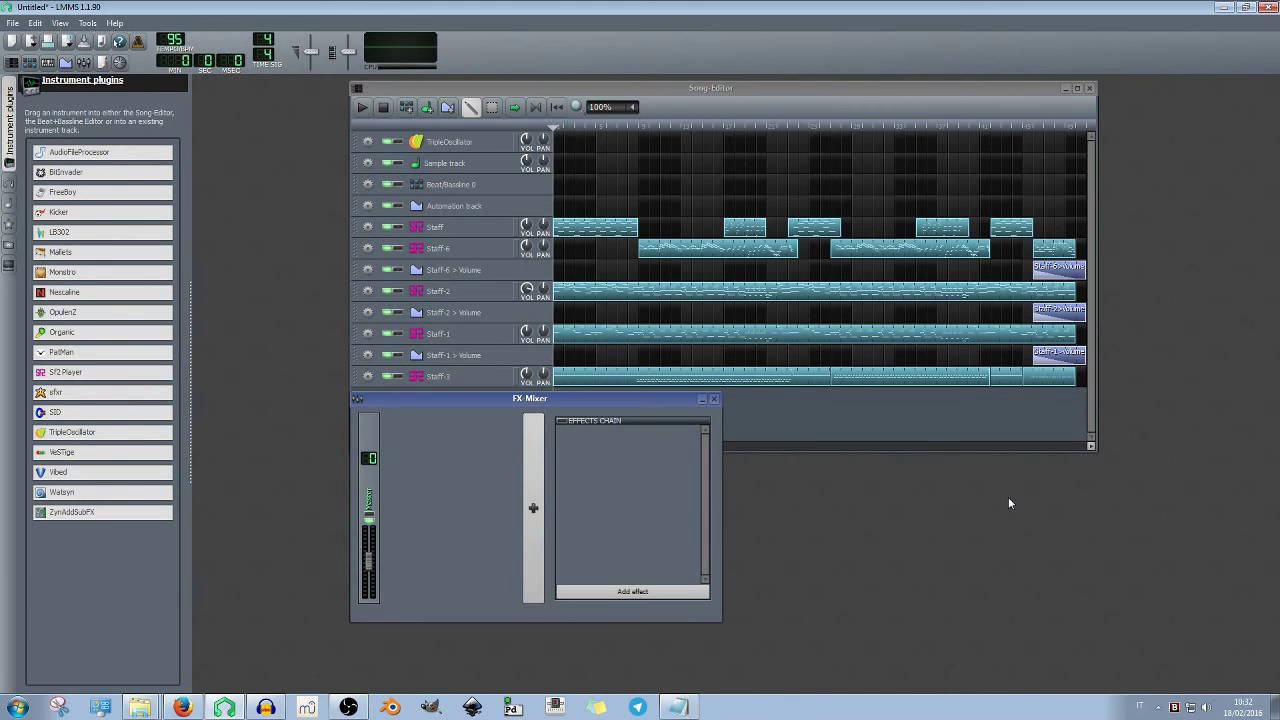
Switch to the changelog in Notepad and highlight the entry "Added Mixer "solo" mode"
click(678, 707)
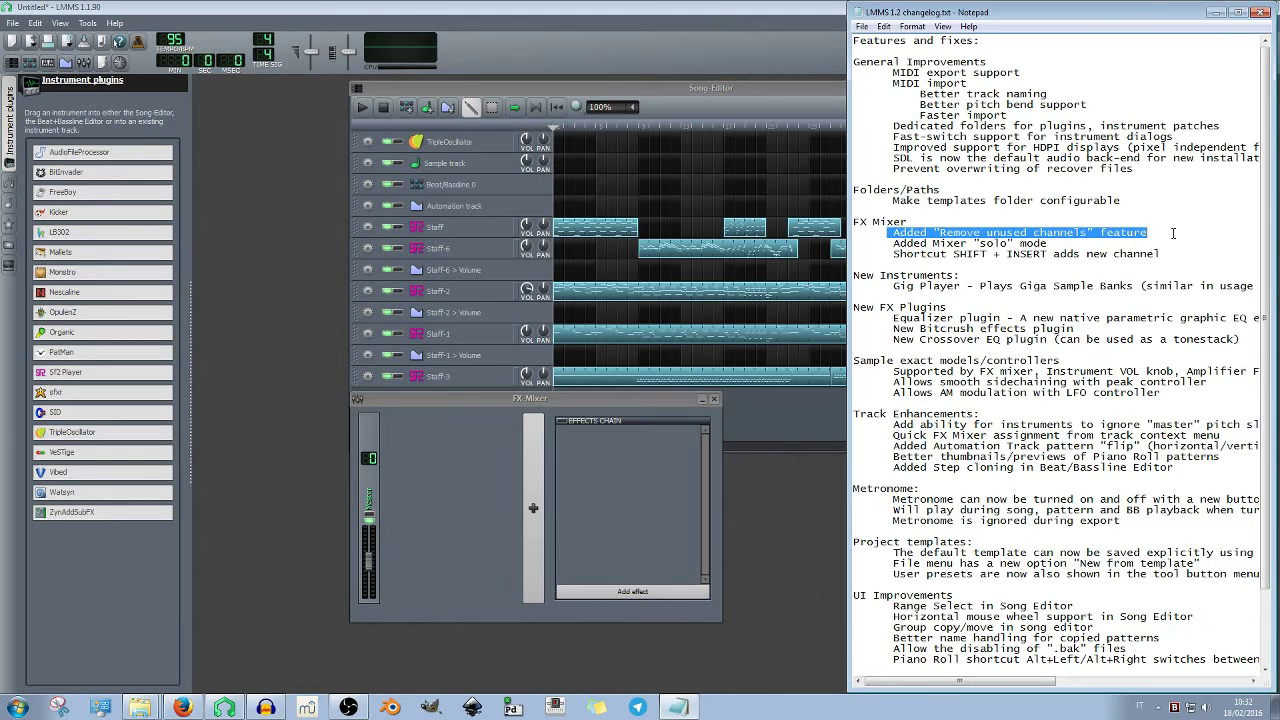
drag(1048, 243, 891, 244)
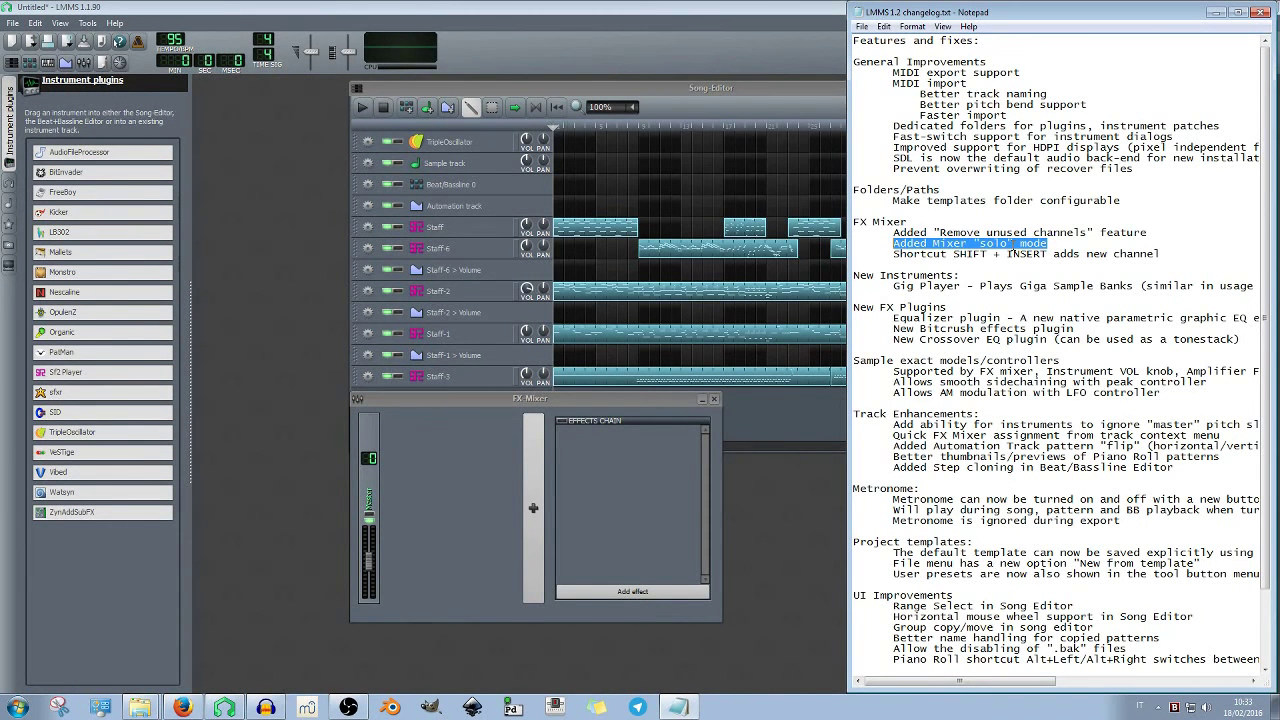
click(1013, 246)
Back in LMMS, add two FX mixer channels and assign the Staff-2 and Staff-1 instruments to mixer channels, with Staff-2 on FX 1
click(508, 399)
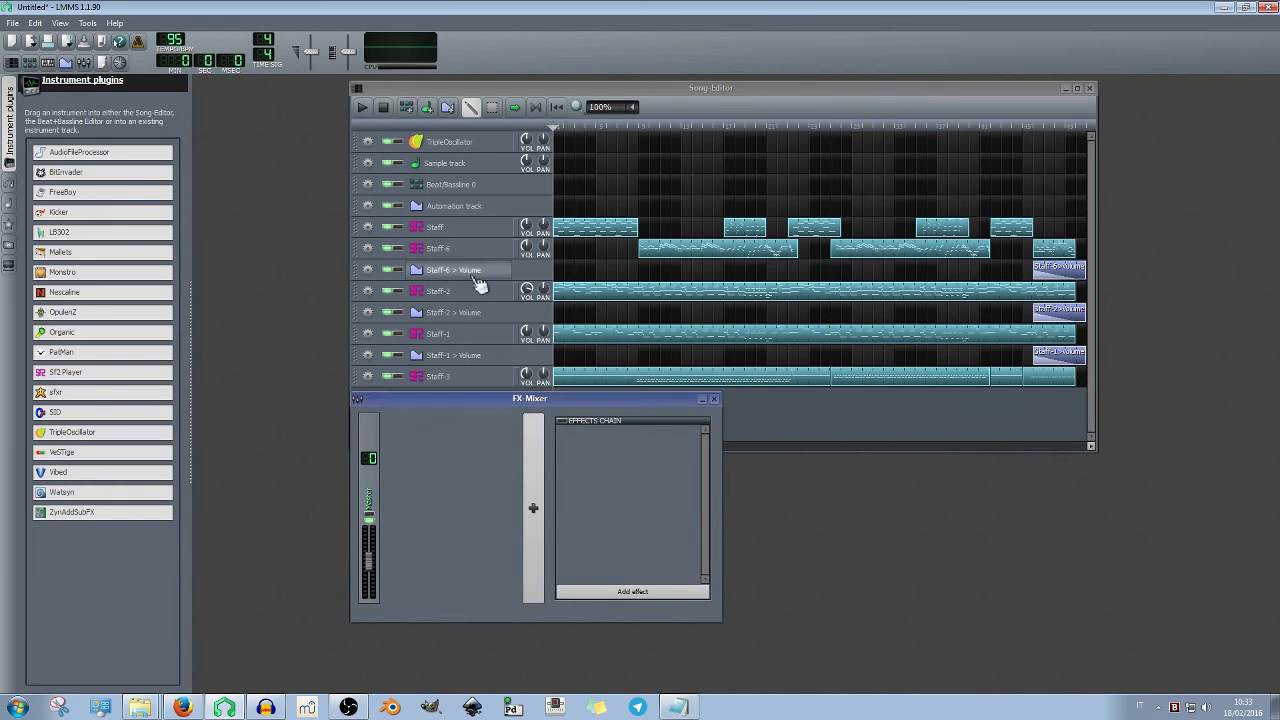
click(497, 298)
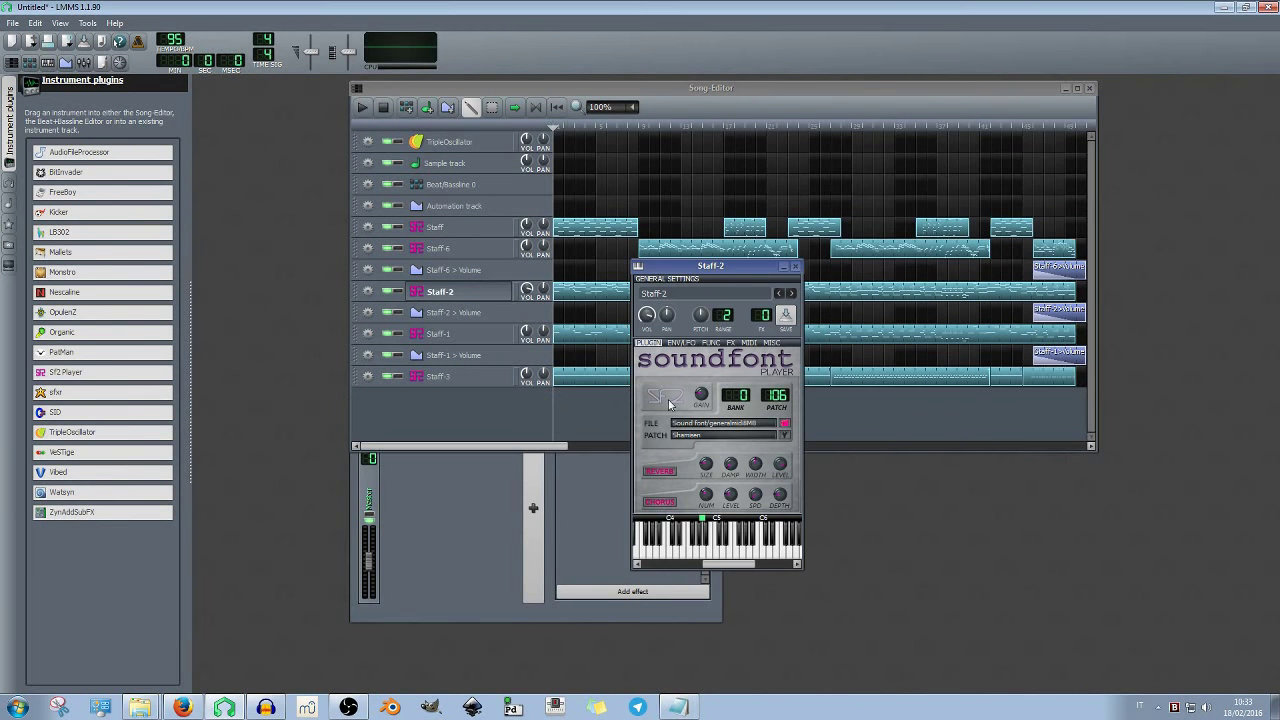
click(546, 474)
click(543, 472)
click(543, 472)
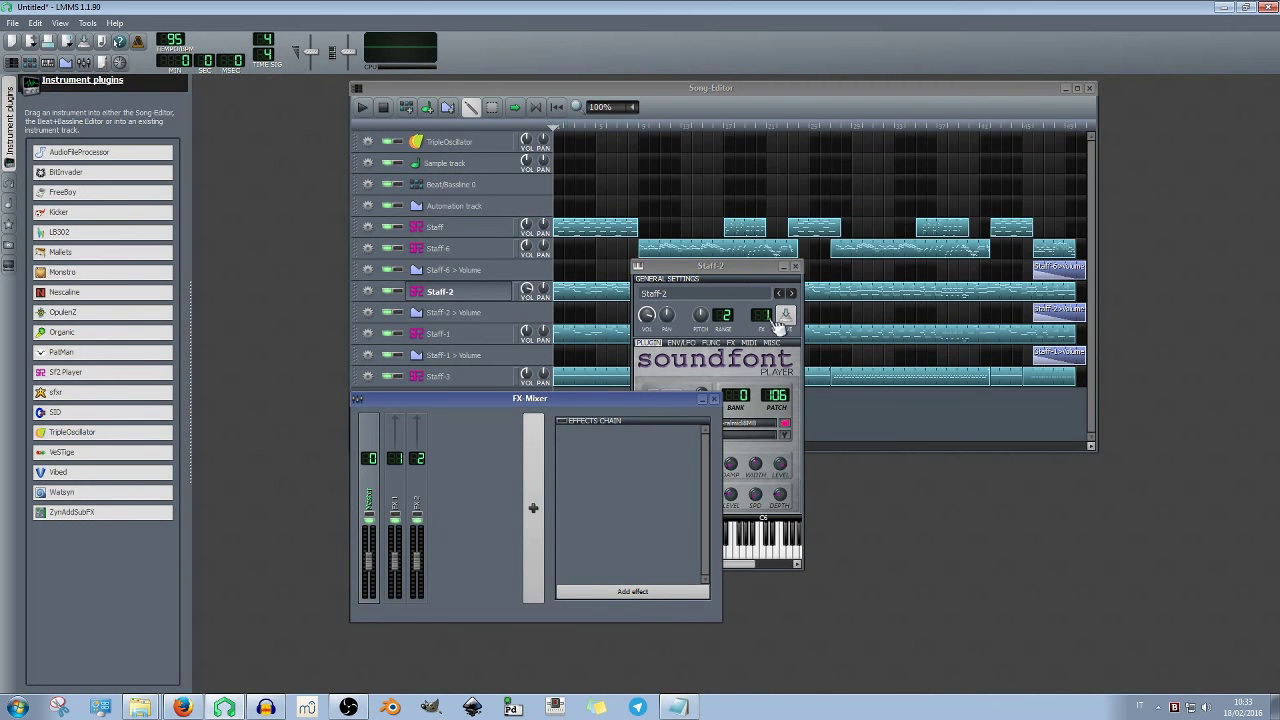
click(795, 266)
click(472, 339)
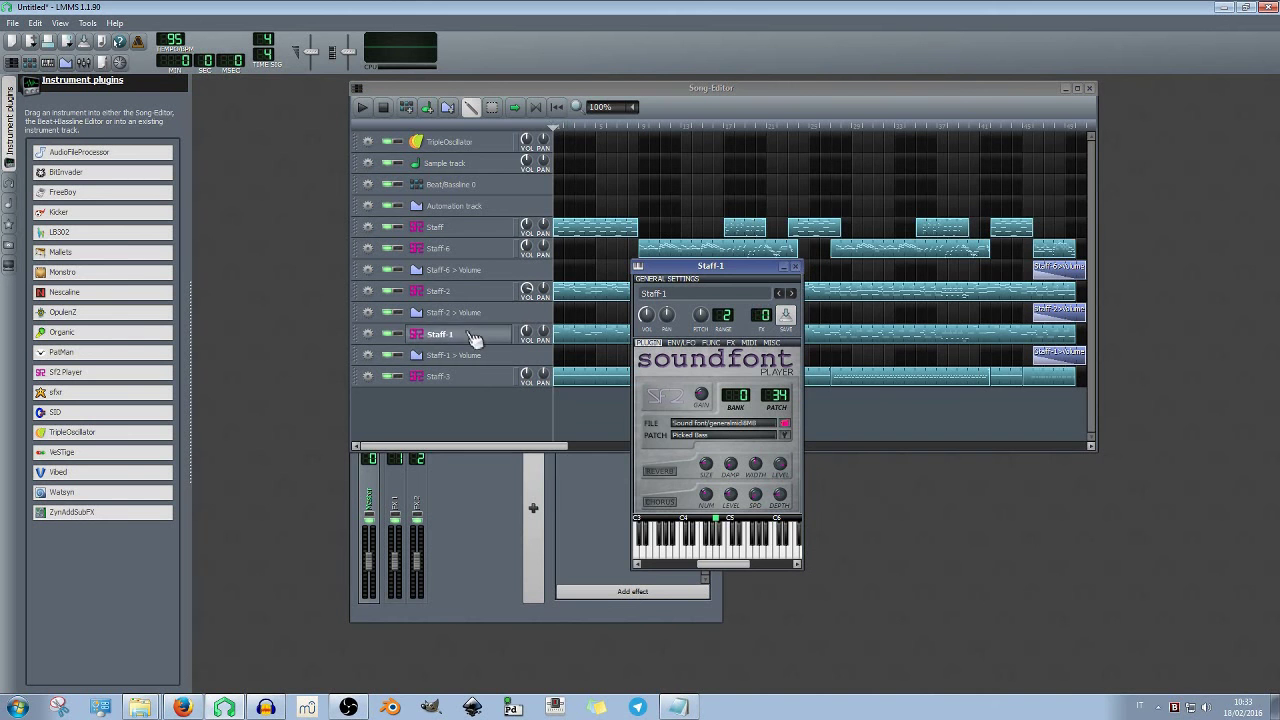
click(795, 266)
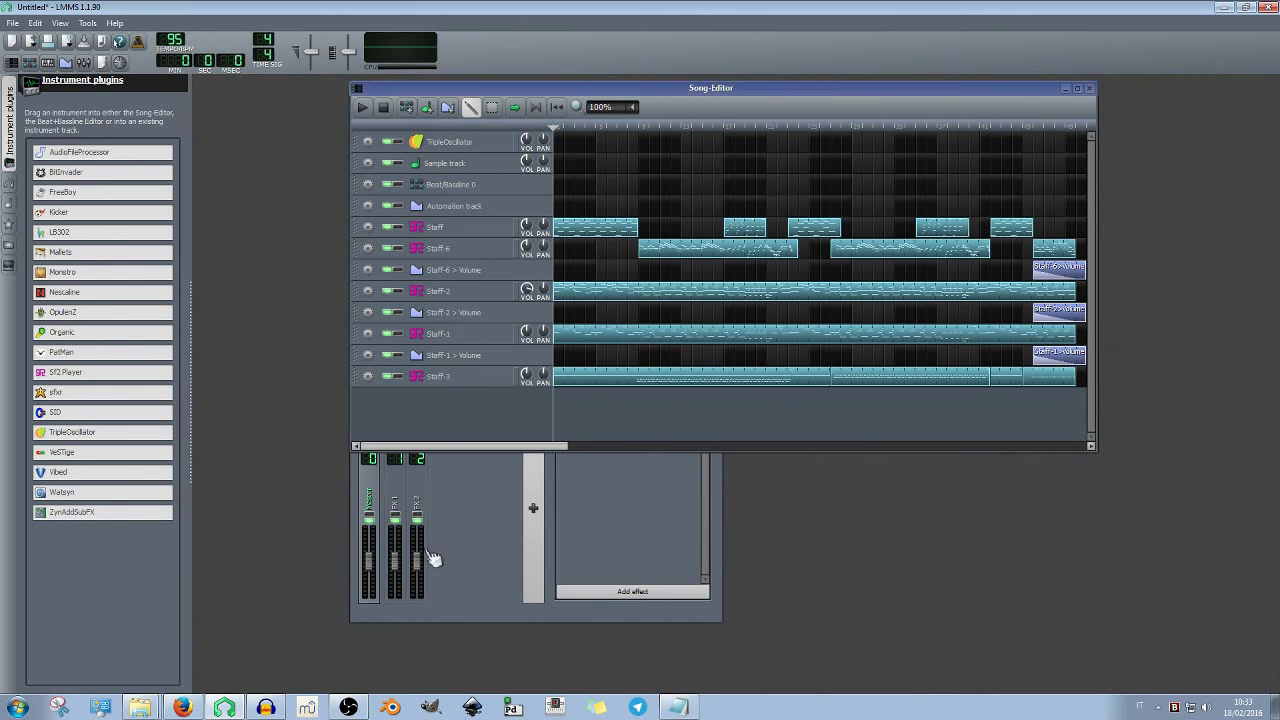
Play the song with mixer channel FX 1 soloed, then stop the playback
click(428, 551)
click(363, 108)
click(464, 493)
drag(488, 400, 473, 434)
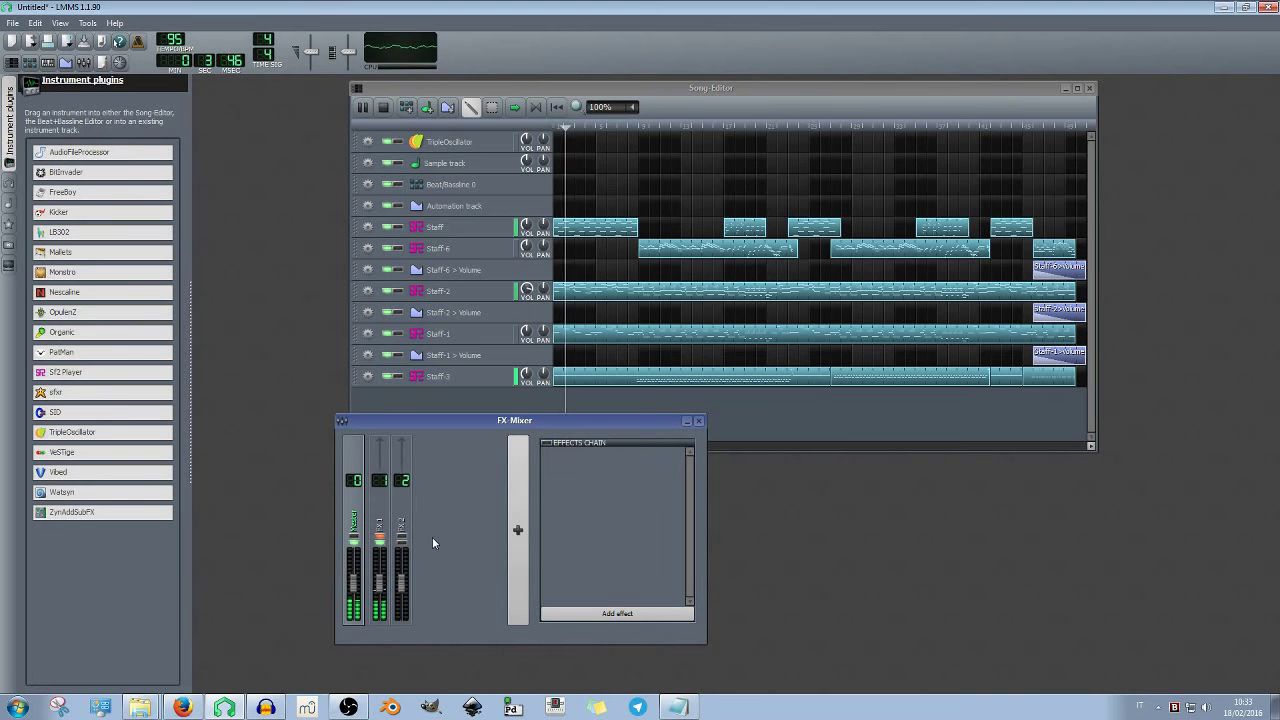
click(393, 112)
click(390, 110)
click(454, 571)
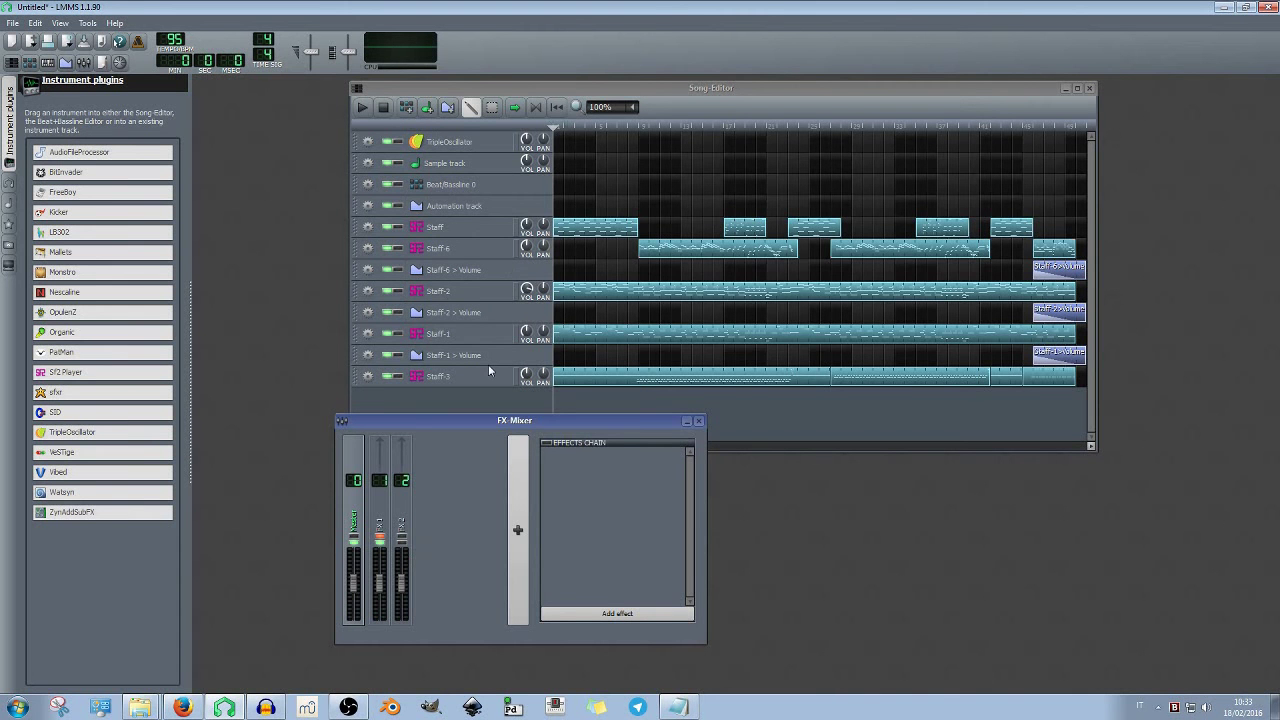
Play the song with mixer channel FX 2 soloed instead of FX 1, clear the solo, and stop the playback
click(382, 536)
click(403, 537)
click(362, 107)
click(416, 503)
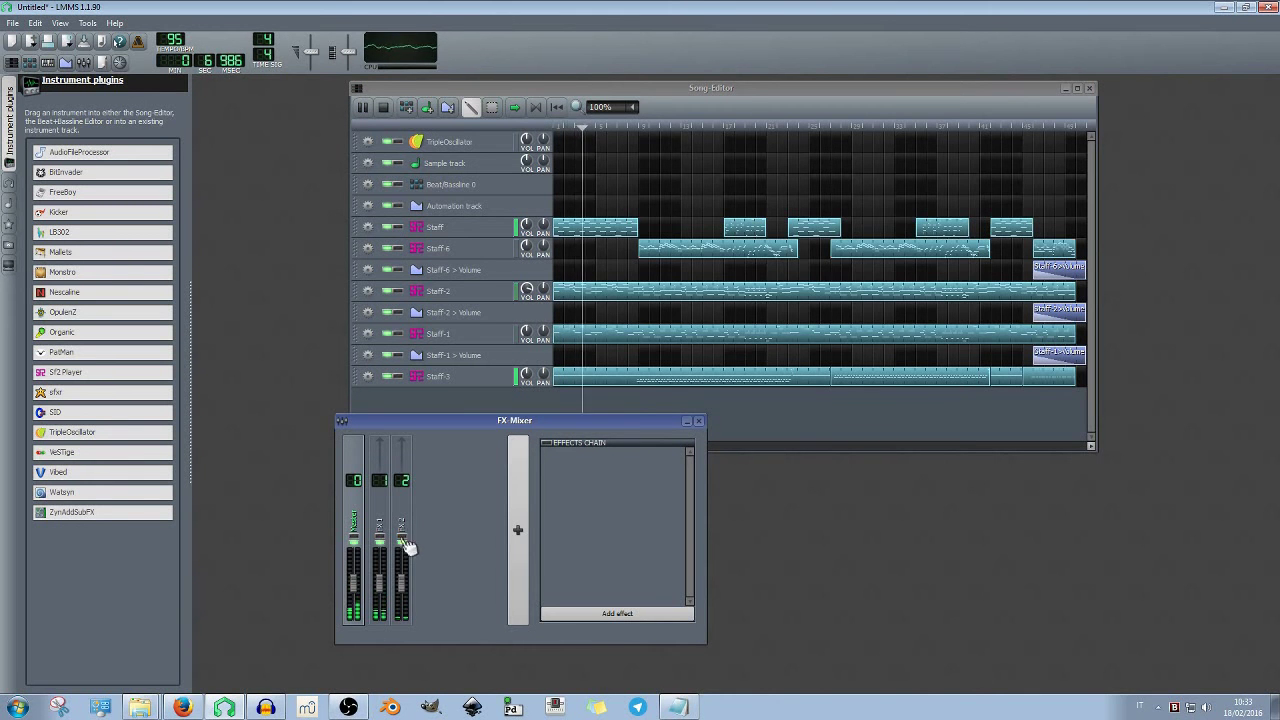
click(383, 107)
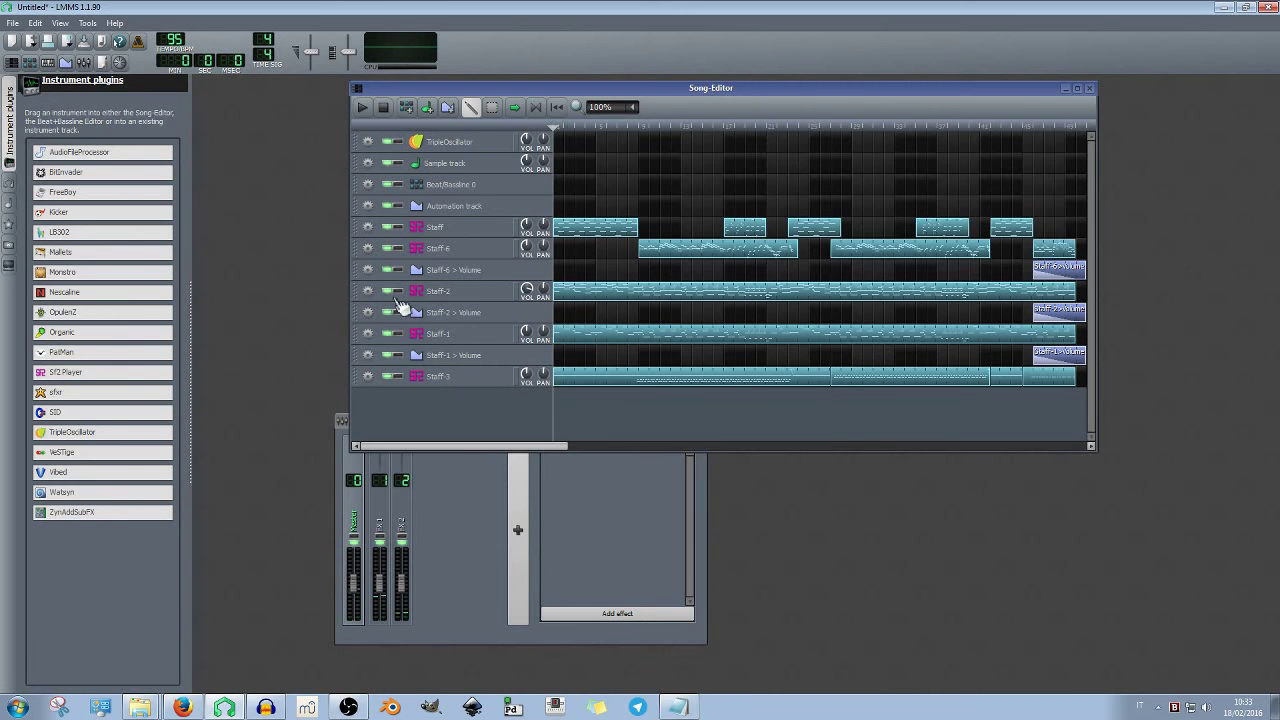
Highlight the Gig Player entry in the Notepad changelog and look for the instrument in the LMMS instrument plugins list
click(678, 707)
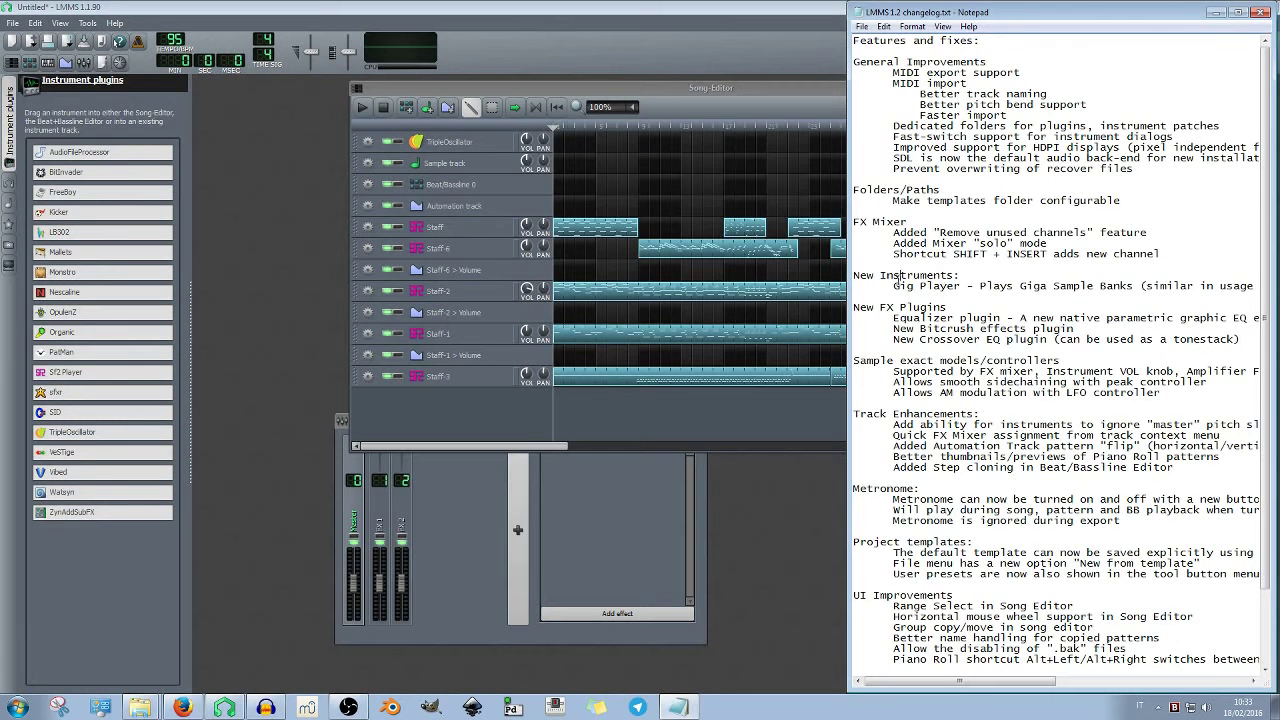
drag(892, 285, 1270, 286)
click(694, 436)
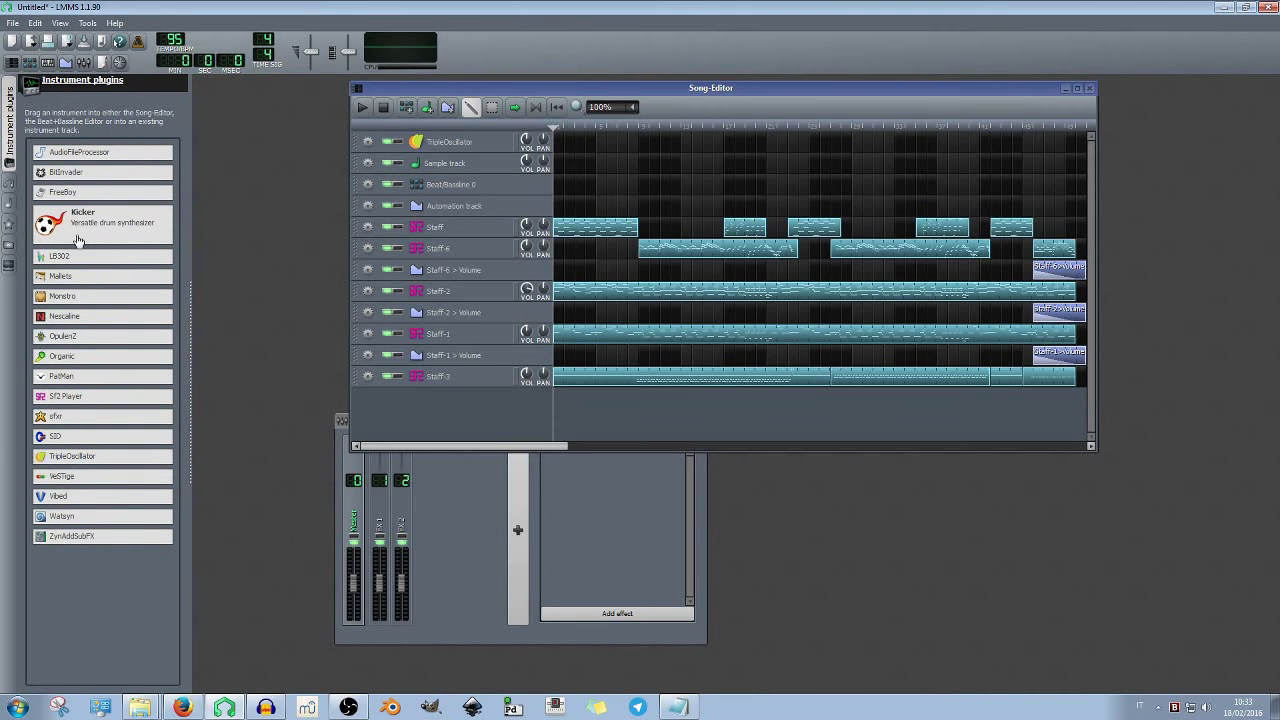
key(alt+Tab)
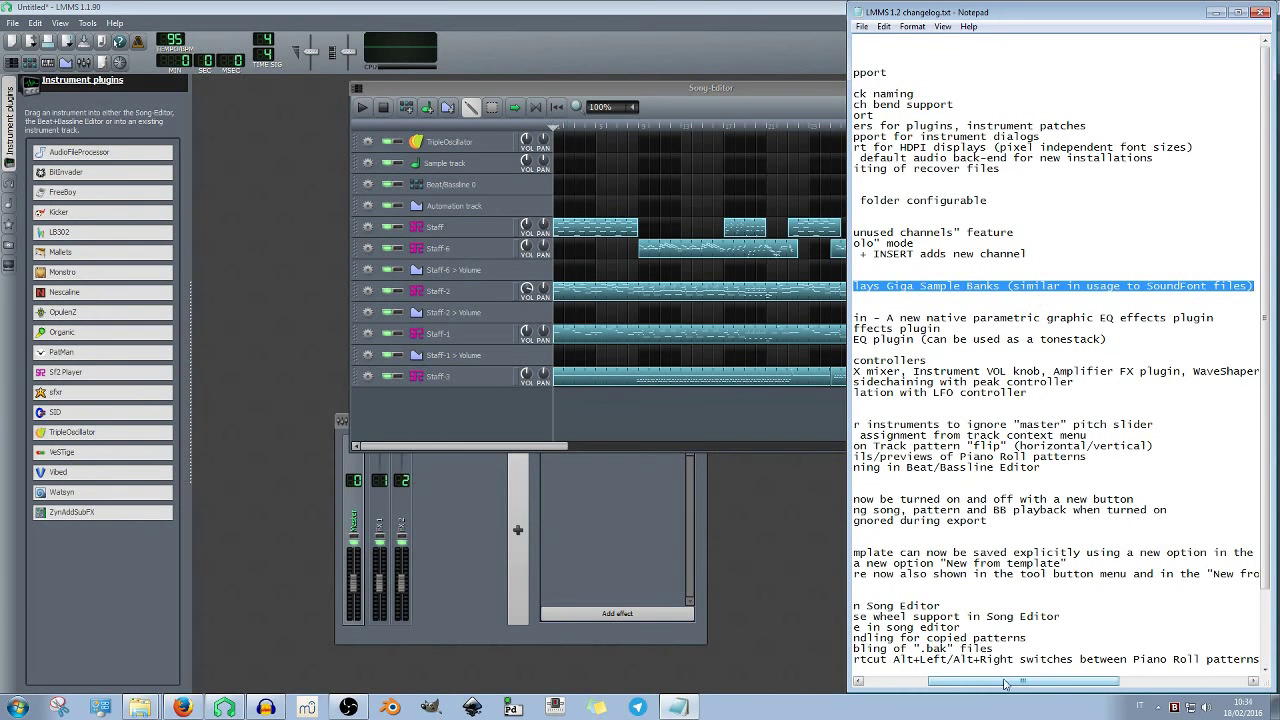
drag(1005, 683, 873, 683)
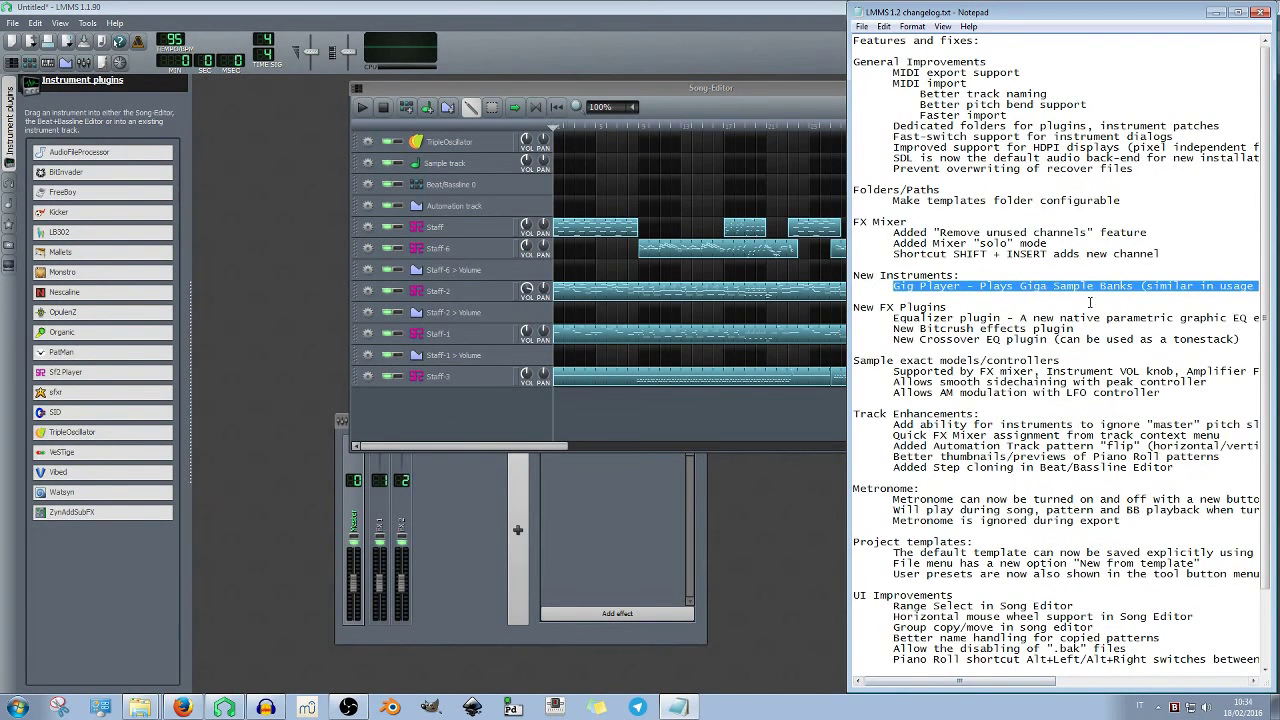
Examine the Gig Player changelog entry, highlighting the words "Plays Giga Sample Banks"
mouse_move(1016, 285)
mouse_down()
mouse_move(1103, 286)
mouse_move(1013, 286)
mouse_up()
click(1132, 285)
click(1029, 296)
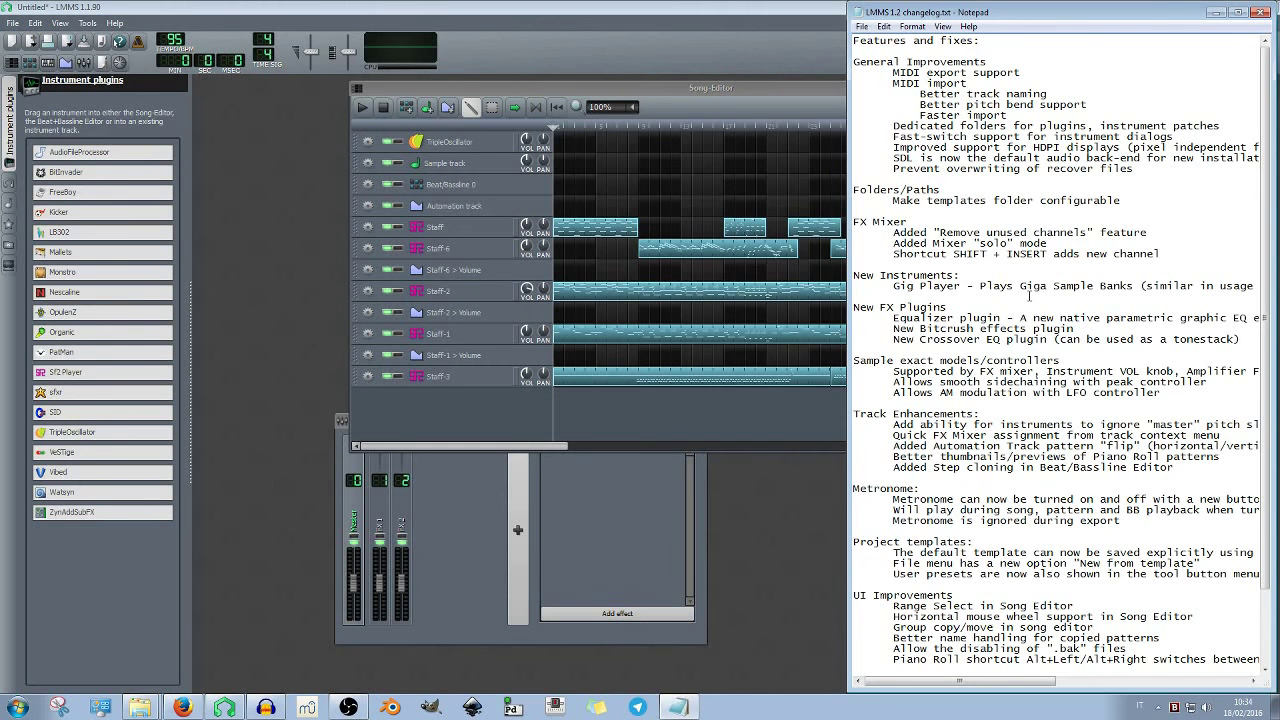
drag(994, 286, 1140, 286)
click(1134, 286)
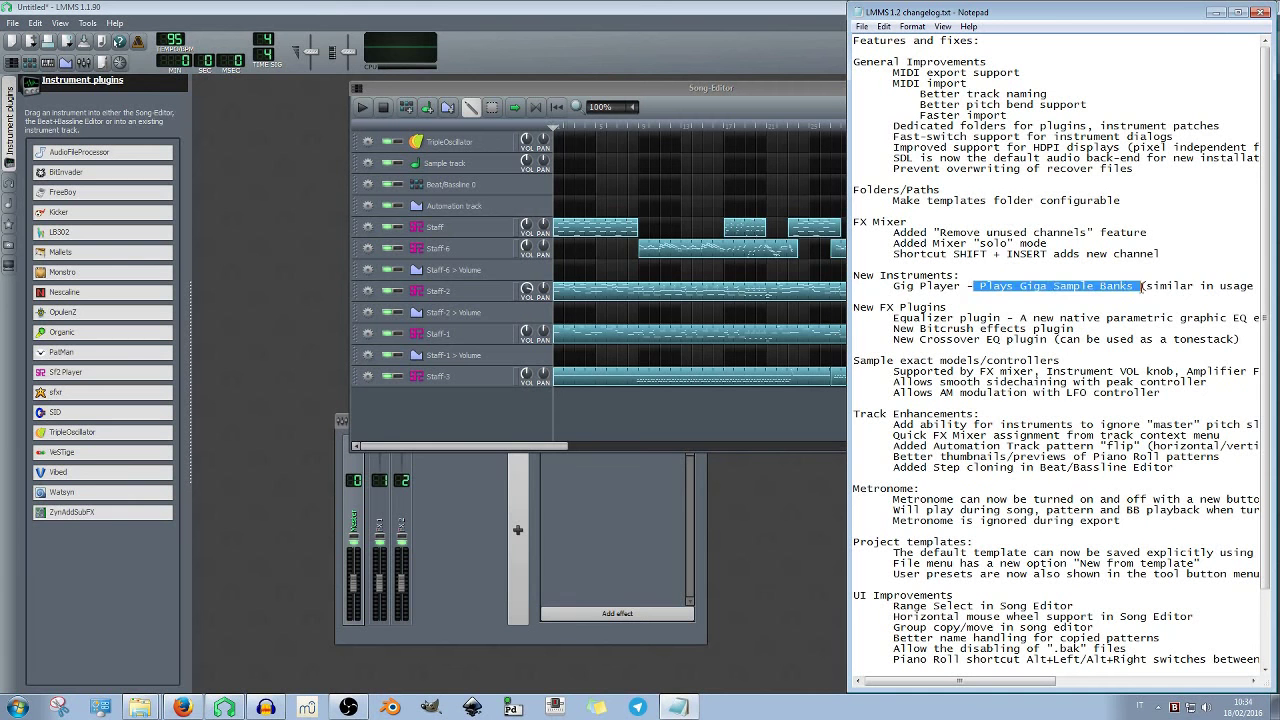
click(1002, 286)
drag(869, 291, 1140, 288)
click(1040, 286)
click(1075, 288)
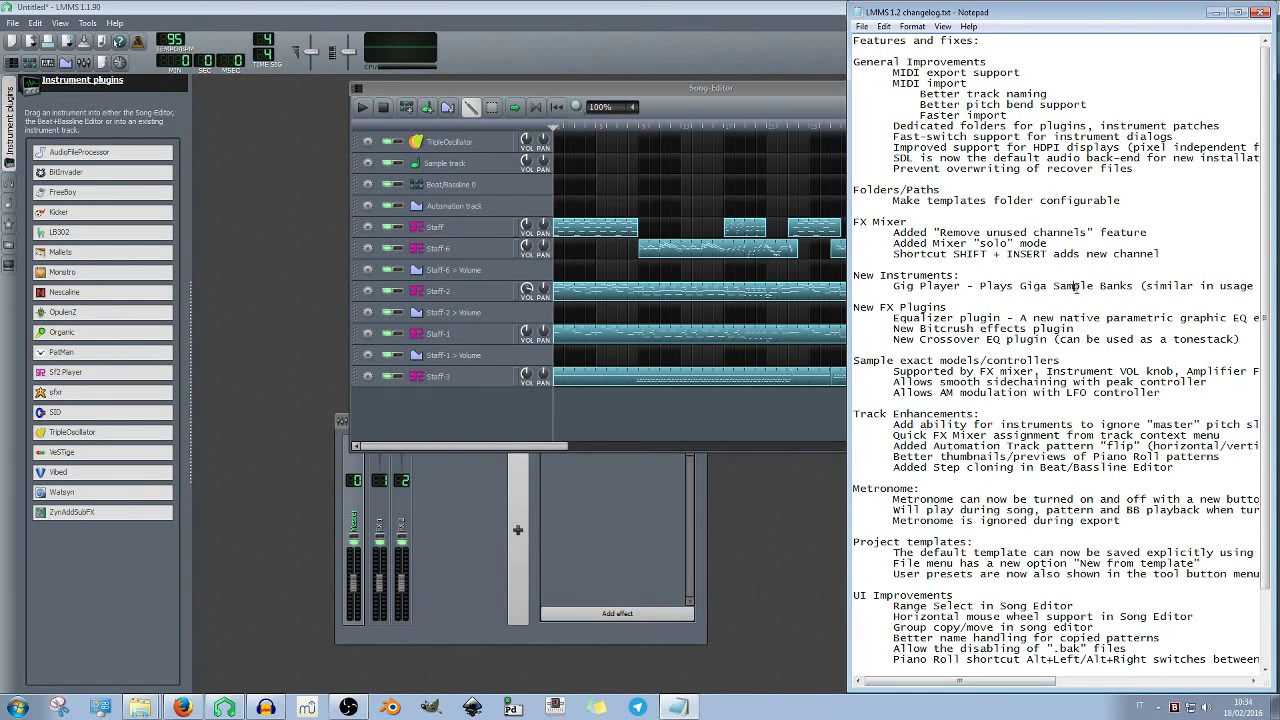
drag(1040, 286, 1013, 287)
click(1037, 285)
Highlight the Equalizer plugin entry under "New FX Plugins" in the changelog
scroll(975, 517, down, 2)
scroll(926, 317, up, 2)
drag(893, 318, 1262, 318)
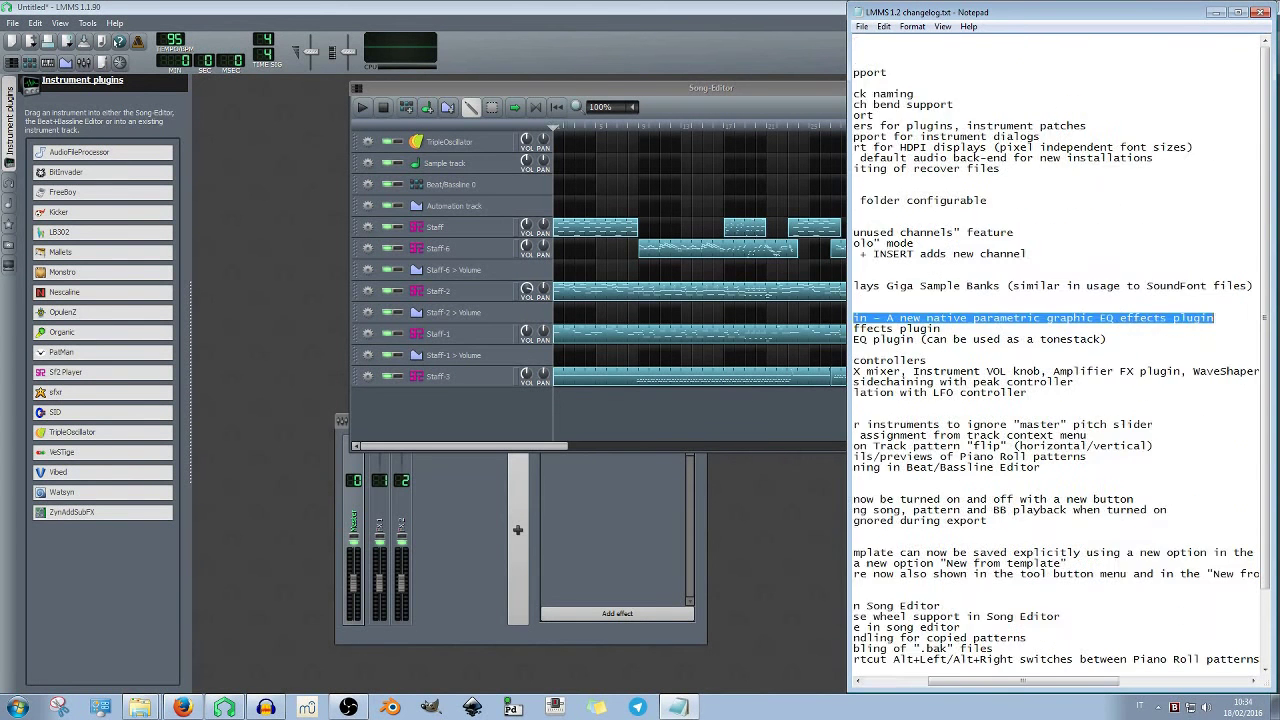
Back in LMMS, start adding an effect to the Master mixer channel and examine the descriptions of the available native effects
click(599, 487)
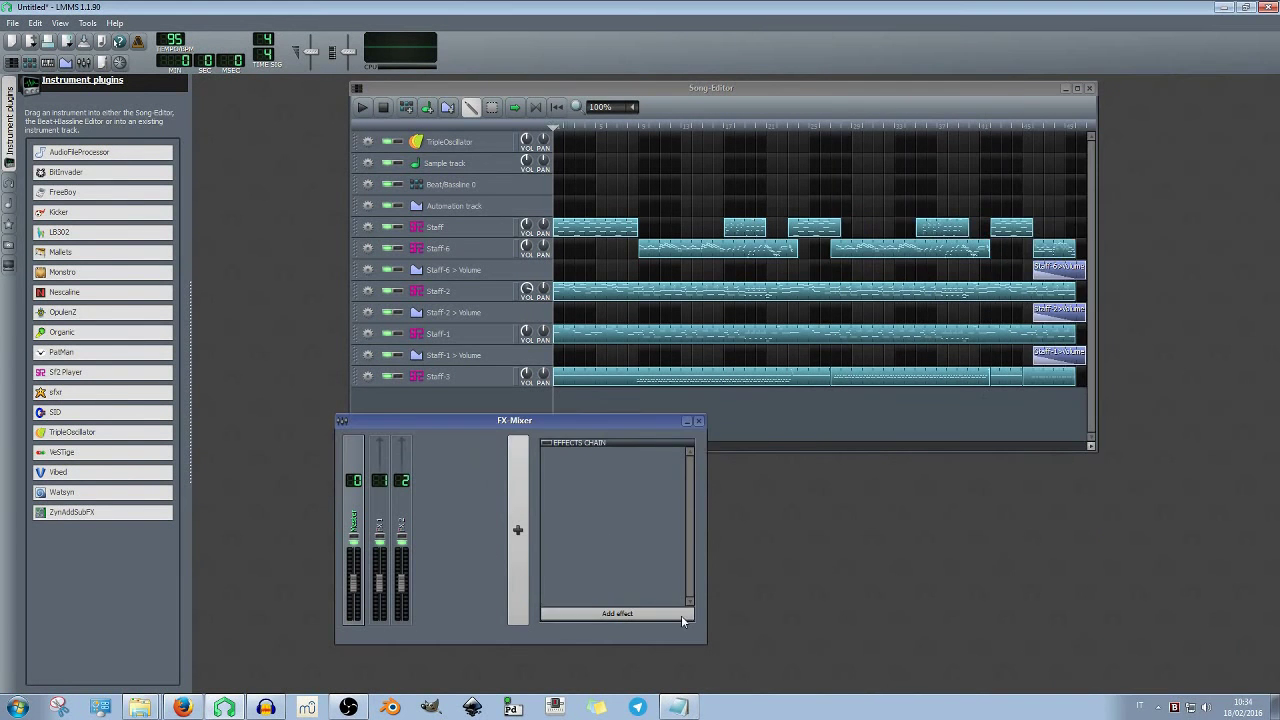
click(655, 616)
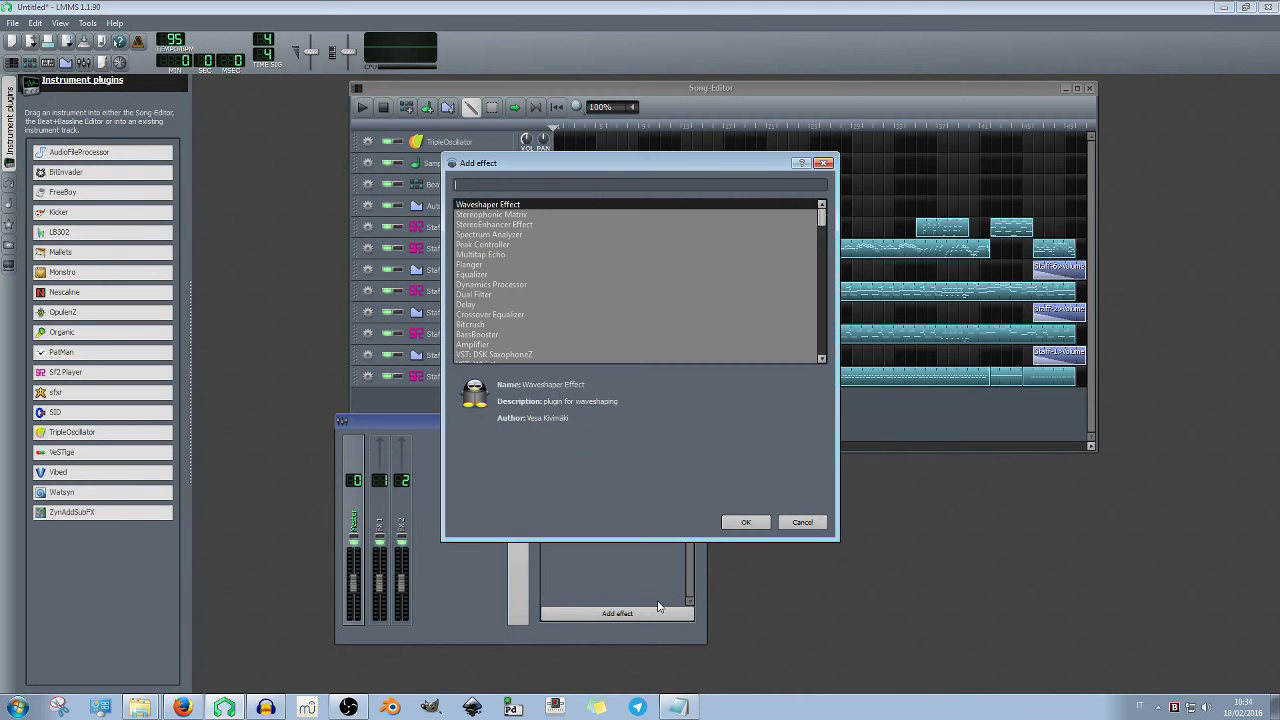
click(504, 213)
click(501, 224)
click(496, 243)
scroll(491, 260, down, 1)
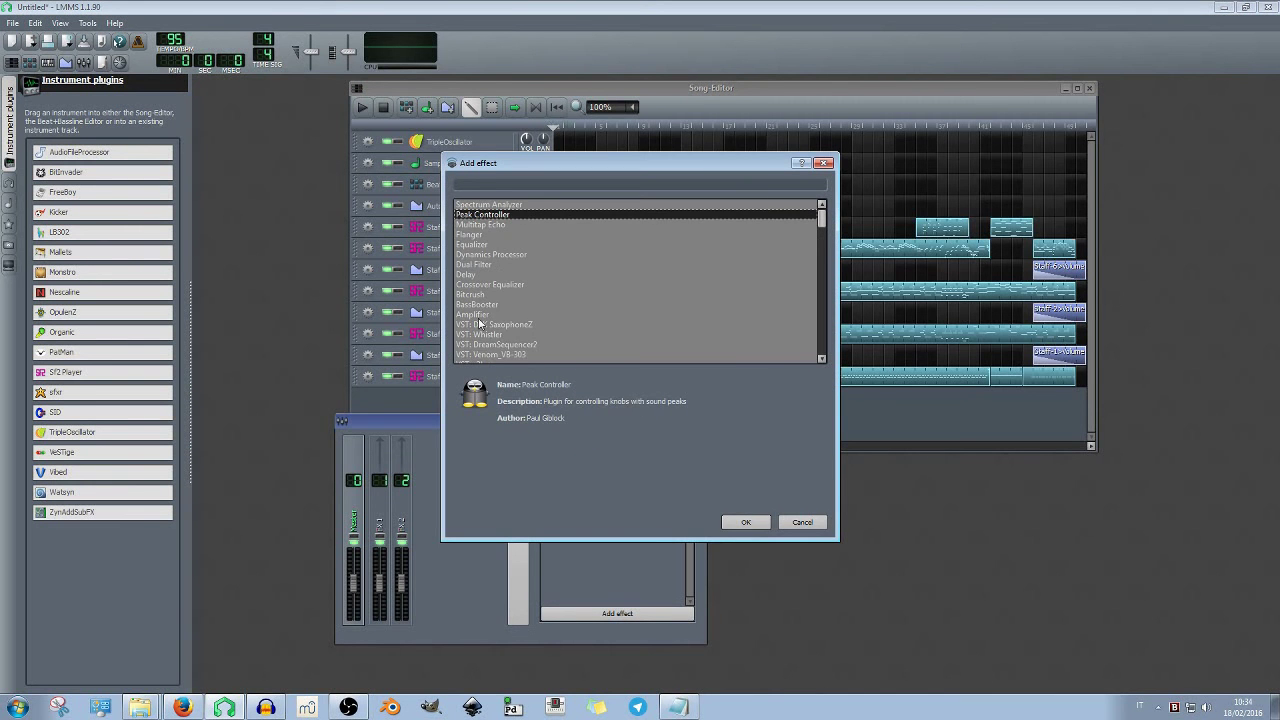
scroll(477, 281, up, 1)
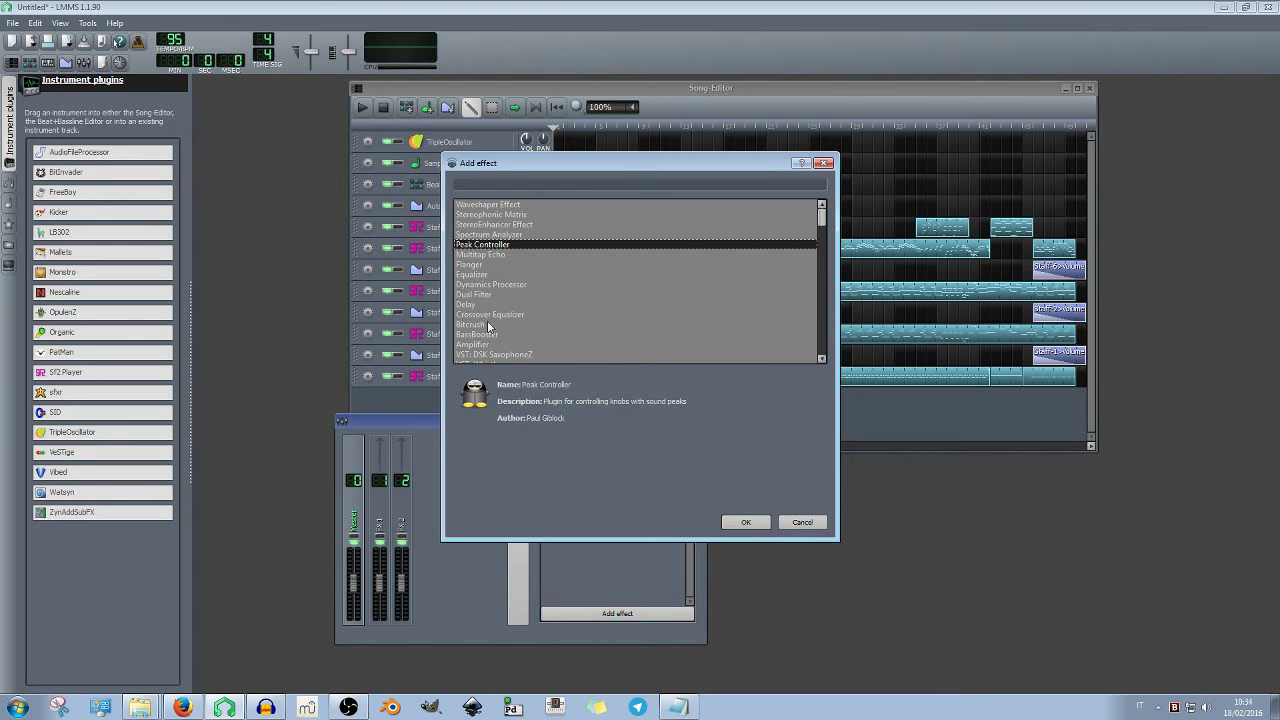
click(477, 305)
click(479, 315)
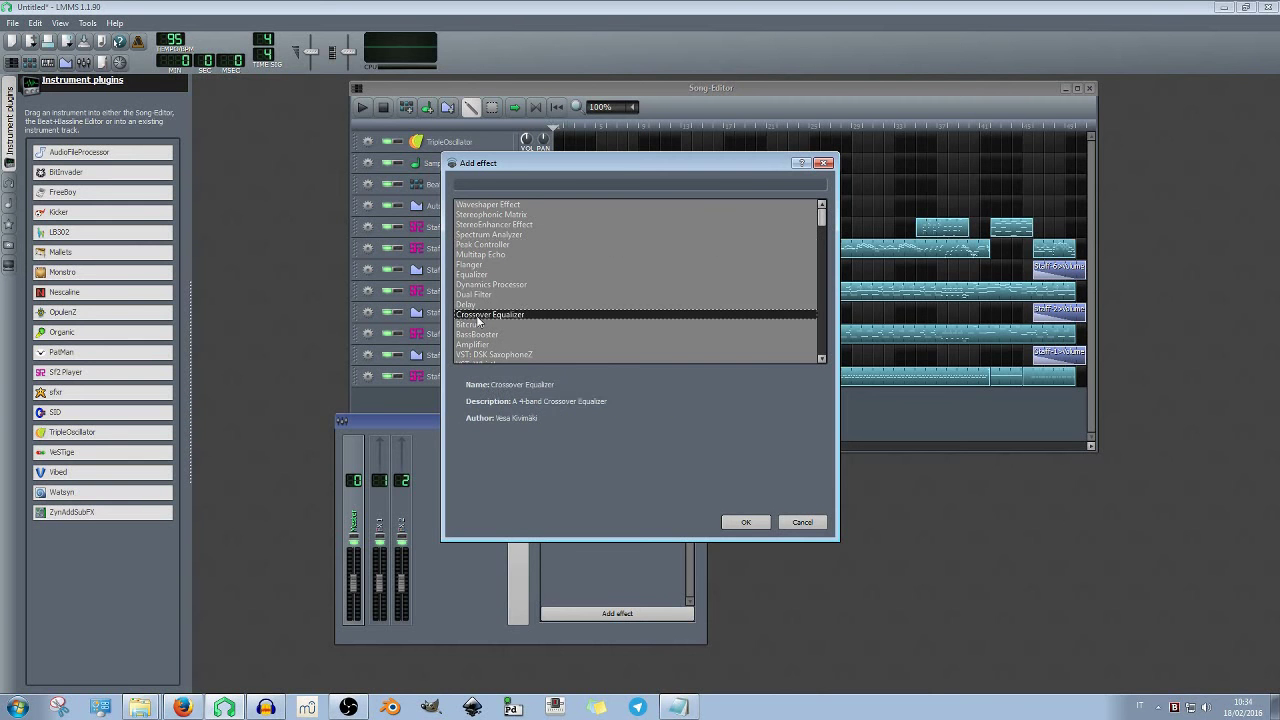
click(482, 325)
click(485, 334)
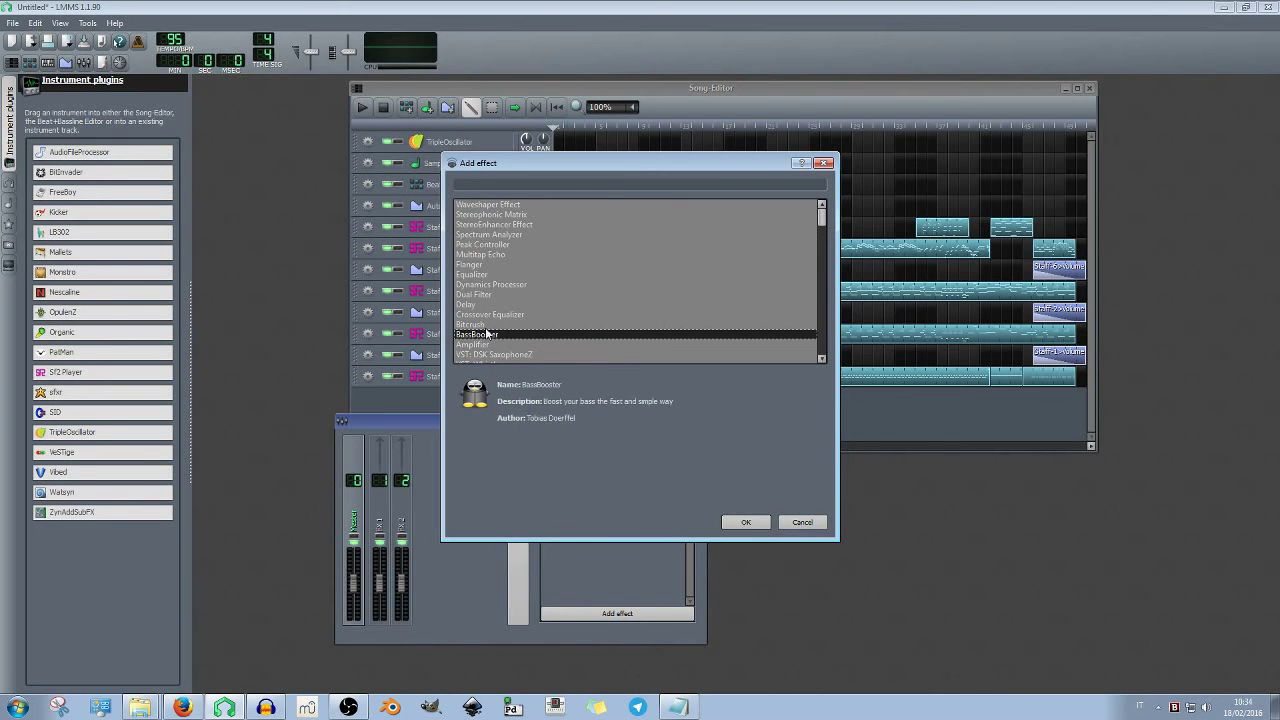
click(482, 325)
click(484, 314)
click(484, 304)
click(484, 295)
Add the Equalizer effect to the Master mixer channel and bring up its controls window
click(482, 275)
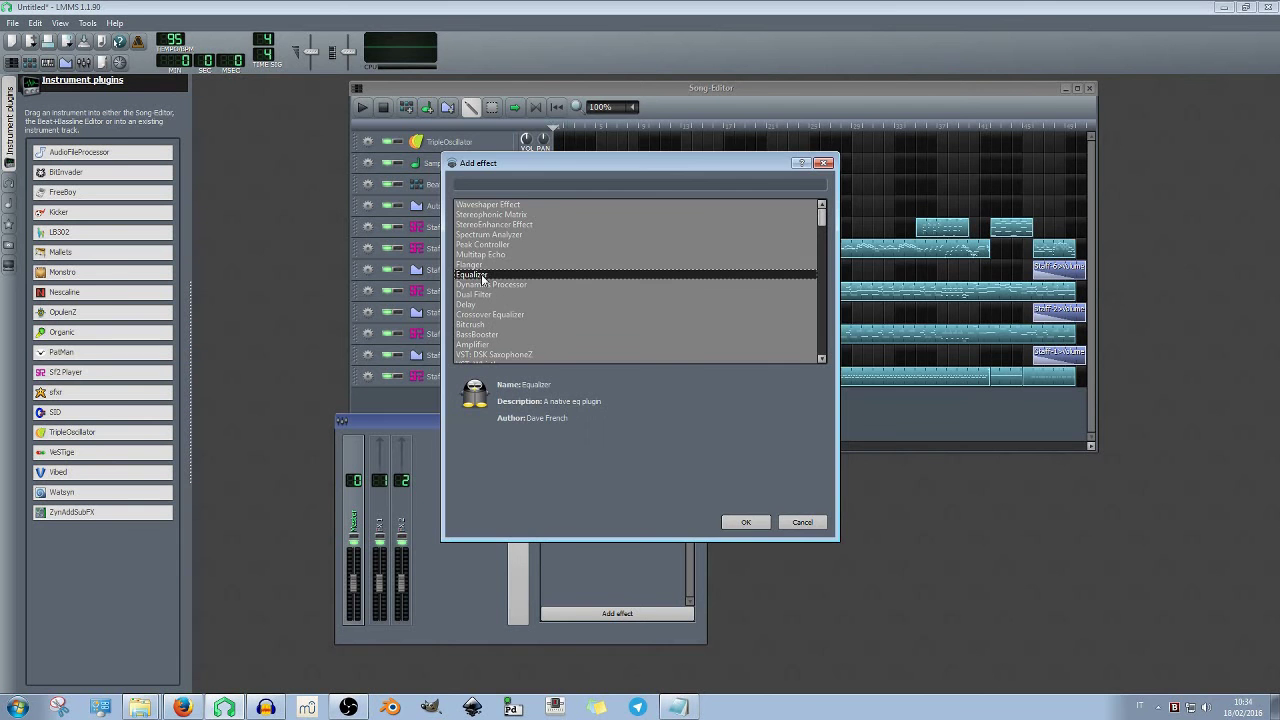
click(750, 521)
drag(786, 472, 663, 306)
drag(743, 305, 914, 467)
Play the song and reposition several band points on the Equalizer graph, with its window placed over the Song-Editor
click(362, 107)
drag(815, 458, 505, 243)
mouse_move(534, 291)
mouse_down()
mouse_move(556, 263)
mouse_move(533, 280)
mouse_up()
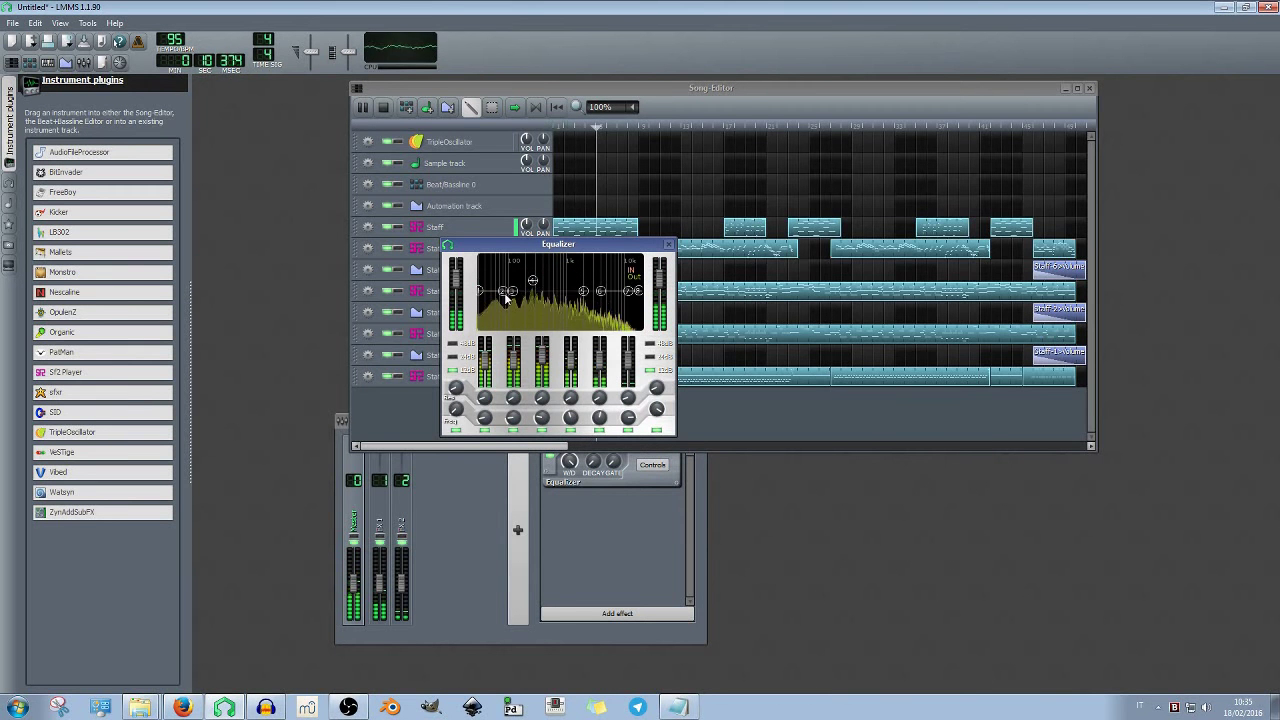
drag(504, 292, 522, 333)
drag(585, 293, 637, 290)
Adjust the Equalizer's output and input gain faders and the gain sliders of the middle bands
mouse_move(659, 278)
mouse_down()
mouse_move(628, 286)
mouse_move(621, 274)
mouse_move(629, 292)
mouse_move(661, 286)
mouse_up()
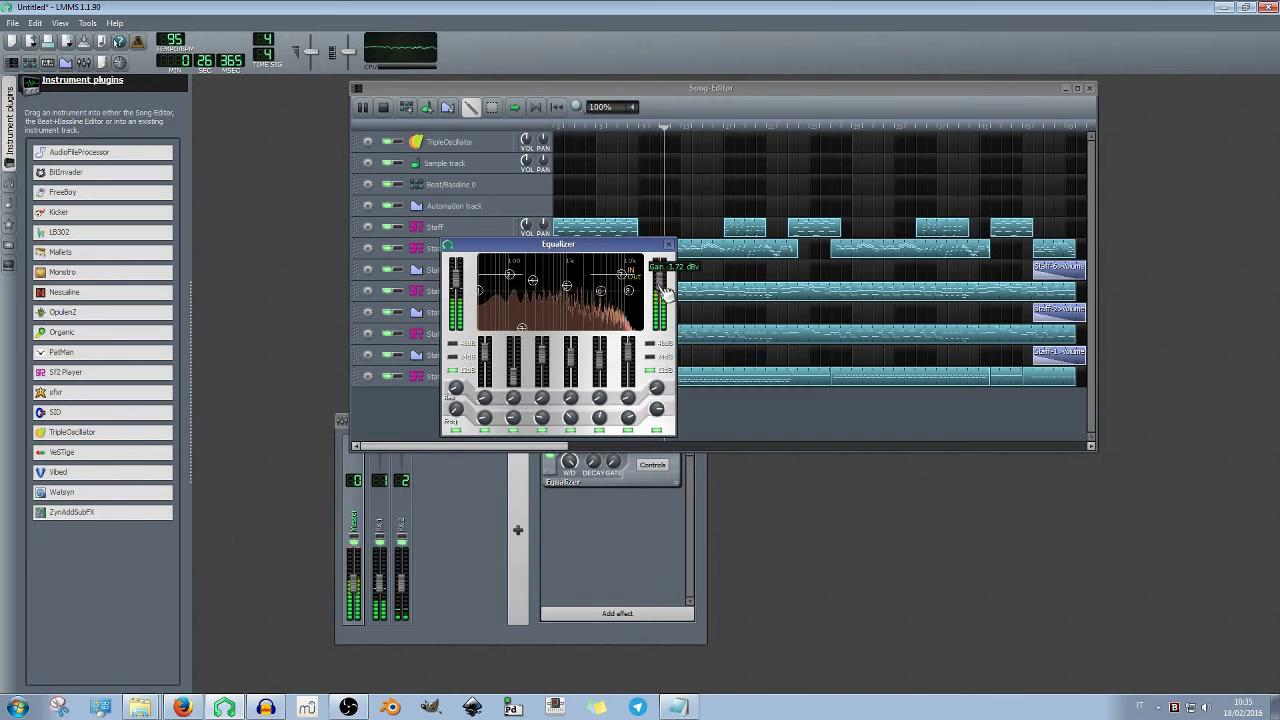
drag(457, 279, 460, 286)
drag(662, 285, 665, 274)
drag(516, 383, 575, 370)
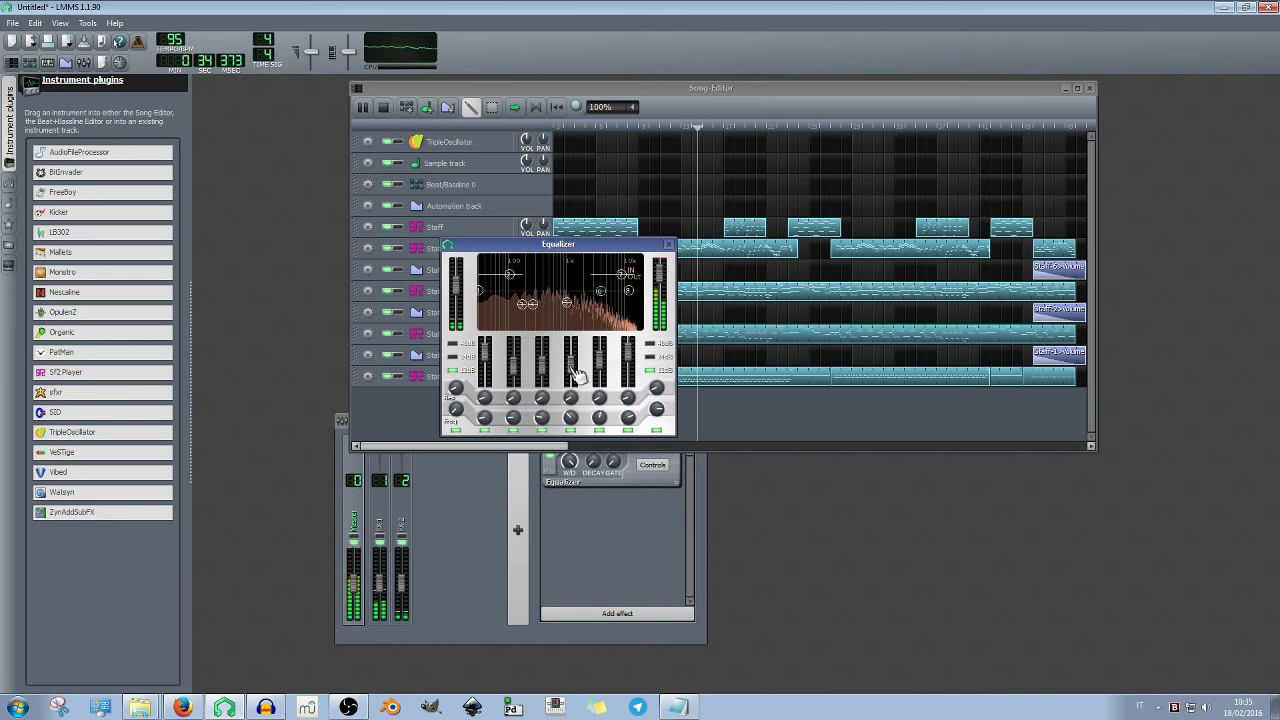
Try the 48 dB low-pass slope and vary the resonance and frequency of the Equalizer's filters and upper bands
click(661, 358)
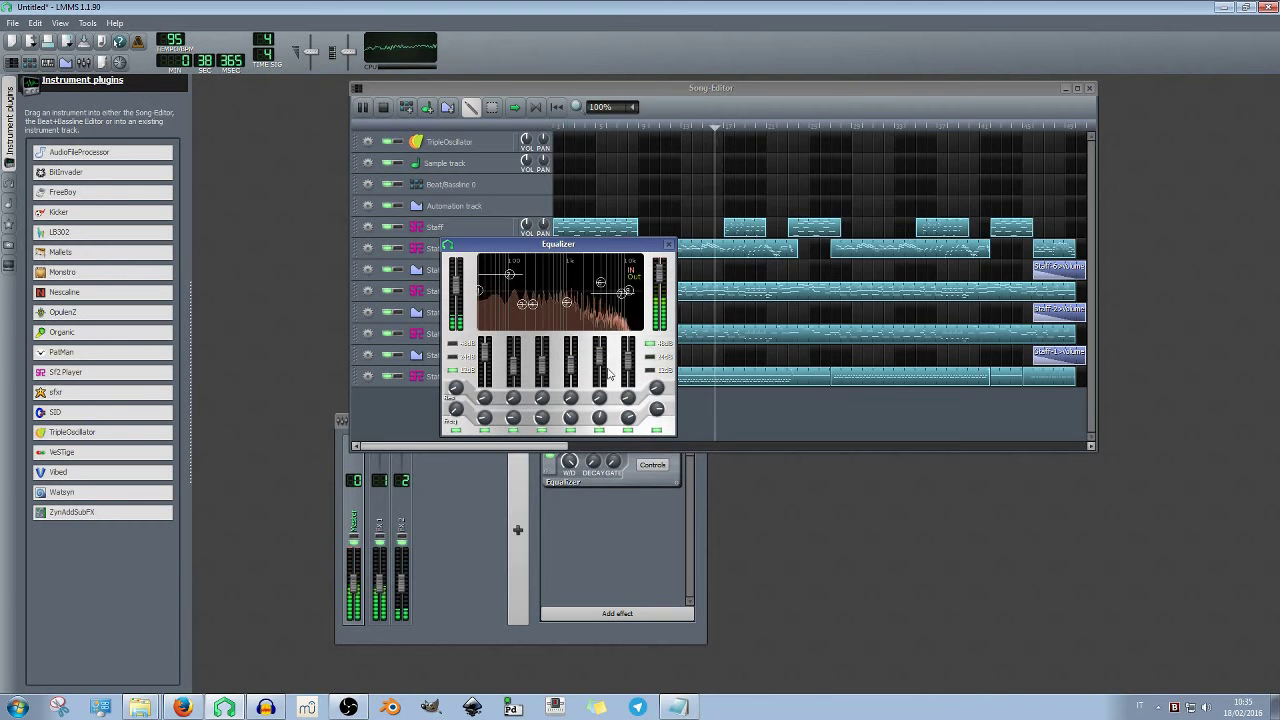
drag(457, 389, 484, 420)
drag(657, 408, 657, 386)
drag(621, 293, 571, 276)
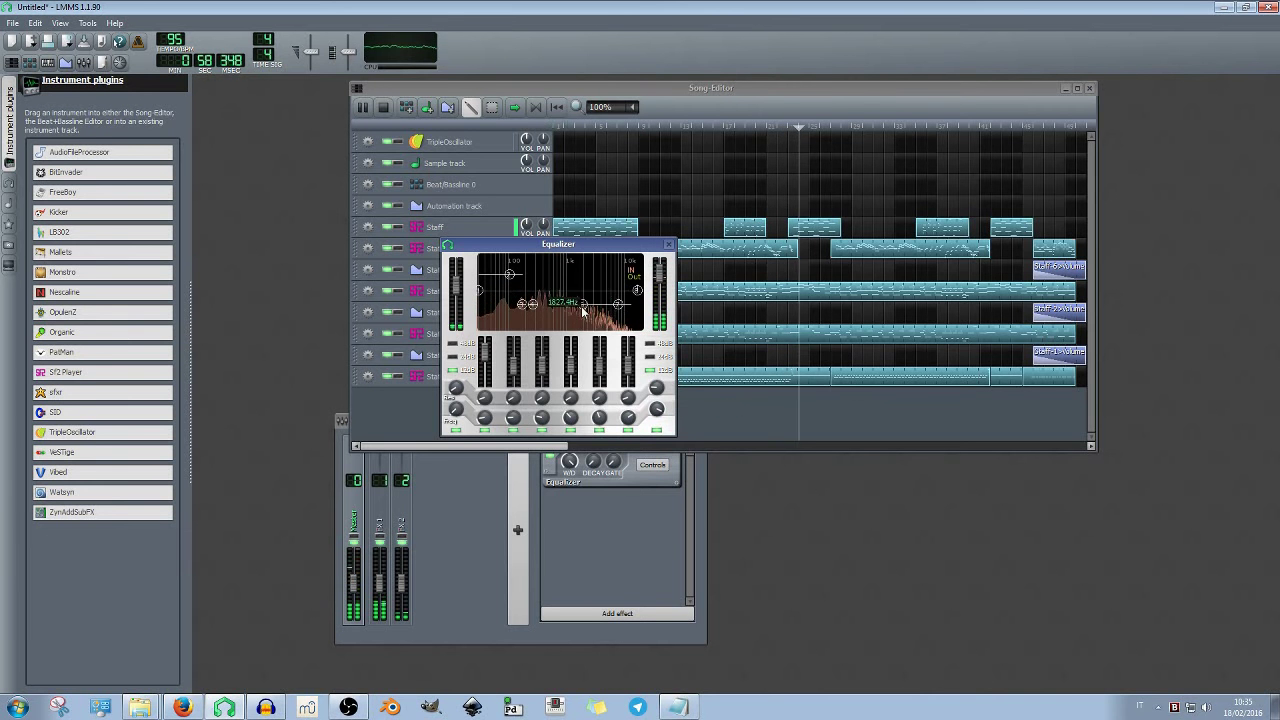
mouse_move(600, 419)
mouse_down()
mouse_move(600, 391)
mouse_move(570, 392)
mouse_move(570, 417)
mouse_up()
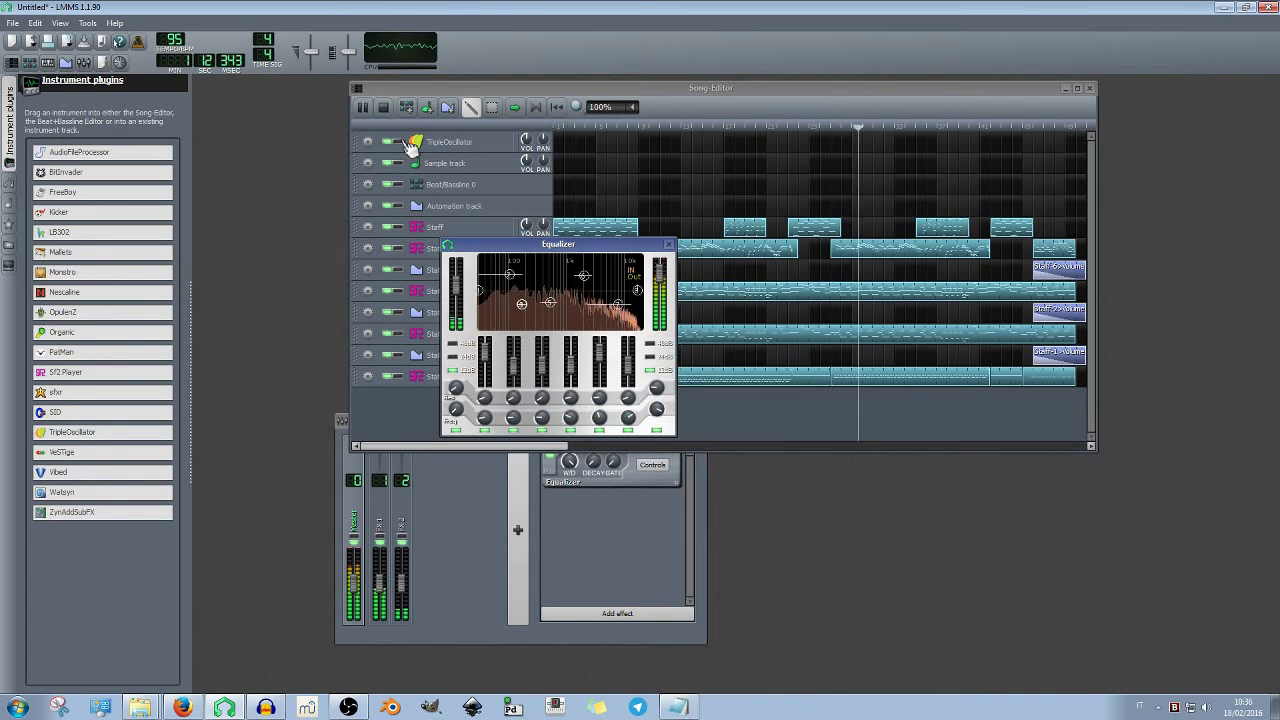
Stop the playback and move the Equalizer window down so it overlaps the FX mixer
click(384, 110)
click(384, 110)
click(650, 465)
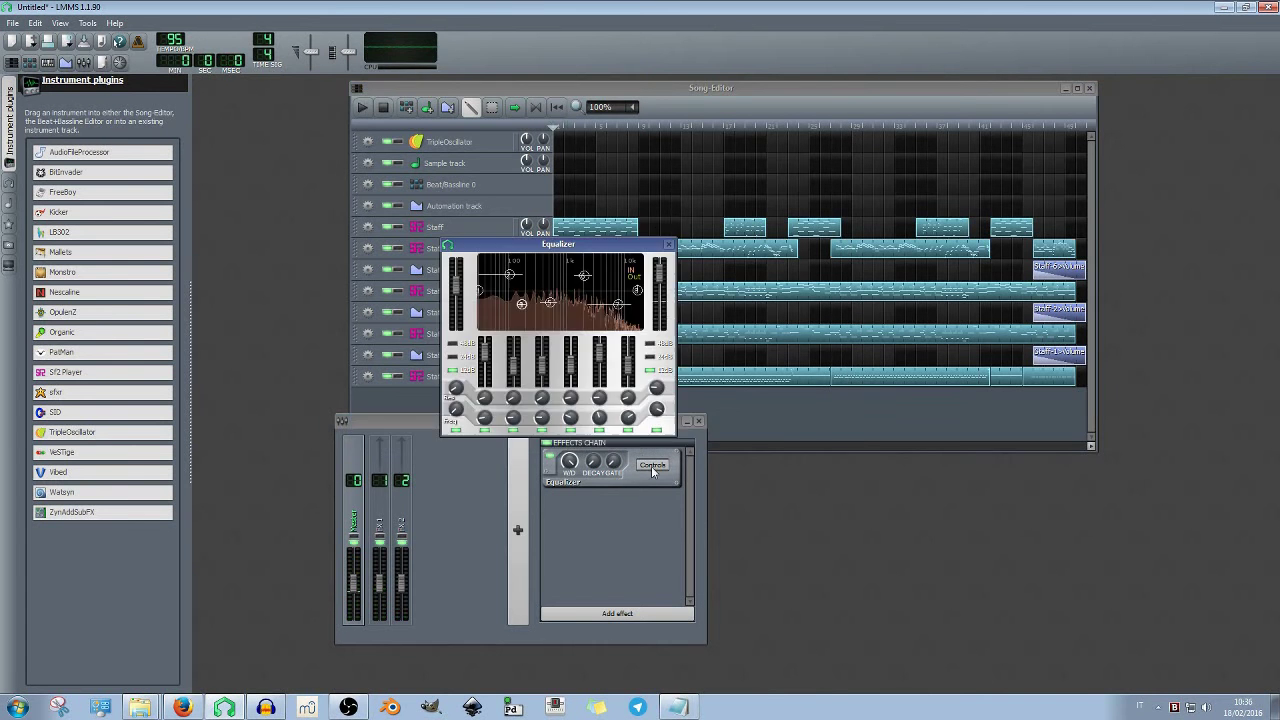
drag(577, 250, 563, 289)
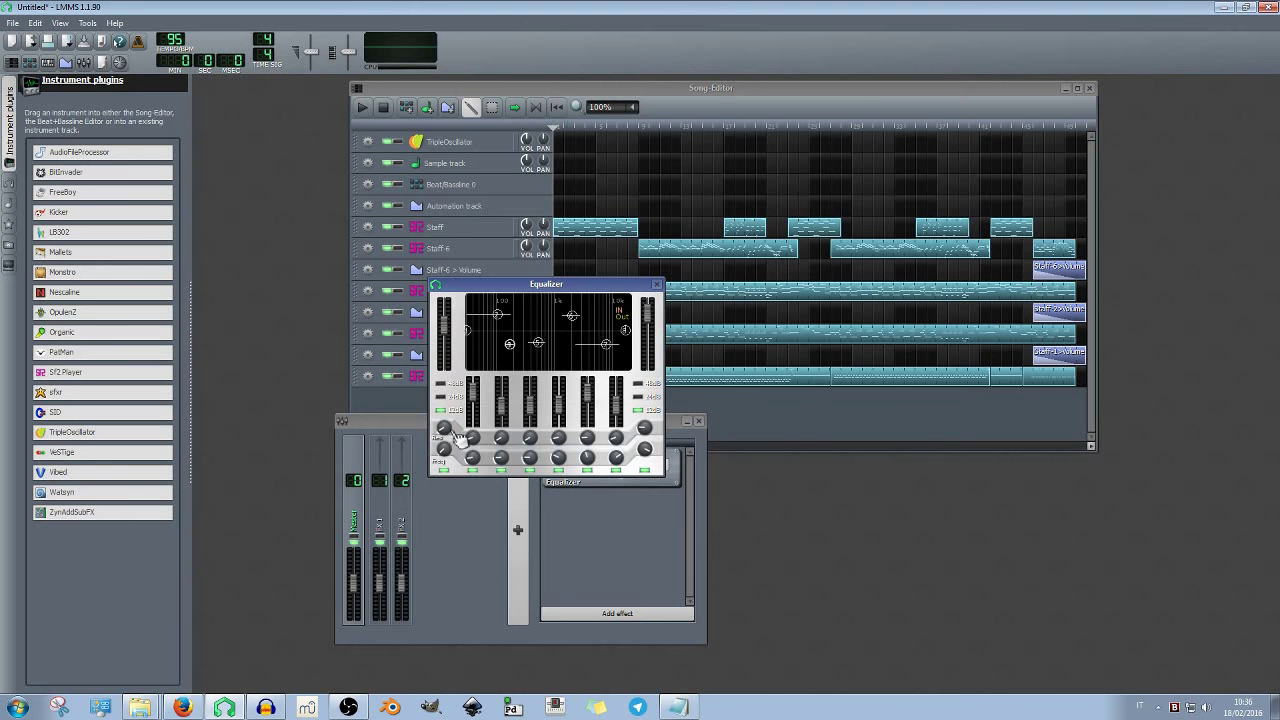
Lower the Equalizer's low-shelf gain and reposition the first two peak bands near the middle of the graph
mouse_move(445, 451)
mouse_down()
mouse_move(443, 432)
mouse_move(443, 468)
mouse_move(452, 449)
mouse_up()
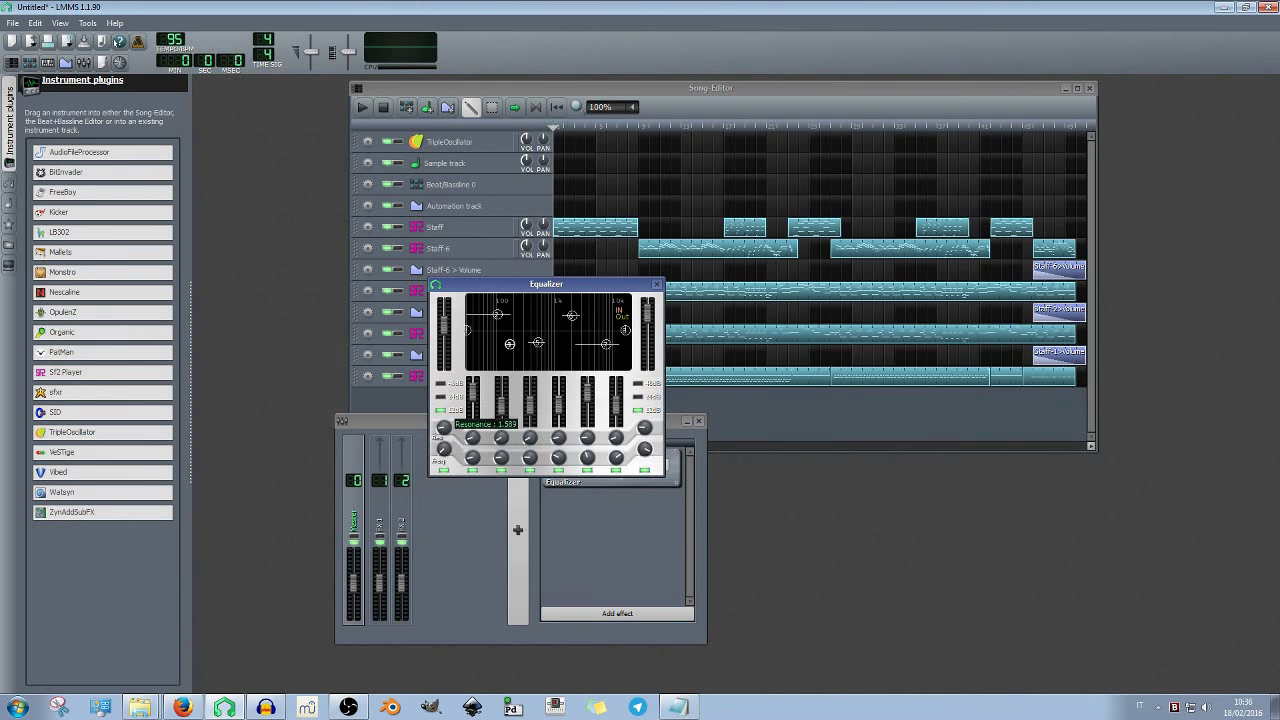
mouse_move(476, 390)
mouse_down()
mouse_move(493, 417)
mouse_move(502, 397)
mouse_up()
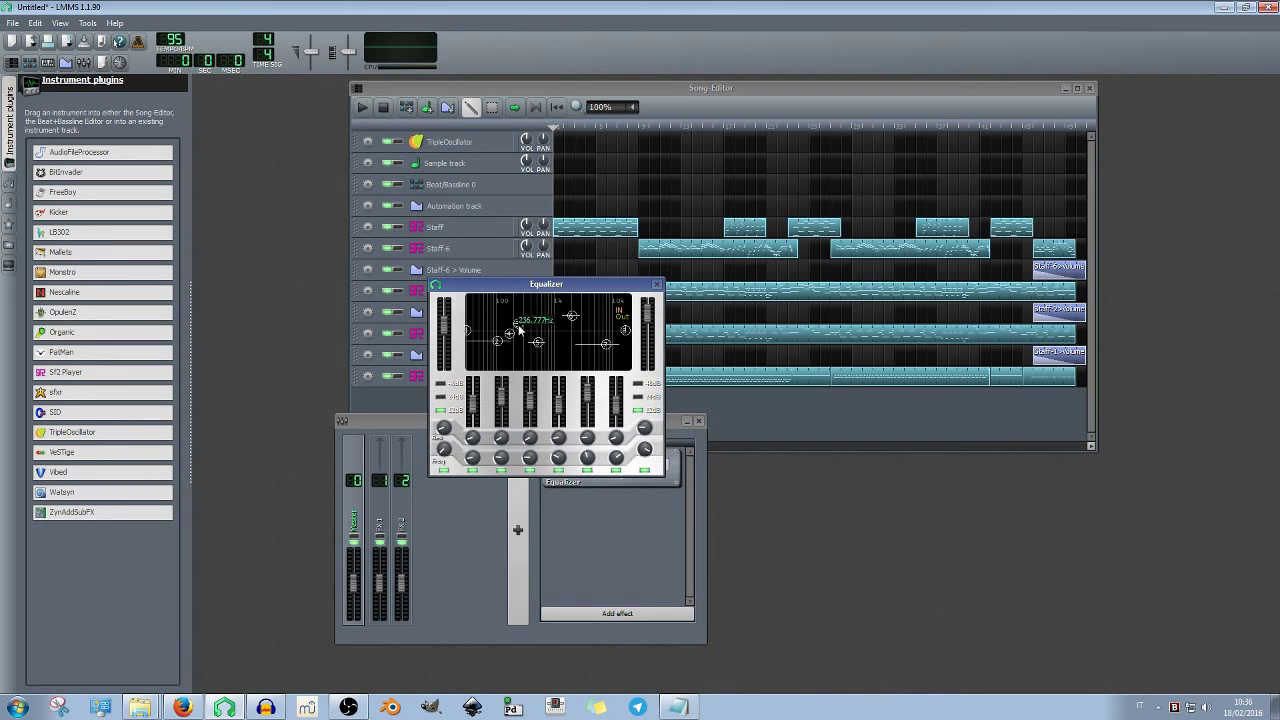
drag(503, 330, 519, 332)
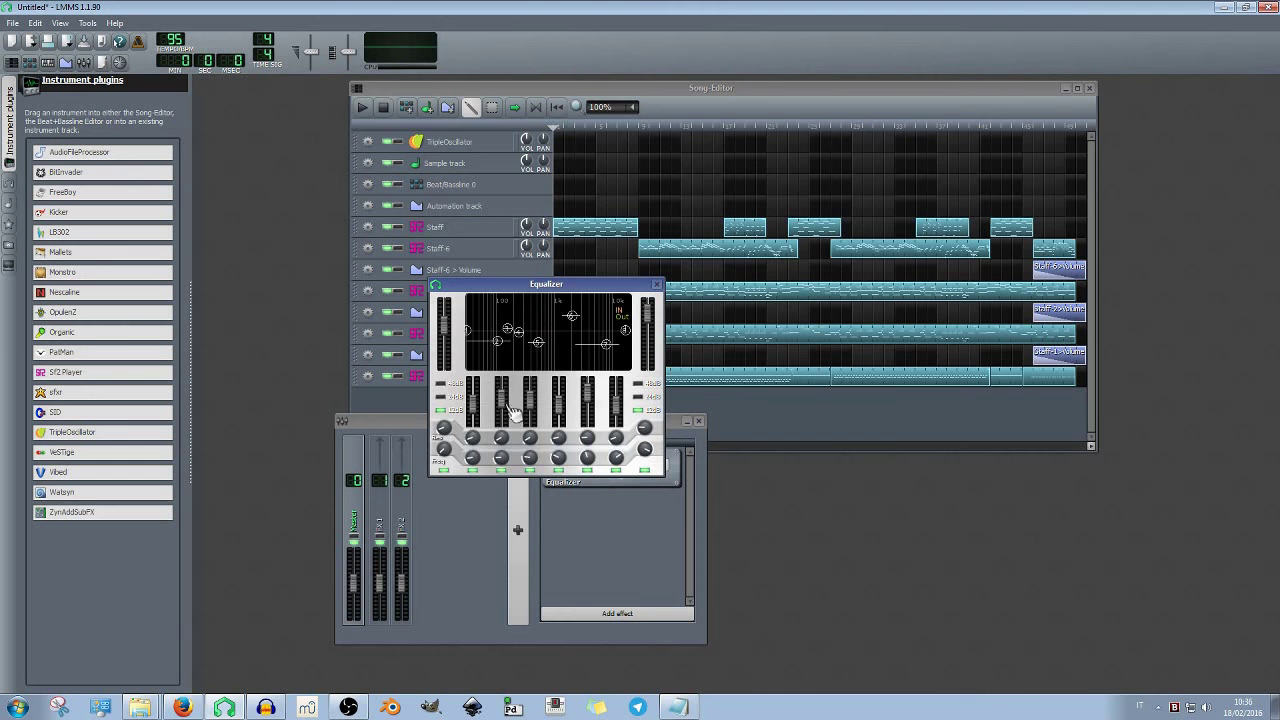
Shift the low-shelf band to a lower frequency and vary its resonance and the first peak band's bandwidth
mouse_move(474, 441)
mouse_move(472, 456)
mouse_down()
mouse_move(472, 468)
mouse_move(472, 450)
mouse_up()
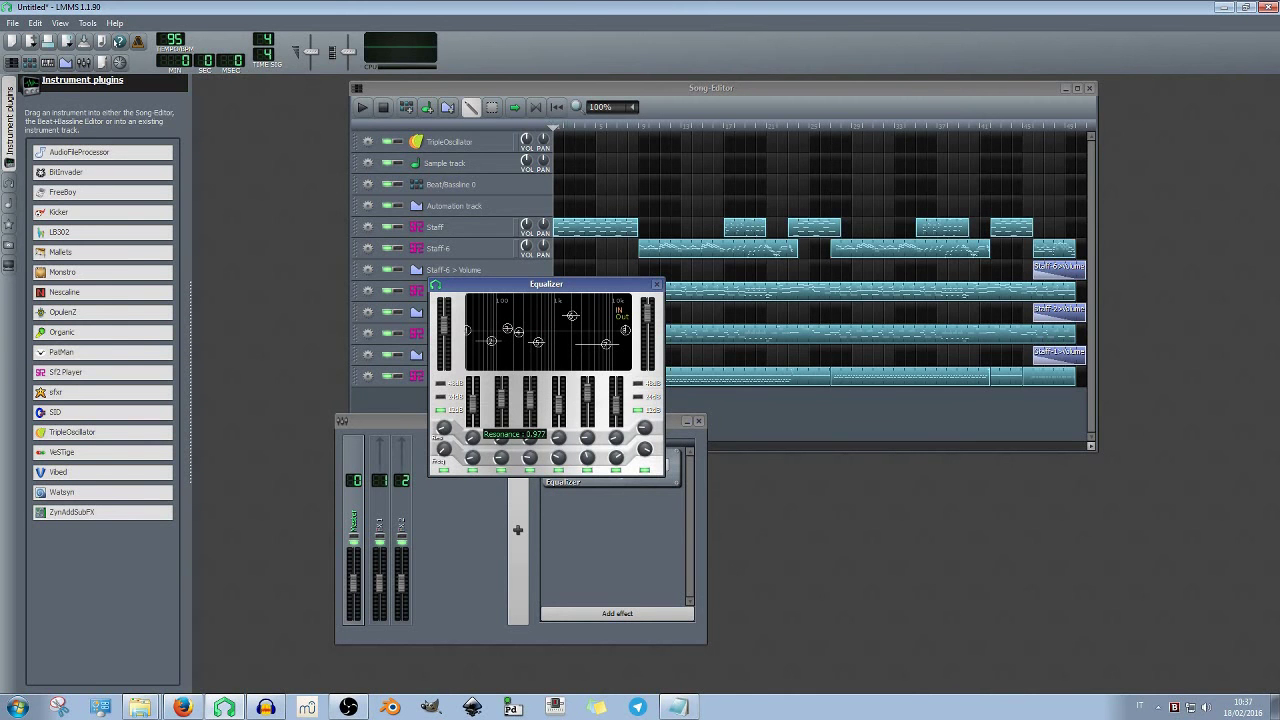
drag(472, 437, 500, 440)
mouse_move(472, 437)
mouse_move(530, 437)
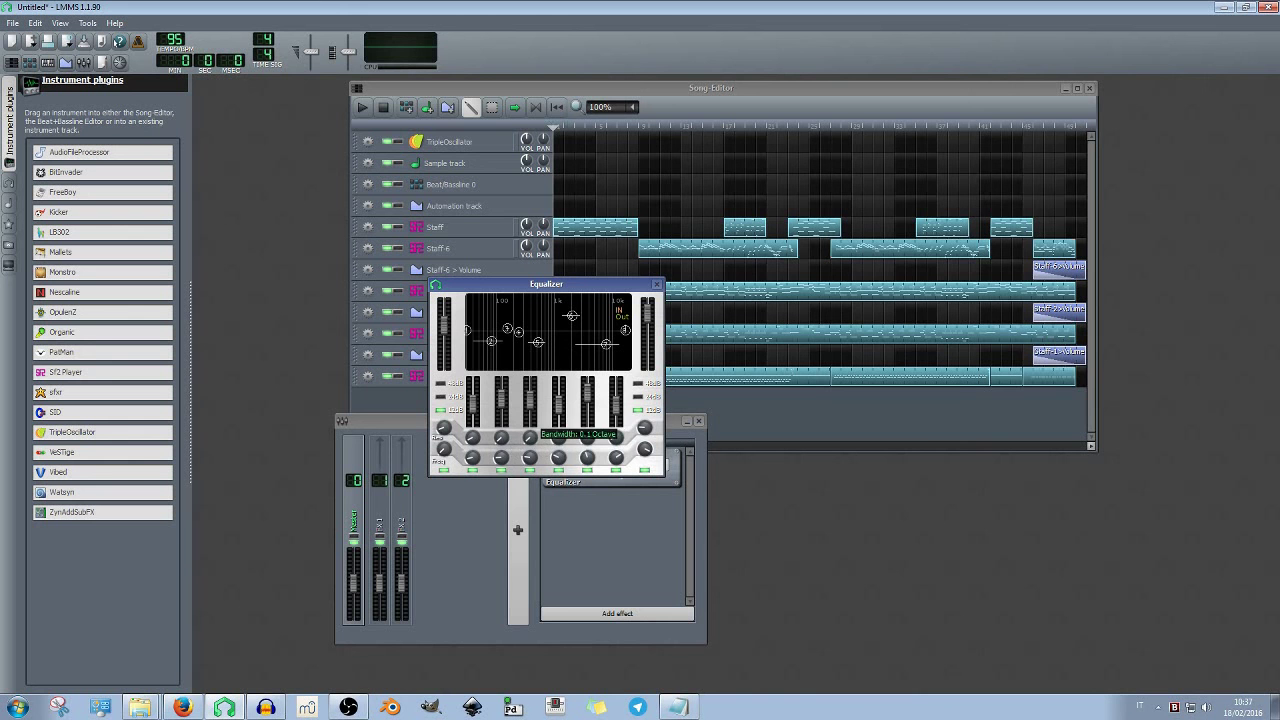
drag(470, 441, 470, 430)
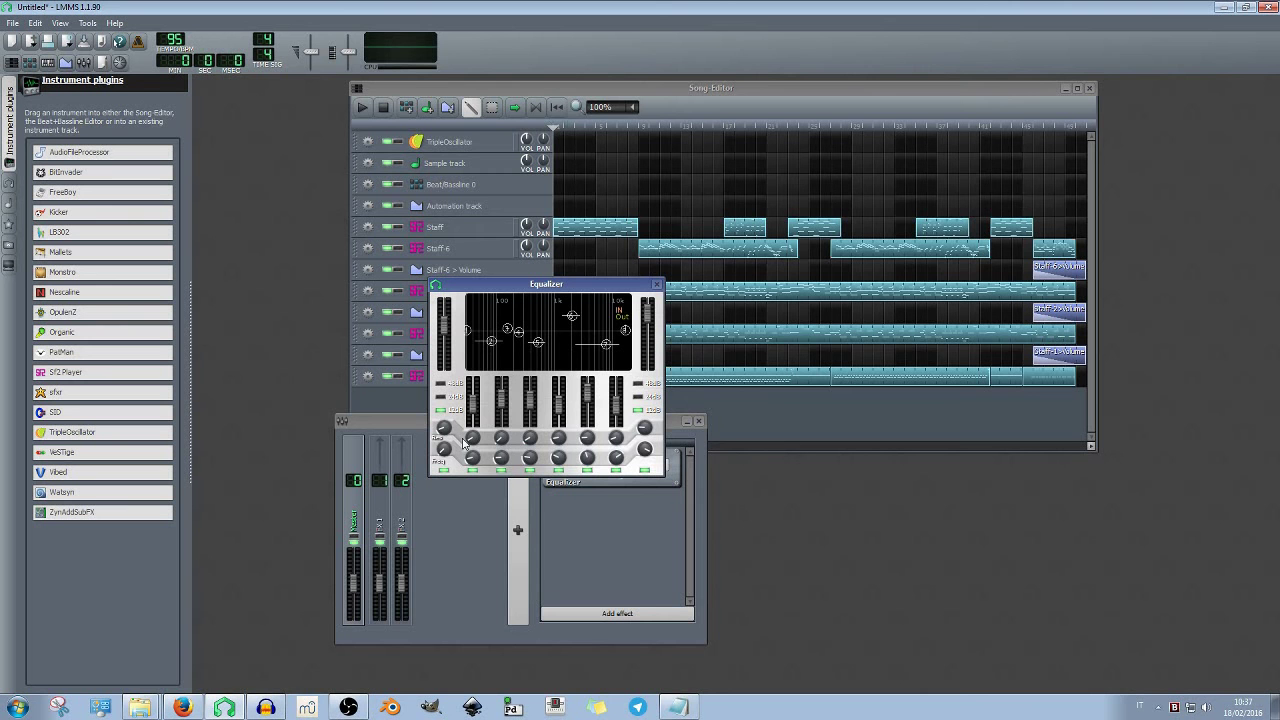
drag(474, 439, 501, 441)
Compare the bandwidth settings of the Equalizer's peak bands with the resonance setting of the low-shelf band
click(530, 437)
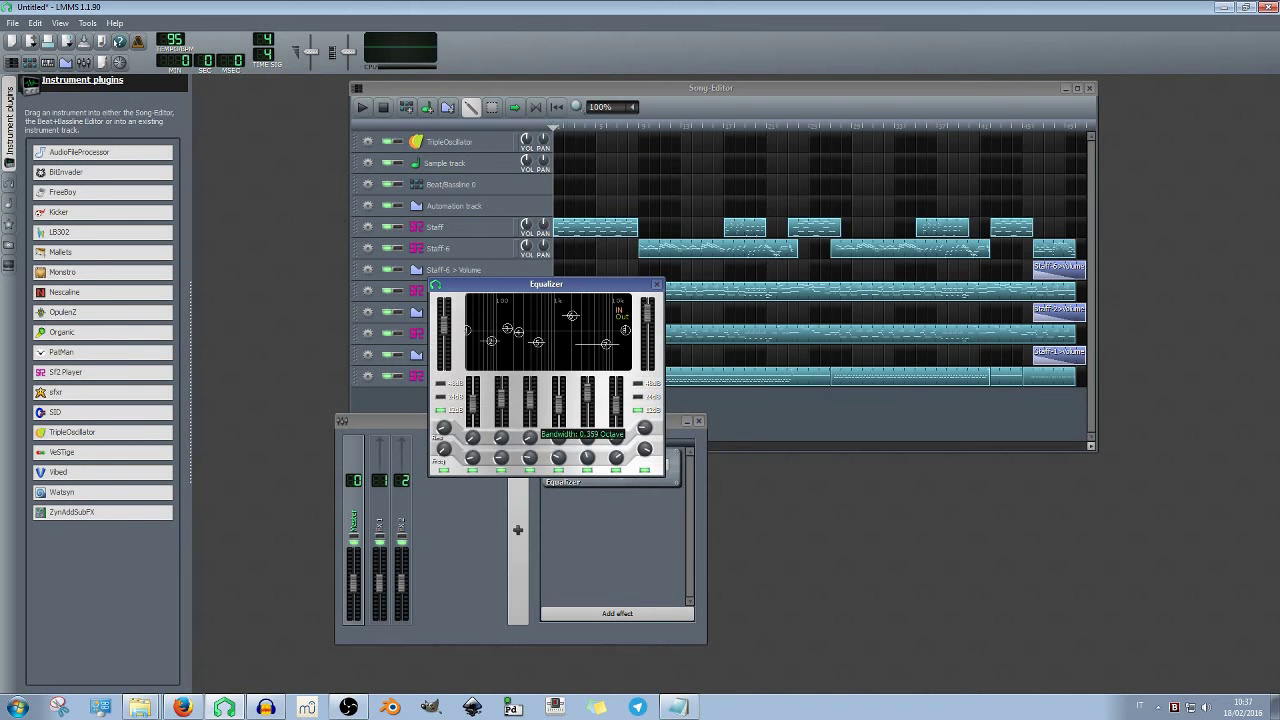
click(587, 437)
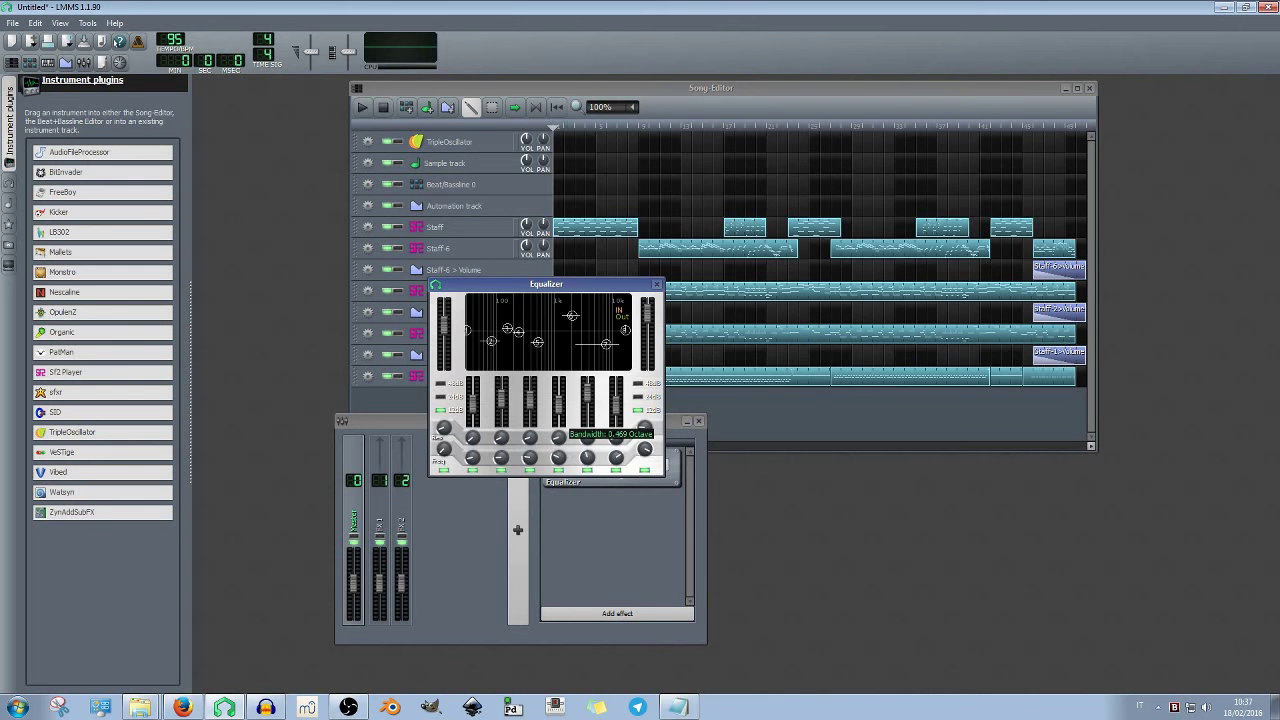
click(558, 437)
click(530, 437)
click(474, 440)
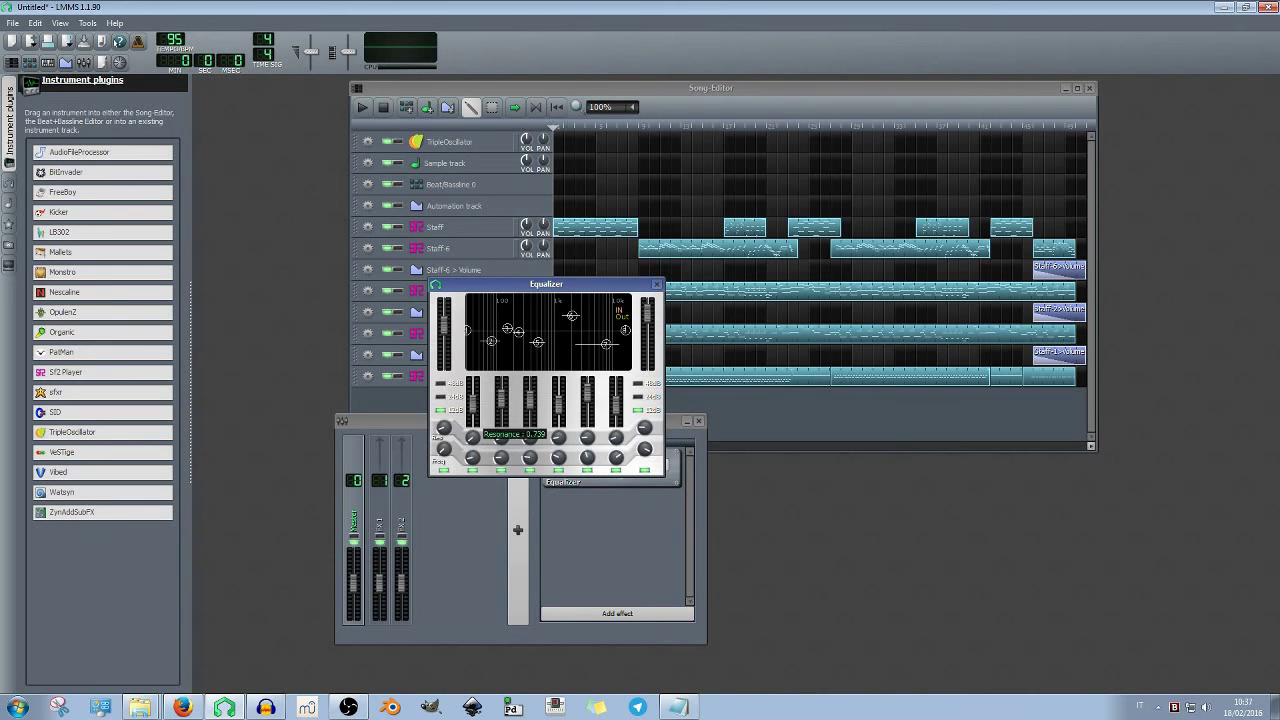
click(530, 437)
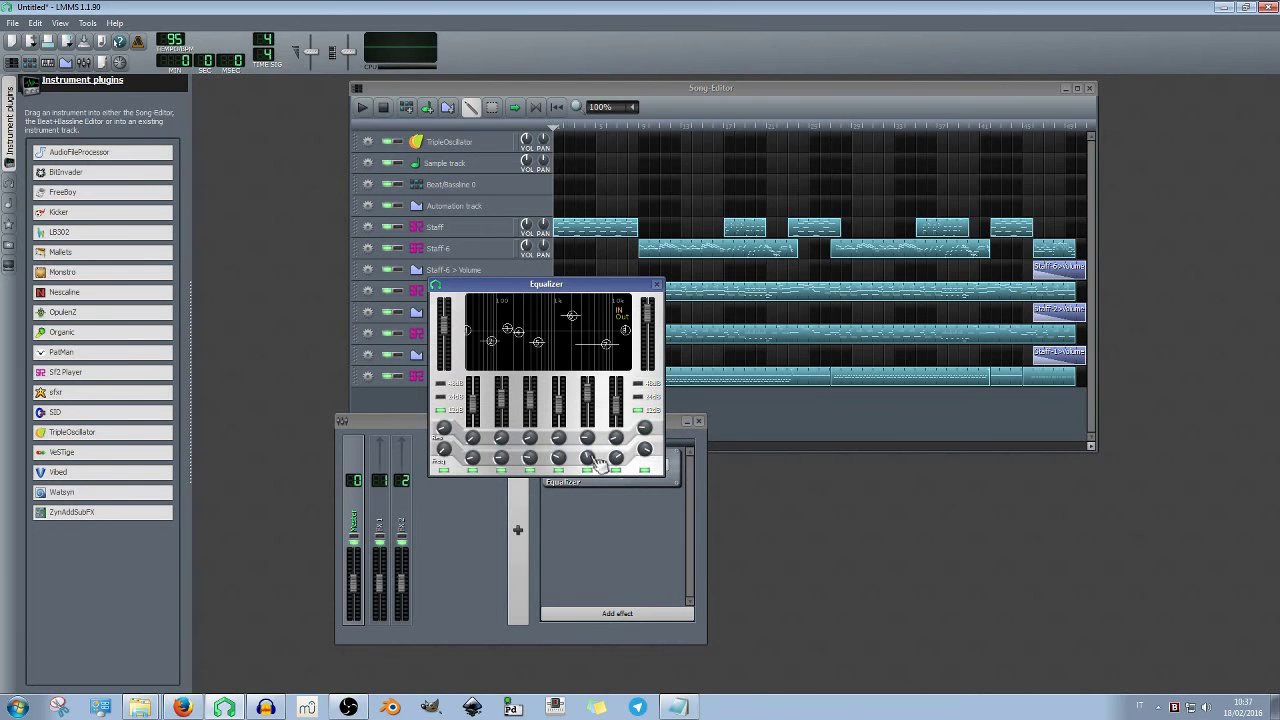
Reshape the Equalizer's shelf and peak bands, adjust its input gain and lower its output gain to about -29 dBV
mouse_move(474, 459)
mouse_down()
mouse_move(474, 448)
mouse_move(474, 463)
mouse_up()
drag(503, 459, 628, 418)
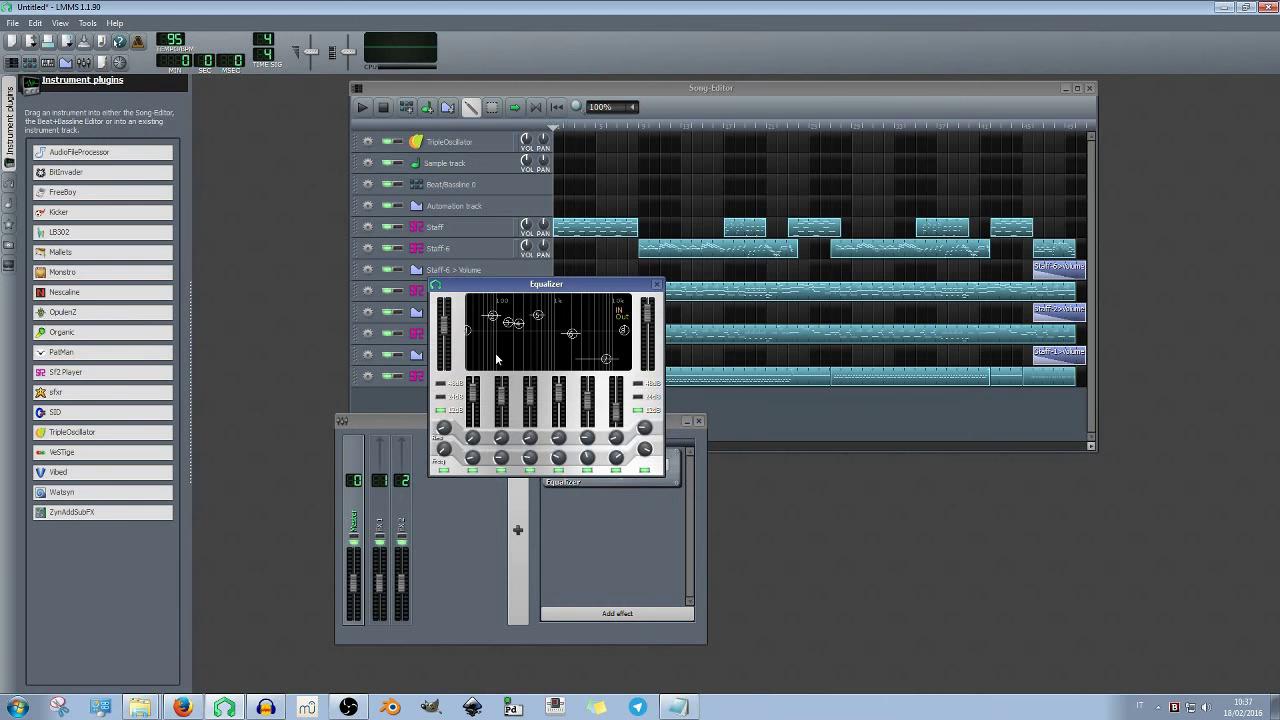
drag(453, 355, 455, 343)
drag(656, 321, 660, 348)
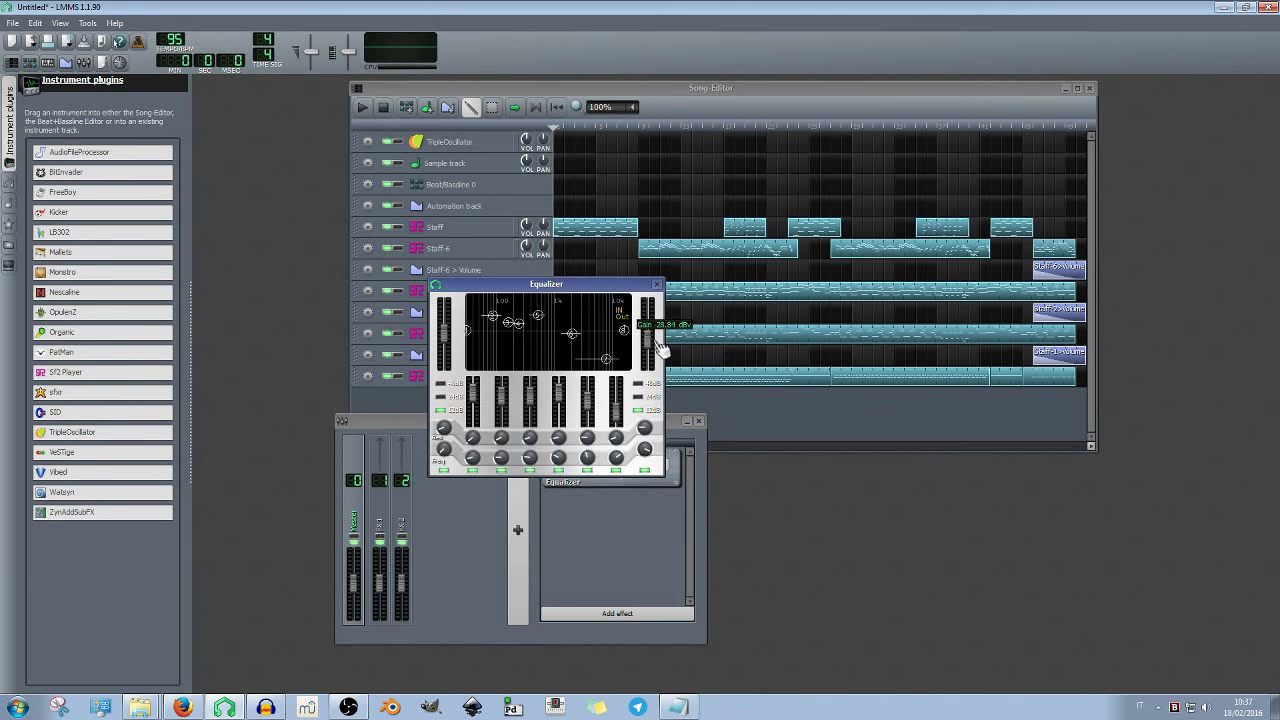
drag(455, 345, 452, 337)
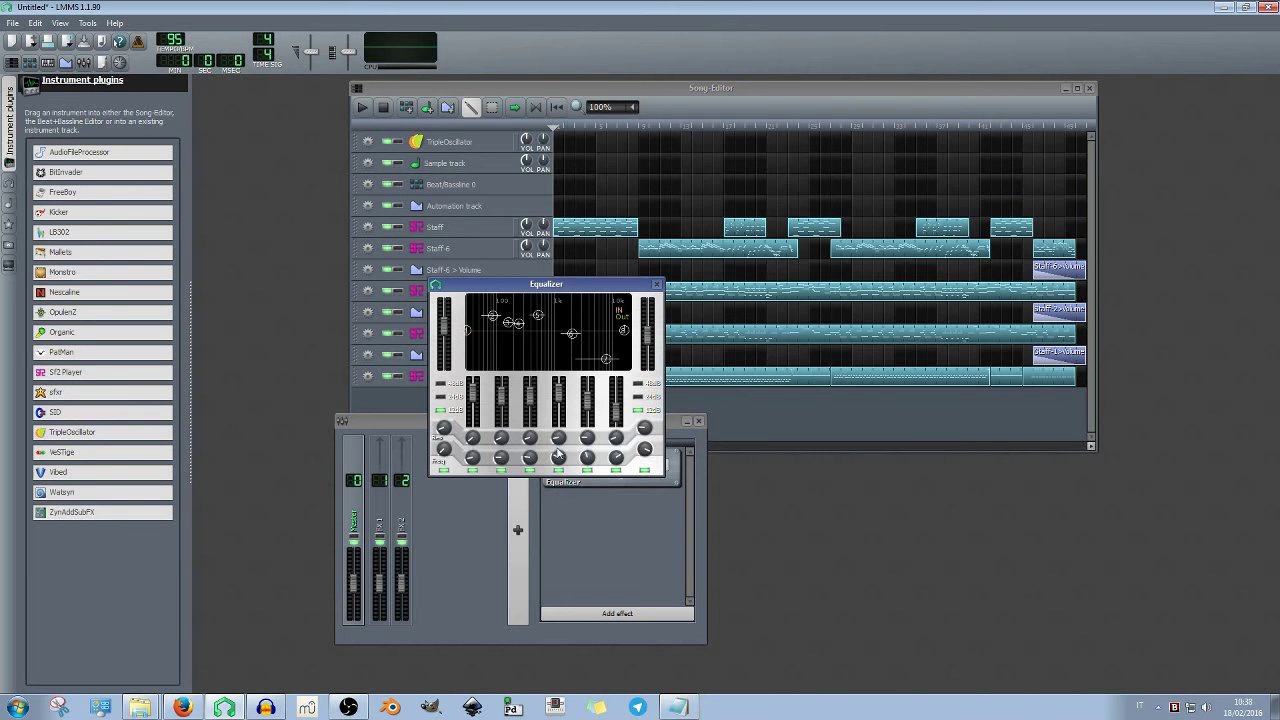
Uncover the FX mixer's effects chain, add the Spectrum Analyzer effect to the Master channel and close its window after a look
drag(574, 288, 663, 314)
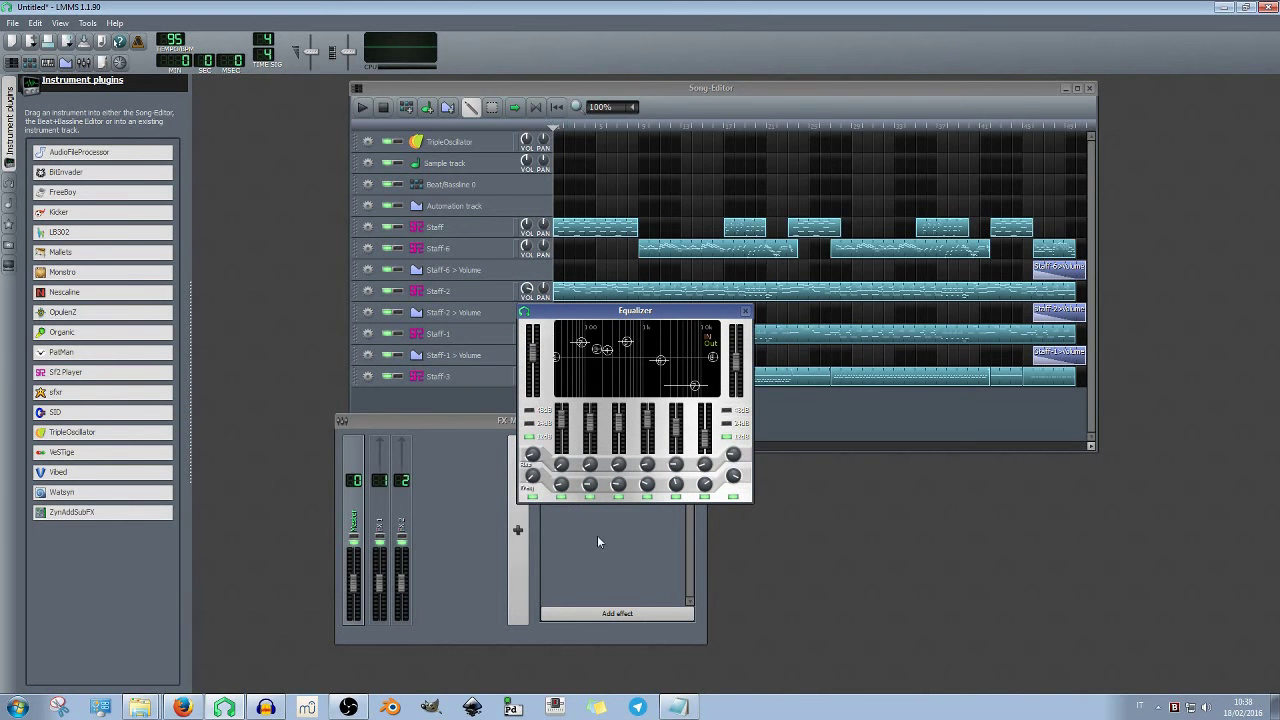
click(486, 421)
click(611, 614)
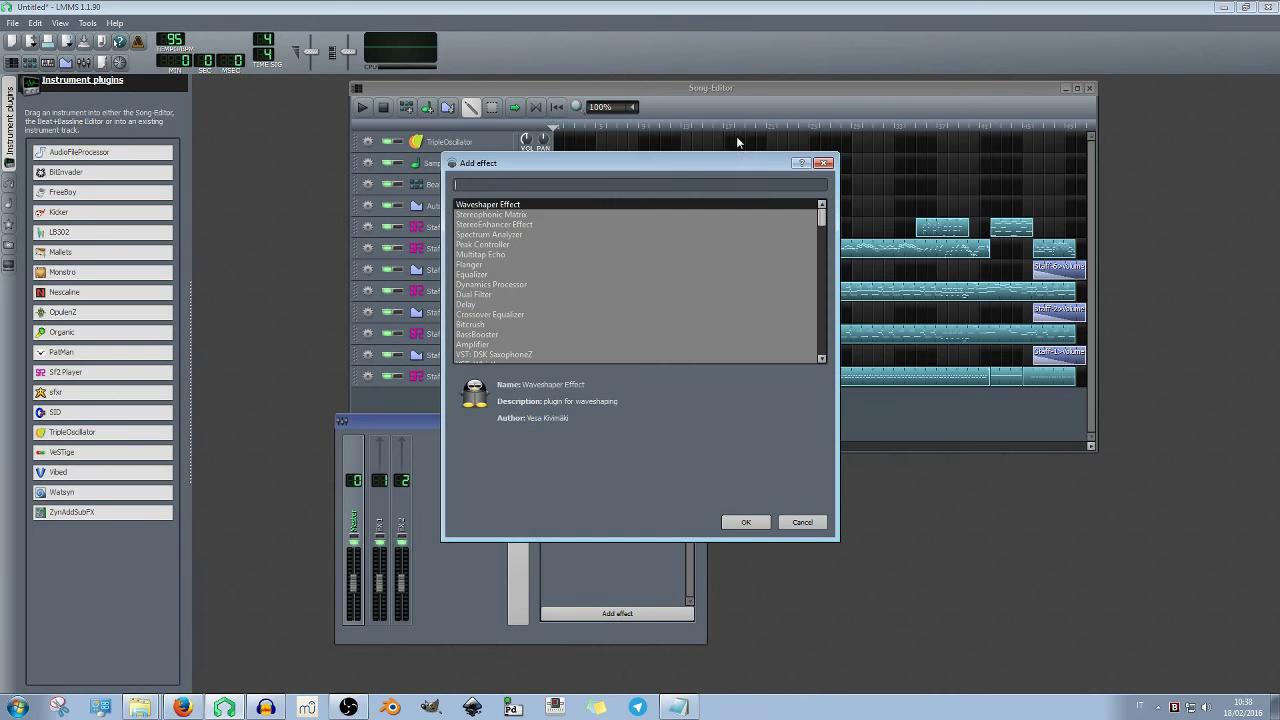
text(spec)
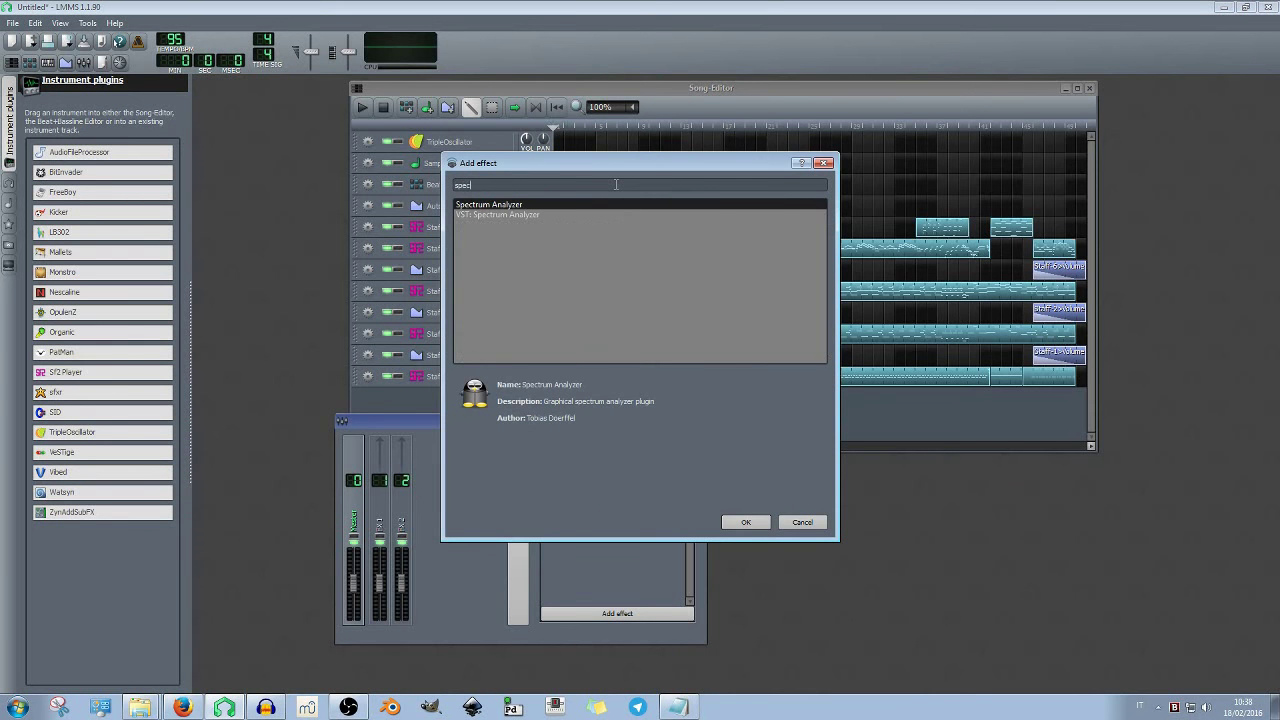
key(Return)
drag(843, 463, 292, 291)
click(255, 440)
click(255, 440)
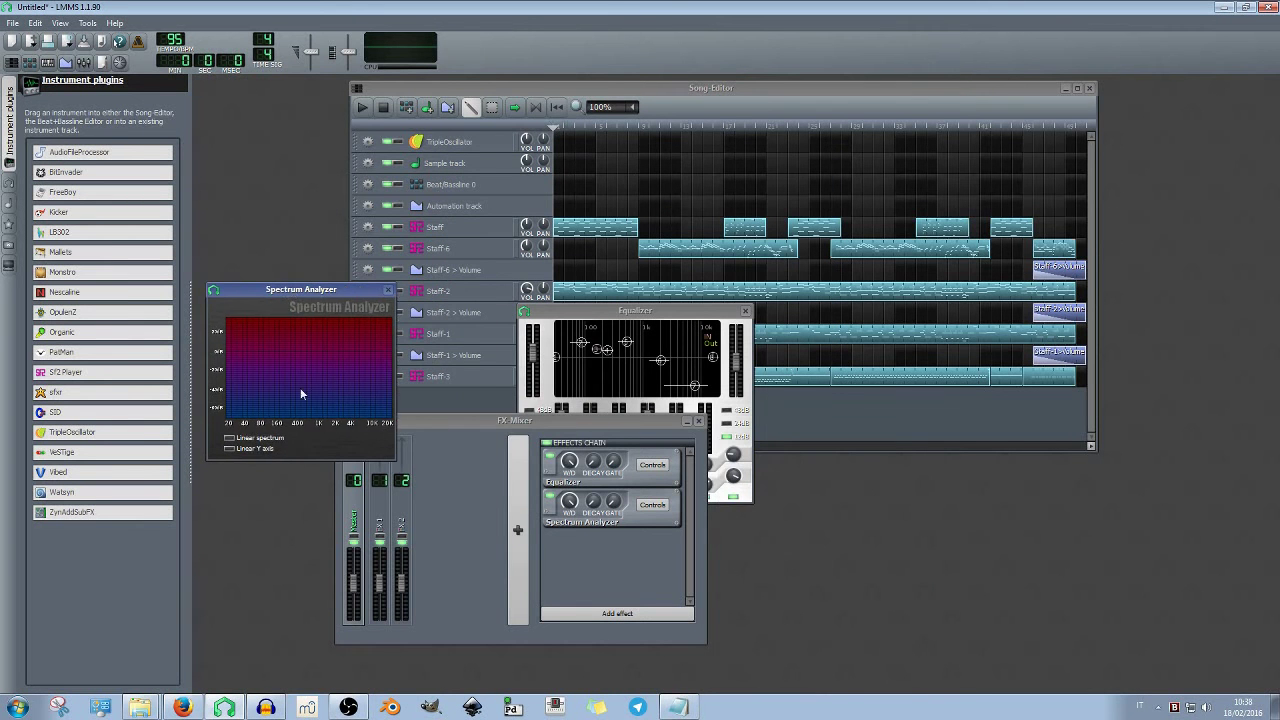
click(387, 291)
Move the Equalizer window clear of the FX mixer and play the song with only the Staff-3 track soloed
drag(631, 320, 837, 406)
click(398, 376)
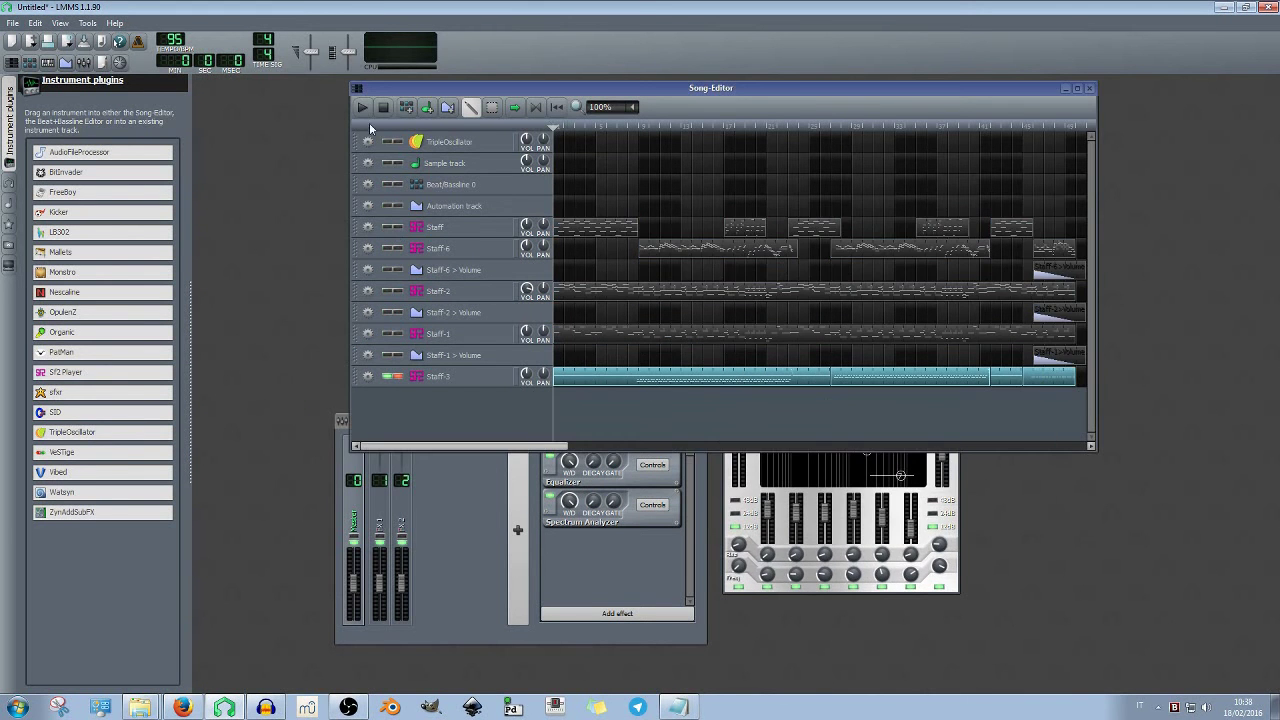
click(752, 498)
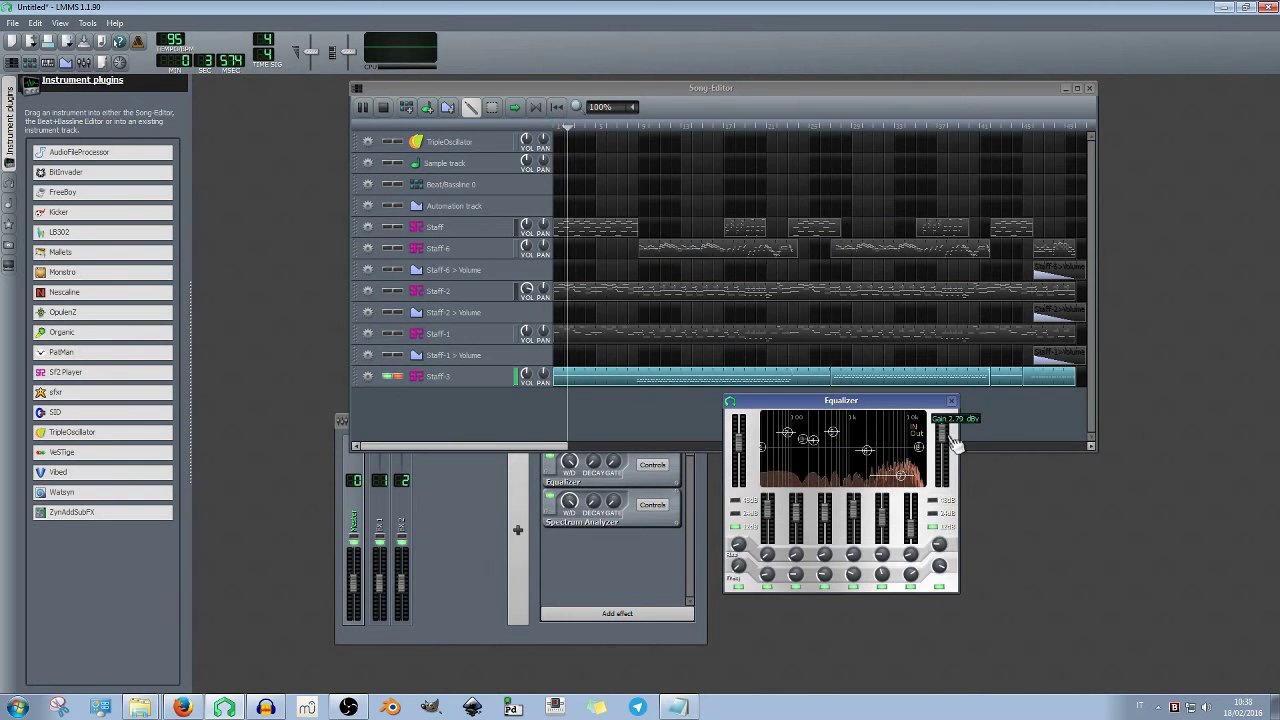
Raise the Equalizer's output gain and reposition its high-shelf and peak bands while the song plays
drag(942, 432, 943, 421)
drag(900, 475, 841, 448)
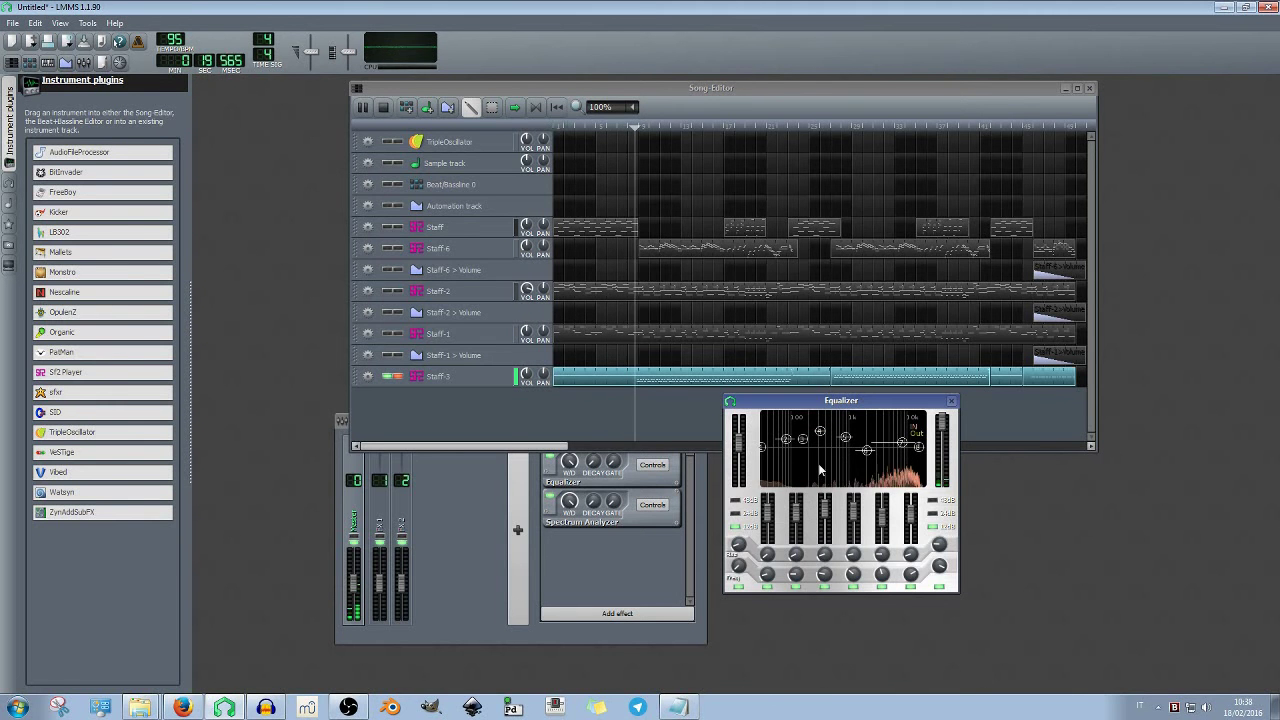
mouse_move(821, 432)
mouse_down()
mouse_move(829, 449)
mouse_move(782, 456)
mouse_move(815, 462)
mouse_move(784, 432)
mouse_move(777, 446)
mouse_move(797, 452)
mouse_move(797, 437)
mouse_up()
Unmute the Staff-1 track and shift the Equalizer's high-shelf band to about 5.7 kHz
click(387, 333)
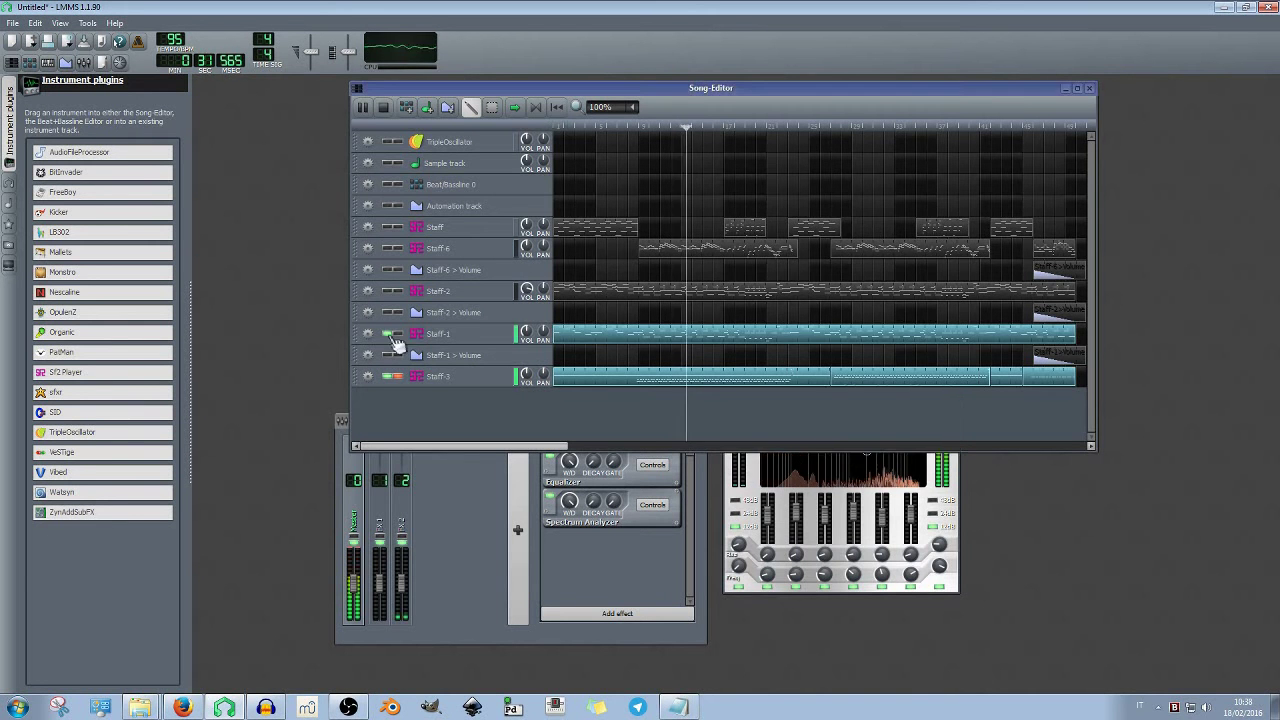
click(877, 456)
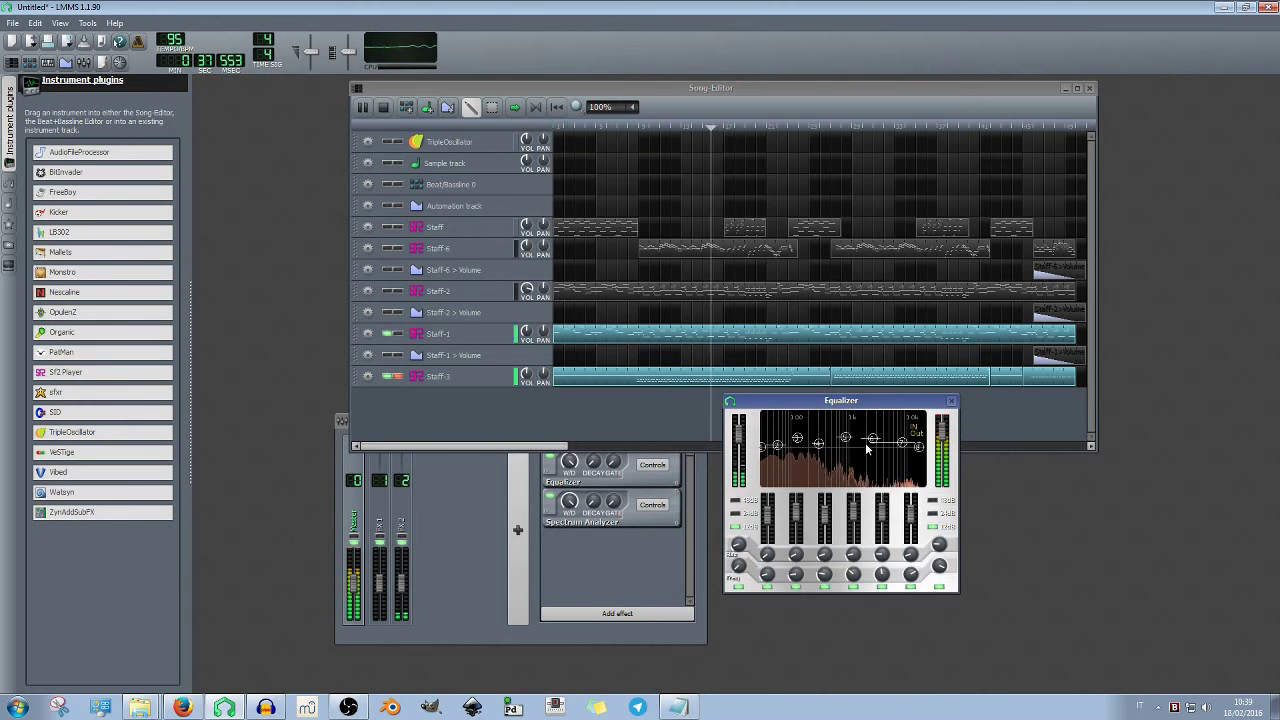
mouse_move(942, 429)
mouse_down()
mouse_move(896, 429)
mouse_move(925, 437)
mouse_up()
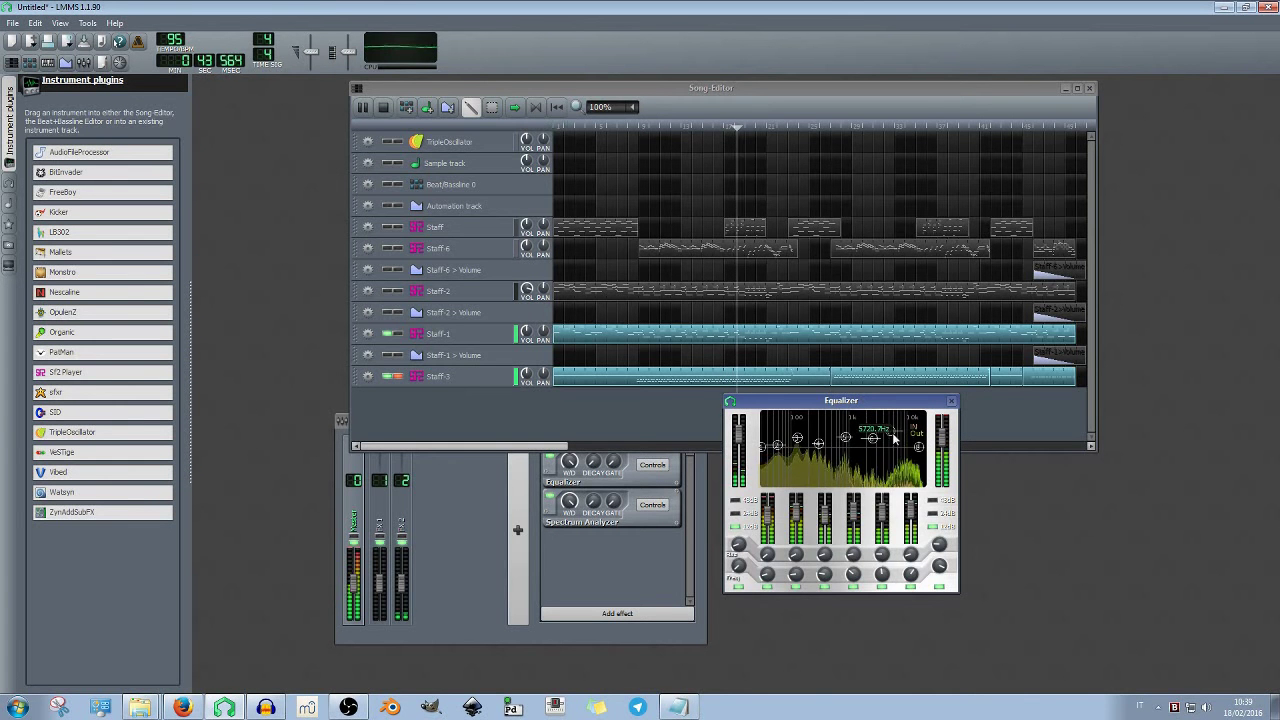
Toggle the Equalizer's input and output spectrum displays to compare the signal before and after processing
click(918, 433)
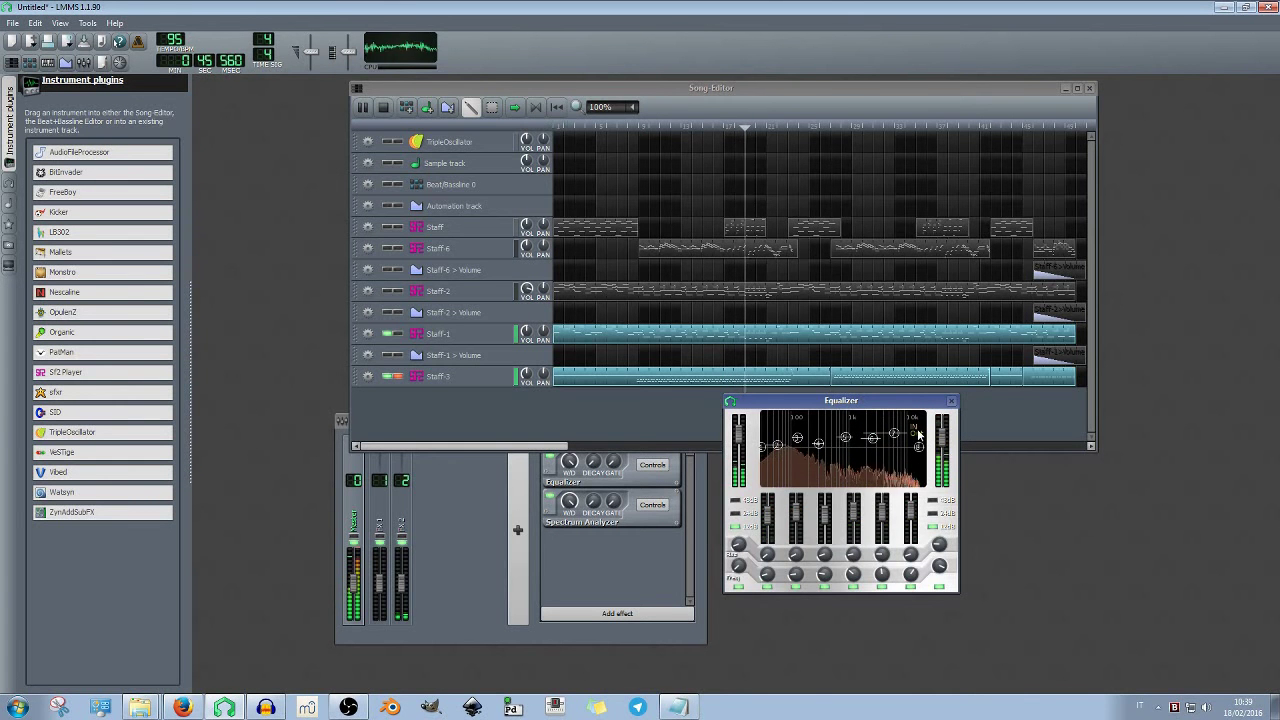
click(918, 433)
click(919, 435)
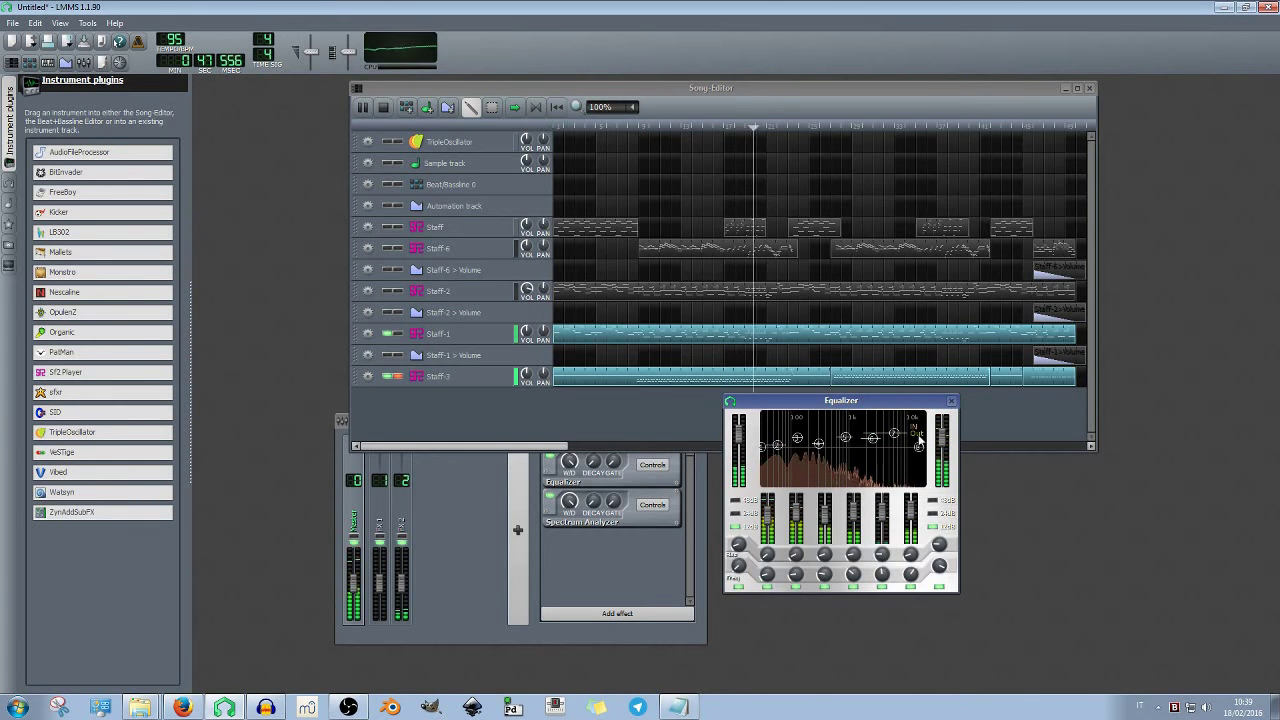
click(919, 436)
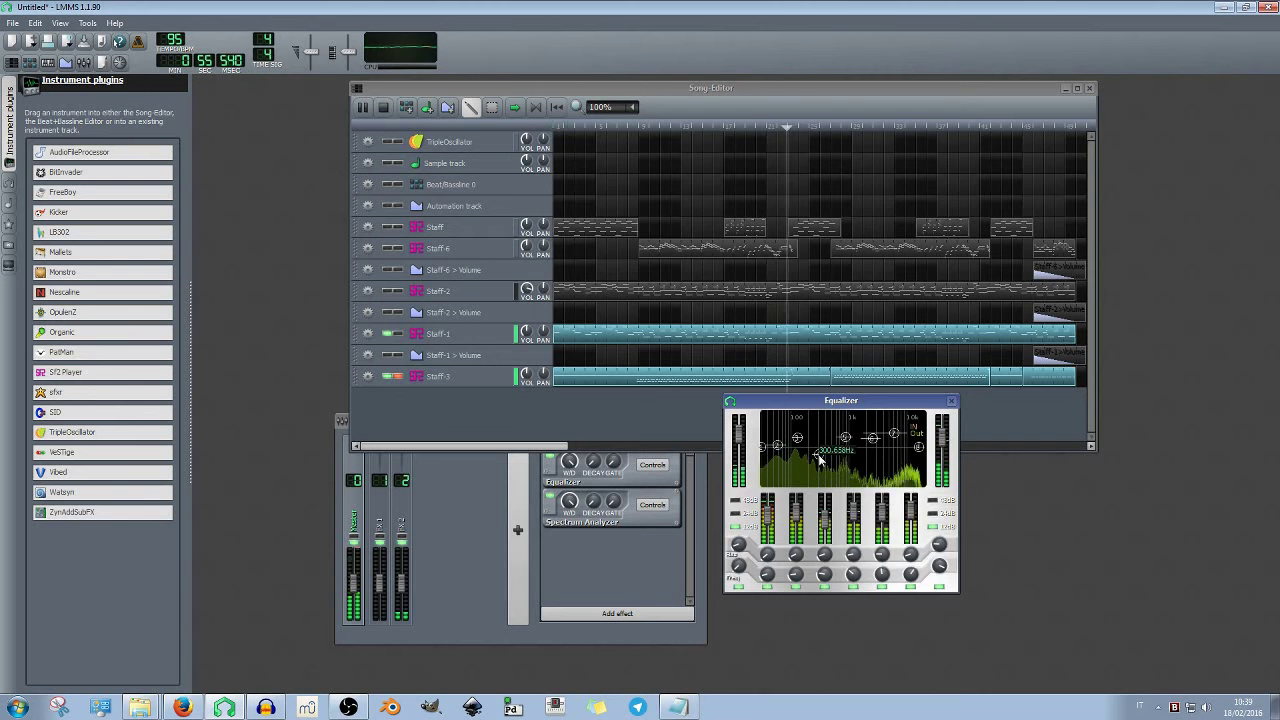
Reposition the Equalizer's peak bands against the output spectrum and stop the playback
drag(799, 440, 887, 480)
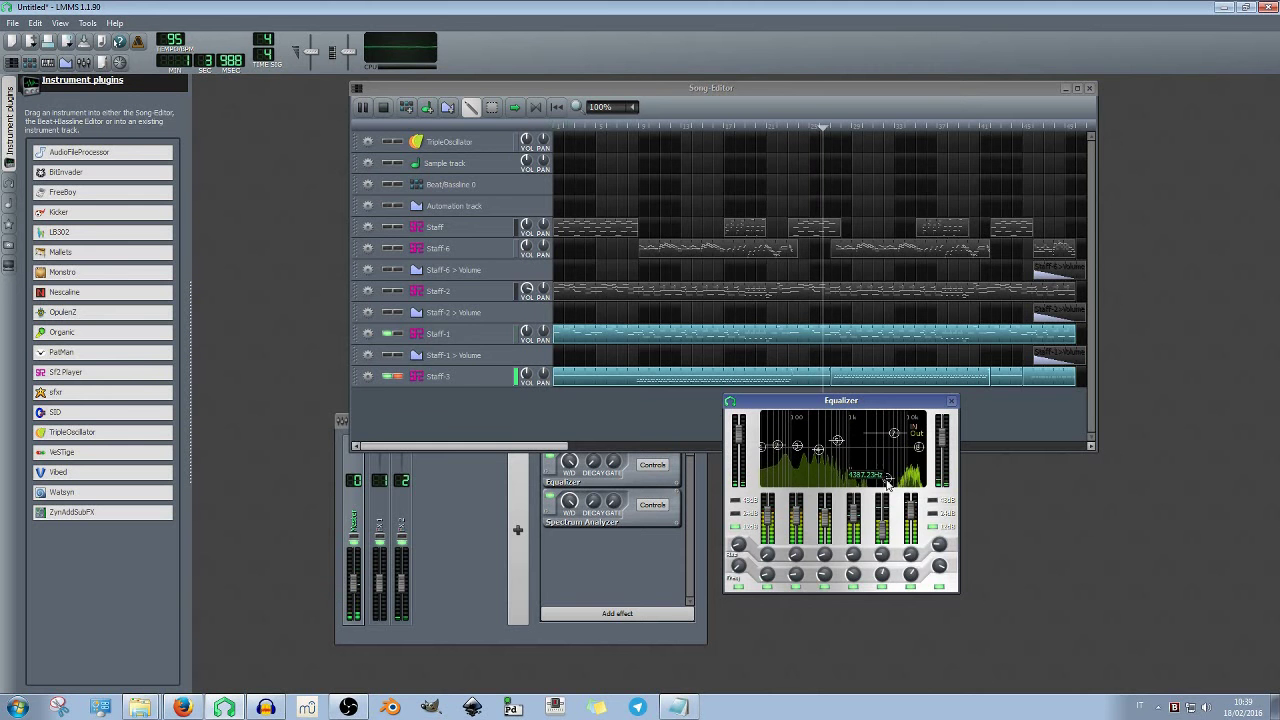
click(383, 107)
click(928, 496)
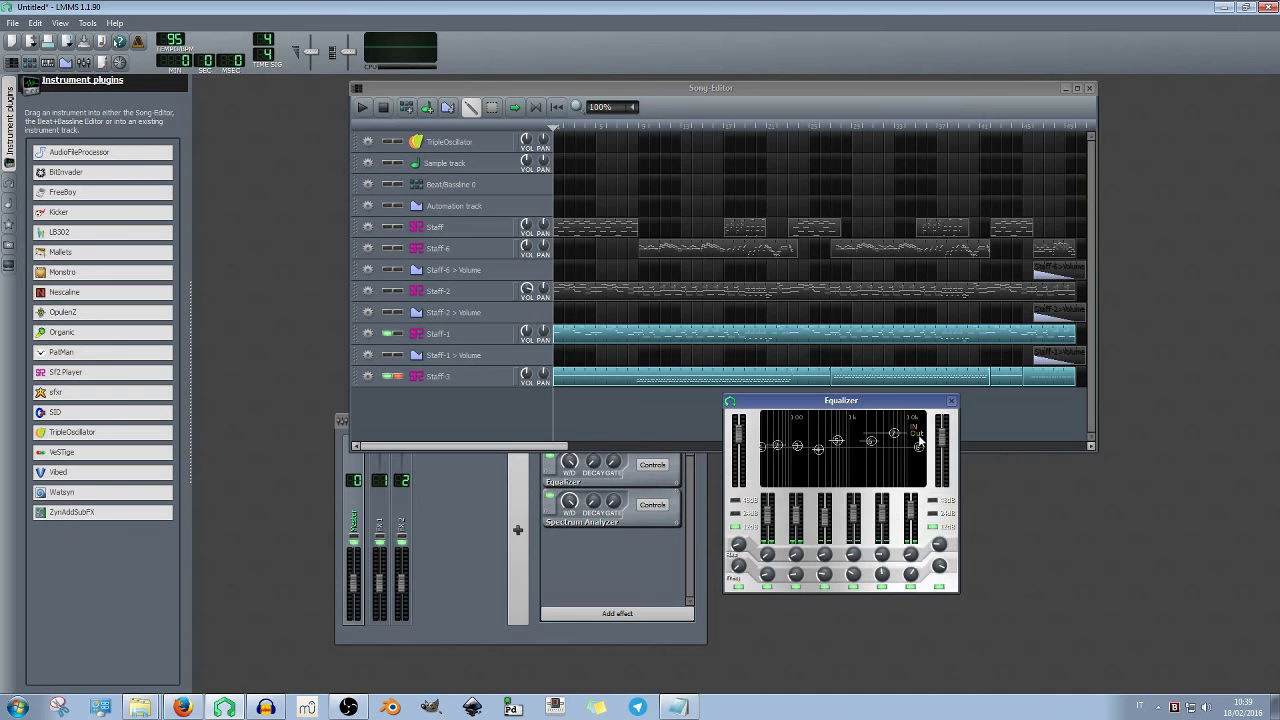
Remove the Equalizer and Spectrum Analyzer from the Master effects chain and turn off solo on Staff-3
click(556, 465)
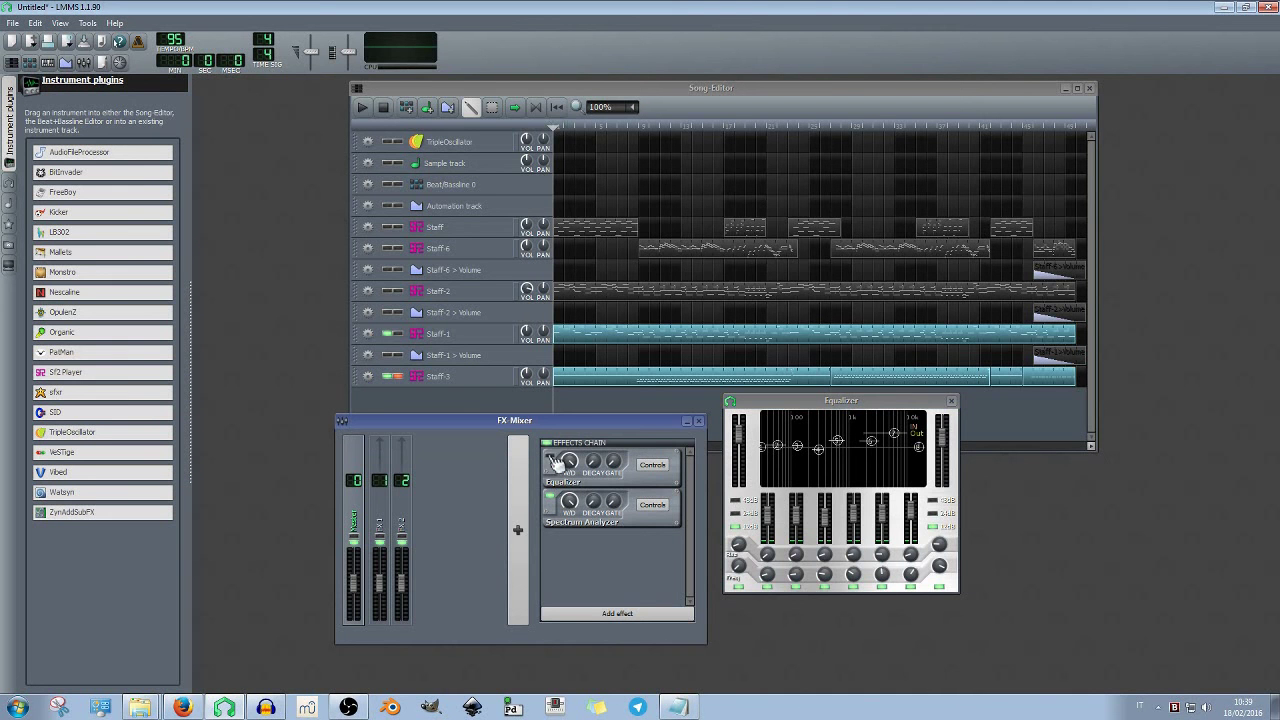
right_click(556, 478)
click(595, 537)
right_click(558, 487)
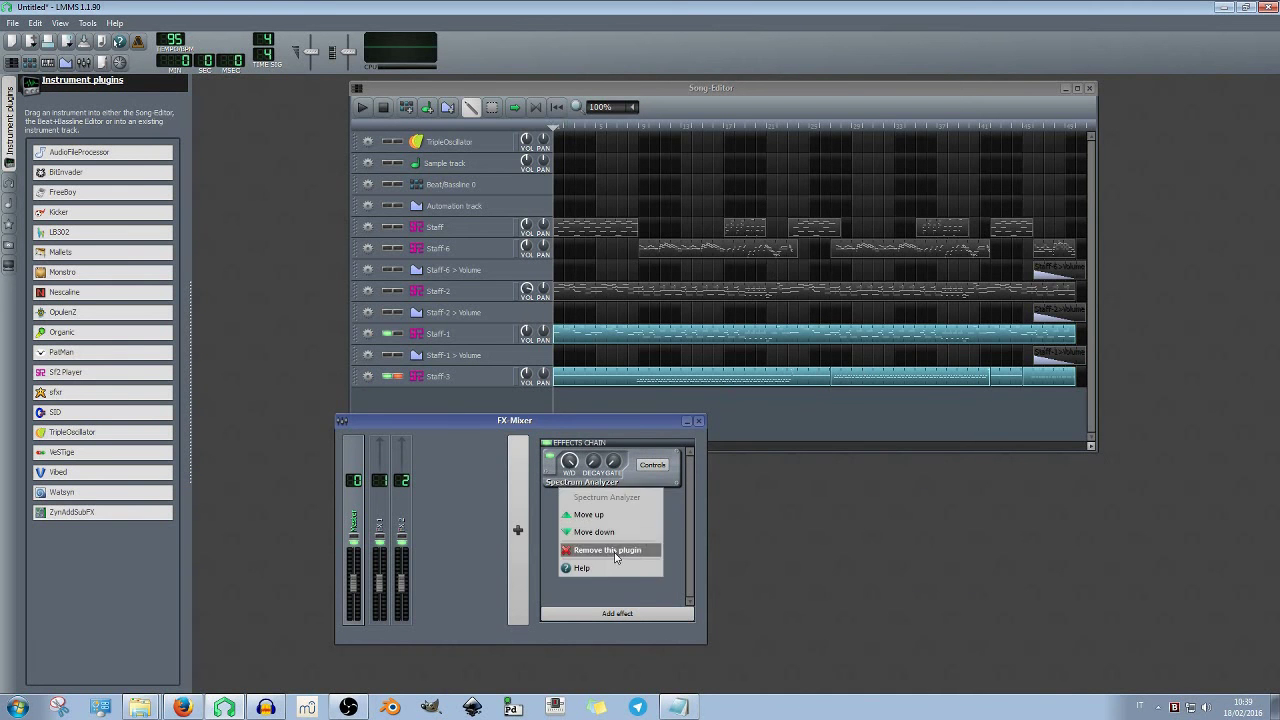
click(616, 551)
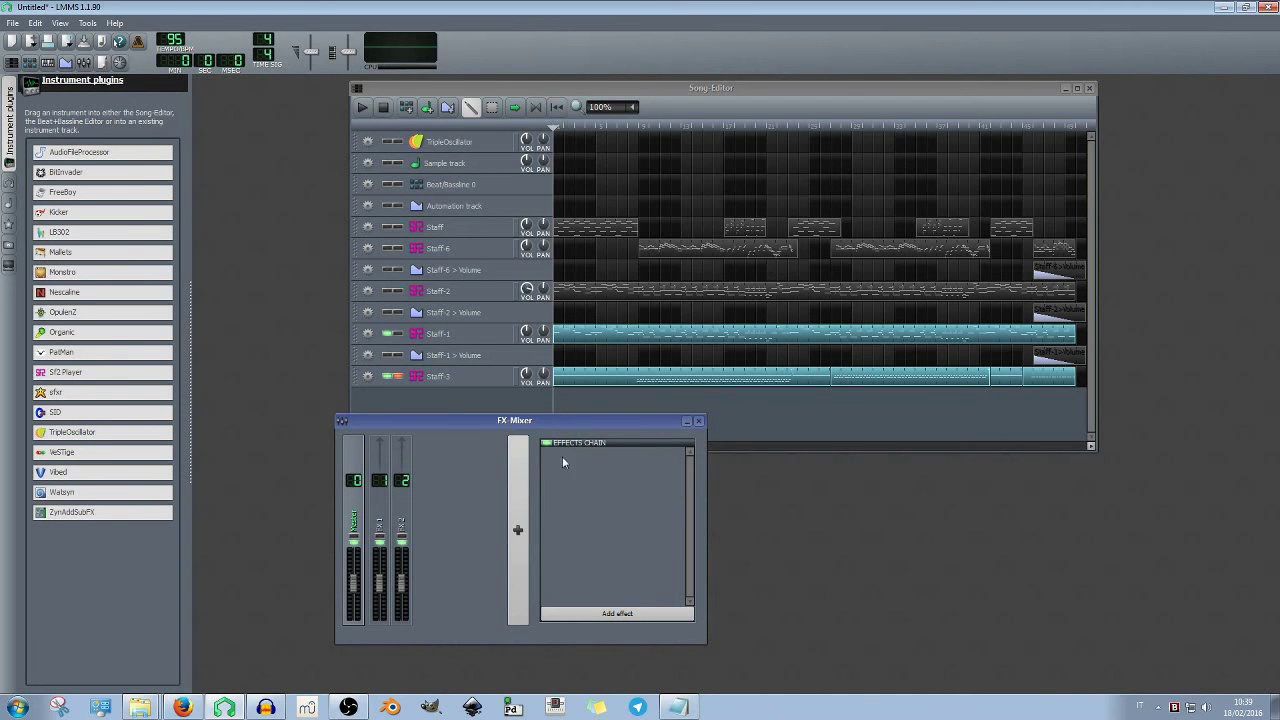
click(400, 377)
Switch to the changelog in Notepad and highlight the "New Bitcrush effects plugin" entry
key(alt+Tab)
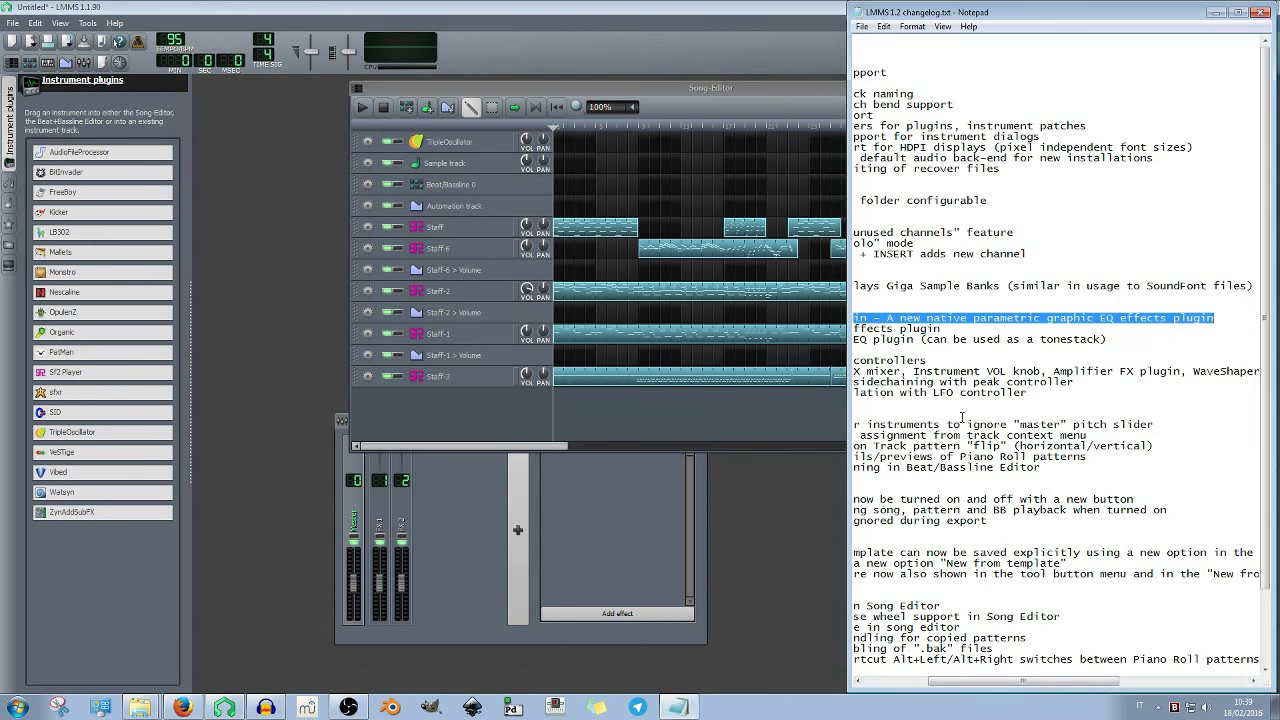
drag(1086, 683, 1012, 683)
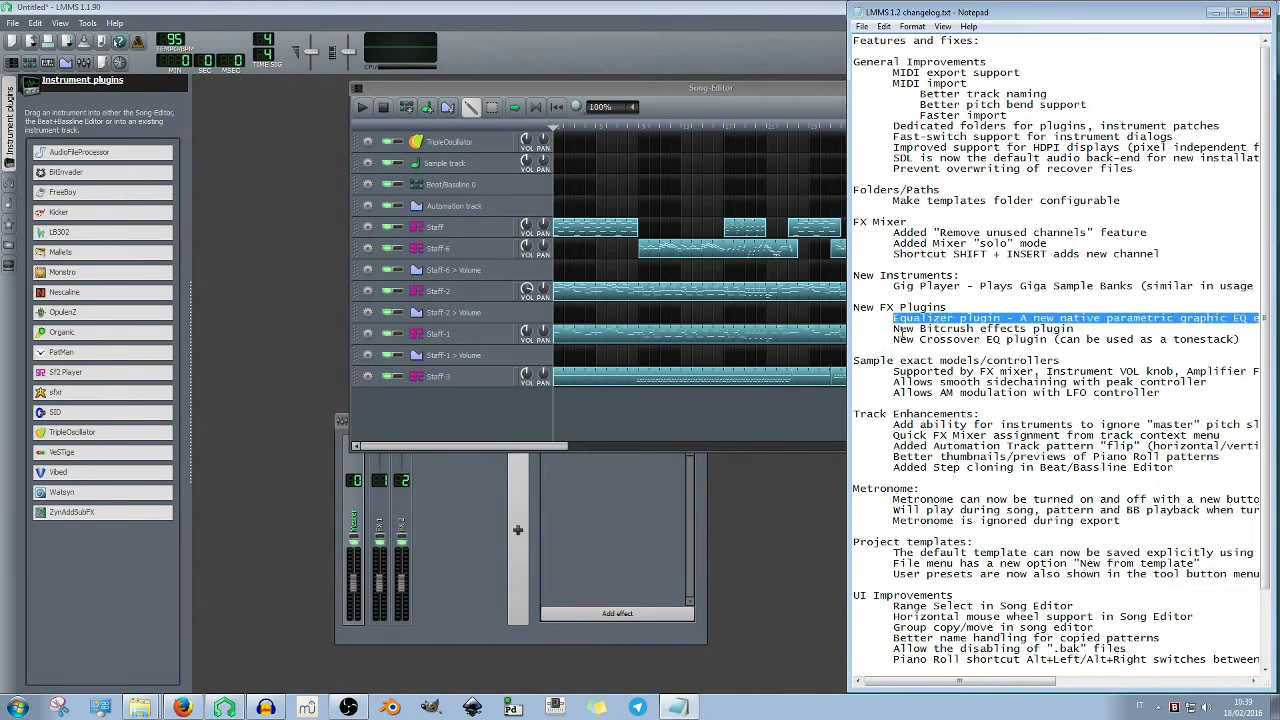
drag(900, 333, 1087, 333)
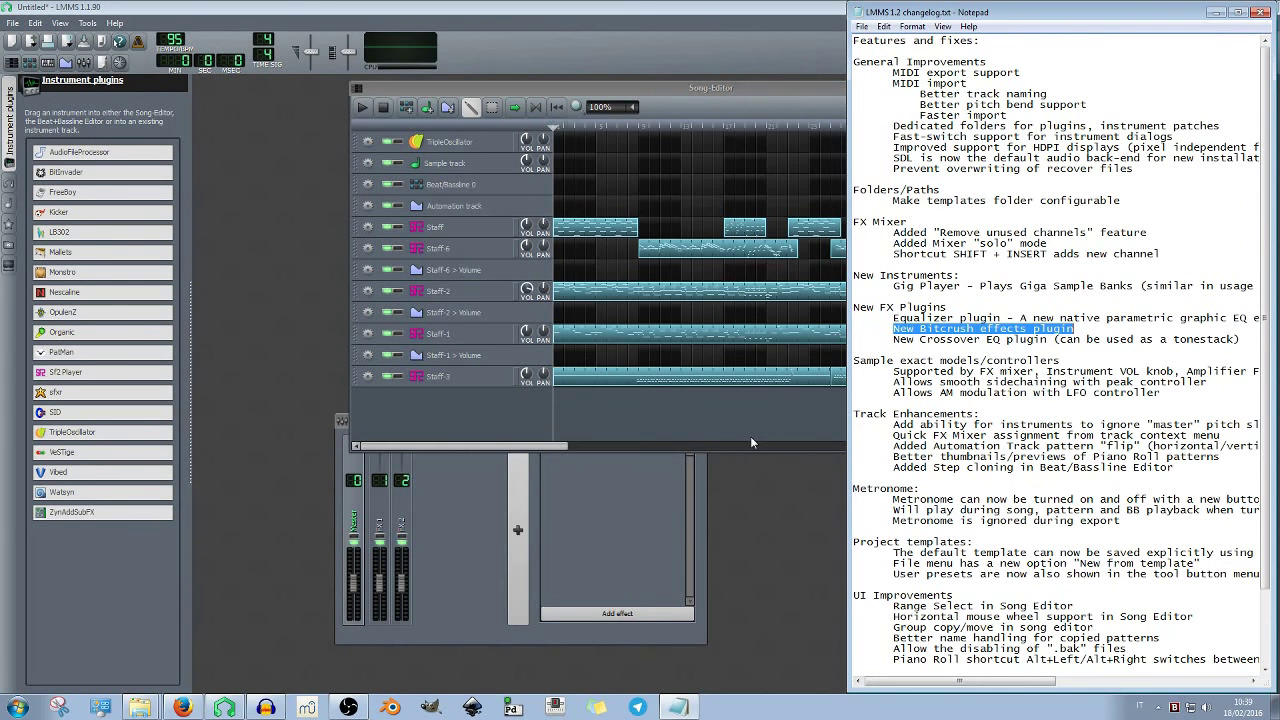
Add the Bitcrush effect to the Master channel and place its window clear of the FX mixer
click(617, 614)
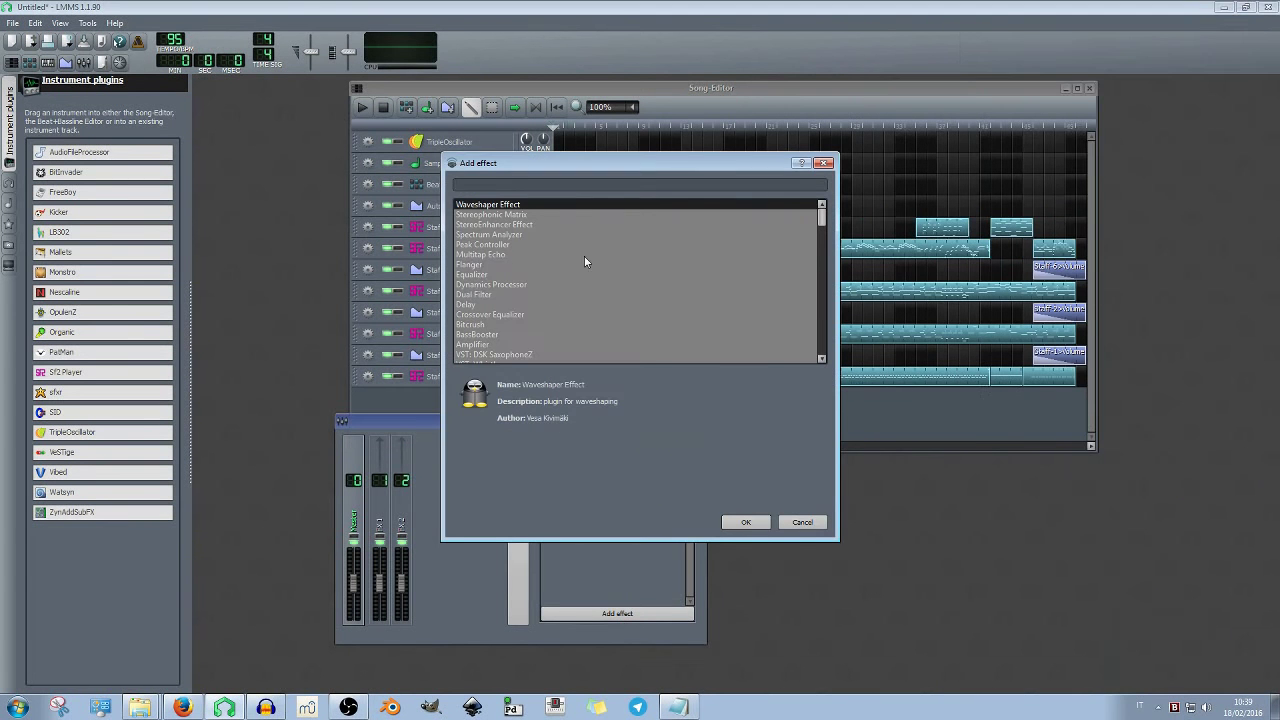
click(474, 325)
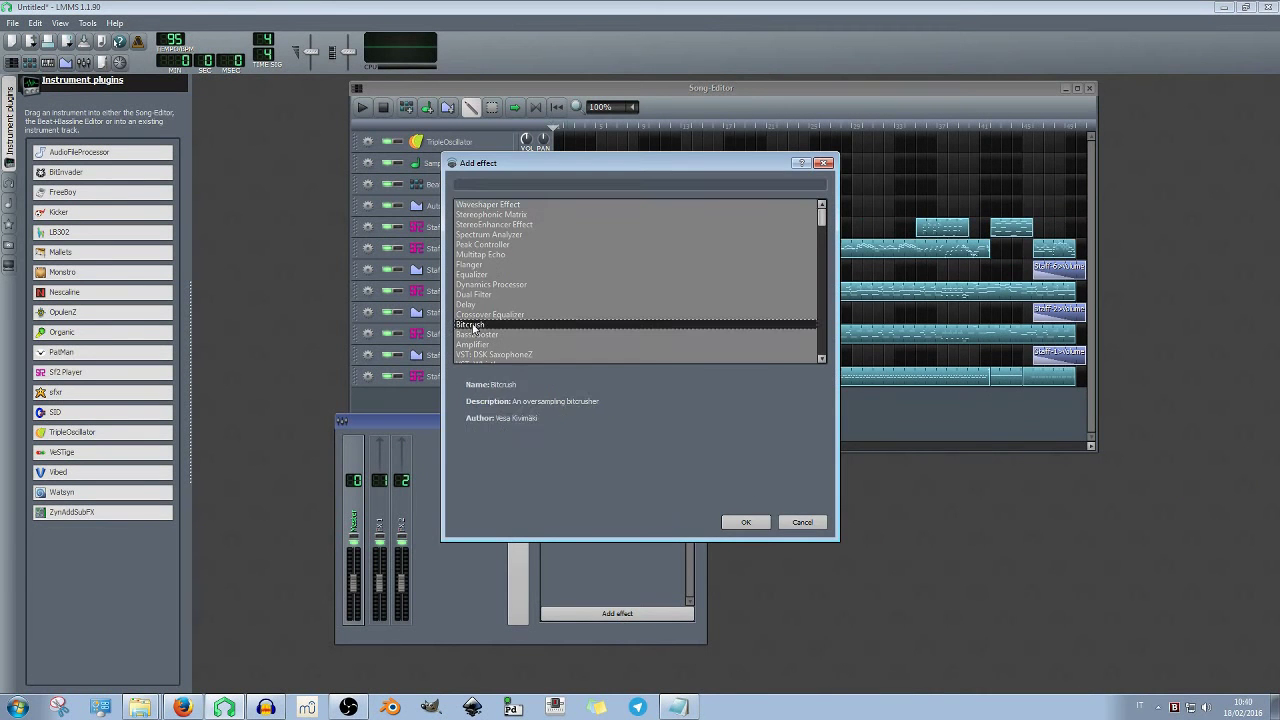
click(760, 522)
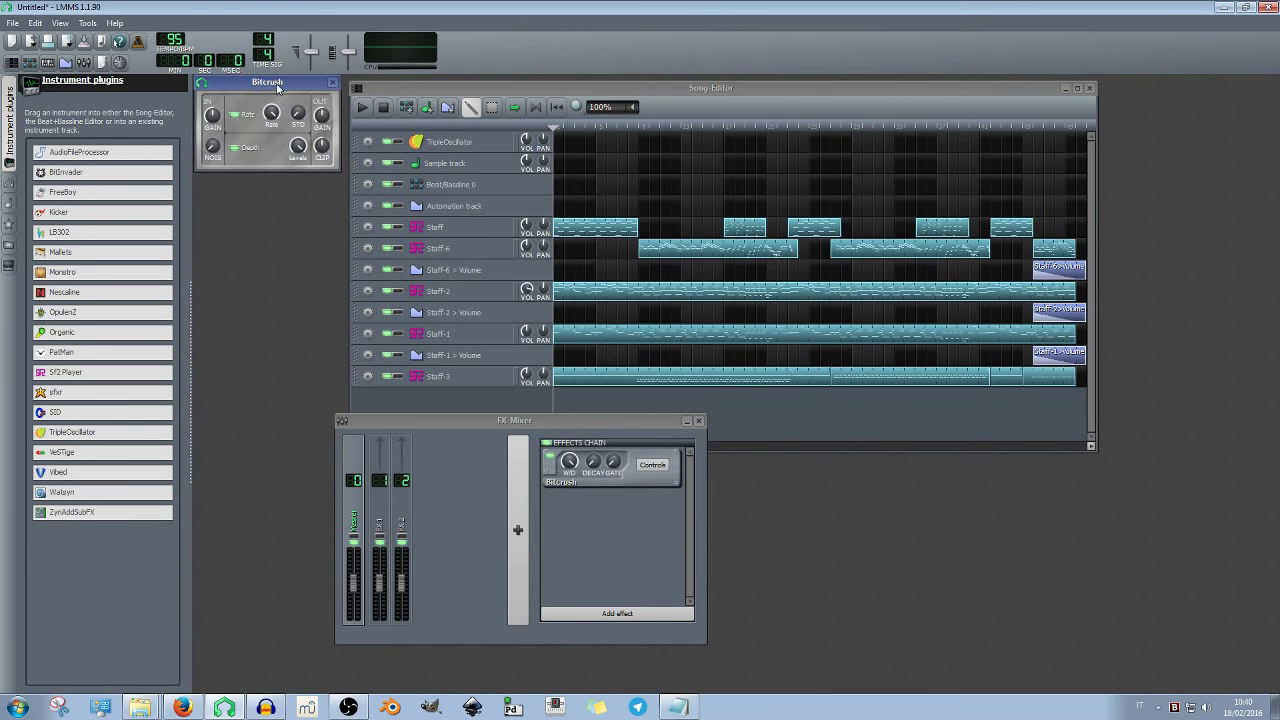
drag(272, 81, 867, 411)
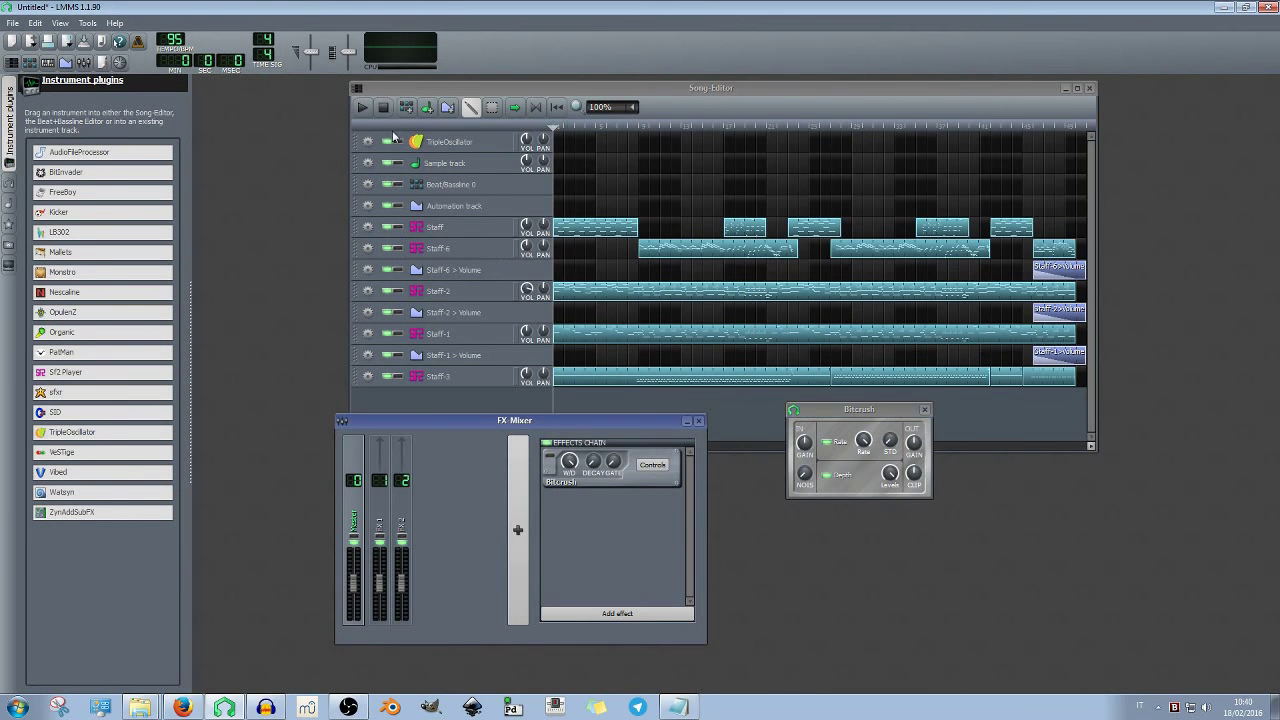
Play the song, switch the Bitcrush effect on and bring its window fully into view
click(363, 107)
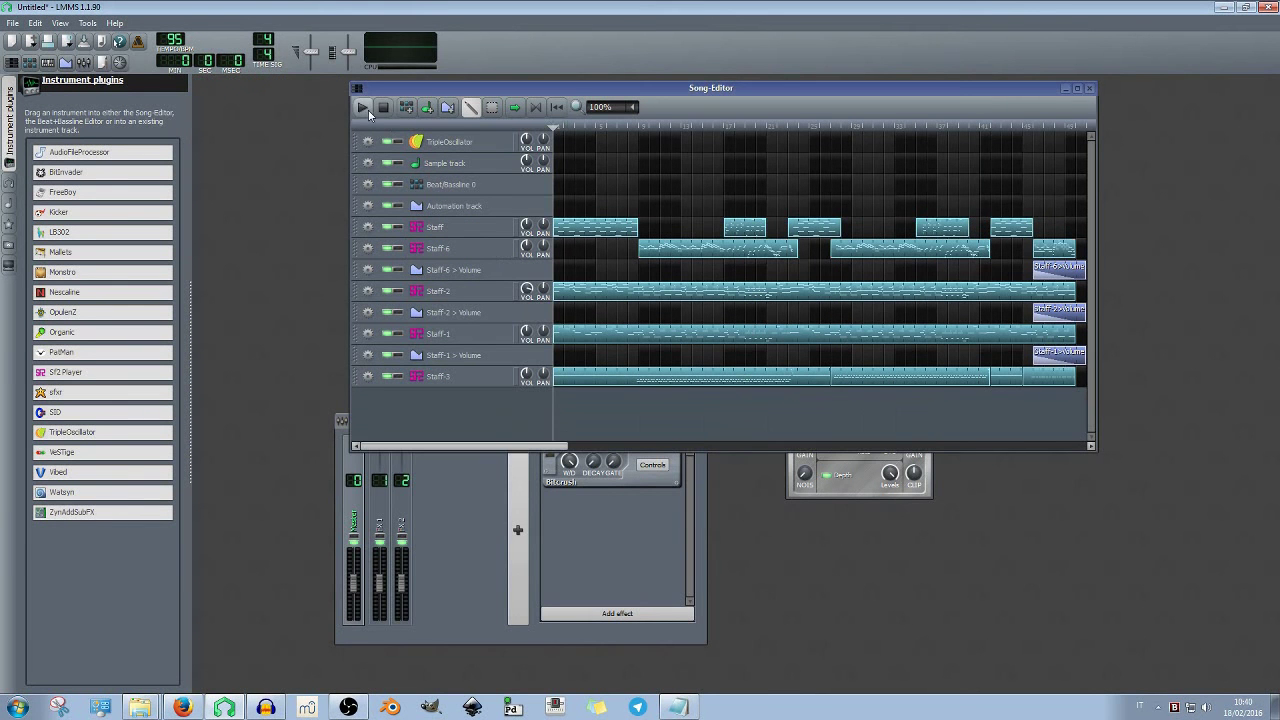
click(571, 456)
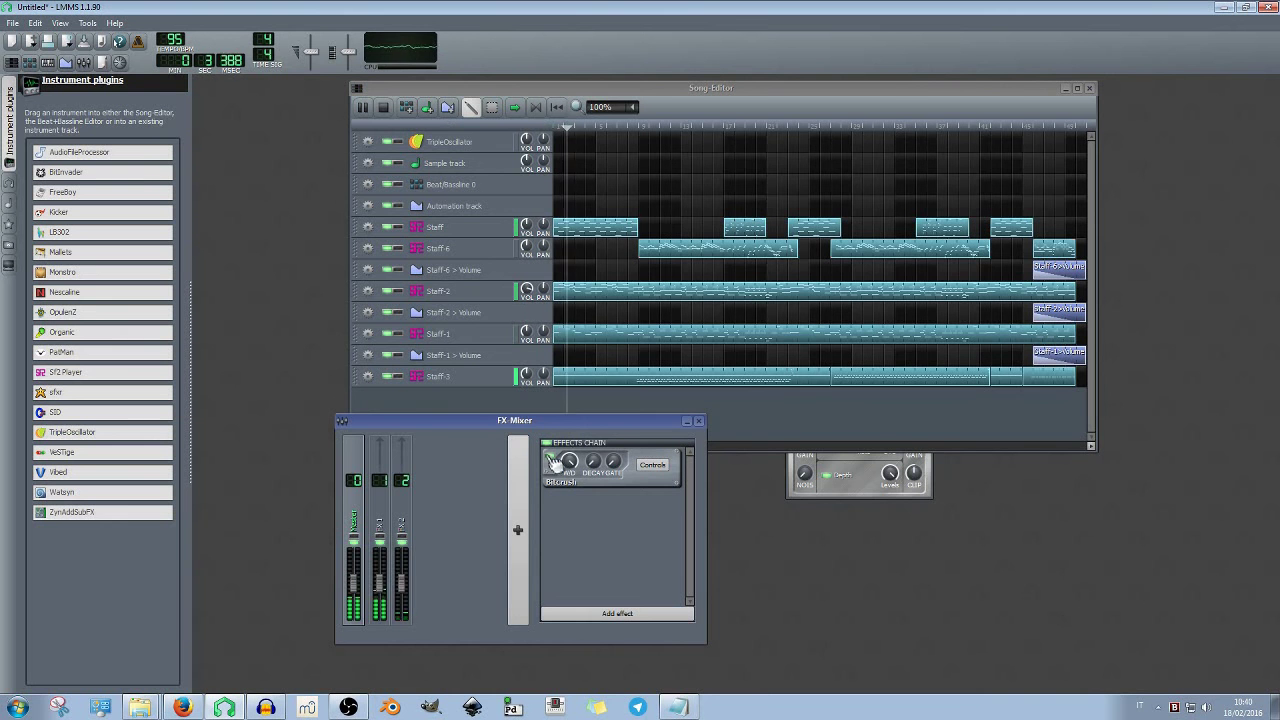
click(829, 465)
drag(857, 422, 838, 438)
Adjust Bitcrush's rate, stereo difference and input noise, try its rate and depth crushing switches, and stop the playback
drag(845, 462, 786, 494)
drag(872, 494, 845, 462)
click(812, 465)
click(818, 470)
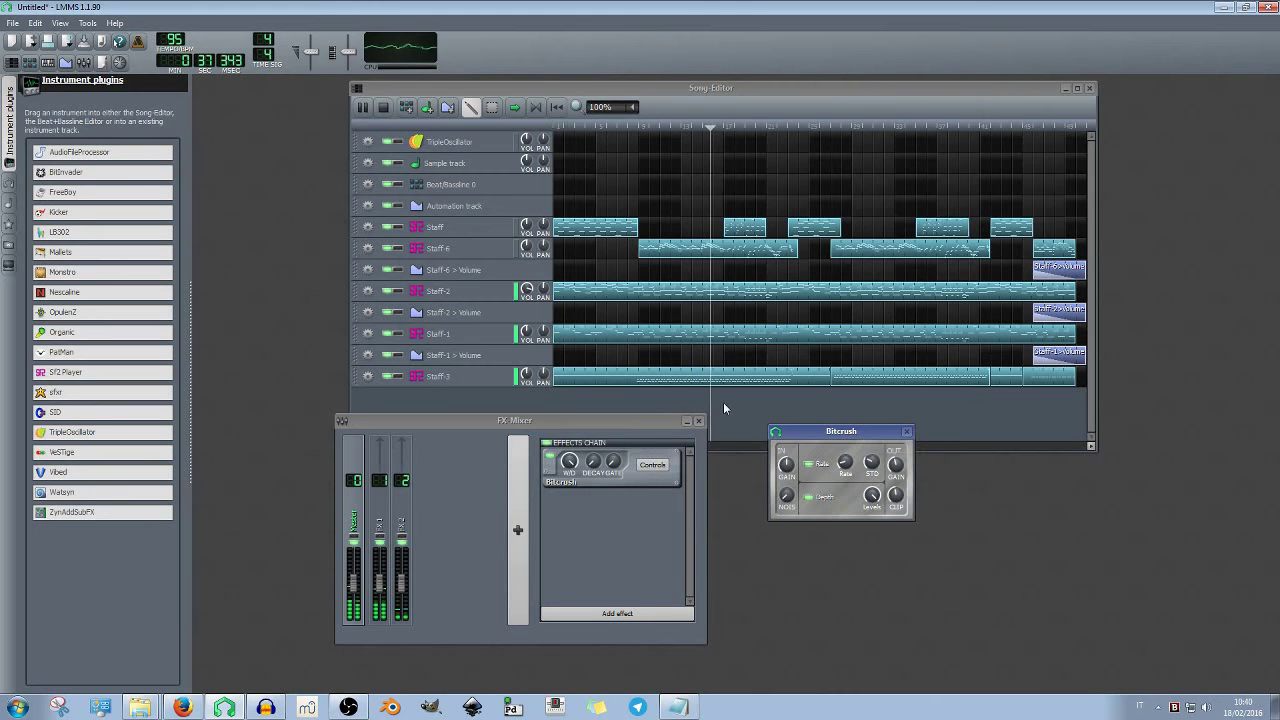
click(383, 107)
click(838, 500)
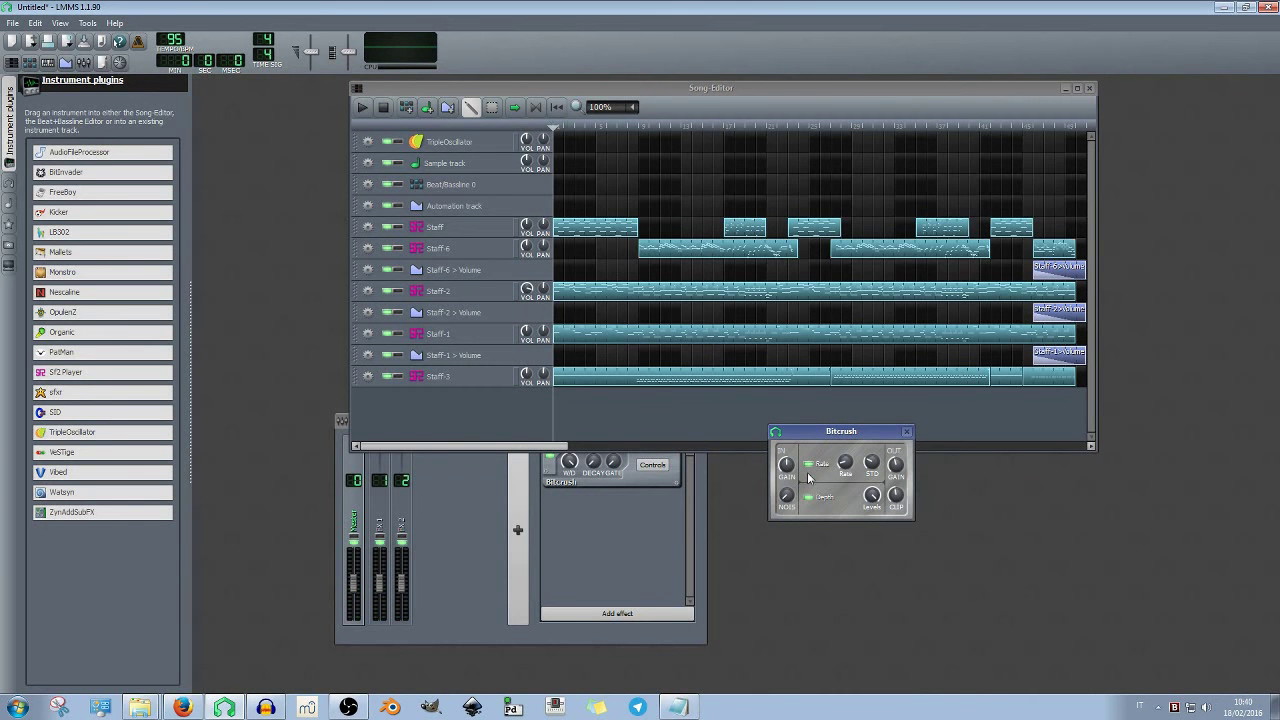
Start a new project, discarding the unsaved changes, and open the TripleOscillator track's instrument window
click(12, 22)
click(37, 40)
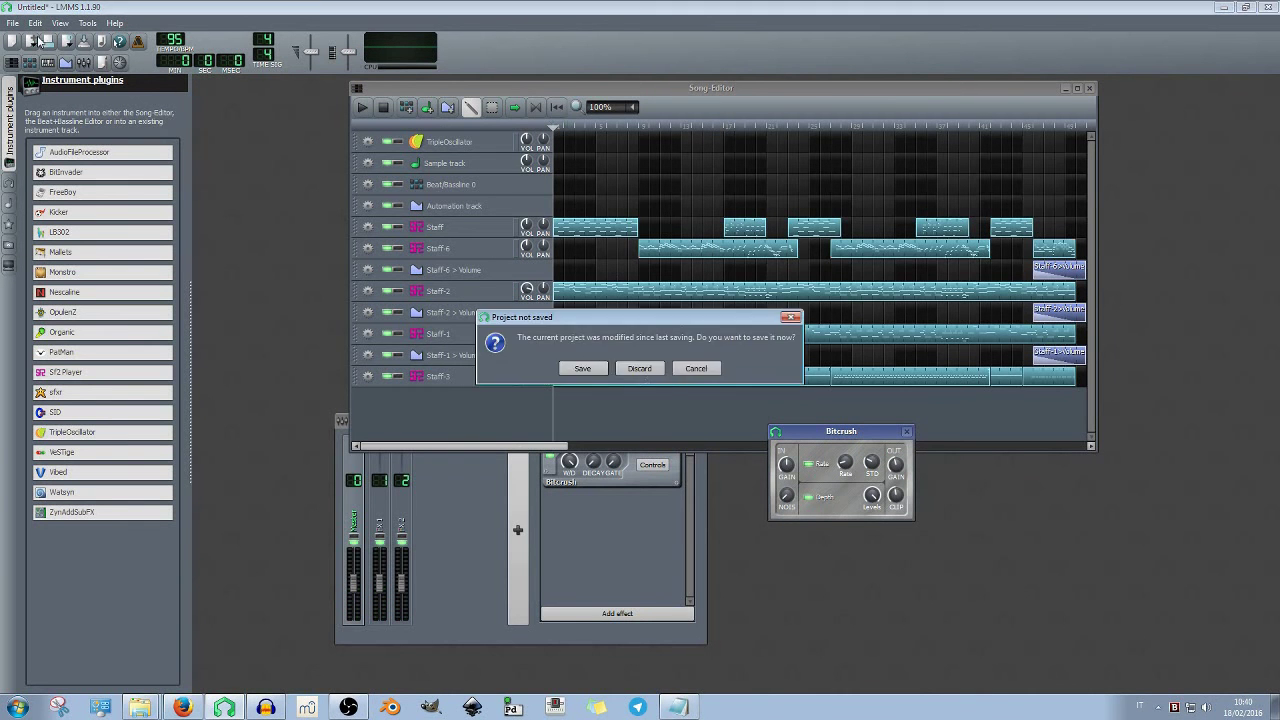
click(640, 368)
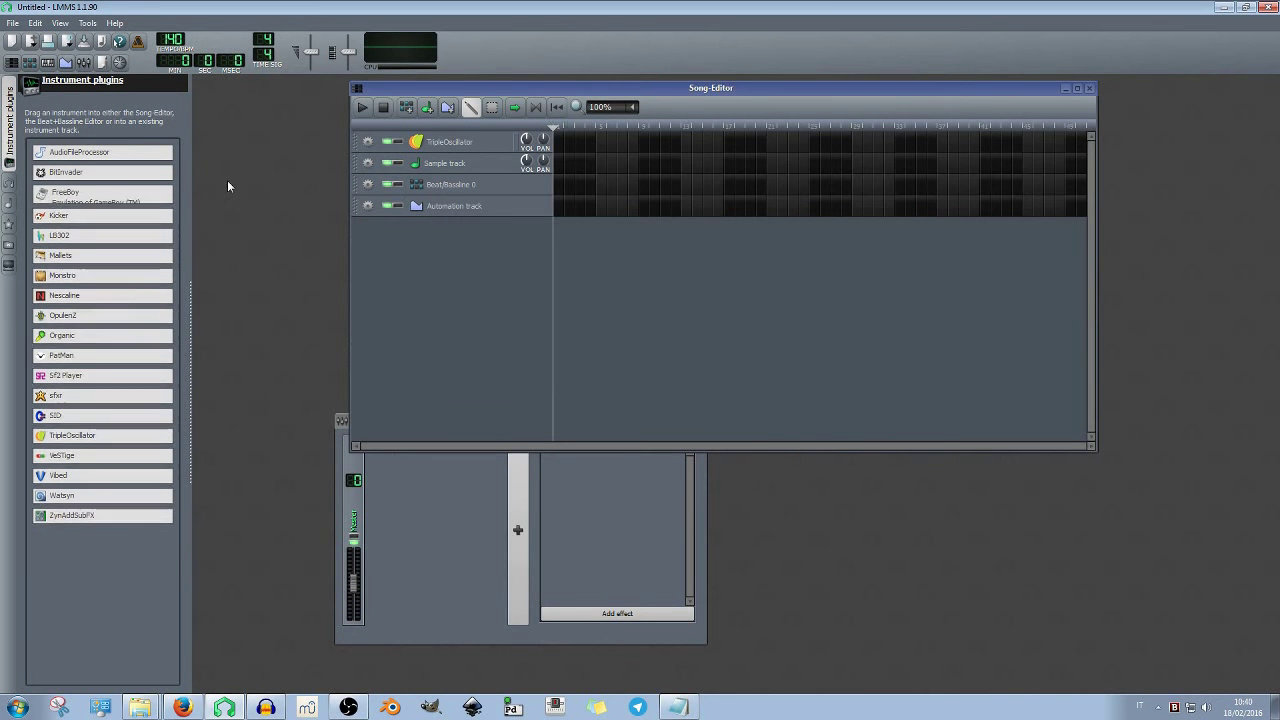
click(452, 140)
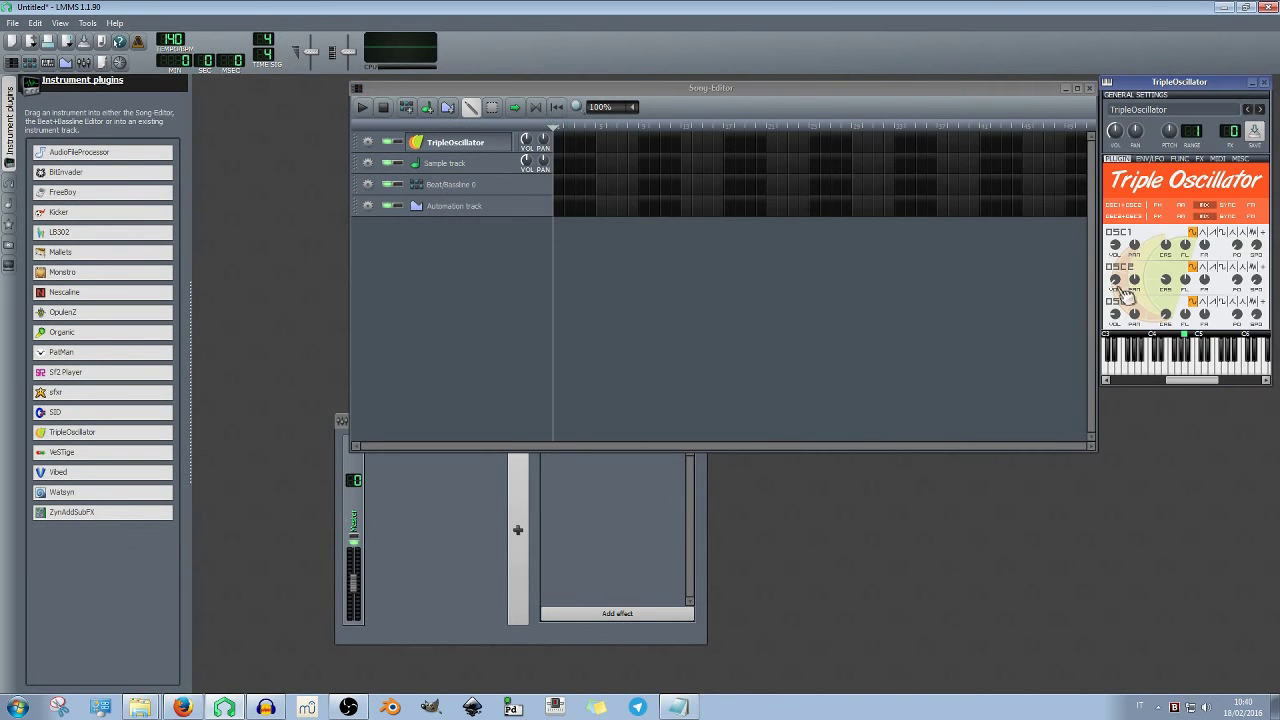
Move the TripleOscillator window over the Song-Editor and add the Bitcrush effect to the instrument's effects chain
drag(1192, 91, 720, 263)
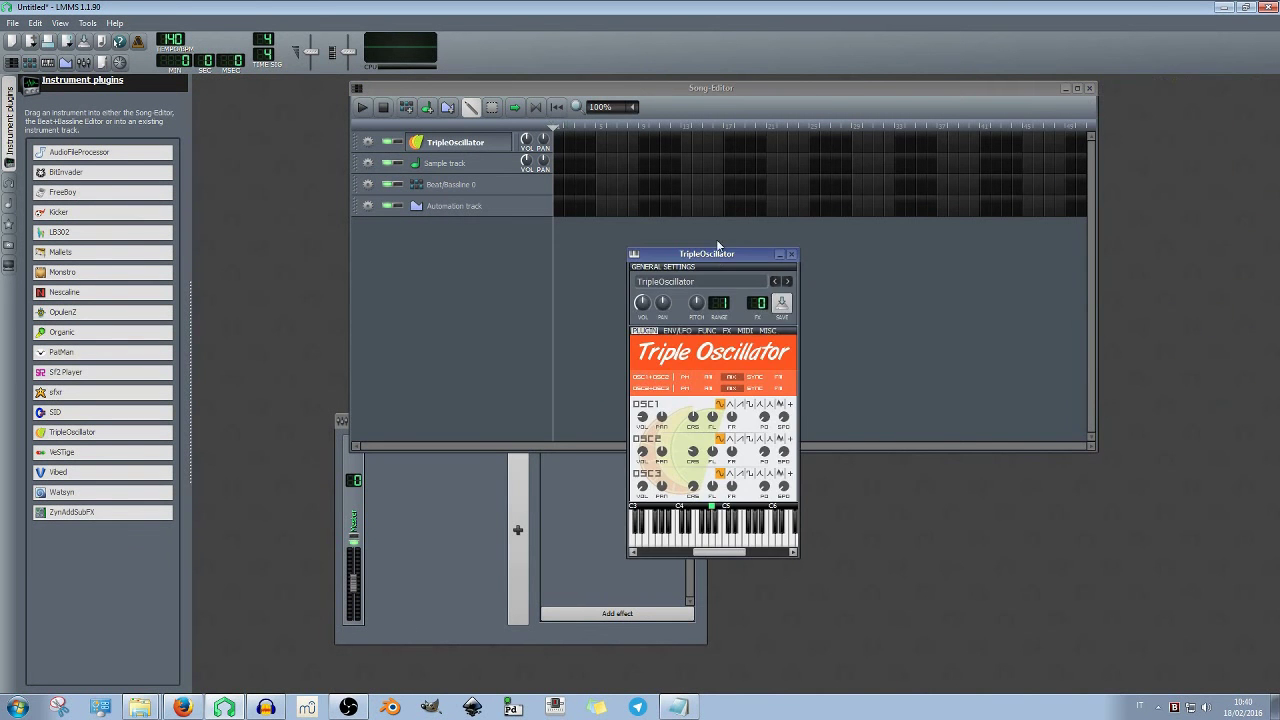
click(727, 331)
click(730, 489)
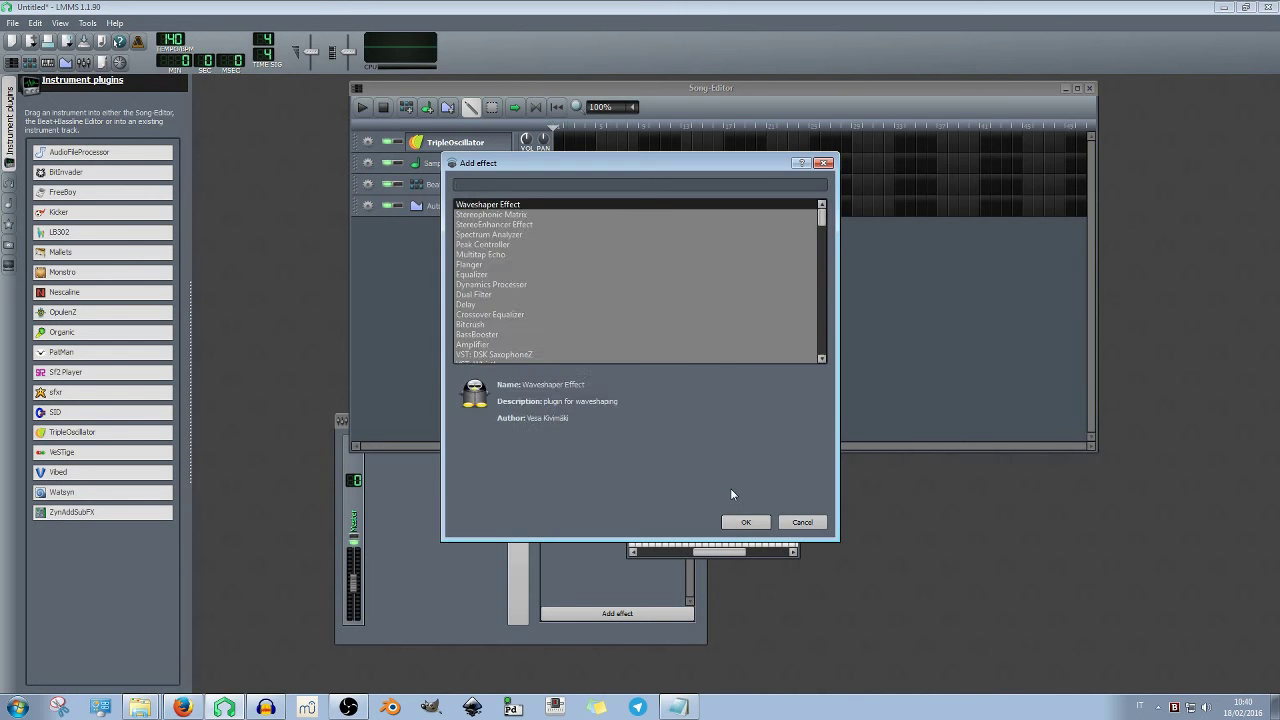
text(bit)
key(Return)
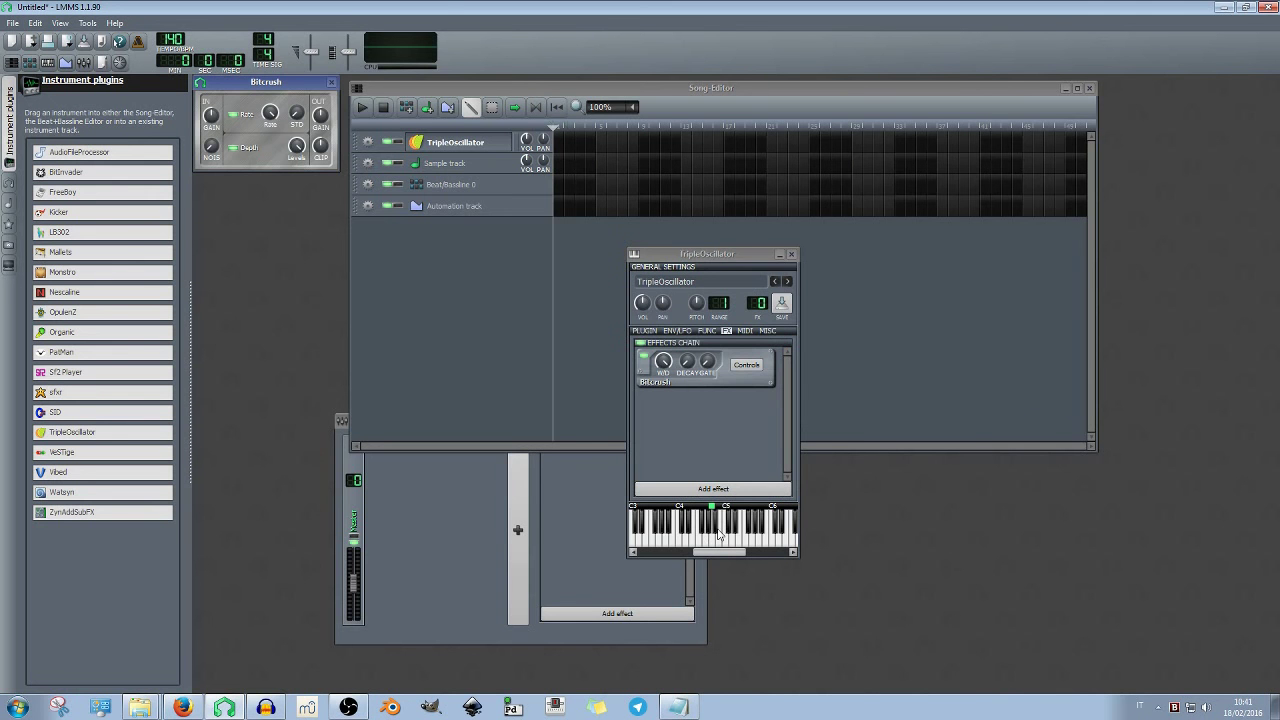
Play a test note, lower Bitcrush's sample rate and play notes on the instrument's keyboard to hear the change
click(717, 532)
click(274, 117)
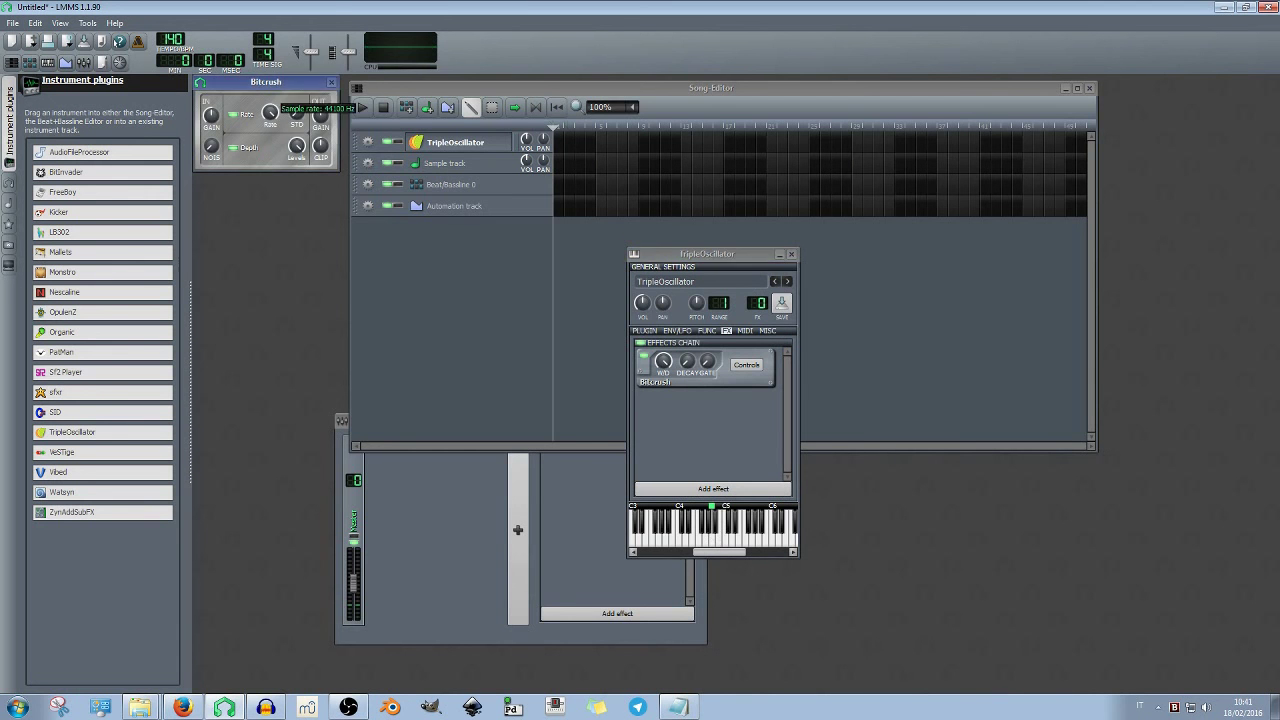
drag(274, 117, 274, 140)
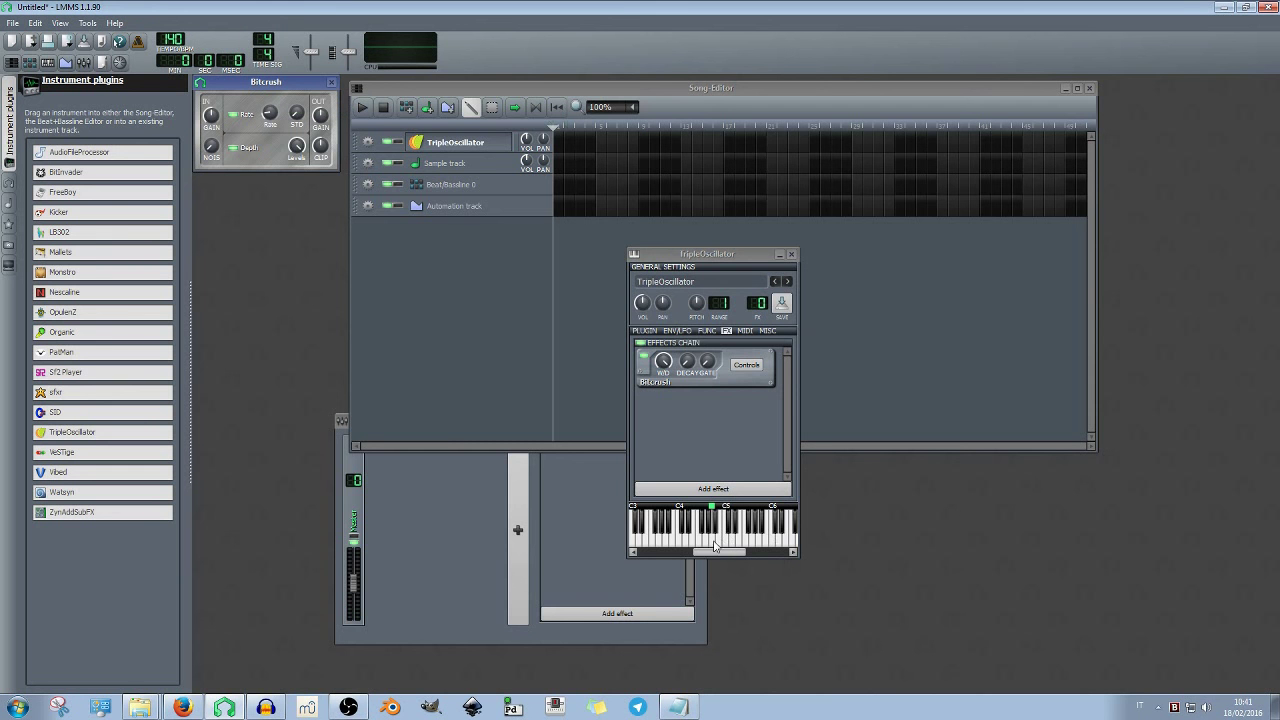
click(715, 543)
click(666, 545)
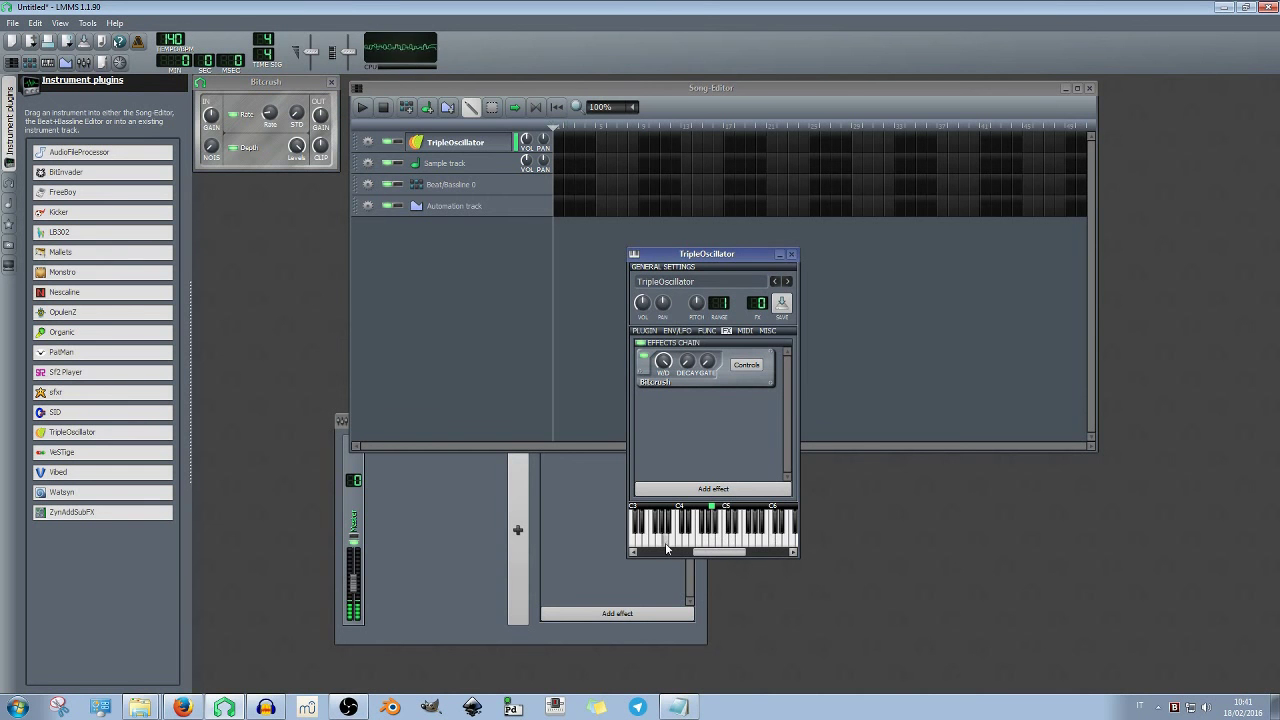
Add the native Spectrum Analyzer effect to the Master channel in the FX mixer
click(588, 563)
click(596, 613)
text(spec)
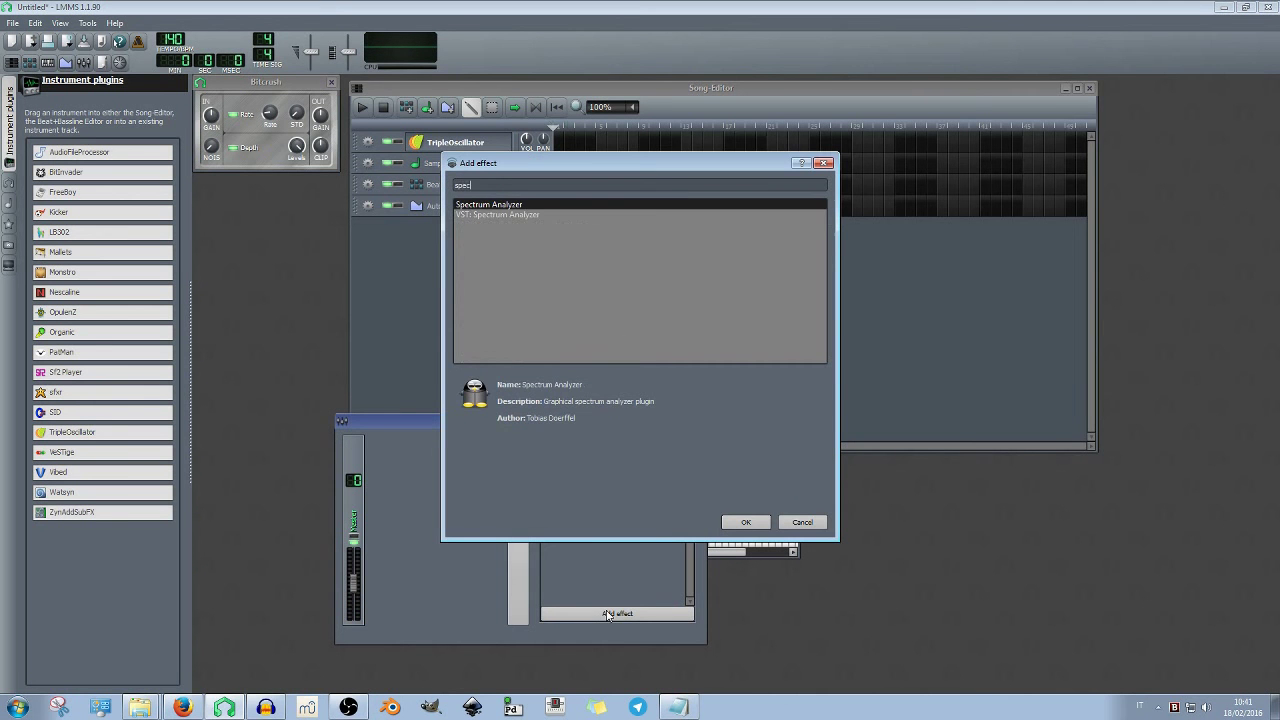
key(Return)
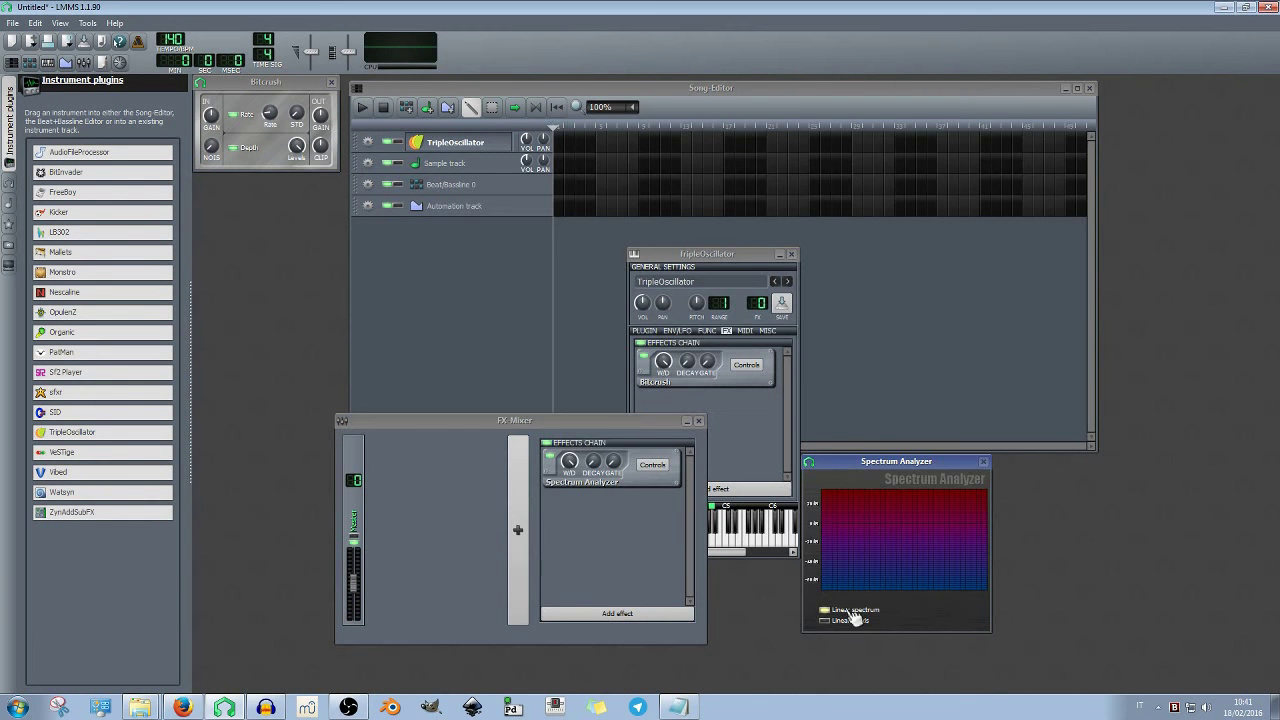
Bring the TripleOscillator window's keyboard fully into view, set a reduced Bitcrush sample rate and play a note for the Spectrum Analyzer
drag(276, 115, 276, 70)
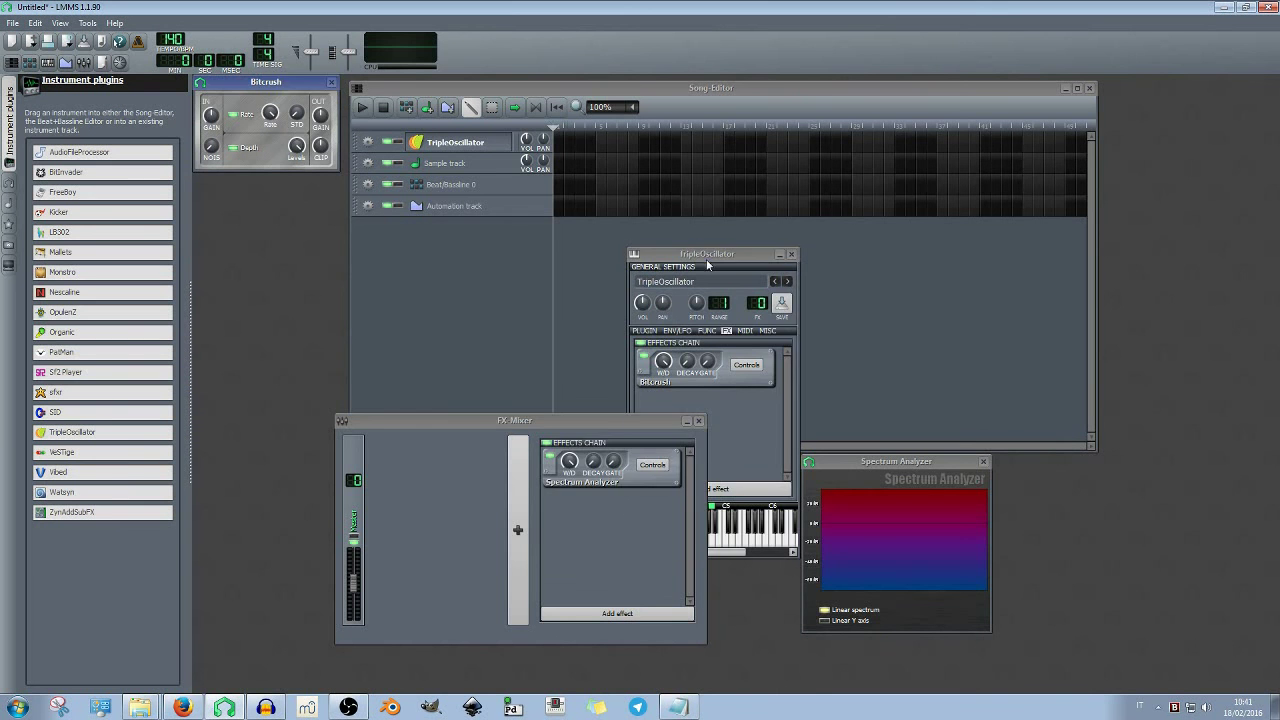
drag(706, 259, 618, 243)
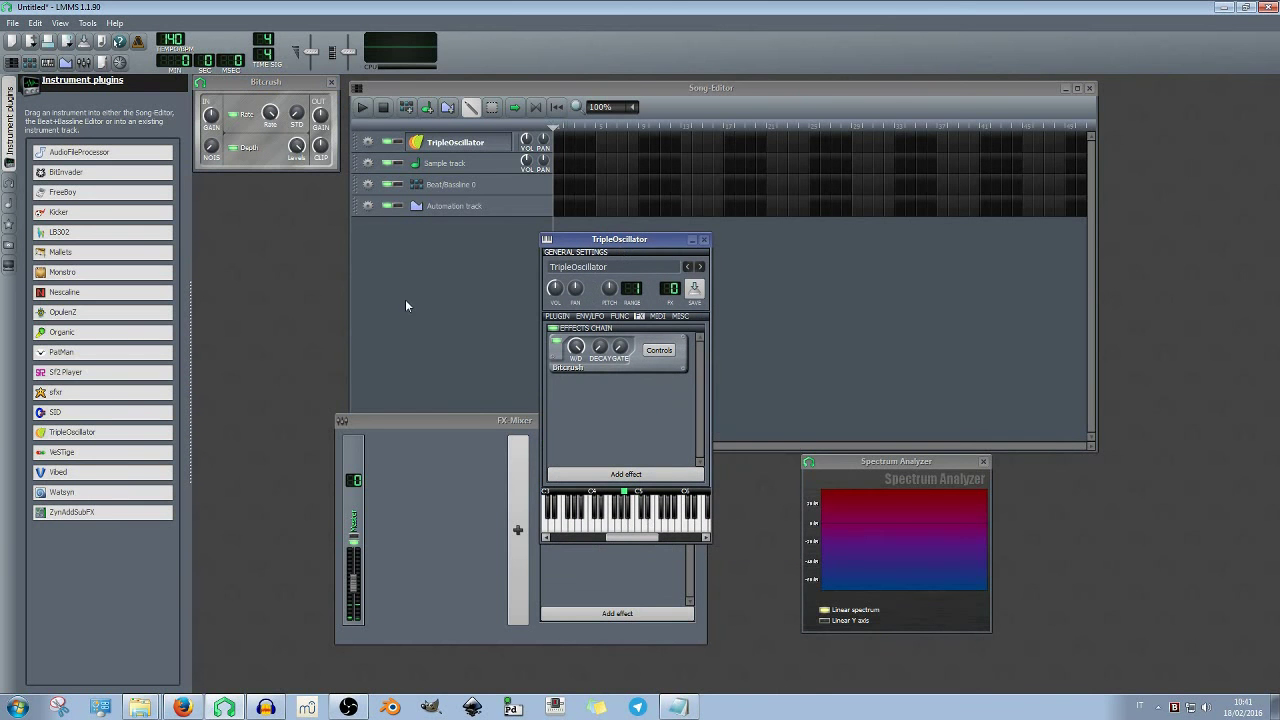
click(271, 112)
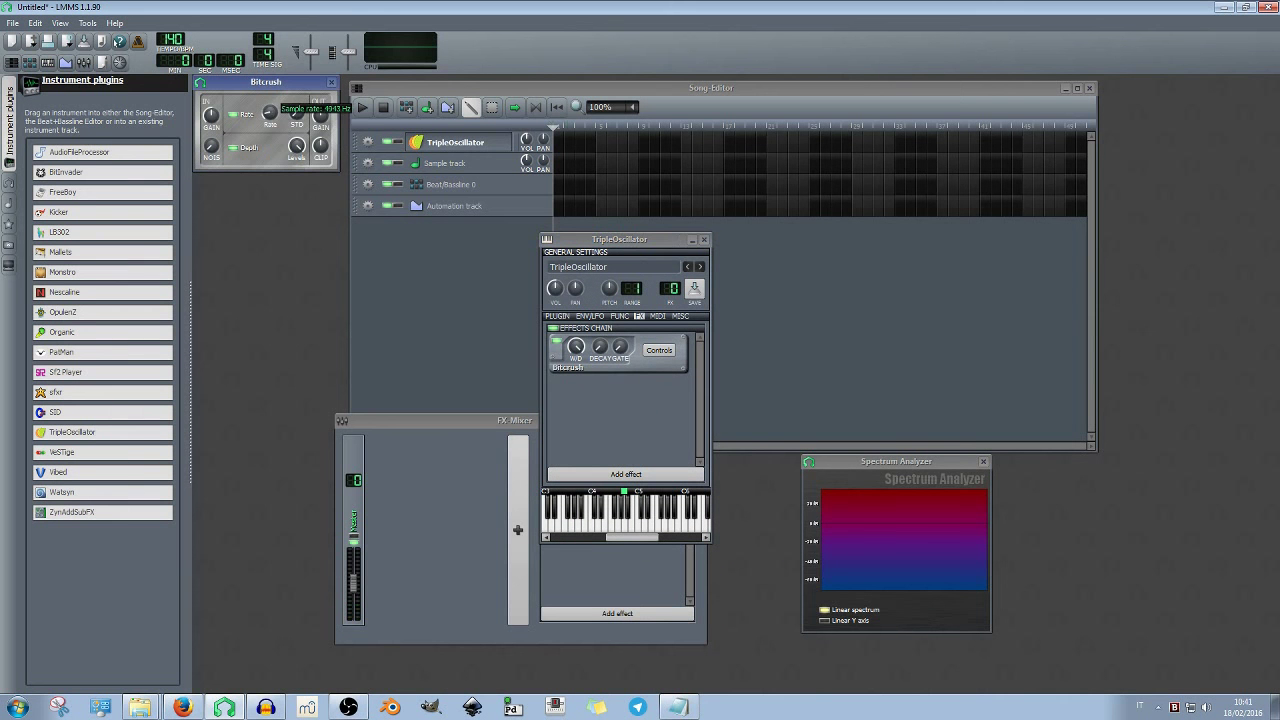
drag(271, 112, 281, 108)
click(641, 521)
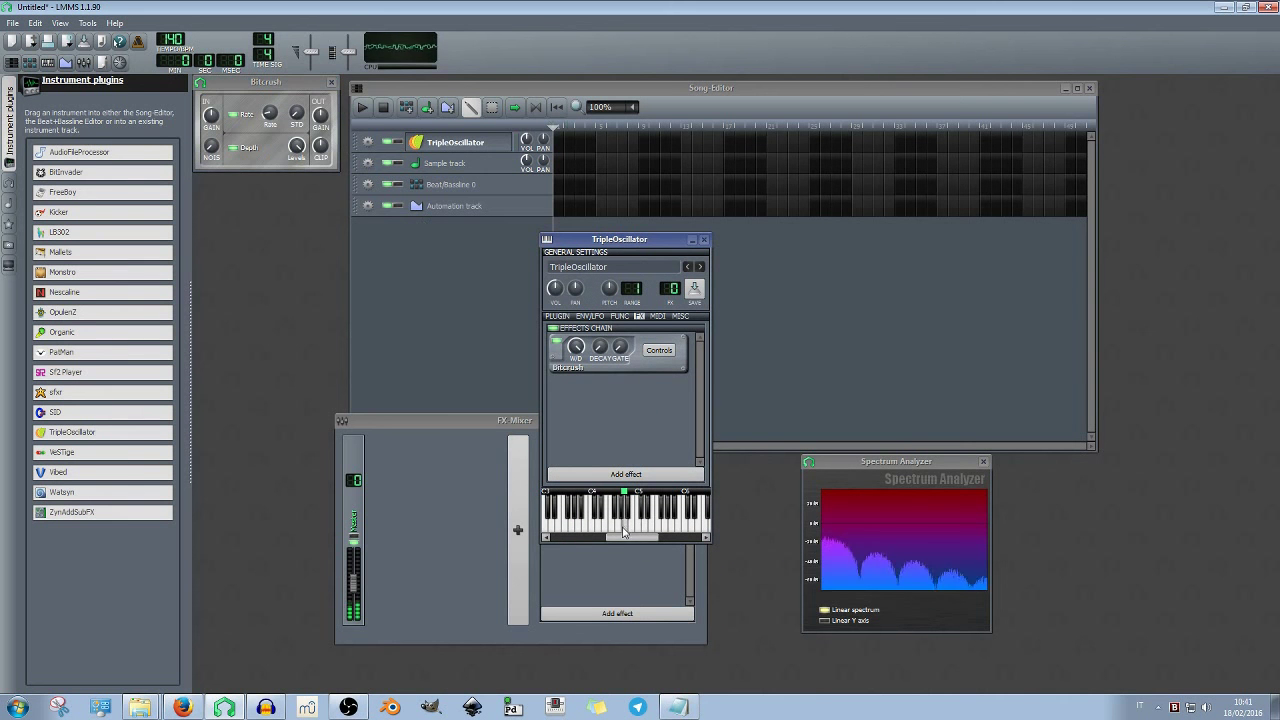
Try further Bitcrush sample rates, playing a test note after each change
click(270, 112)
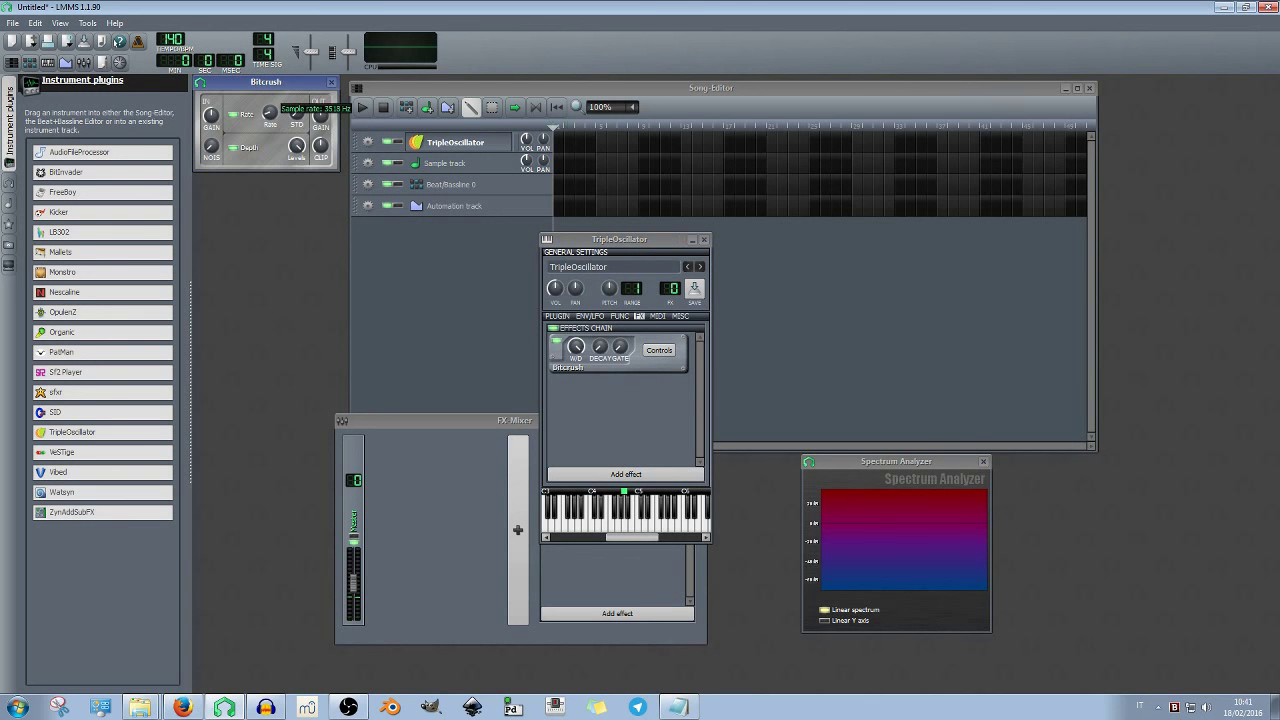
drag(270, 112, 270, 118)
click(626, 527)
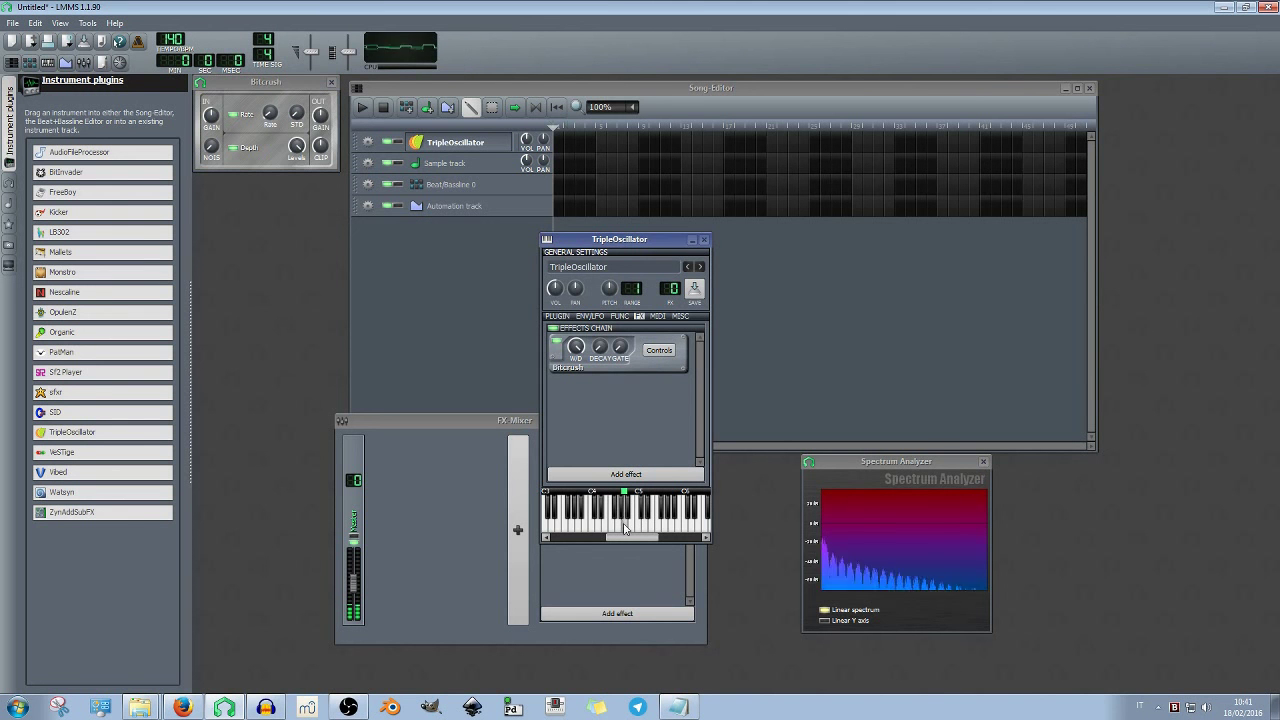
click(272, 115)
drag(272, 115, 272, 118)
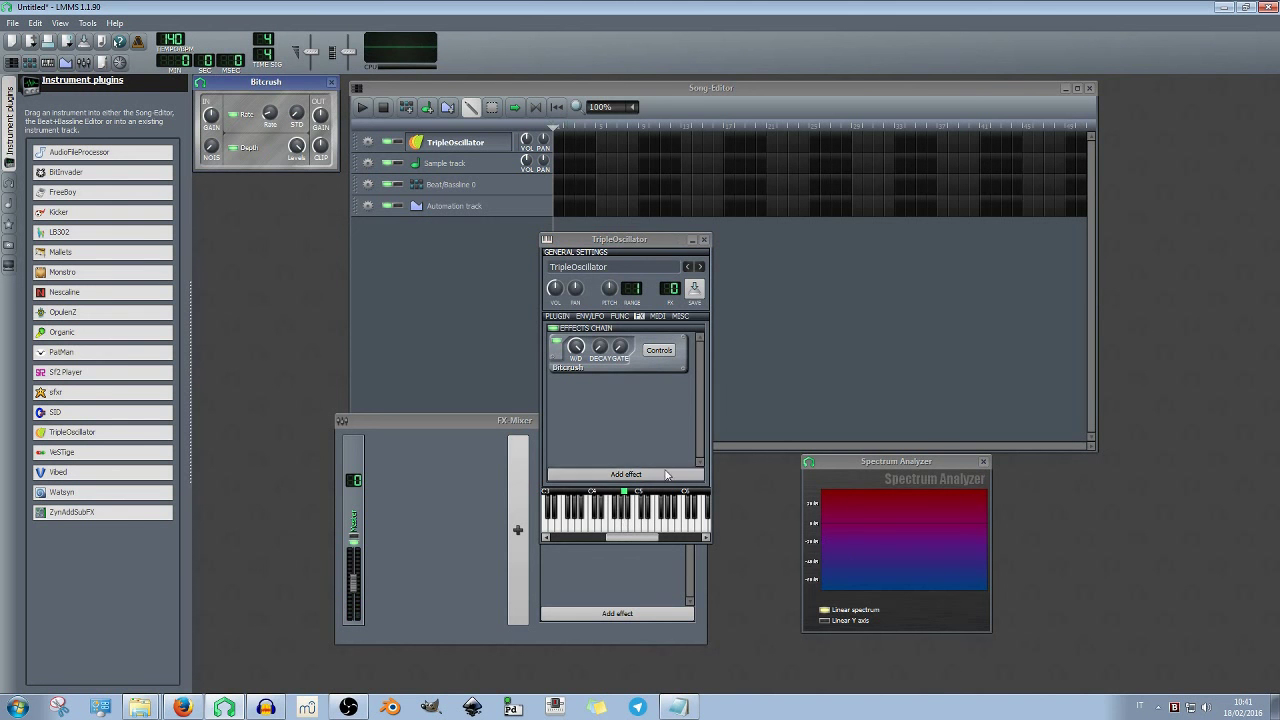
click(626, 527)
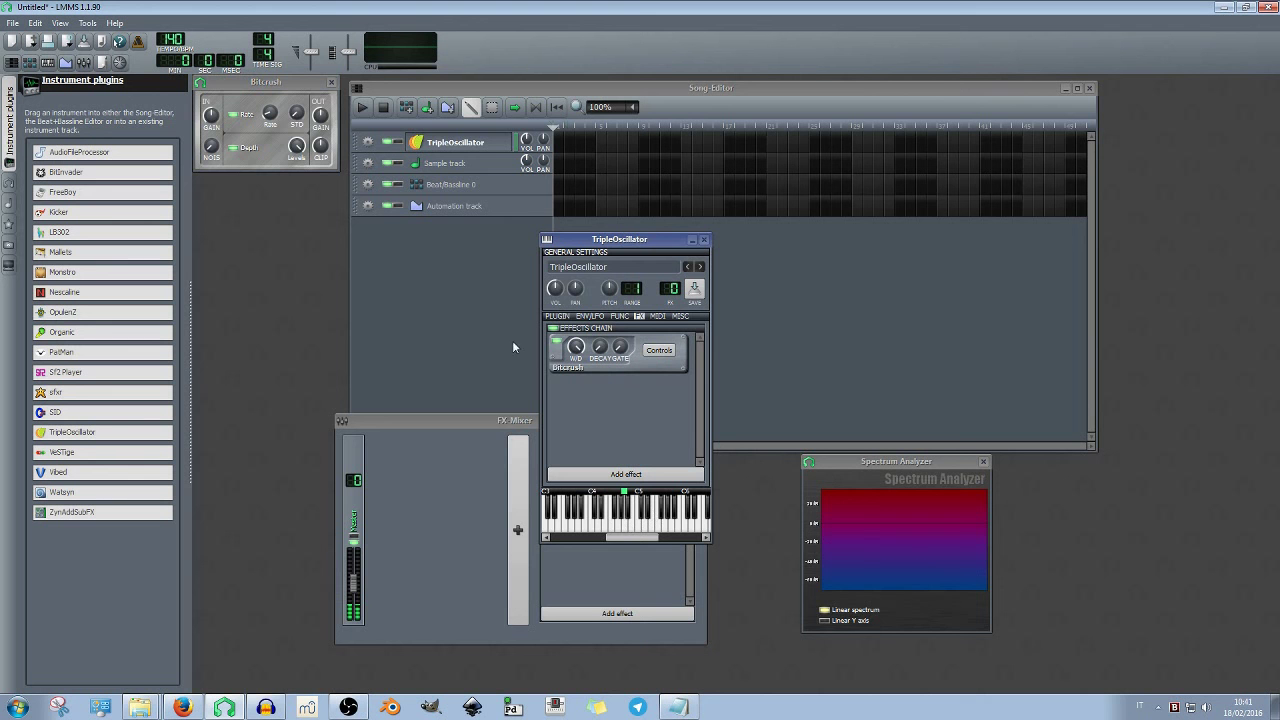
Try raising Bitcrush's stereo difference while playing notes, return it to 0% and play a note again
drag(270, 113, 306, 113)
click(620, 515)
click(618, 531)
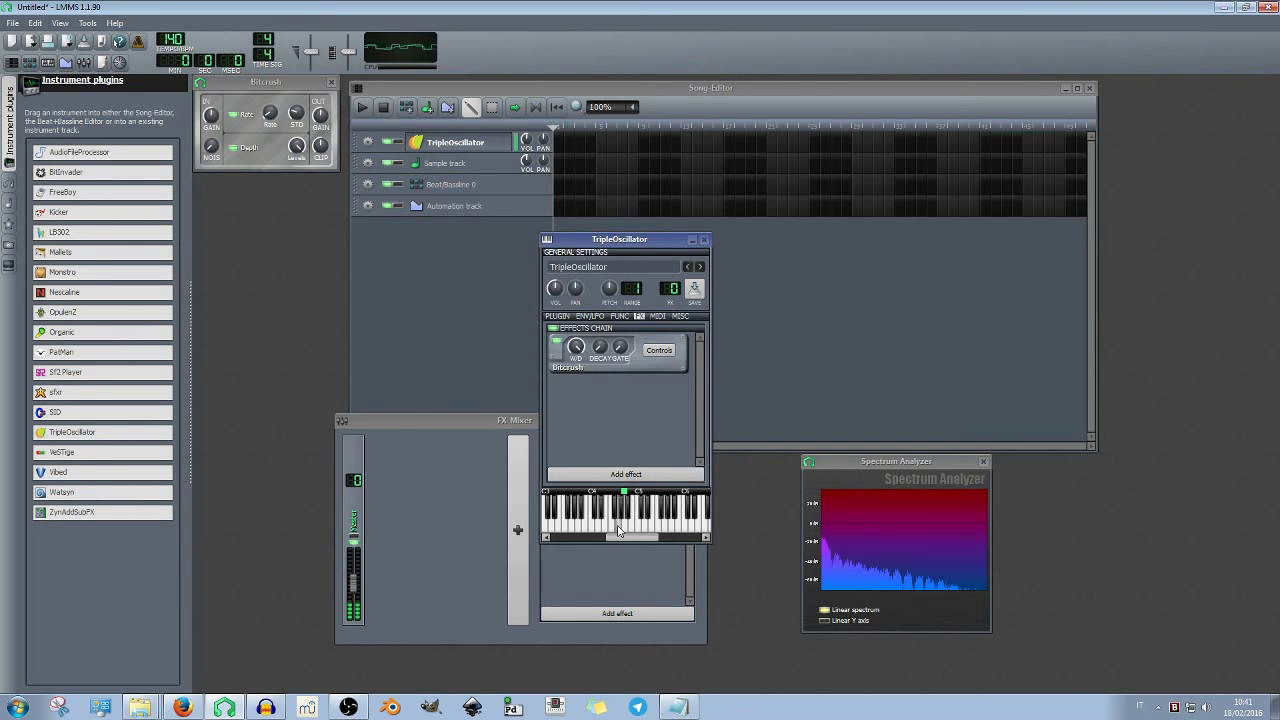
click(296, 114)
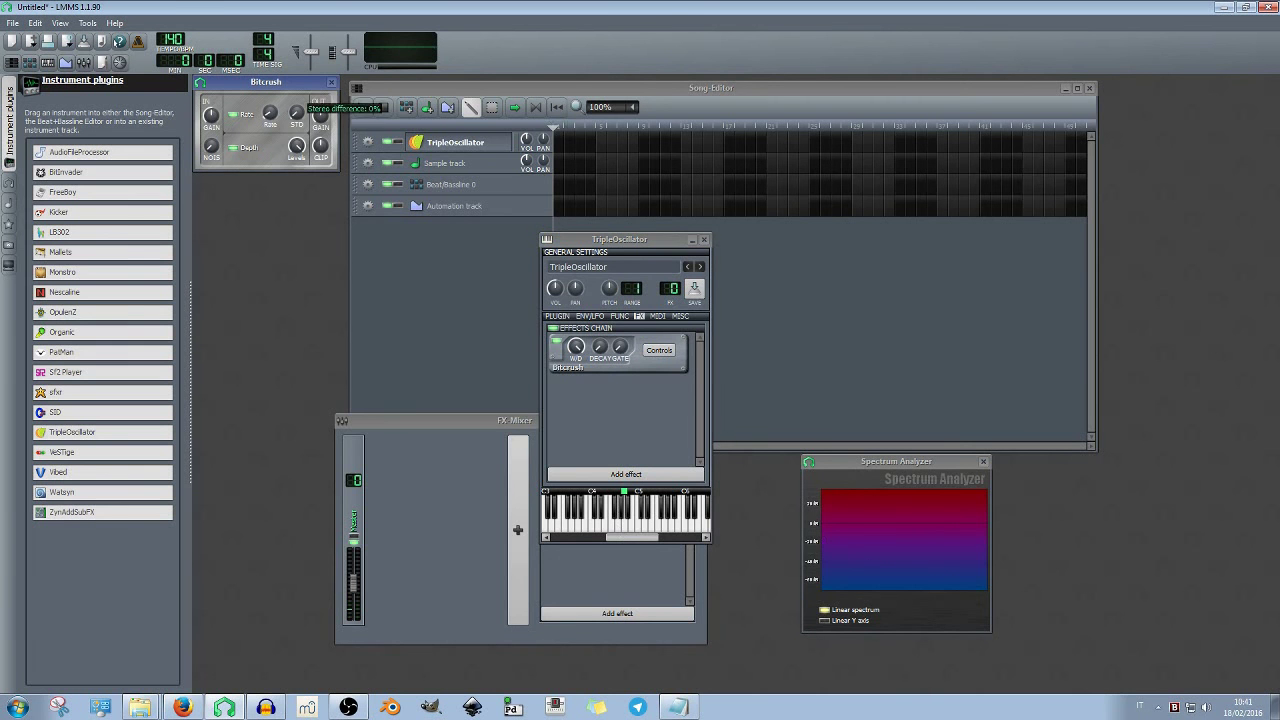
click(627, 535)
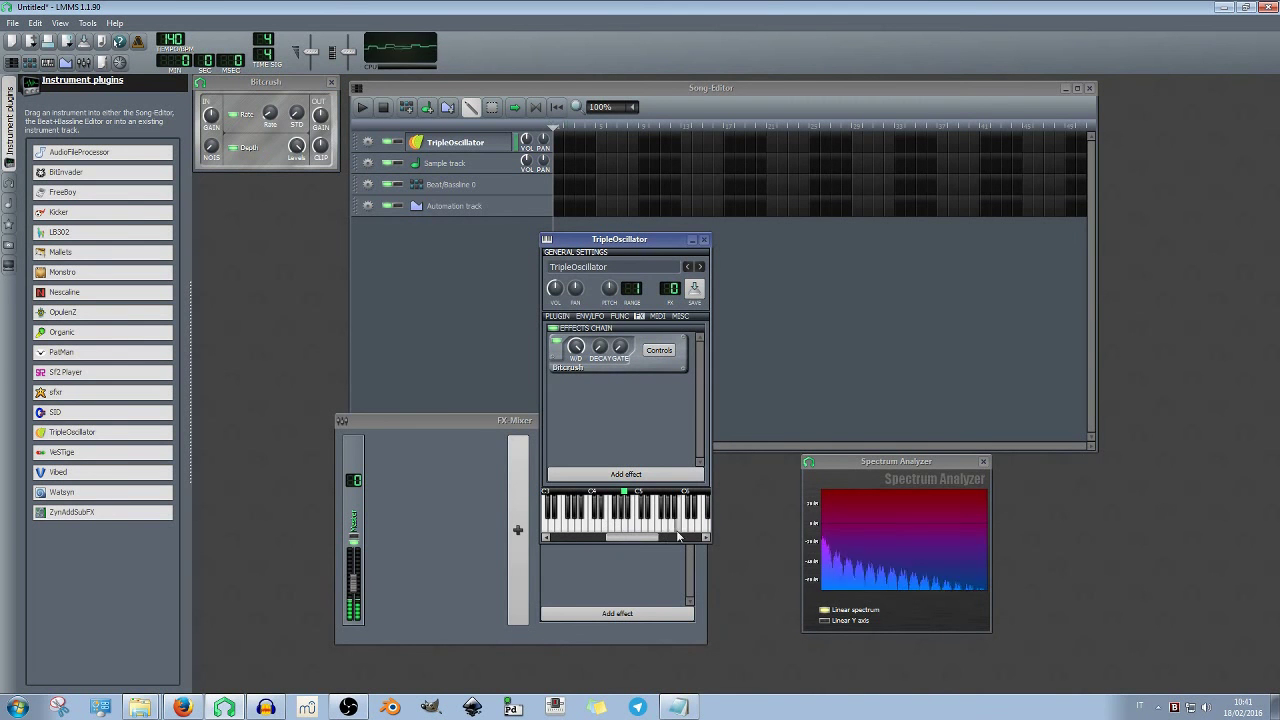
Fine-tune Bitcrush's sample rate and play notes on the TripleOscillator keyboard to compare the sound
drag(274, 113, 271, 113)
click(630, 528)
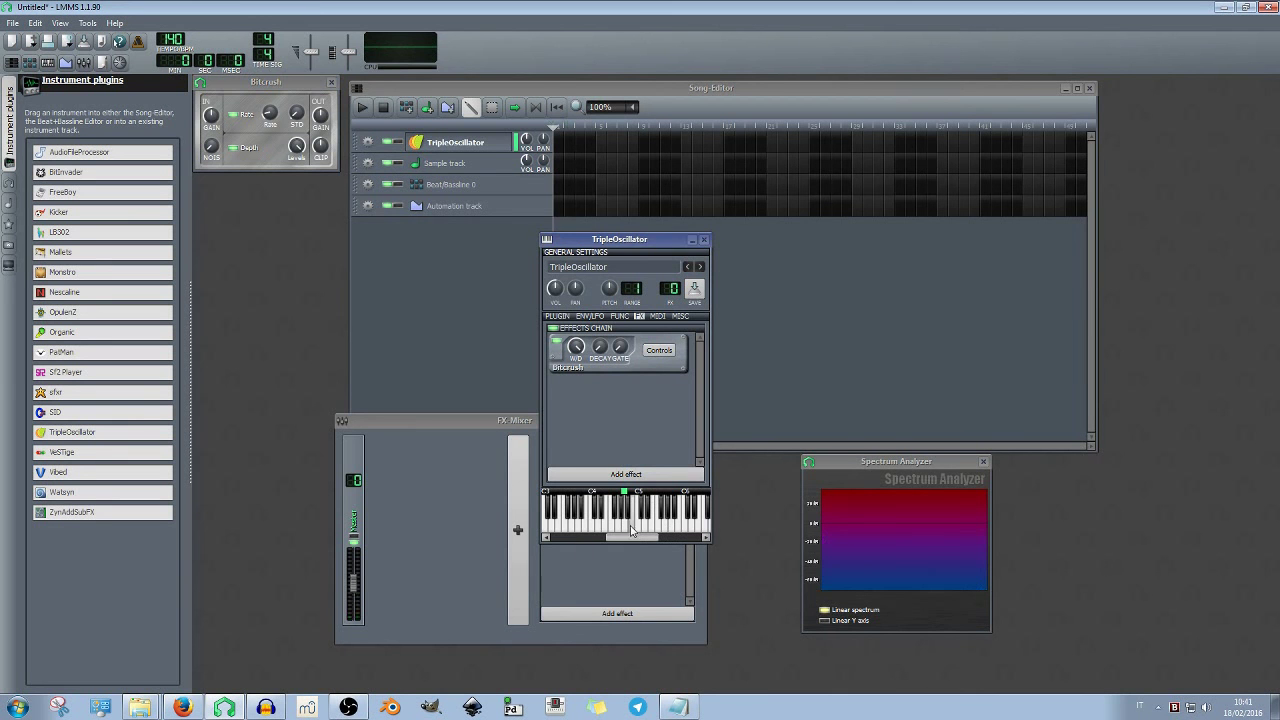
click(270, 117)
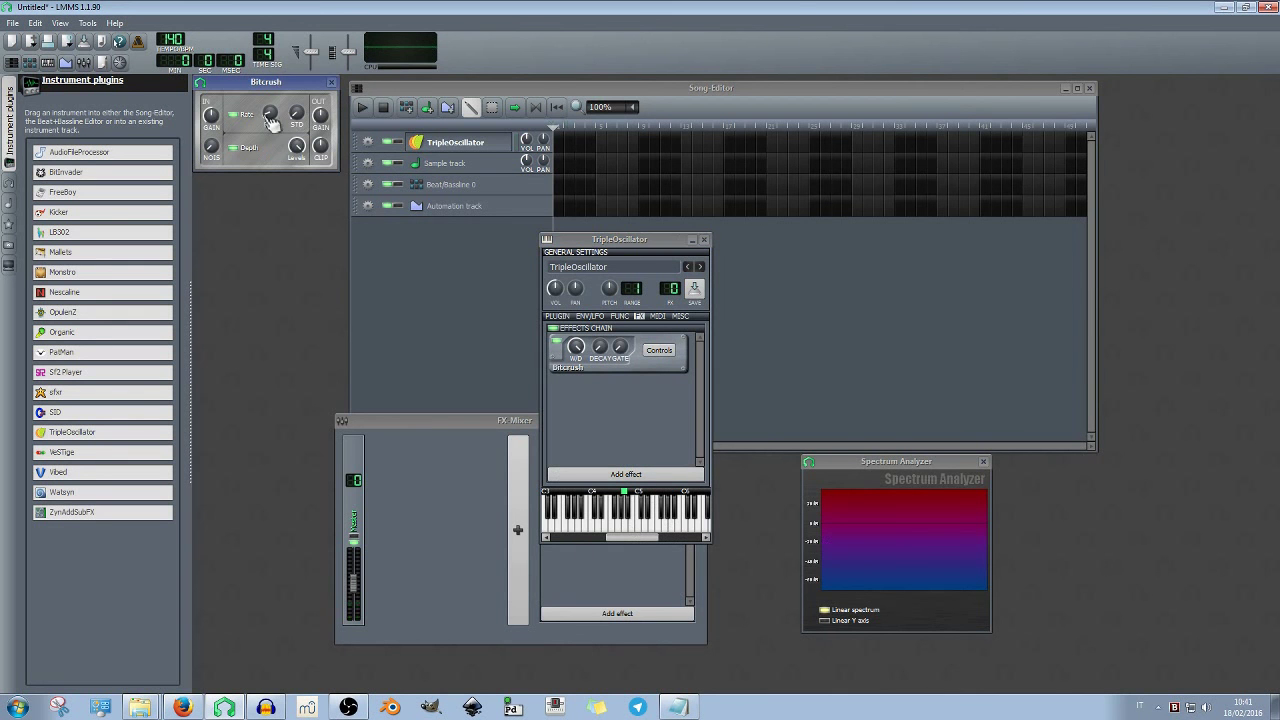
click(626, 523)
click(598, 515)
Try reduced depth levels in Bitcrush with test notes and restore the levels to their maximum
drag(296, 147, 296, 200)
click(628, 538)
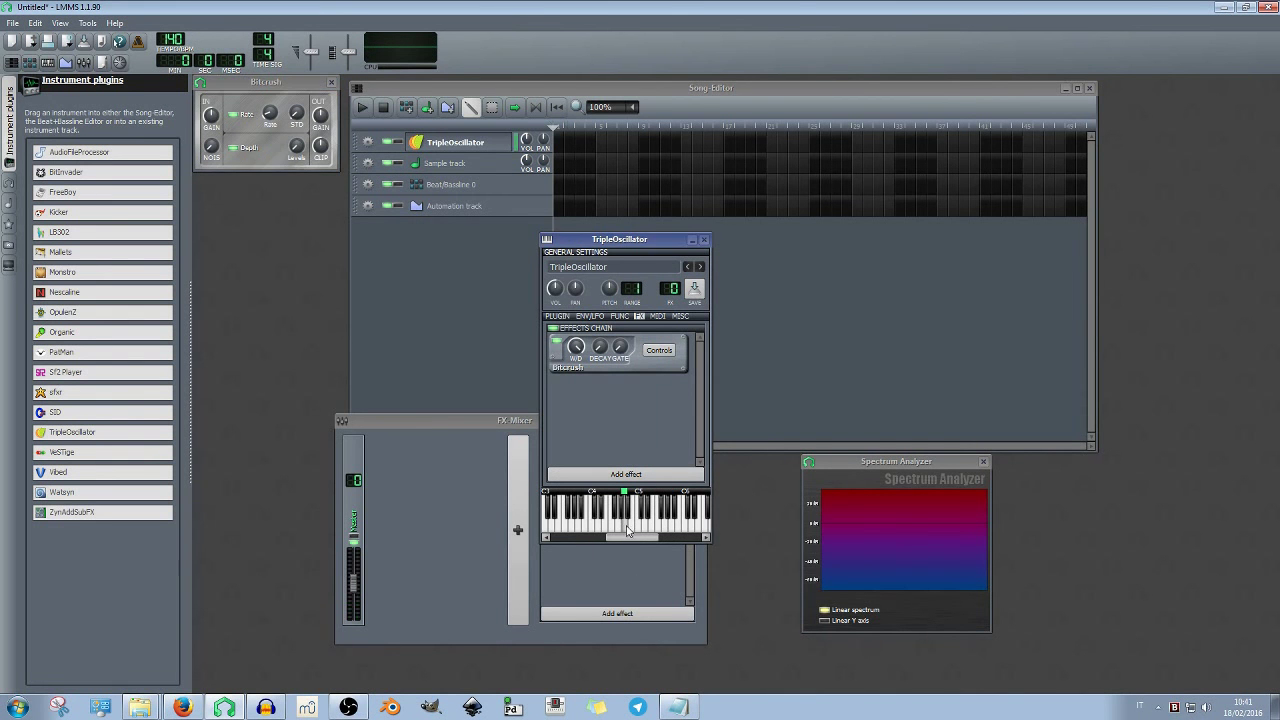
click(300, 150)
click(623, 530)
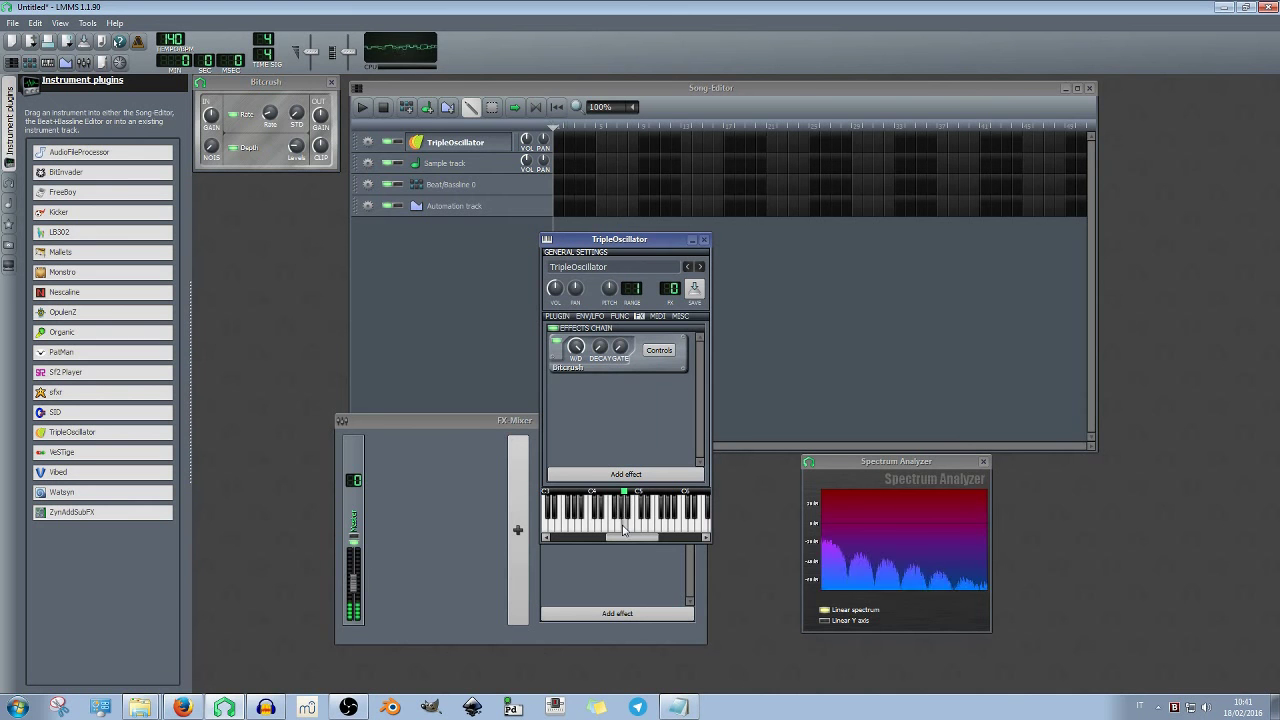
drag(298, 150, 298, 95)
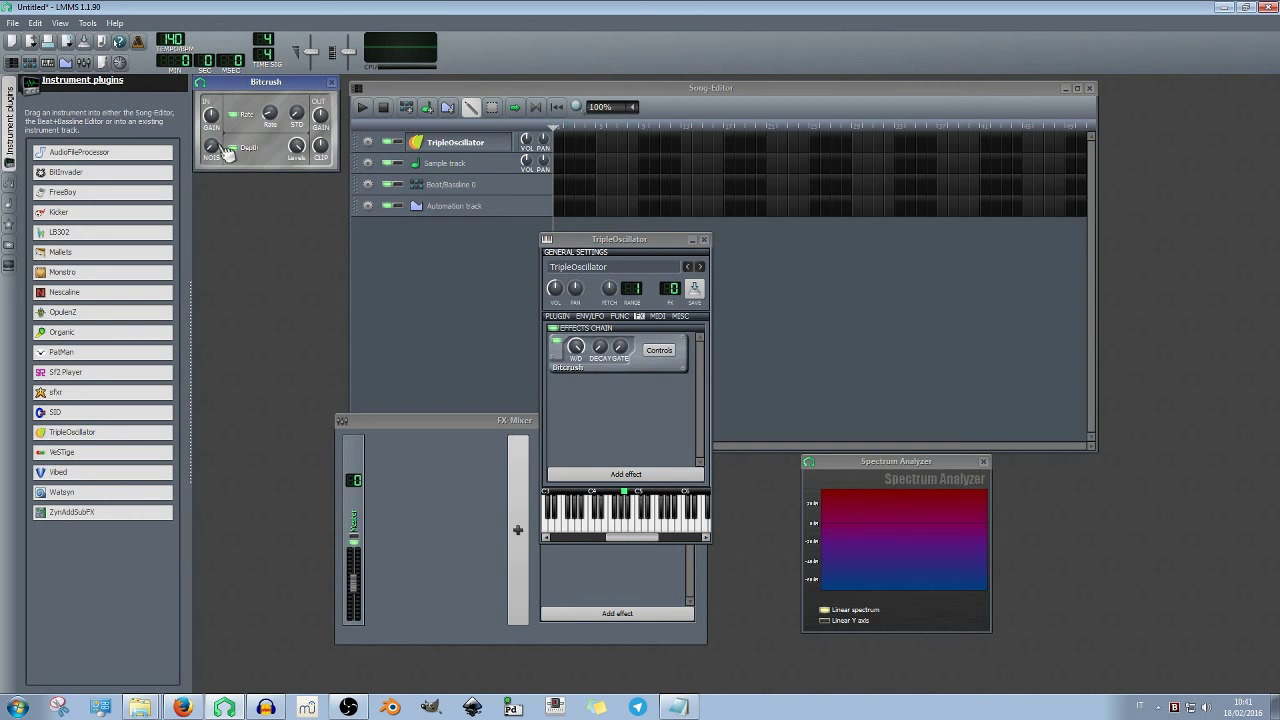
Try Bitcrush's input noise at about 3.5% with test notes, turn the noise back down and adjust the input gain
click(211, 115)
drag(211, 146, 211, 136)
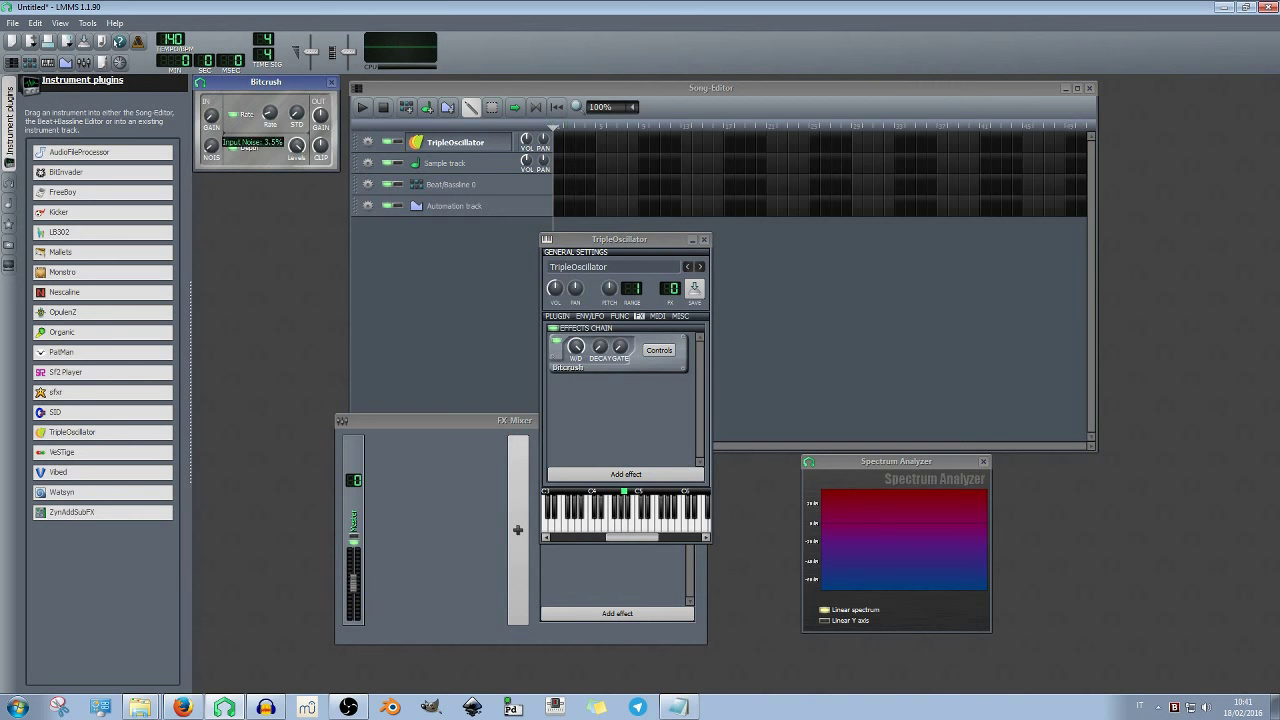
click(623, 528)
click(638, 530)
mouse_move(213, 147)
mouse_down()
mouse_move(213, 130)
mouse_move(211, 160)
mouse_up()
drag(211, 116, 211, 105)
Remove Bitcrush from the TripleOscillator's effects chain and close the Spectrum Analyzer window
right_click(602, 367)
click(640, 430)
click(982, 477)
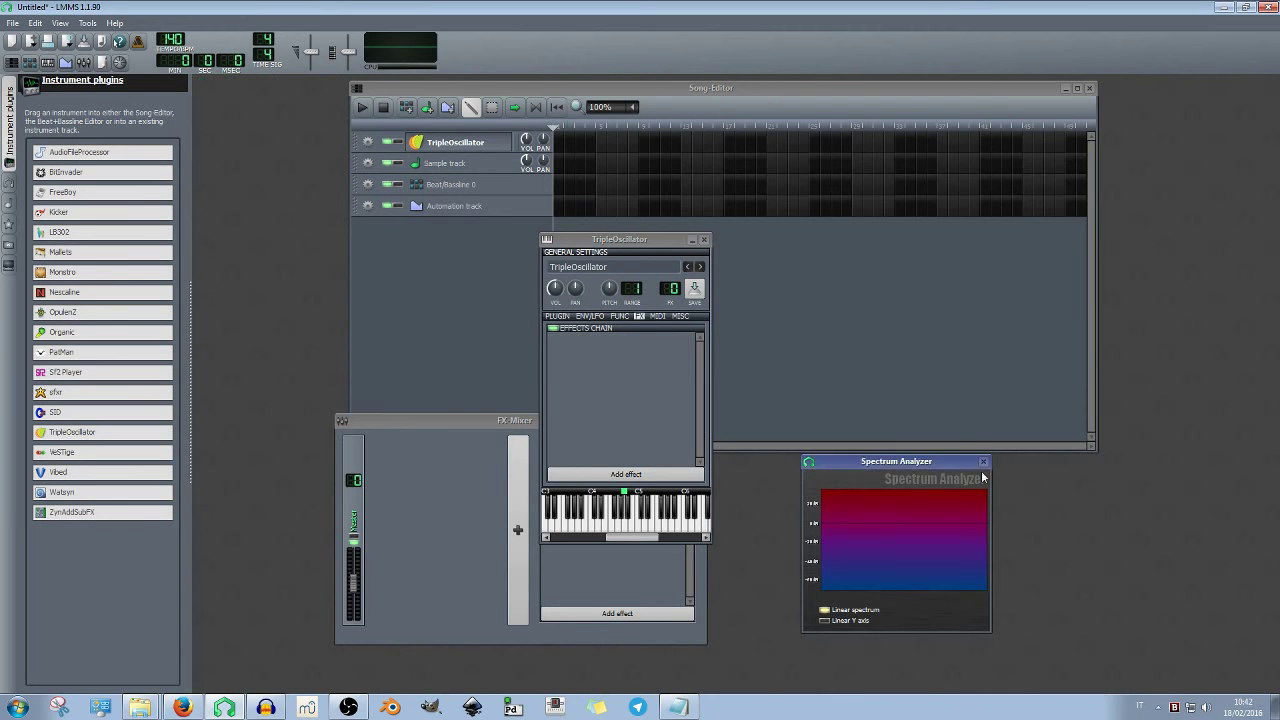
click(983, 463)
Switch to the LMMS 1.2 changelog in Notepad and read the entry on the new Crossover EQ plugin
click(689, 706)
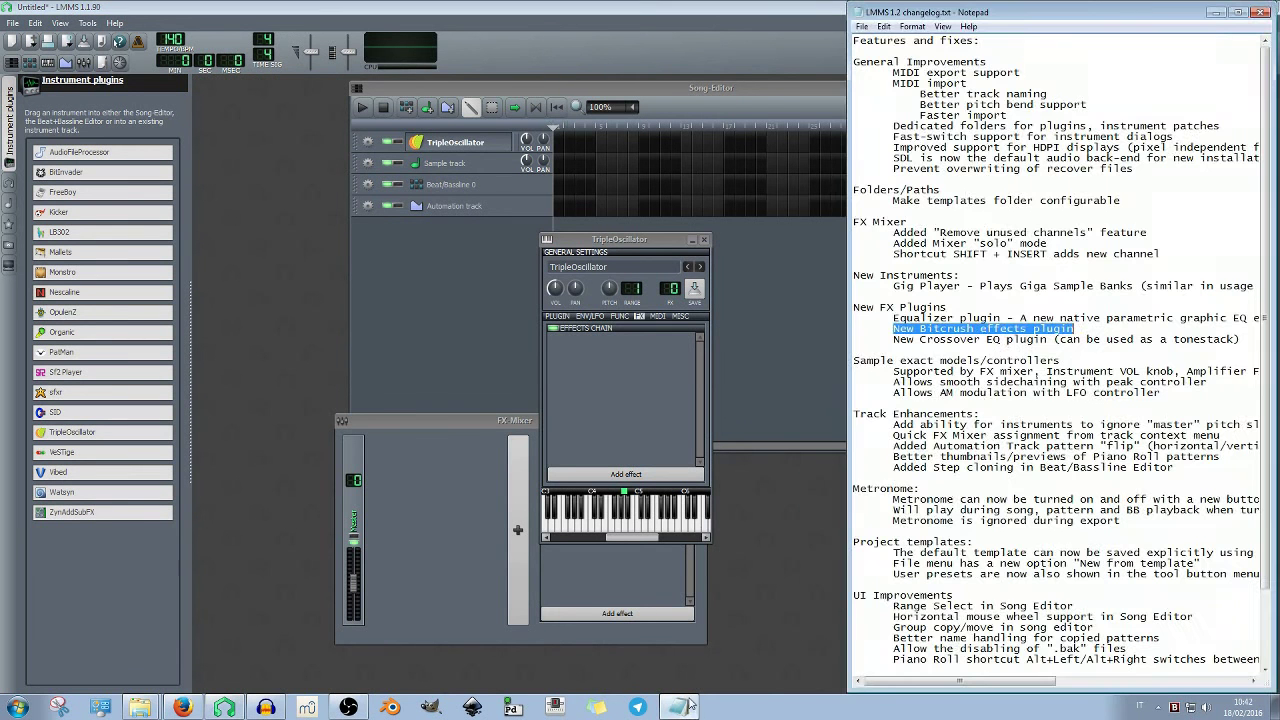
drag(946, 339, 1047, 339)
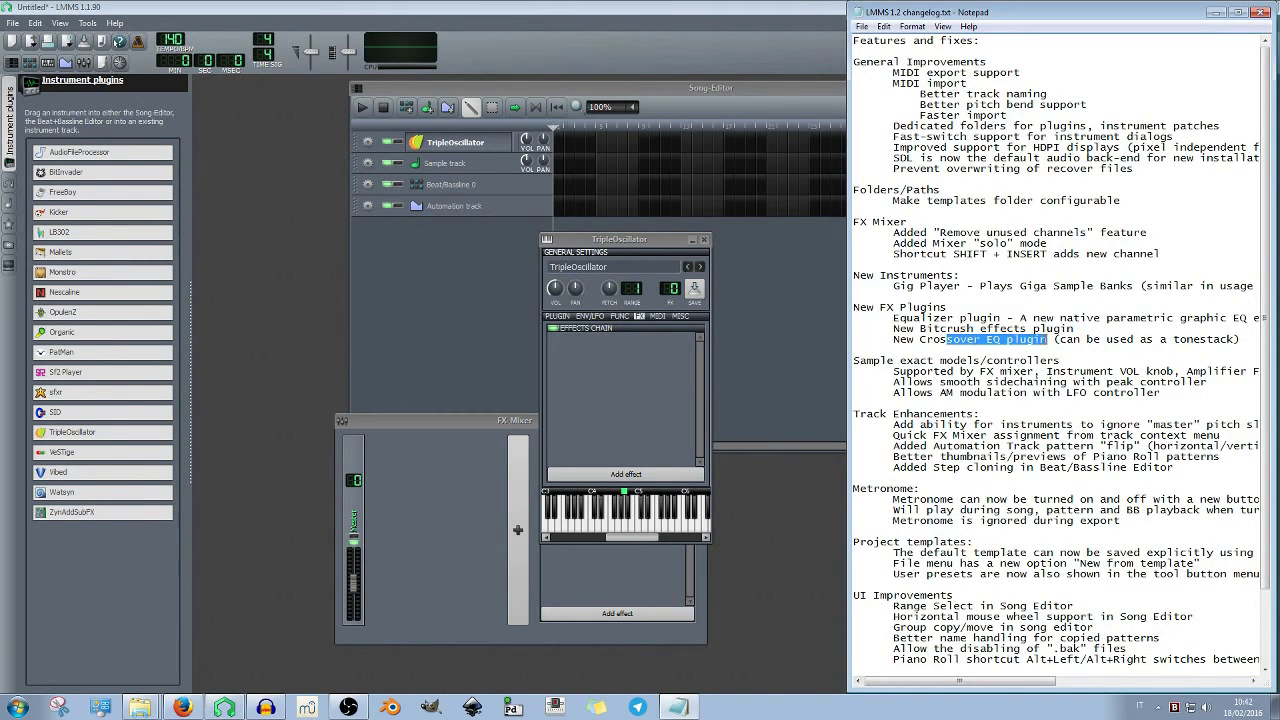
drag(1241, 339, 993, 339)
click(993, 339)
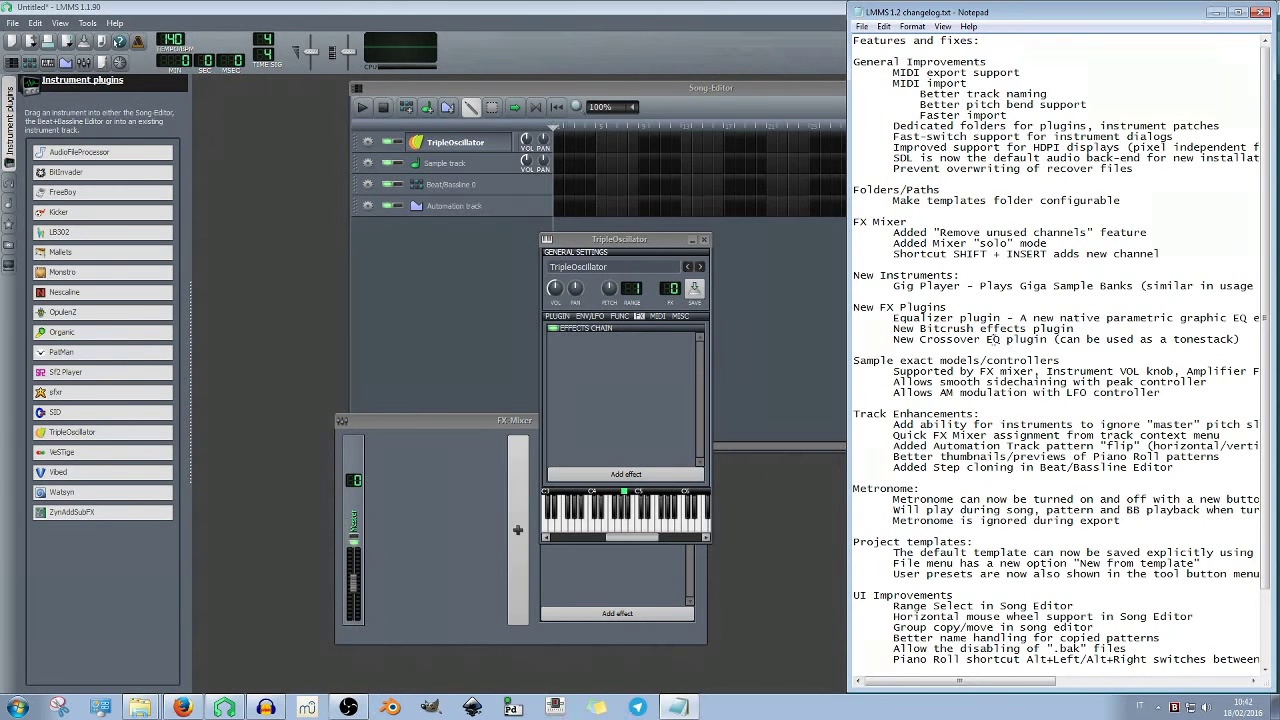
Back in LMMS, add the Crossover Equalizer to the TripleOscillator's effects chain and place its window beside the instrument window
click(615, 471)
text(cr)
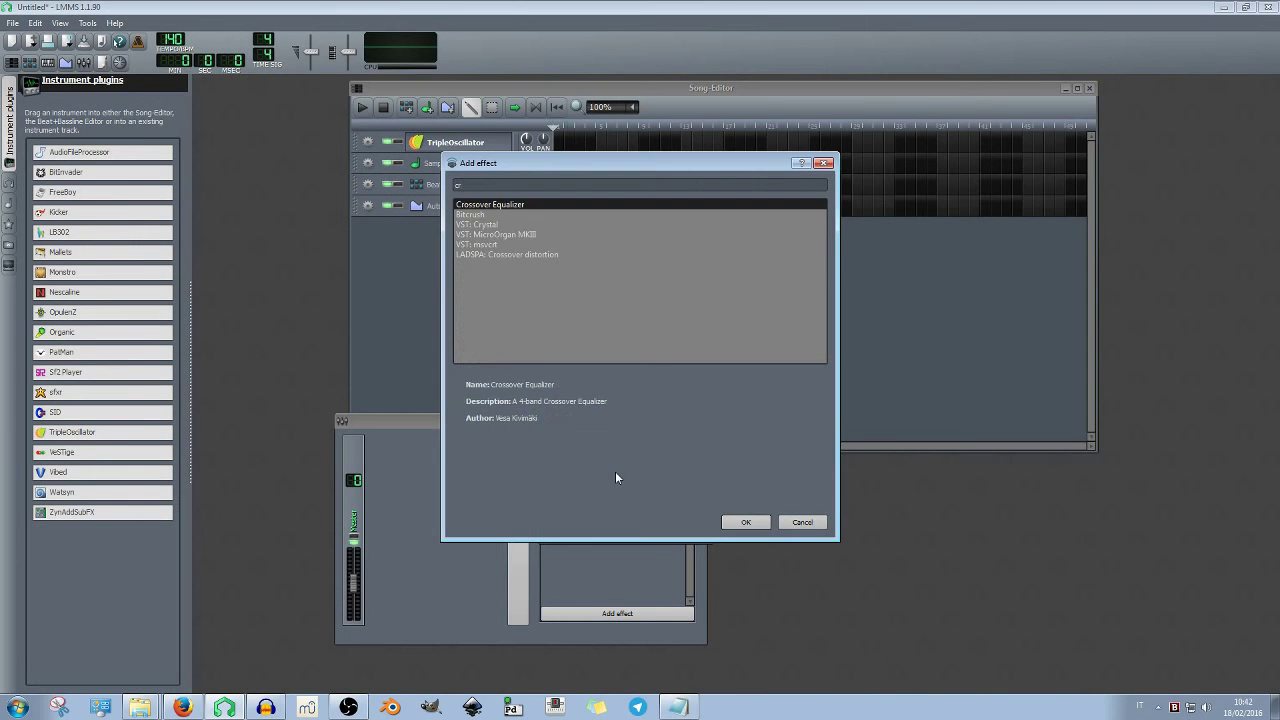
key(Return)
drag(222, 88, 812, 280)
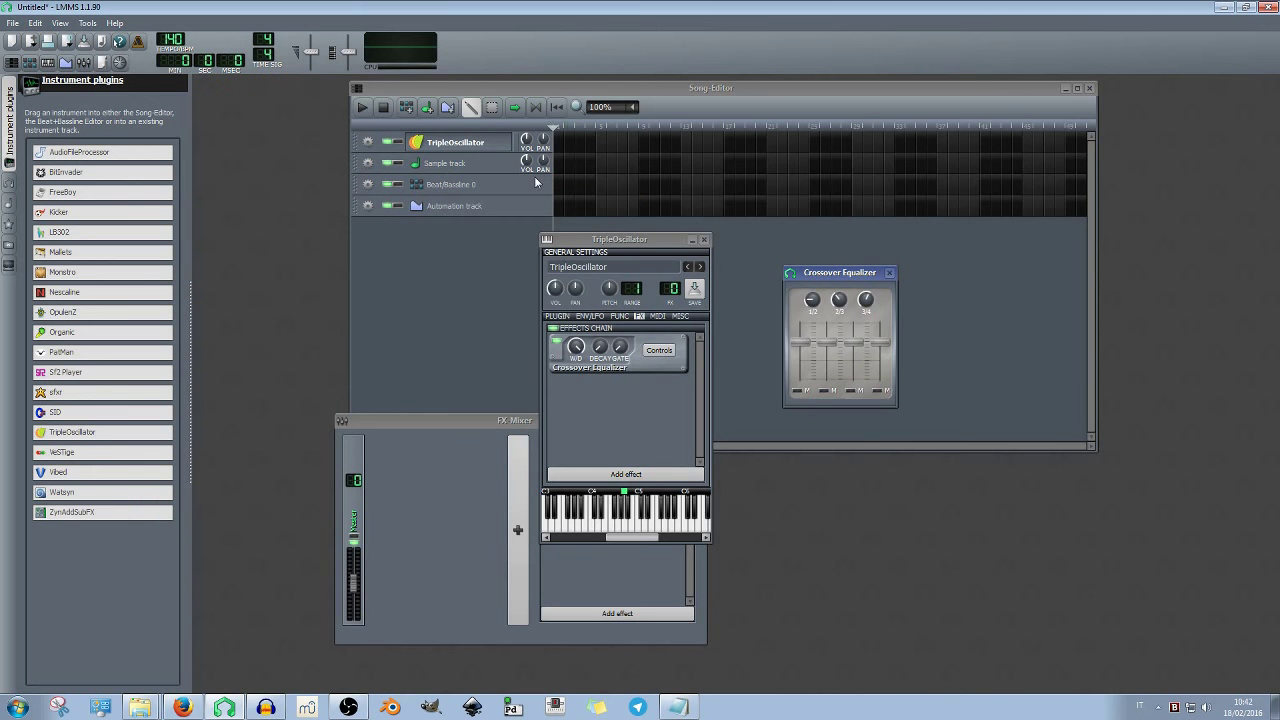
Set the TripleOscillator's OSC1 to a saw wave, raise the Crossover Equalizer's band 1 gain, lower band 2, and play test notes
click(556, 316)
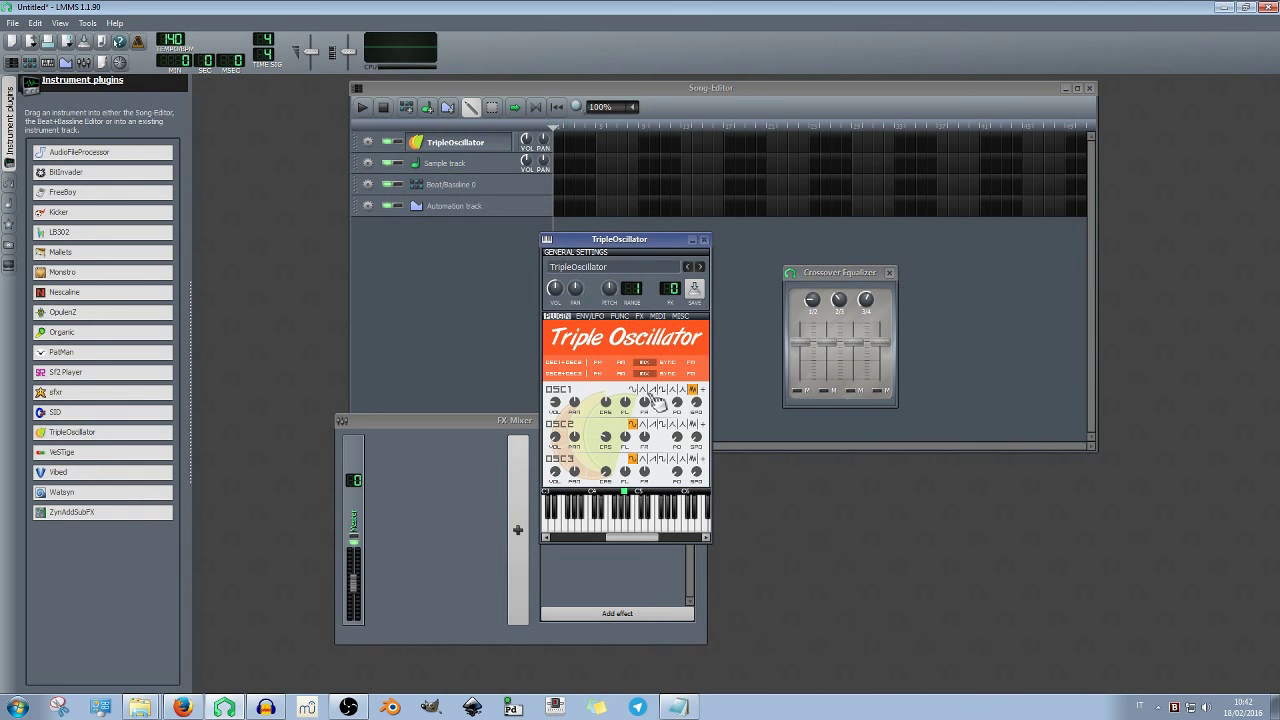
drag(810, 345, 810, 328)
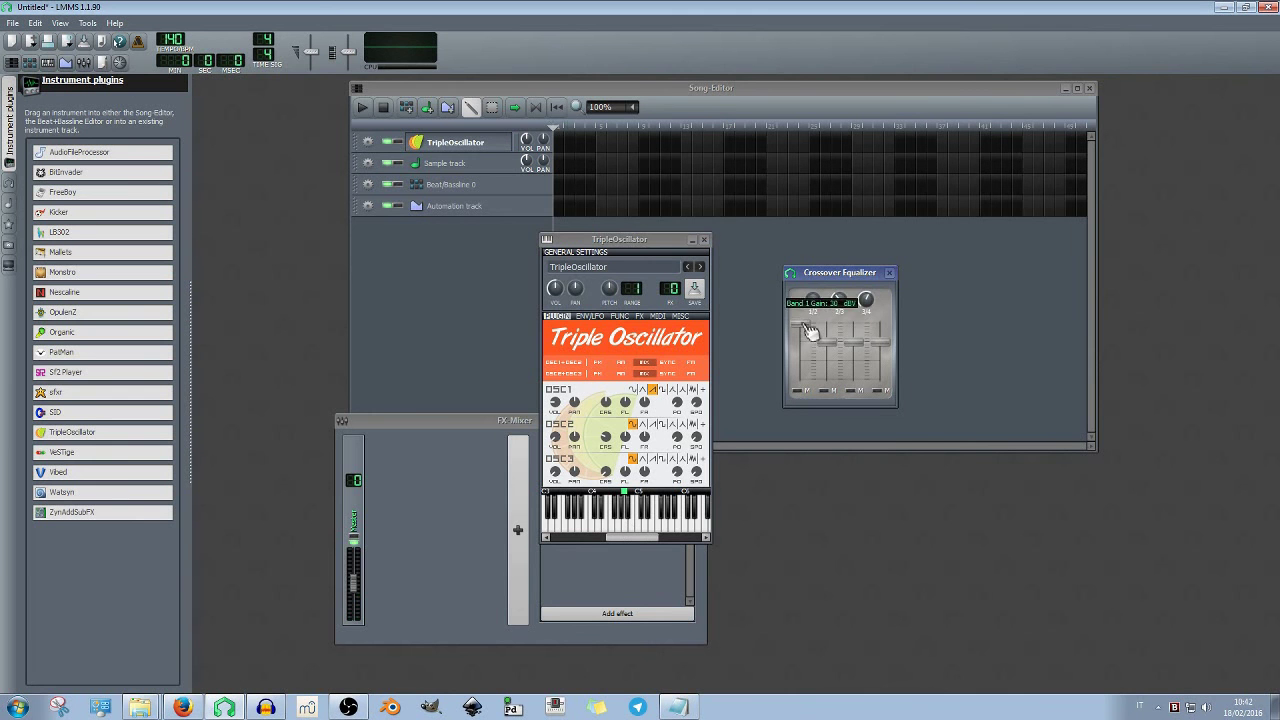
click(623, 532)
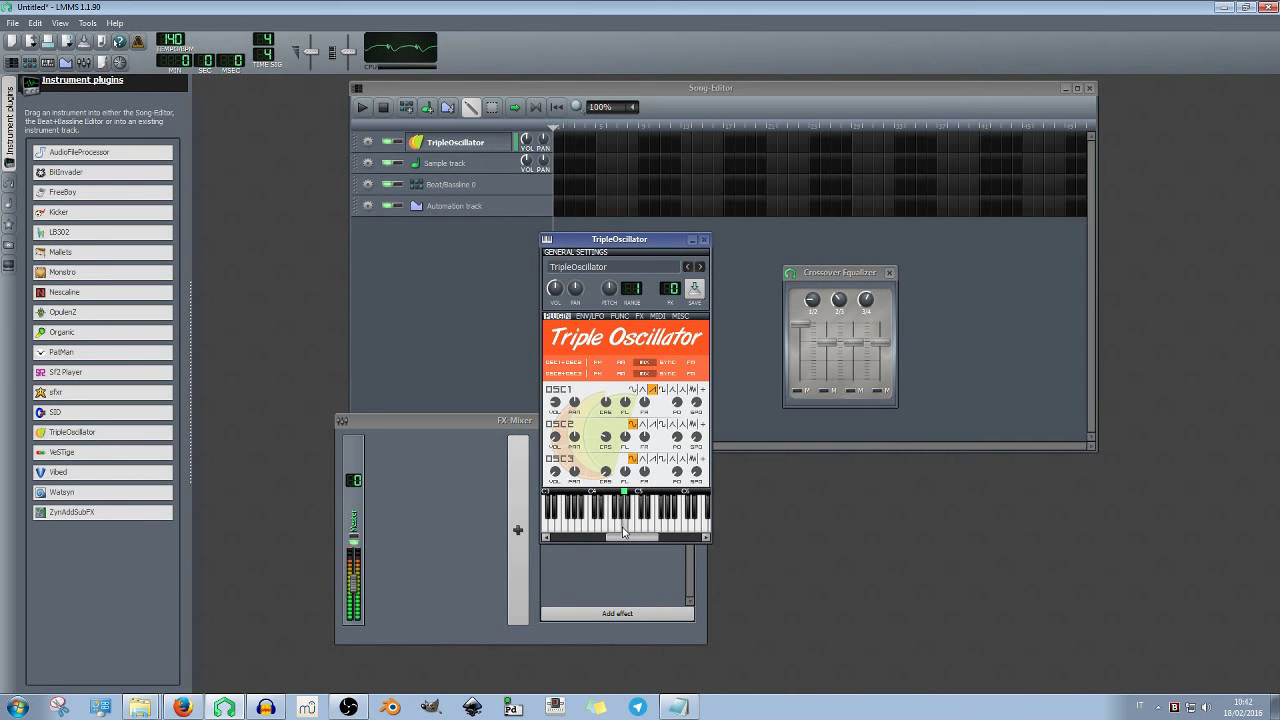
drag(807, 325, 830, 366)
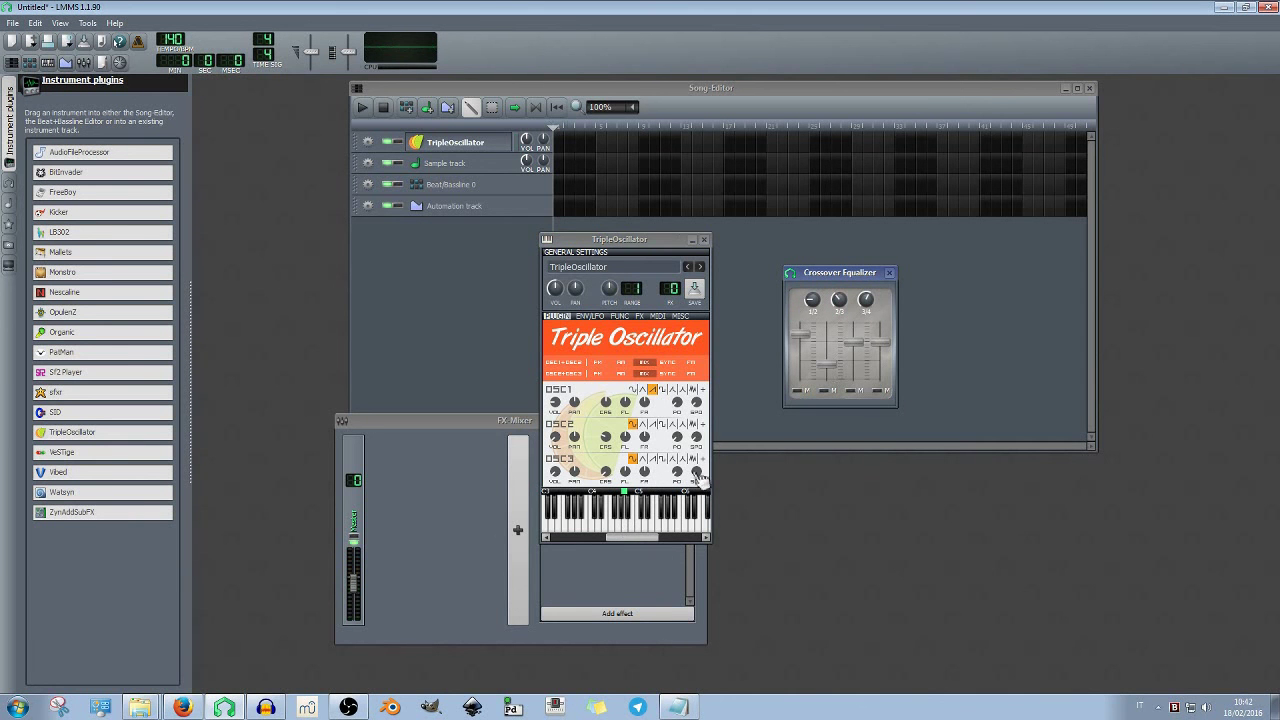
click(636, 520)
drag(636, 524, 606, 524)
Lower the Crossover Equalizer's band 3 gain, turn down the band 3/4 crossover frequency and play test notes
drag(851, 347, 850, 365)
click(638, 522)
click(866, 300)
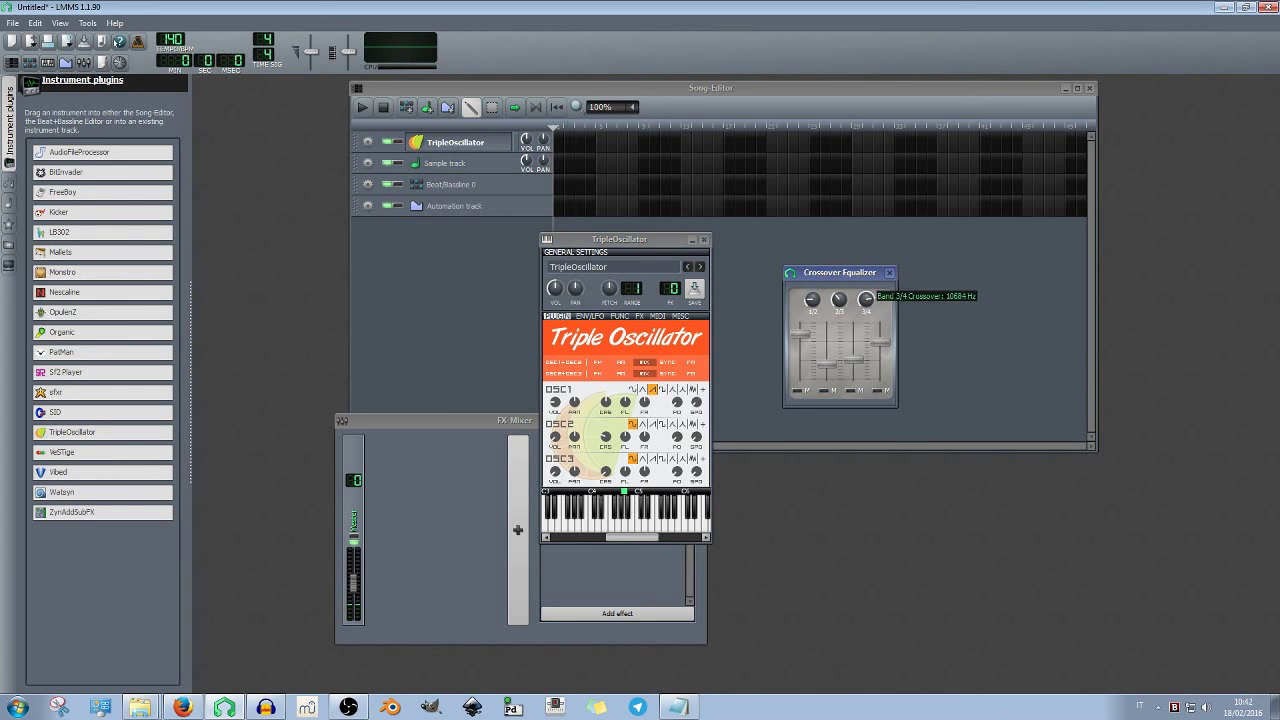
drag(866, 300, 866, 304)
click(640, 524)
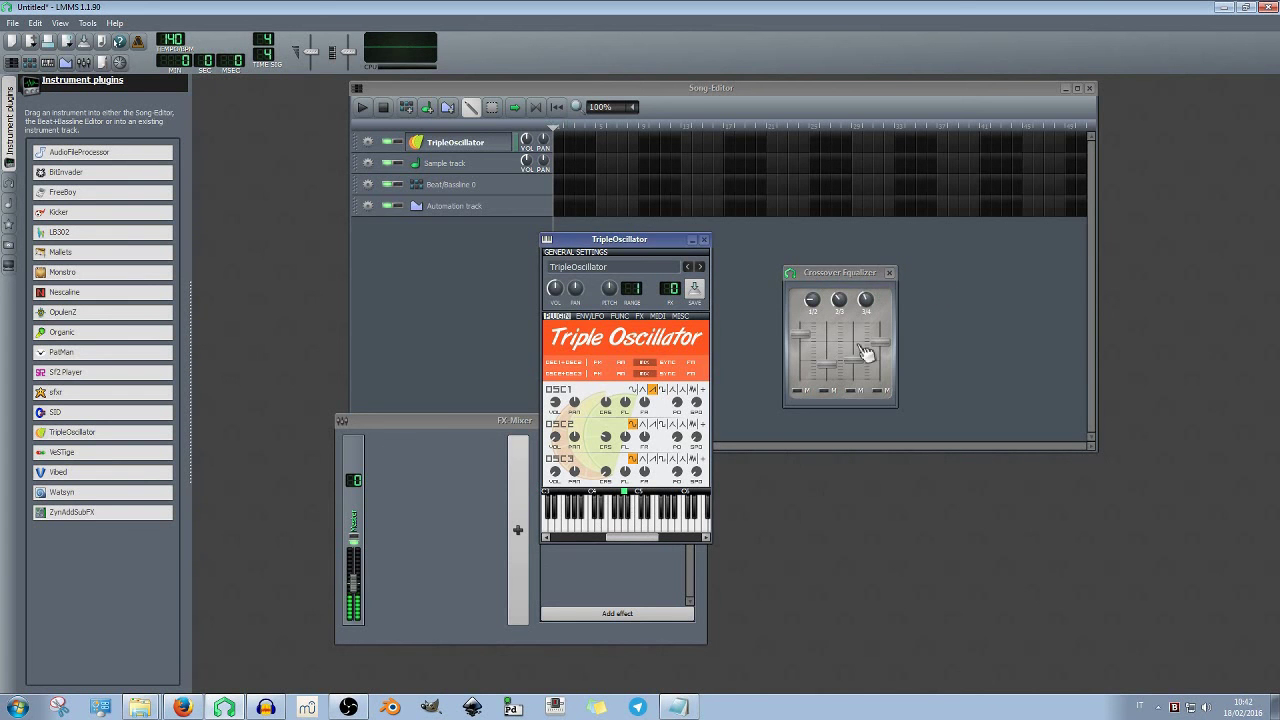
Raise the Crossover Equalizer's band 3 gain, lower band 4 and play notes across the keyboard to hear the difference
drag(861, 360, 886, 380)
mouse_move(642, 517)
mouse_down()
mouse_move(607, 522)
mouse_move(639, 522)
mouse_up()
mouse_move(884, 378)
mouse_down()
mouse_move(886, 338)
mouse_move(884, 354)
mouse_up()
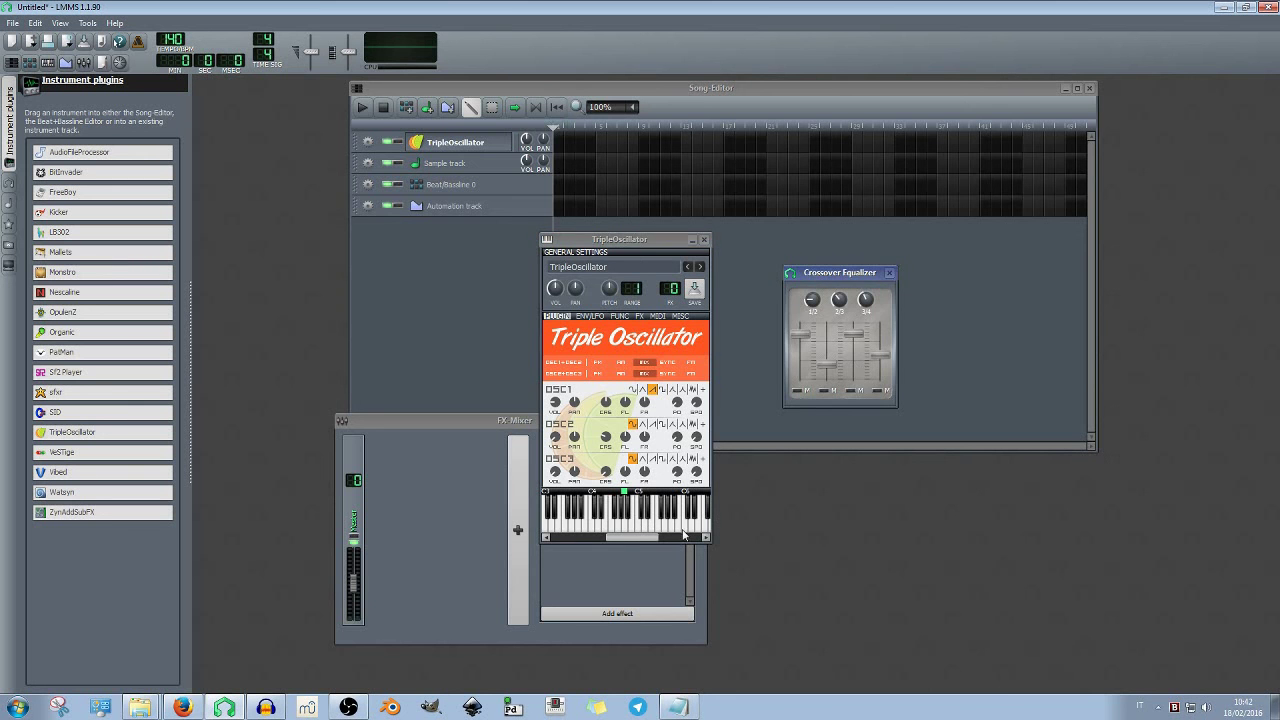
click(628, 531)
mouse_move(627, 526)
mouse_down()
mouse_move(596, 518)
mouse_move(643, 525)
mouse_move(589, 521)
mouse_up()
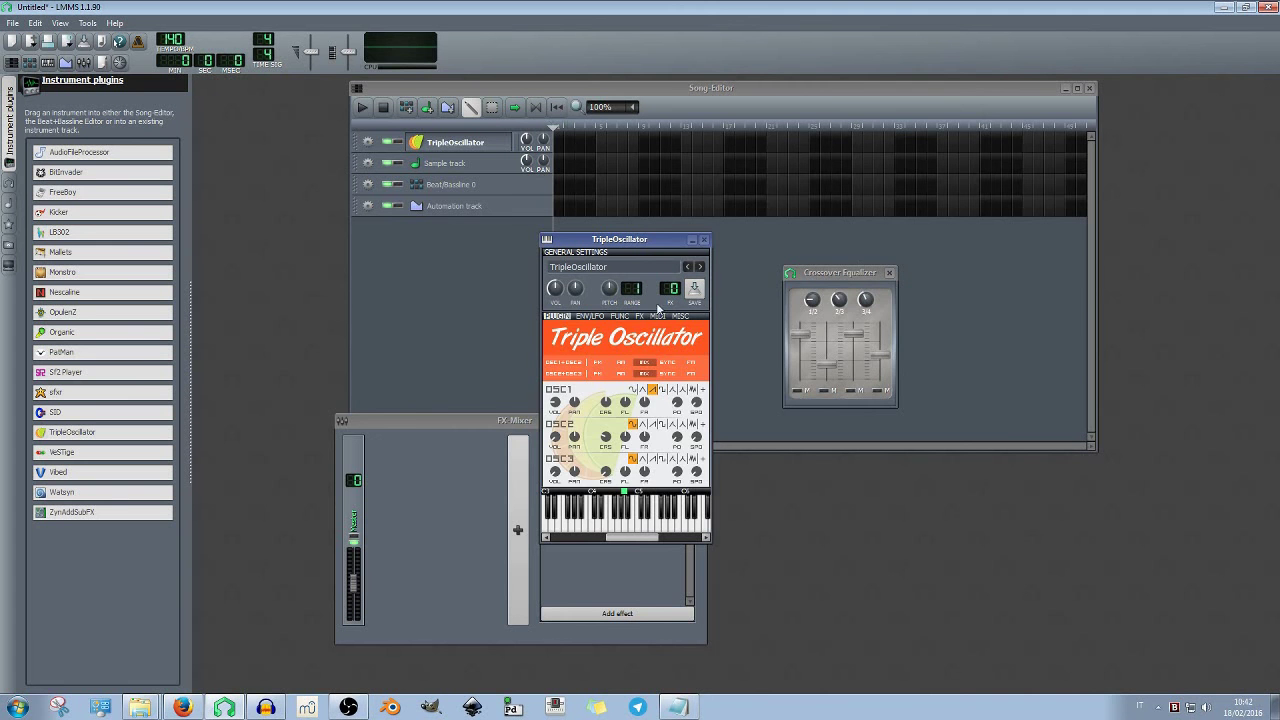
Remove the Crossover Equalizer from the TripleOscillator's effects chain
click(640, 316)
right_click(601, 369)
click(640, 433)
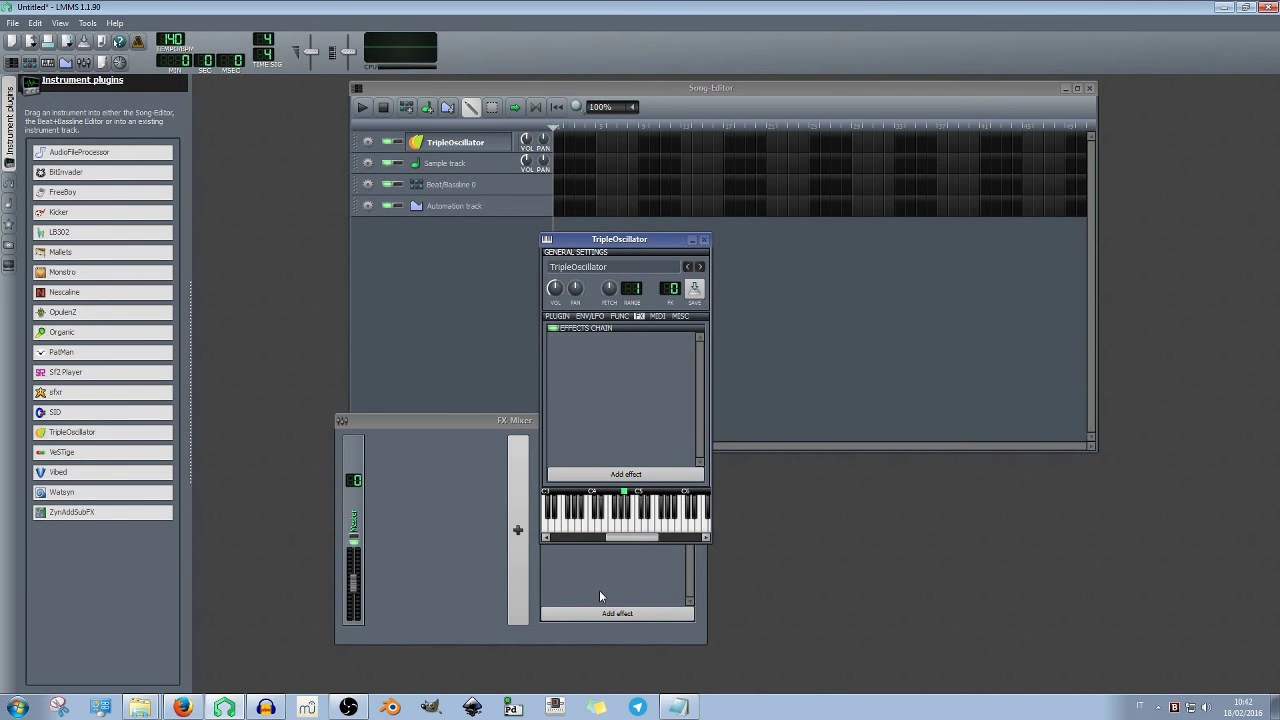
Switch to the LMMS 1.2 changelog in Notepad and read the supported items under "Sample exact models/controllers", including the Amplifier FX plugin
click(684, 707)
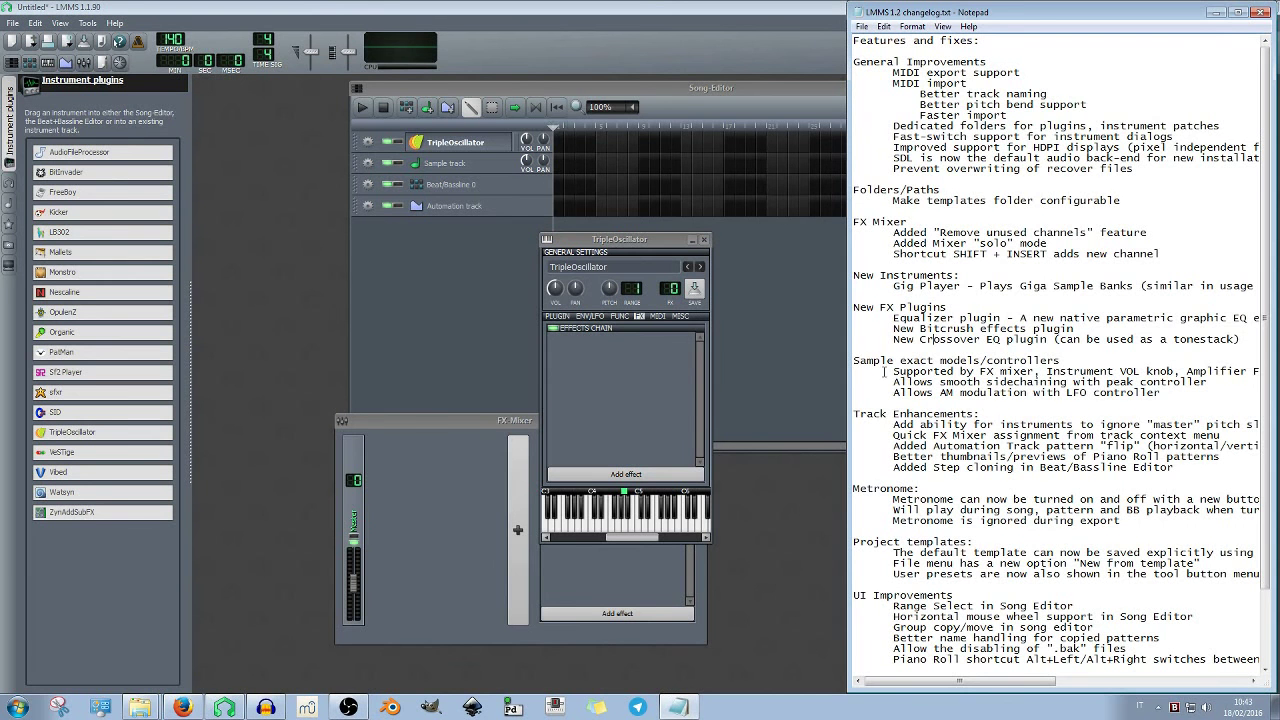
drag(854, 360, 1022, 393)
click(1027, 392)
drag(1018, 684, 978, 684)
drag(855, 360, 945, 361)
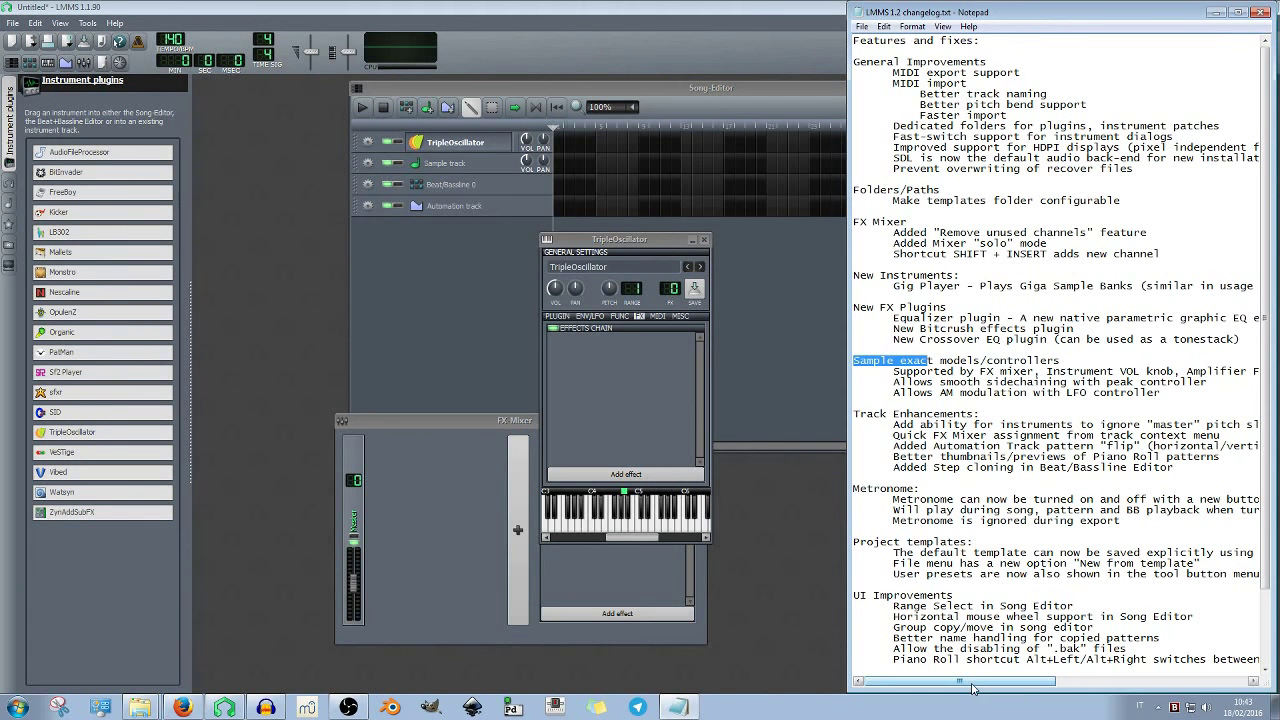
click(903, 372)
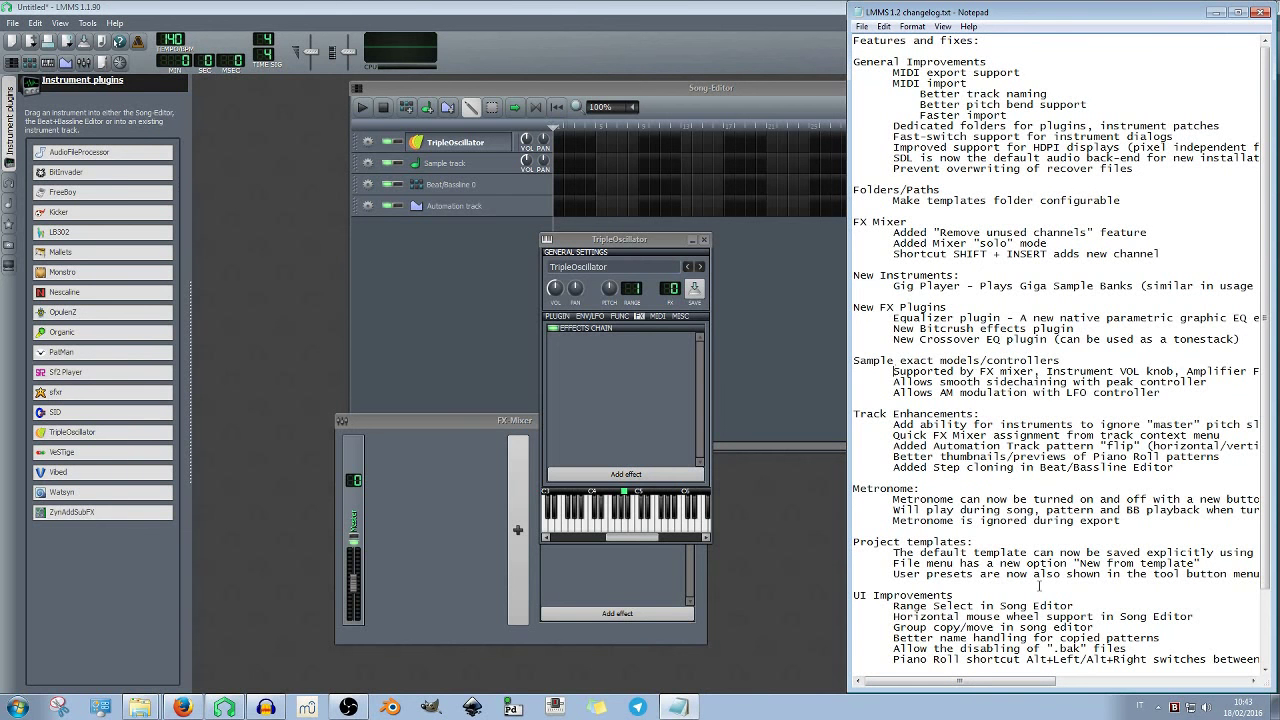
drag(982, 683, 1002, 688)
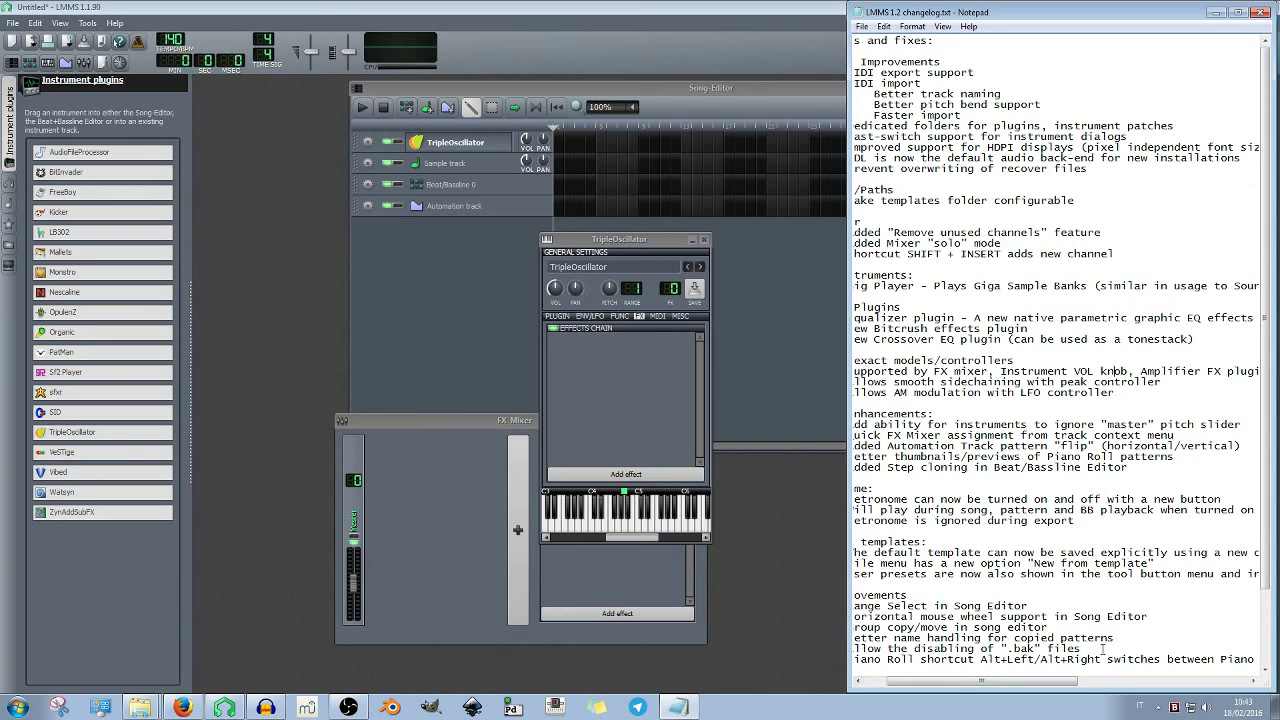
drag(1066, 684, 1118, 685)
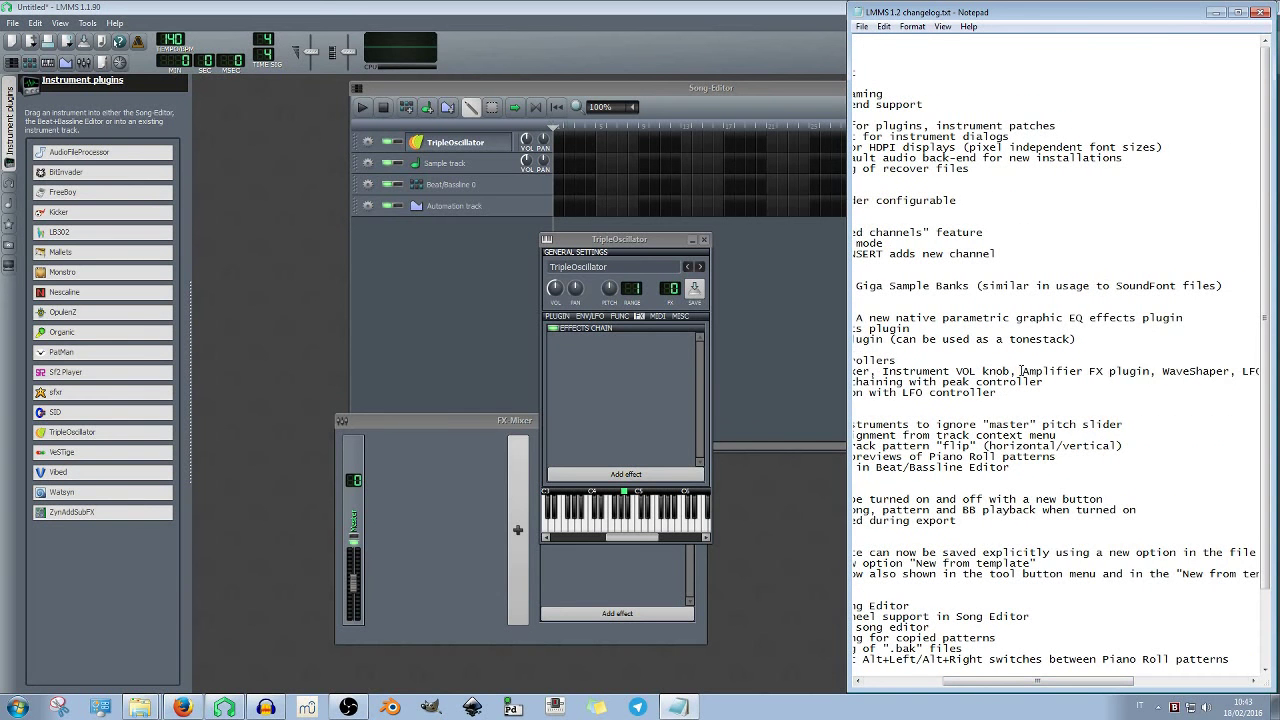
drag(1021, 371, 1153, 371)
drag(1117, 685, 1189, 685)
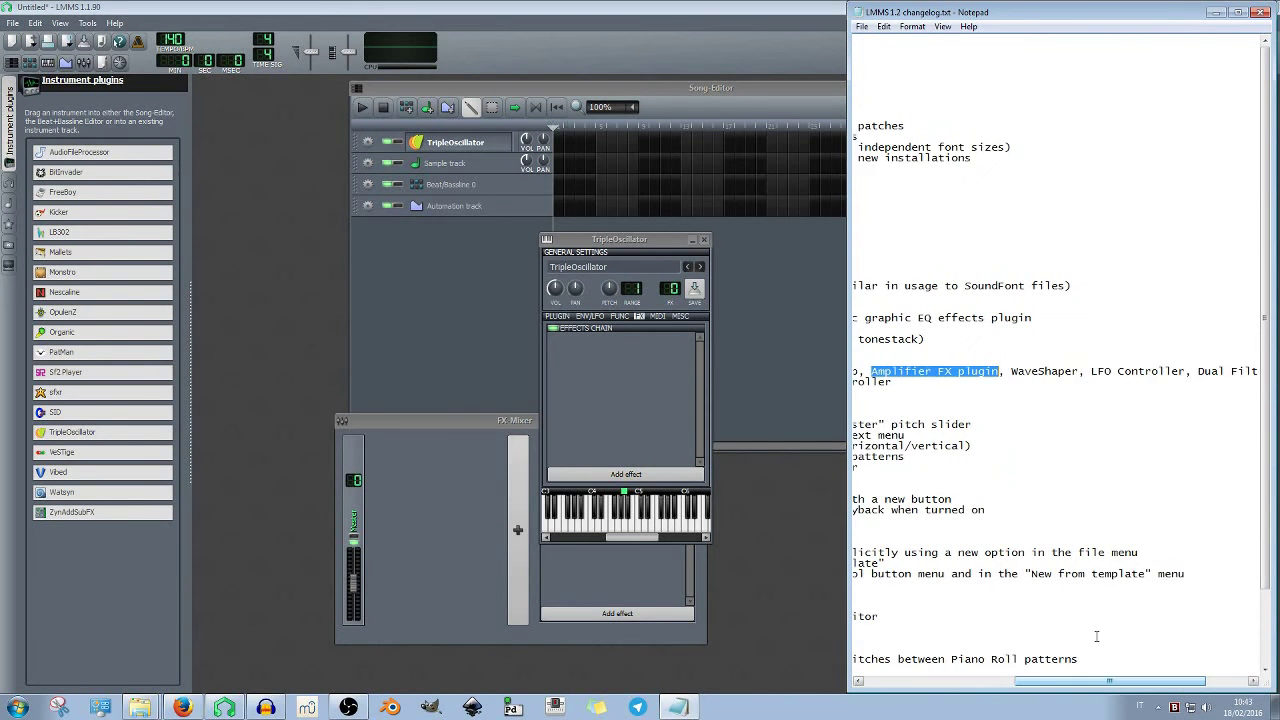
Back in LMMS, add the Amplifier effect to the TripleOscillator's effects chain
click(638, 474)
text(ampl)
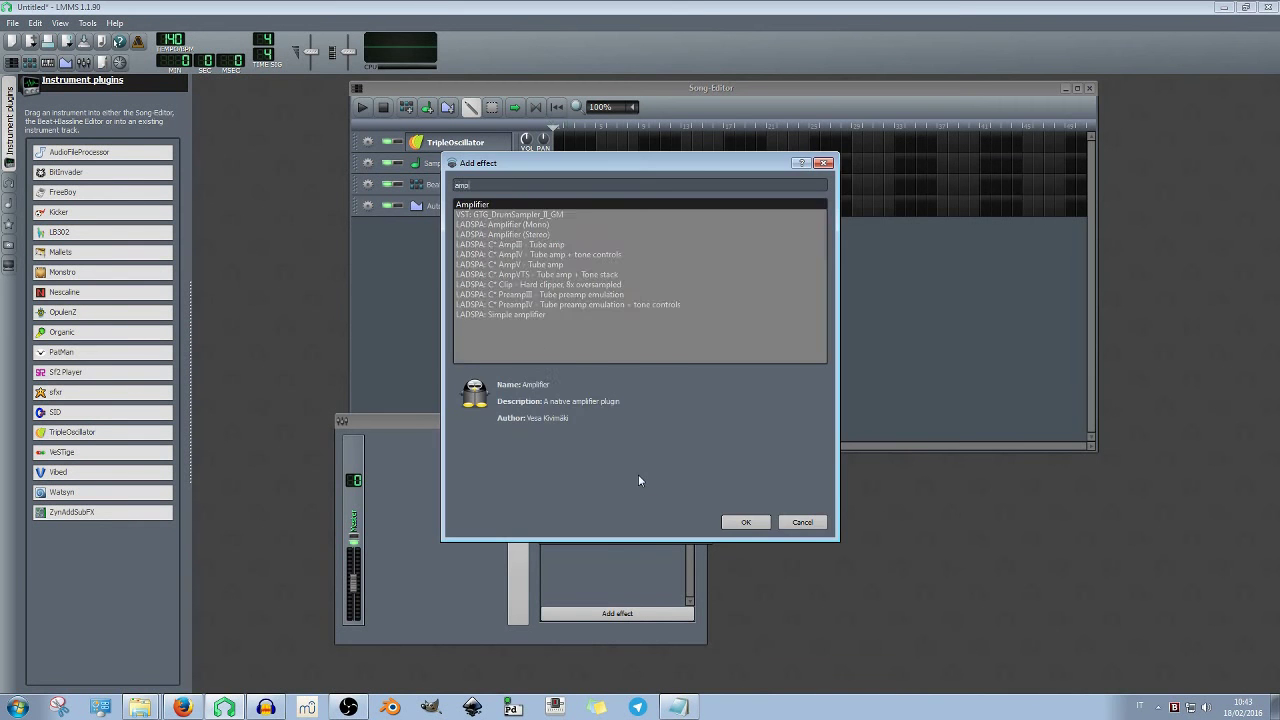
key(Return)
Return to the Notepad changelog and read the remaining supported plugins and the entry on smooth sidechaining with the peak controller
click(679, 706)
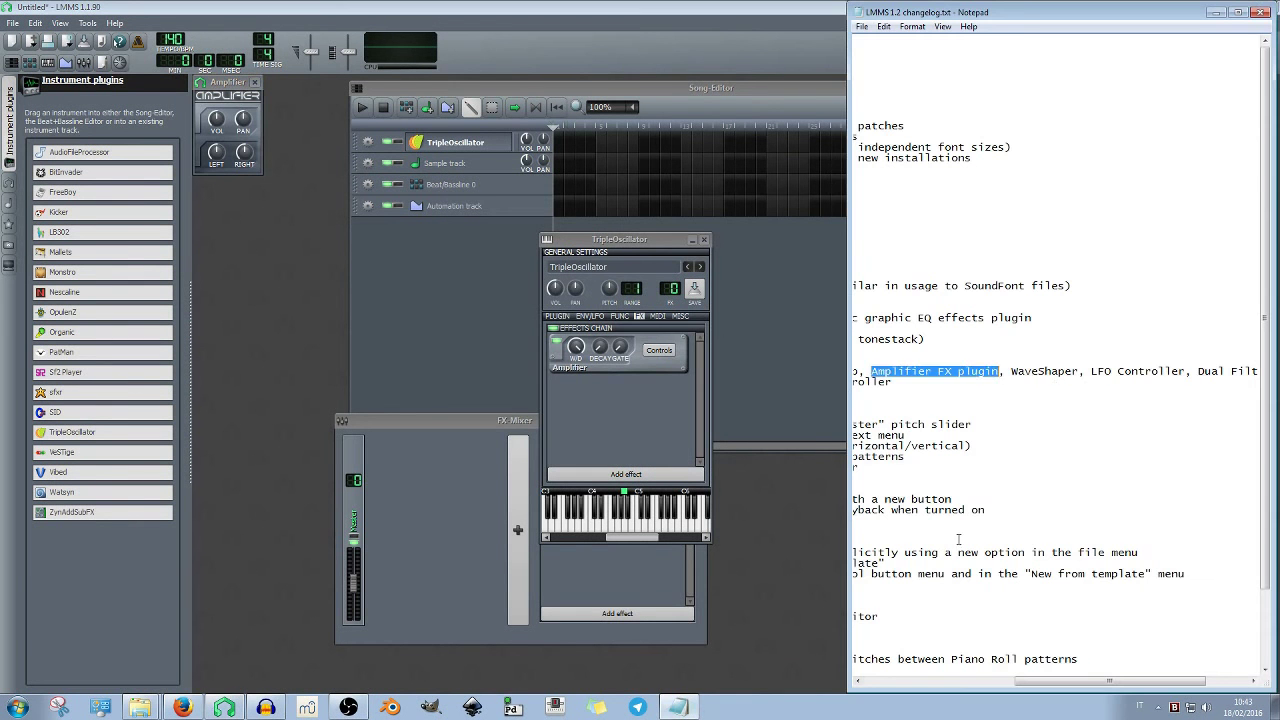
drag(1010, 371, 1170, 372)
drag(1064, 690, 1105, 690)
click(1116, 371)
drag(1114, 371, 1258, 371)
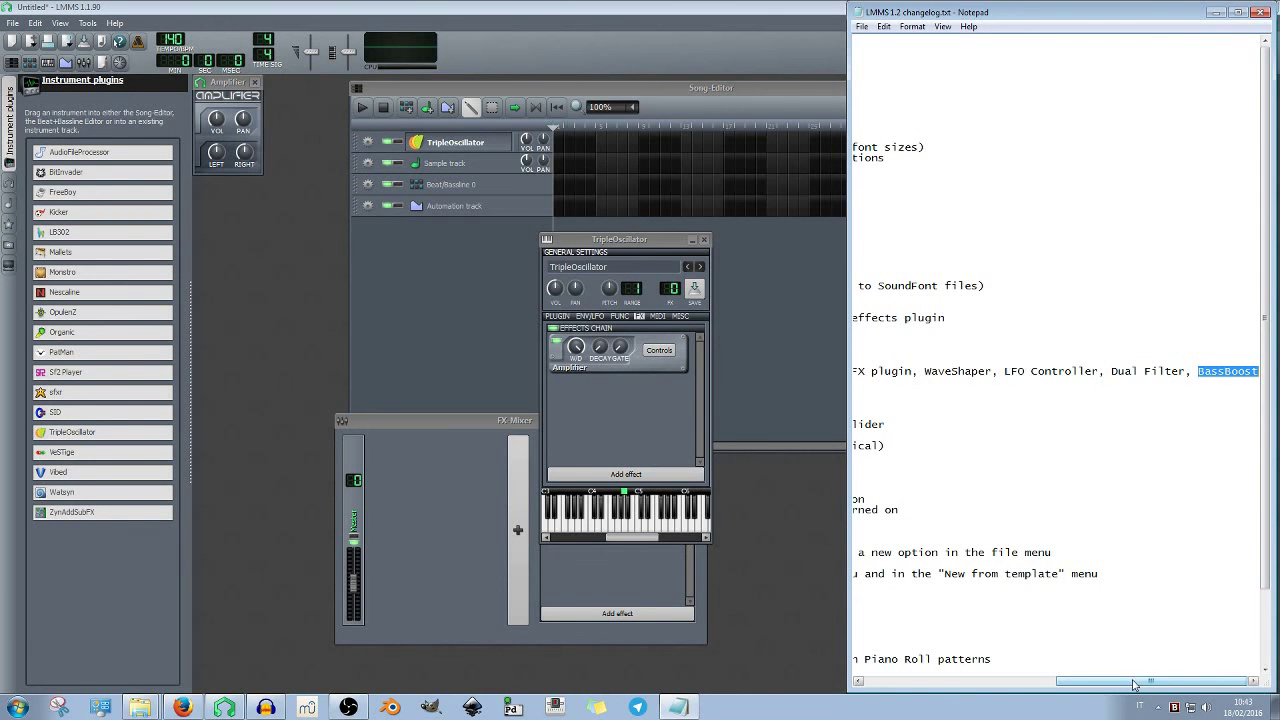
drag(1135, 686, 990, 690)
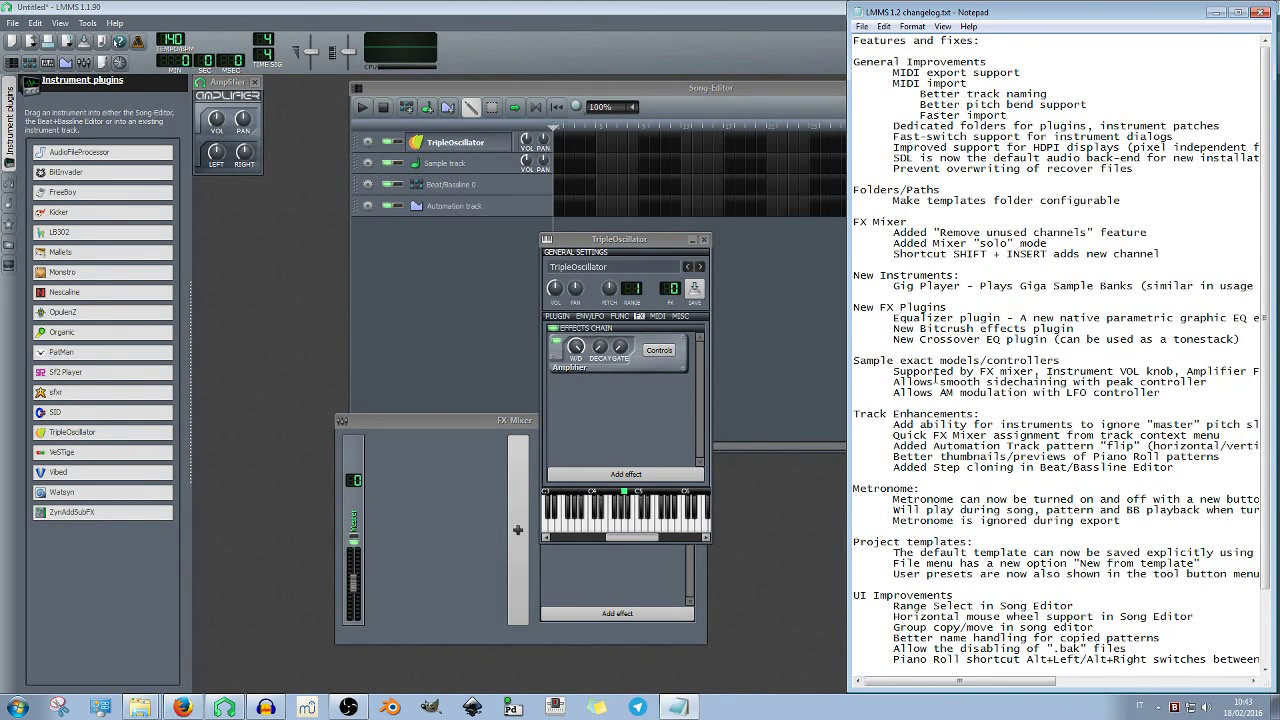
drag(892, 382, 1208, 382)
Back in LMMS, add the Peak Controller to the TripleOscillator's effects chain and move its window beside the instrument window
click(624, 398)
click(626, 474)
text(peak)
key(Return)
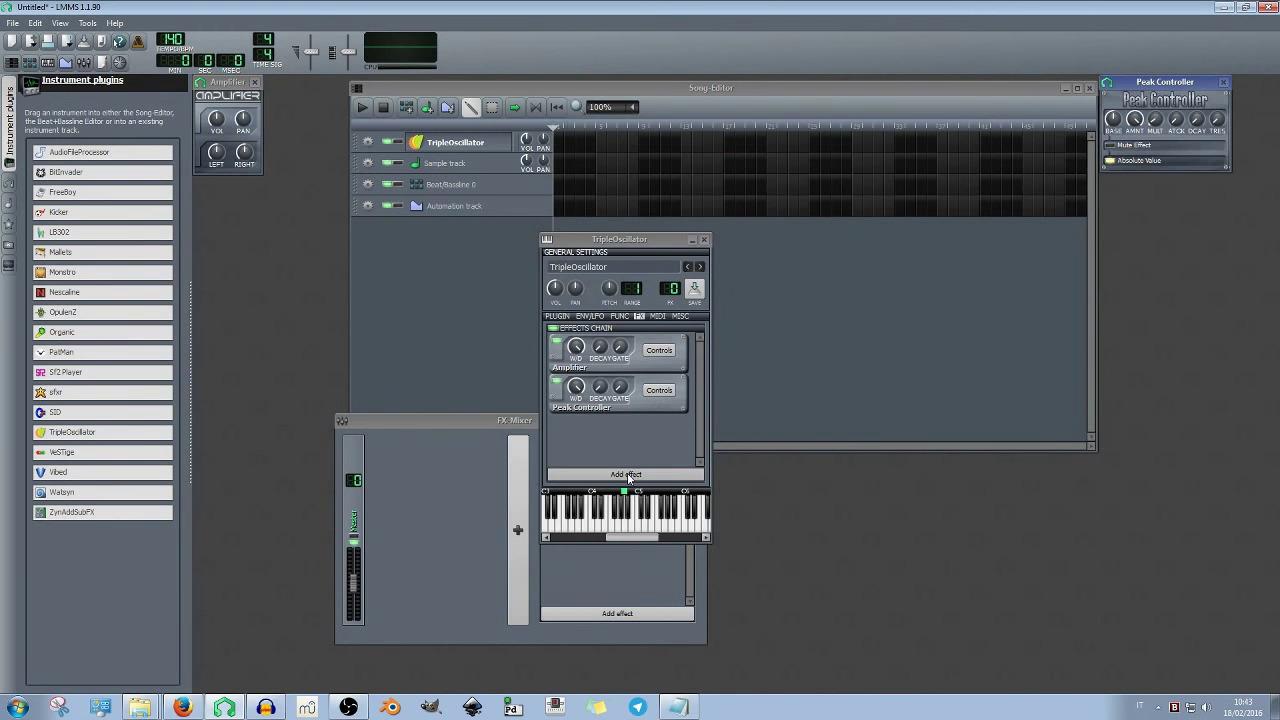
drag(1164, 83, 876, 297)
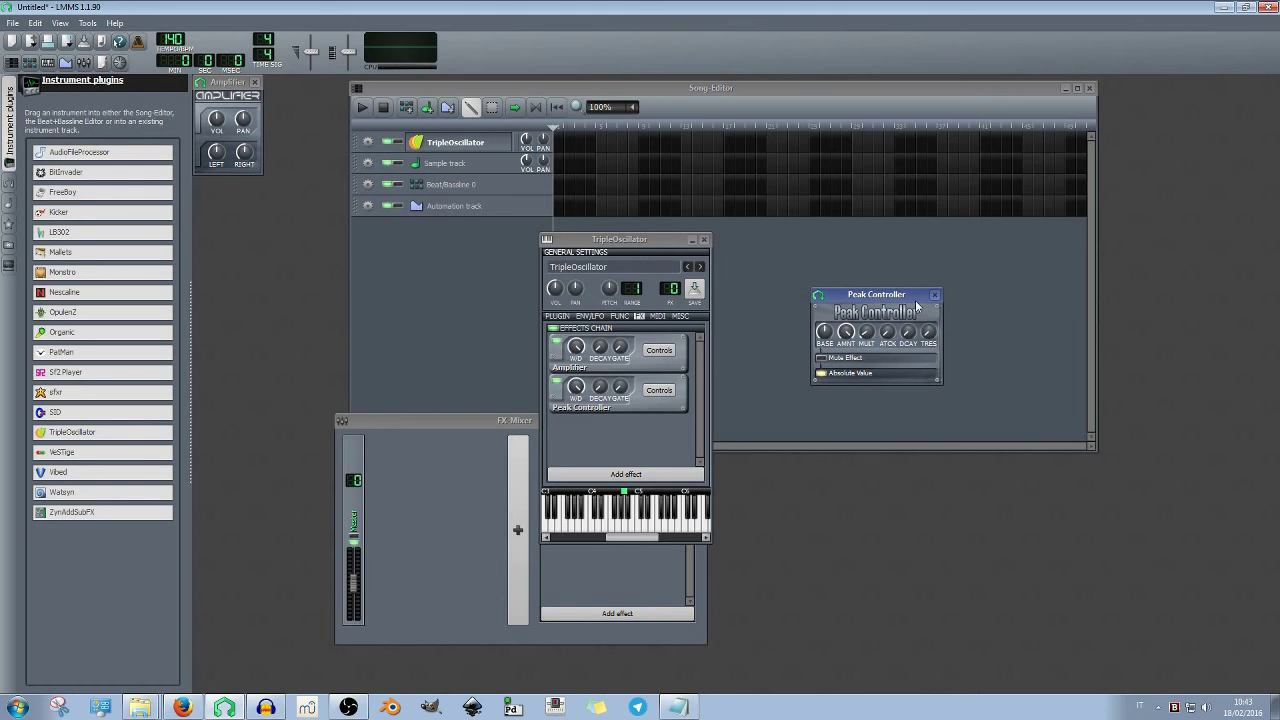
Switch to the Notepad changelog and read the entry on AM modulation with the LFO controller
click(678, 707)
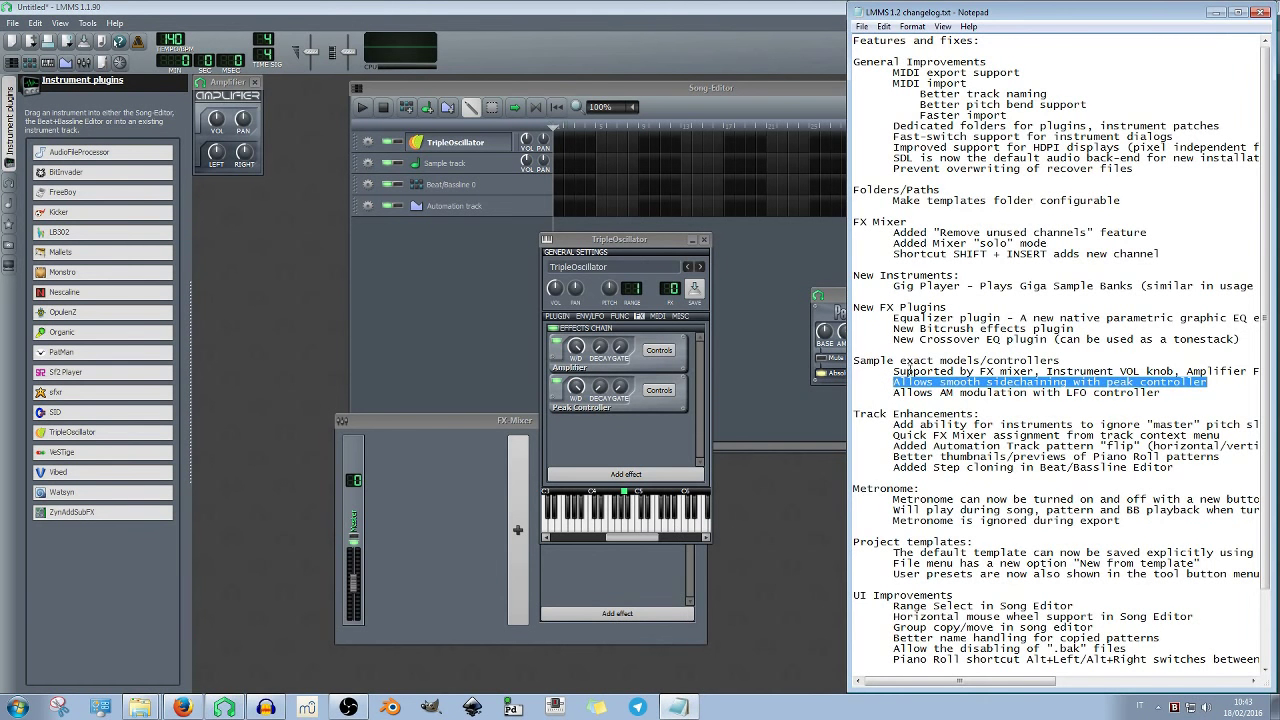
mouse_move(893, 393)
mouse_down()
mouse_move(1157, 393)
mouse_move(900, 393)
mouse_up()
click(953, 393)
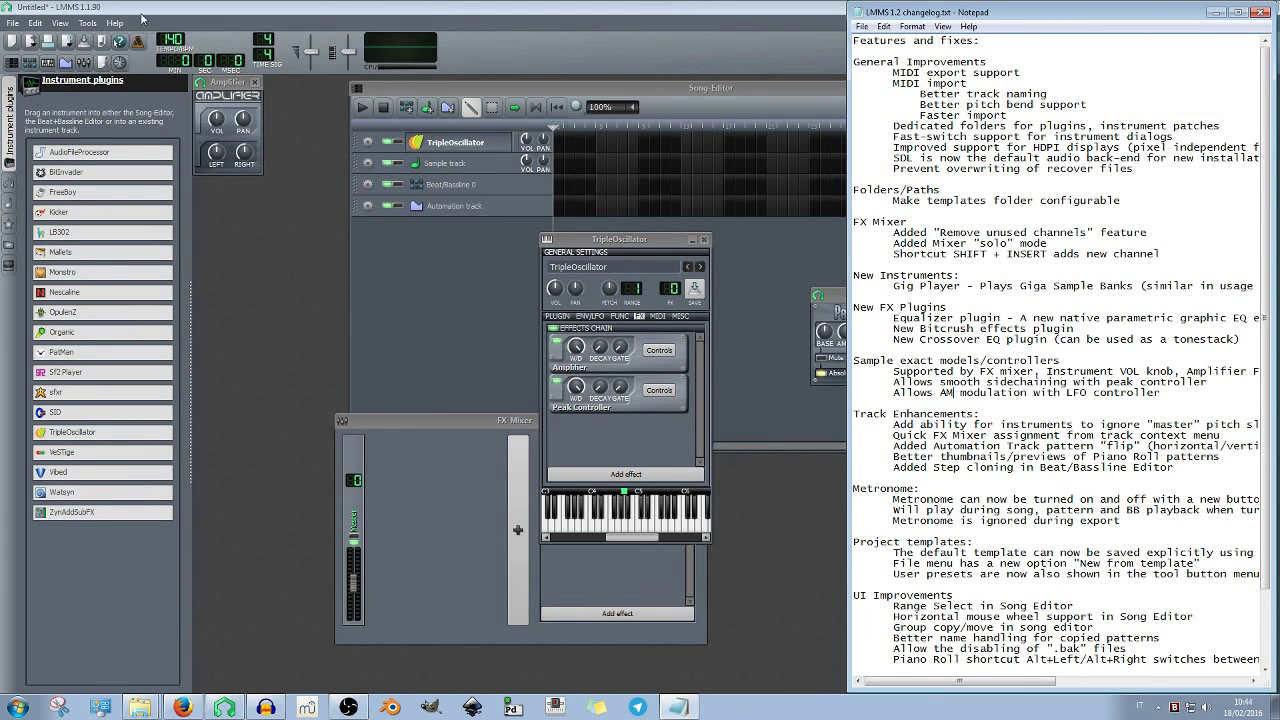
In LMMS, show the Controller Rack, open the Peak Controller's controls from it and move their window
click(121, 63)
click(918, 361)
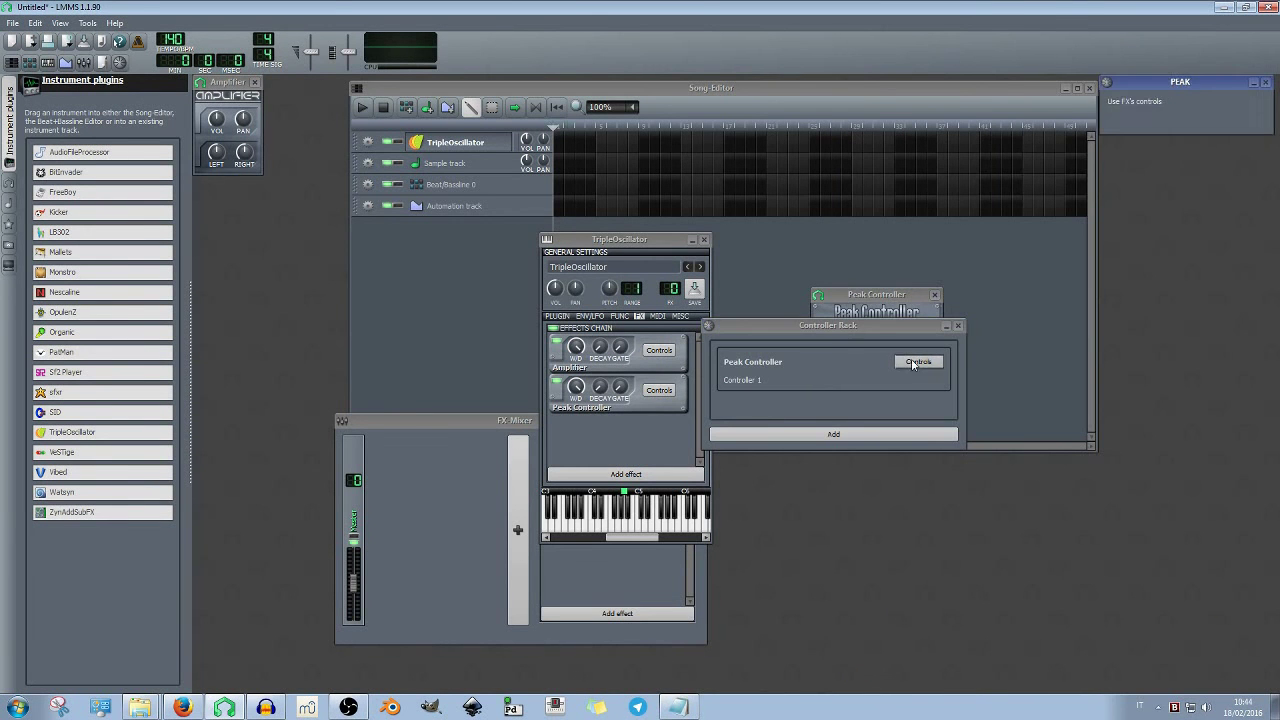
drag(1167, 79, 1123, 129)
Add an LFO Controller to the Controller Rack, open its controls above the rack and close the Peak Controller's PEAK window
click(874, 393)
right_click(820, 375)
click(800, 433)
scroll(849, 388, down, 1)
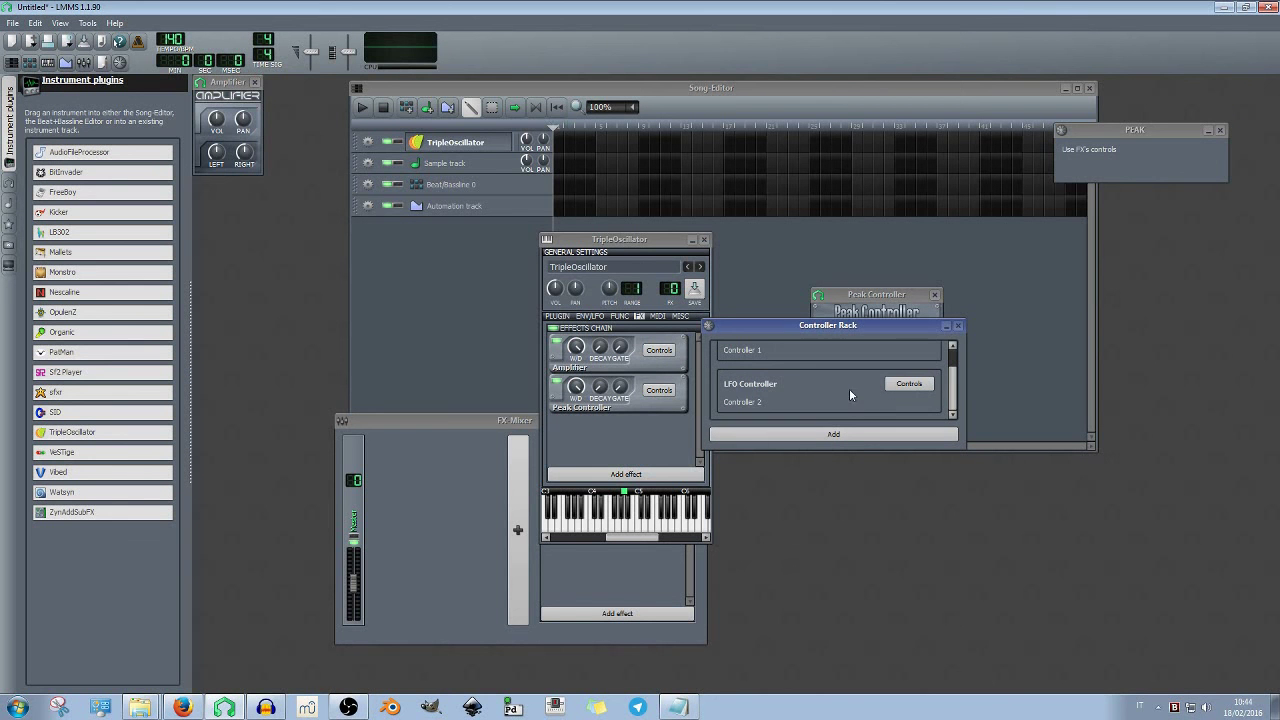
click(907, 386)
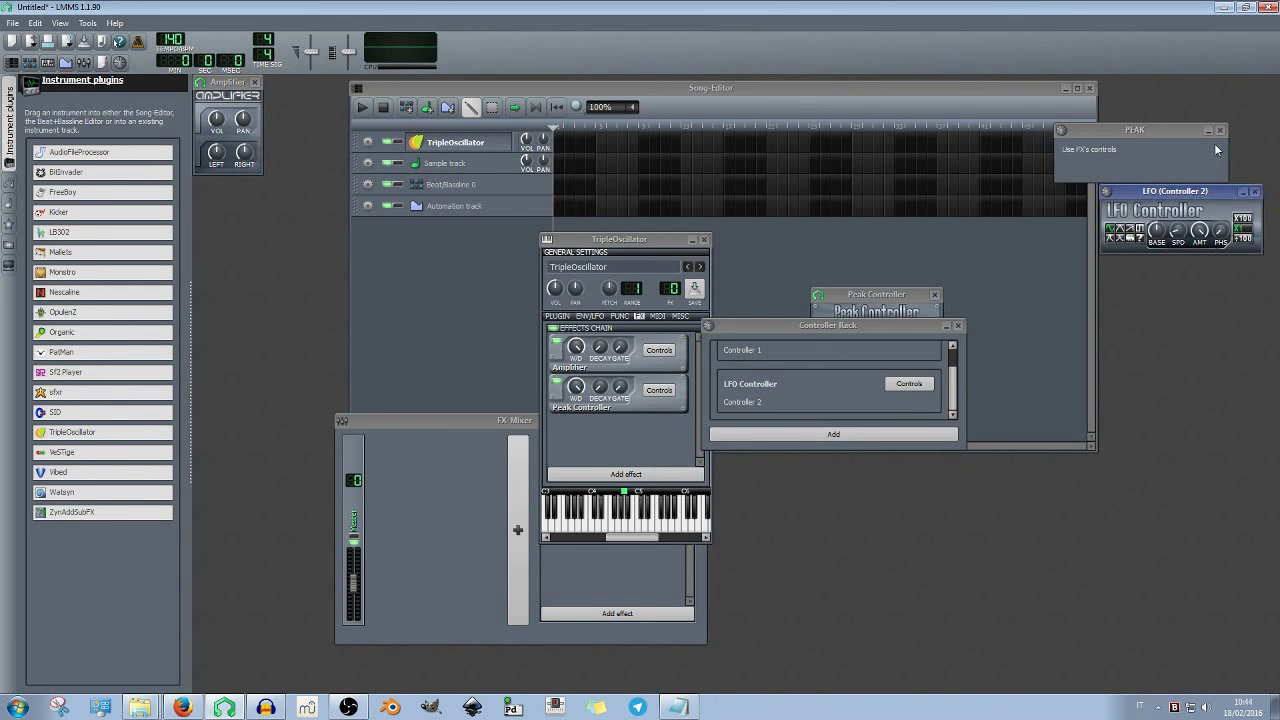
click(1218, 131)
drag(1183, 191, 843, 268)
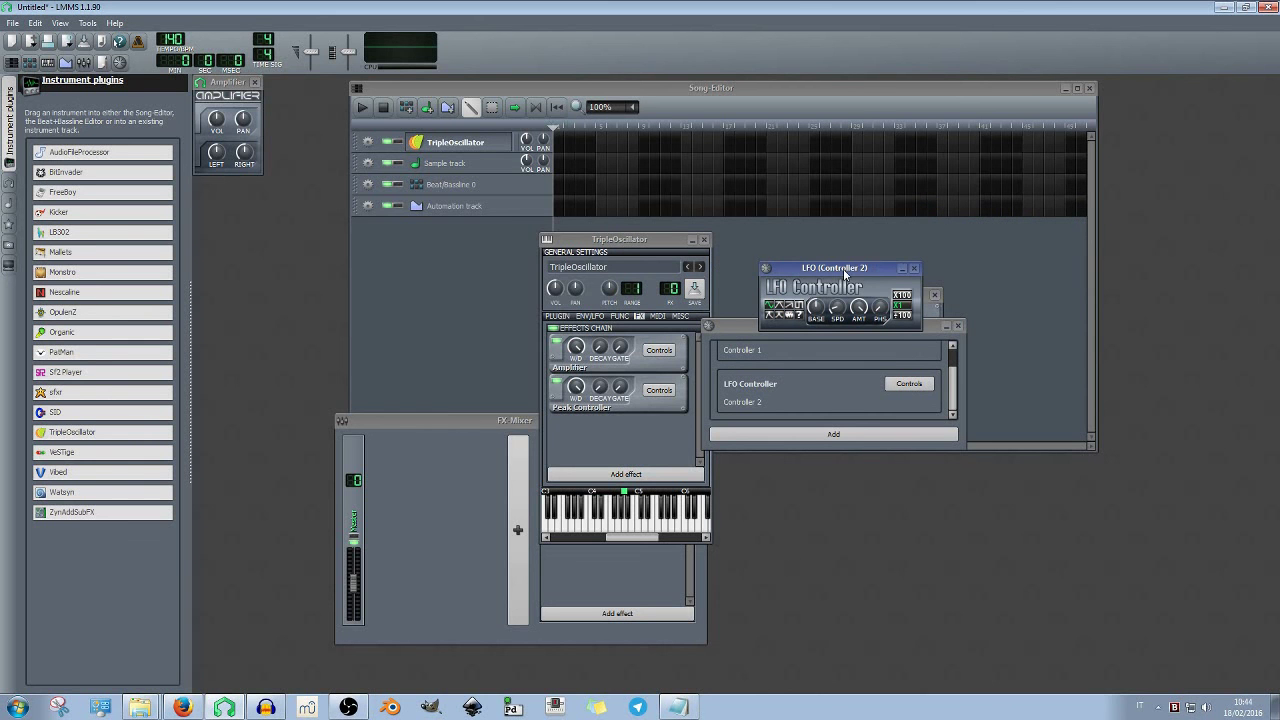
Connect the TripleOscillator track's volume knob to the LFO Controller
right_click(528, 141)
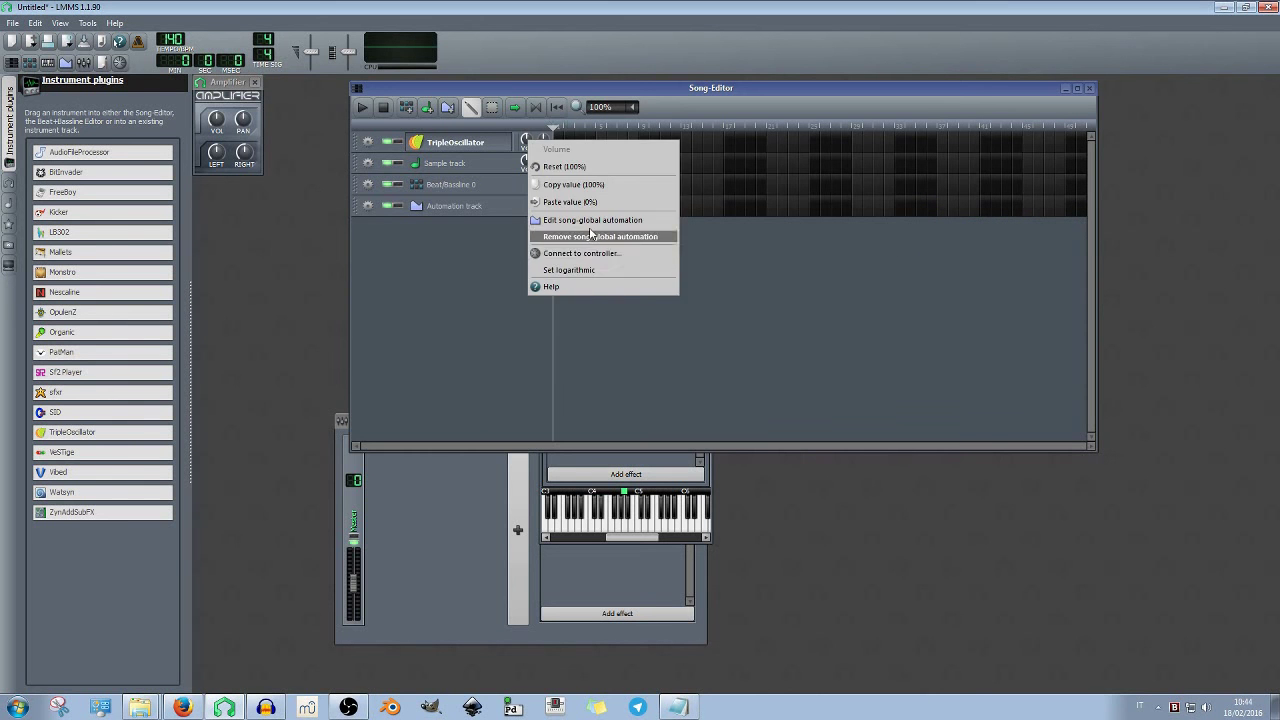
click(587, 253)
click(567, 333)
click(630, 431)
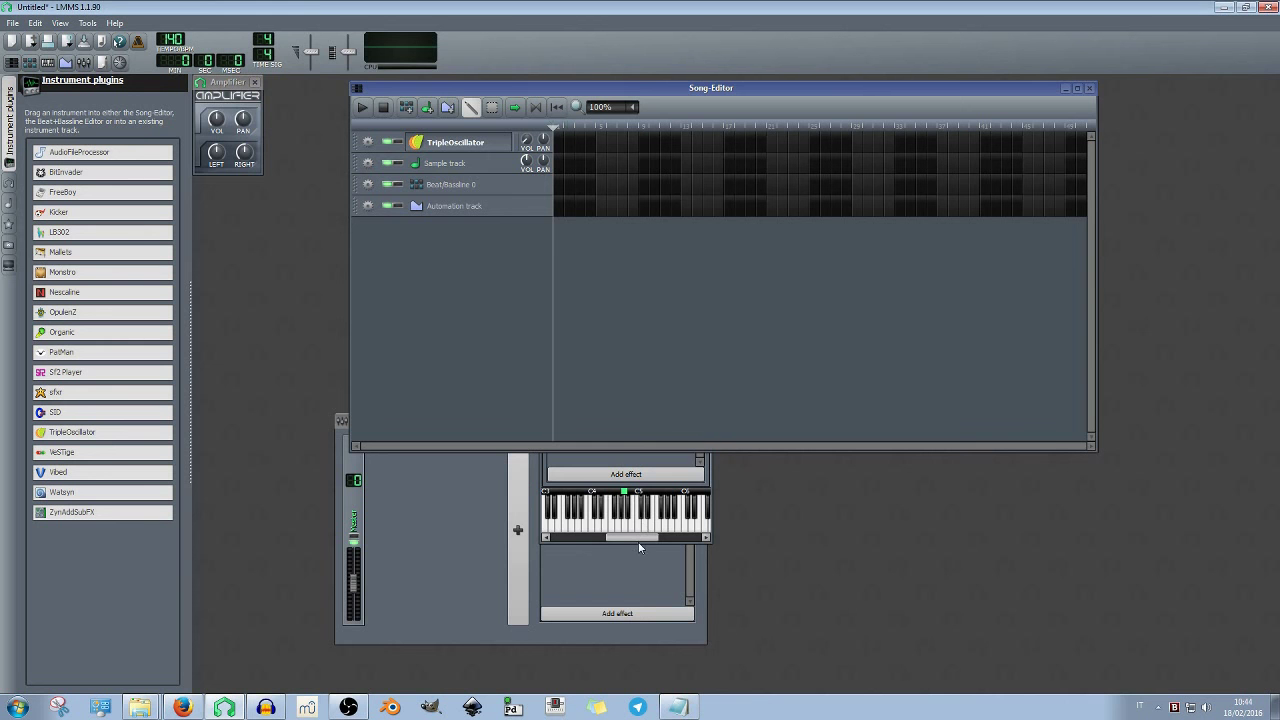
Clear the workspace: close the FX-Mixer, minimize the Song-Editor, and arrange the TripleOscillator and Controller Rack windows side by side
click(697, 511)
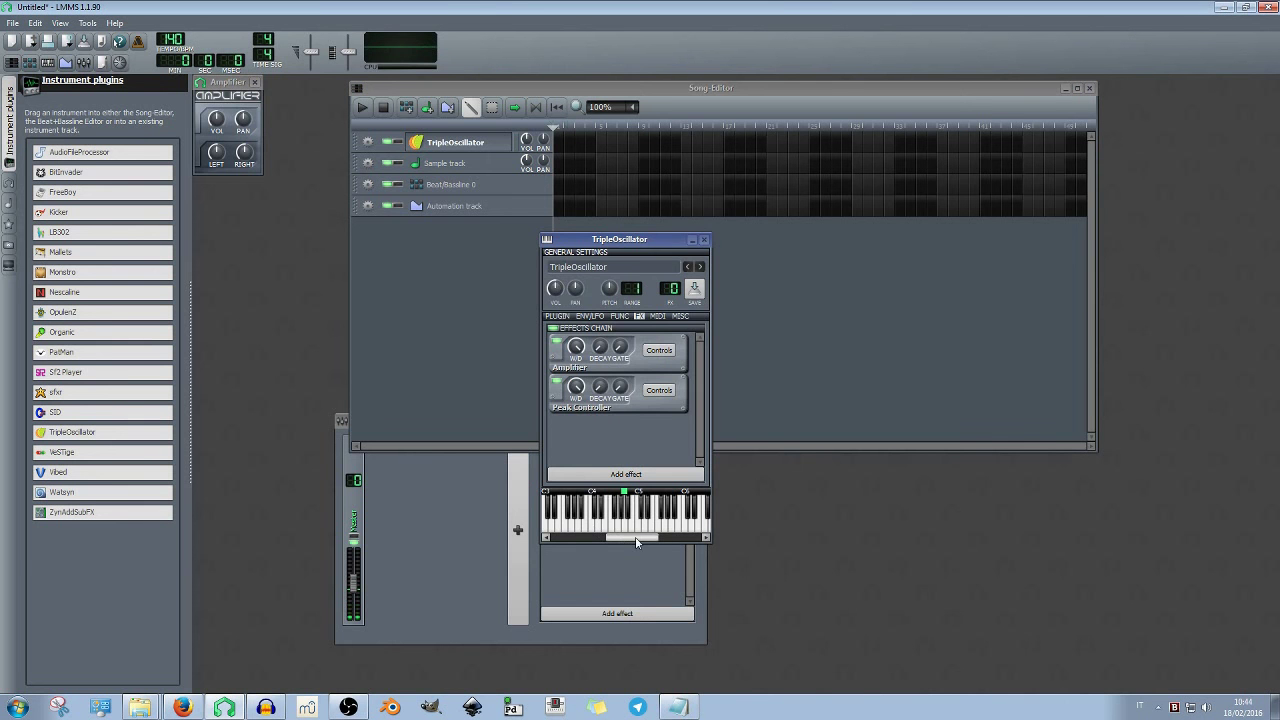
click(471, 143)
click(457, 143)
click(569, 613)
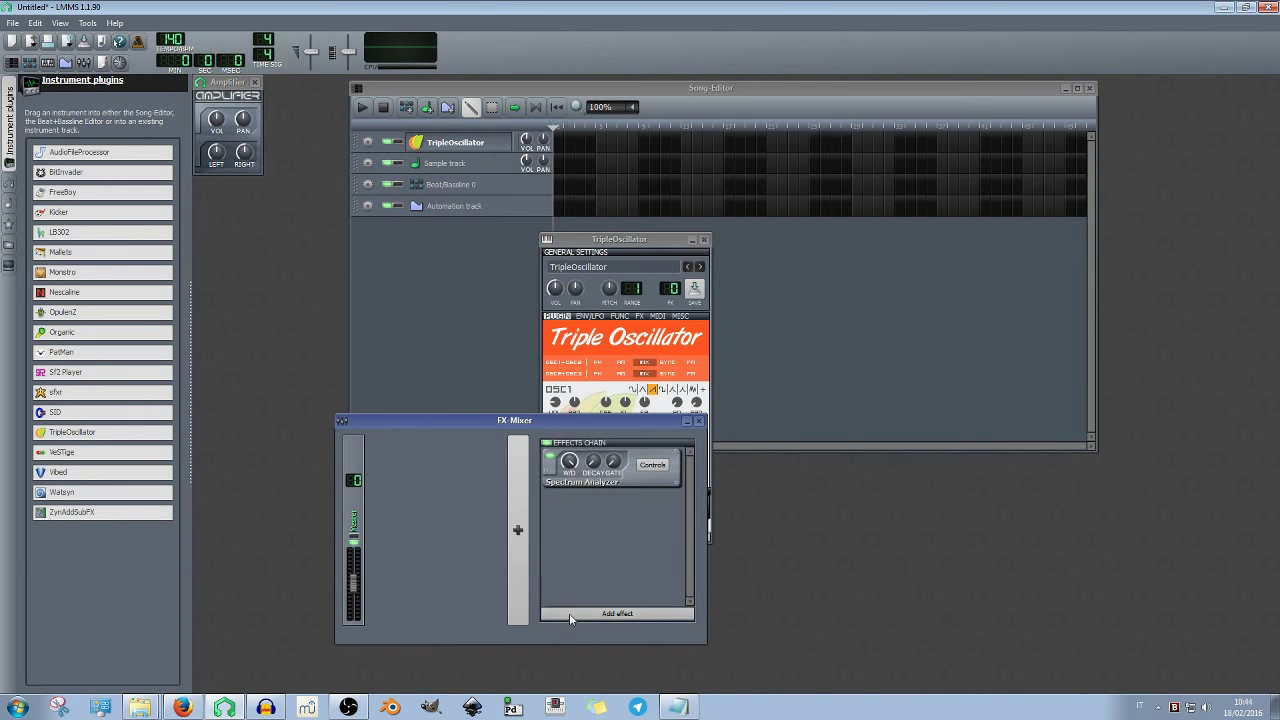
click(698, 420)
drag(622, 241, 484, 236)
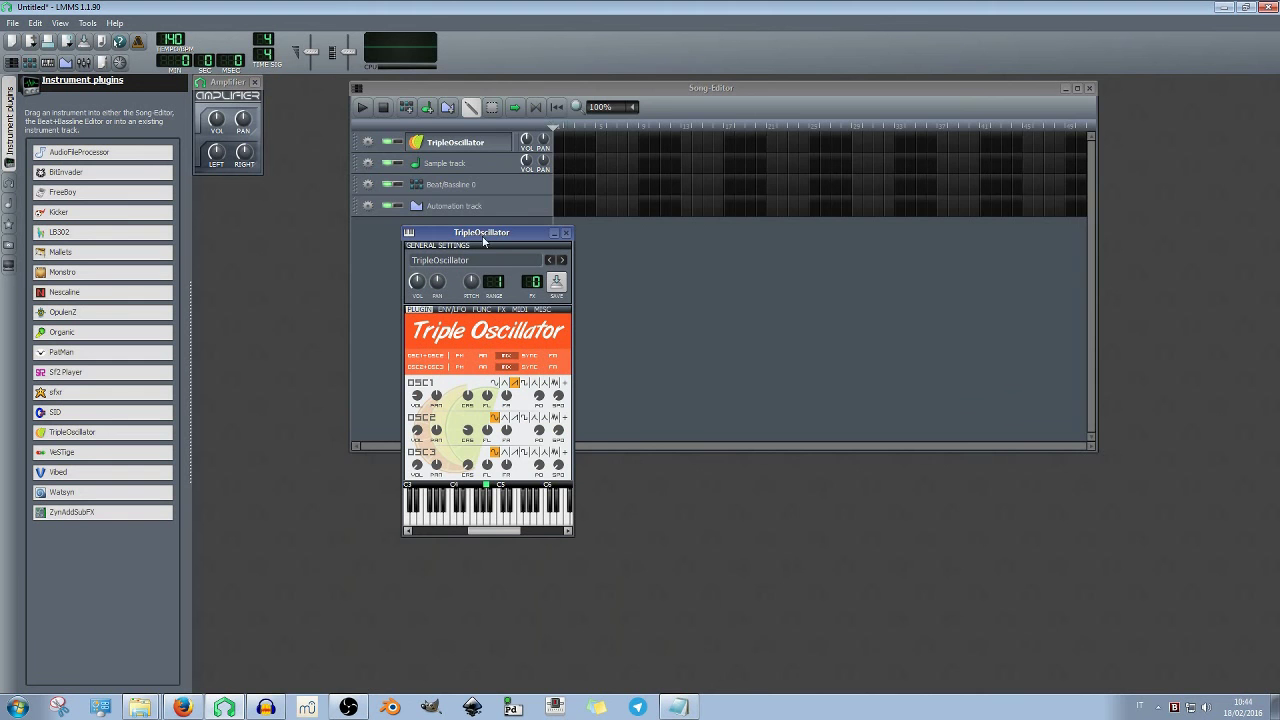
click(1065, 88)
drag(831, 327, 746, 356)
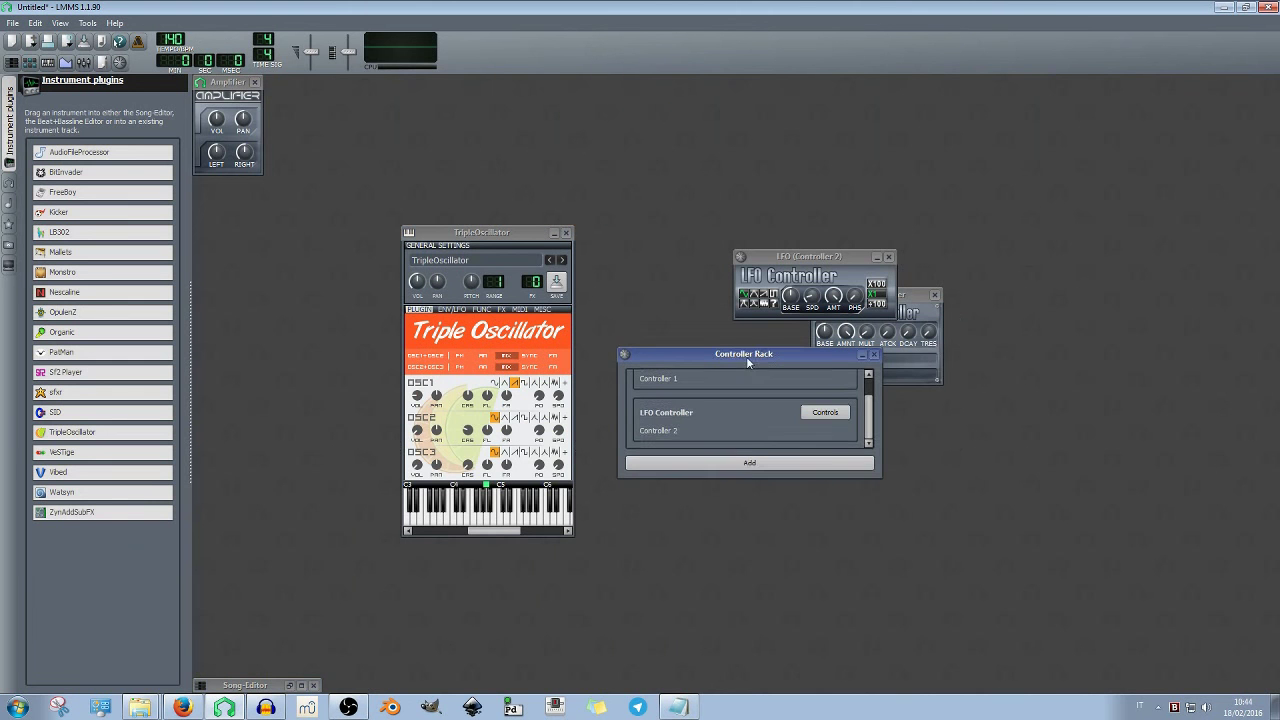
Remove the Peak Controller and Amplifier from the TripleOscillator's effects chain, return to its oscillator settings and move the LFO Controller window closer
click(505, 310)
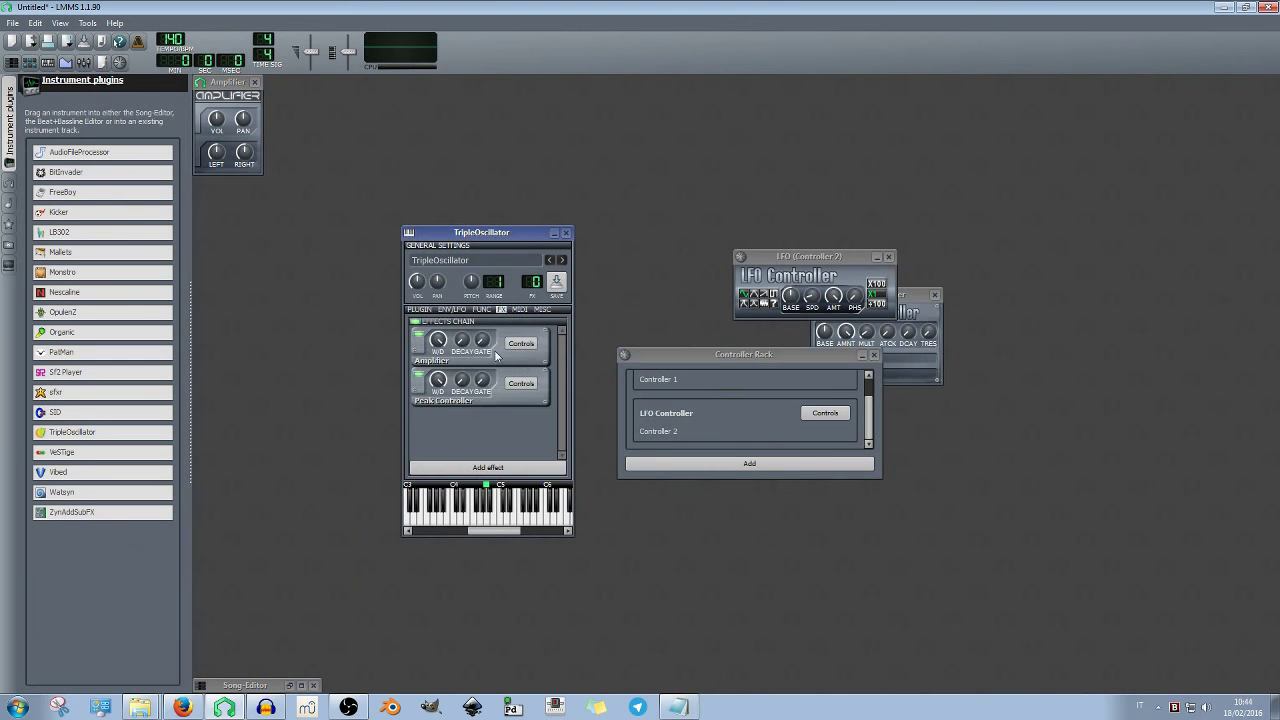
right_click(483, 401)
click(512, 466)
right_click(485, 358)
click(515, 420)
click(419, 310)
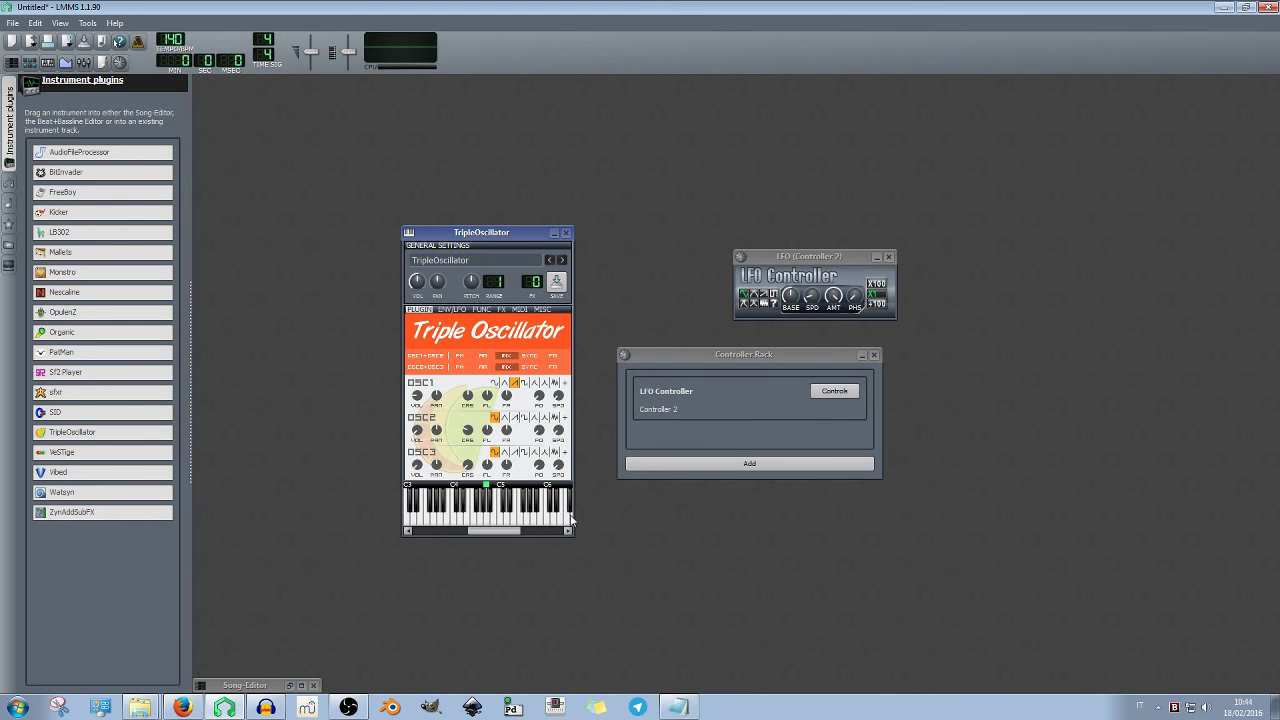
drag(803, 262, 705, 292)
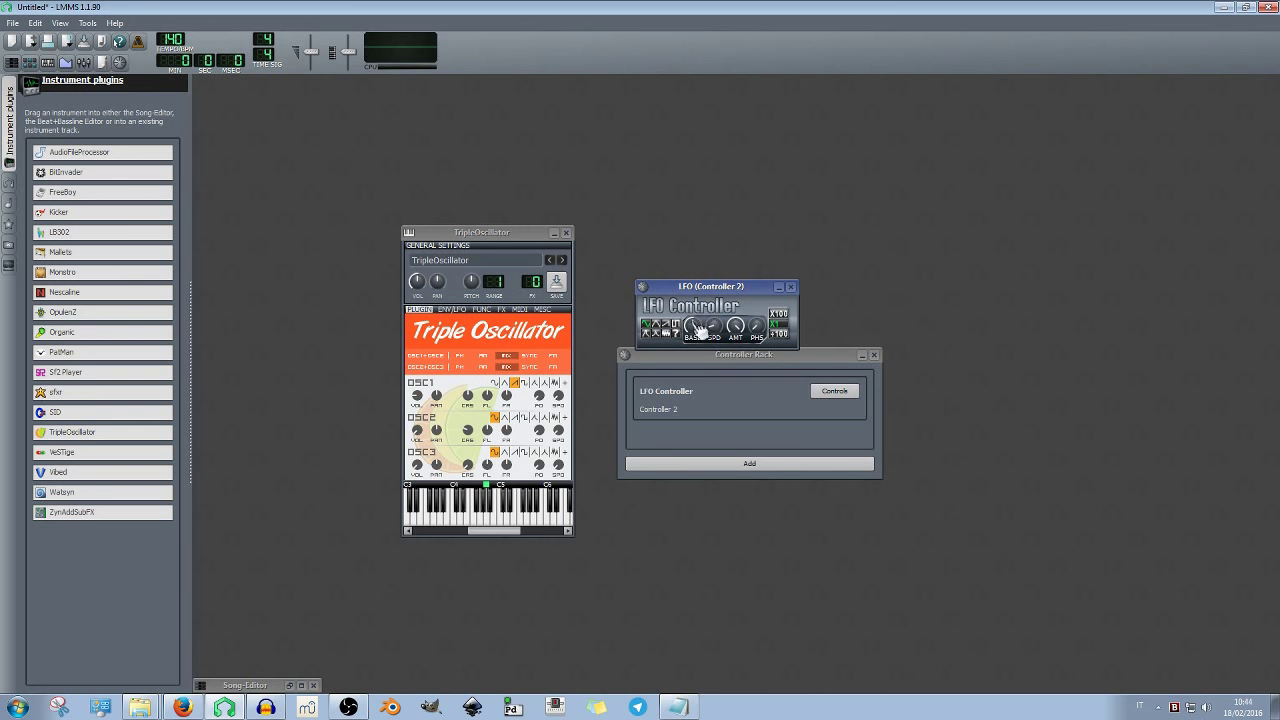
Connect the TripleOscillator's volume knob to the LFO controller, Controller 2
click(743, 332)
click(722, 332)
right_click(421, 282)
click(484, 409)
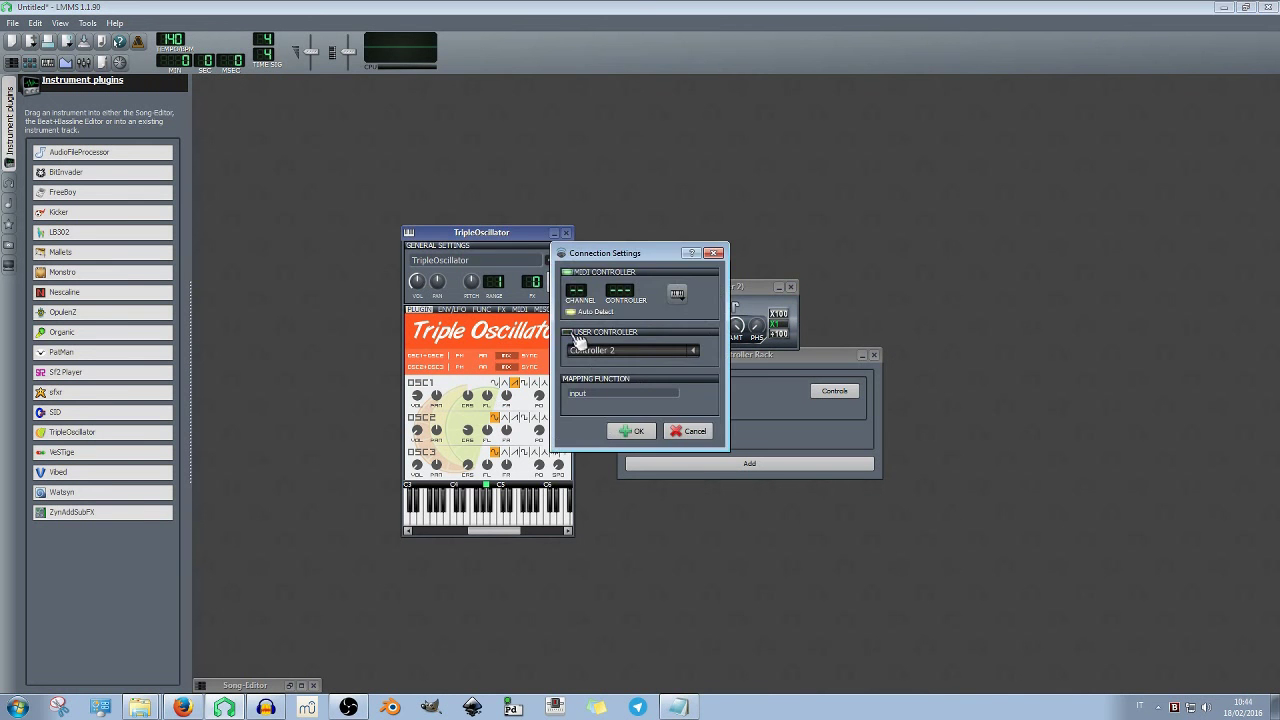
click(632, 431)
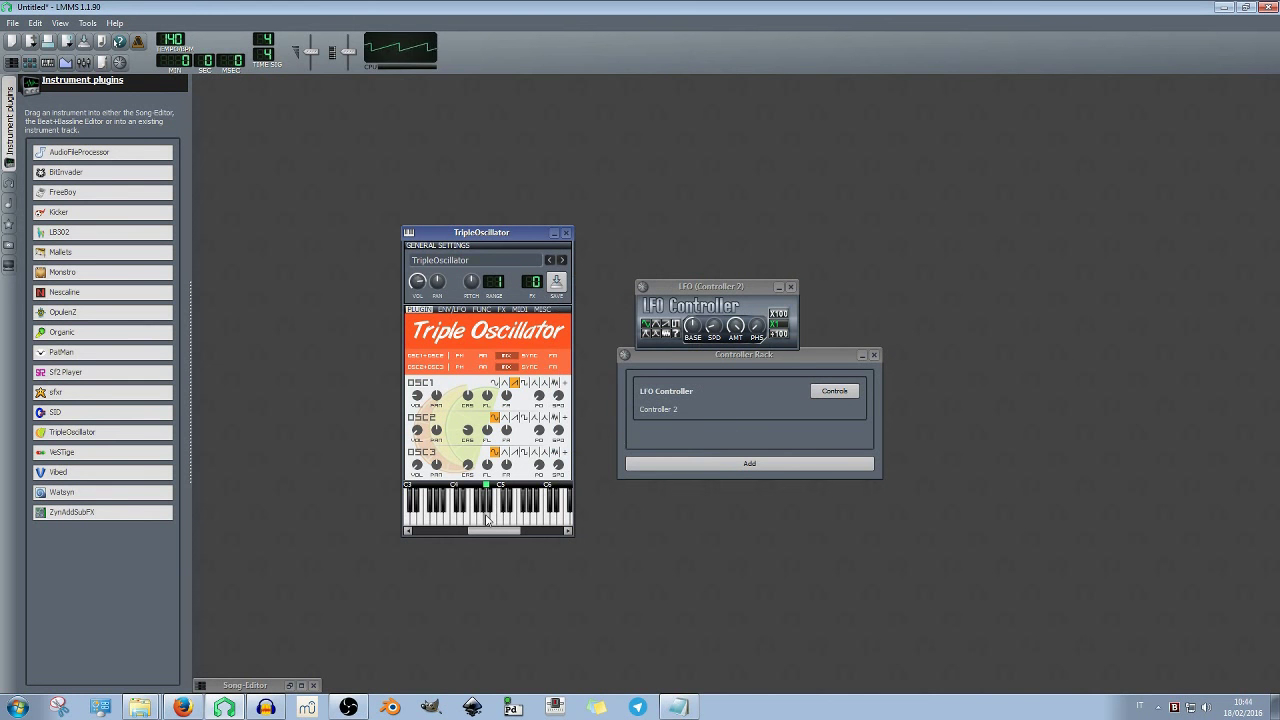
Try raising and lowering the LFO controller's speed, and play TripleOscillator notes to hear the volume modulation
click(714, 327)
drag(714, 327, 714, 318)
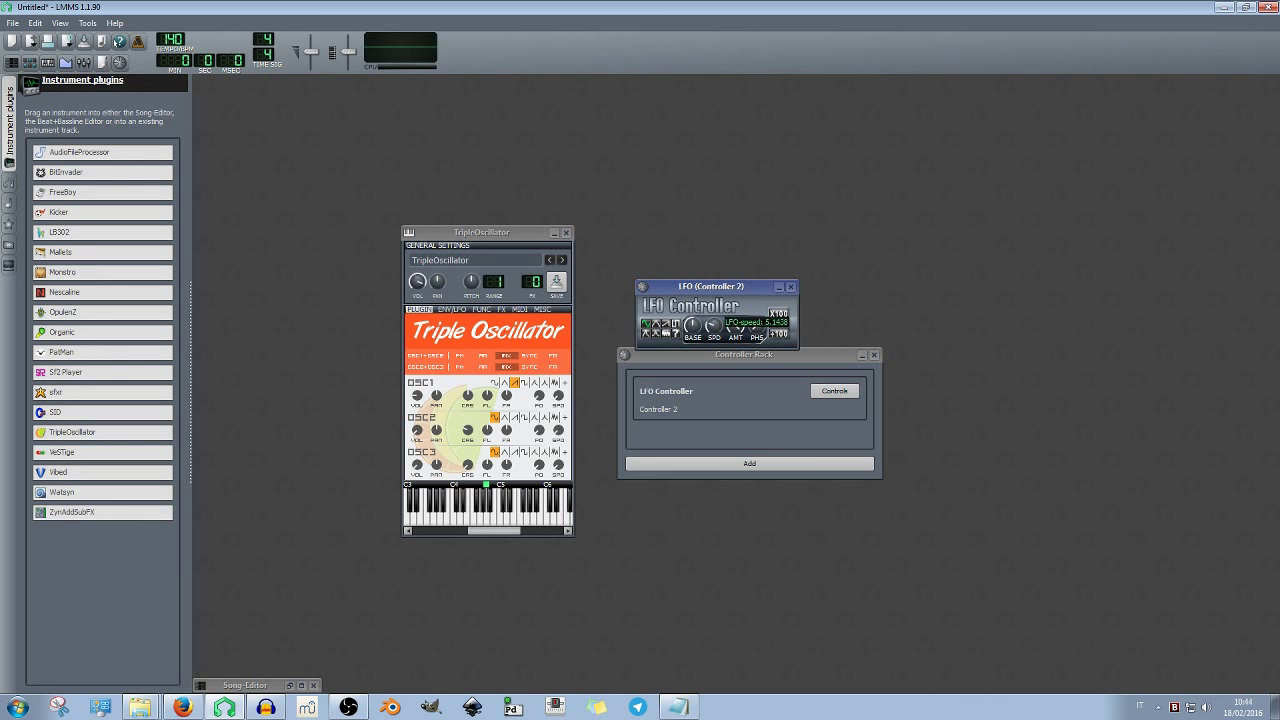
drag(714, 318, 714, 322)
drag(714, 322, 714, 334)
click(478, 530)
click(486, 516)
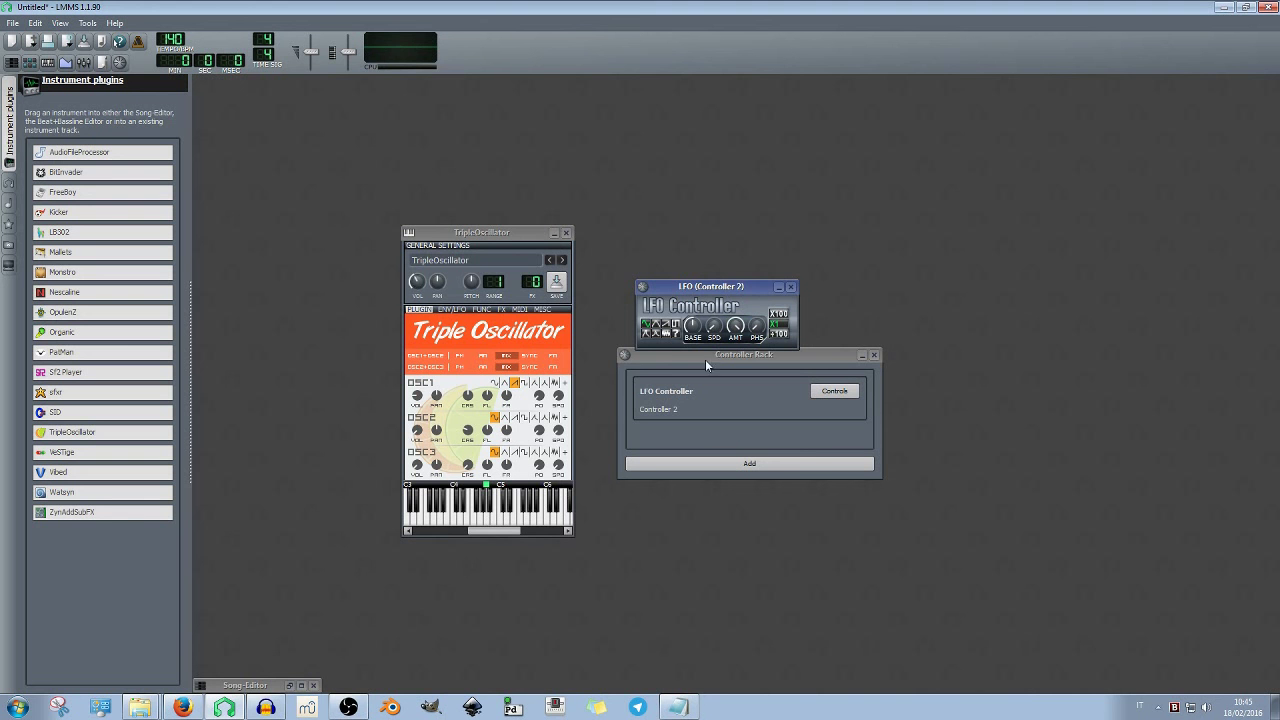
click(489, 522)
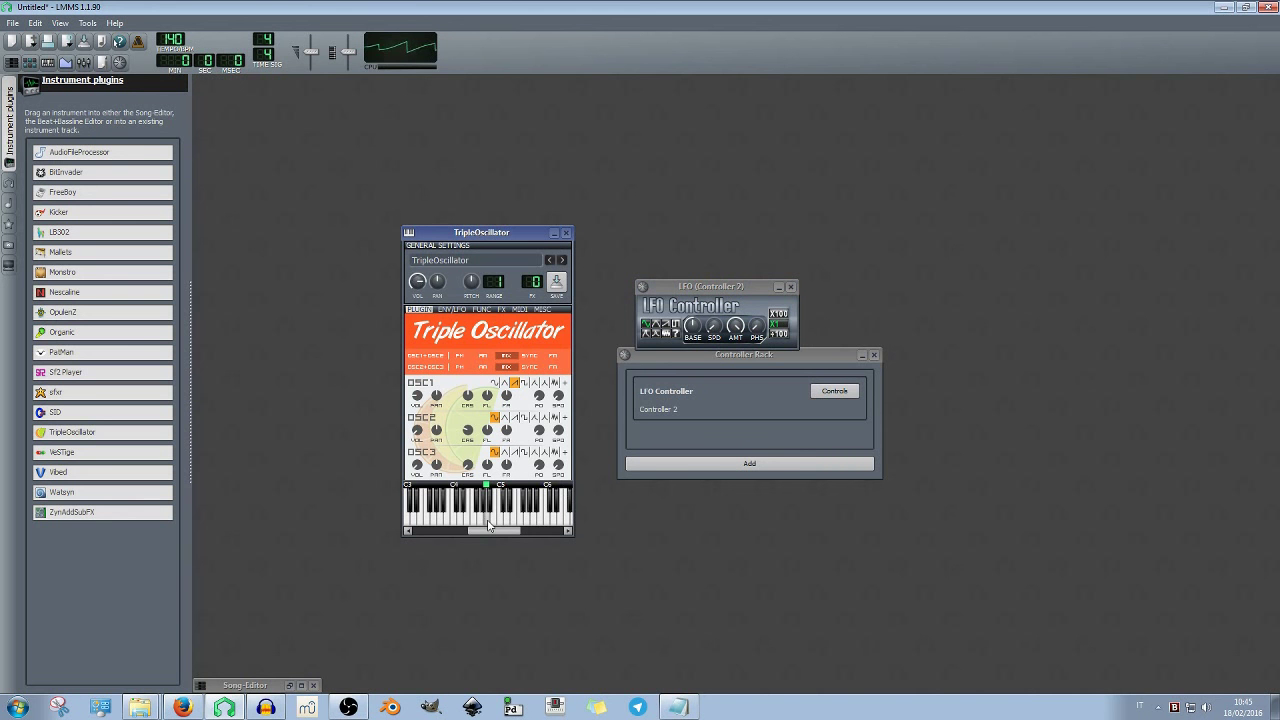
Set the LFO speed to 0.01 and play TripleOscillator notes in different octaves to audition the AM modulation
click(714, 338)
right_click(709, 332)
click(709, 331)
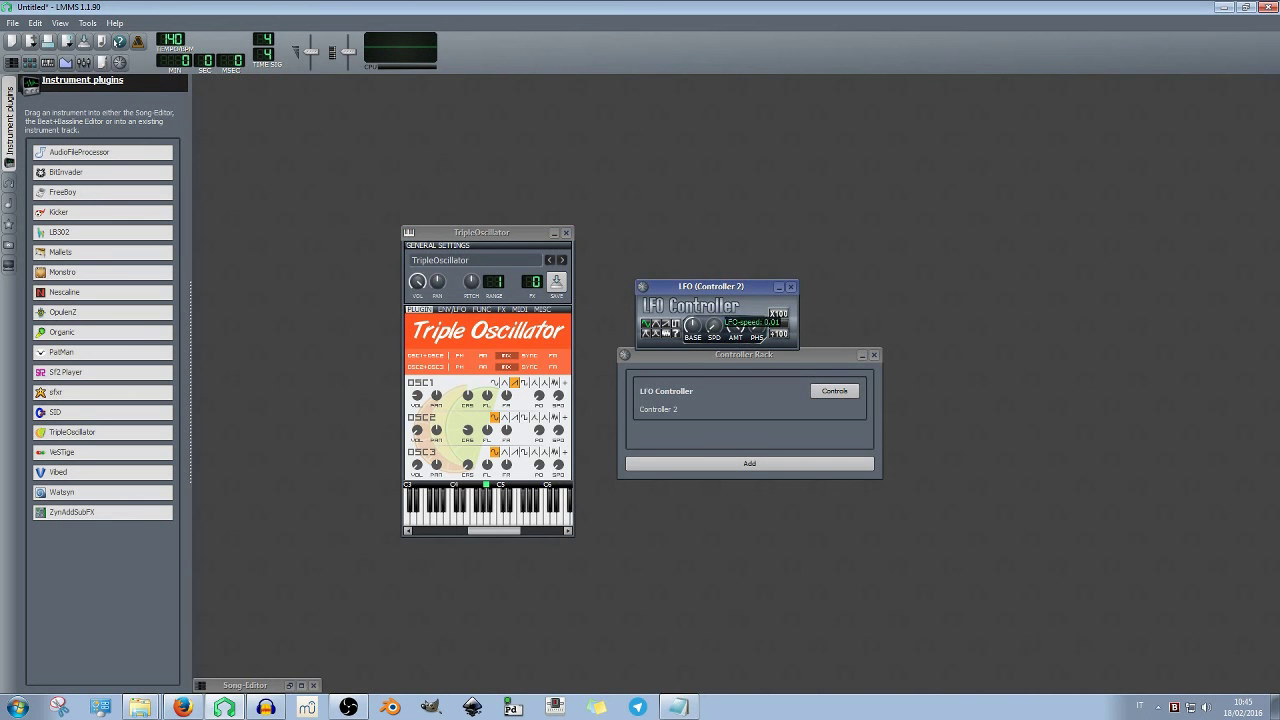
click(488, 528)
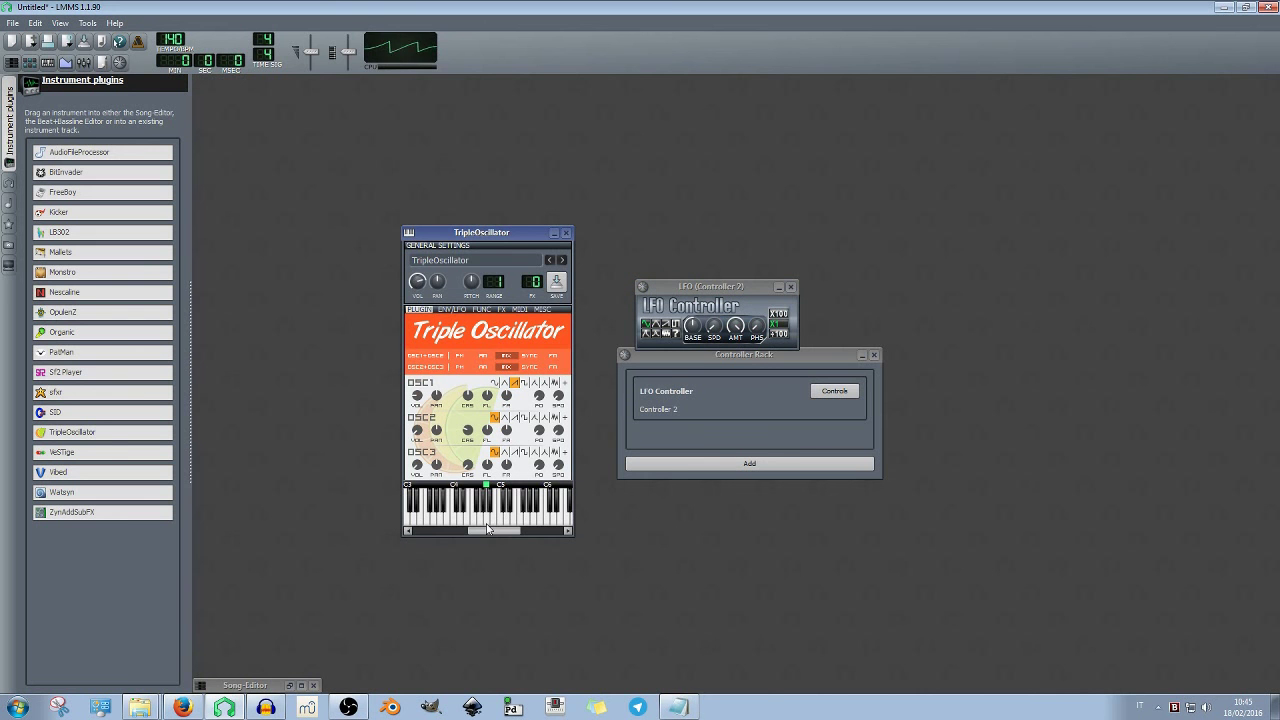
drag(488, 529, 462, 529)
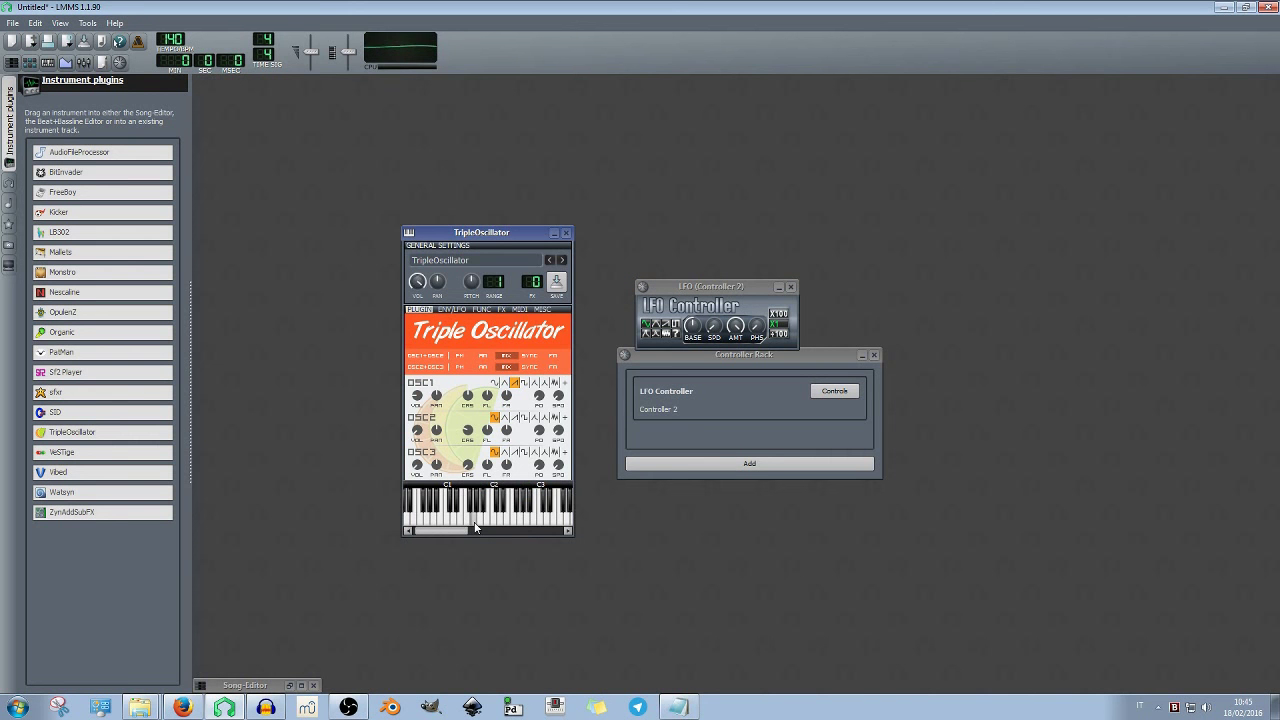
drag(450, 530, 487, 531)
click(535, 524)
Set oscillator 1 to a sine wave, reduce the LFO amount, and play notes to audition the sound
click(494, 382)
click(490, 515)
drag(490, 523, 474, 523)
click(503, 522)
drag(735, 323, 735, 348)
click(481, 517)
Remove the LFO Controller from the Controller Rack and restore the TripleOscillator's volume knob
click(680, 707)
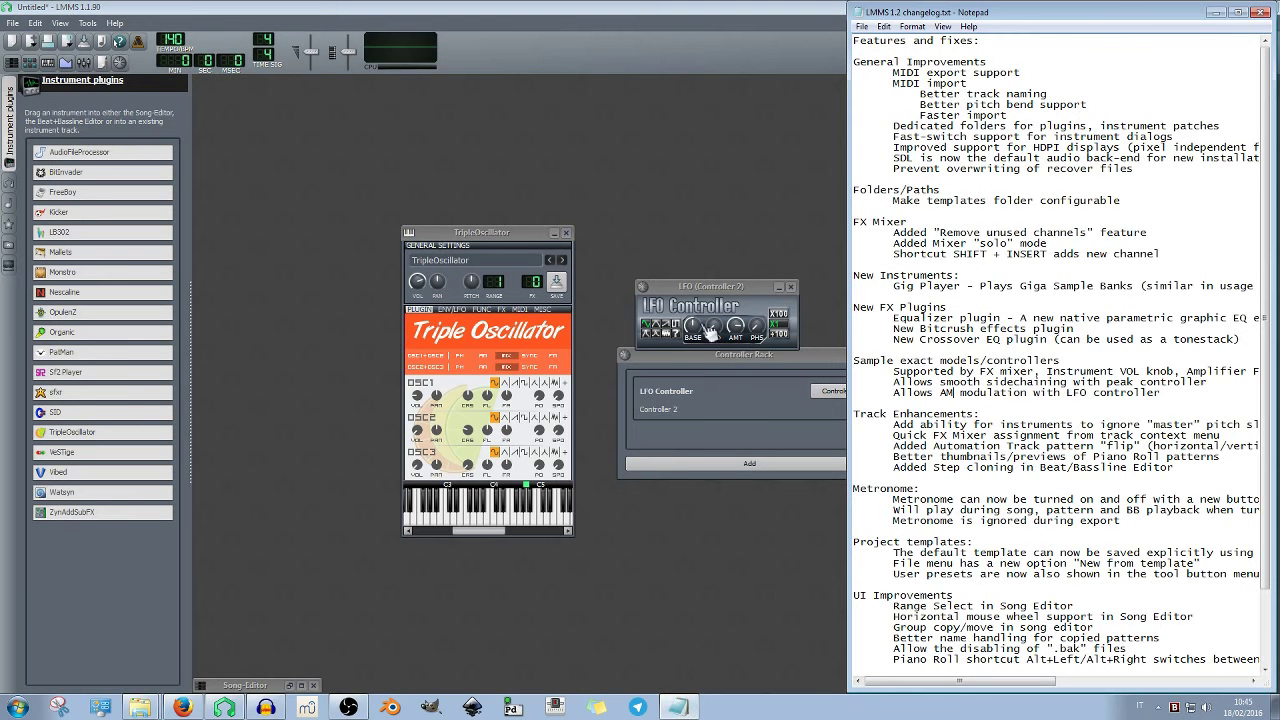
right_click(676, 405)
click(705, 422)
click(520, 353)
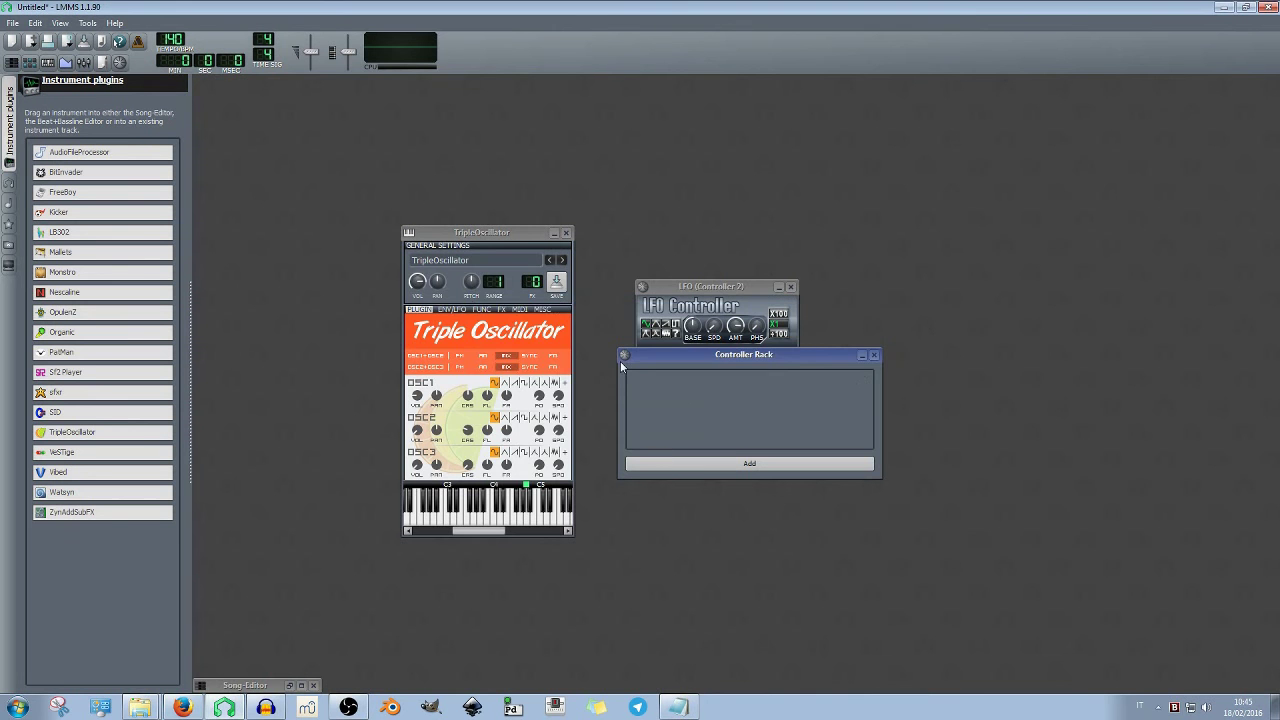
right_click(417, 281)
click(482, 387)
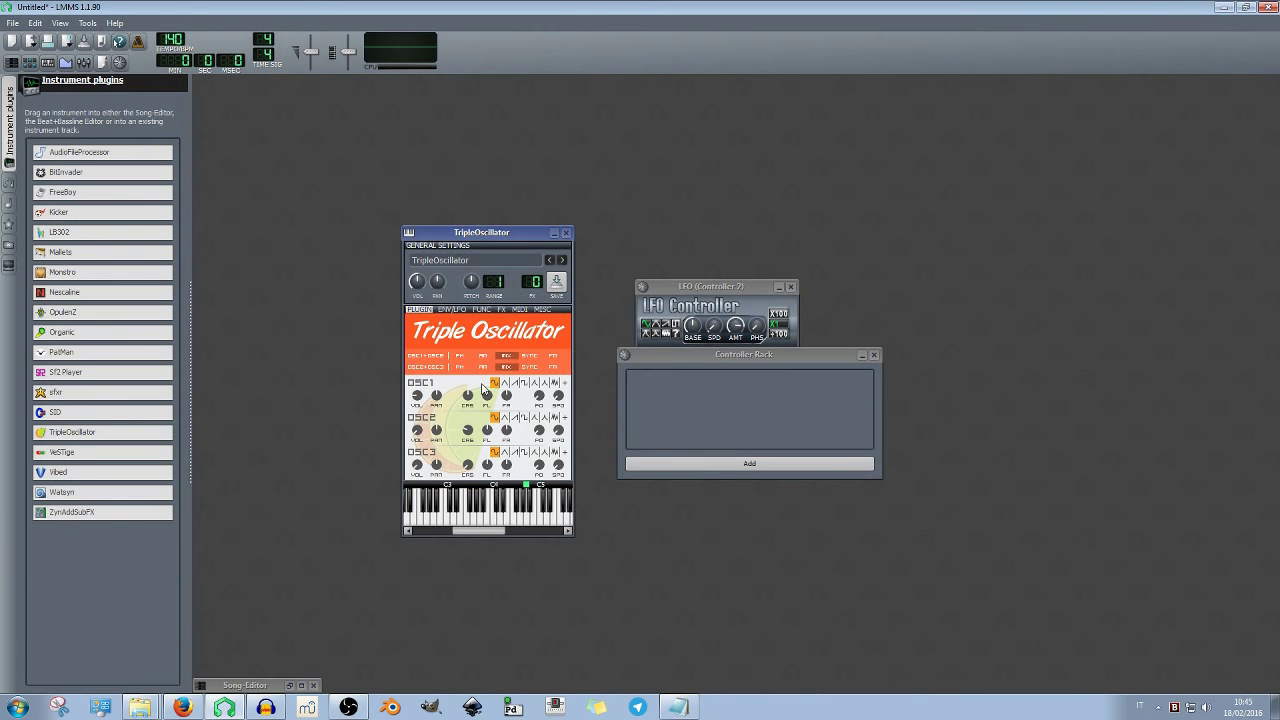
Switch to Notepad and review the Track Enhancements entries in the LMMS 1.2 changelog
click(672, 707)
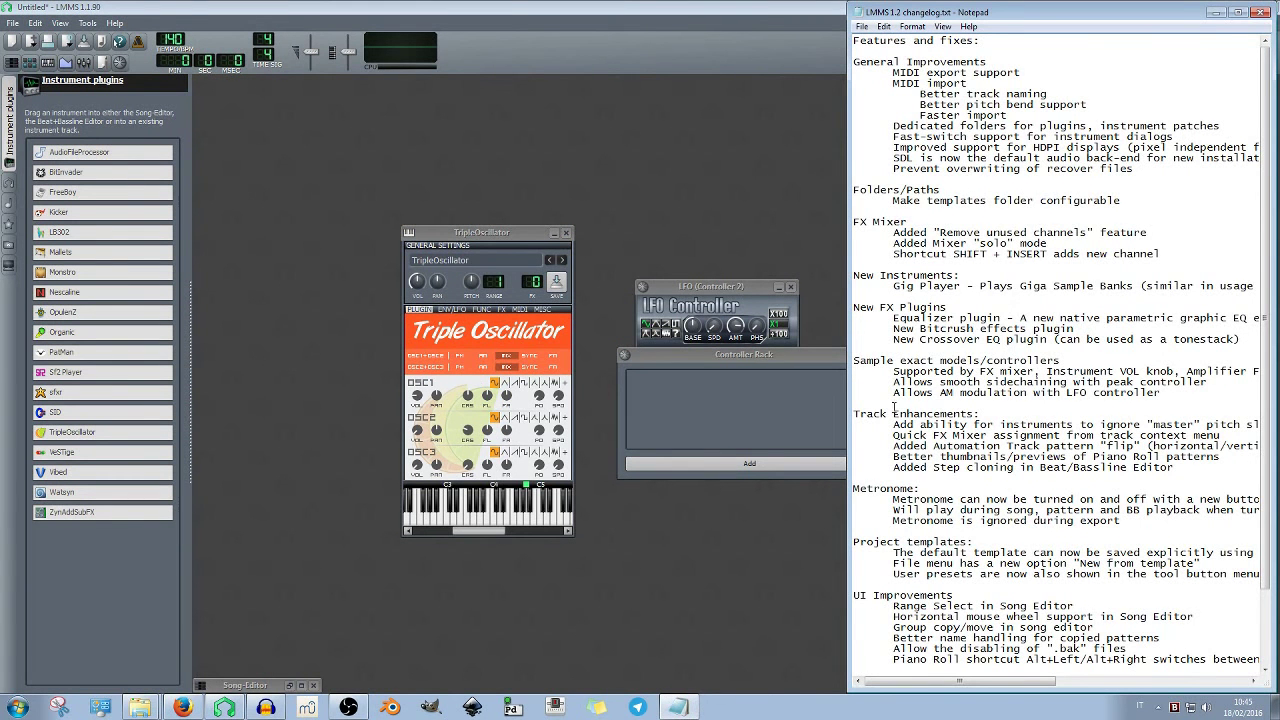
scroll(953, 410, down, 3)
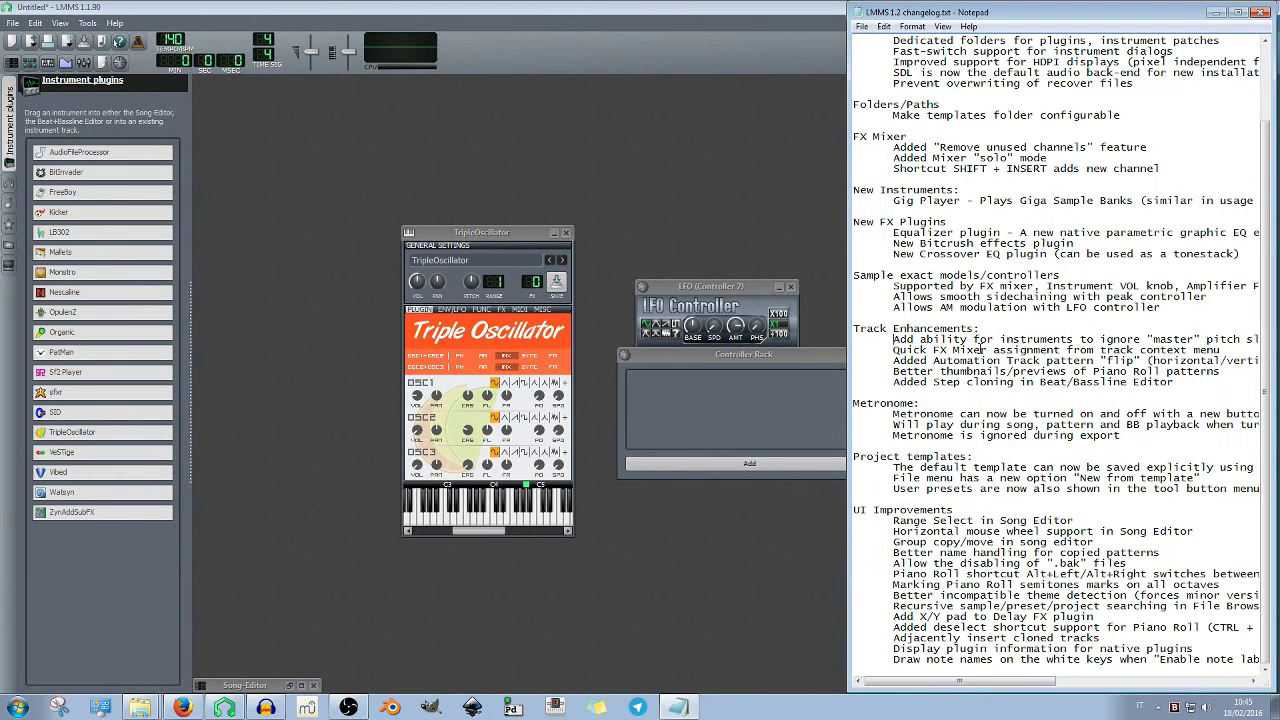
drag(1017, 684, 940, 688)
Return to LMMS, restore the minimized Song-Editor and reposition its window in the workspace
click(10, 64)
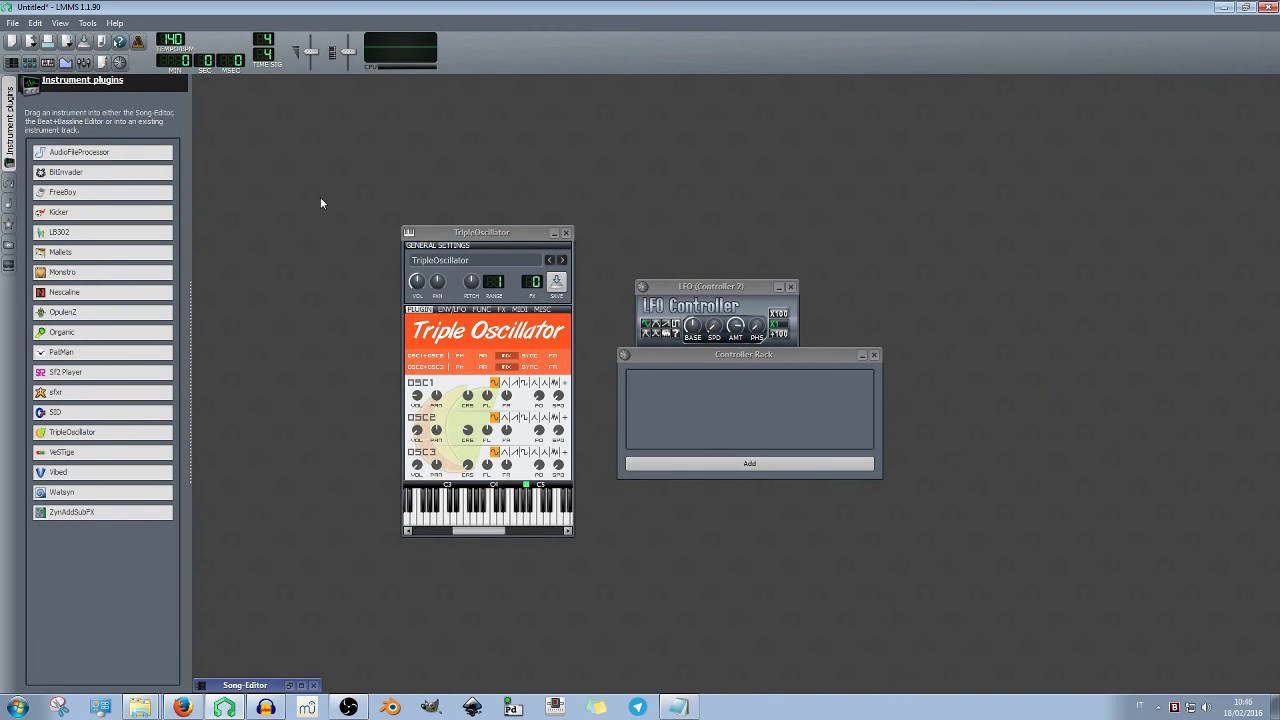
click(290, 685)
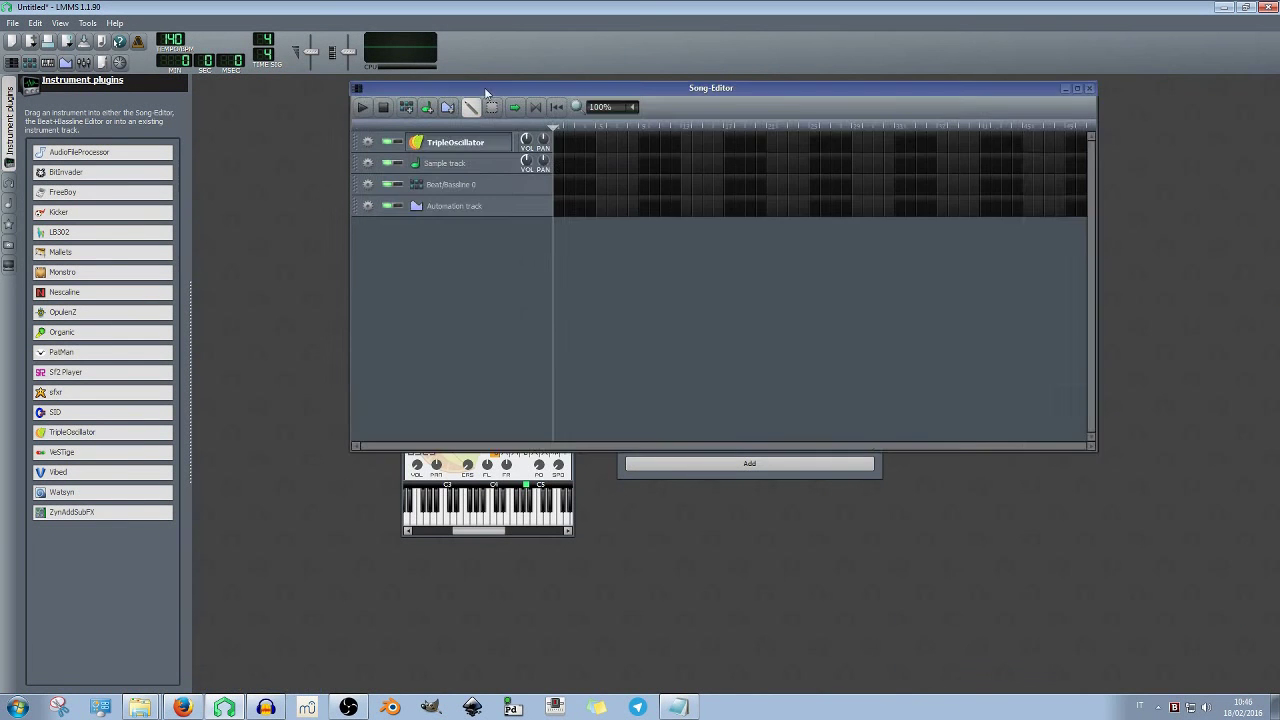
drag(484, 88, 407, 131)
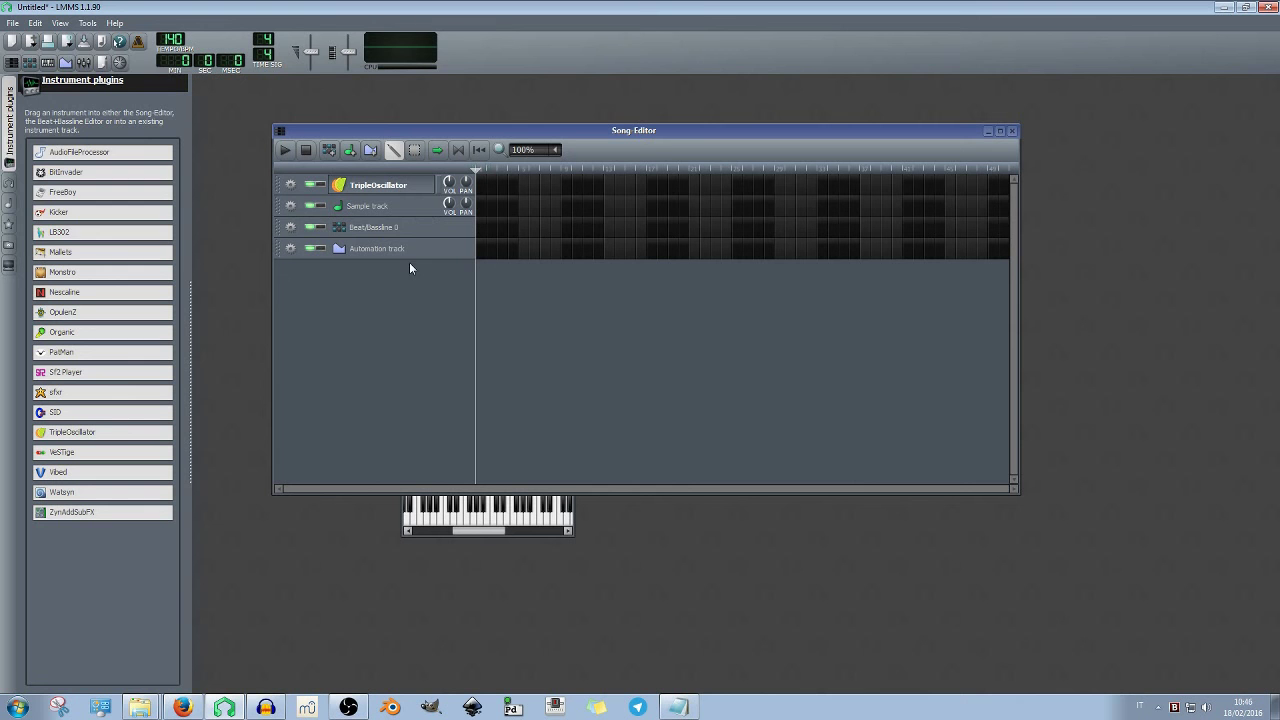
Open the project 0005 Dodge-05.mmpz, discarding the current project's changes and sorting the files by newest modification date
click(13, 22)
click(30, 82)
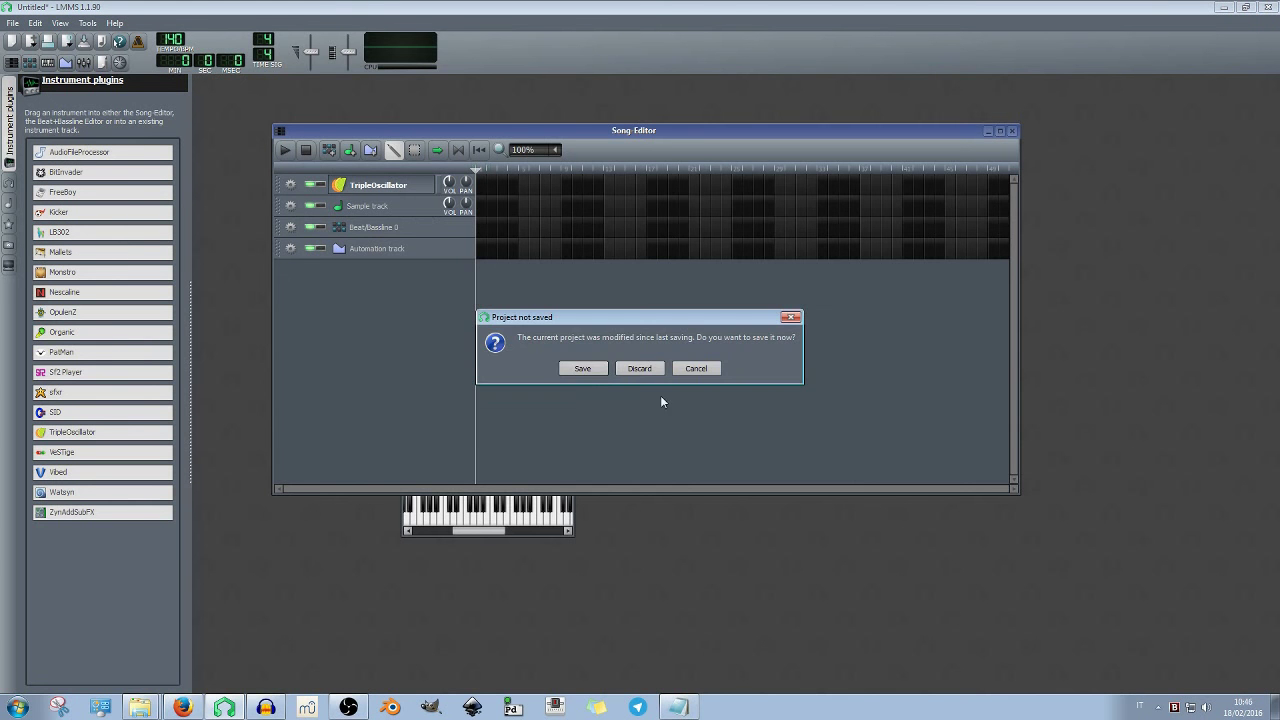
click(633, 368)
click(719, 252)
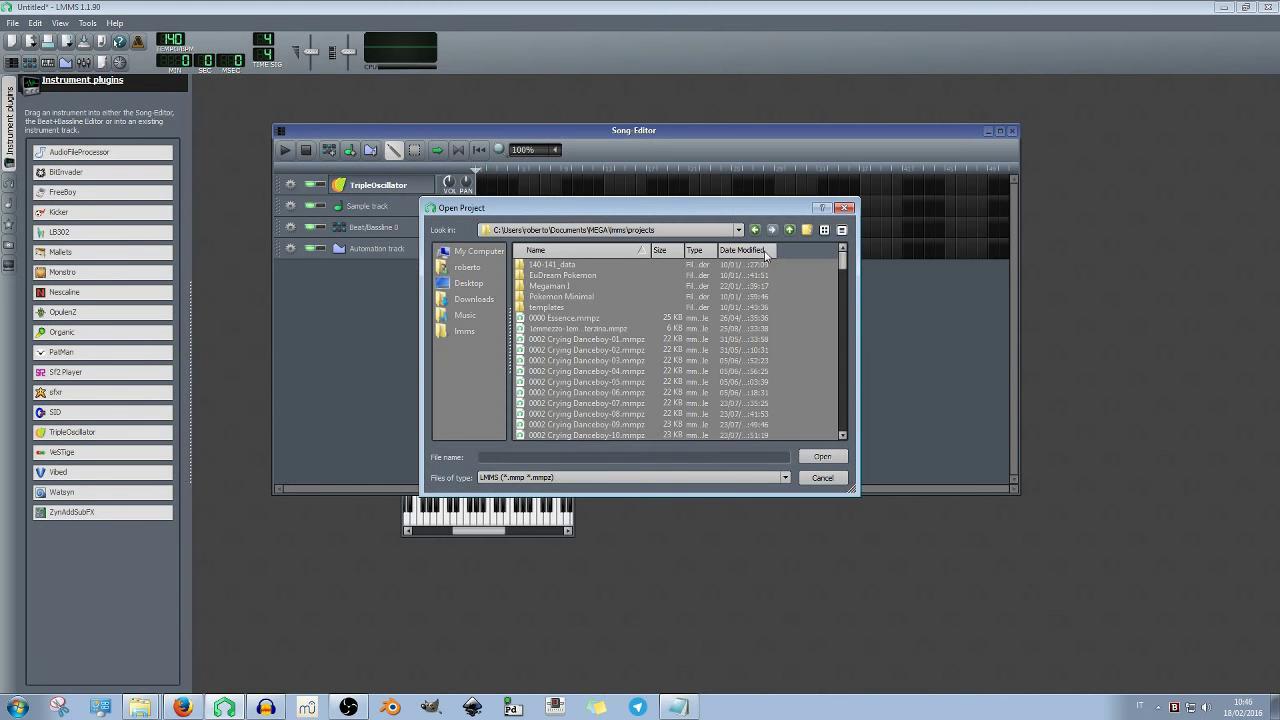
click(742, 251)
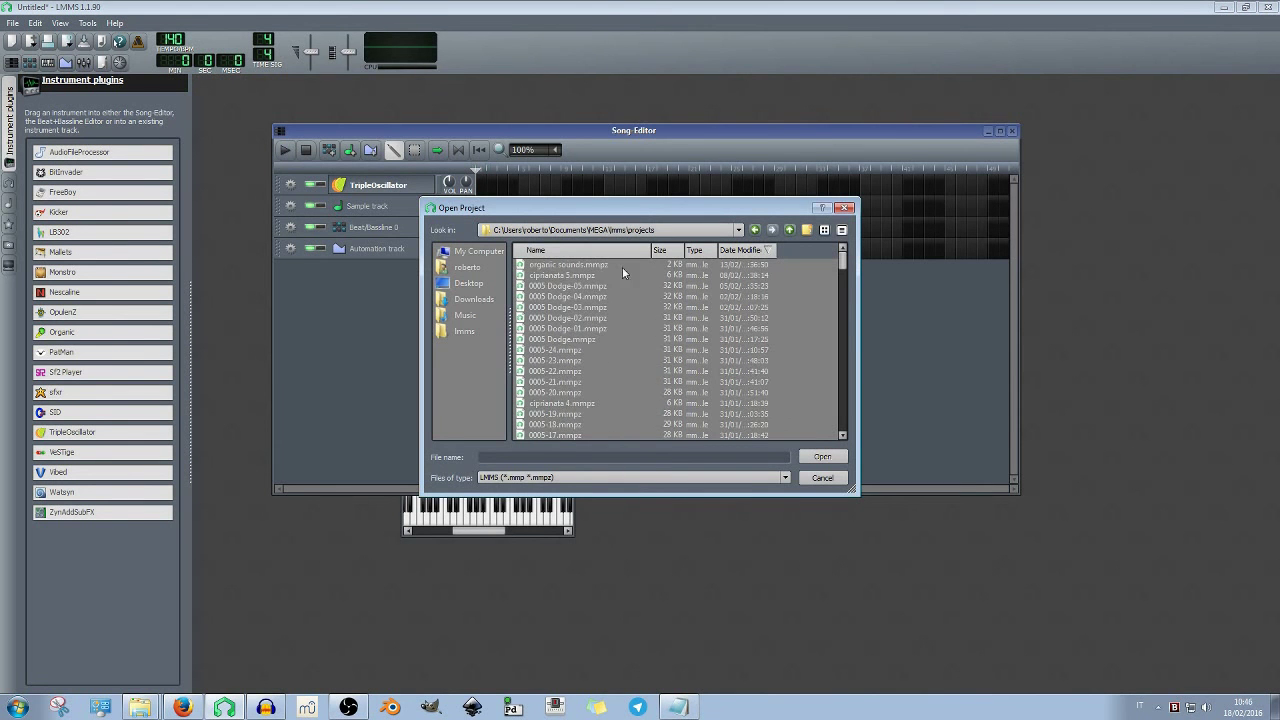
click(587, 268)
click(587, 286)
click(830, 456)
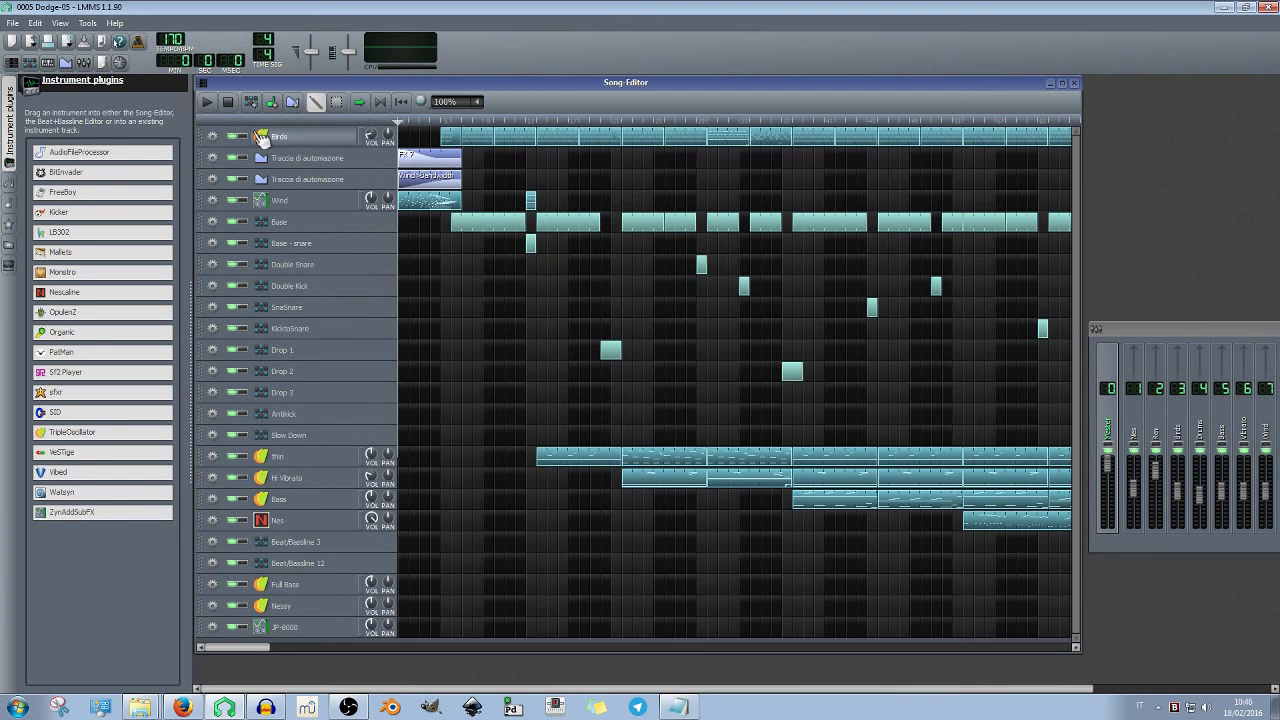
Play the opening of the song, stop it, and move the FX-Mixer fully into view
click(203, 102)
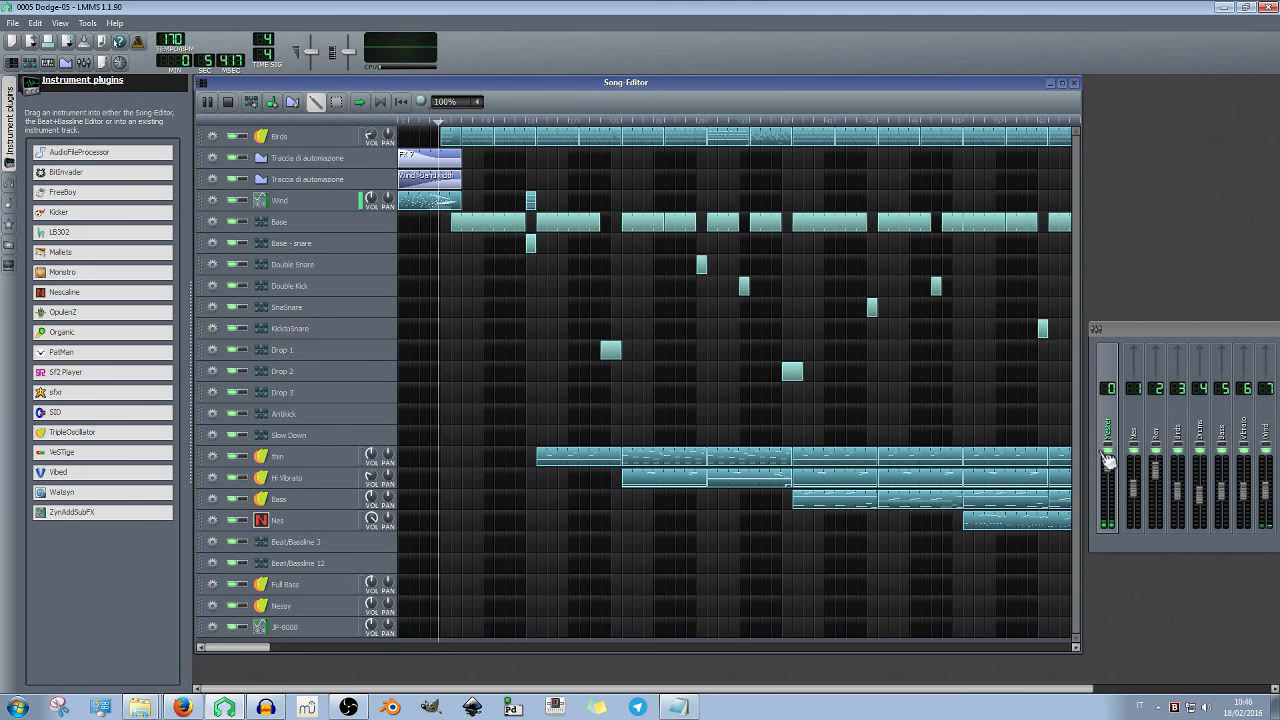
drag(1140, 332, 903, 310)
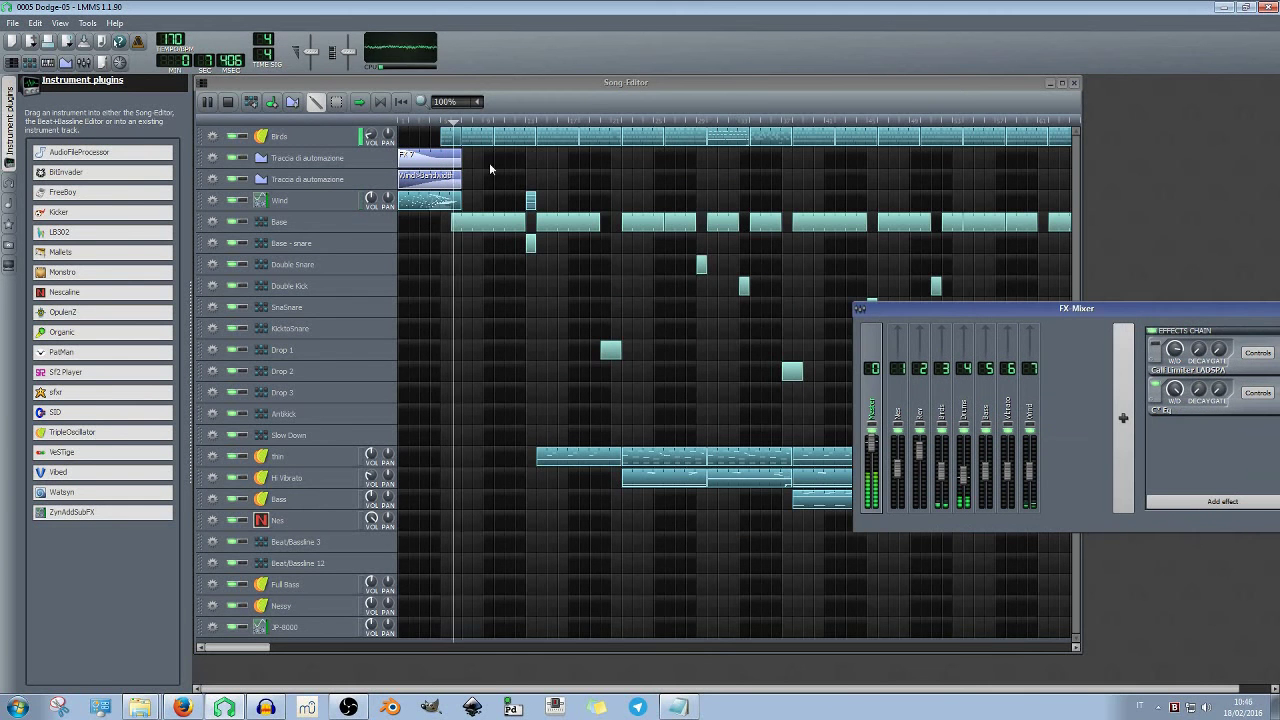
drag(327, 62, 322, 59)
click(228, 104)
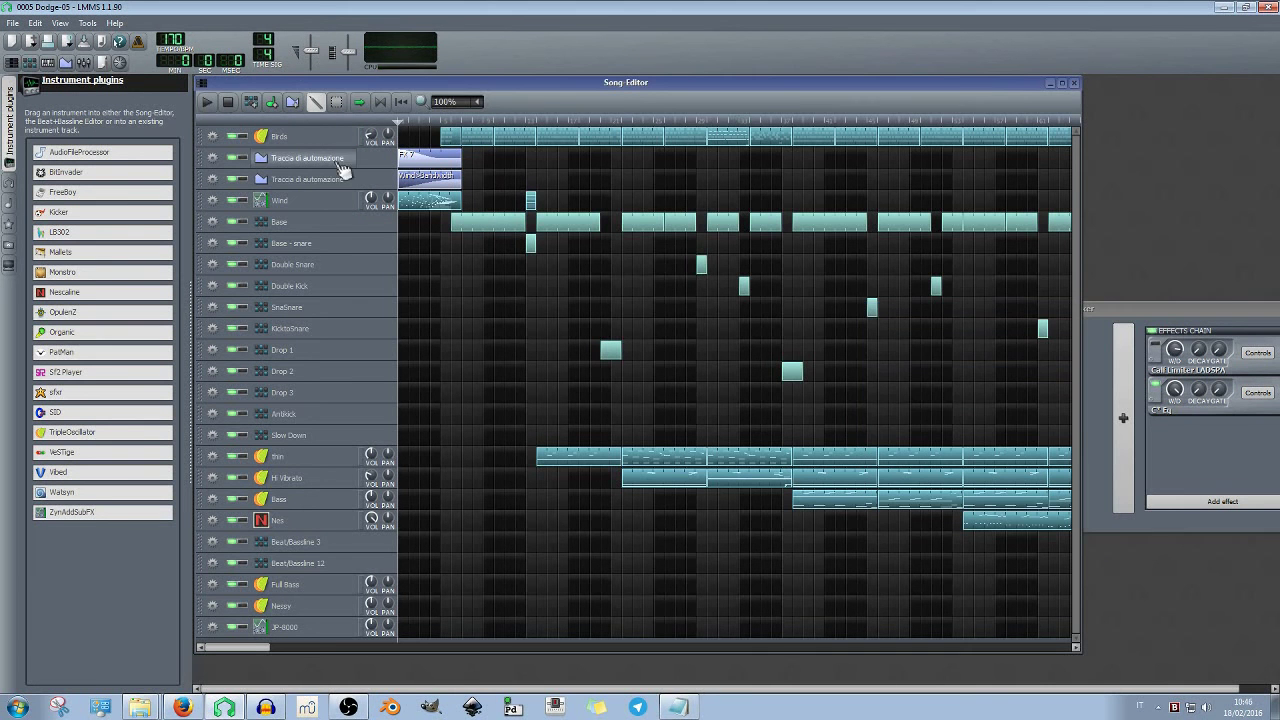
drag(1158, 304, 981, 298)
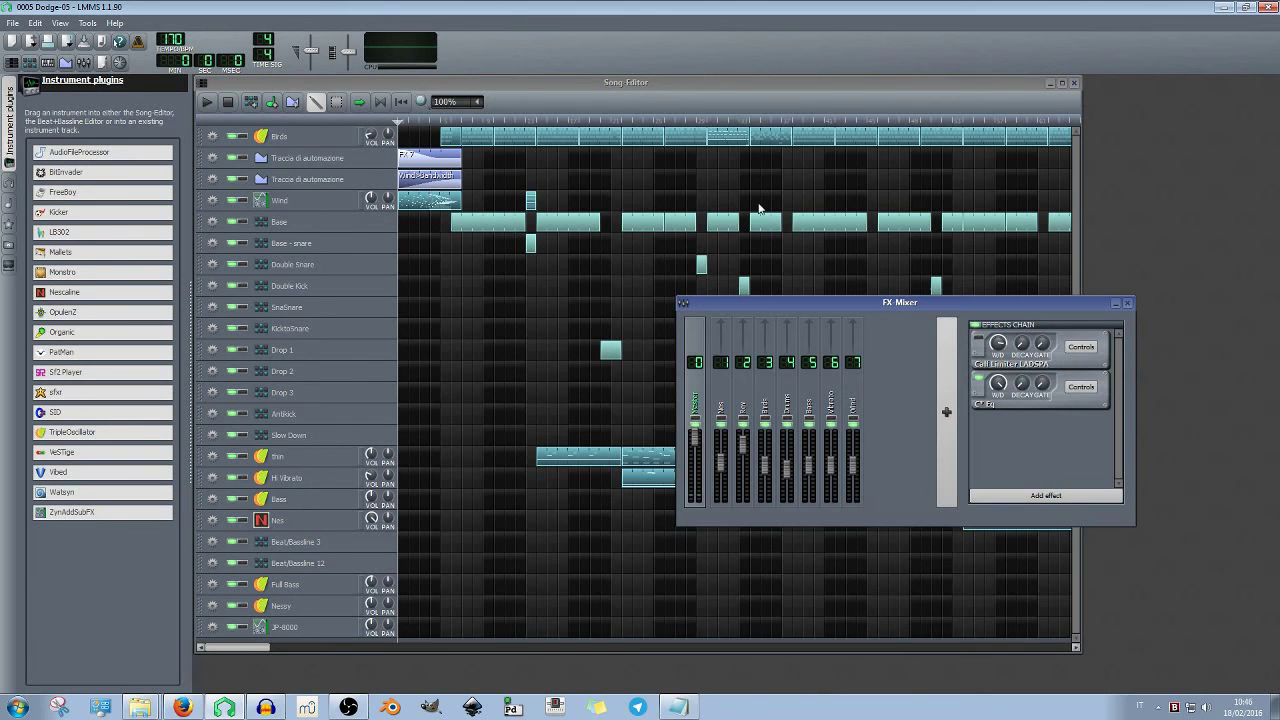
Open the Base pattern in the Beat+Bassline Editor, lower the master pitch to its minimum, and play the pattern
double_click(480, 225)
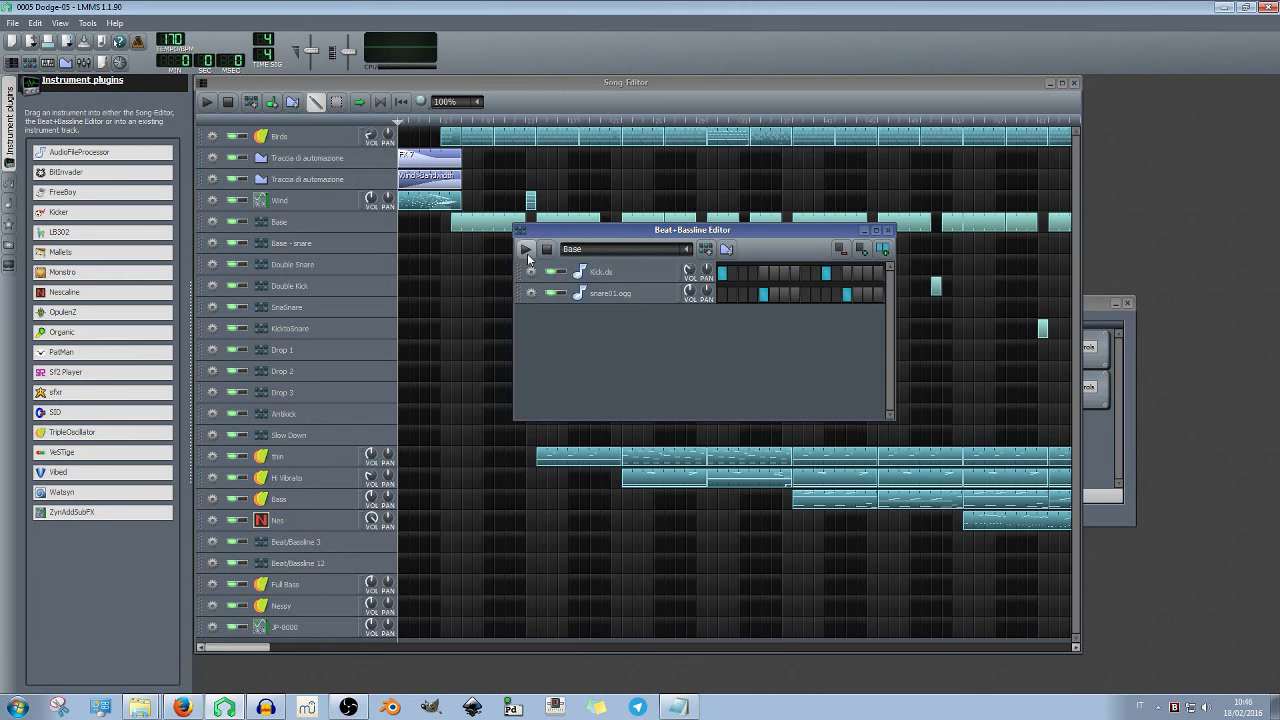
click(526, 251)
drag(364, 52, 364, 42)
click(547, 249)
drag(347, 38, 362, 88)
click(525, 249)
click(548, 249)
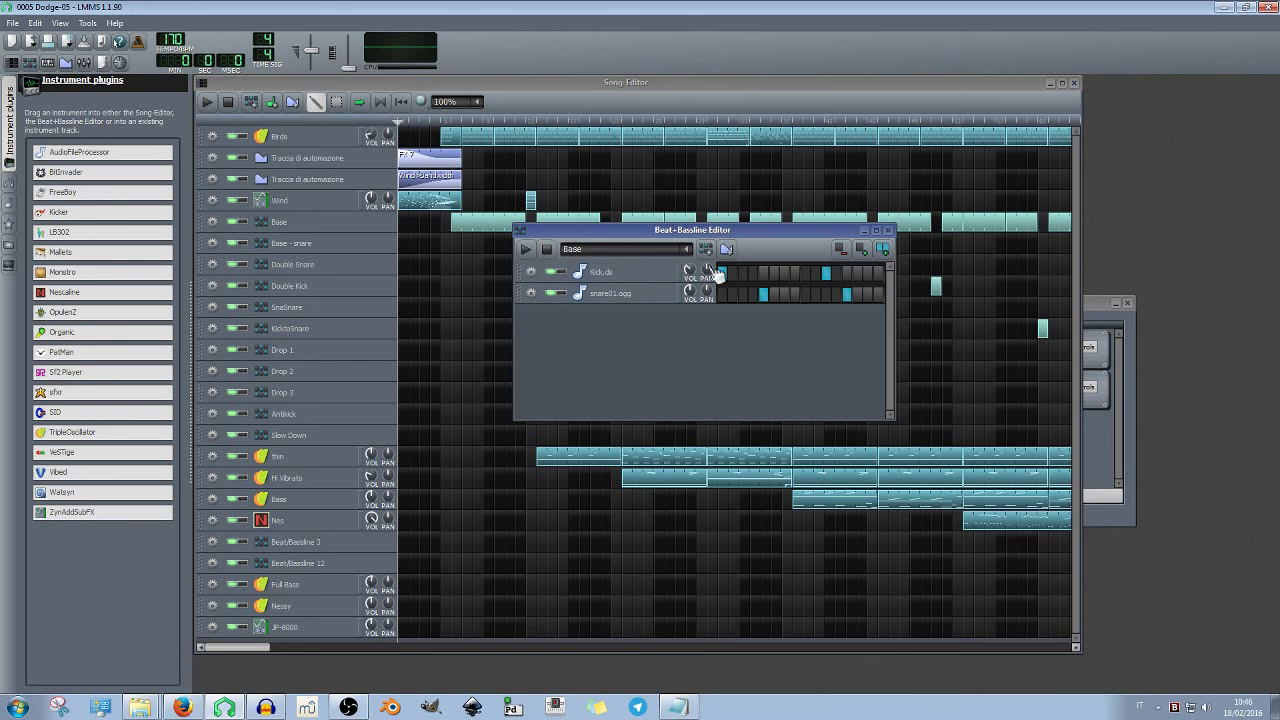
Inspect the Master Pitch option in the Kick.ds instrument's miscellaneous settings, and close the instrument
click(603, 272)
drag(1228, 84, 648, 270)
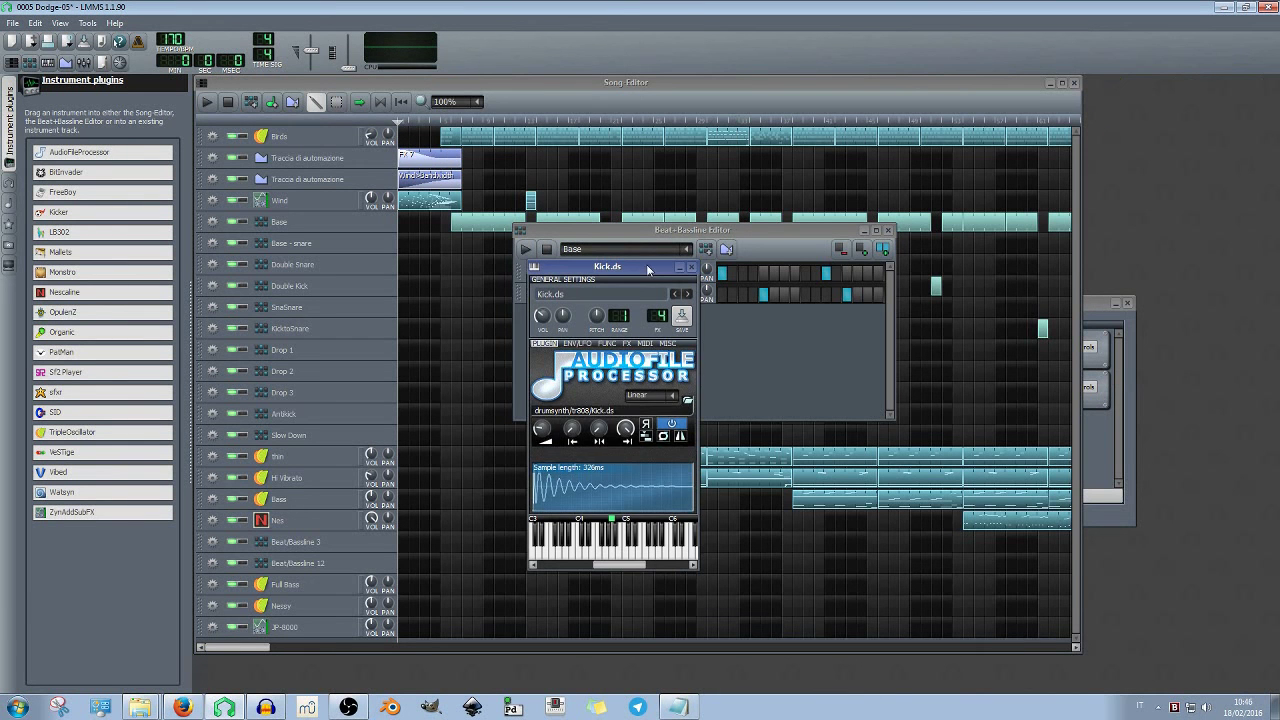
click(667, 343)
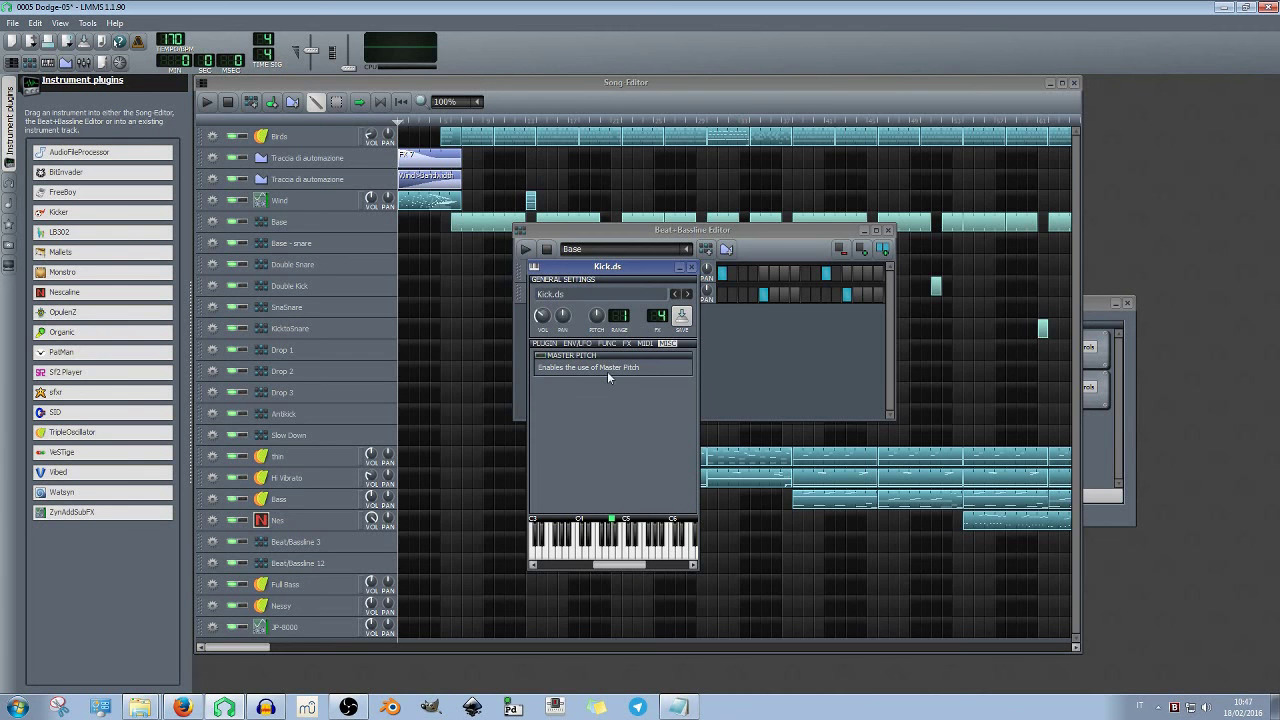
click(692, 268)
Check the Master Pitch option of snare01.ogg, and recheck that of Kick.ds, closing each instrument
click(595, 294)
click(667, 343)
click(691, 267)
click(641, 292)
click(668, 344)
click(691, 267)
click(641, 272)
click(667, 344)
click(691, 267)
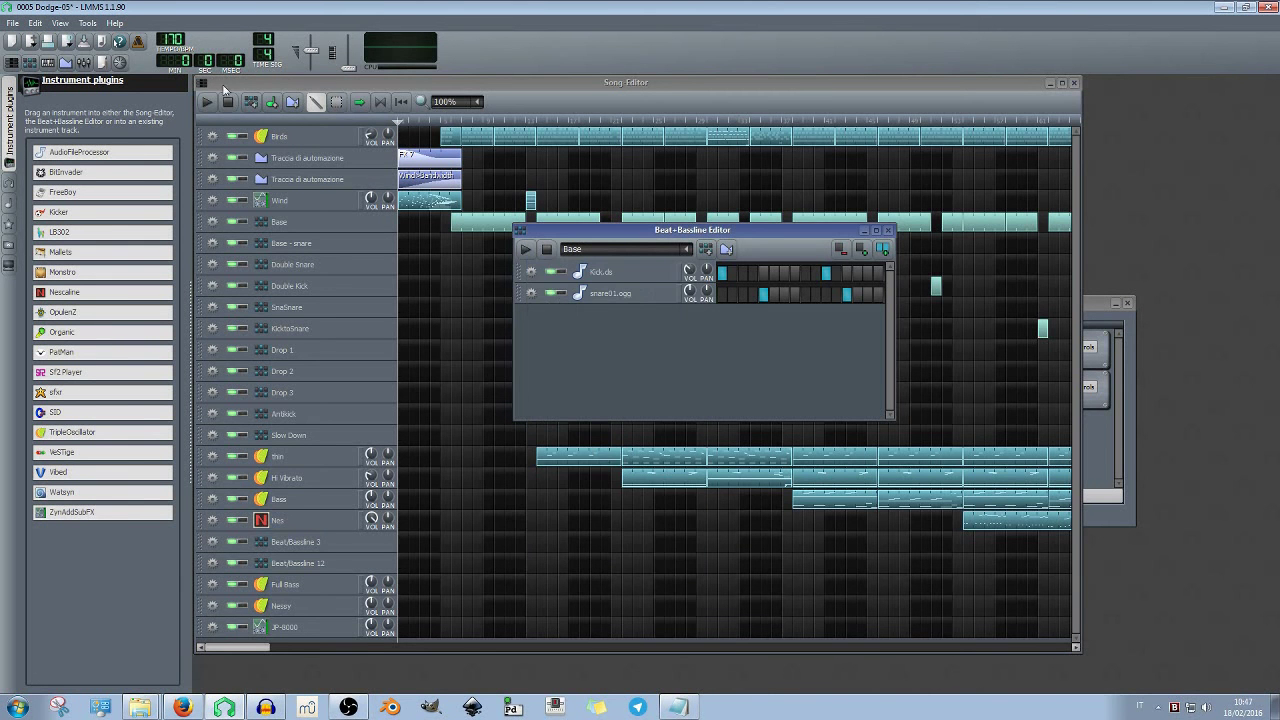
Check the Master Pitch option of the Wind instrument and close its window
click(281, 201)
click(667, 344)
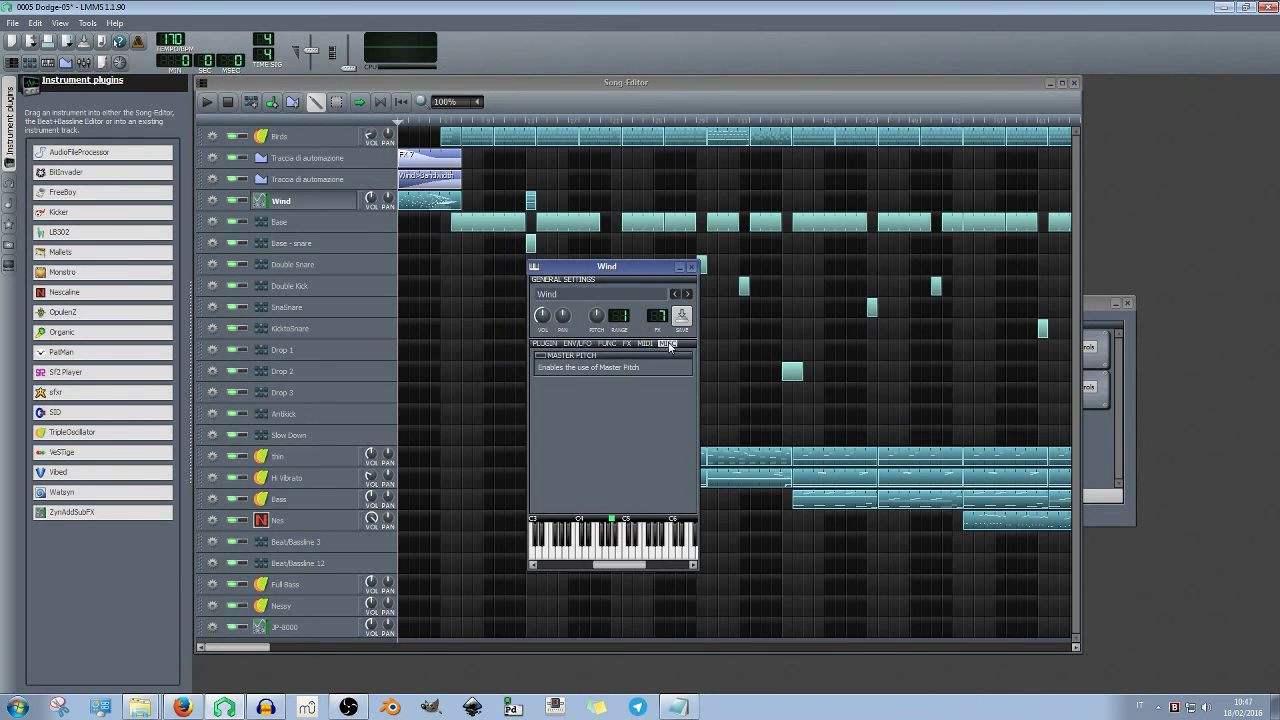
click(691, 267)
Play the song with the master pitch at its minimum and bring the FX-Mixer to the front
click(208, 102)
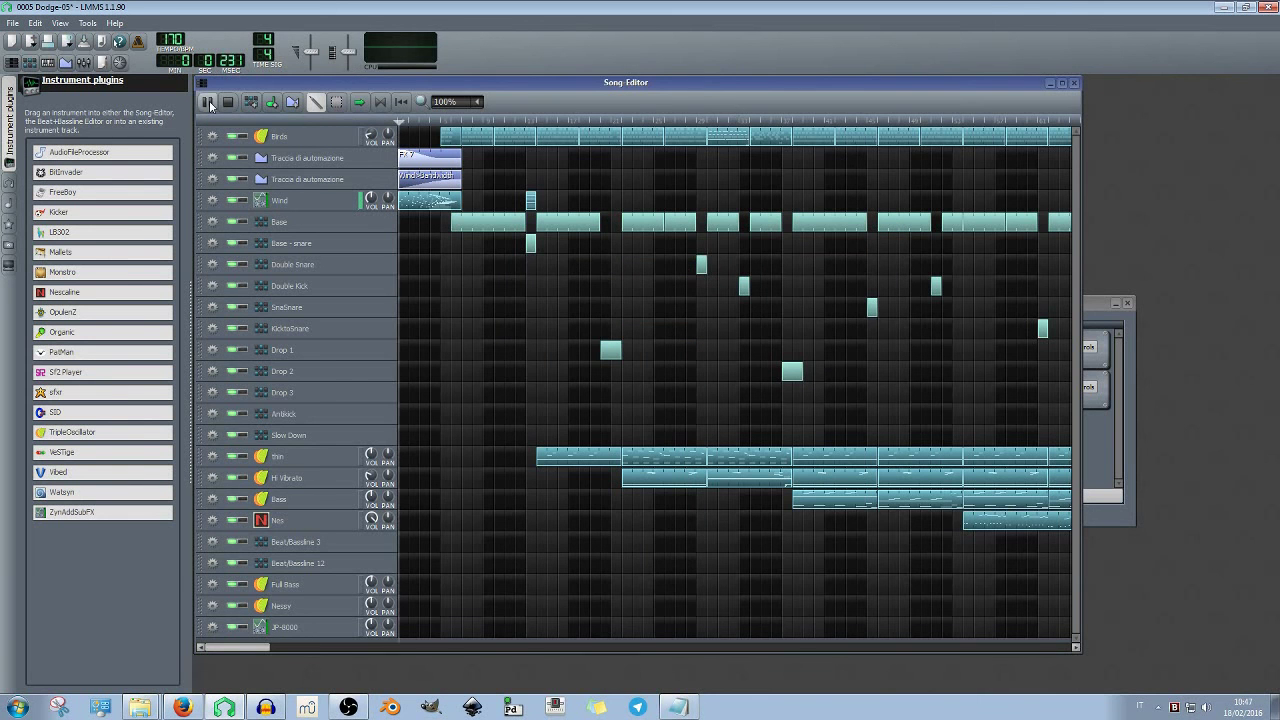
drag(348, 52, 357, 86)
click(1090, 304)
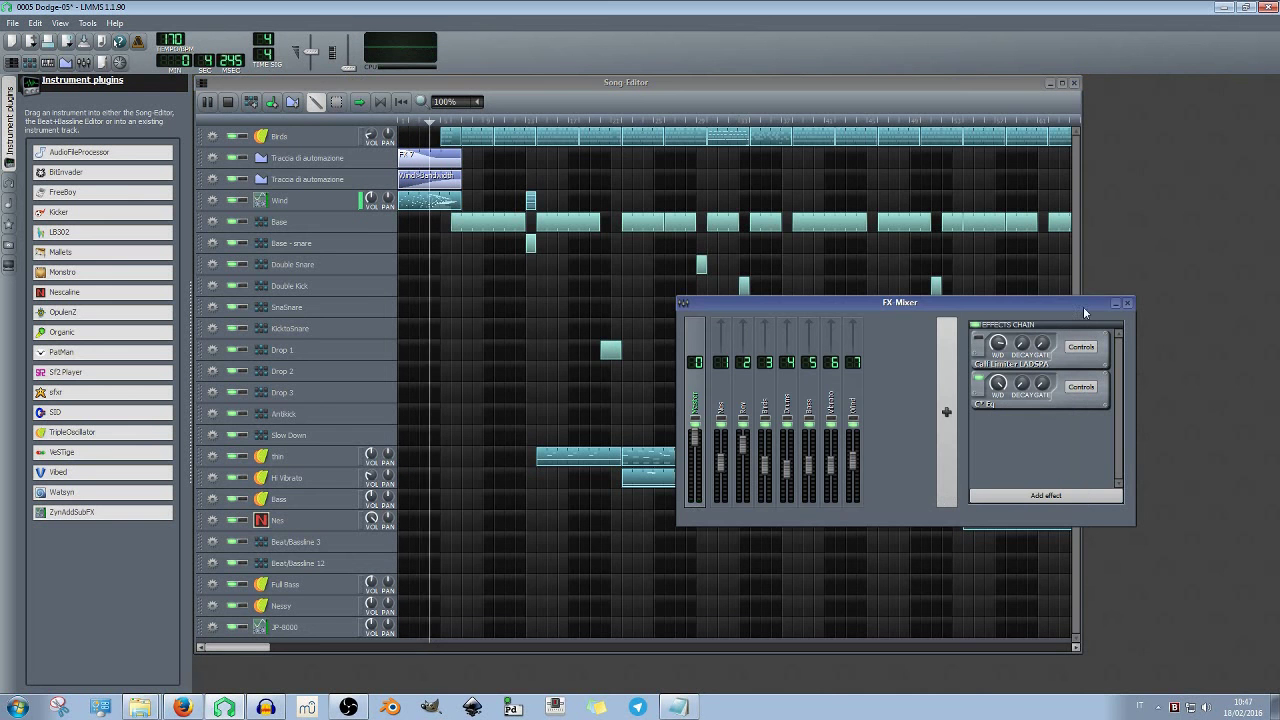
Enable Master Pitch for the Kick.ds instrument of the Base pattern while the song plays
click(30, 62)
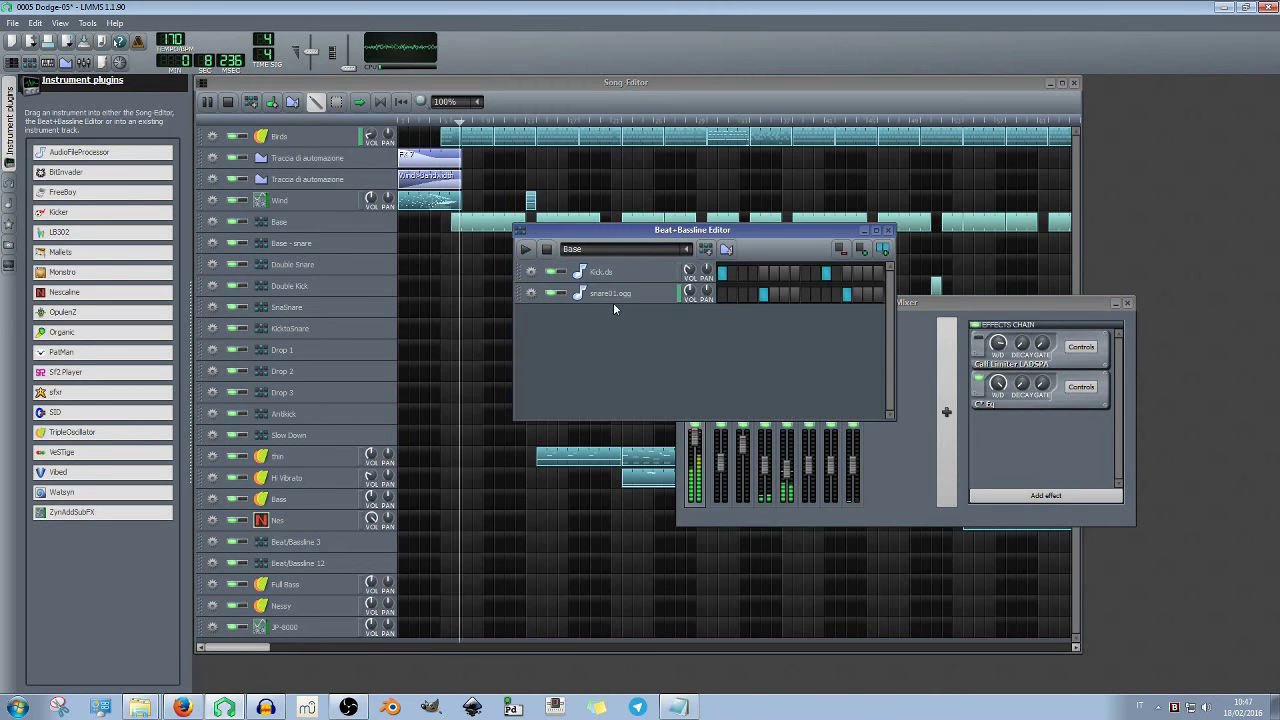
click(600, 271)
click(667, 343)
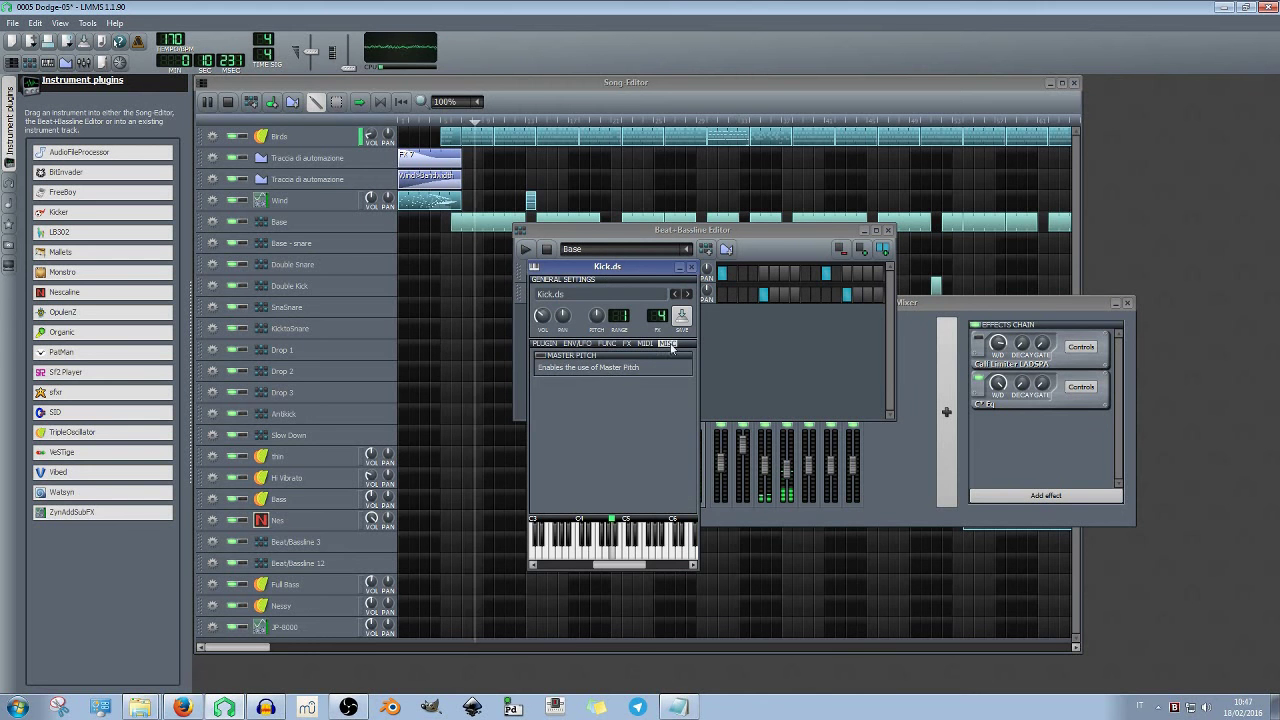
click(541, 357)
click(555, 362)
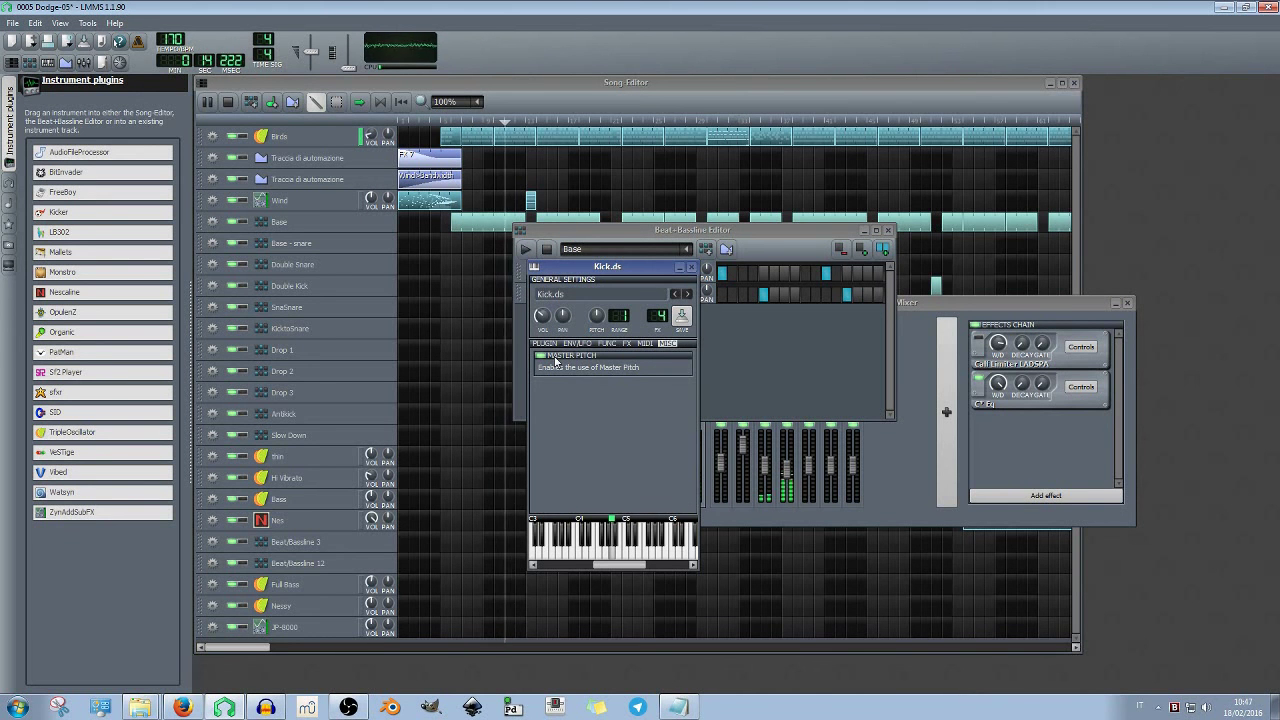
Disable Master Pitch for the Kick.ds and snare01.ogg instruments of the Base pattern while the song plays
drag(607, 266, 631, 329)
click(613, 293)
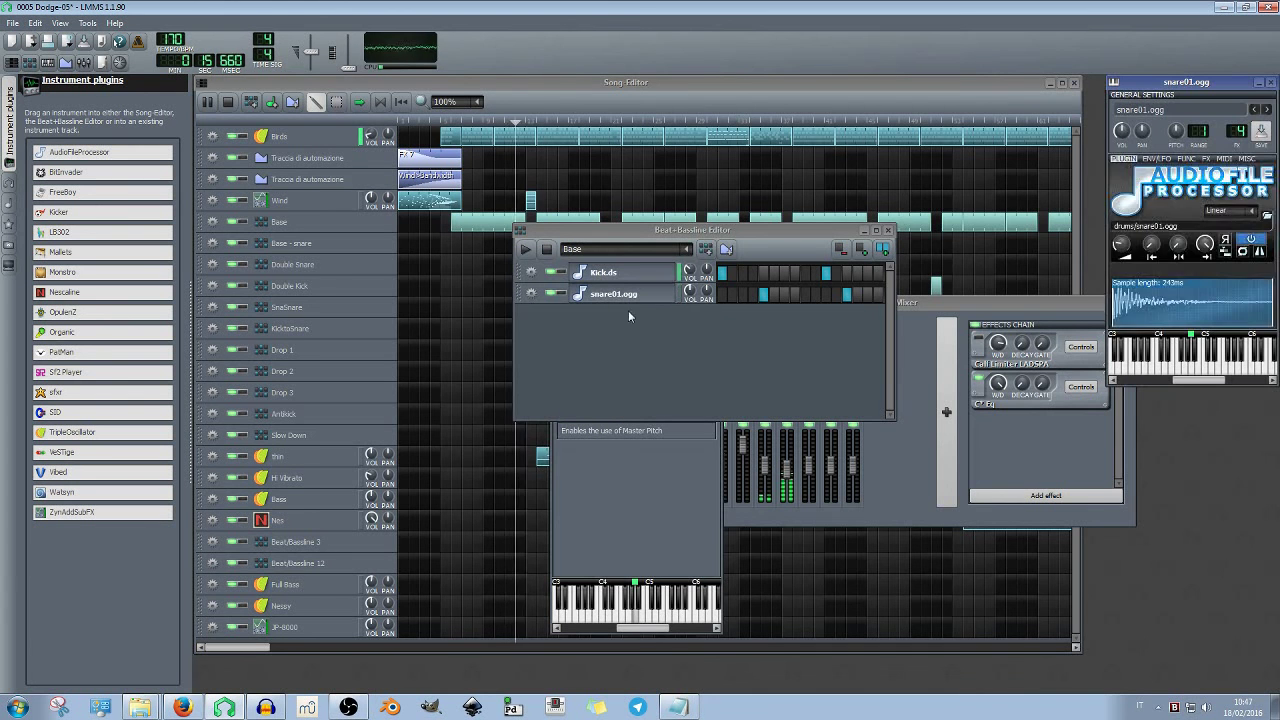
click(1247, 158)
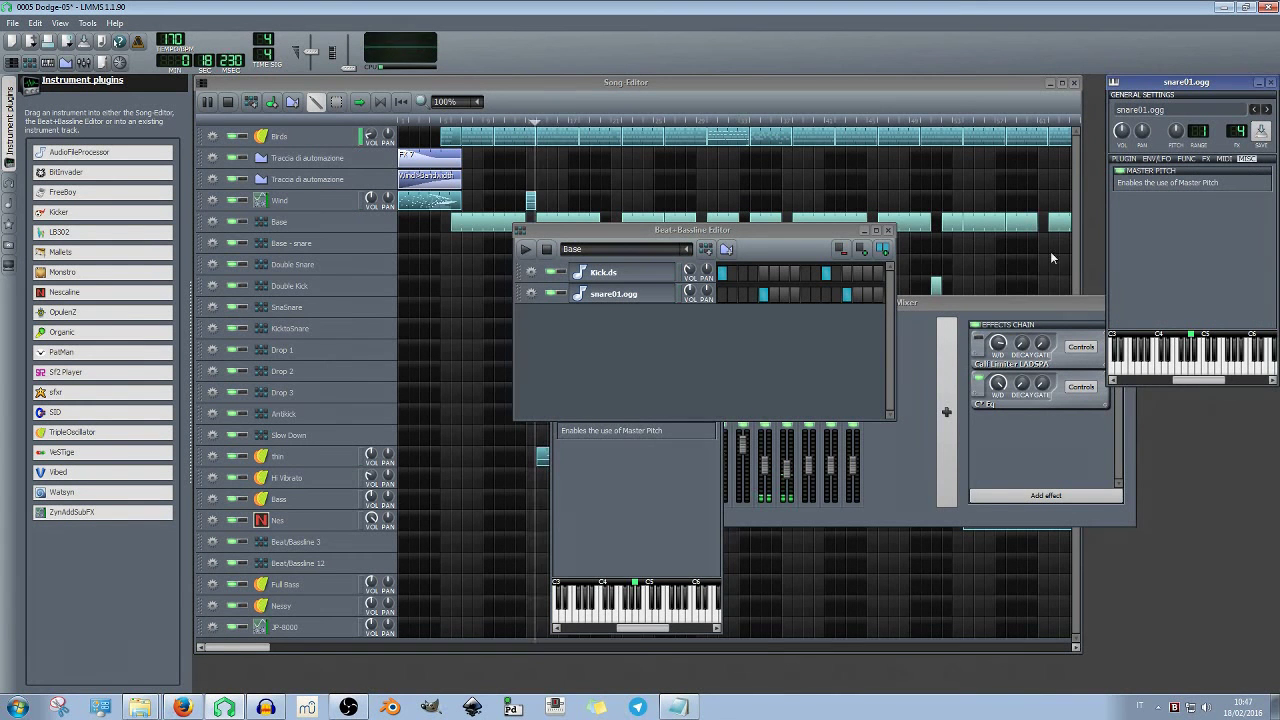
click(684, 462)
drag(678, 331, 1017, 110)
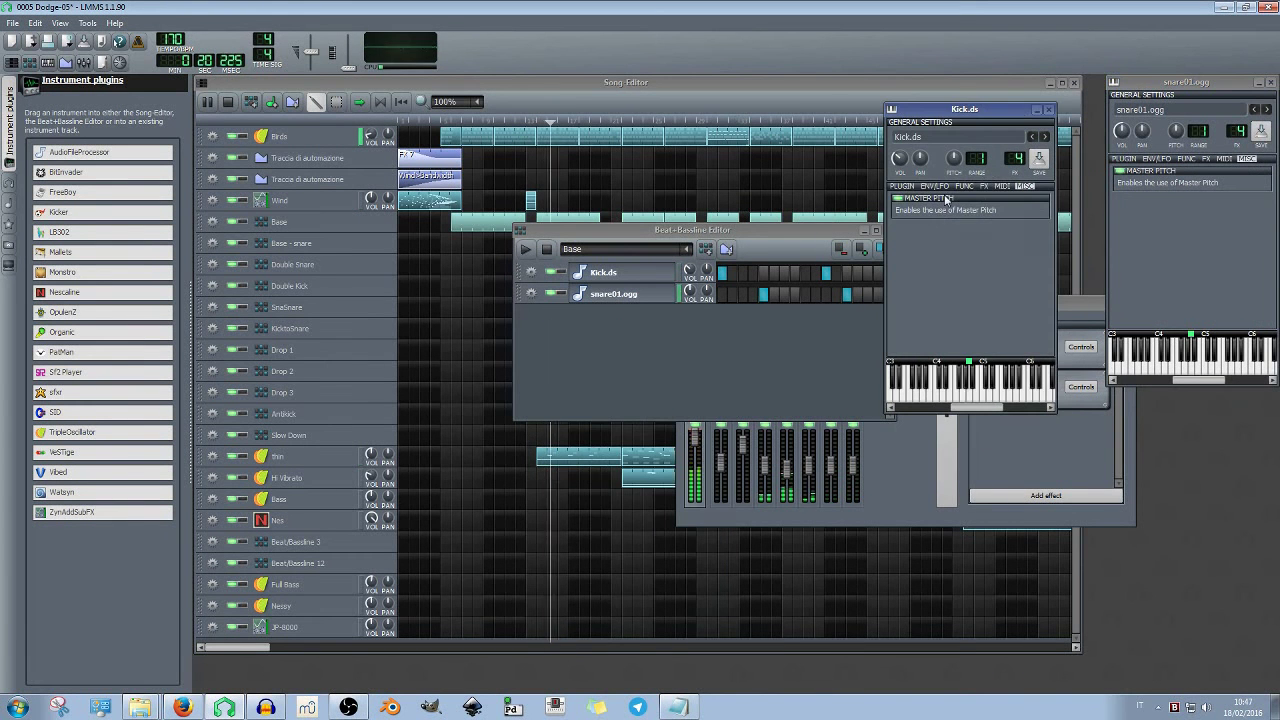
click(1209, 209)
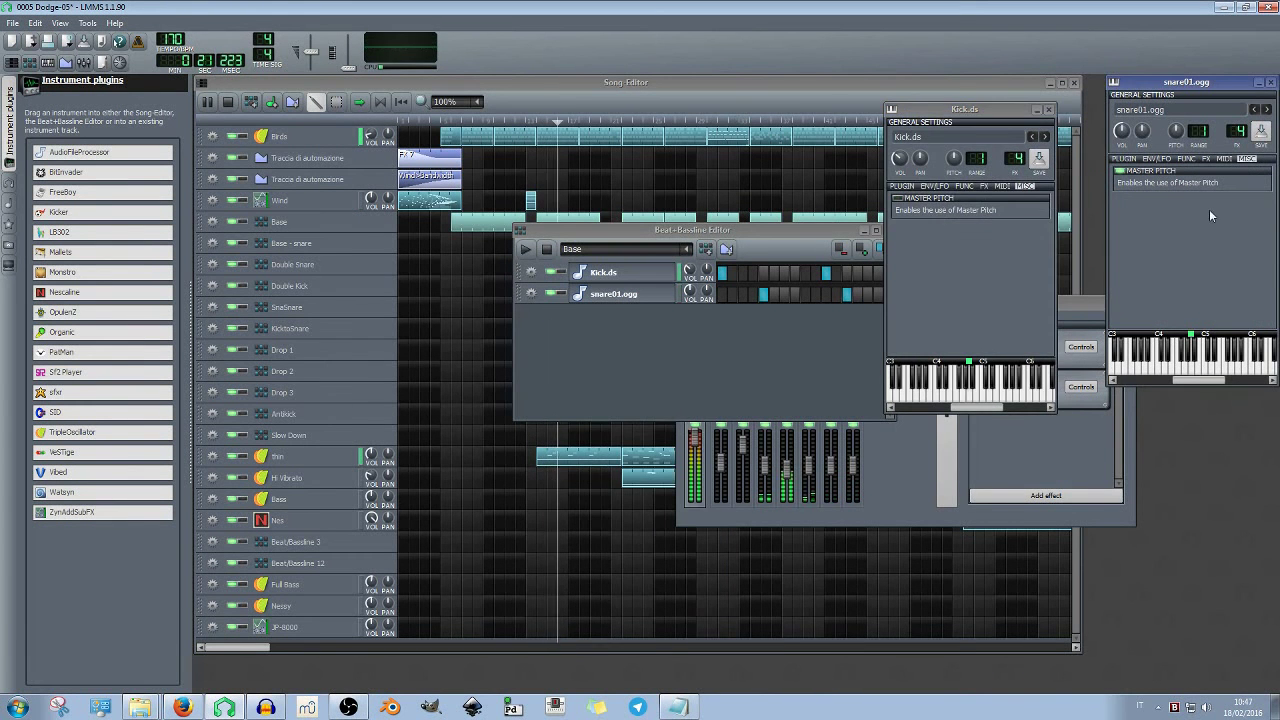
click(1030, 229)
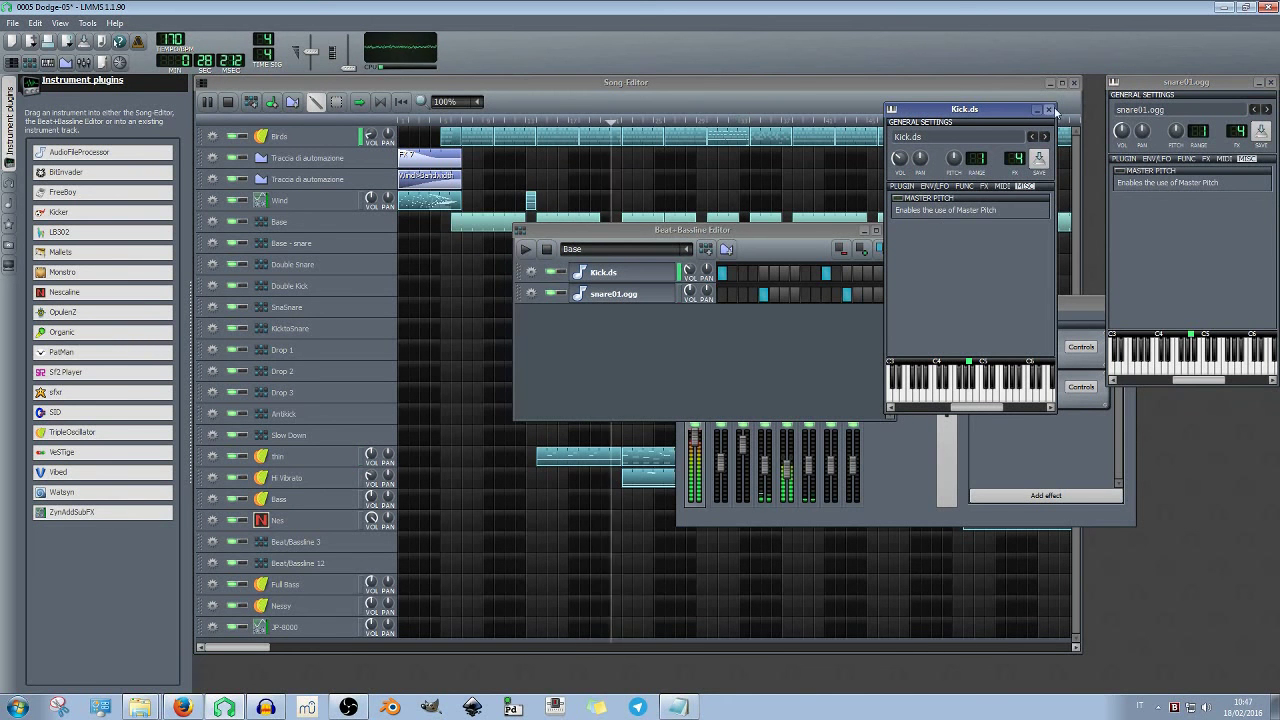
Check the Master Pitch option of the Wind instrument and stop the song playback
click(310, 207)
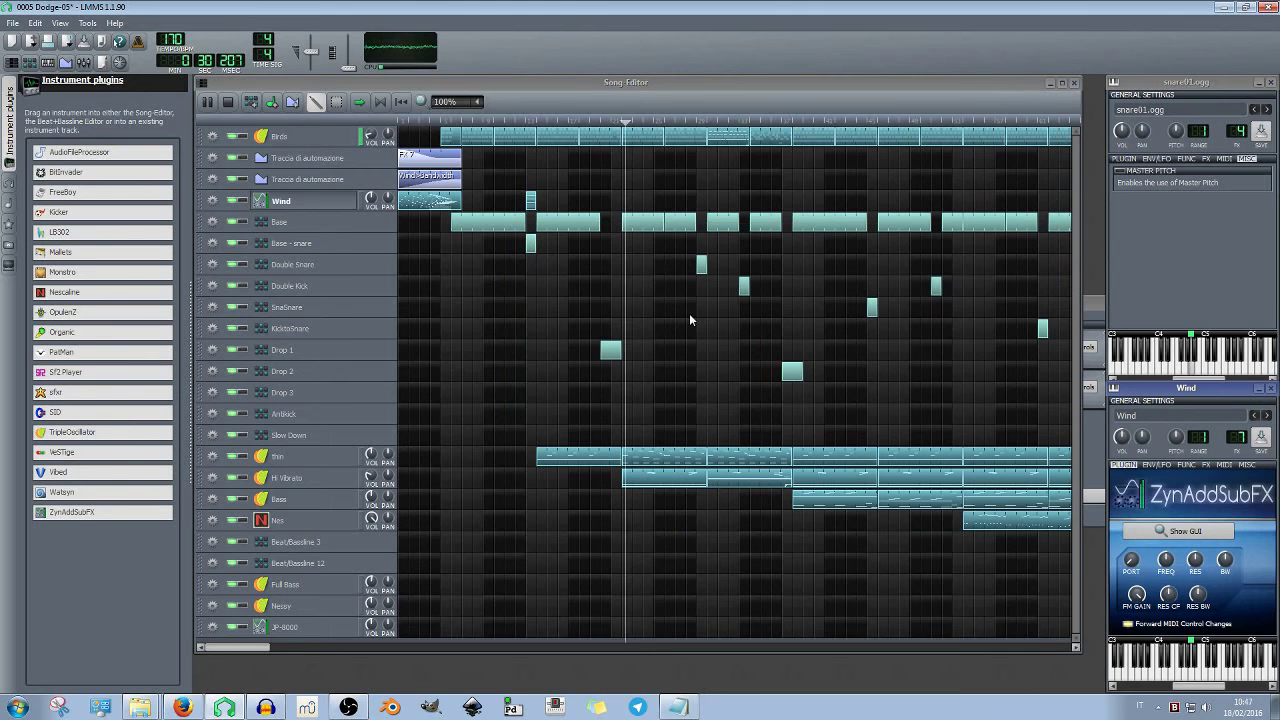
click(1224, 465)
click(1249, 467)
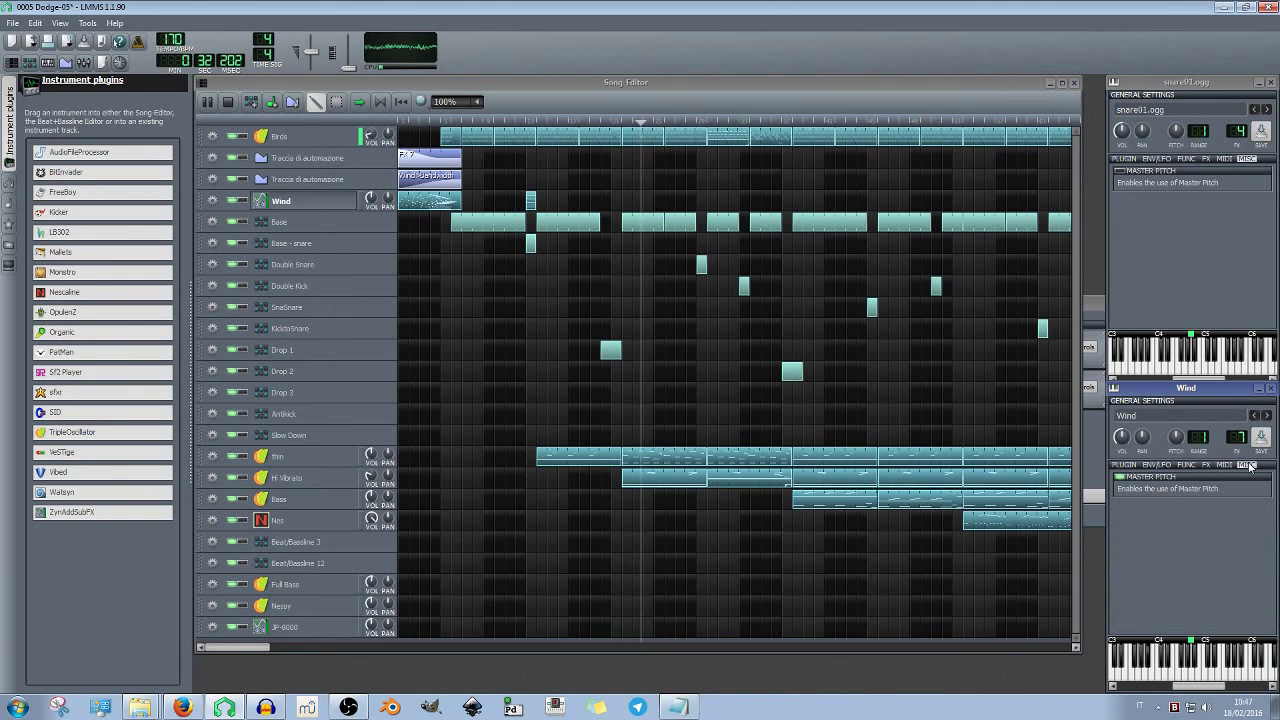
click(236, 104)
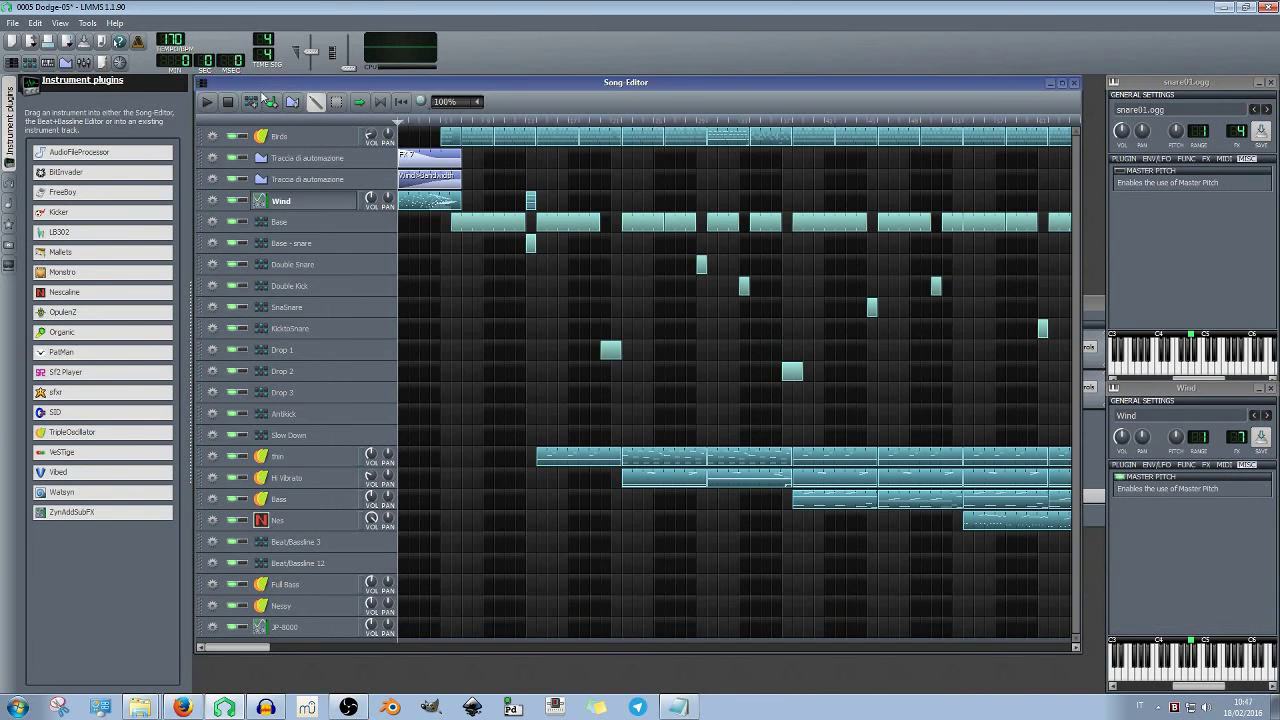
Close the Wind, snare01.ogg and Beat+Bassline Editor windows, and move the FX-Mixer partly clear of the Song-Editor
drag(1232, 390, 1026, 394)
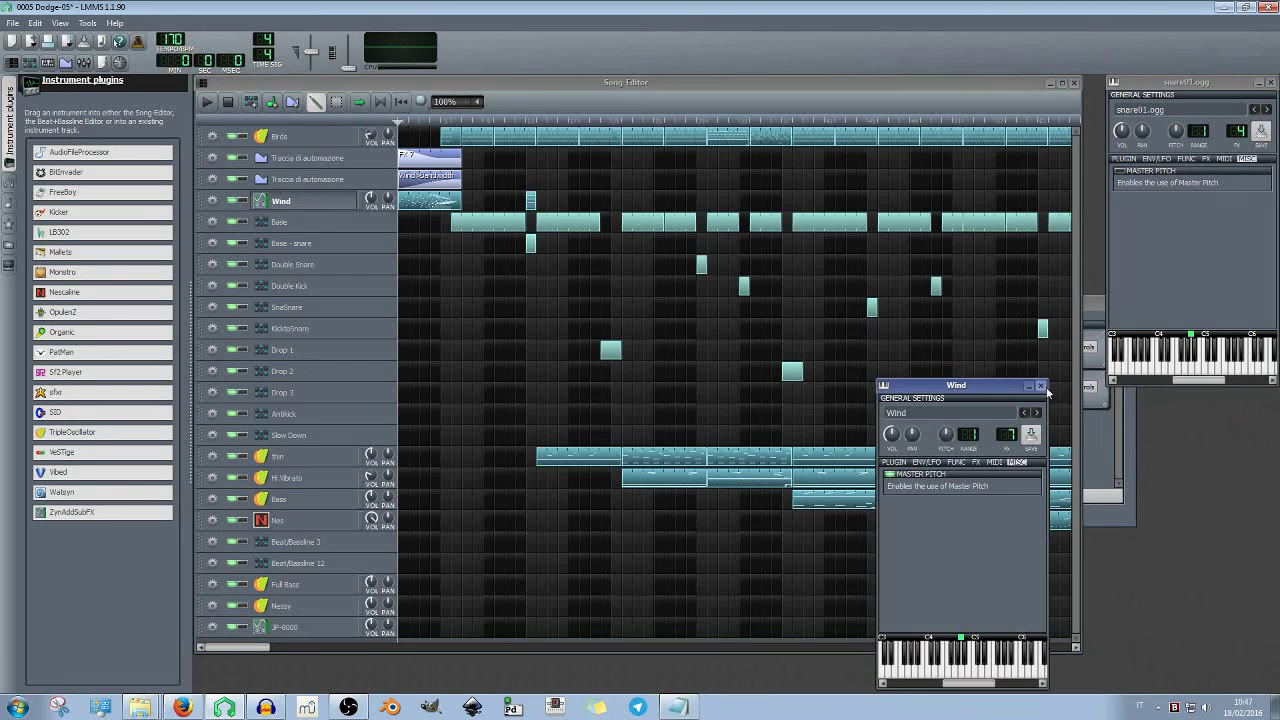
click(1040, 386)
drag(1220, 84, 1132, 104)
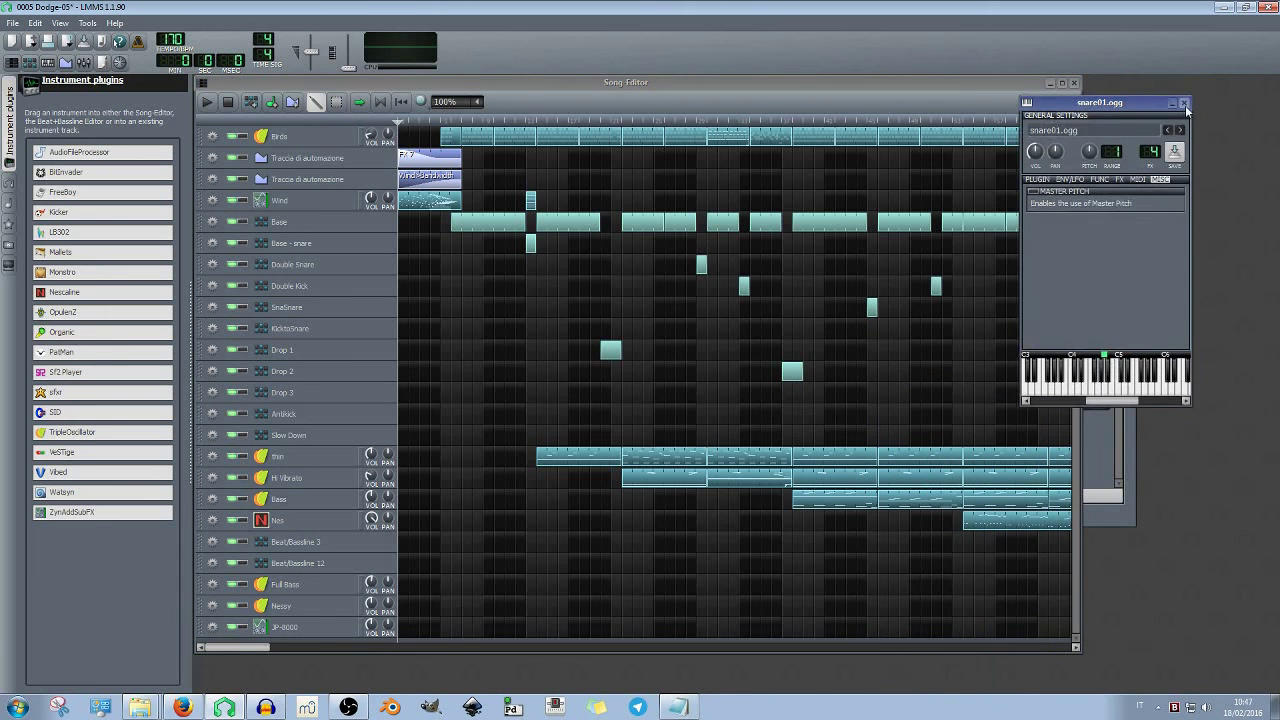
click(1185, 104)
click(890, 231)
key(F9)
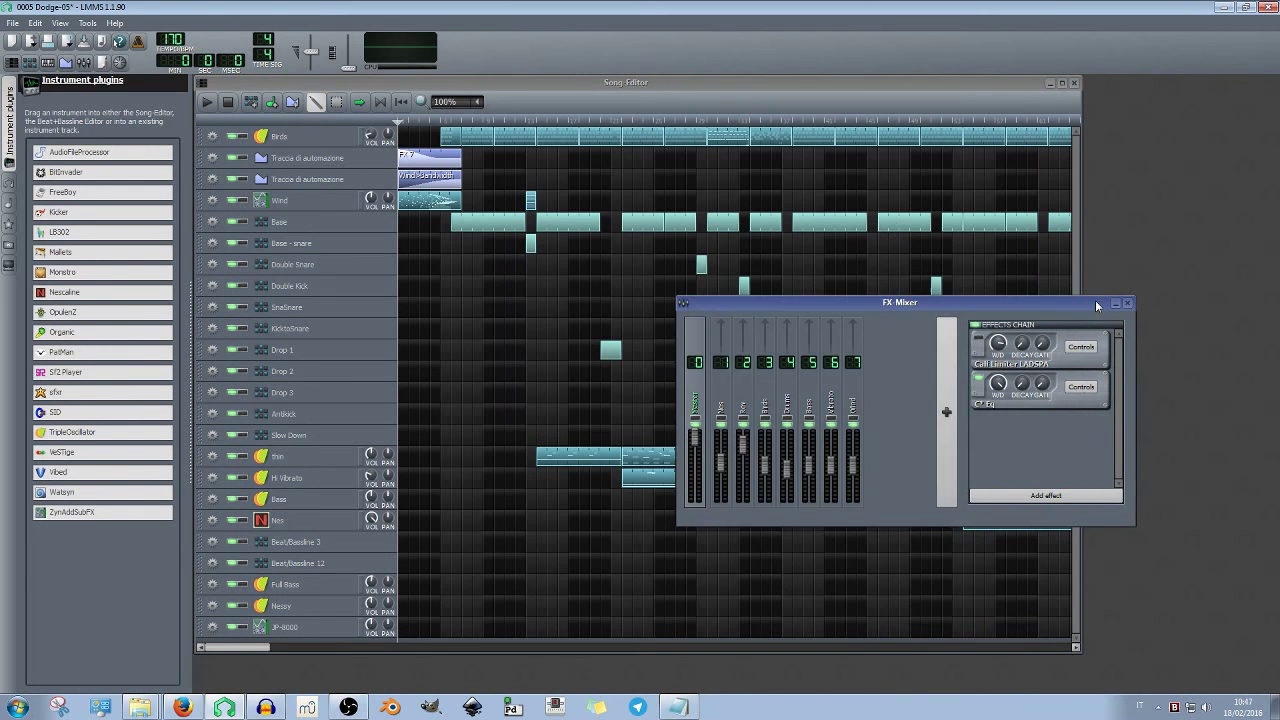
drag(1095, 300, 1182, 305)
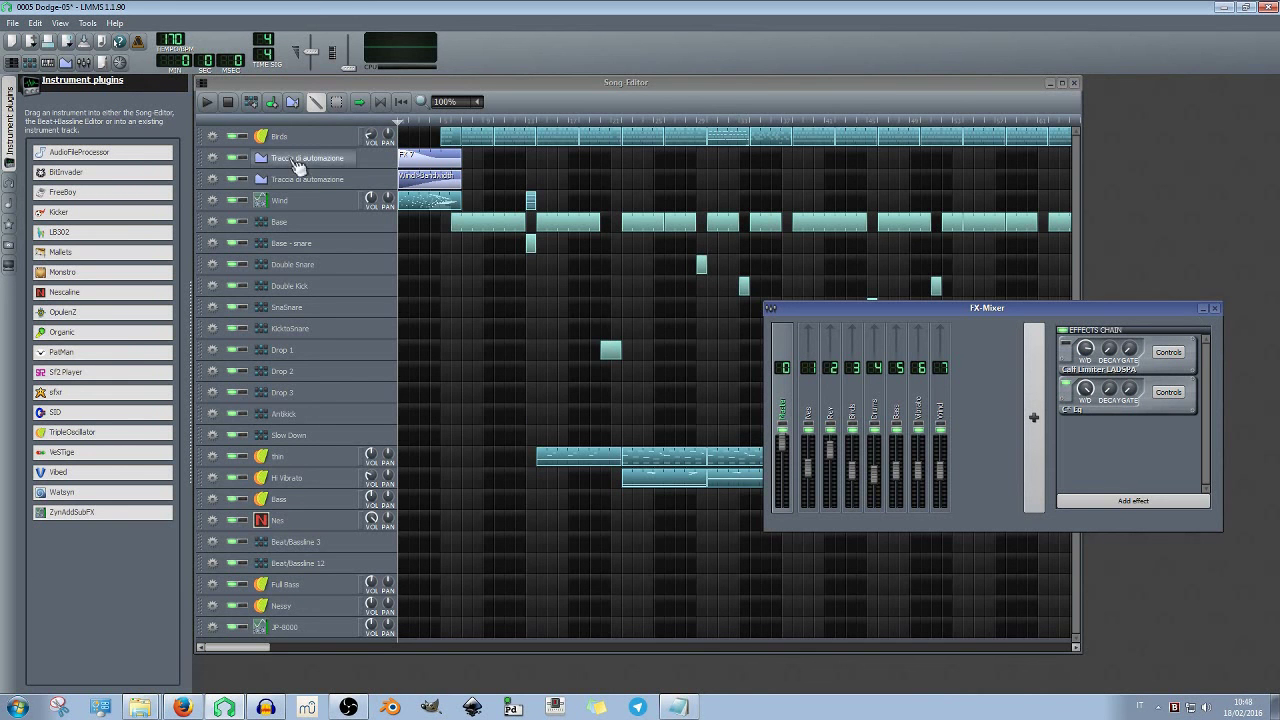
Start a new empty project, discarding the changes to the current song, and look briefly at the changelog in Notepad
click(15, 22)
click(40, 40)
click(640, 366)
click(678, 706)
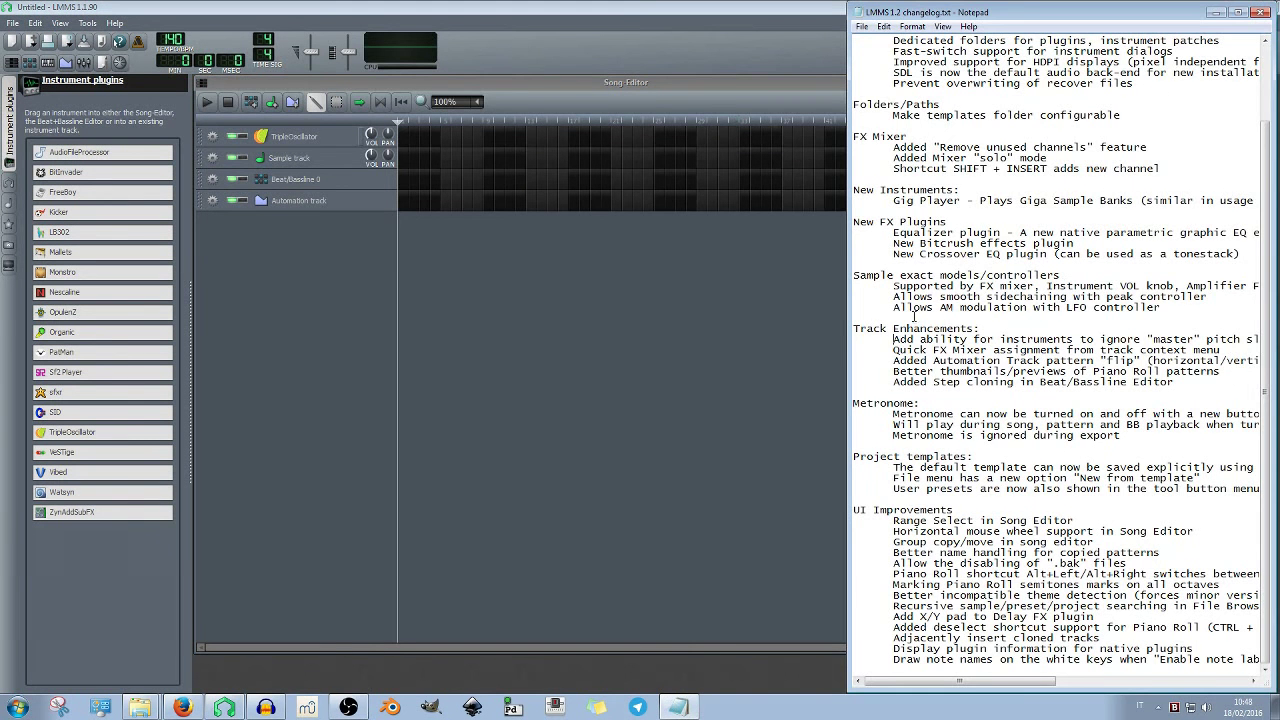
click(641, 583)
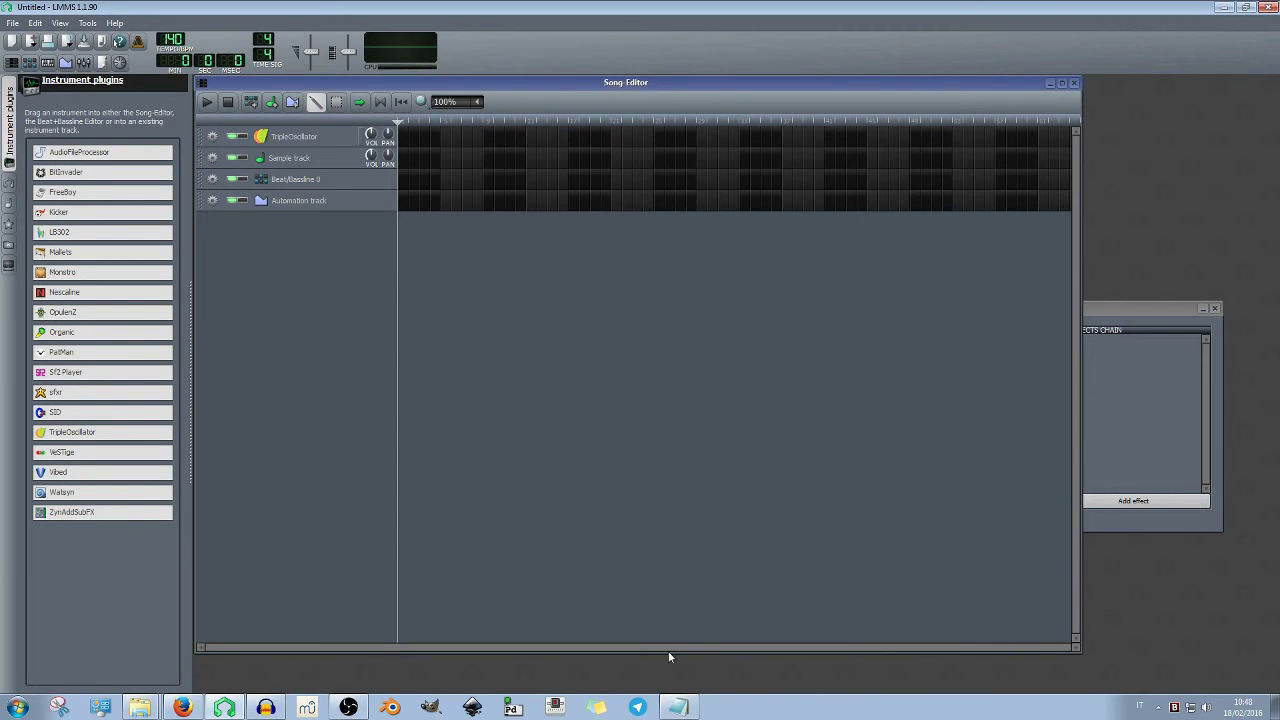
Close the crashed LMMS, relaunch it and recover the project of the last session
drag(669, 651, 680, 268)
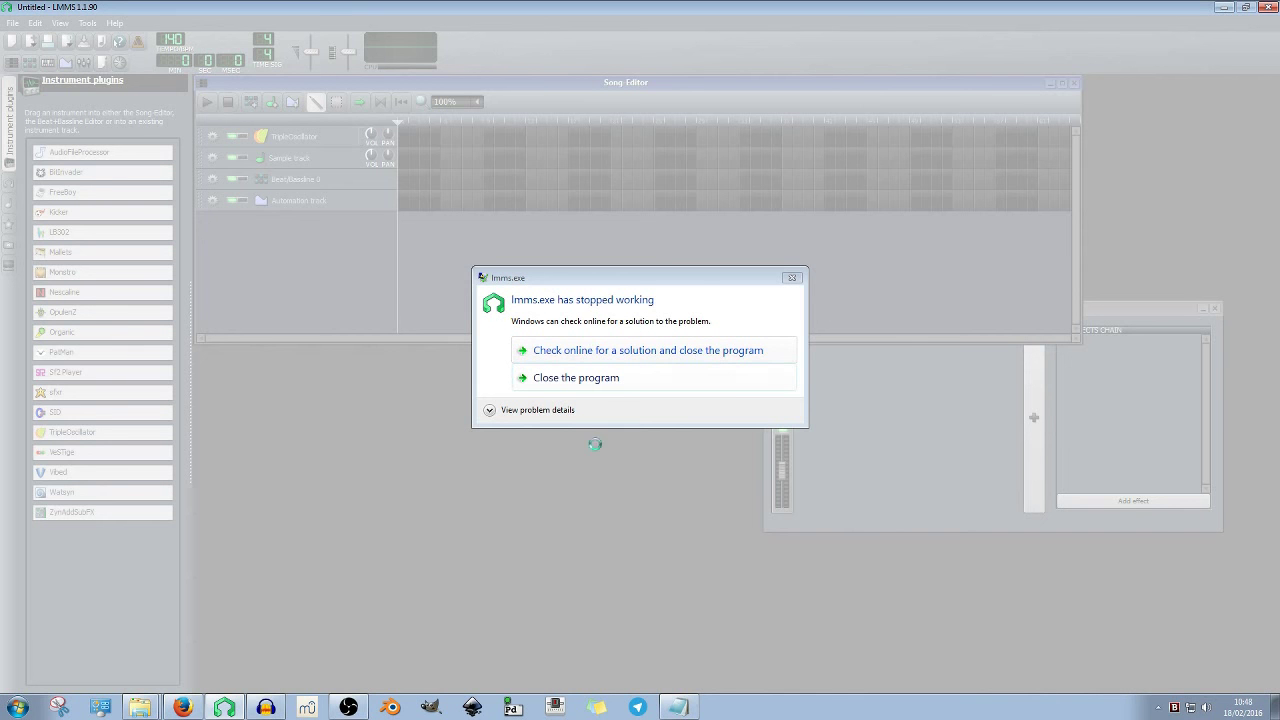
click(574, 350)
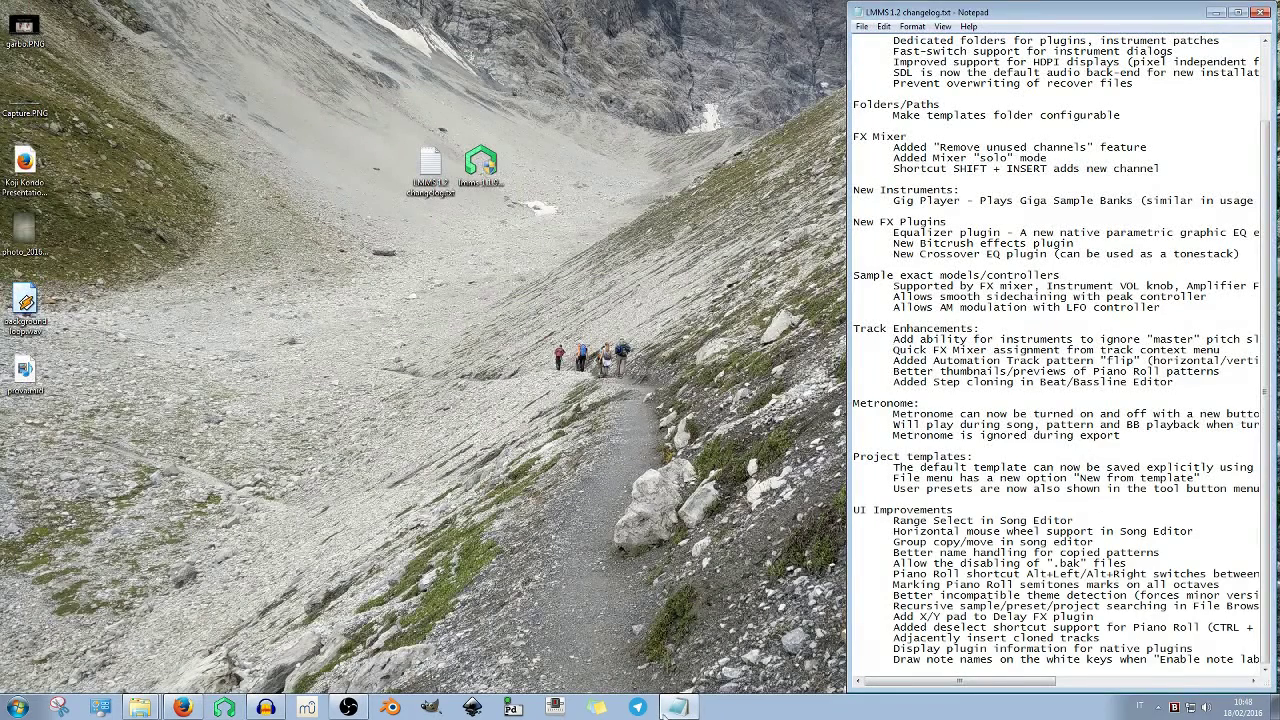
click(224, 706)
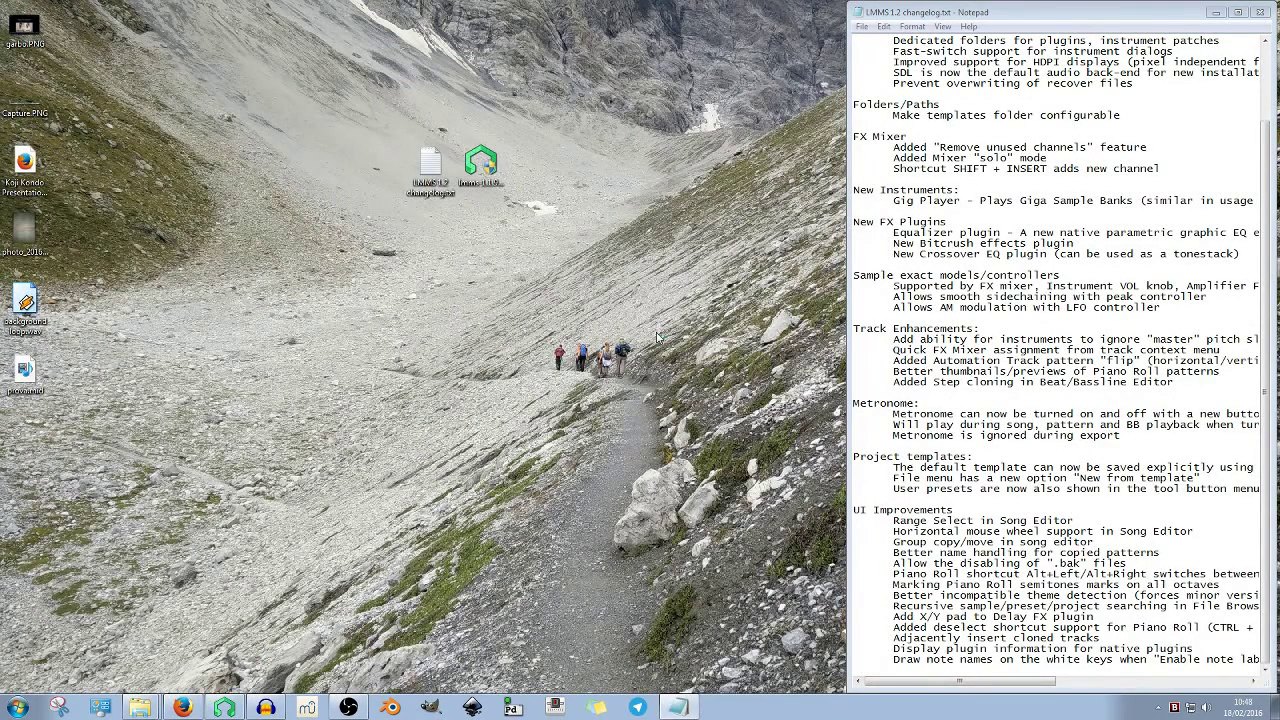
click(221, 707)
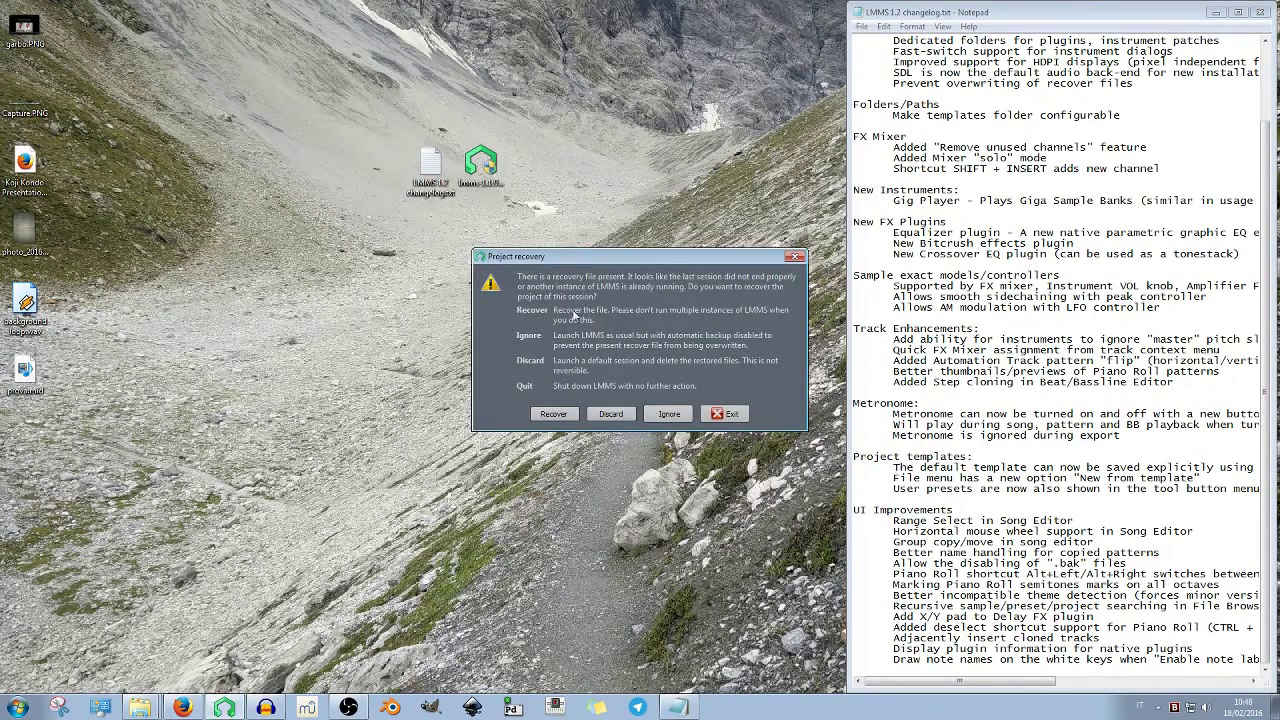
click(556, 412)
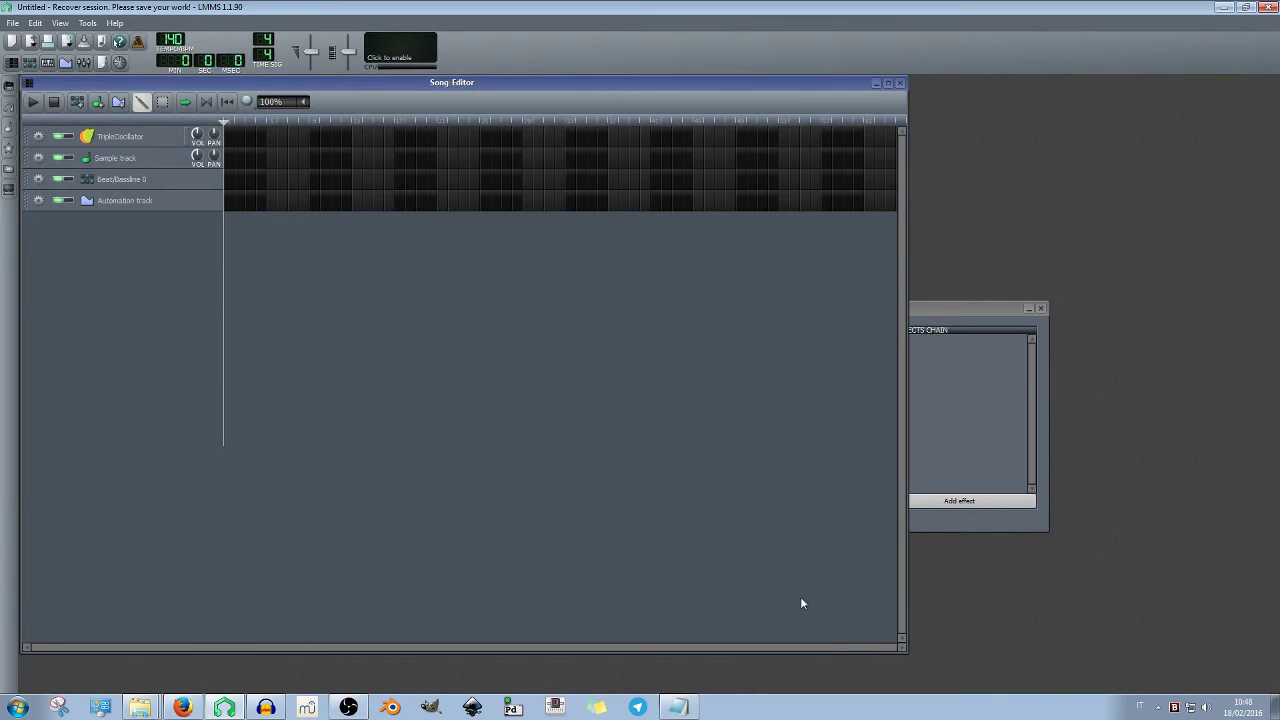
Shrink the Song-Editor in height and width, and arrange the FX-Mixer and Controller Rack below it without overlap
drag(828, 650, 770, 265)
drag(908, 310, 561, 336)
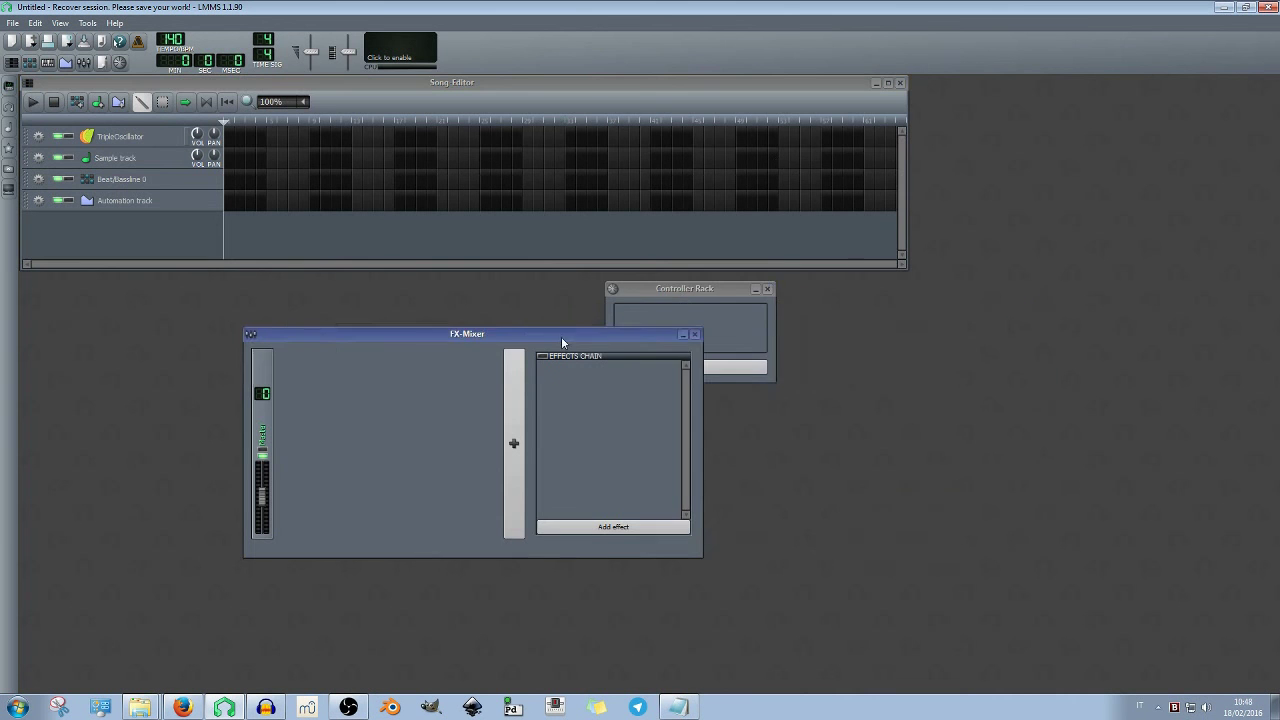
drag(691, 296, 945, 327)
drag(580, 89, 722, 102)
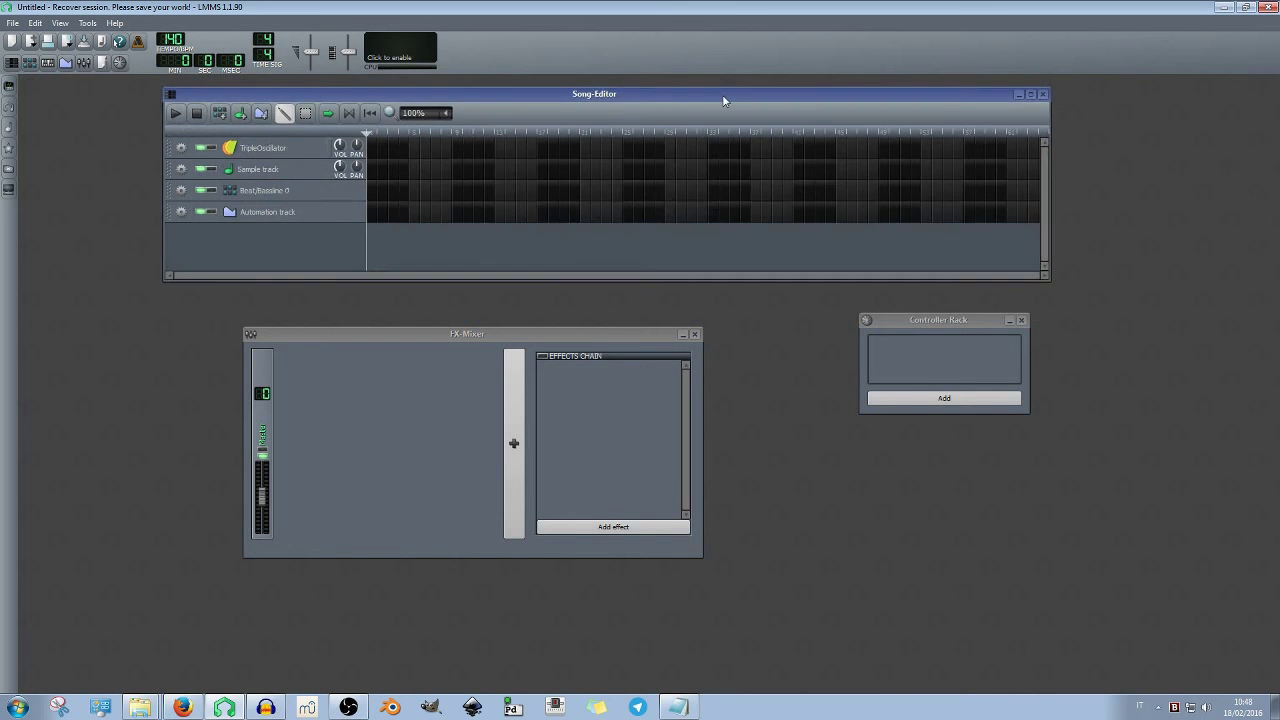
drag(1049, 191, 706, 195)
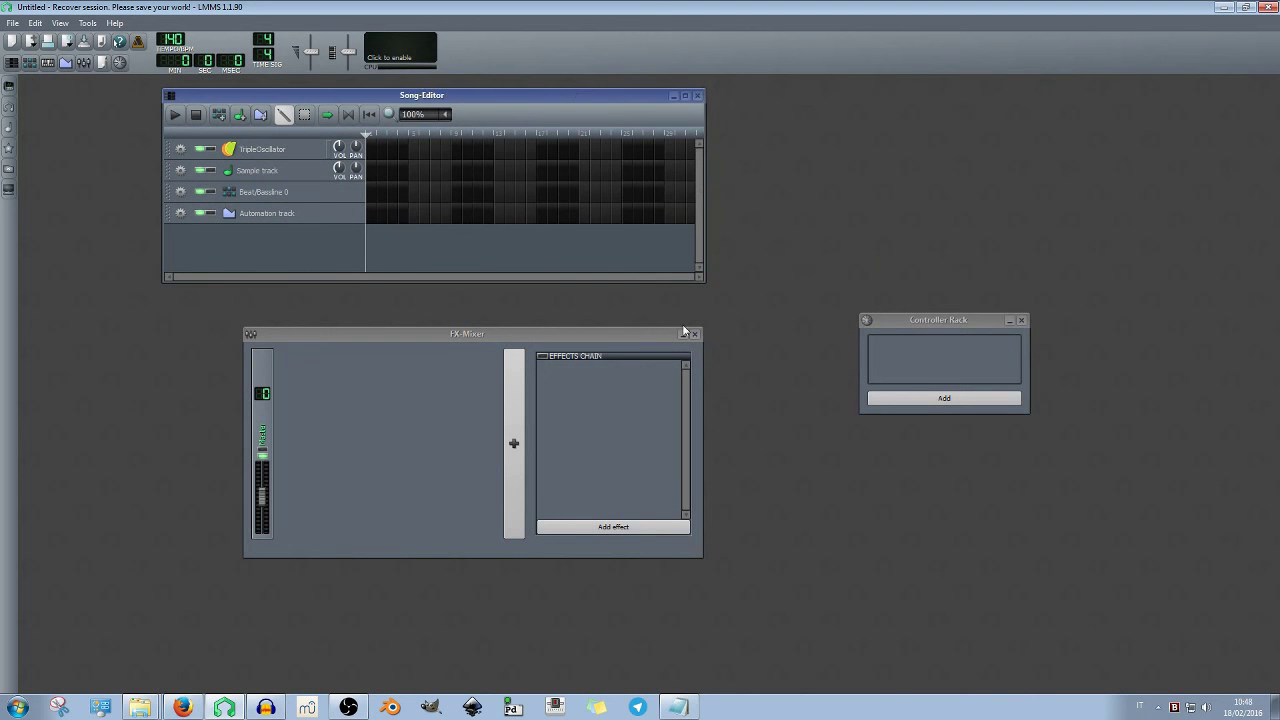
Read the first entries under Track Enhancements in the LMMS 1.2 changelog in Notepad
click(678, 707)
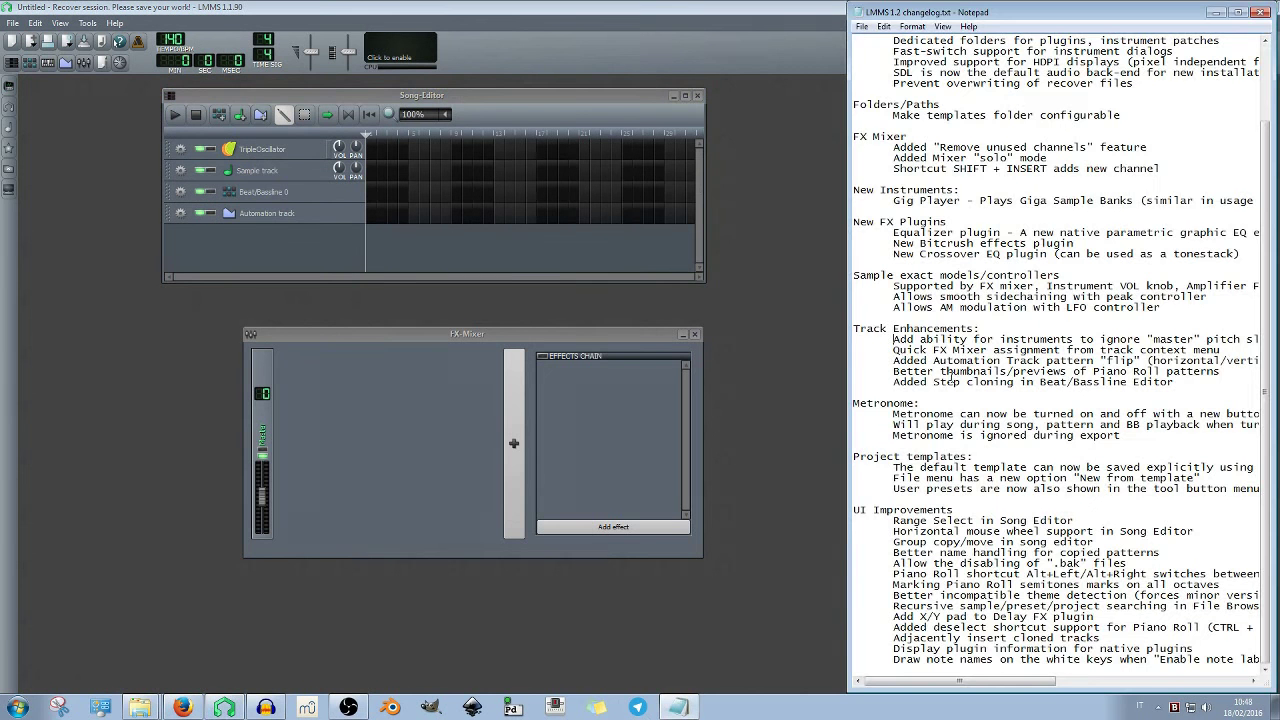
drag(893, 341, 1126, 341)
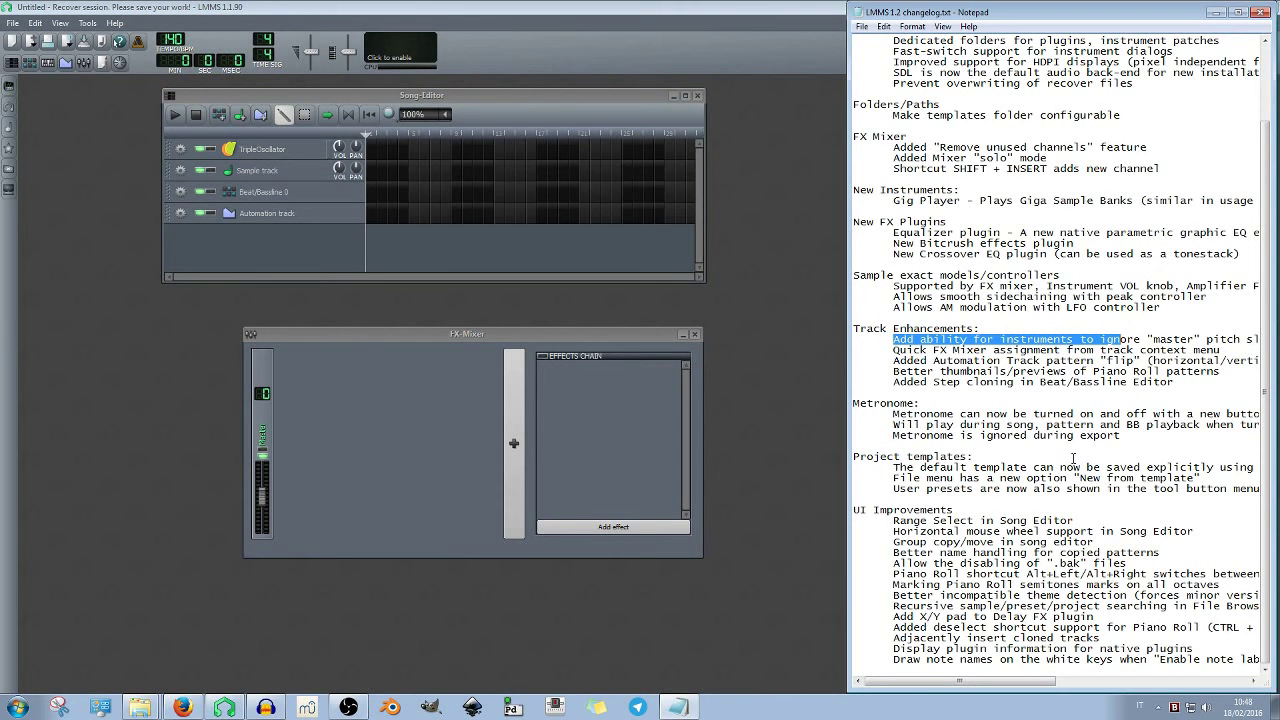
mouse_move(906, 339)
mouse_down()
mouse_move(1114, 339)
mouse_move(908, 339)
mouse_up()
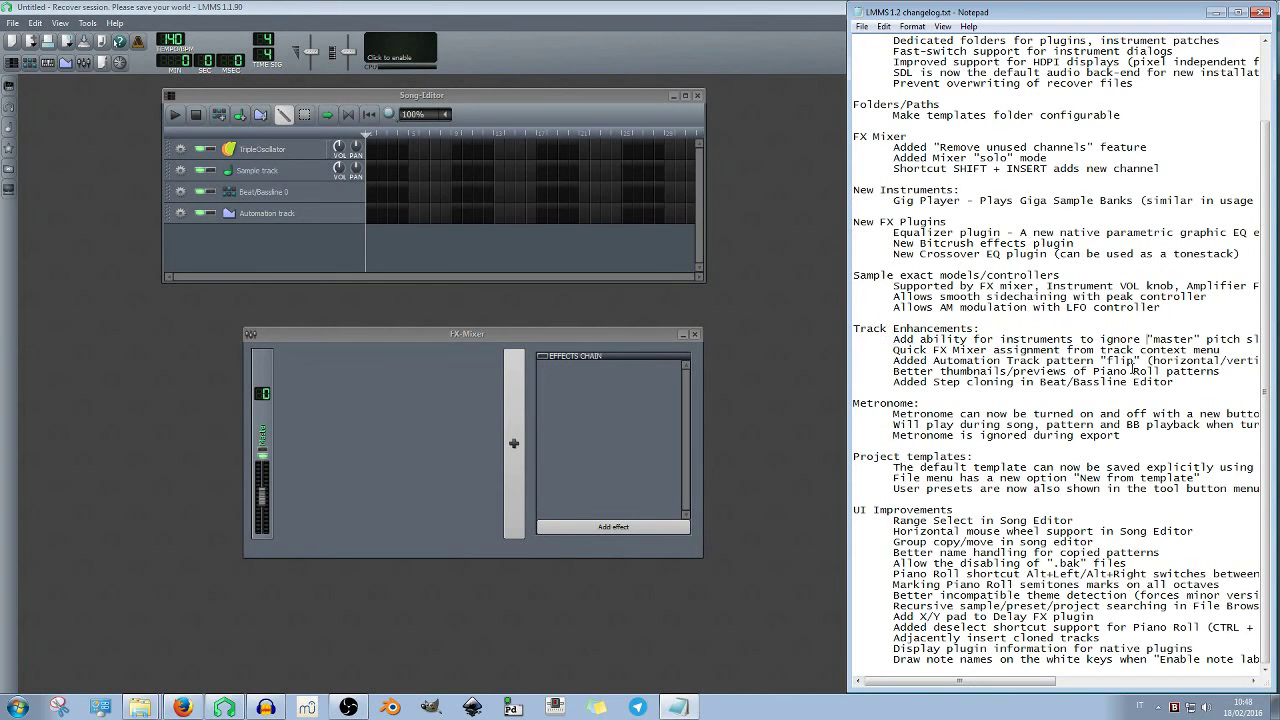
mouse_move(1001, 681)
mouse_down()
mouse_move(1065, 681)
mouse_move(980, 686)
mouse_up()
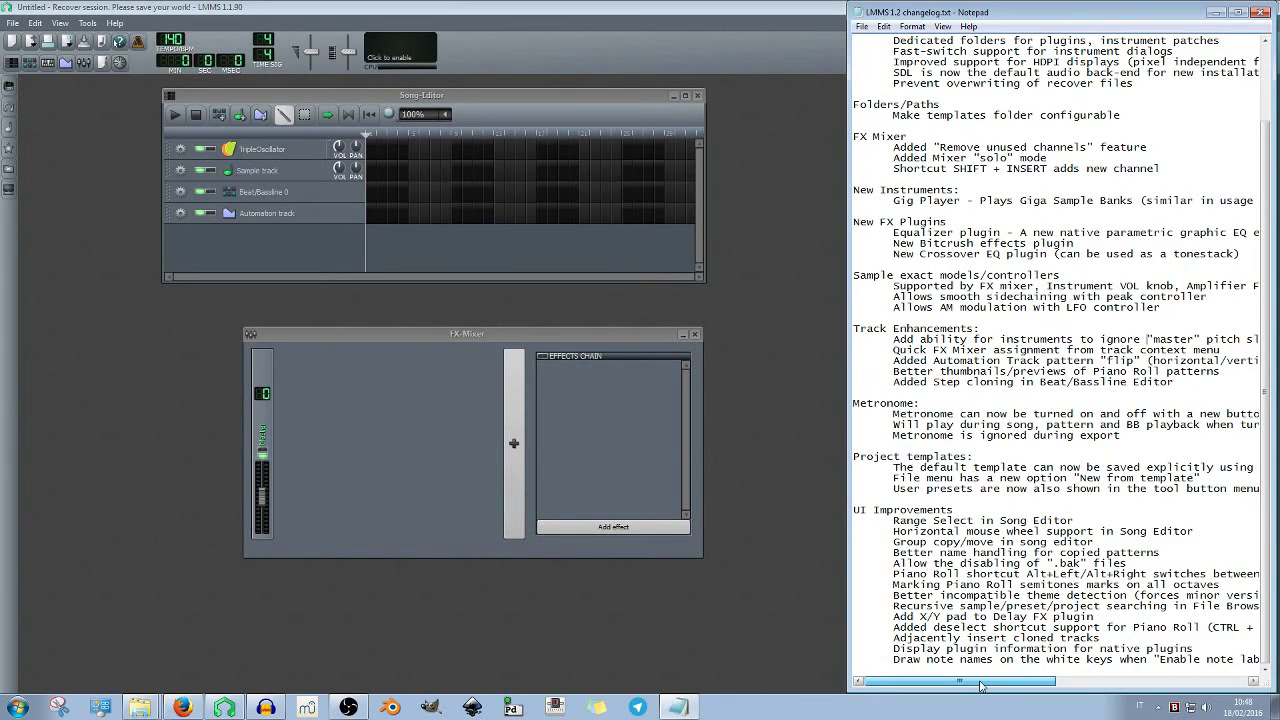
mouse_move(980, 686)
mouse_down()
mouse_move(1030, 686)
mouse_move(980, 686)
mouse_up()
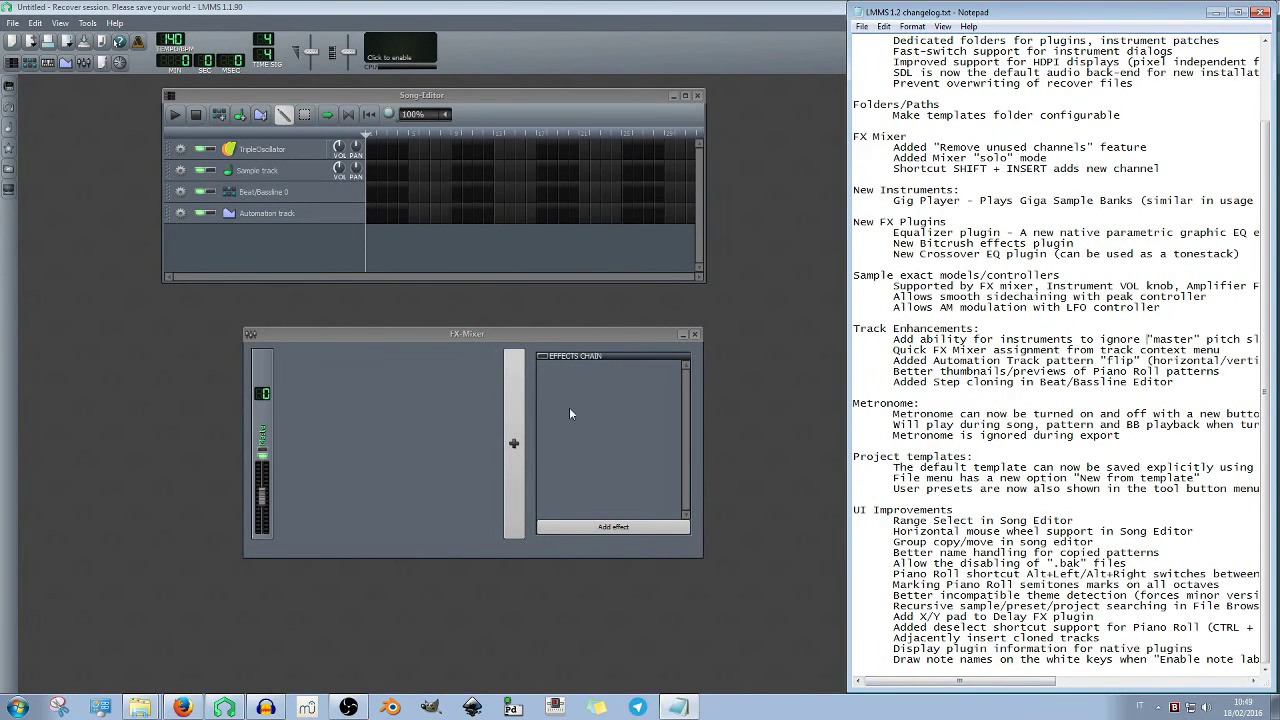
Add a new channel to the FX-Mixer and assign the TripleOscillator track to FX 1
click(513, 443)
click(295, 432)
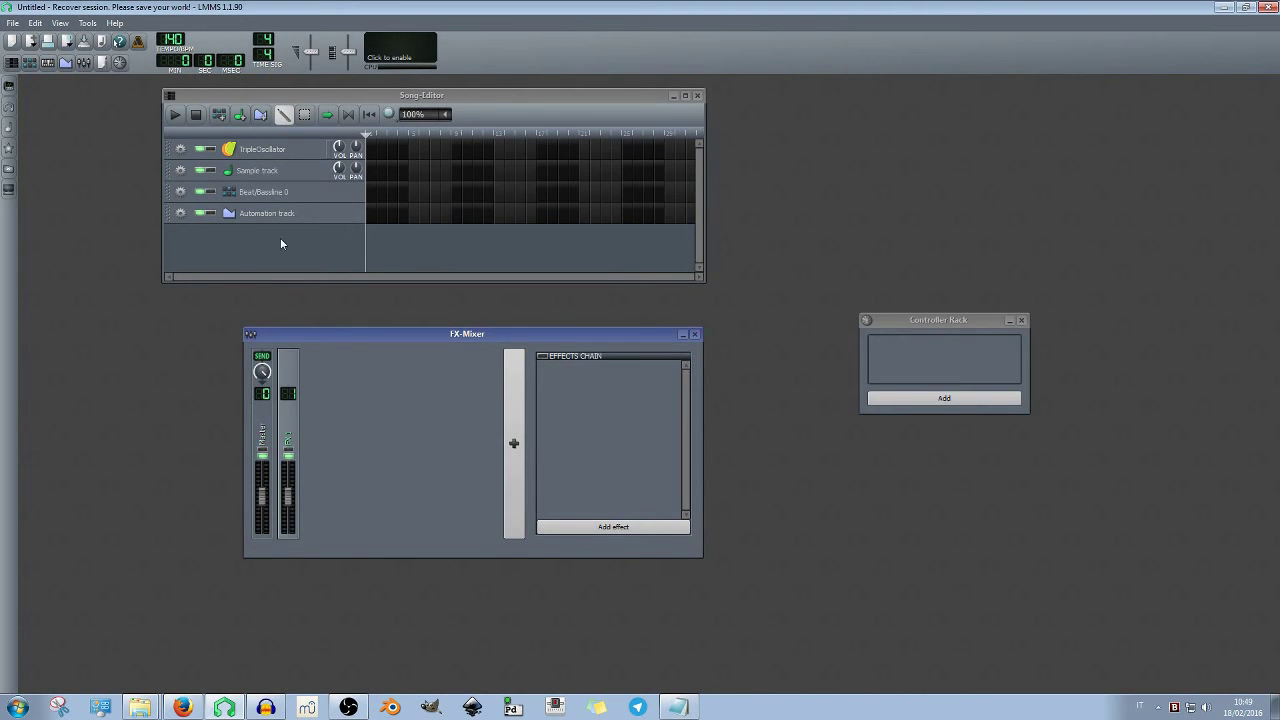
click(180, 149)
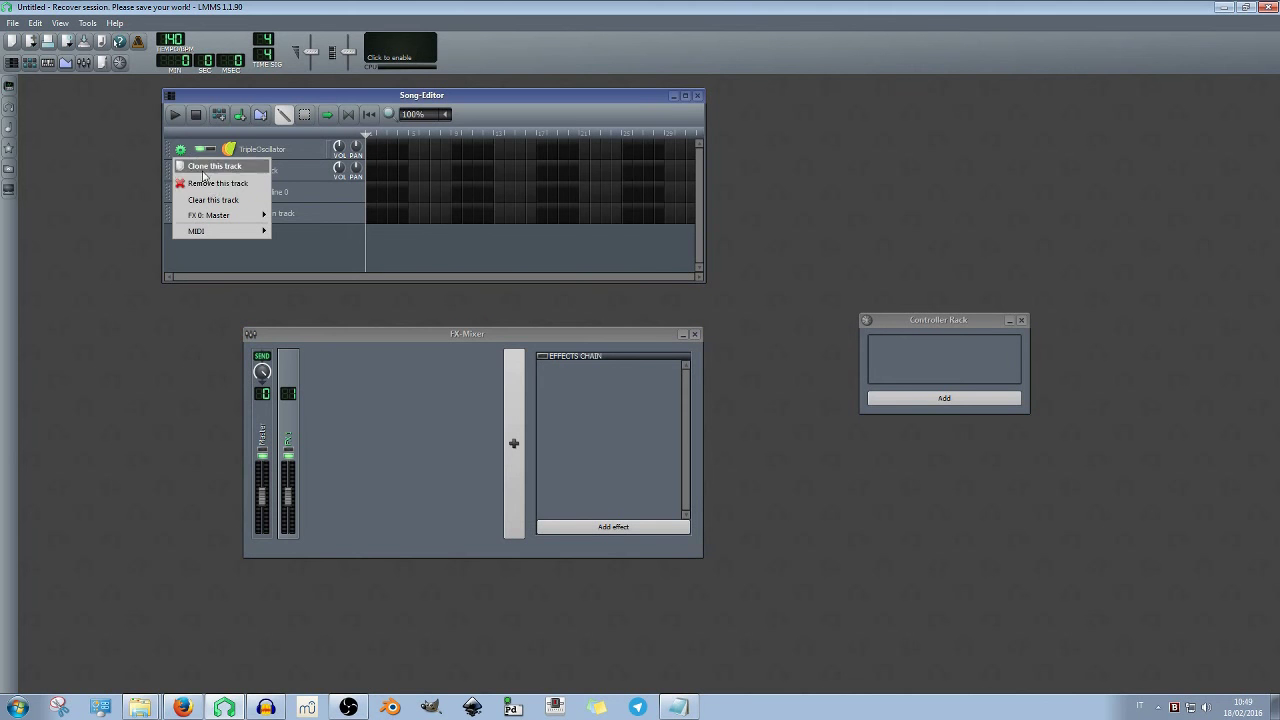
mouse_move(224, 215)
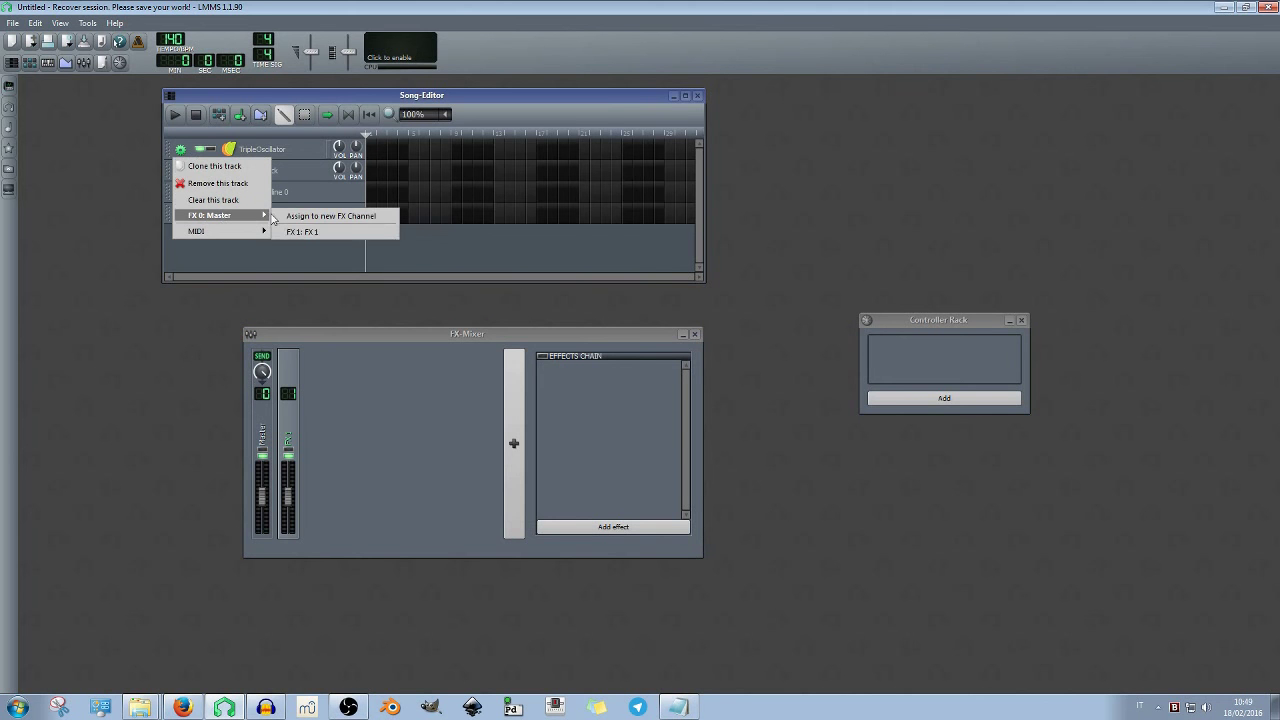
click(332, 232)
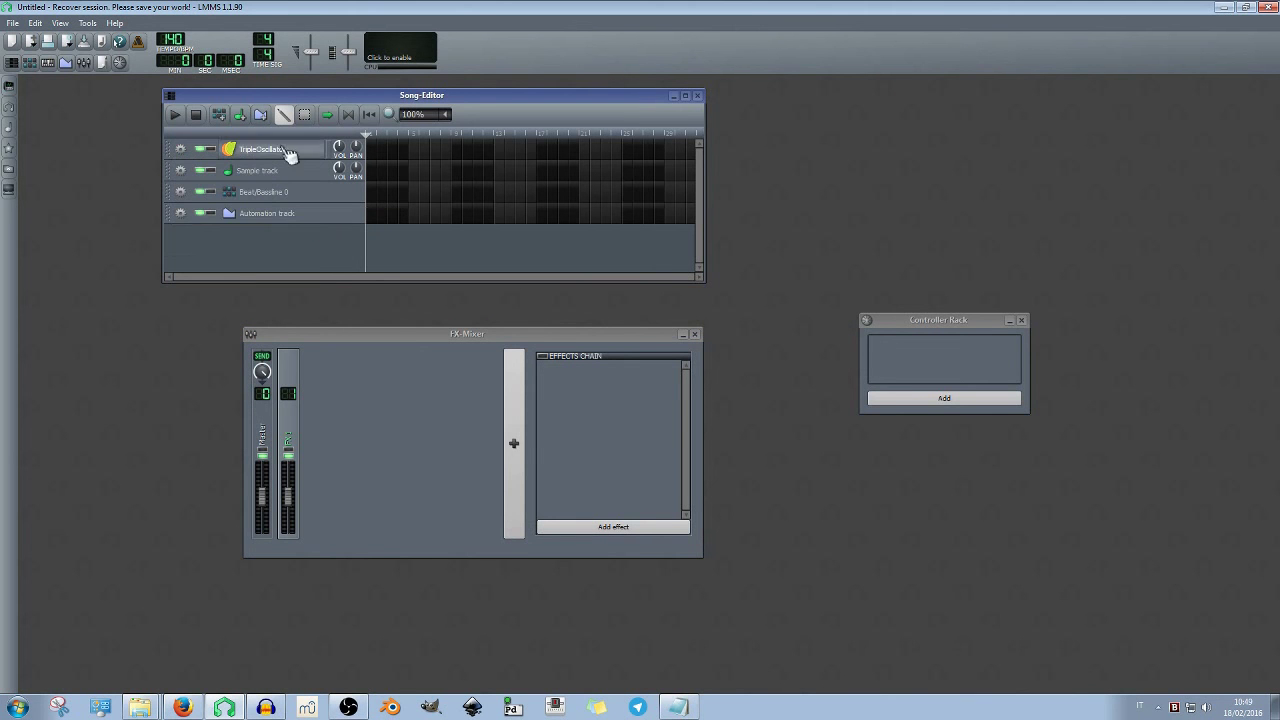
Open the TripleOscillator instrument window and assign its track to a new FX channel
click(305, 170)
click(262, 149)
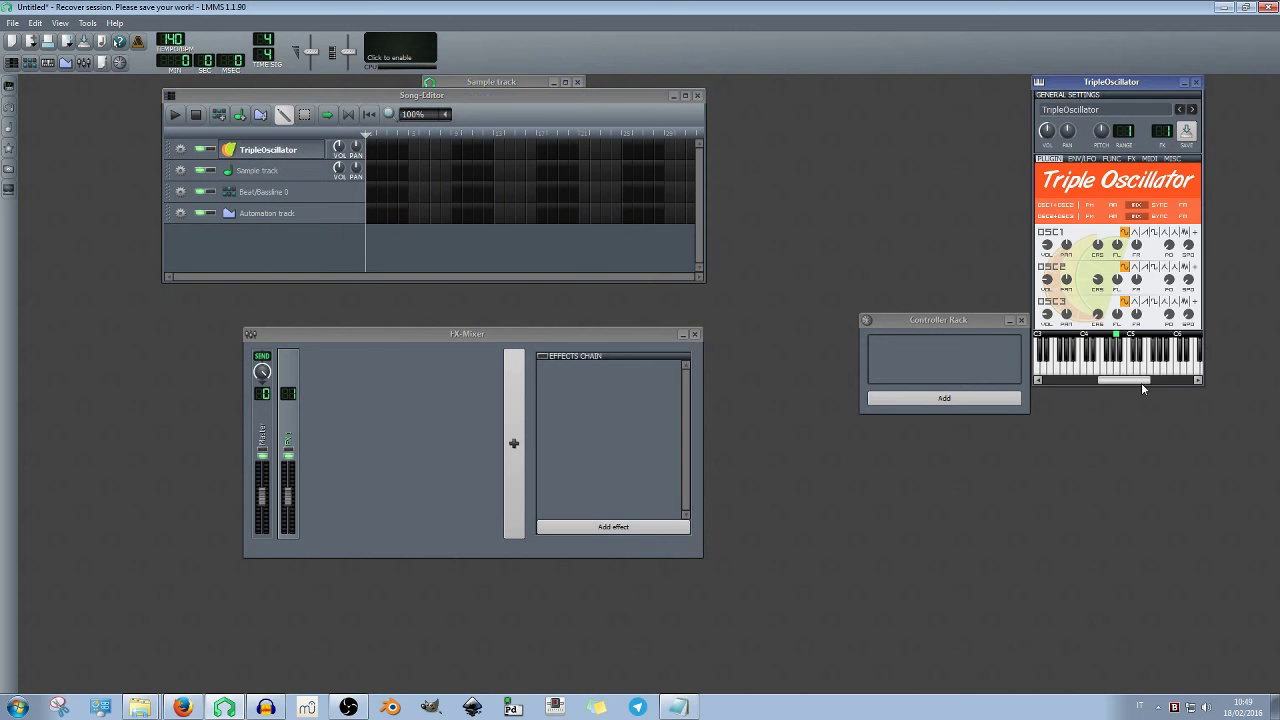
click(180, 149)
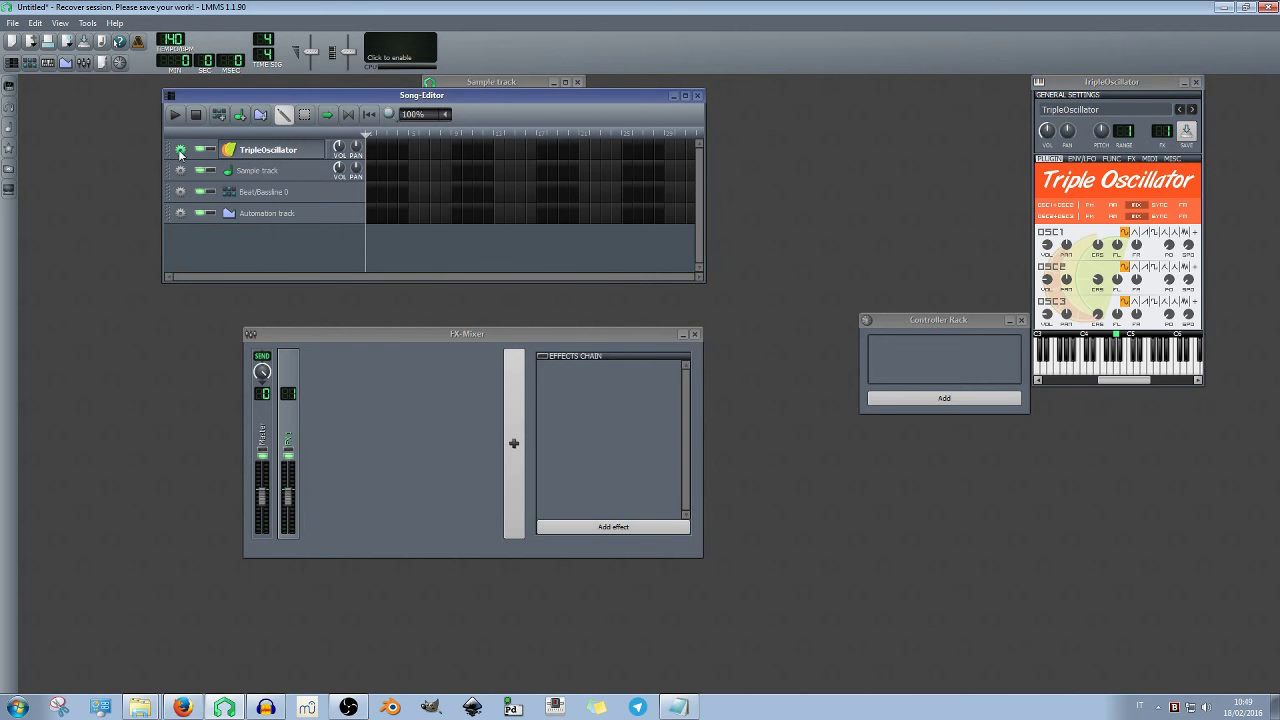
mouse_move(205, 215)
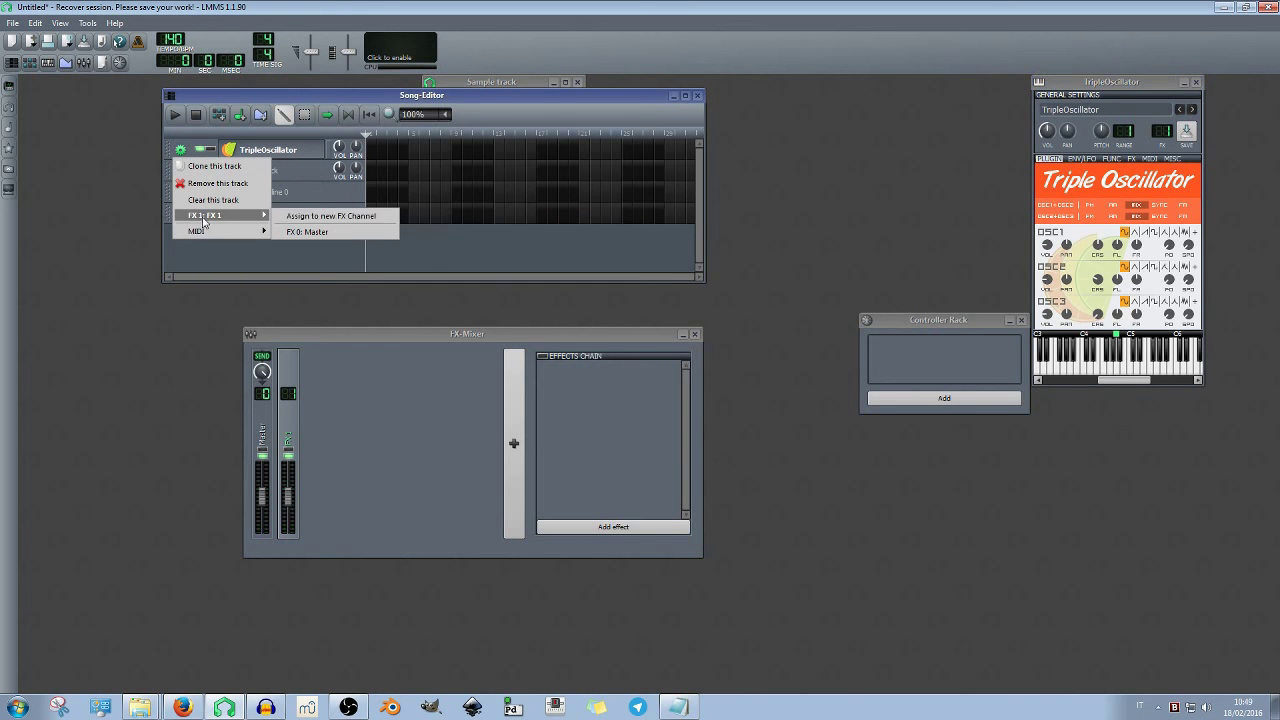
click(354, 221)
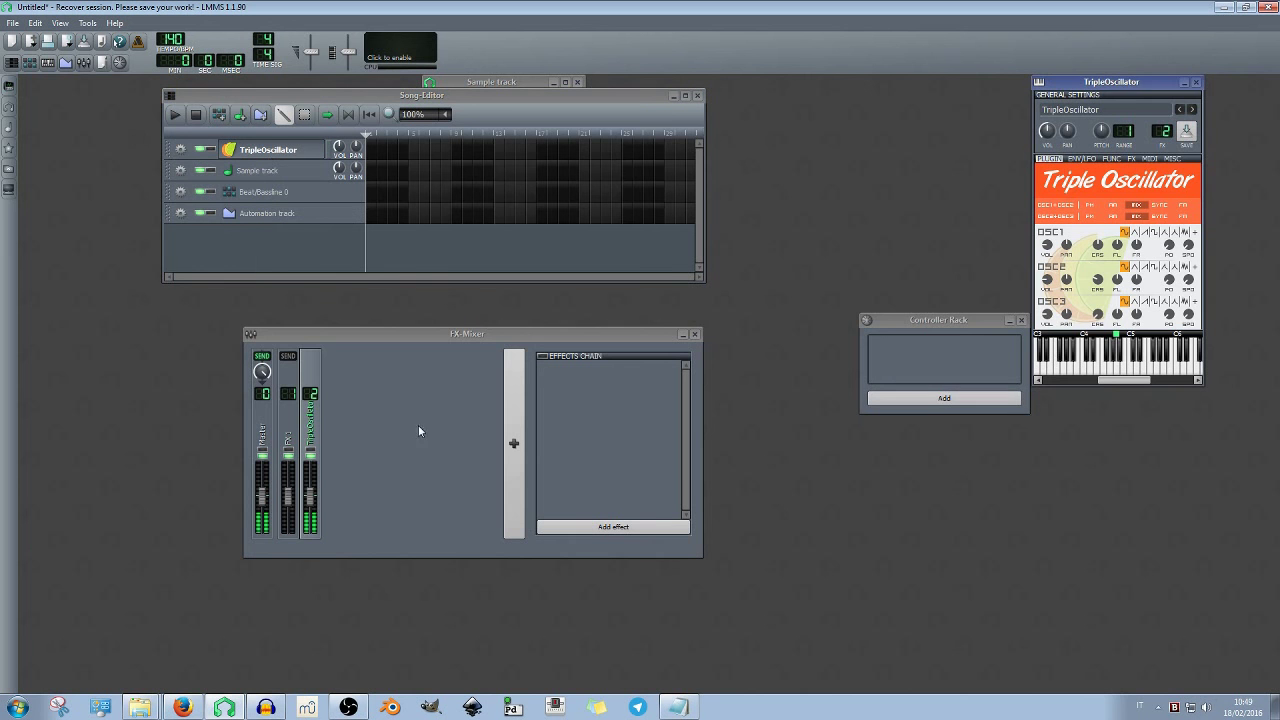
Switch to the LMMS 1.2 changelog in Notepad and highlight the Automation Track pattern "flip" entry
click(323, 432)
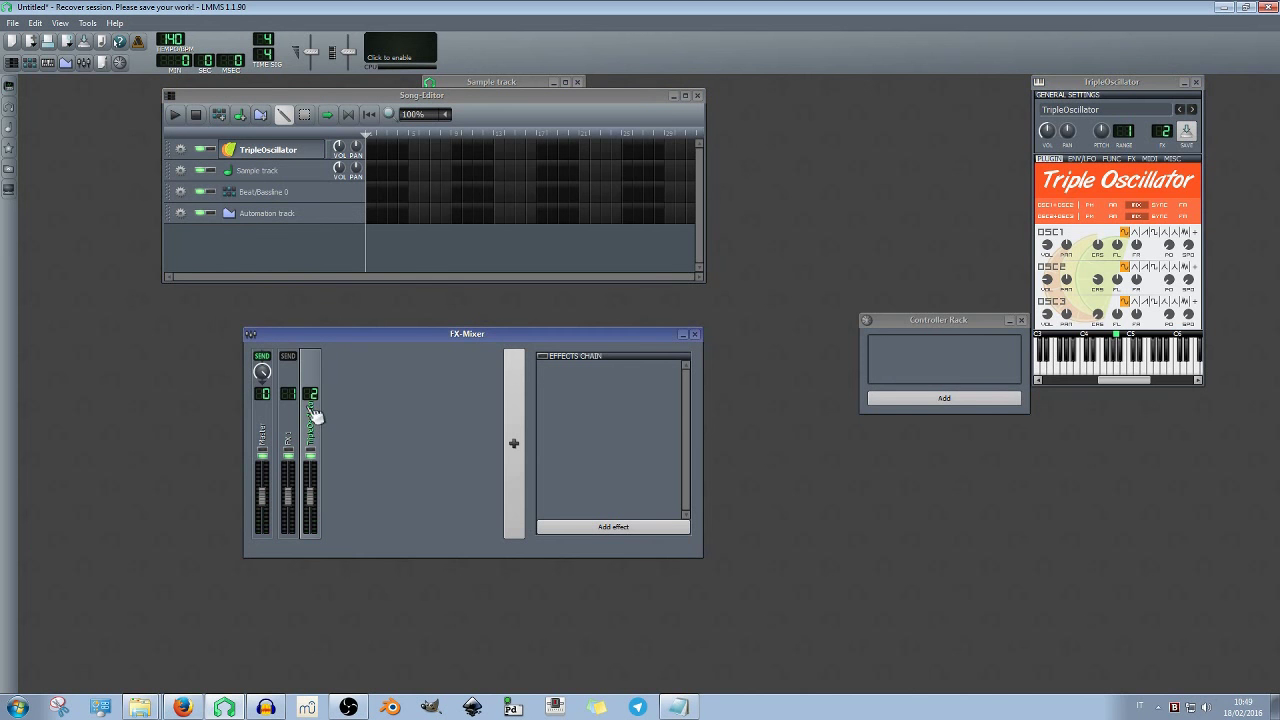
click(688, 708)
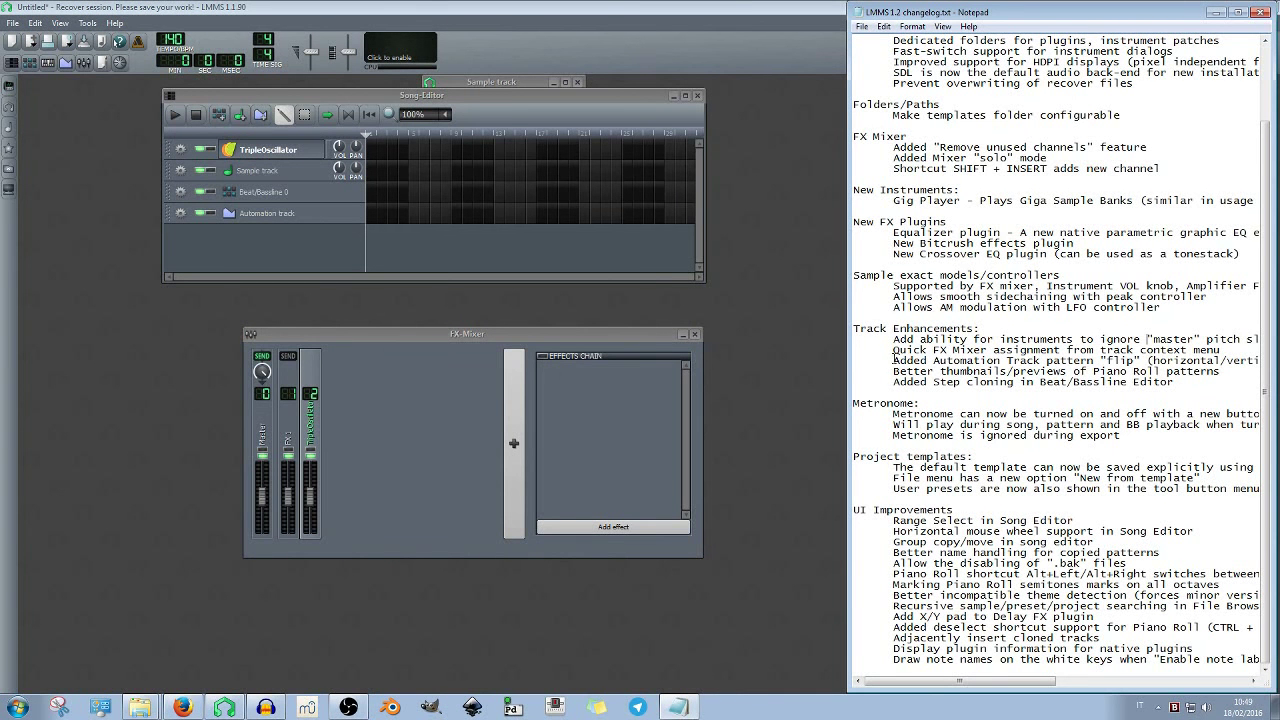
drag(893, 360, 1140, 360)
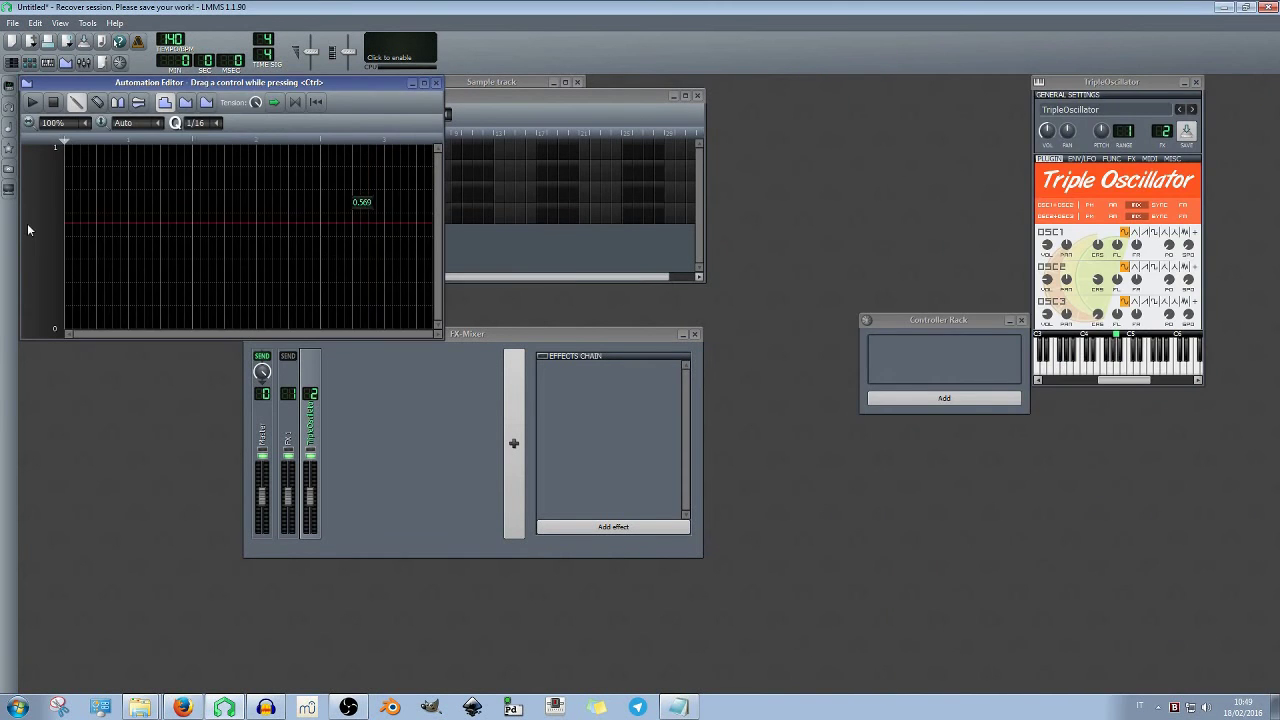
Draw a stepped automation curve in the Automation Editor, move the editor over the Song-Editor, and change the progression to cubic Hermite
drag(360, 200, 228, 180)
click(368, 265)
drag(148, 84, 311, 102)
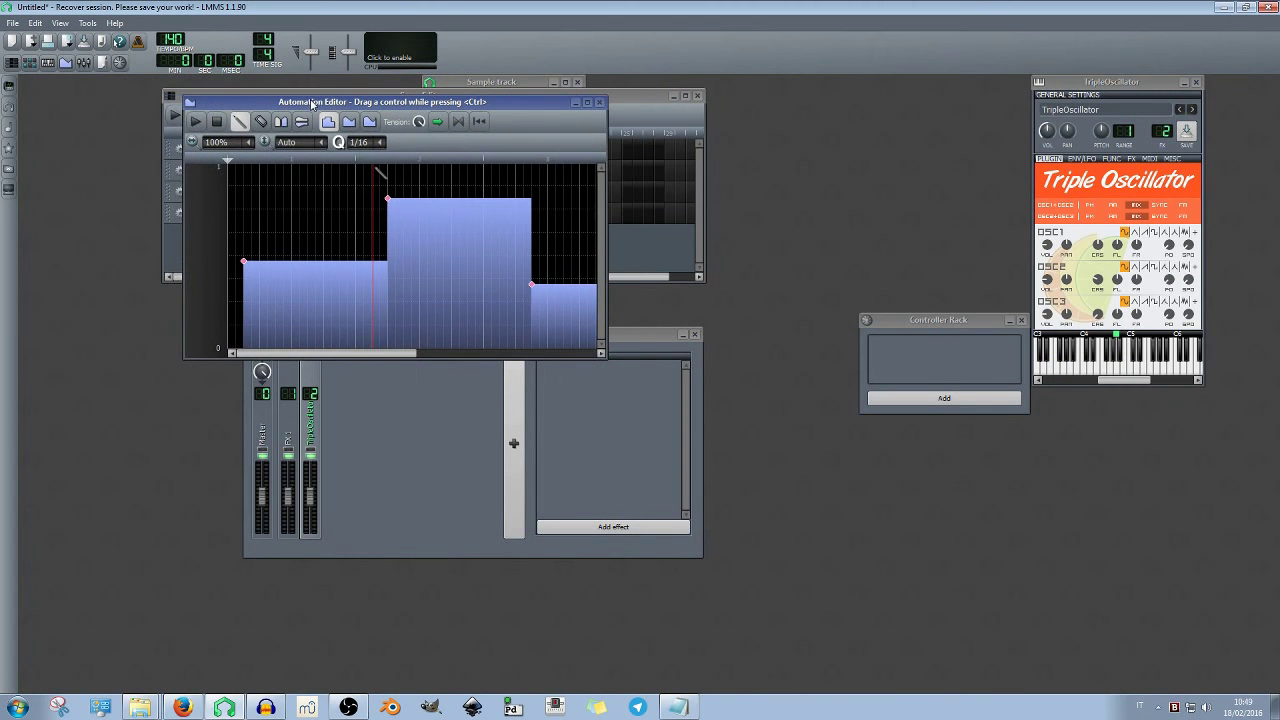
click(348, 121)
click(369, 121)
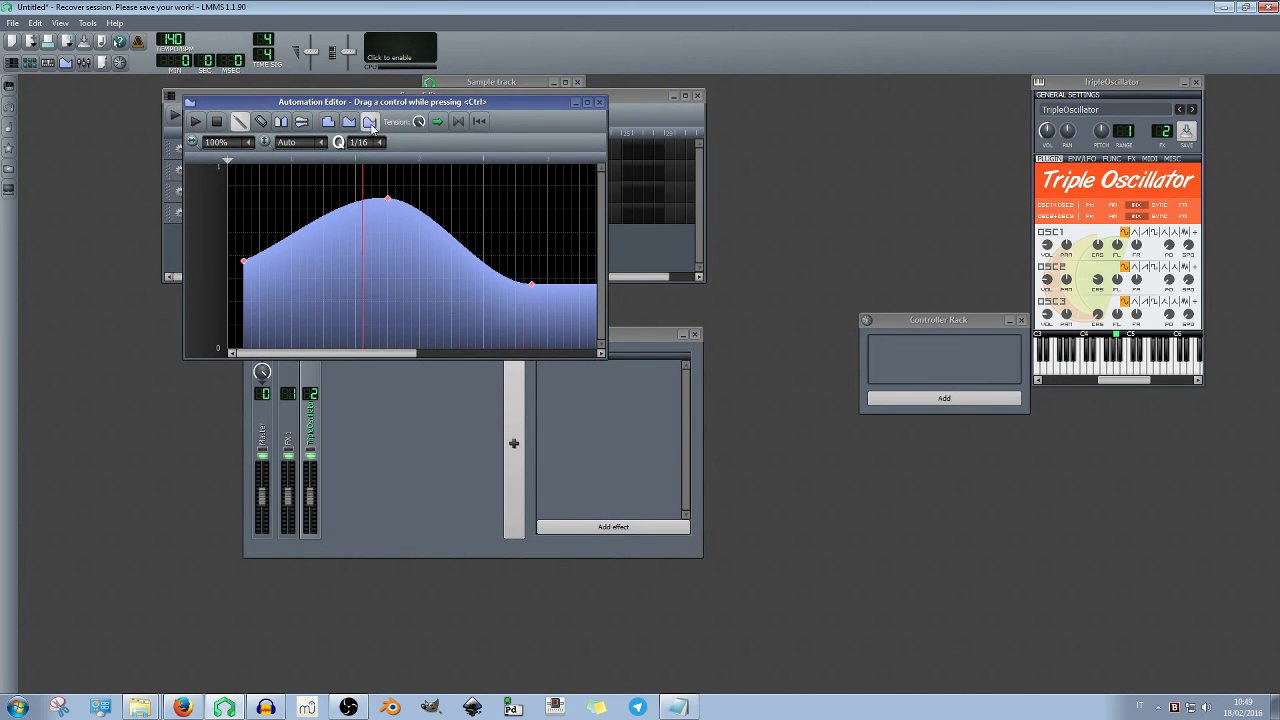
Flip the automation pattern vertically and horizontally several times, and close the Automation Editor
click(284, 122)
click(302, 122)
click(302, 122)
click(303, 124)
click(282, 123)
click(302, 123)
click(282, 123)
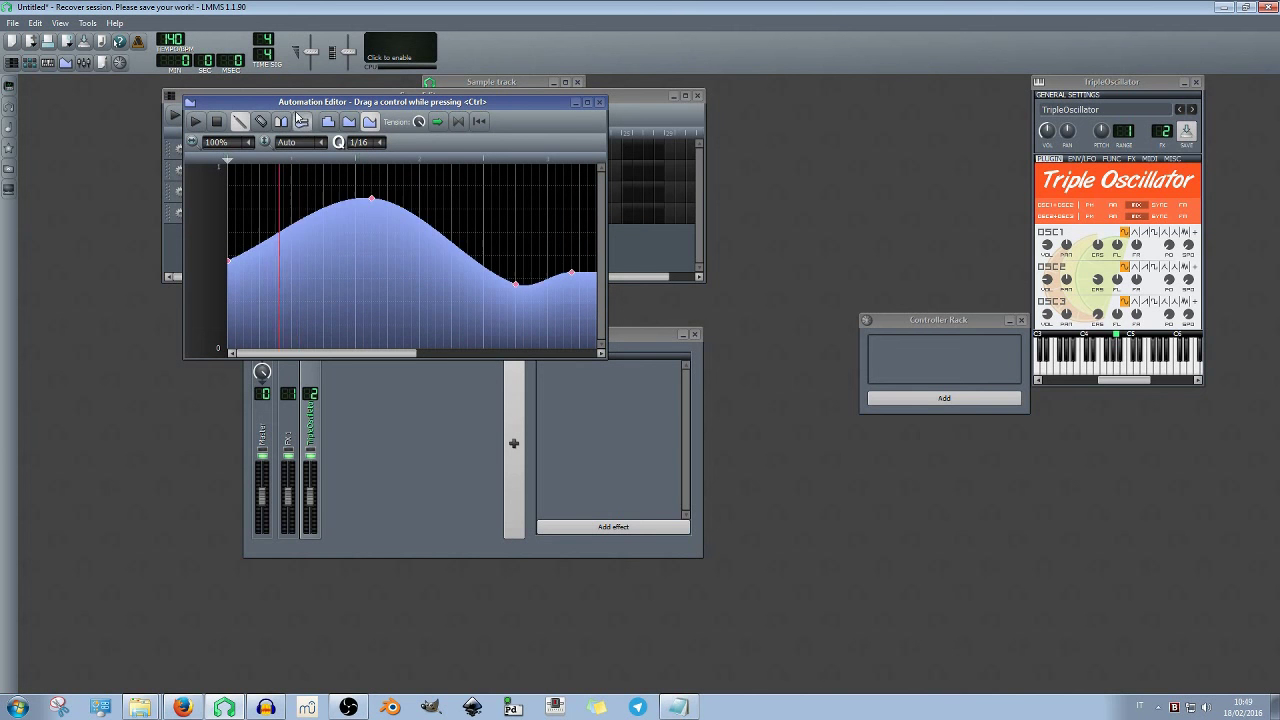
click(262, 123)
click(301, 122)
click(282, 122)
click(282, 122)
click(282, 122)
click(301, 122)
click(301, 122)
click(598, 102)
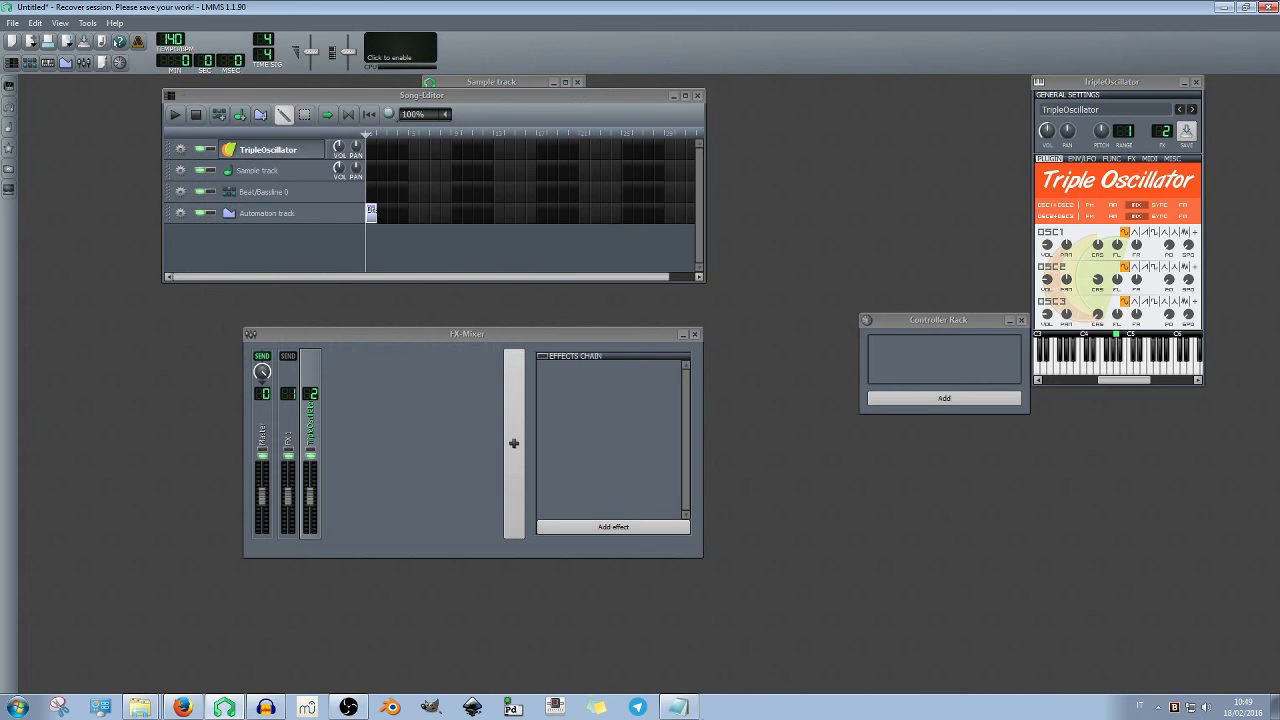
Highlight the changelog entry about better thumbnails and previews of Piano Roll patterns in Notepad
click(678, 707)
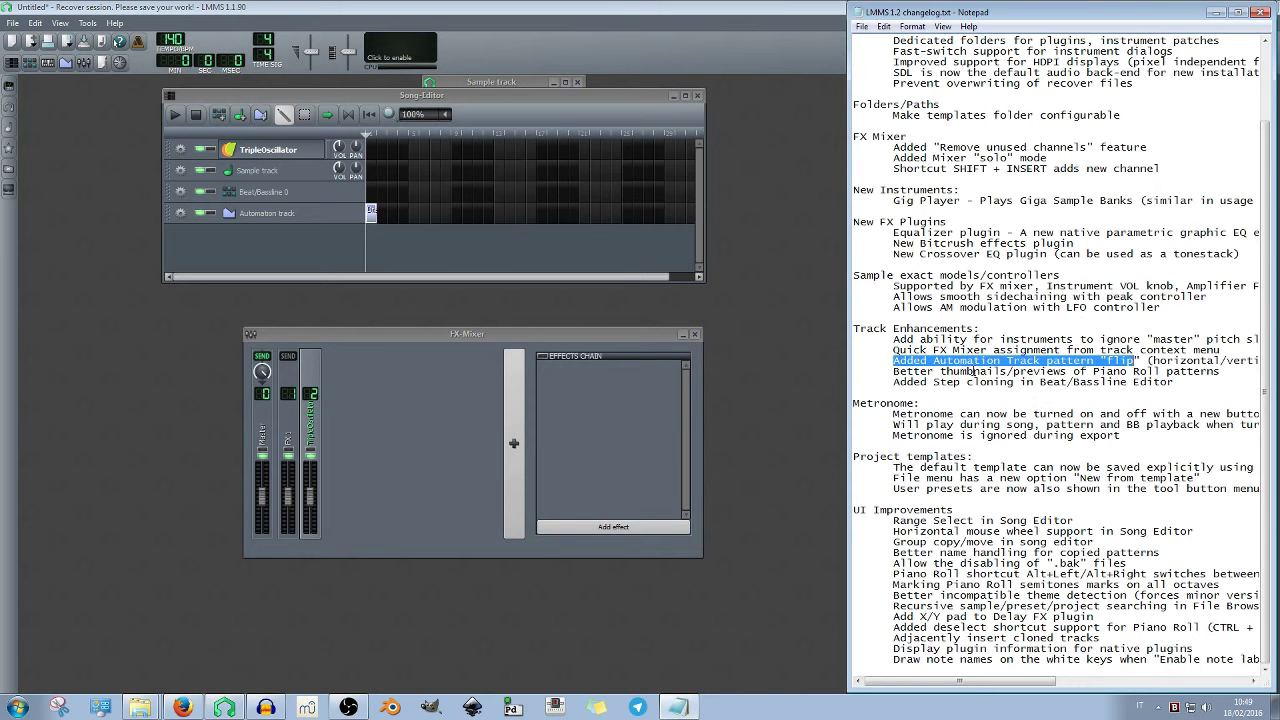
drag(1225, 372, 906, 371)
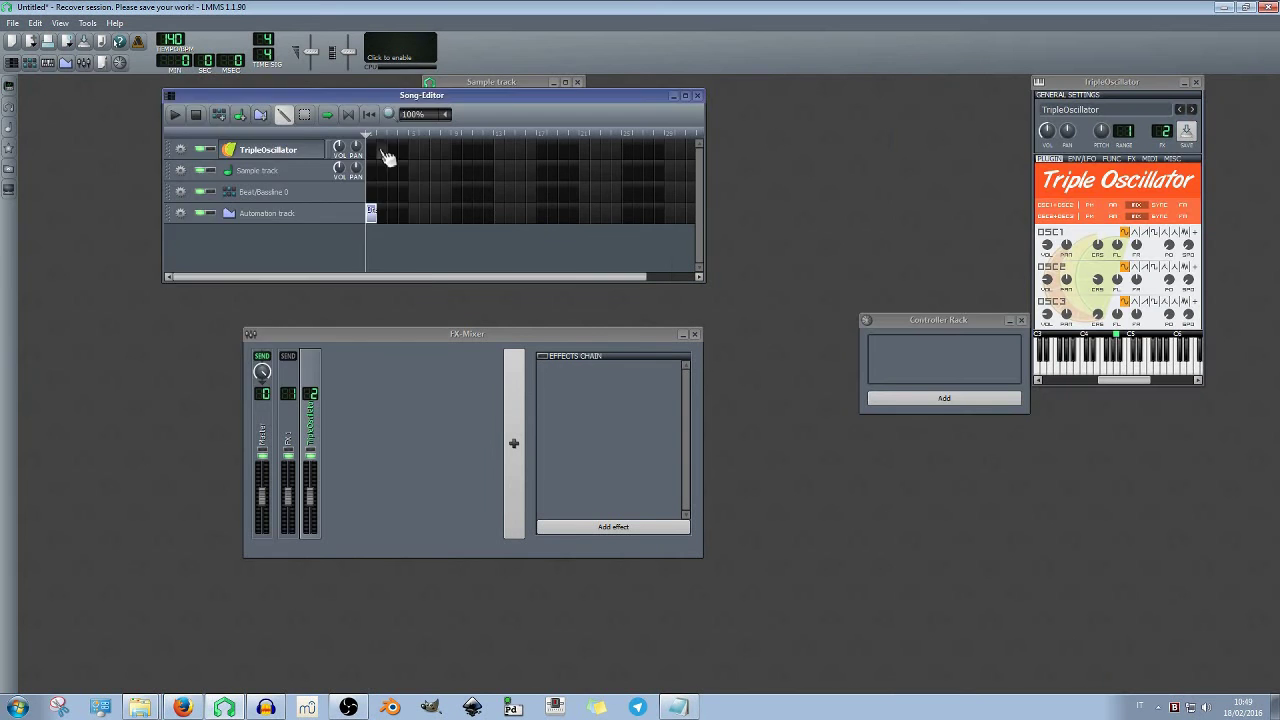
Create a pattern on the TripleOscillator track and place several notes in the Piano-Roll, lengthening one in the middle
double_click(380, 152)
click(257, 253)
click(392, 215)
click(120, 201)
drag(317, 208, 268, 200)
drag(263, 256, 303, 256)
Set TripleOscillator's OSC1 to a triangle wave and adjust its volume envelope attack, auditioning and adding notes in the Piano-Roll
click(1046, 309)
click(1046, 285)
click(271, 200)
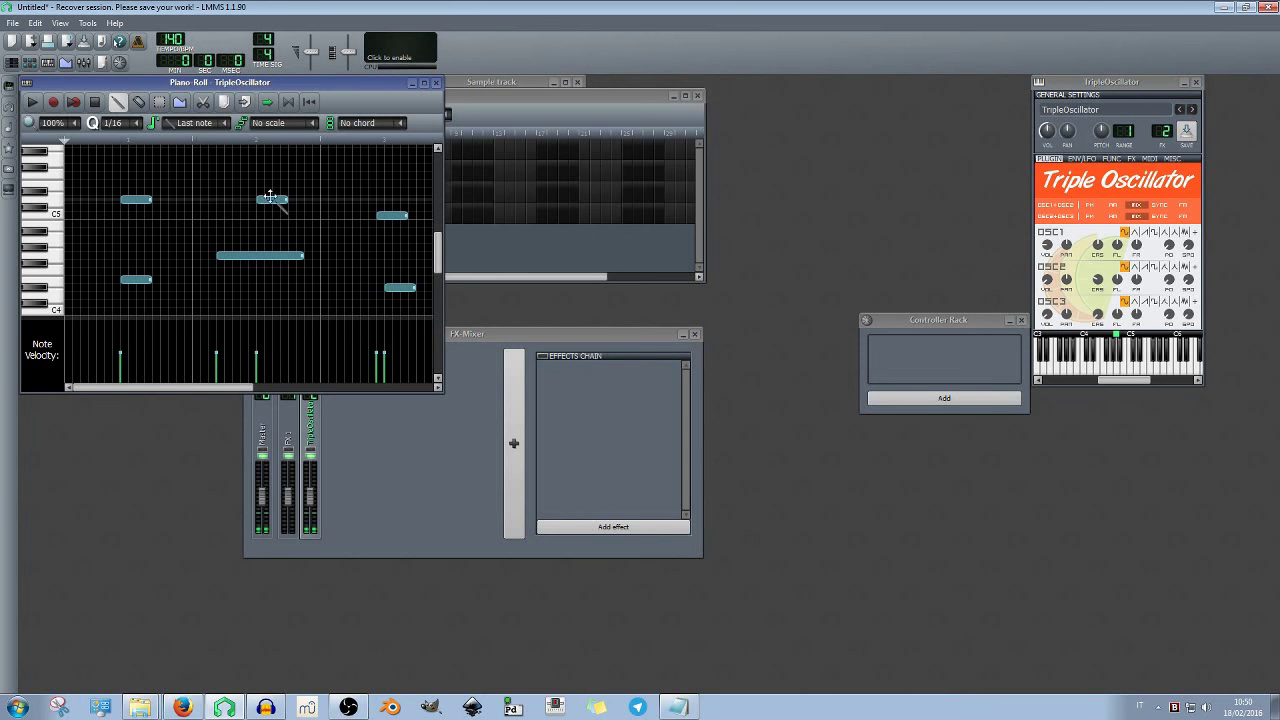
click(1134, 231)
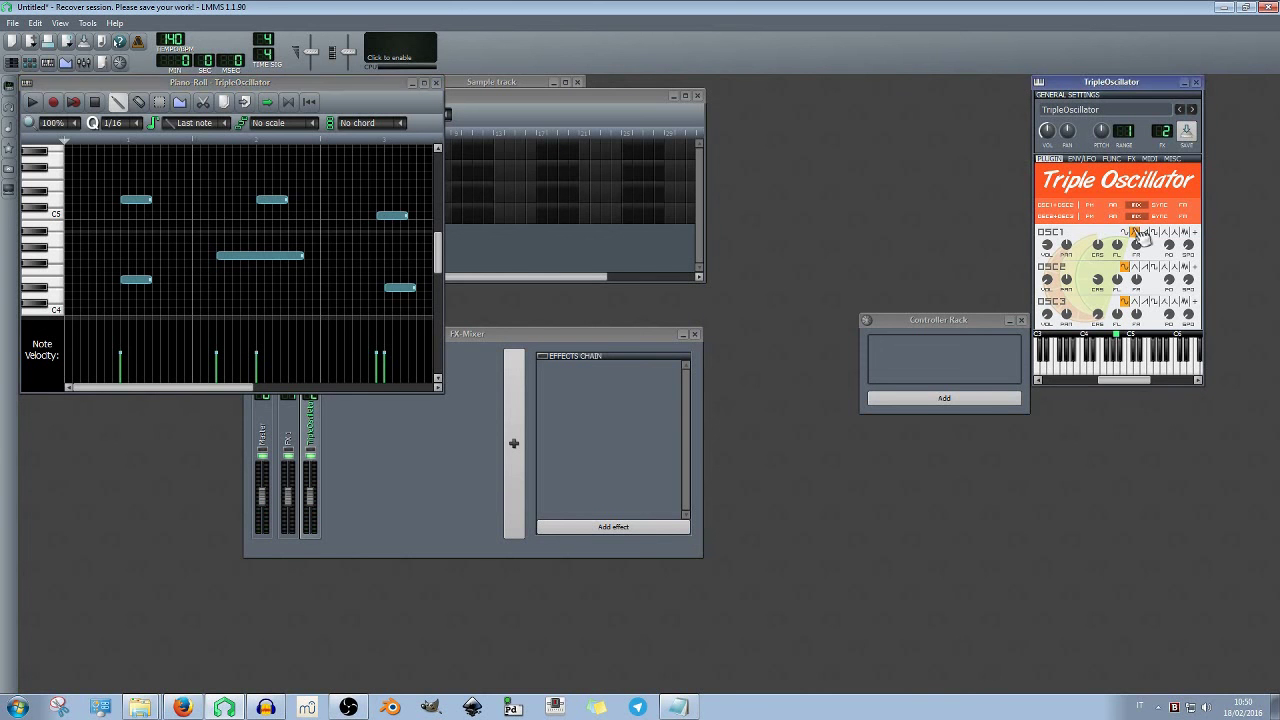
click(269, 257)
click(268, 247)
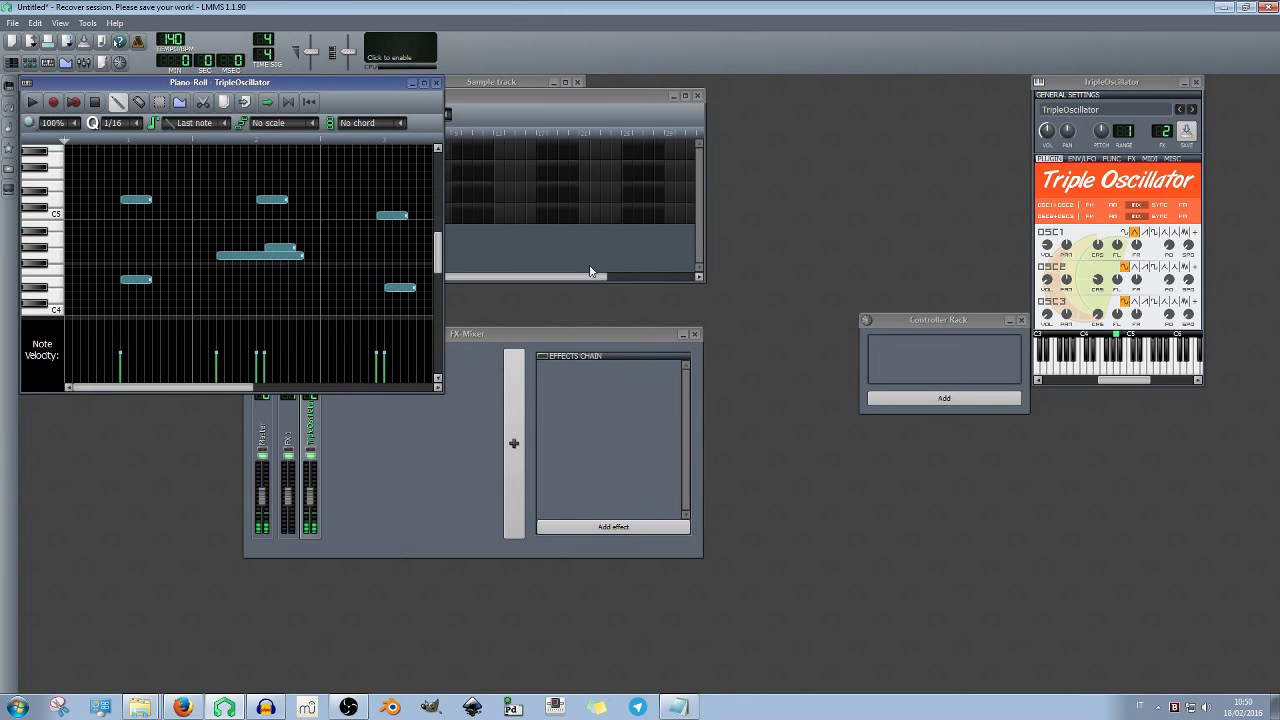
click(1081, 158)
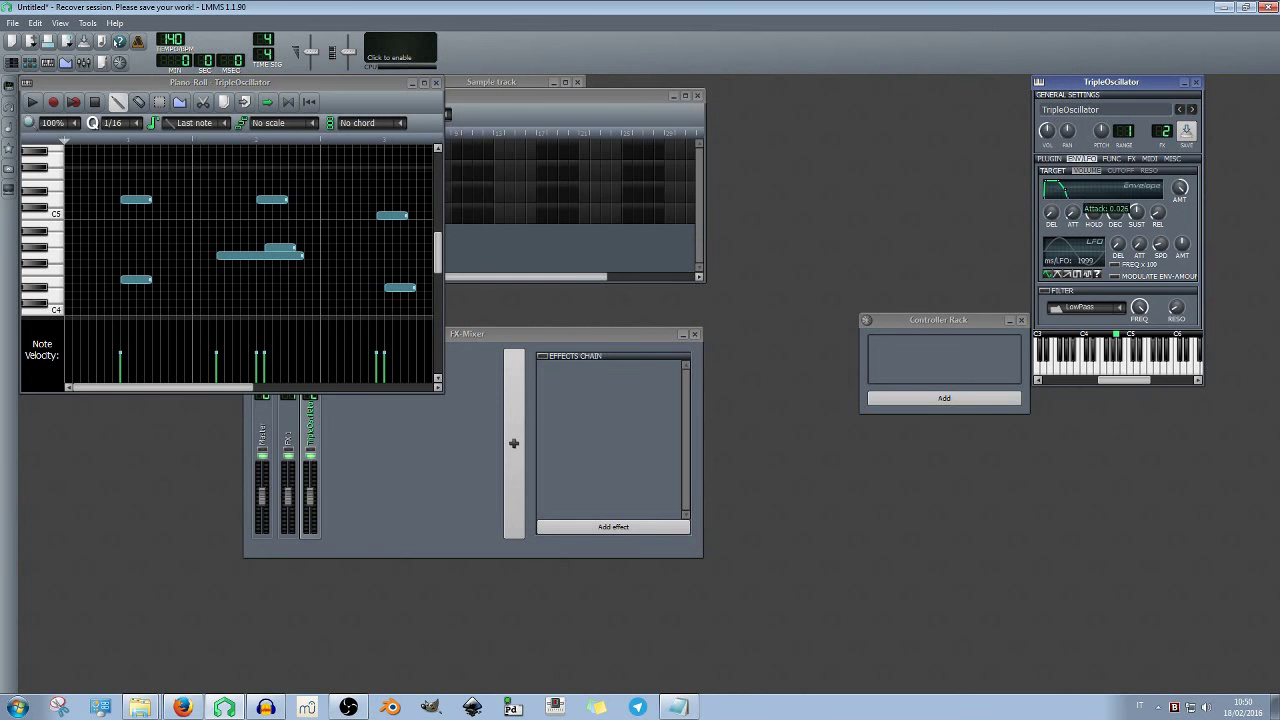
click(273, 200)
click(283, 248)
click(131, 280)
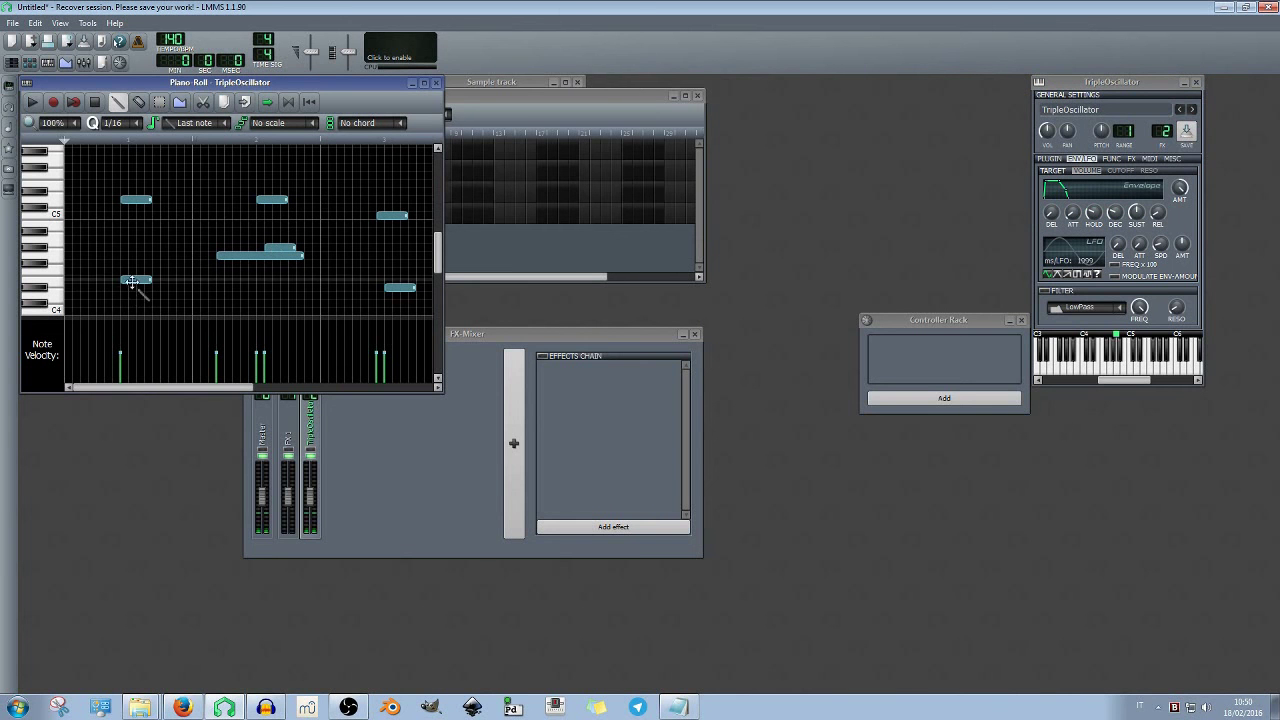
Move the Piano-Roll below the pattern in the Song-Editor and add over a dozen short notes at varied pitches
drag(207, 84, 525, 259)
click(420, 408)
click(430, 328)
click(522, 344)
click(664, 352)
click(690, 408)
click(658, 448)
click(594, 472)
click(473, 456)
click(418, 384)
click(522, 368)
click(538, 384)
click(618, 384)
click(545, 417)
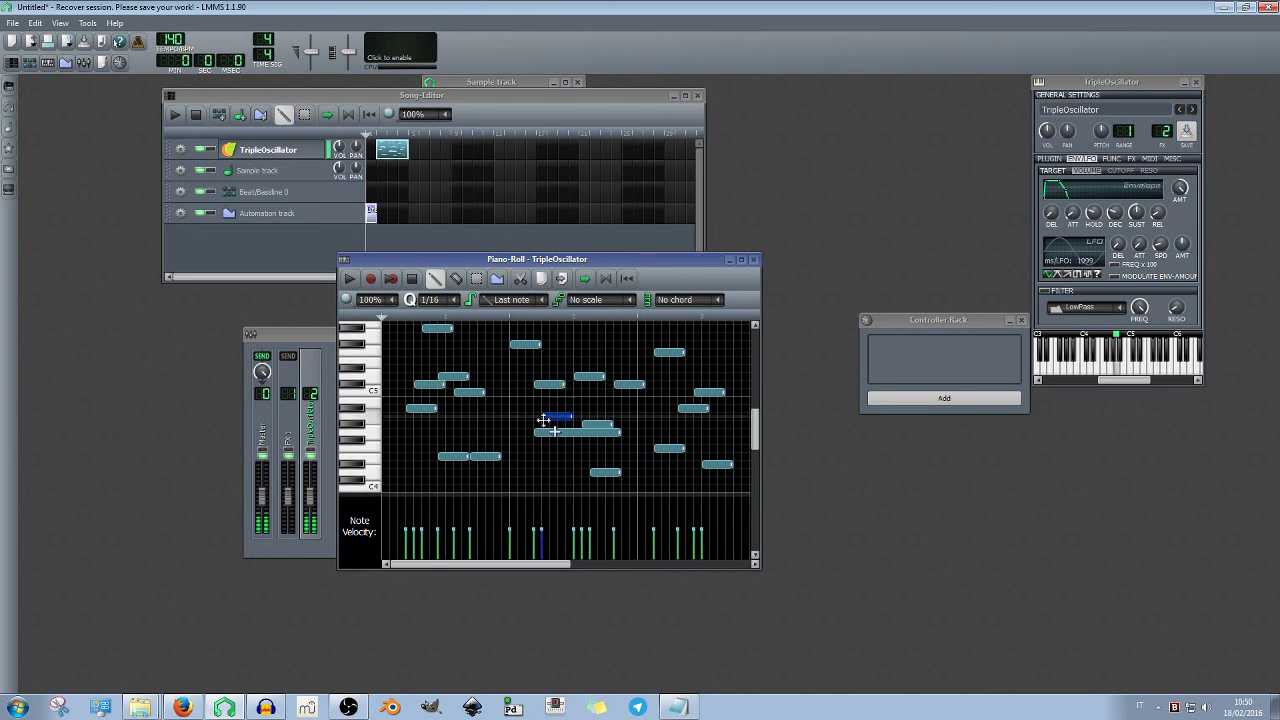
Fill the TripleOscillator pattern with more overlapping notes, including several longer ones, across the visible bars
click(386, 376)
click(514, 392)
click(498, 424)
drag(540, 432, 623, 392)
click(482, 440)
click(465, 386)
drag(465, 386, 465, 393)
click(441, 448)
click(401, 448)
click(561, 400)
click(665, 433)
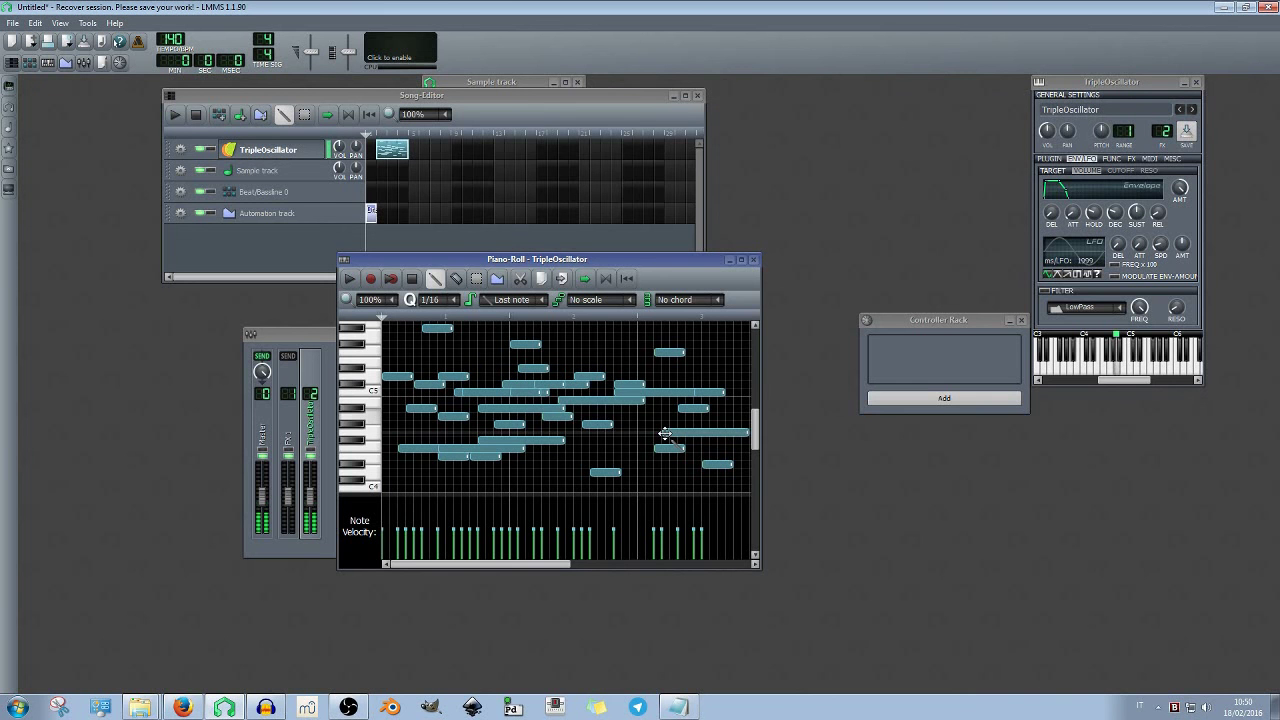
key(u)
key(q)
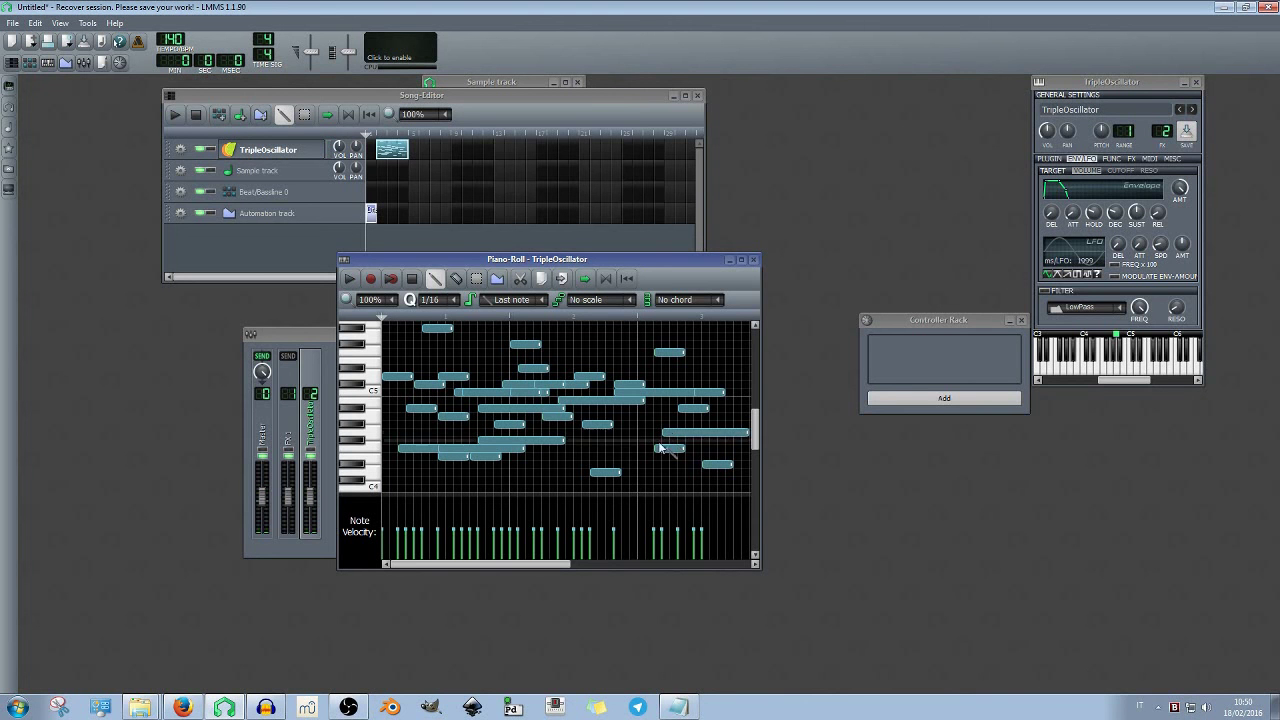
Delete all notes from the pattern and place two long notes, a high one early and a lower one late, raising the second
click(679, 707)
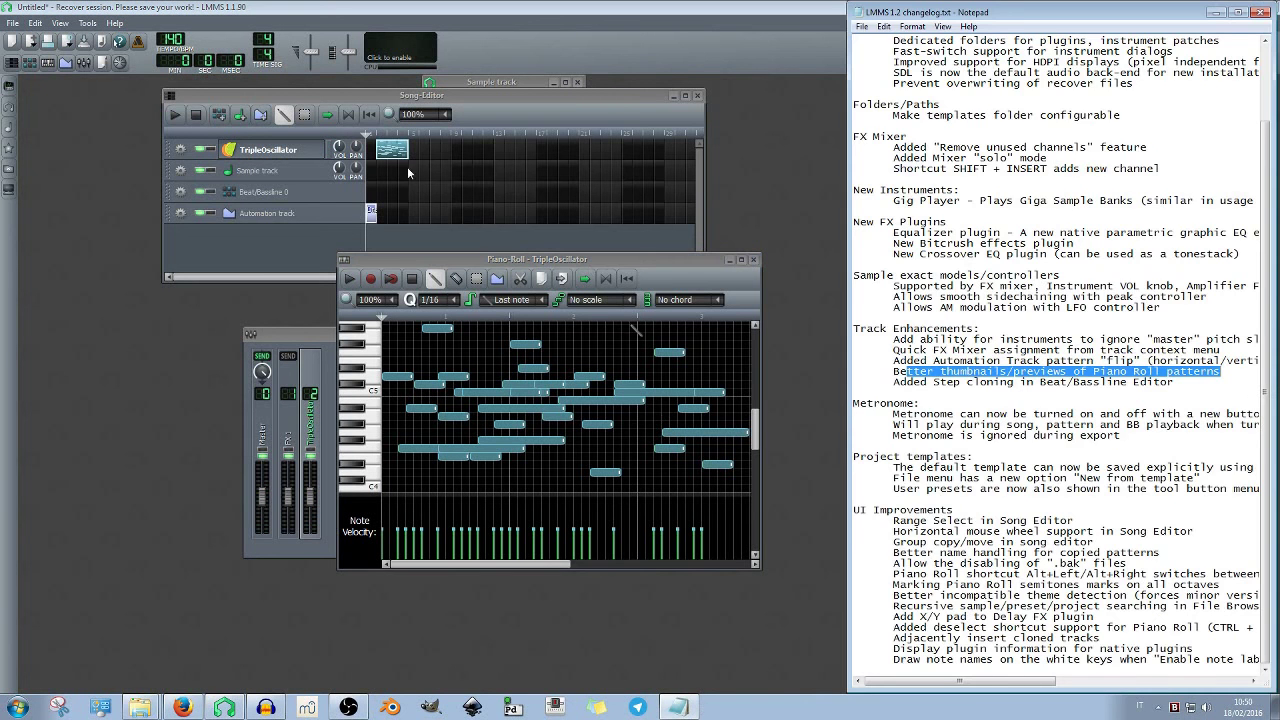
click(631, 263)
key(ctrl+a)
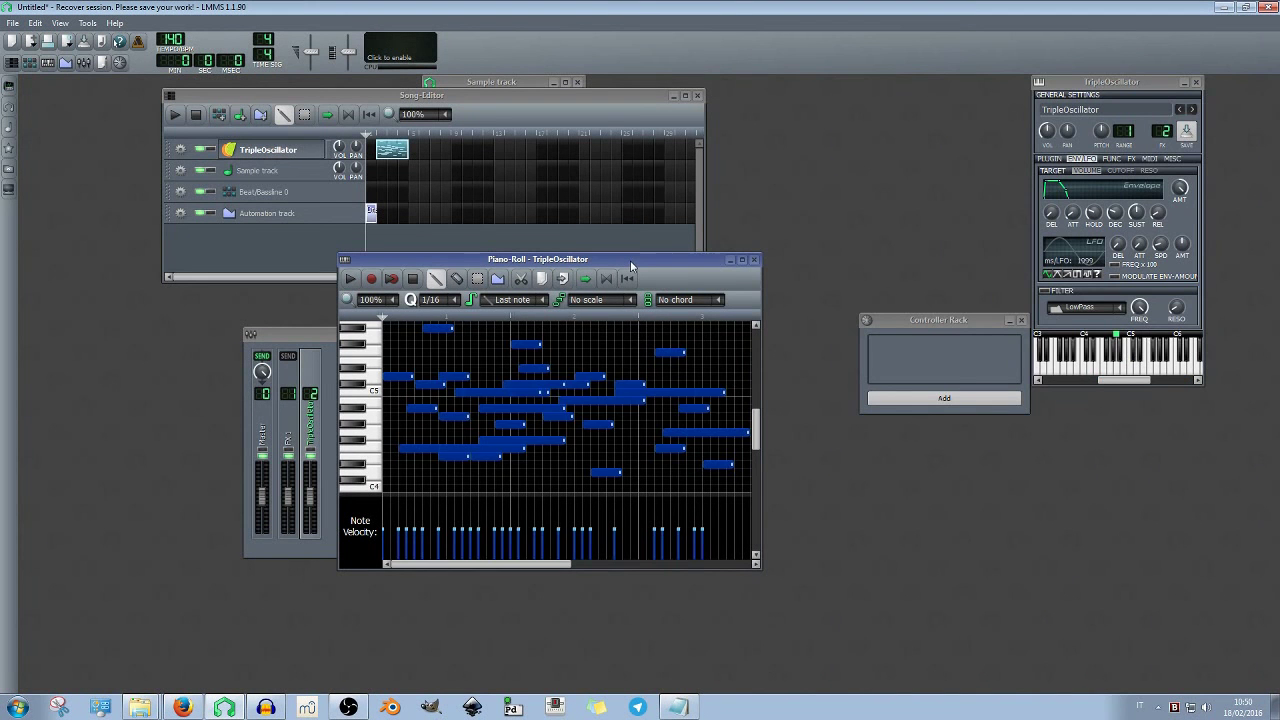
key(Delete)
click(400, 343)
click(634, 465)
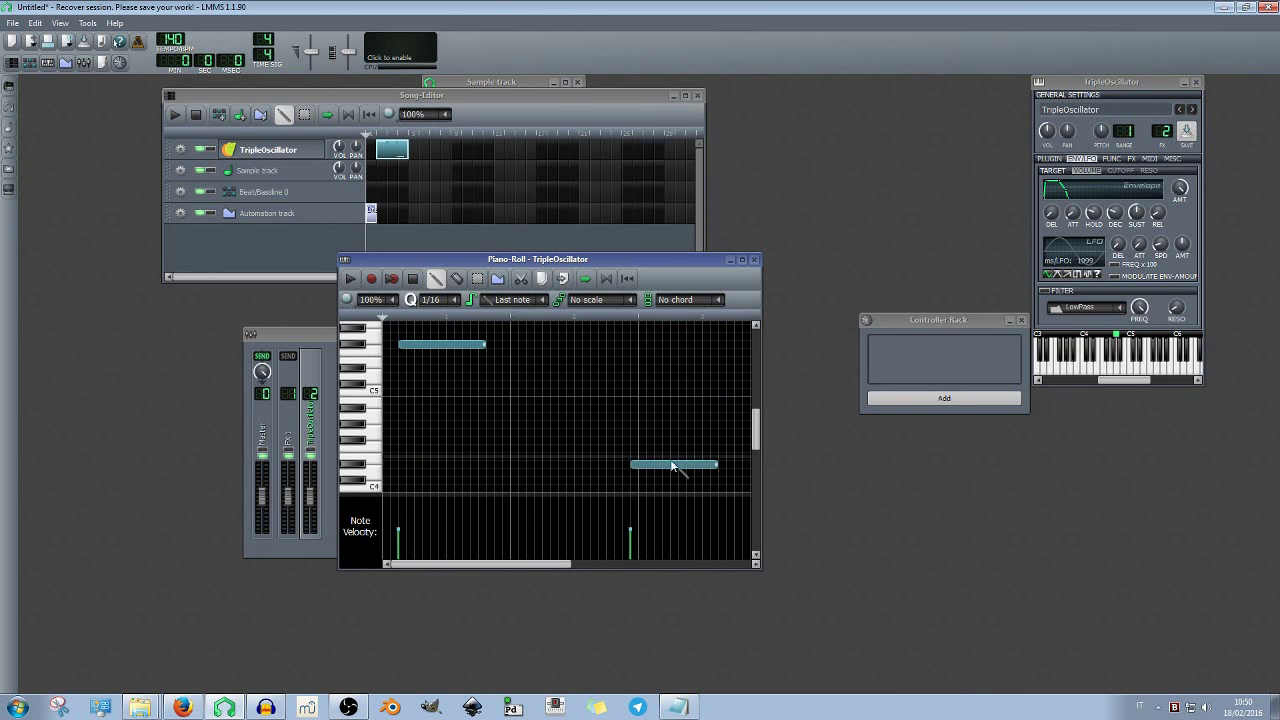
drag(676, 464, 675, 409)
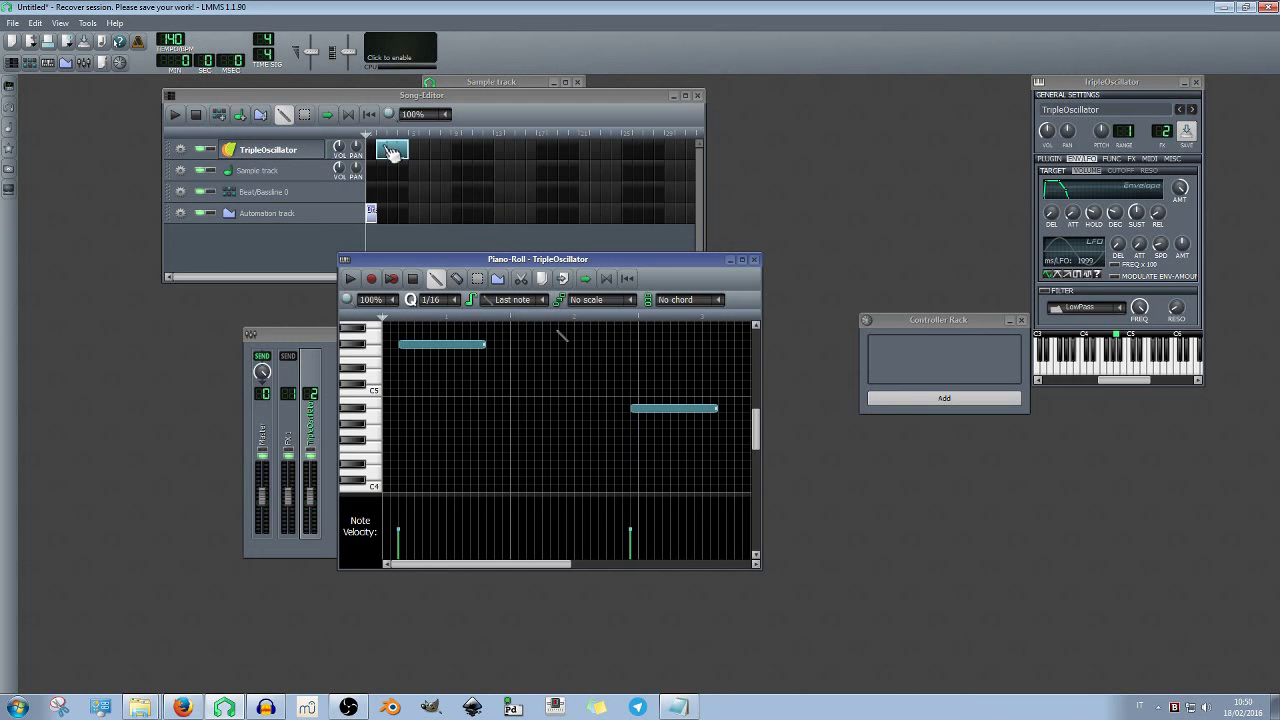
Raise the first long note to a higher pitch in the Piano-Roll
click(452, 345)
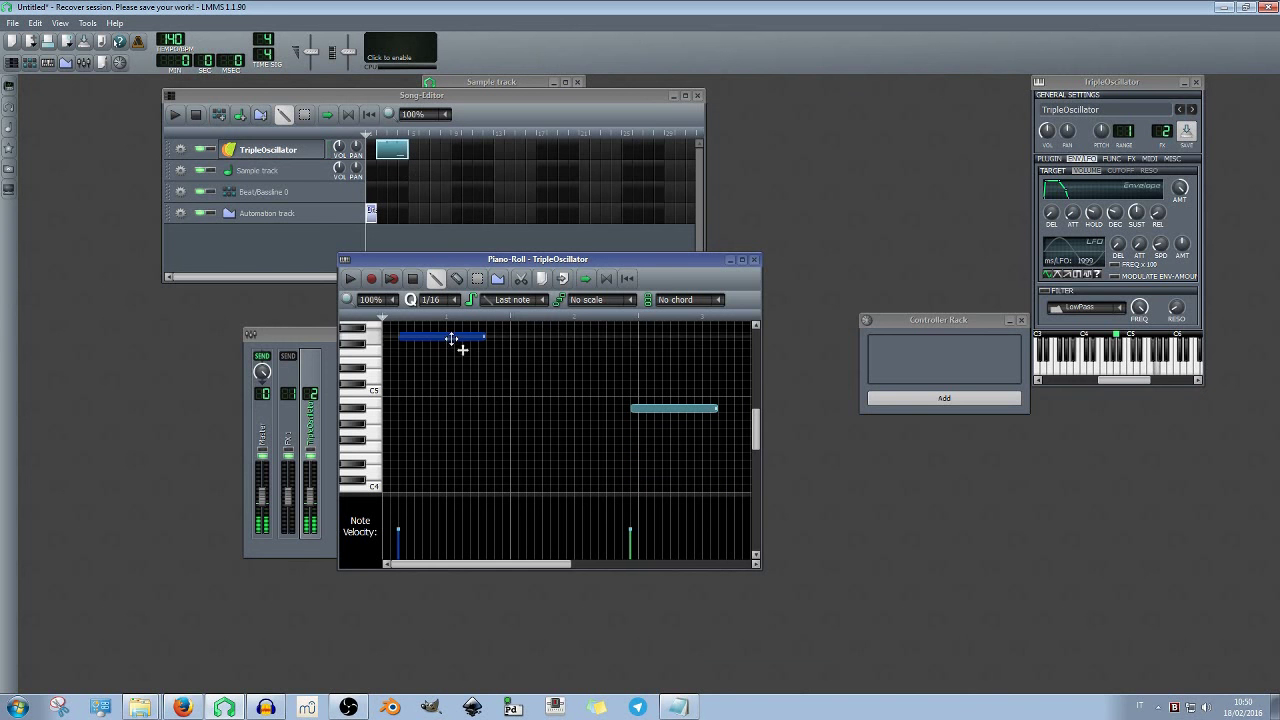
drag(452, 345, 452, 337)
drag(450, 328, 456, 322)
Highlight the changelog entry about step cloning in the Beat/Bassline Editor in Notepad
click(675, 707)
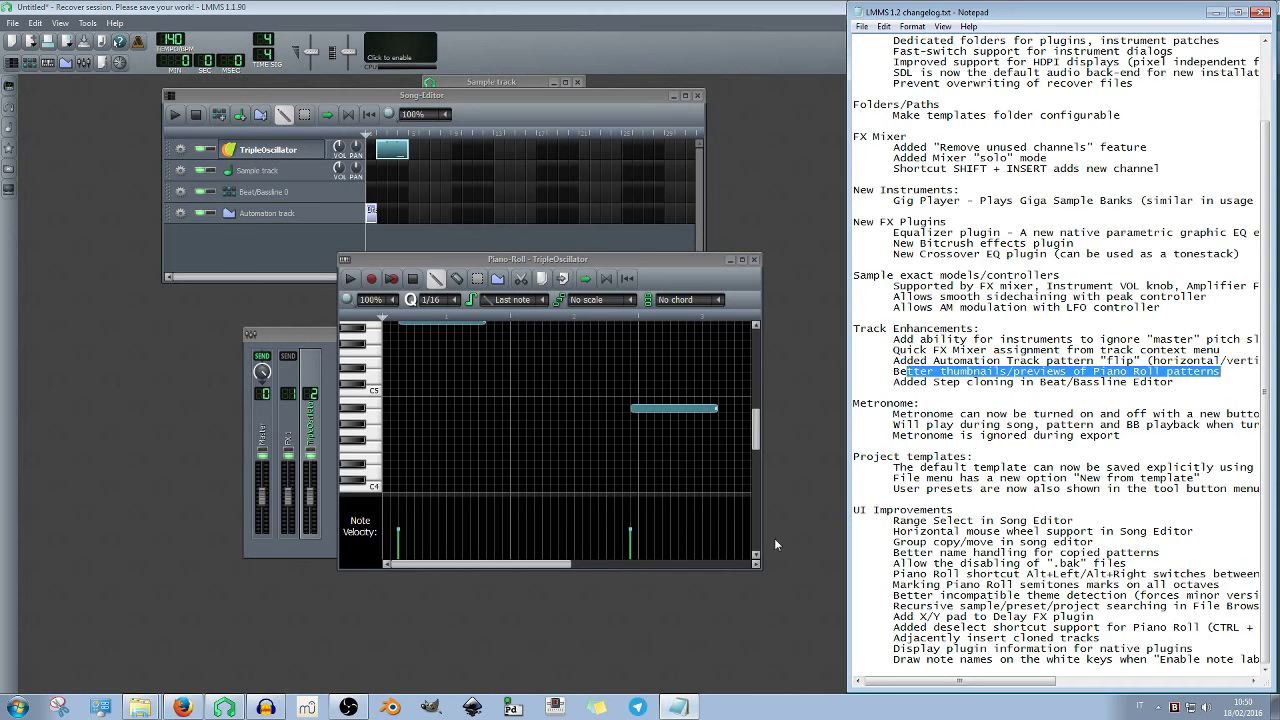
click(968, 381)
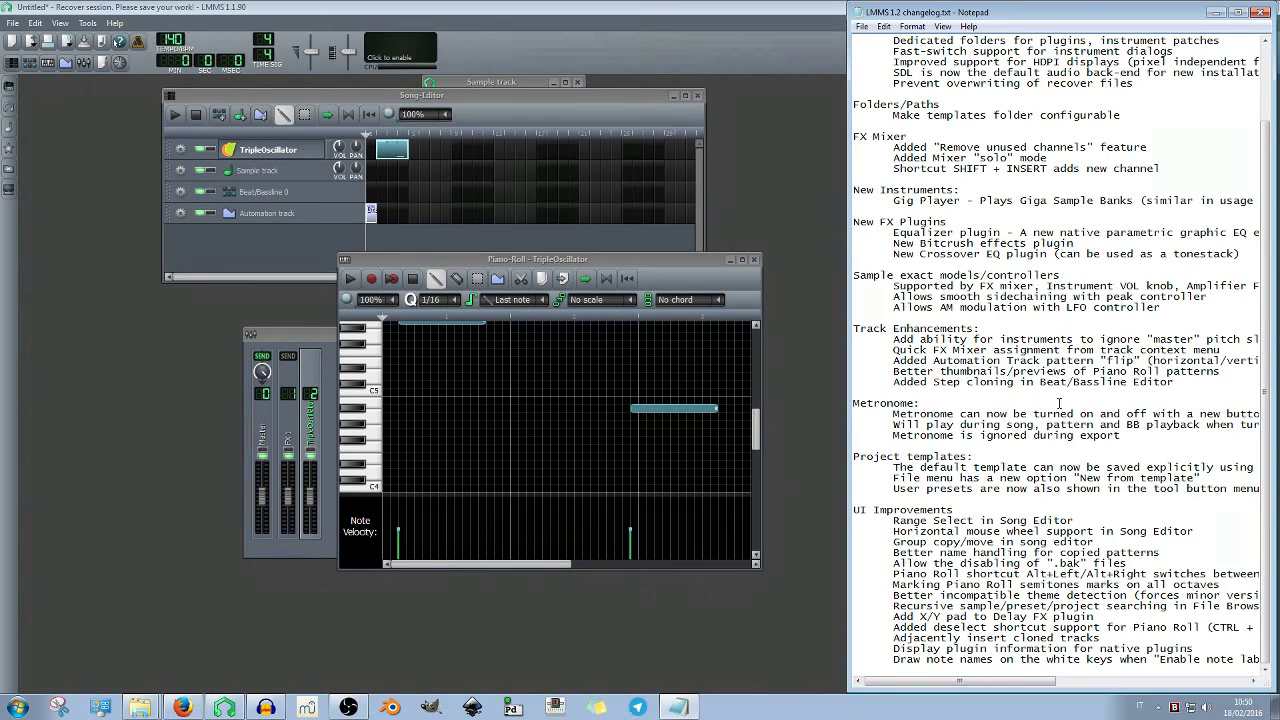
drag(969, 382, 1174, 382)
click(1174, 382)
Open the Beat+Bassline Editor in LMMS and move it into the open area below the Song-Editor
click(97, 120)
click(29, 64)
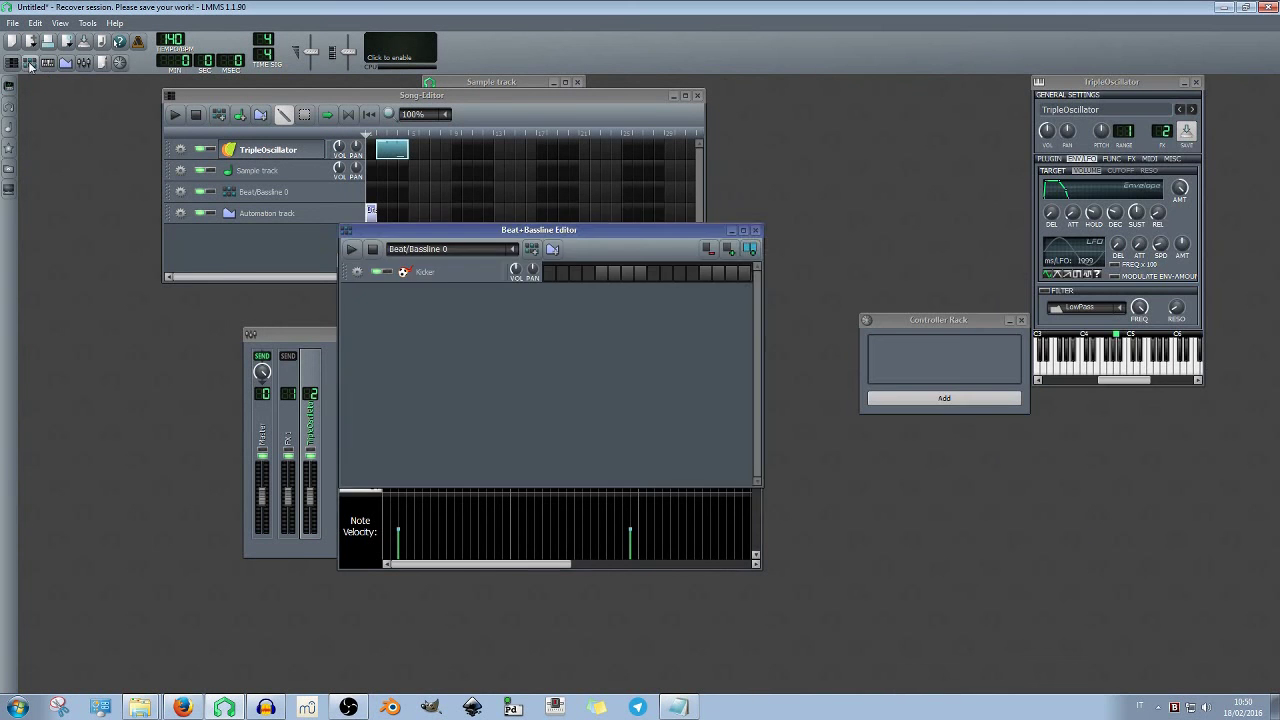
click(348, 707)
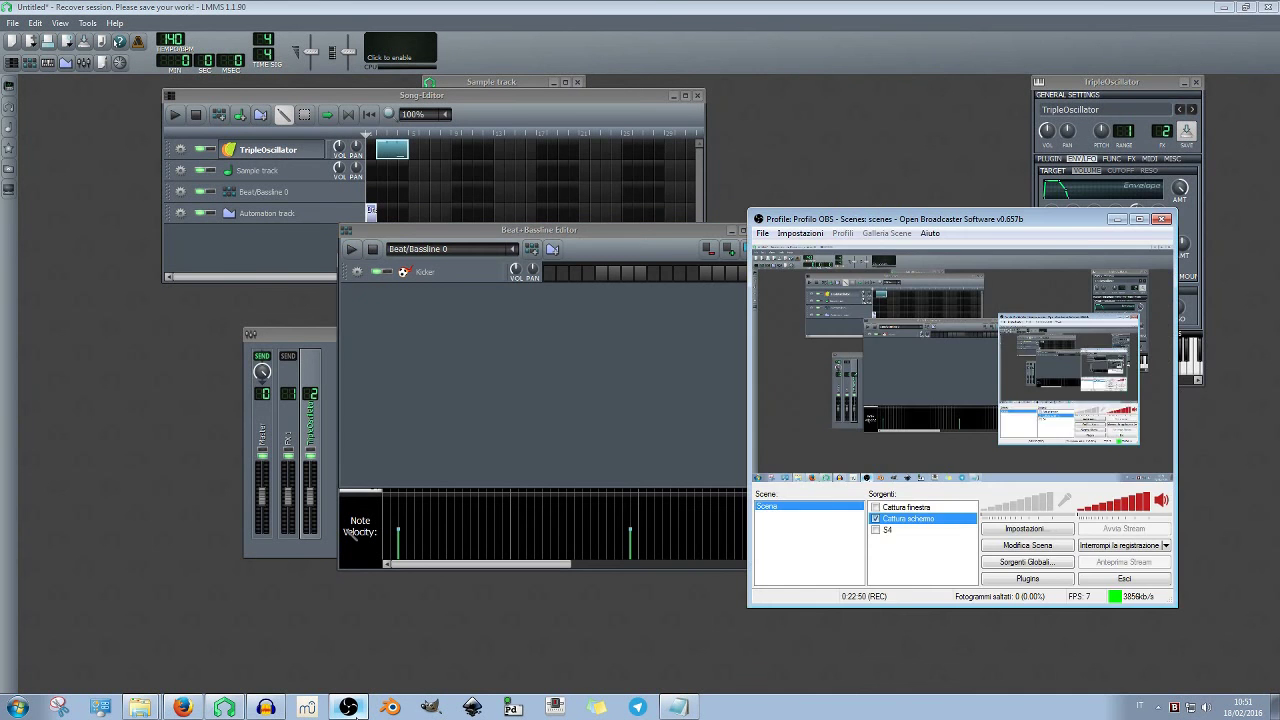
click(348, 707)
drag(560, 238, 784, 248)
click(265, 707)
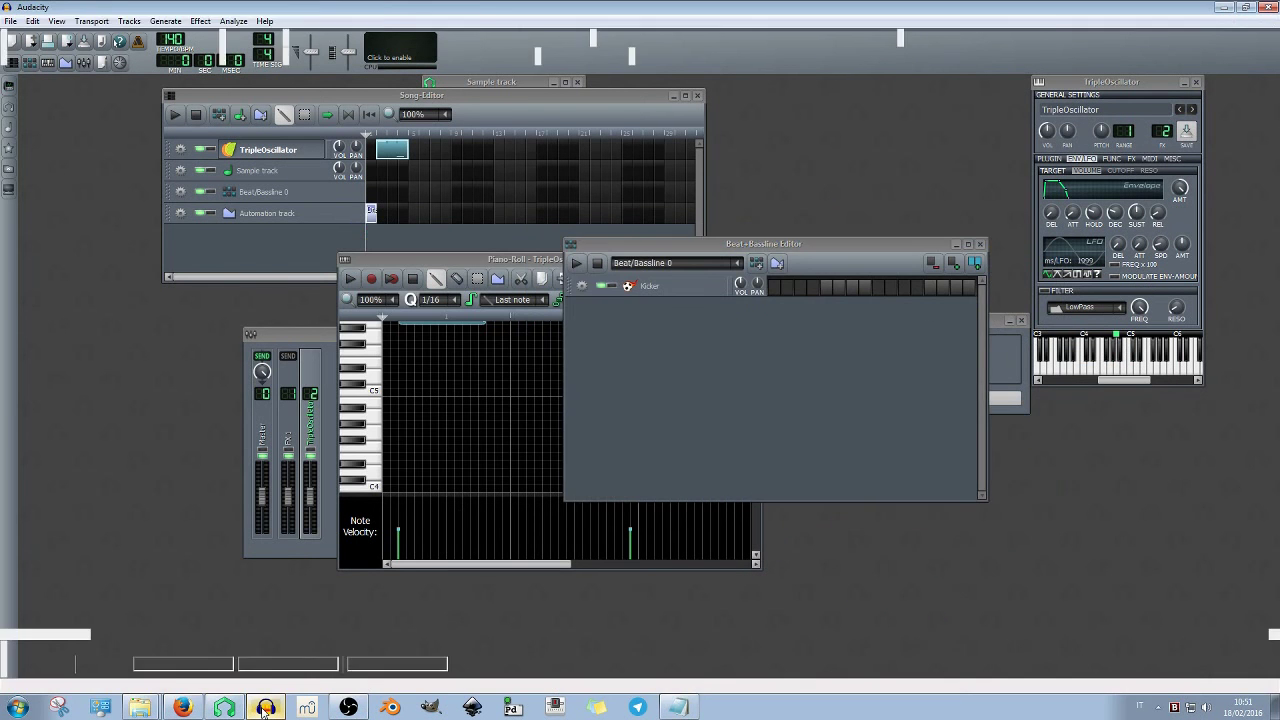
click(265, 707)
drag(760, 244, 785, 269)
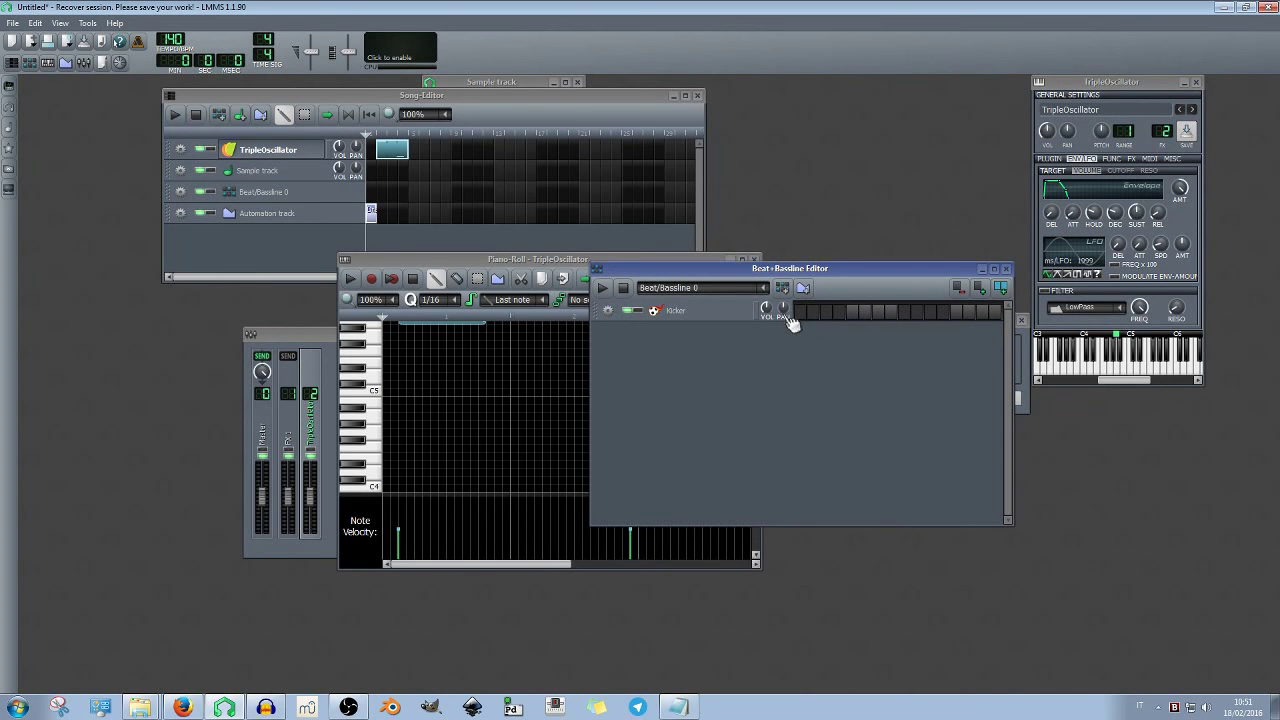
Clone the Kicker track in the Beat+Bassline Editor and open the copy's instrument window
click(610, 312)
click(650, 331)
click(678, 332)
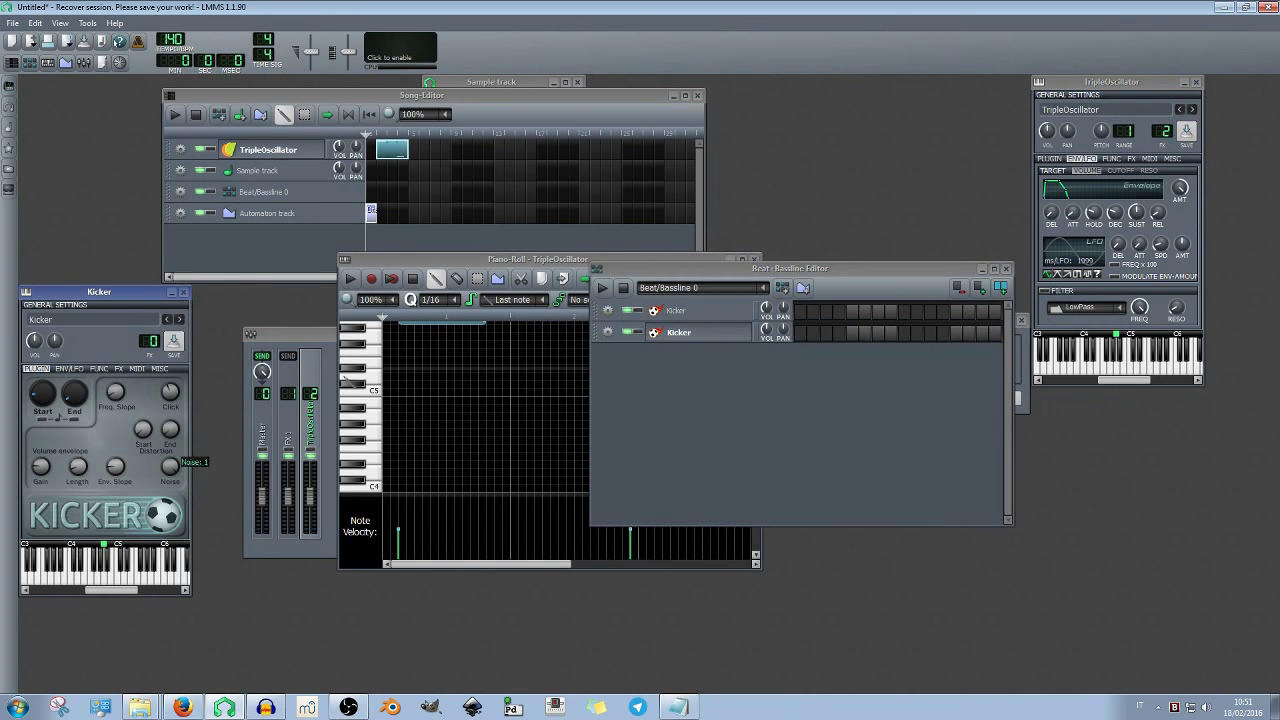
Activate steps 1 and 11 on the first Kicker track and steps 5 and 13 on the second
click(800, 311)
click(852, 333)
click(930, 311)
click(957, 333)
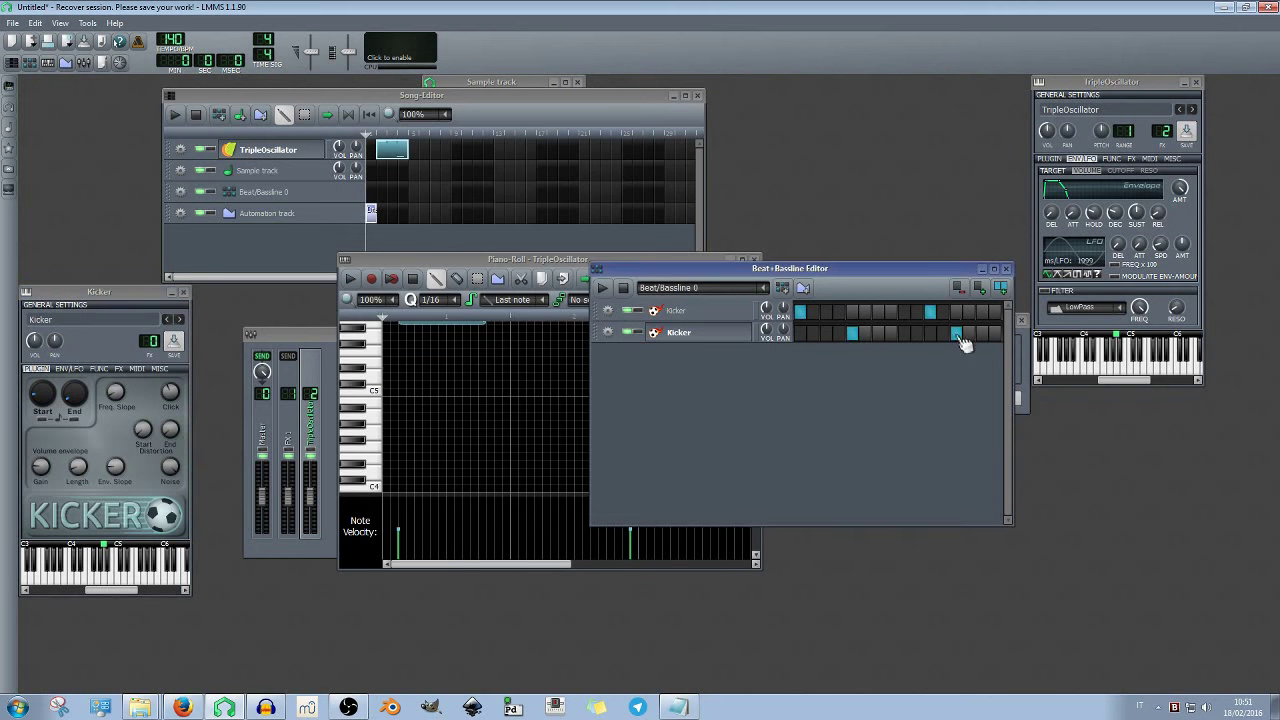
Play the beat, close the Kicker instrument window, and raise the tempo to 180 BPM
click(602, 288)
click(184, 292)
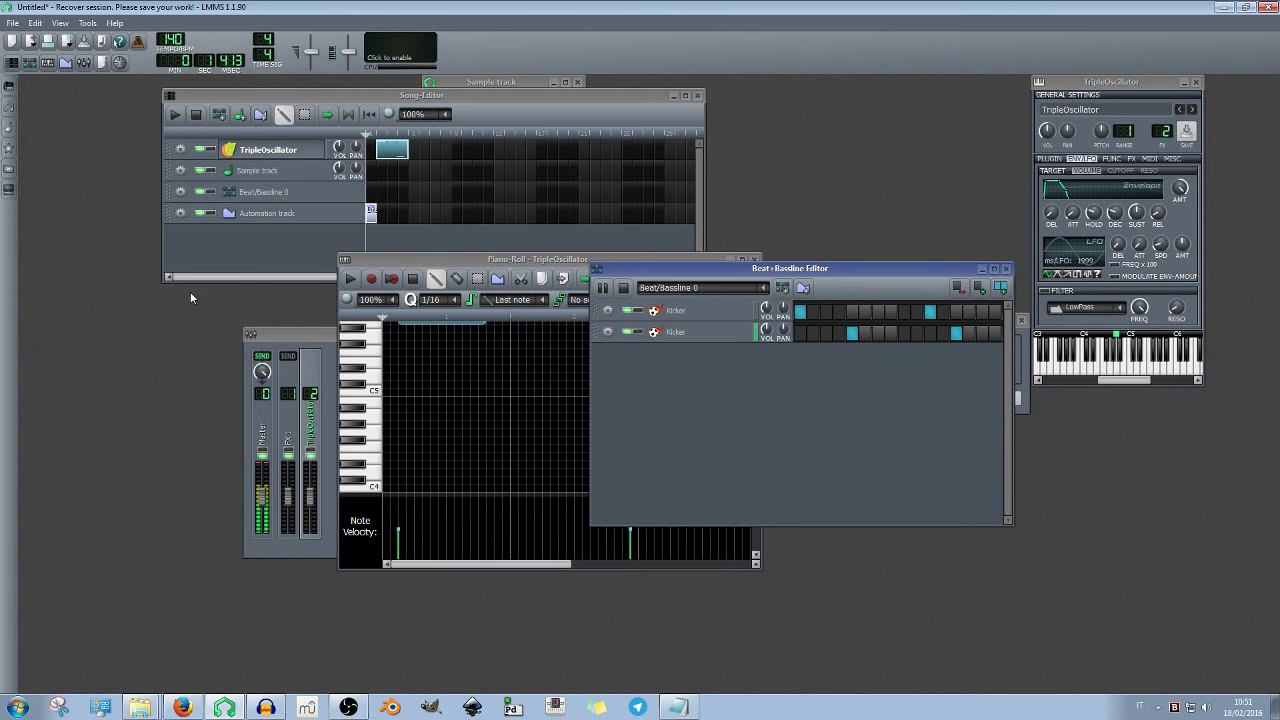
drag(181, 40, 181, 4)
Open the first Kicker track's instrument window, try its Start and End knobs during playback, and stop the beat
click(676, 311)
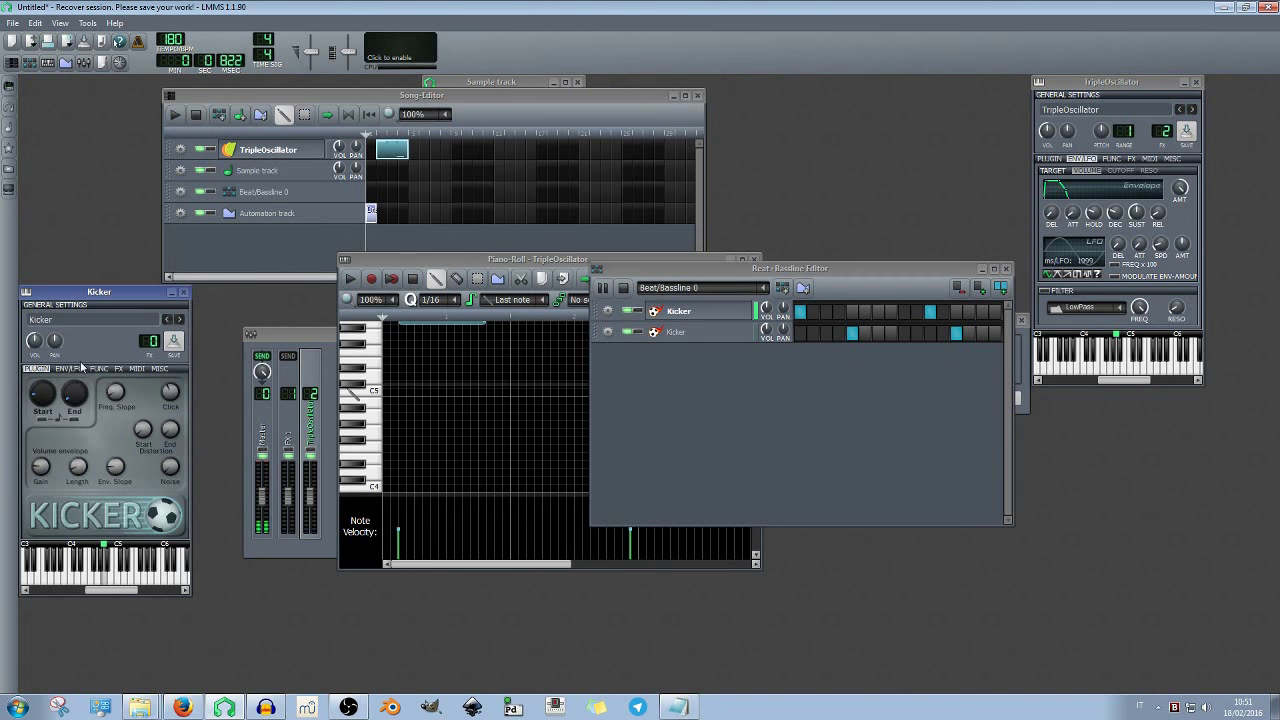
drag(42, 394, 115, 396)
click(81, 403)
click(82, 399)
click(622, 287)
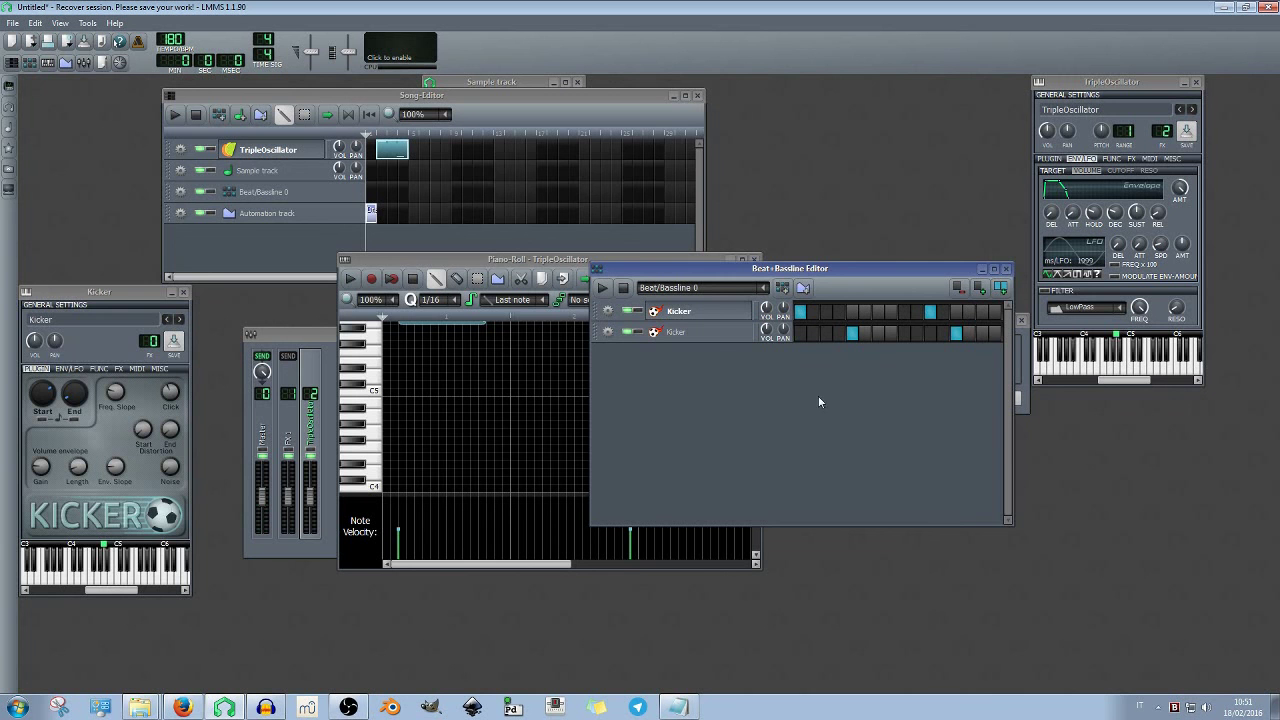
Close the Kicker instrument window and clone the steps of Beat/Bassline 0
click(718, 312)
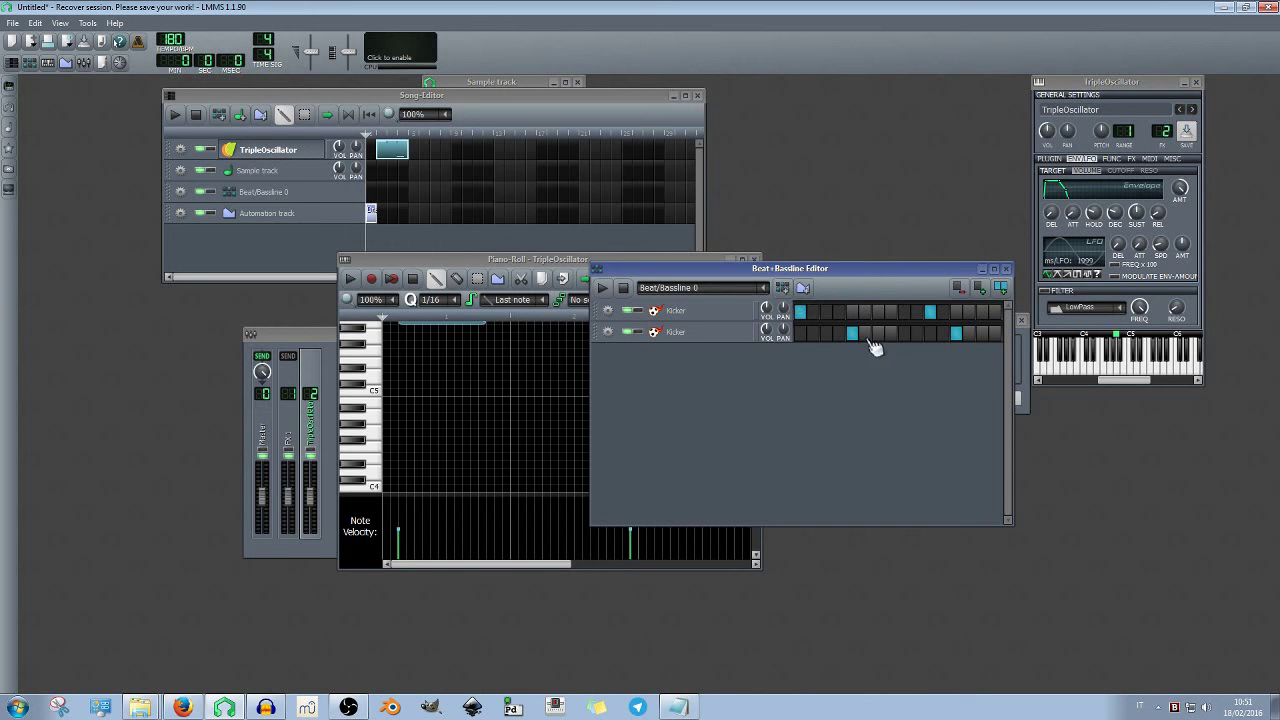
click(1001, 289)
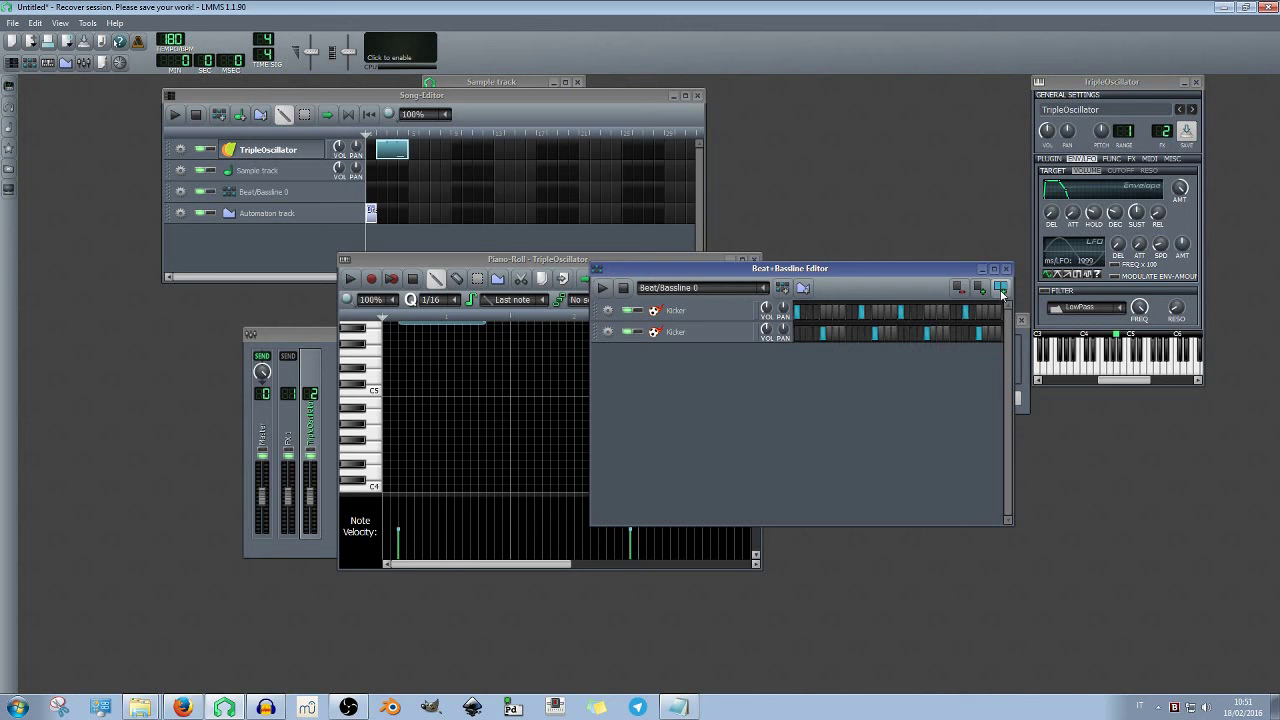
Play and stop the cloned beat, and try adding steps to Beat/Bassline 0 and removing them
click(602, 288)
click(623, 288)
click(977, 292)
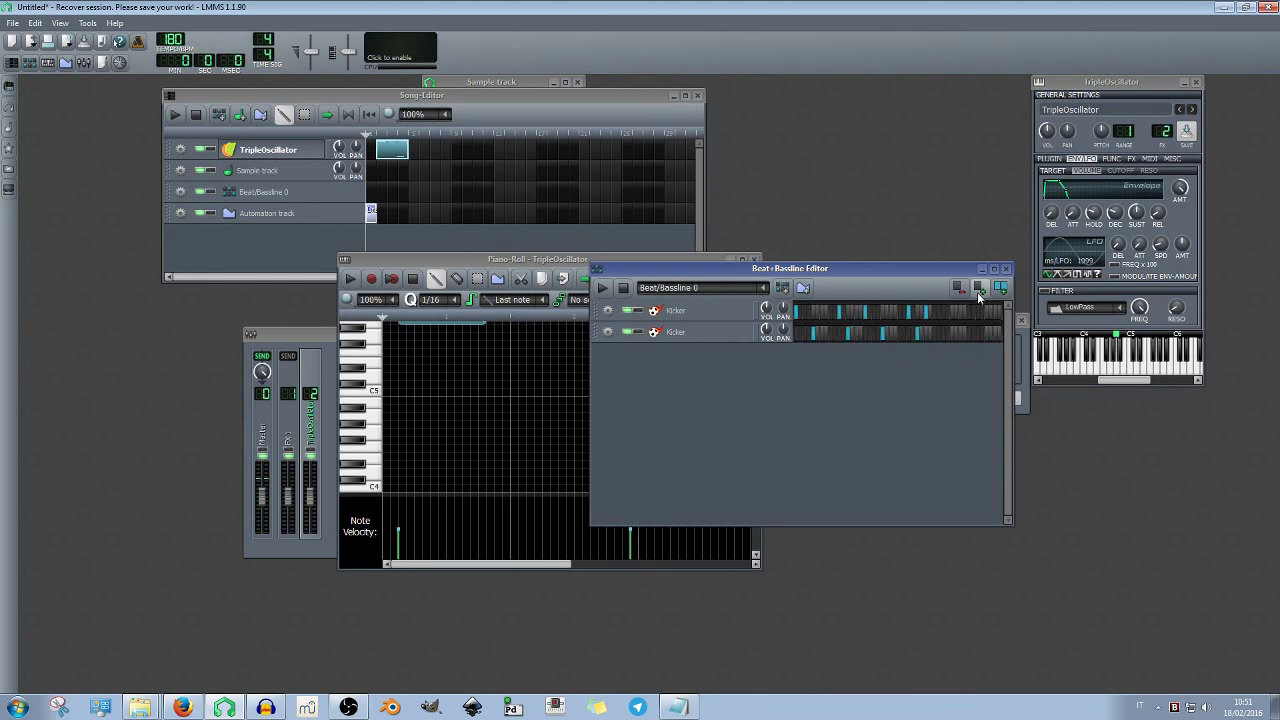
click(958, 287)
Clone the steps of Beat/Bassline 0 once more and reposition the Beat+Bassline Editor so the Piano-Roll's playback controls are accessible
click(1002, 288)
drag(804, 274, 802, 268)
click(881, 284)
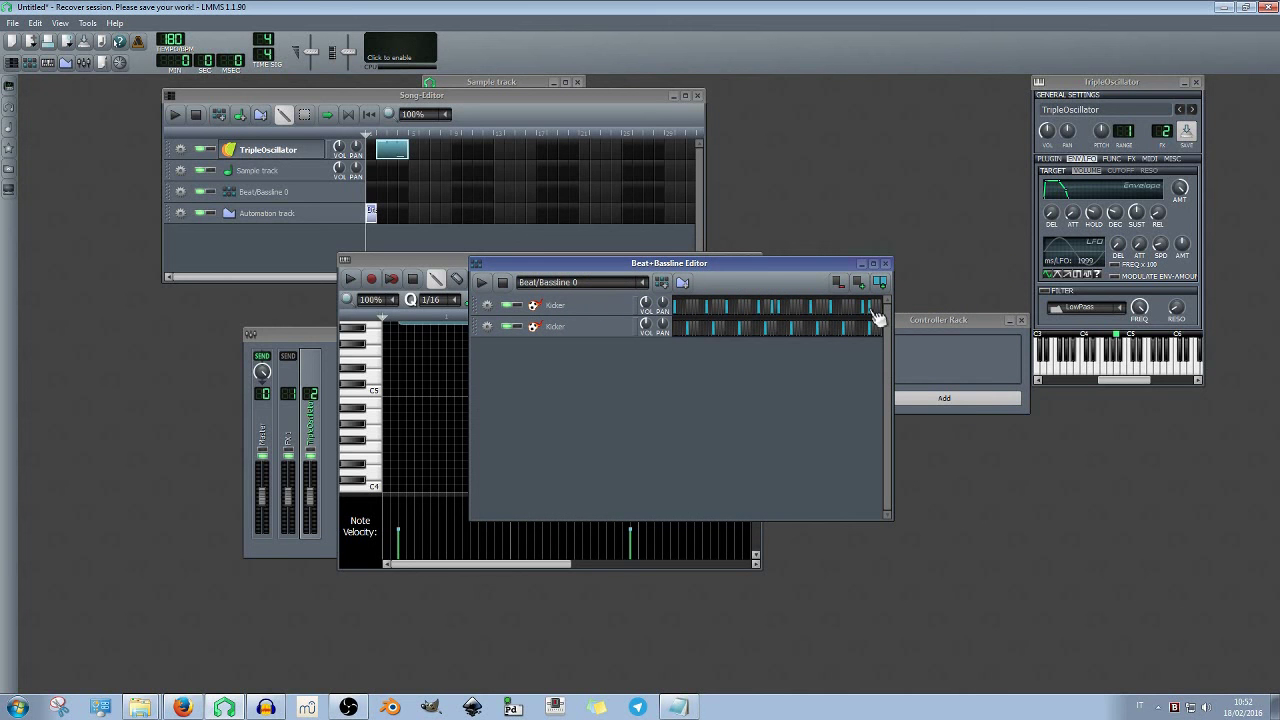
Play the extended Beat/Bassline 0 beat, close the Piano-Roll window, and stop playback
click(350, 279)
click(412, 279)
click(481, 282)
click(465, 261)
click(753, 259)
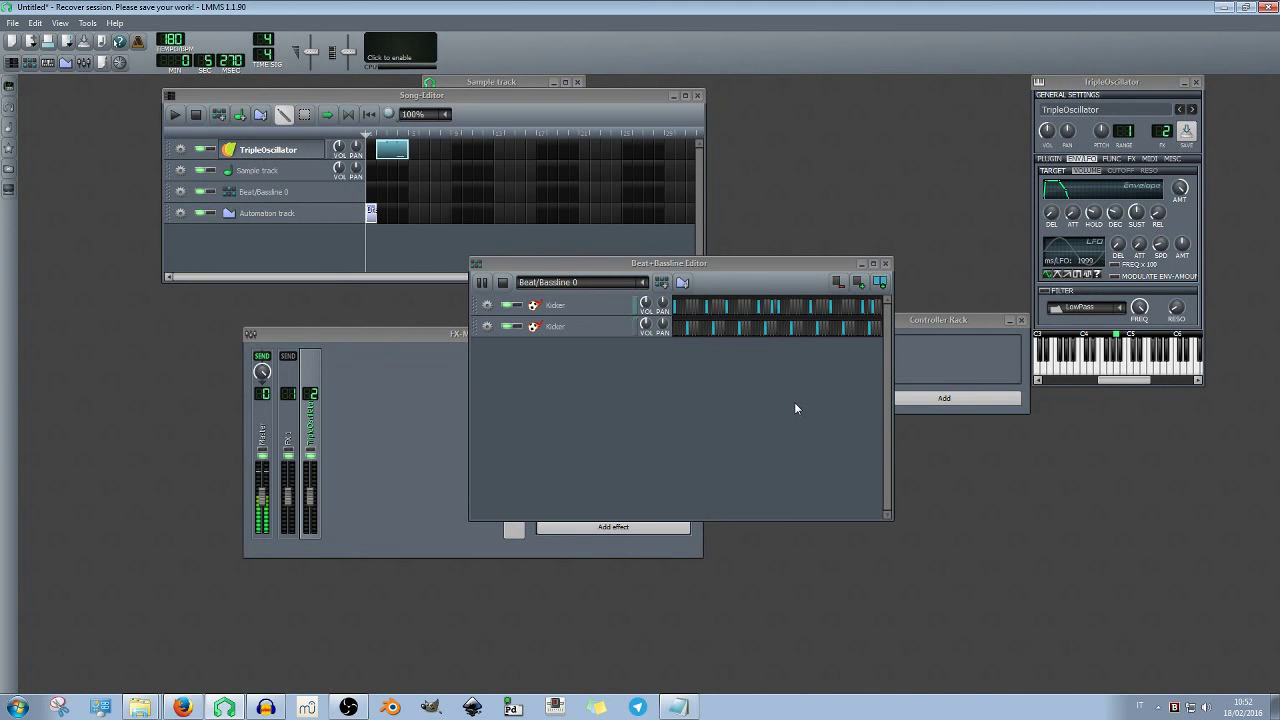
click(502, 282)
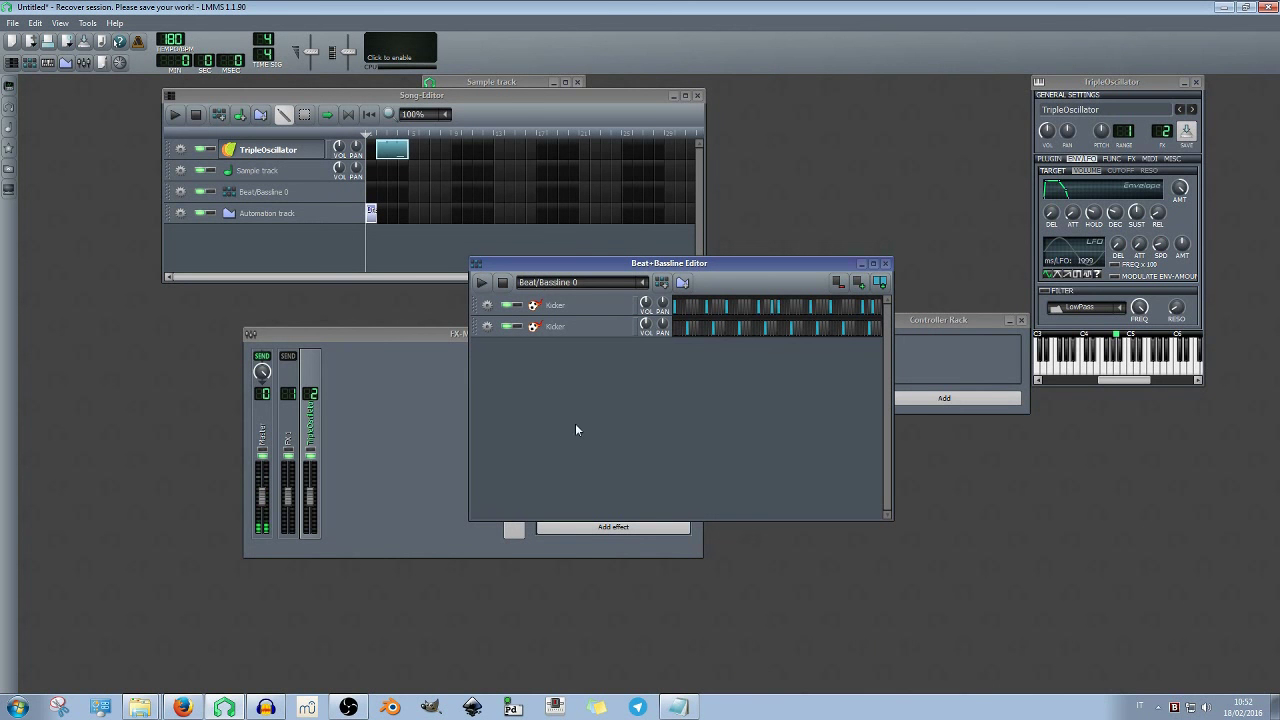
Bring up the changelog in Notepad and highlight the Metronome entry about turning it on and off
click(697, 710)
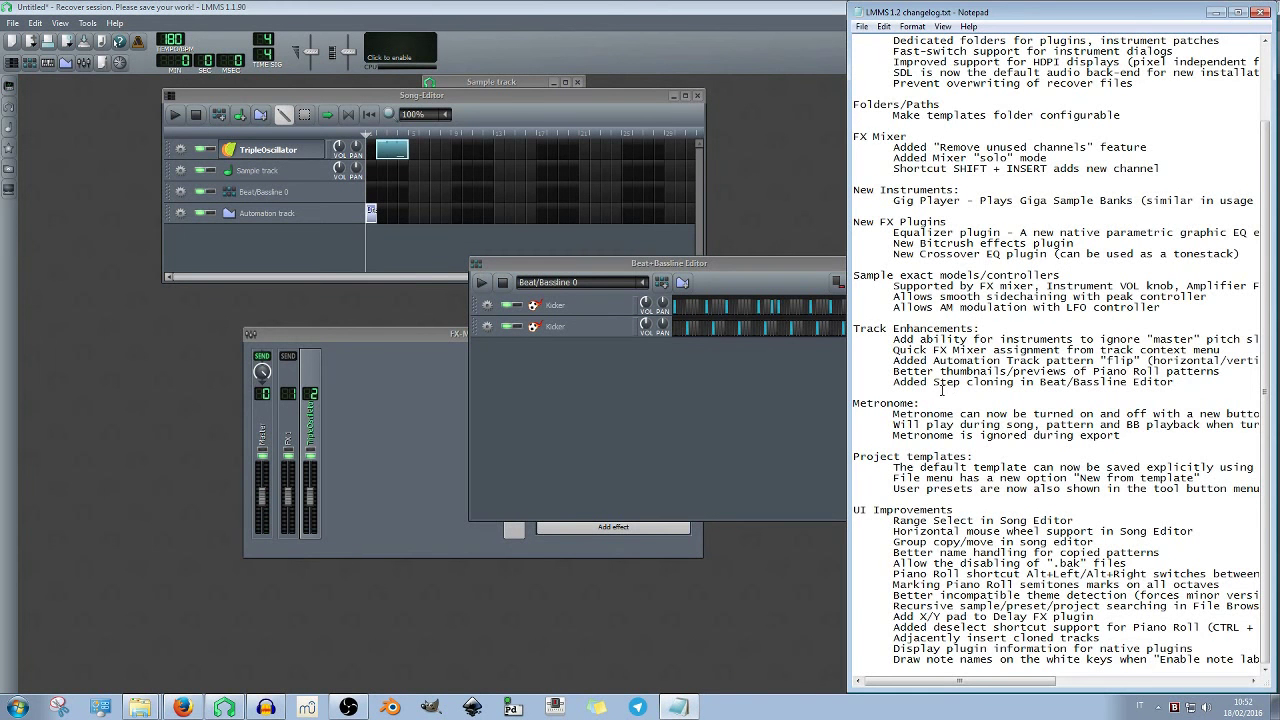
drag(889, 413, 1027, 414)
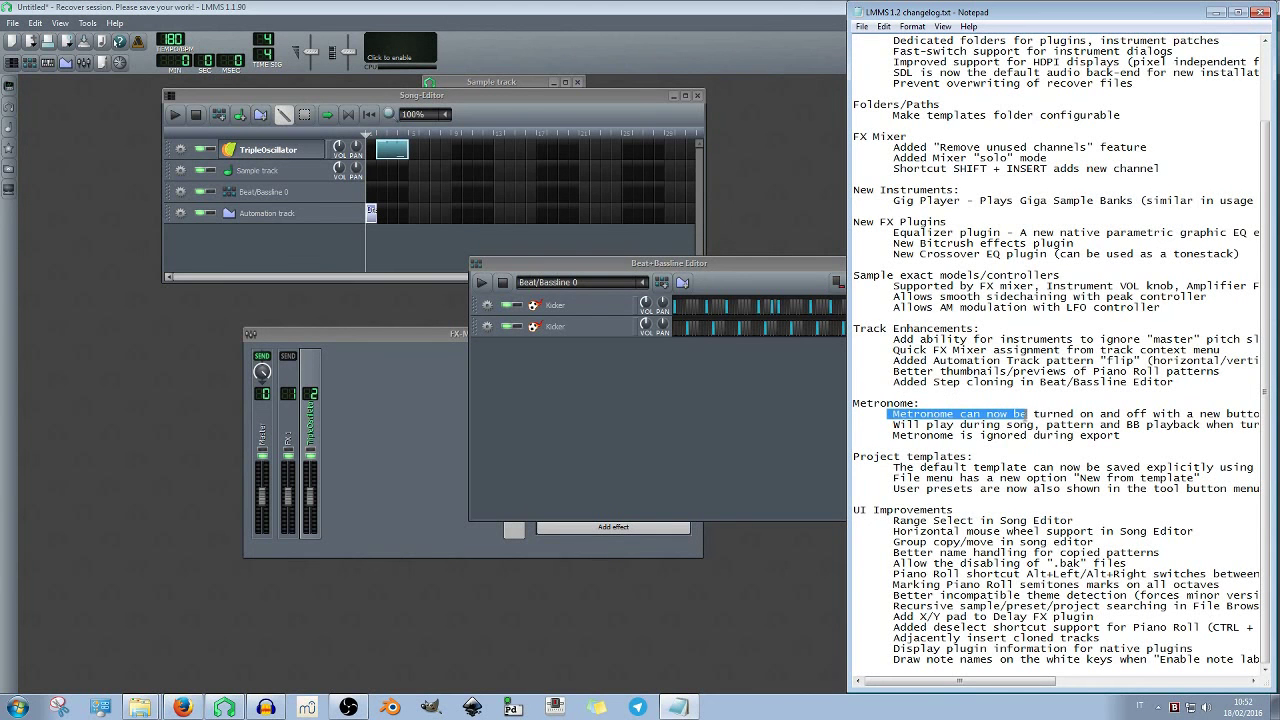
drag(1029, 682, 958, 683)
Turn on the metronome in LMMS, play the song, and stop it
click(137, 42)
click(178, 118)
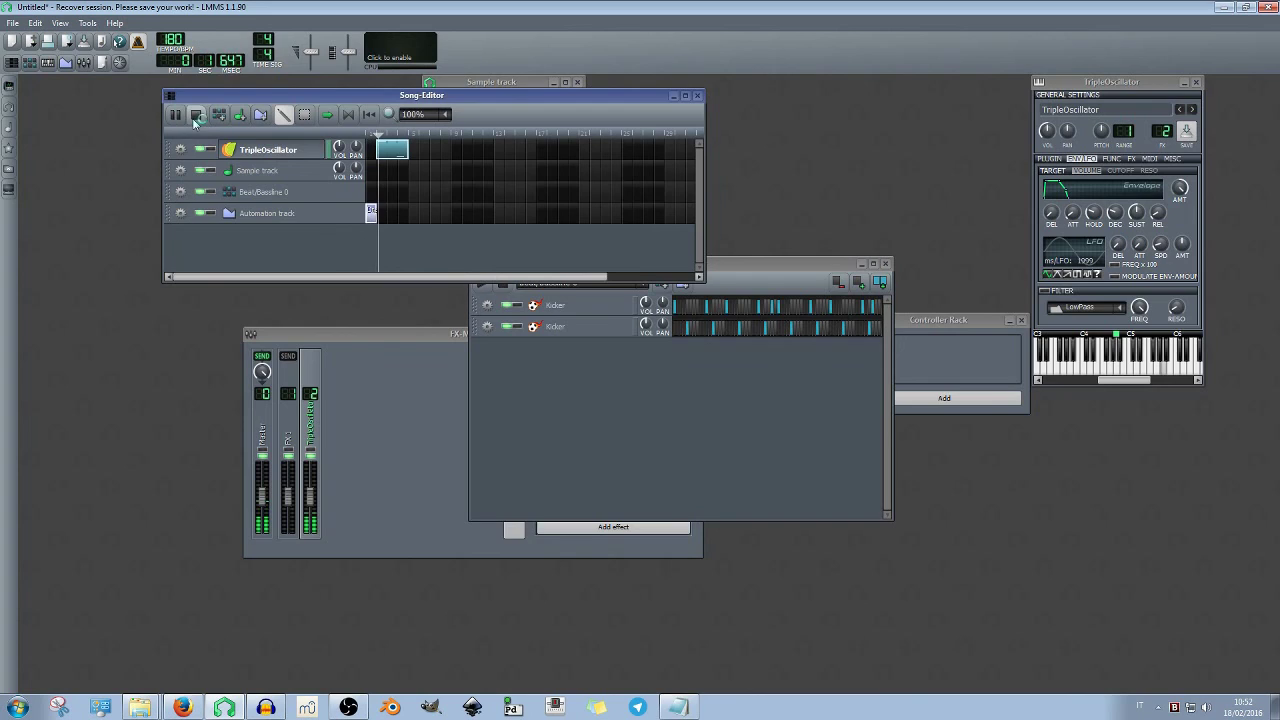
click(194, 117)
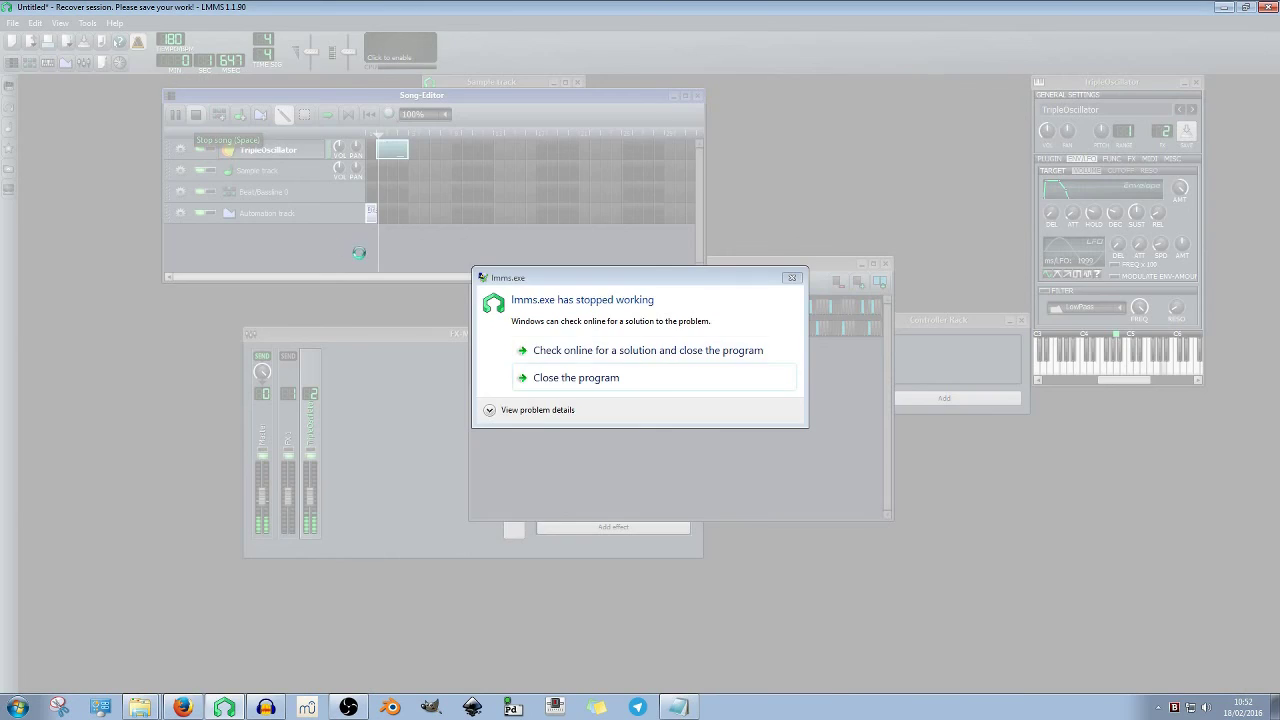
Close the crashed program, relaunch LMMS, and discard the recovery file to start a default session
click(578, 375)
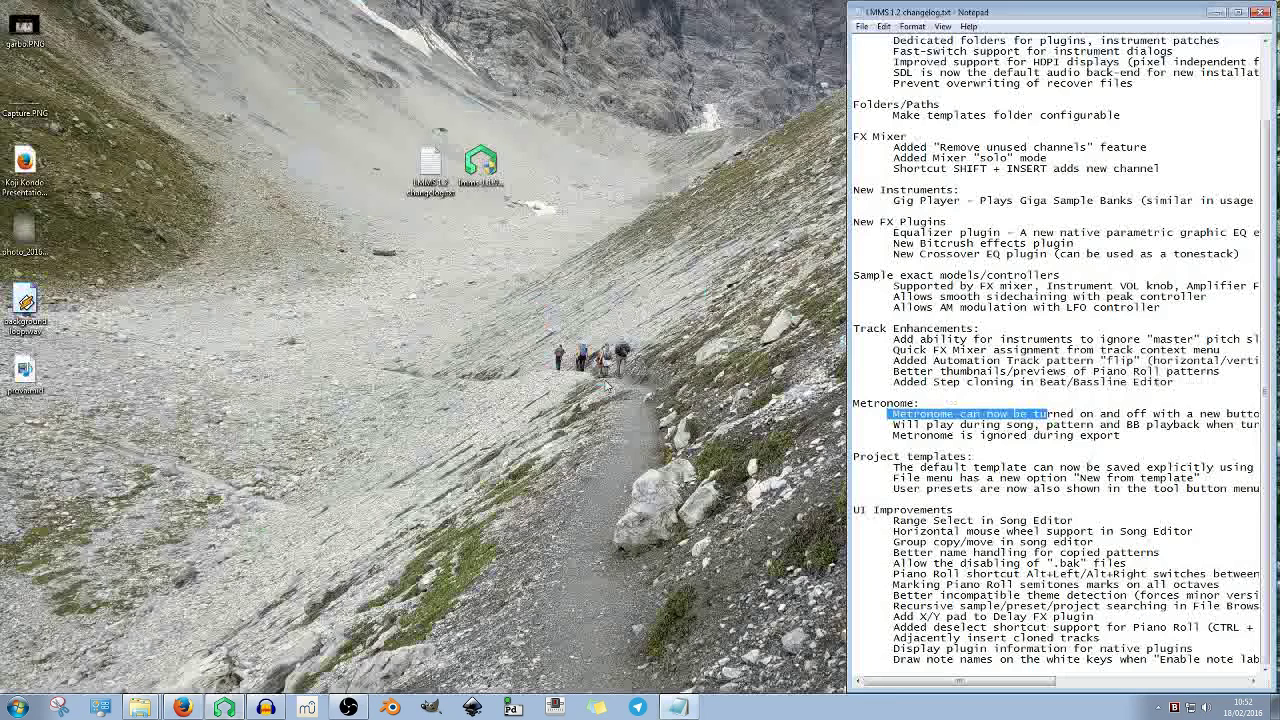
click(225, 707)
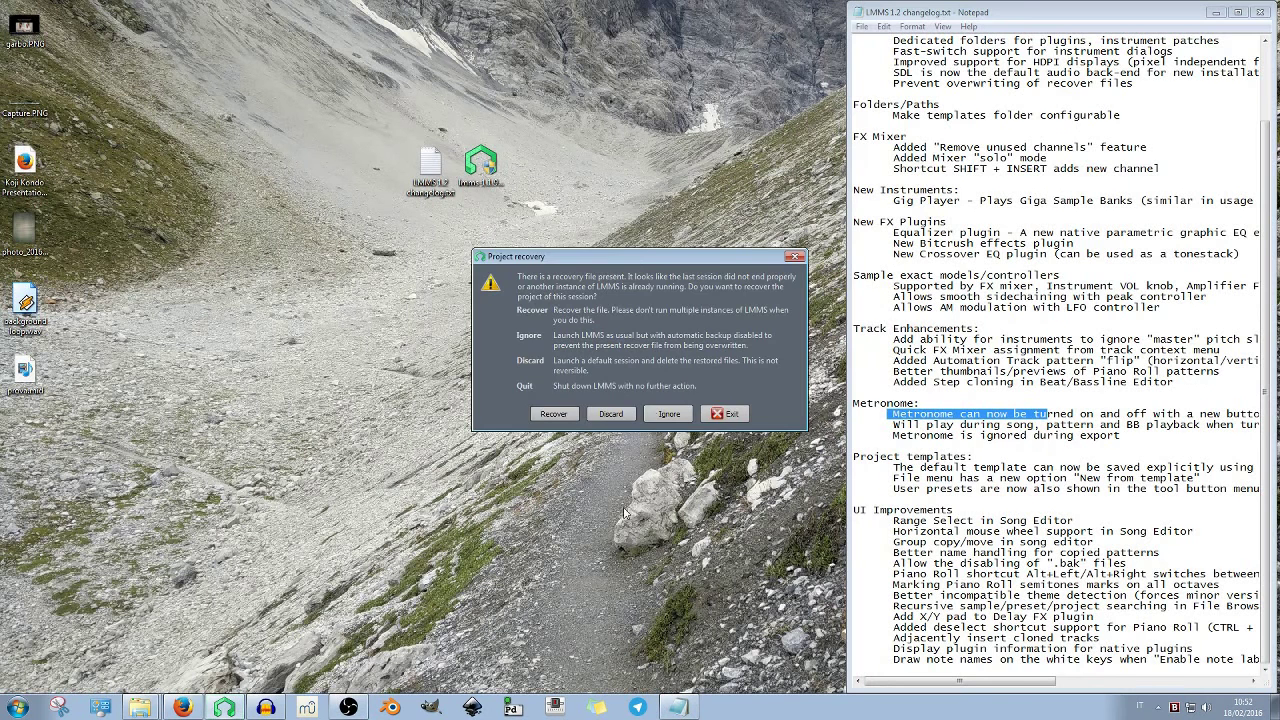
click(611, 413)
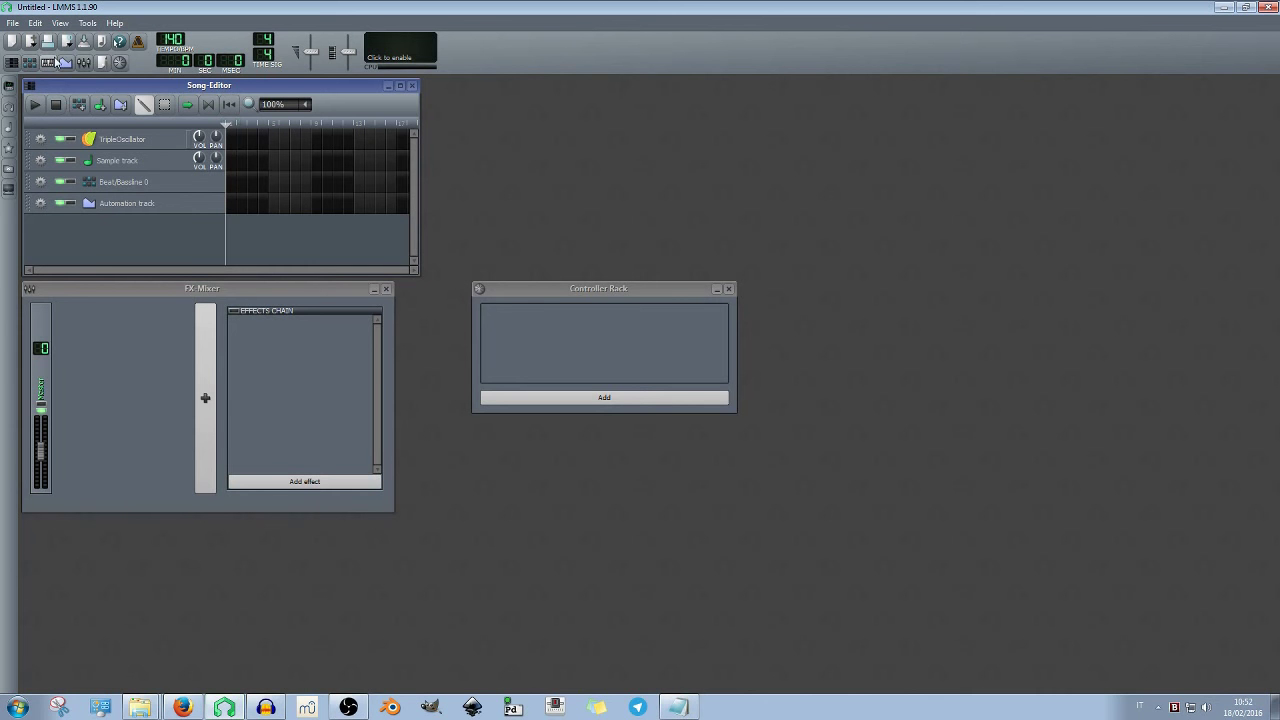
Play the empty song with the metronome on and lower the tempo to 41 BPM
click(34, 104)
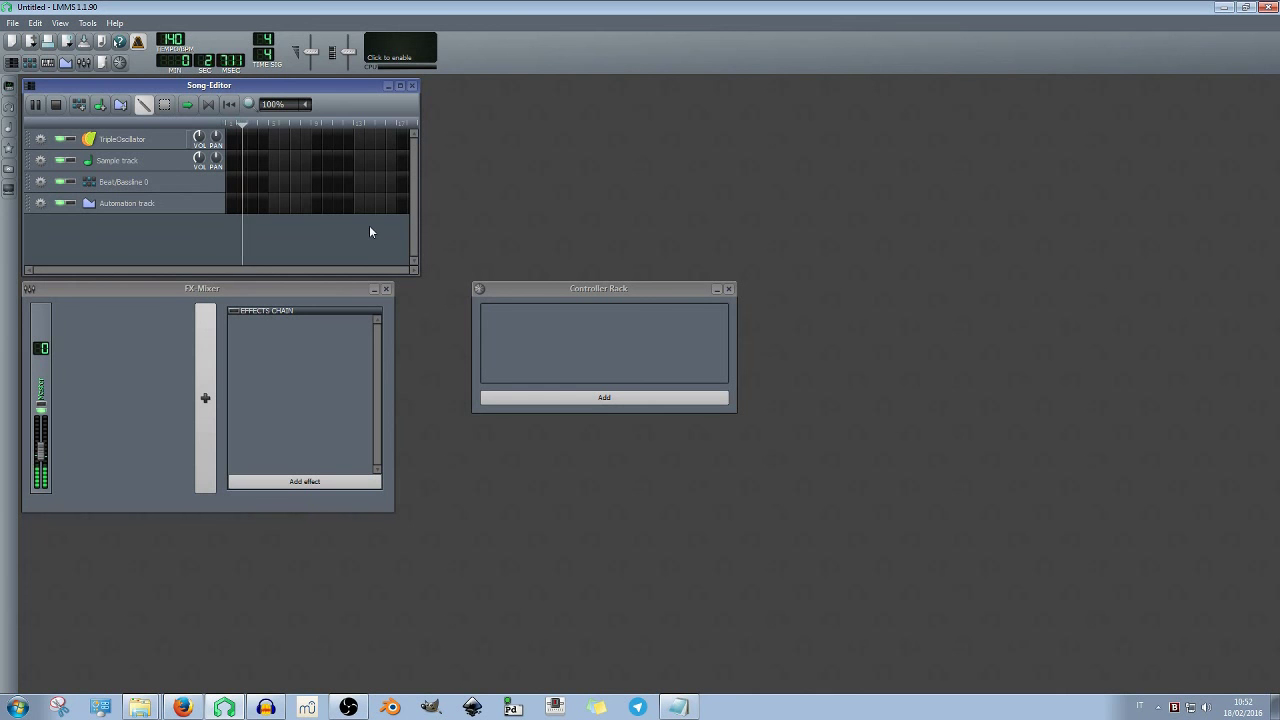
drag(190, 48, 190, 75)
drag(190, 145, 190, 160)
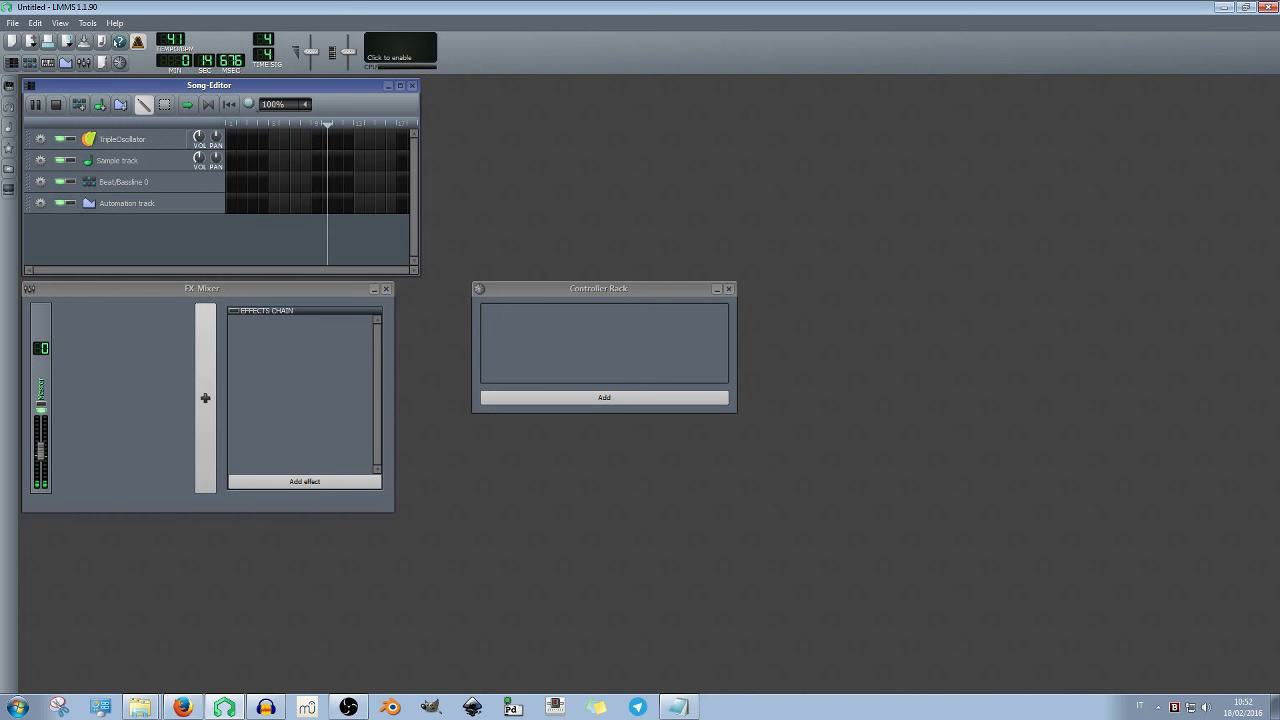
Place Beat/Bassline 0 blocks and a one-note TripleOscillator pattern just ahead of the playhead, and close the Piano-Roll
click(359, 180)
click(379, 179)
click(389, 179)
click(358, 140)
double_click(358, 140)
click(80, 243)
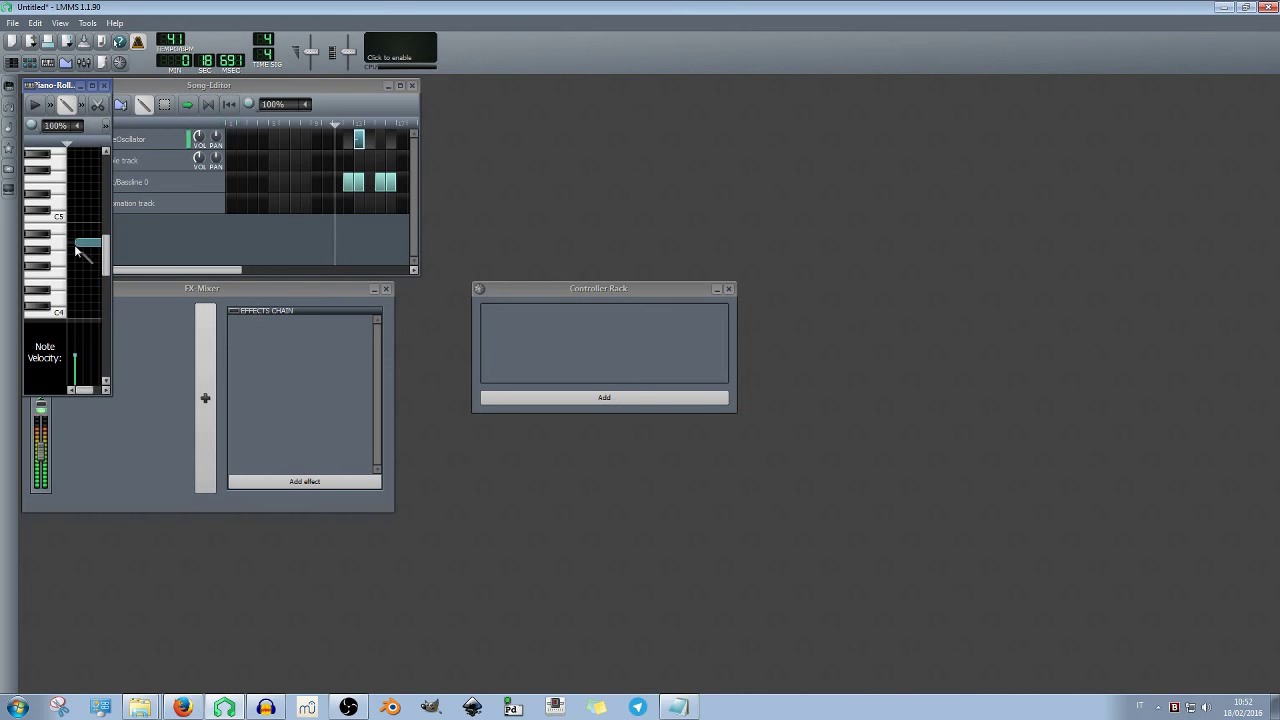
click(104, 85)
Raise the tempo to 94 BPM and activate steps 4 and 13 on the Kicker track of Beat/Bassline 0
drag(172, 38, 172, 38)
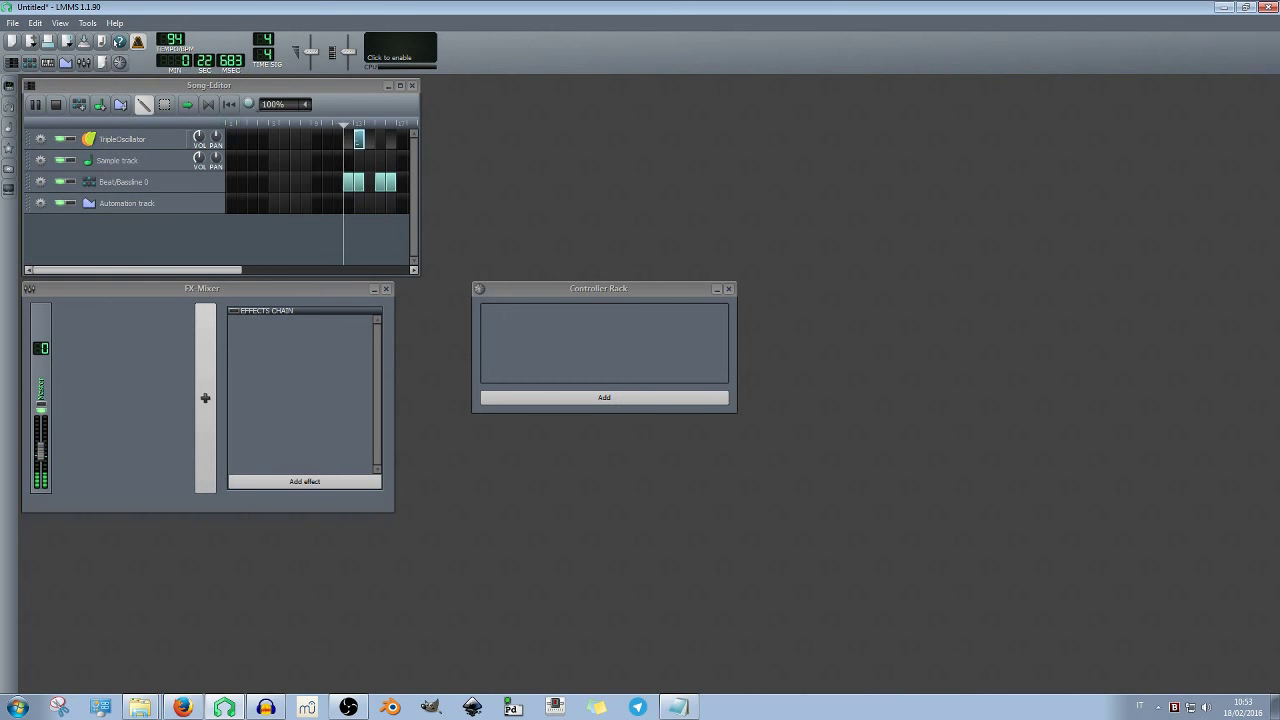
double_click(366, 188)
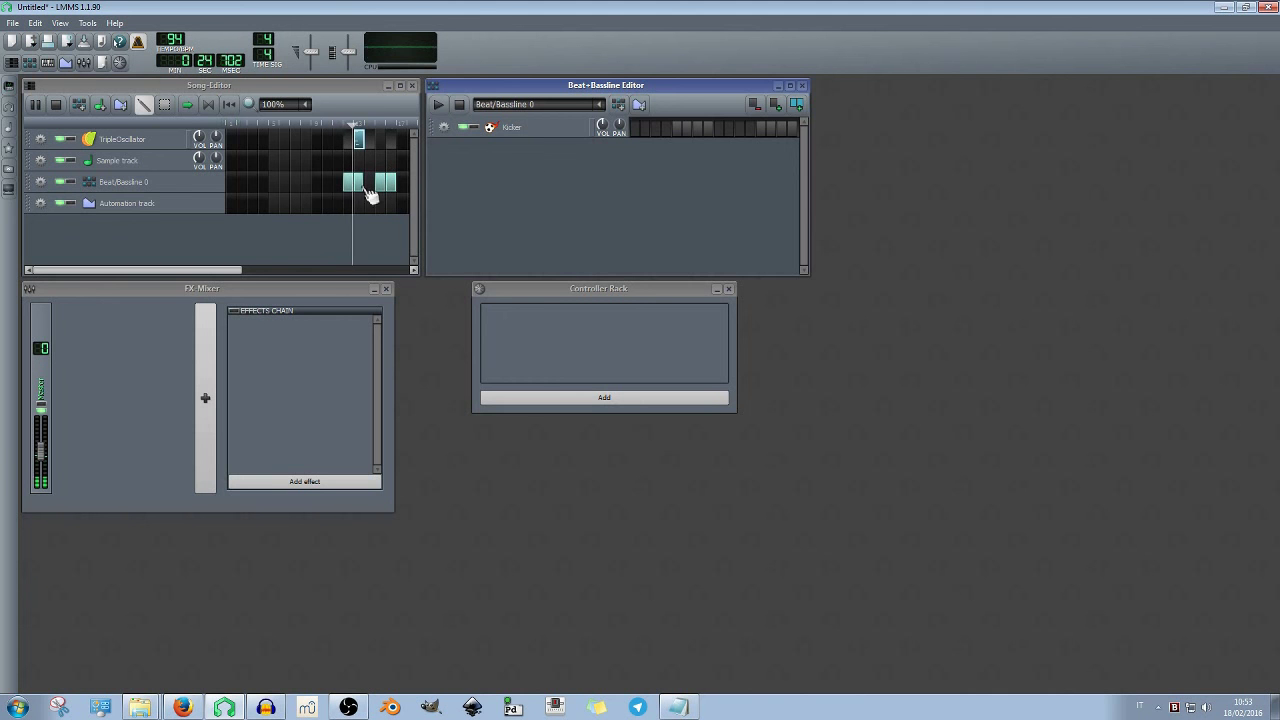
click(666, 128)
click(762, 129)
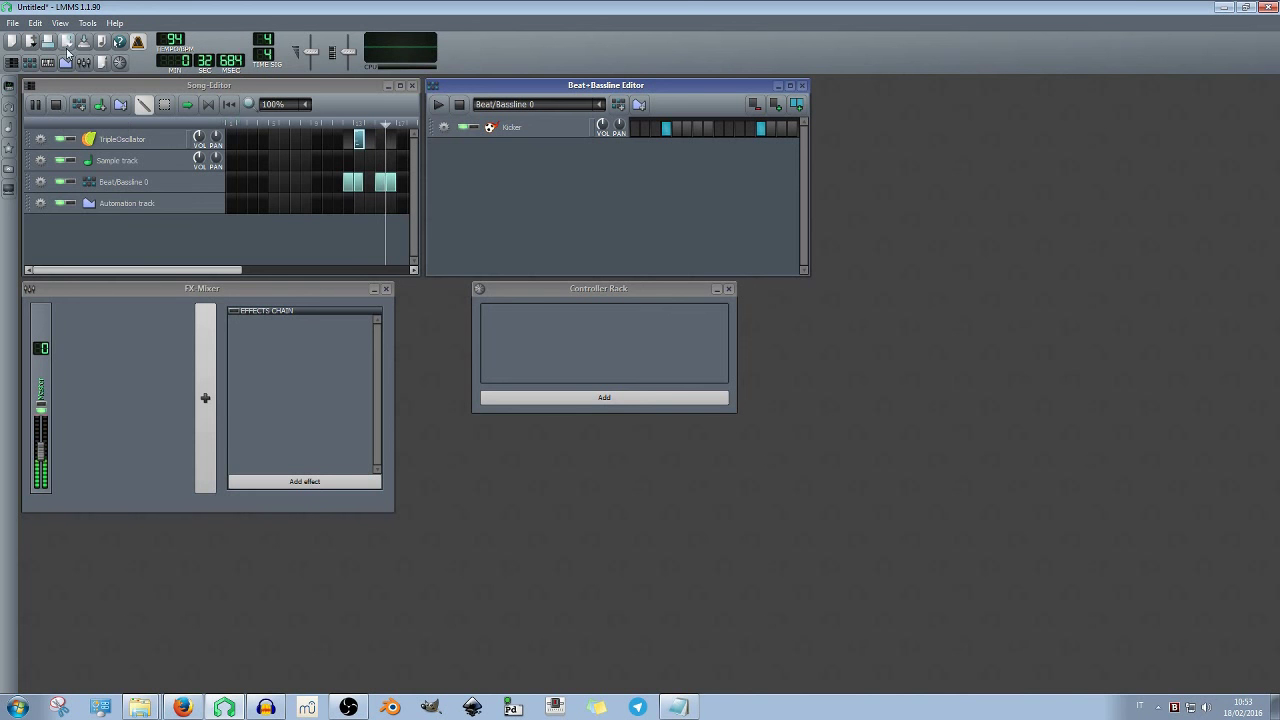
Stop the song, close the Beat+Bassline Editor, and widen the Song-Editor window
click(58, 105)
click(802, 86)
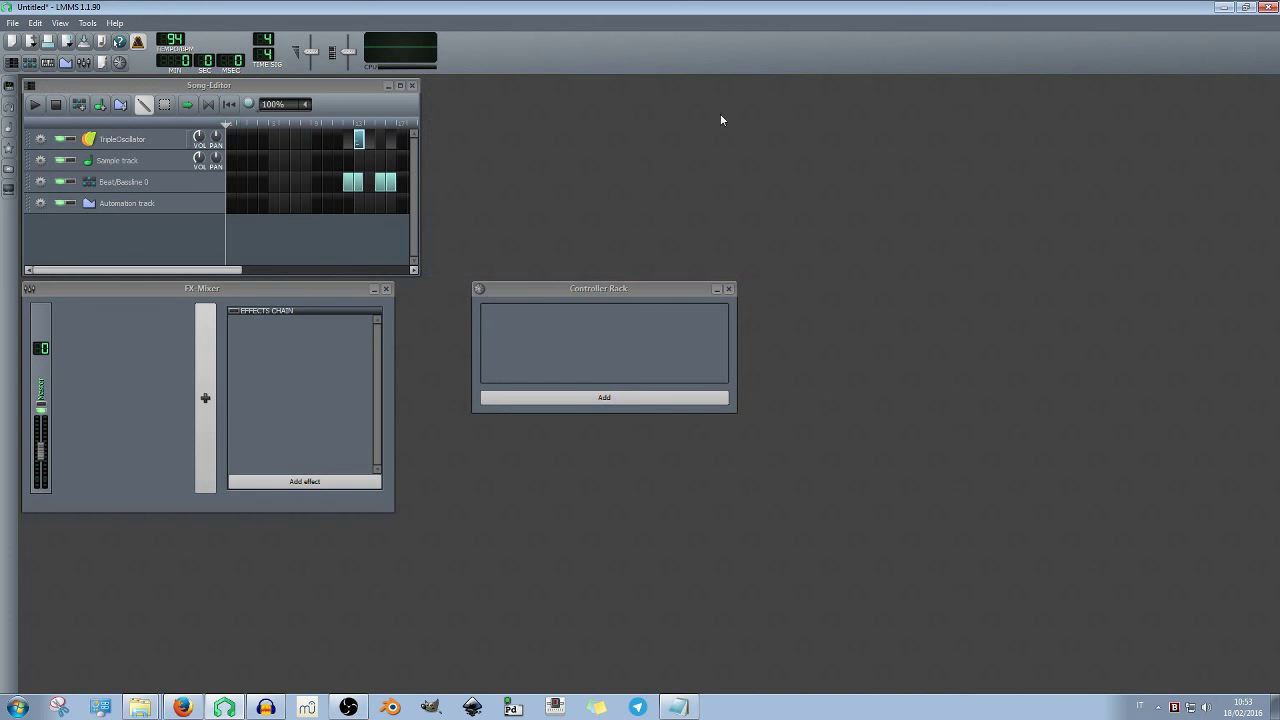
drag(419, 161, 628, 162)
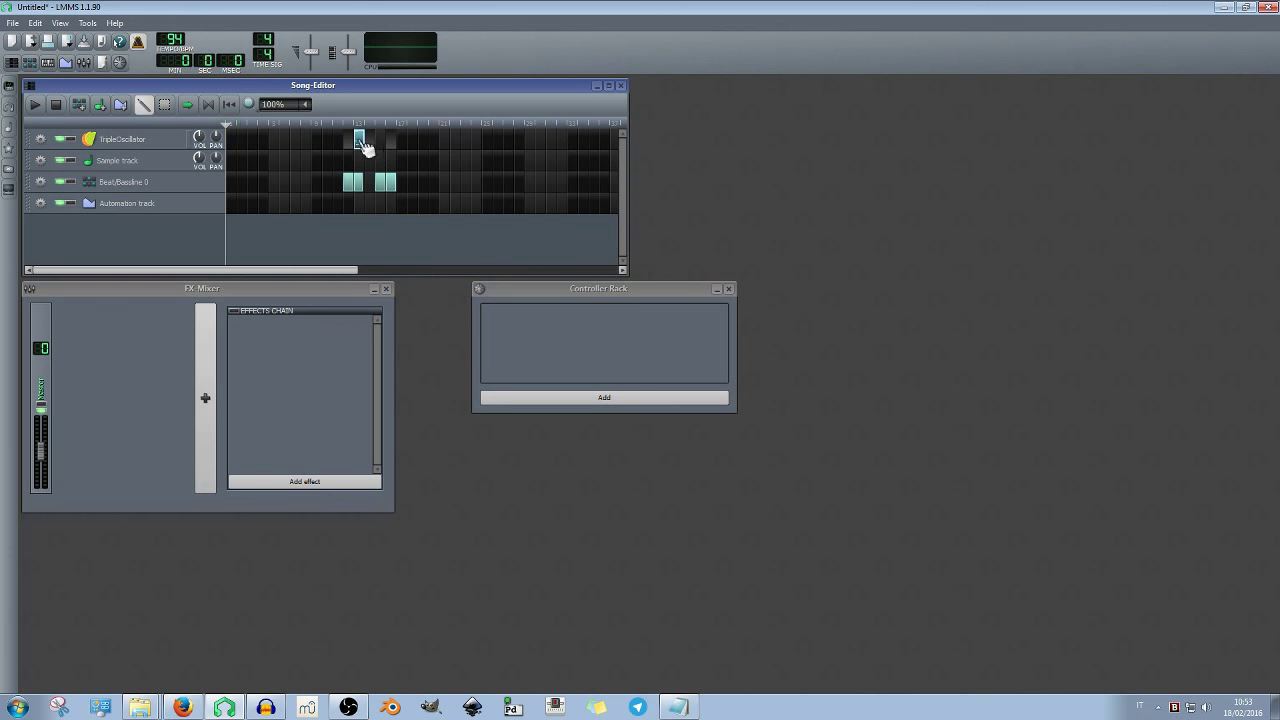
Review the changelog's Metronome entries on song, pattern and BB playback and on export, undoing any accidental deletion
click(680, 707)
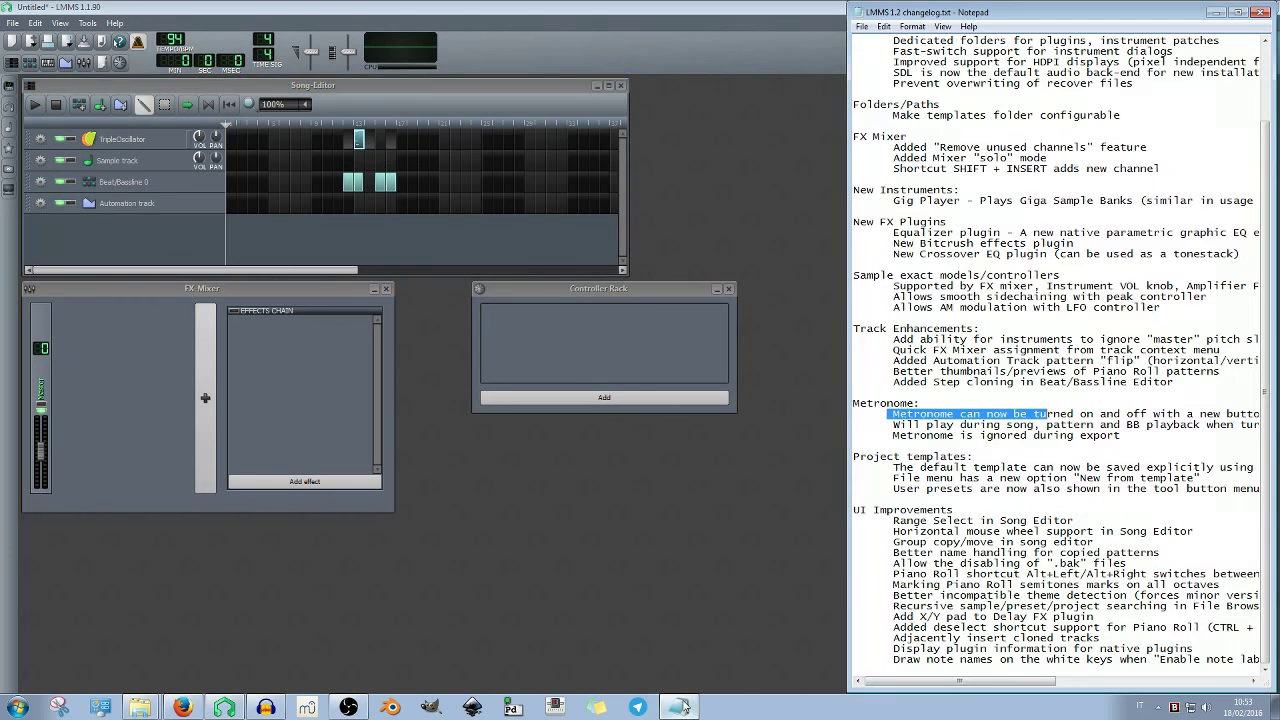
click(947, 424)
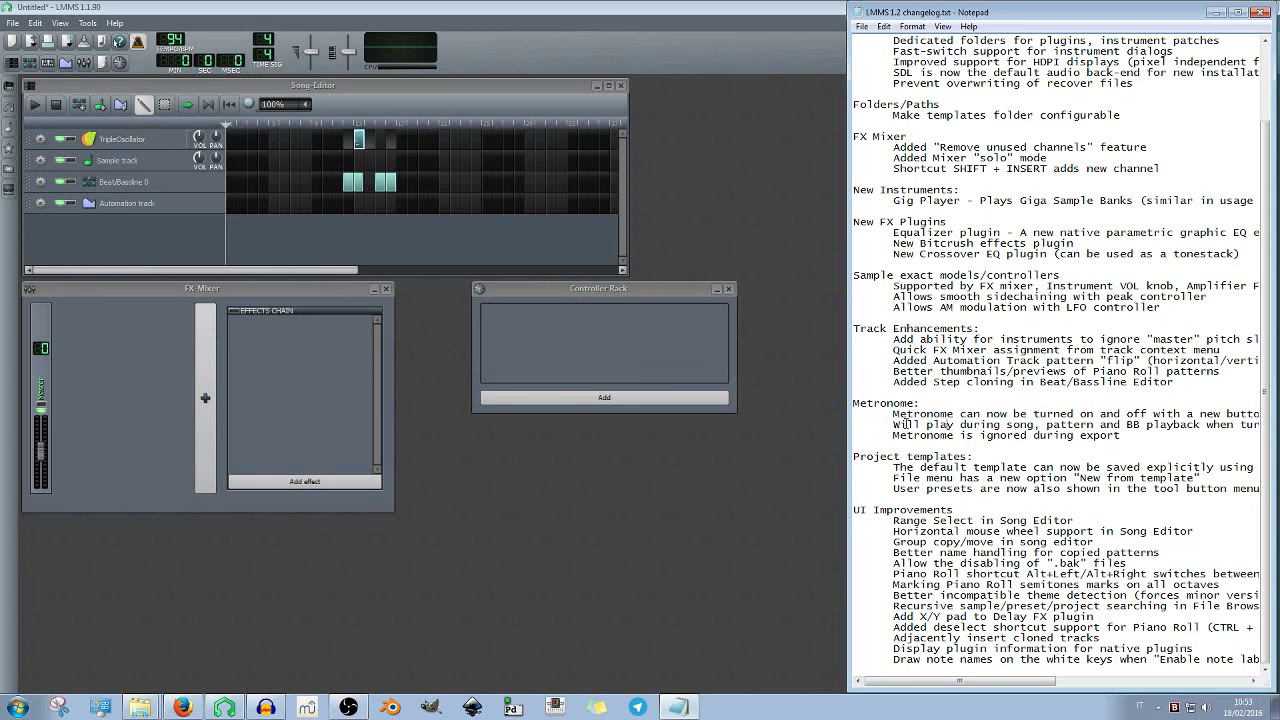
drag(893, 424, 997, 424)
drag(1026, 682, 998, 684)
drag(1122, 435, 884, 437)
key(BackSpace)
key(ctrl+z)
Highlight the changelog's Project templates heading and look up the command for saving a default template in LMMS
drag(992, 456, 912, 457)
mouse_move(975, 683)
mouse_down()
mouse_move(1080, 686)
mouse_move(965, 686)
mouse_up()
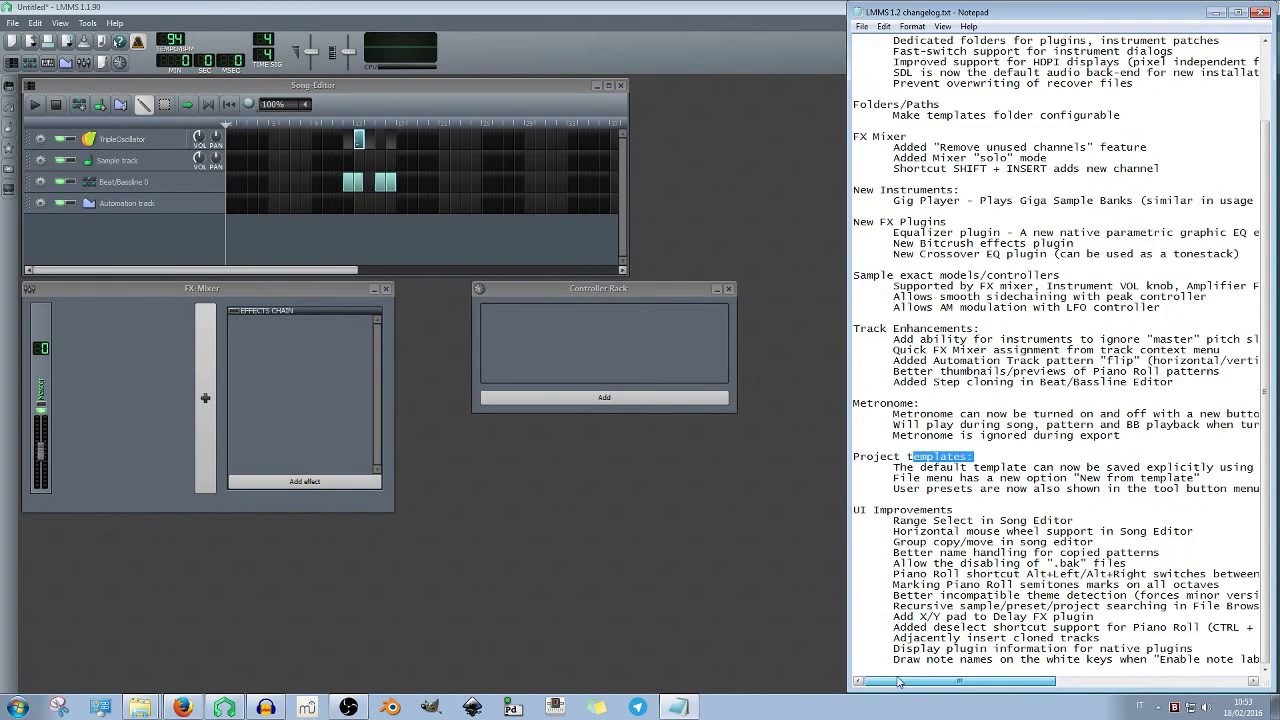
click(14, 23)
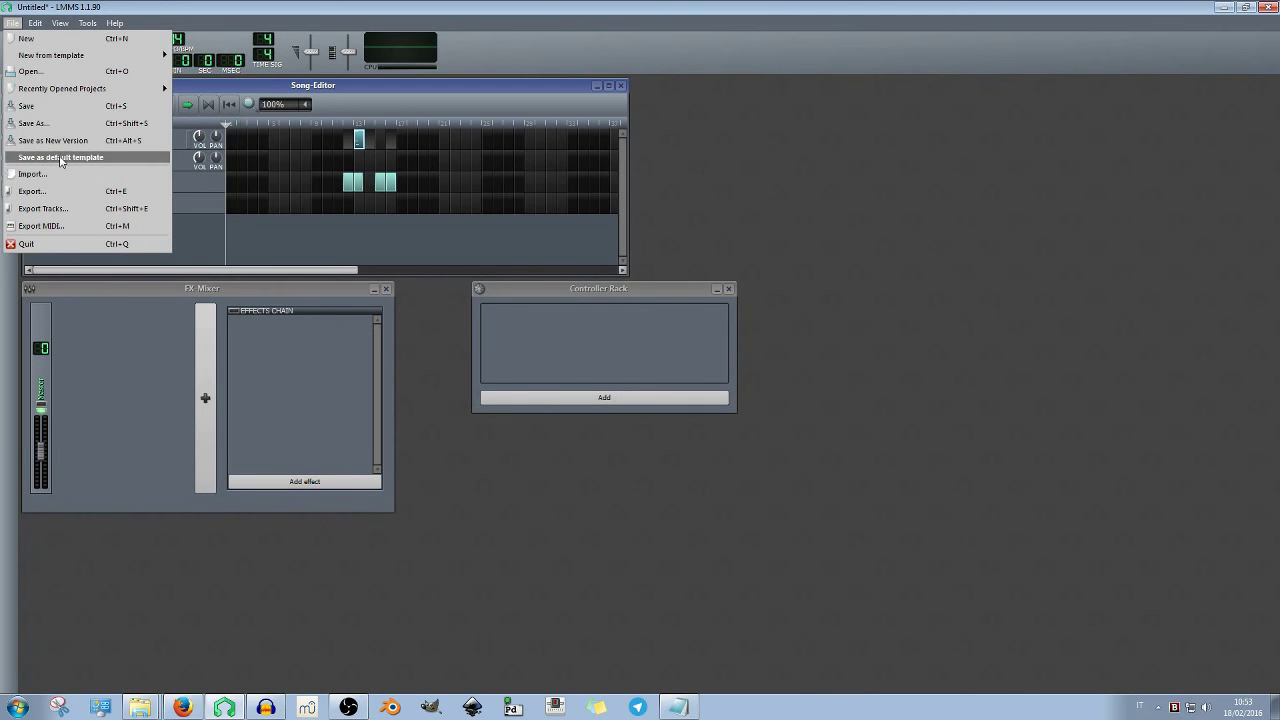
click(60, 158)
key(alt+Tab)
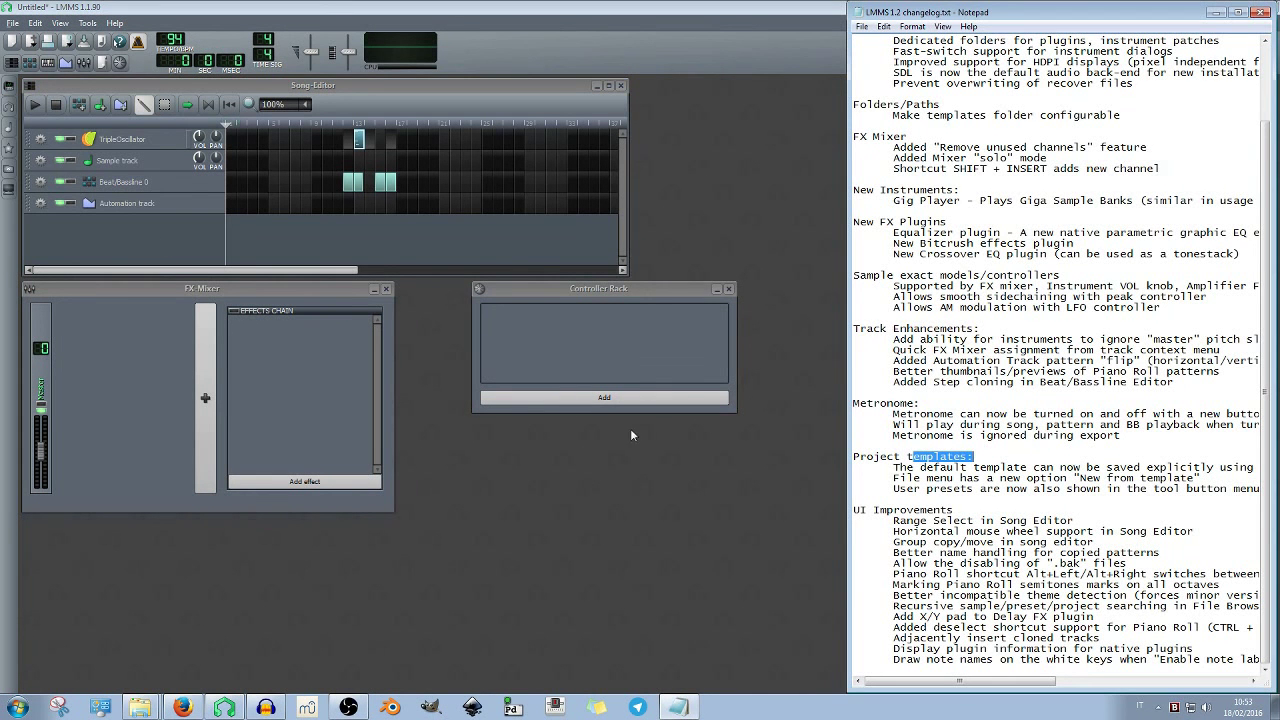
Start a new project, discarding the current changes, and add an LFO controller to the repositioned Controller Rack
click(12, 42)
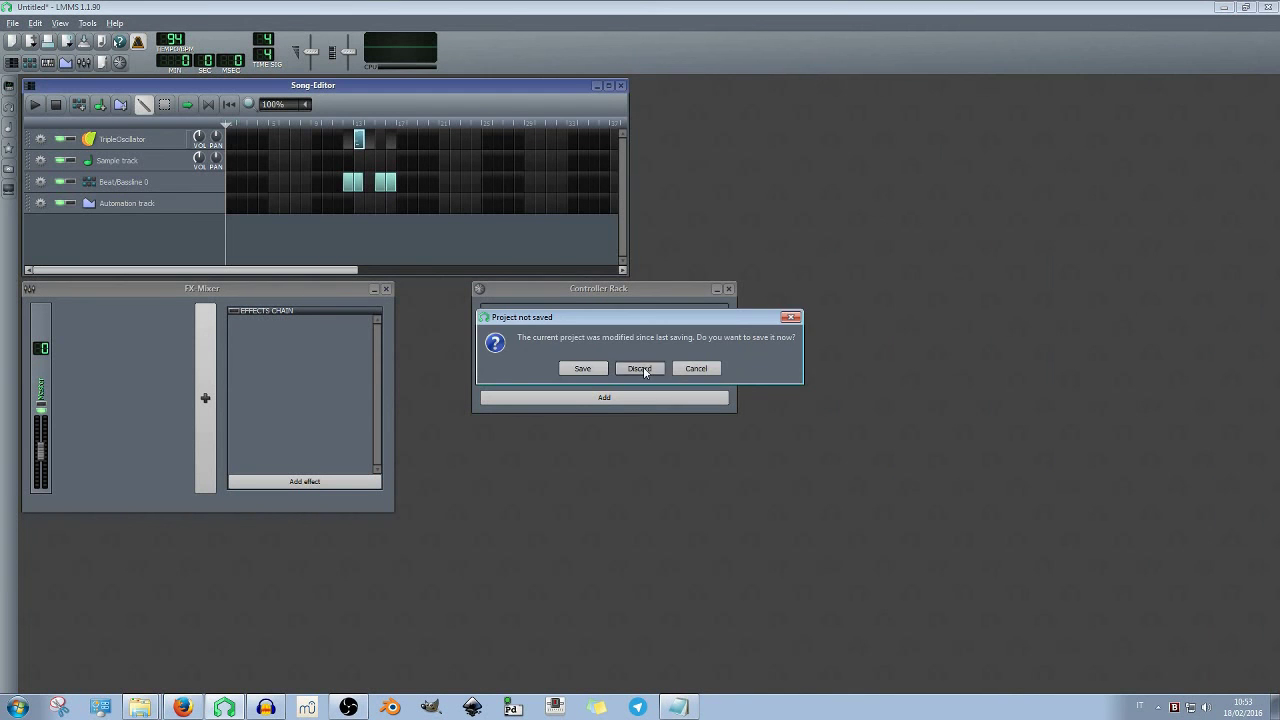
click(643, 369)
drag(616, 289, 661, 311)
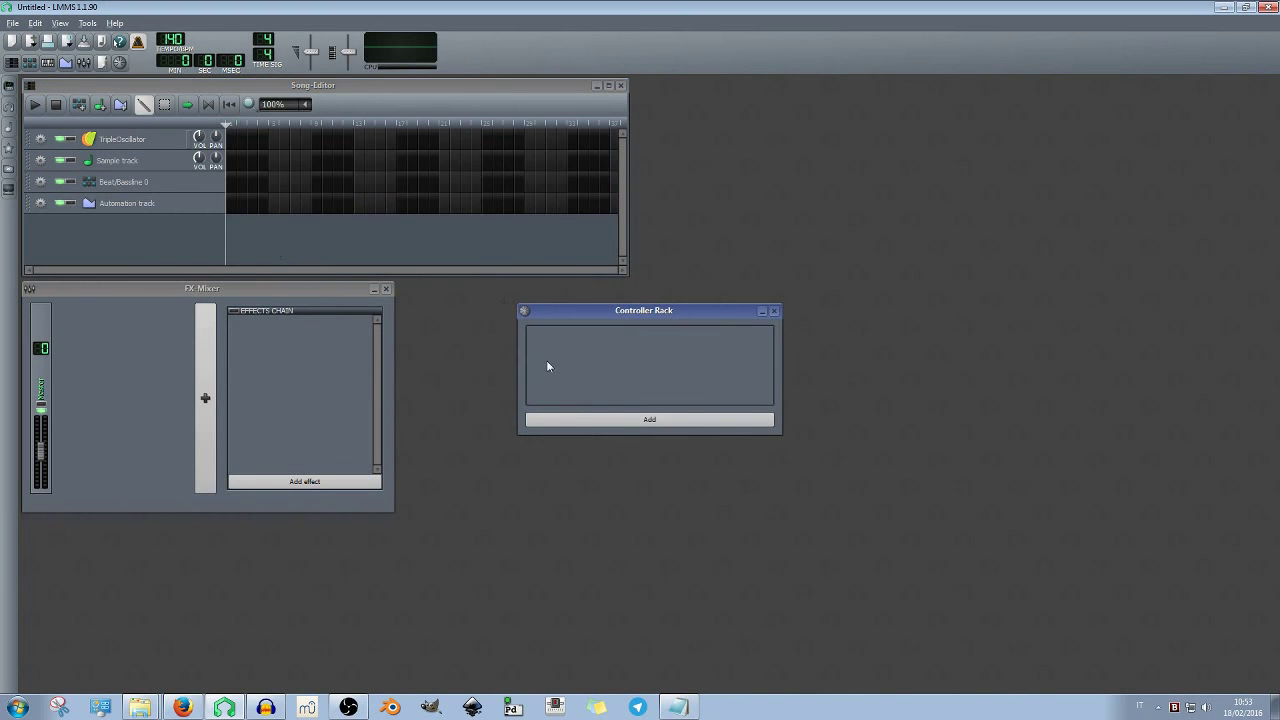
click(655, 419)
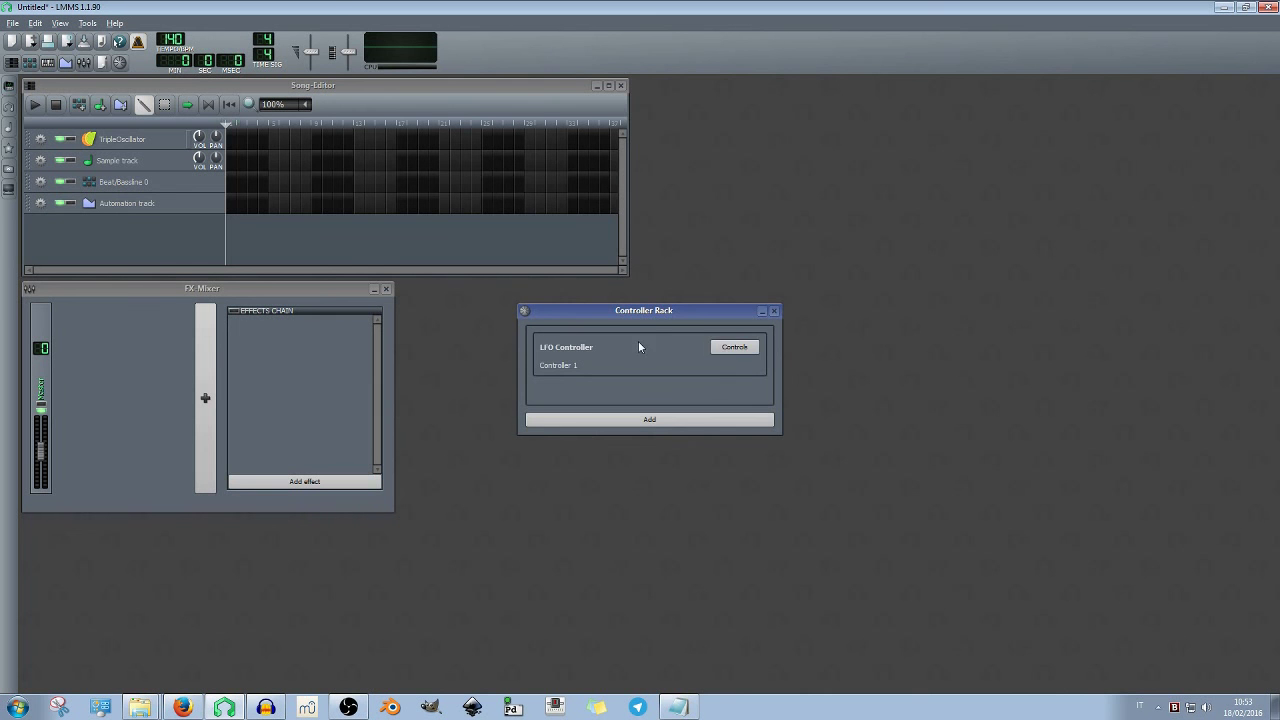
click(735, 347)
click(735, 348)
click(742, 347)
click(742, 347)
Save the project with the LFO controller as the default template and start a new project, discarding changes
click(8, 22)
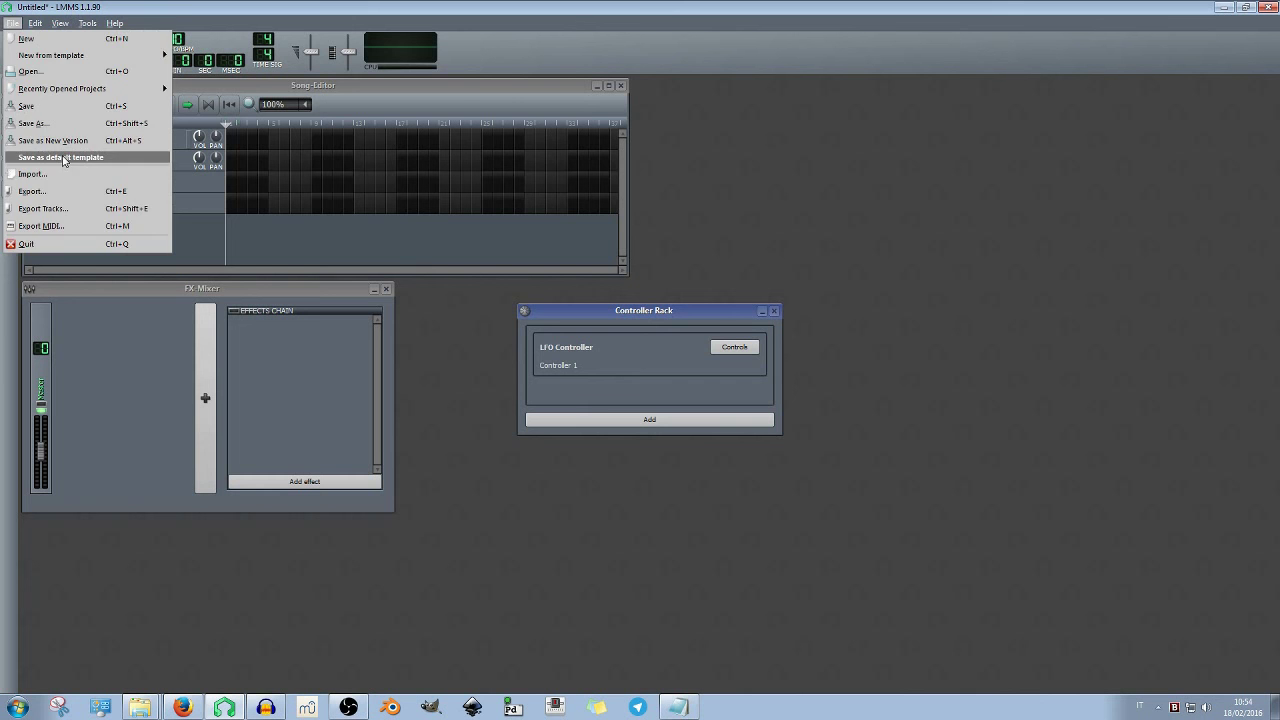
click(63, 158)
click(13, 24)
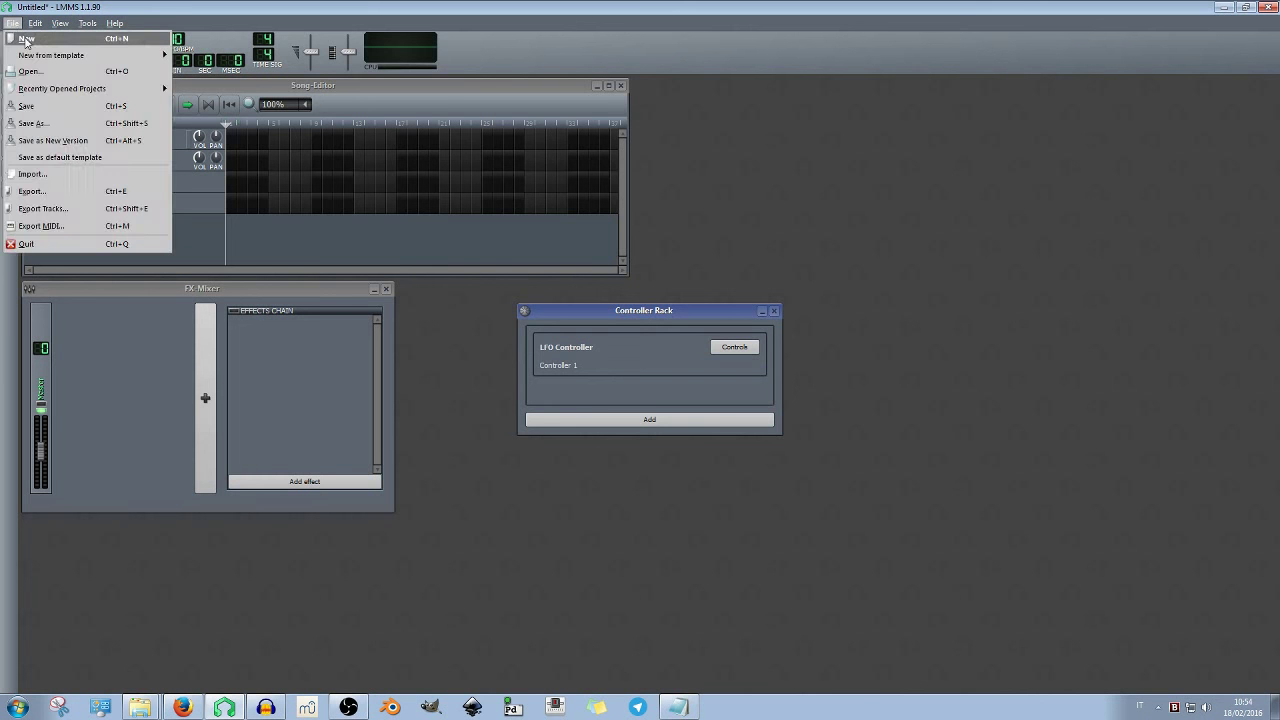
click(28, 40)
click(650, 367)
drag(635, 312, 676, 320)
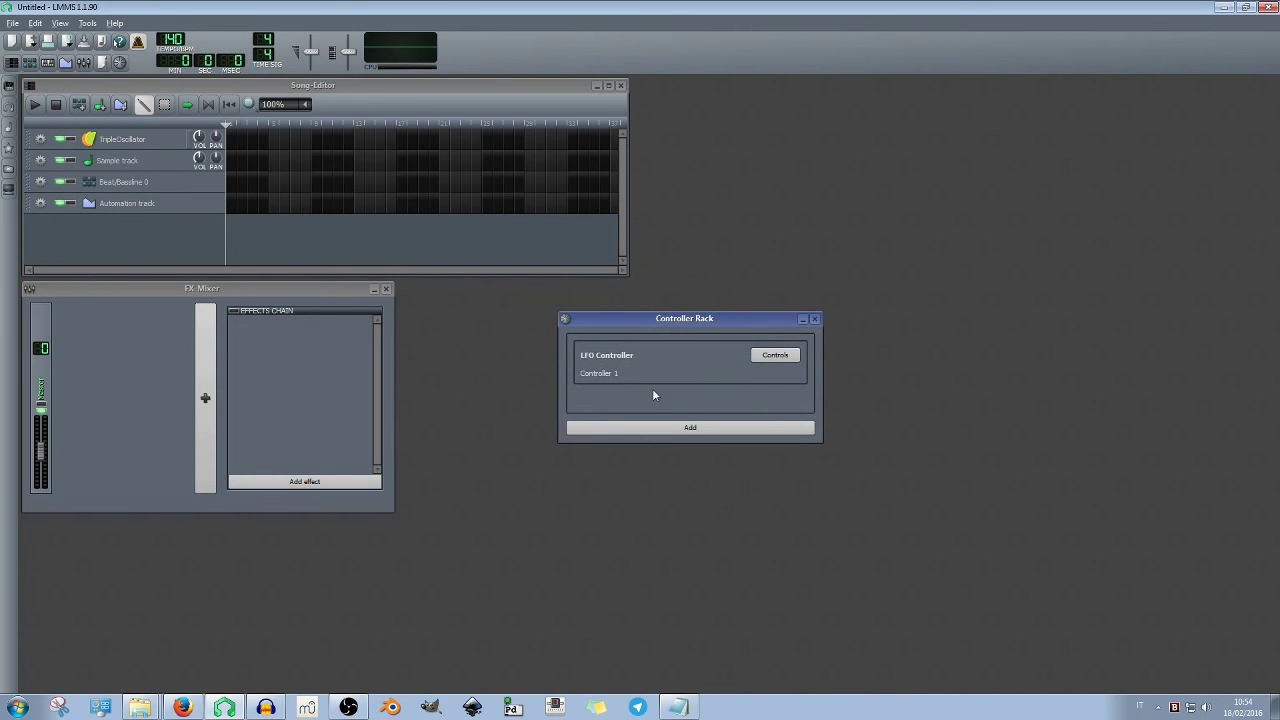
Bring up the changelog in Notepad and highlight the entry about the "New from template" option
click(678, 707)
click(916, 479)
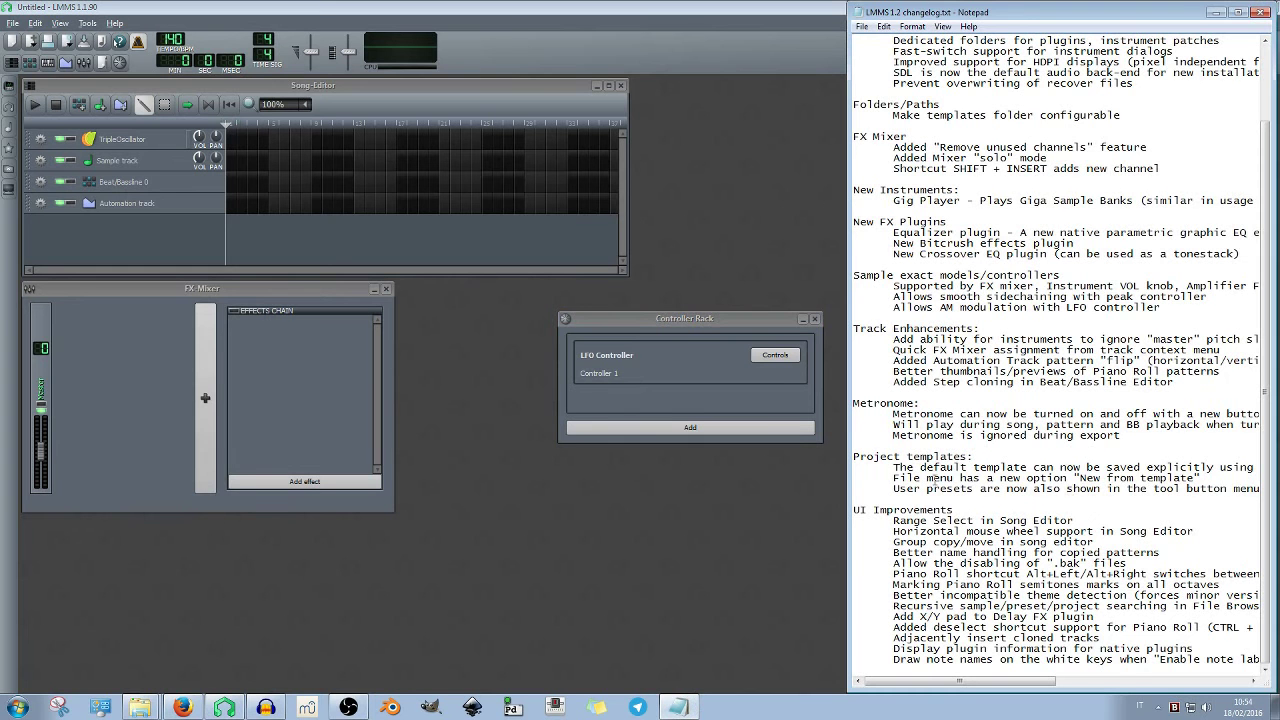
drag(1204, 479, 893, 478)
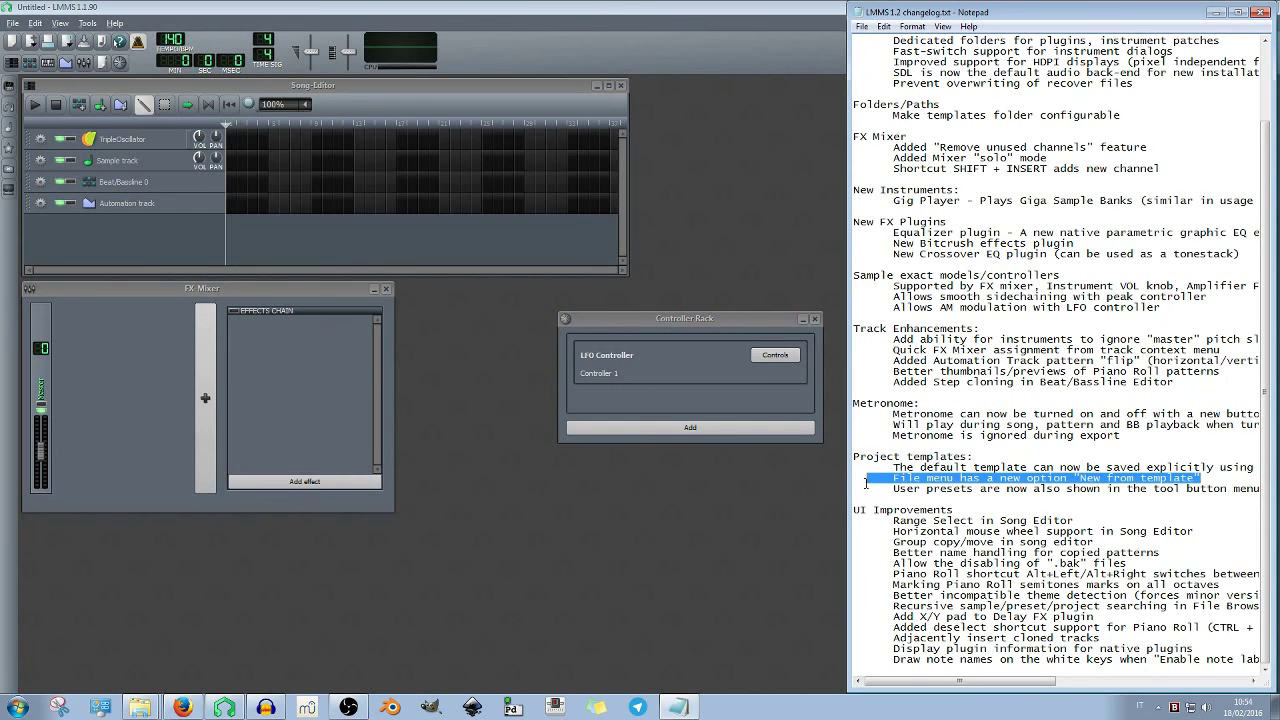
Create a new project from the AcousticDrumset template in LMMS and dismiss the version mismatch notice
click(13, 23)
mouse_move(28, 60)
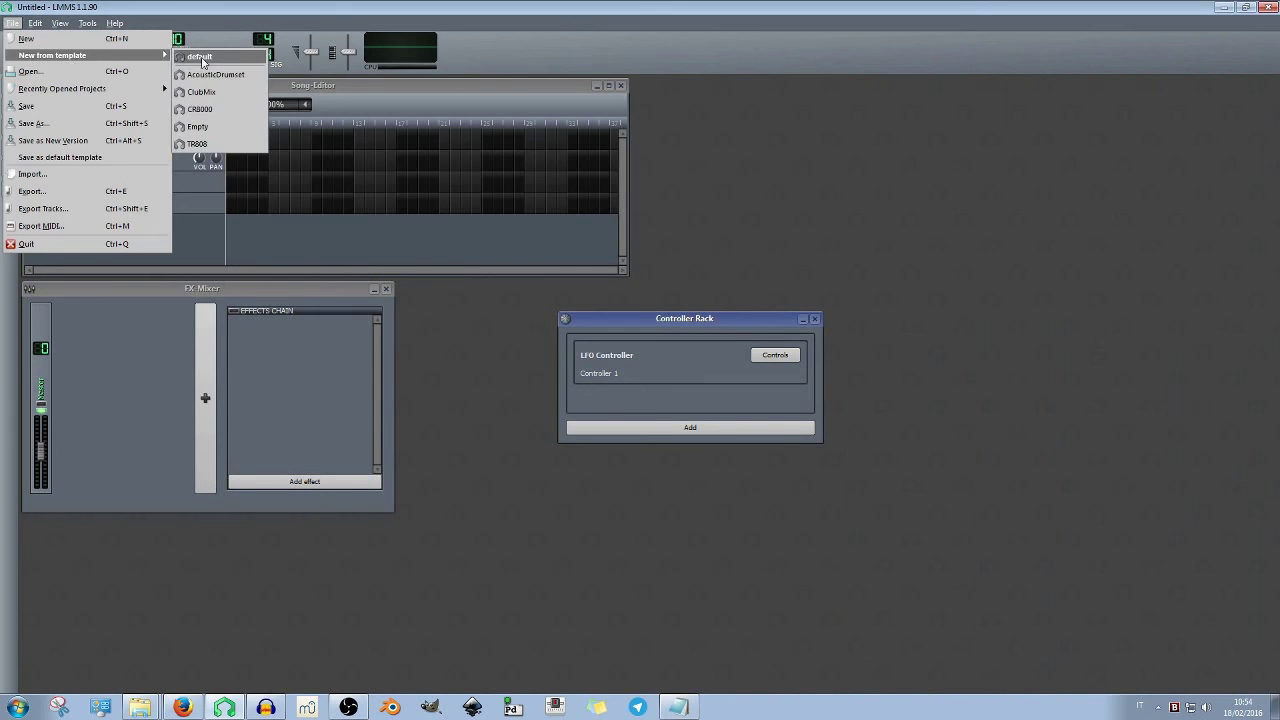
click(214, 72)
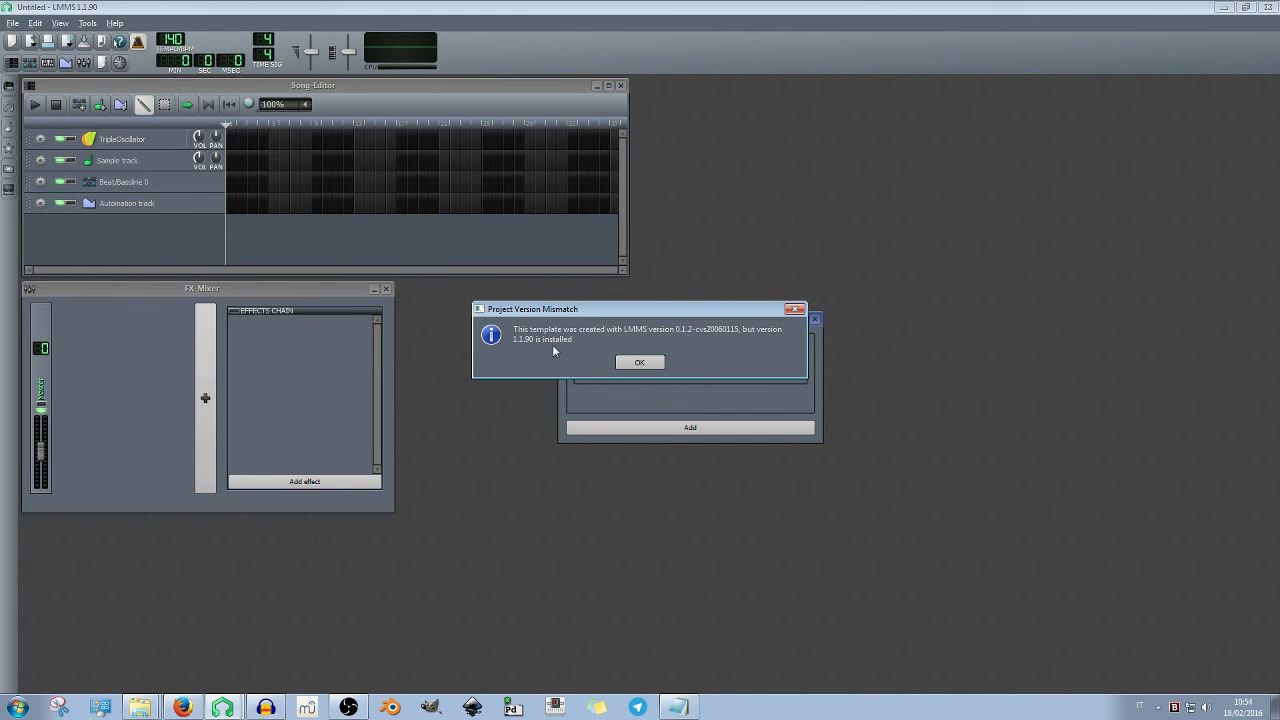
click(632, 364)
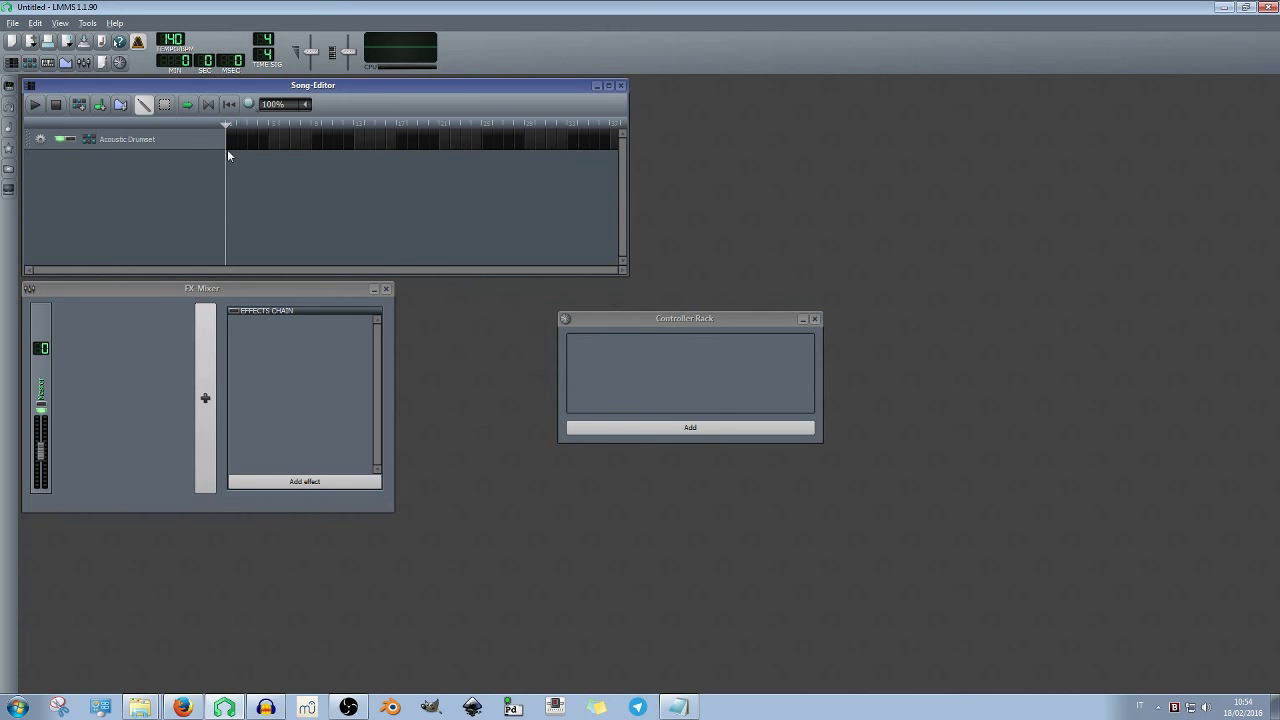
Open the Acoustic Drumset track in the Beat+Bassline Editor and check the Notepad changelog's entry about user presets in the tool button menu
click(128, 141)
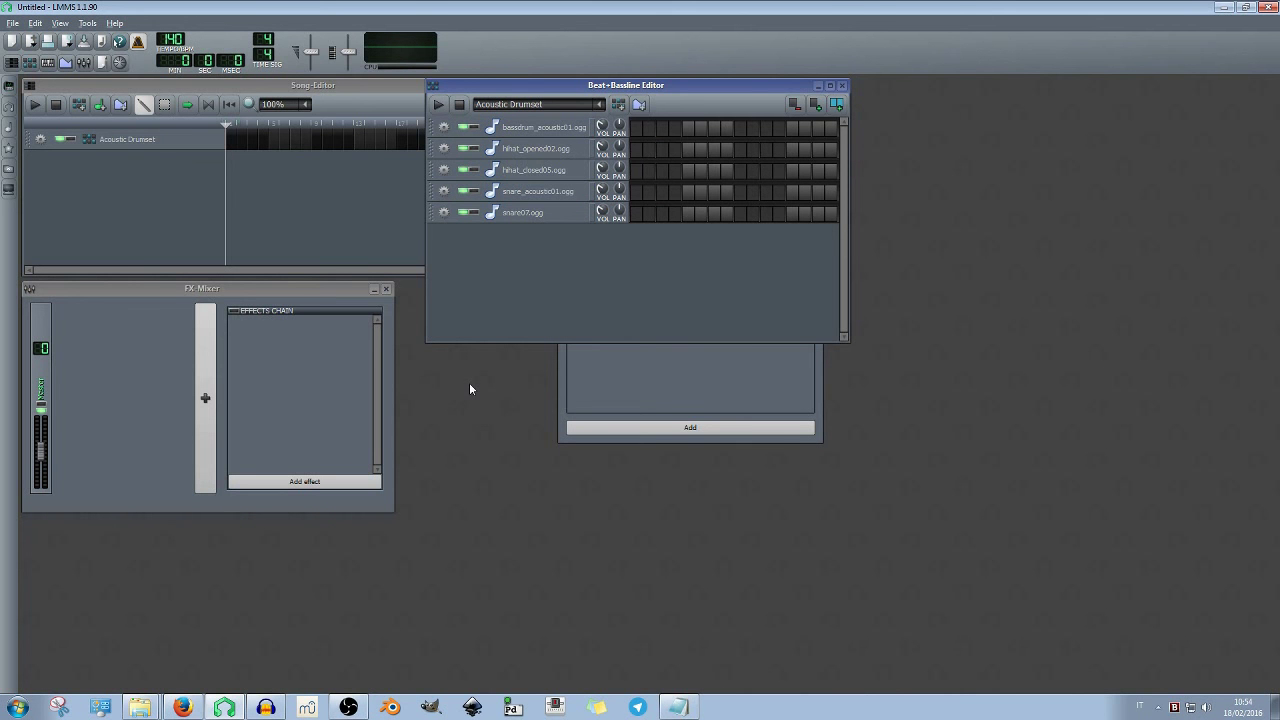
key(alt+Tab)
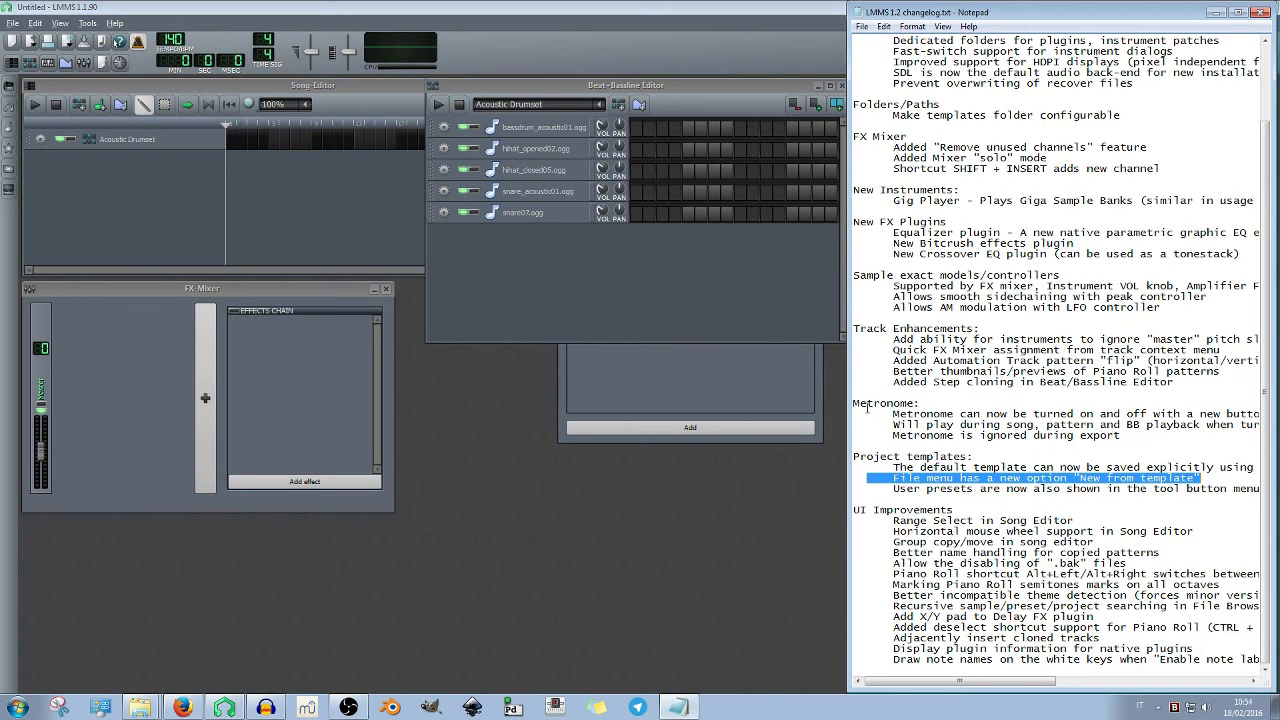
click(920, 488)
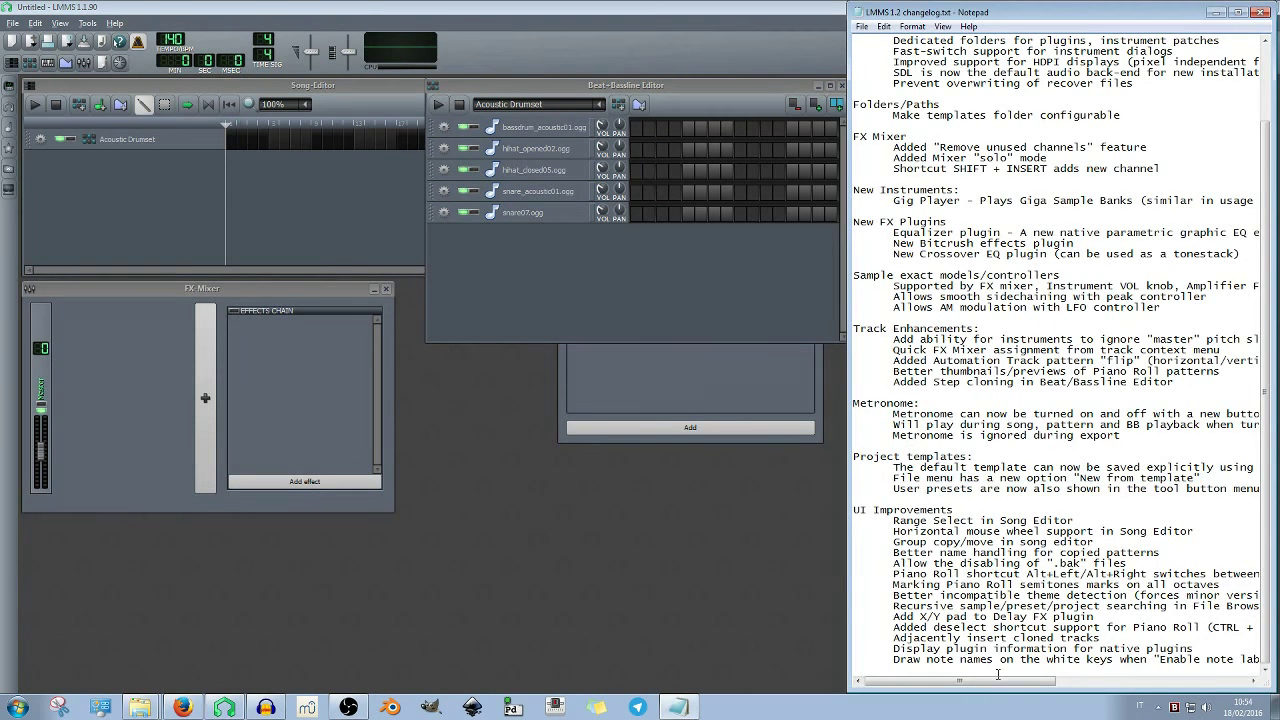
drag(1014, 686, 1042, 686)
Look through the project templates offered for a new project in LMMS
click(13, 23)
mouse_move(62, 57)
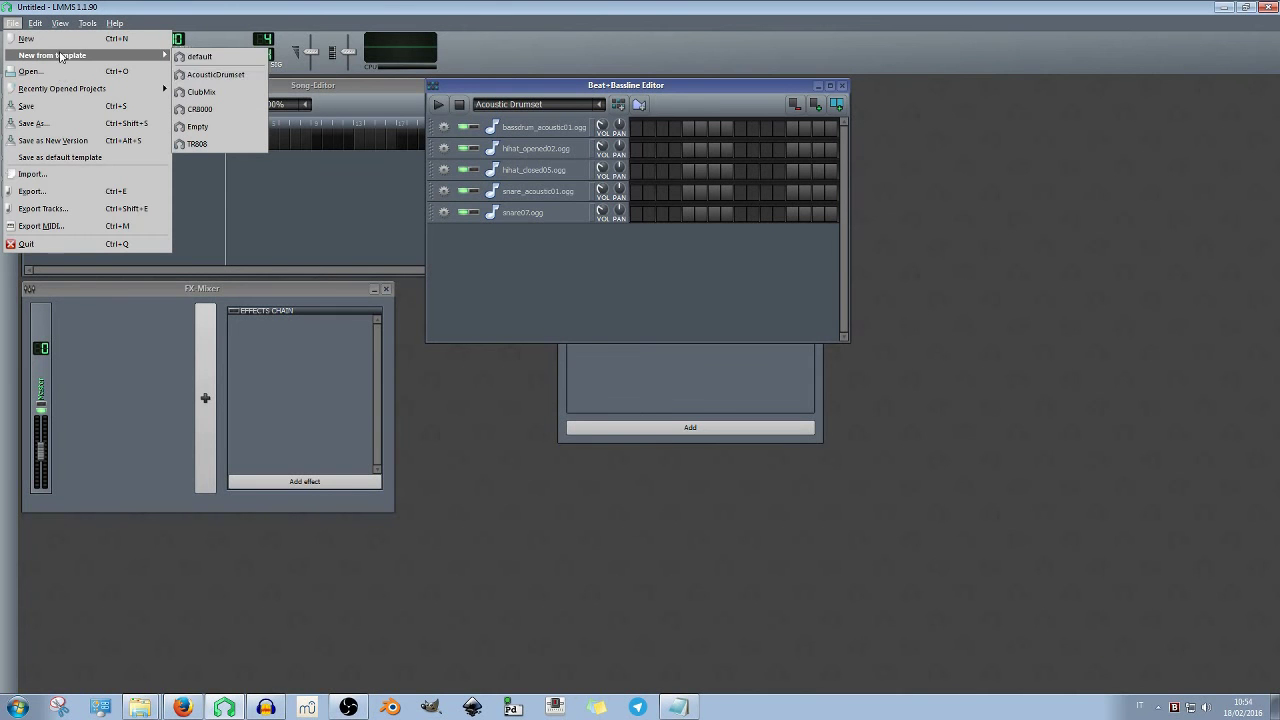
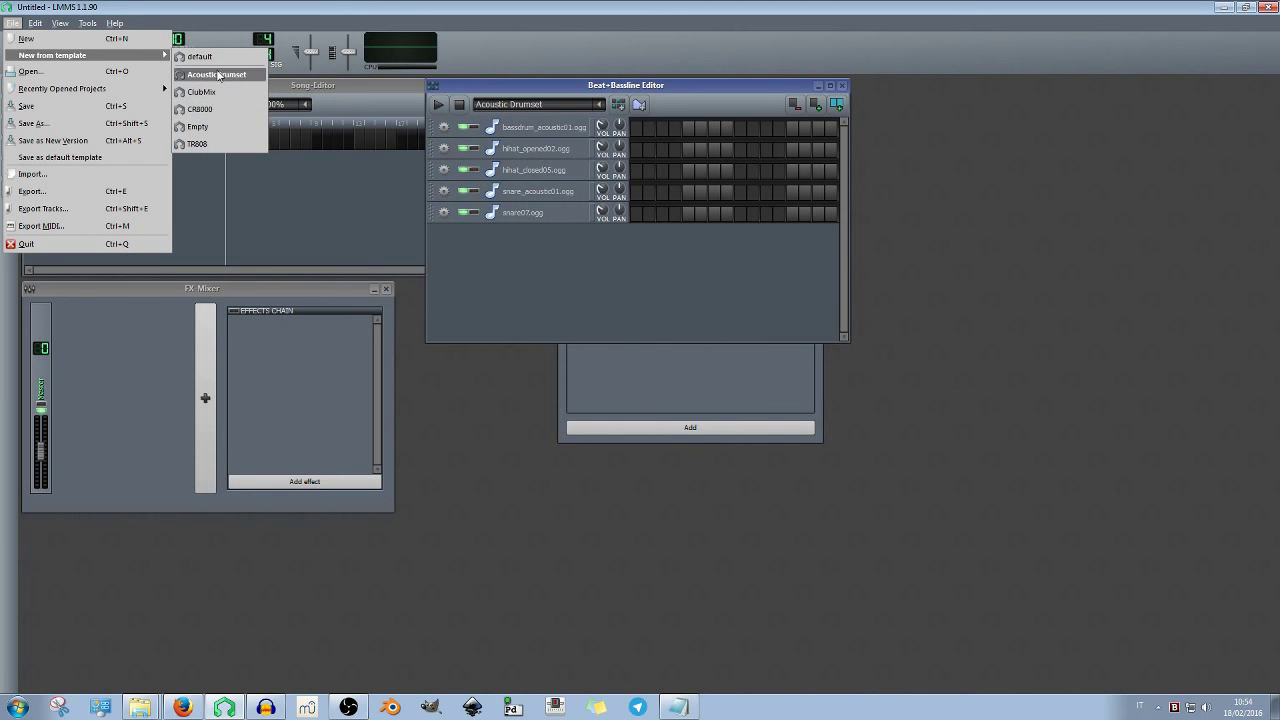
click(197, 78)
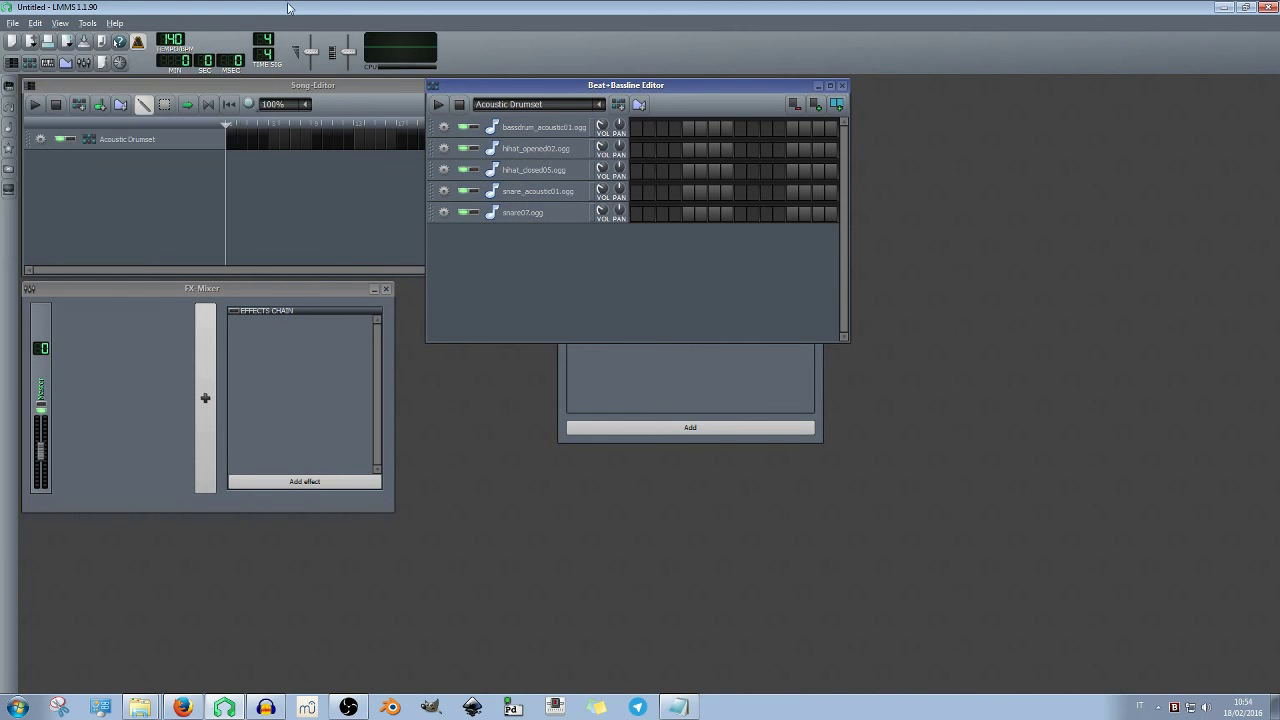
Bring up the changelog in Notepad and highlight the "Range Select in Song Editor" entry
click(678, 708)
drag(1008, 680, 978, 680)
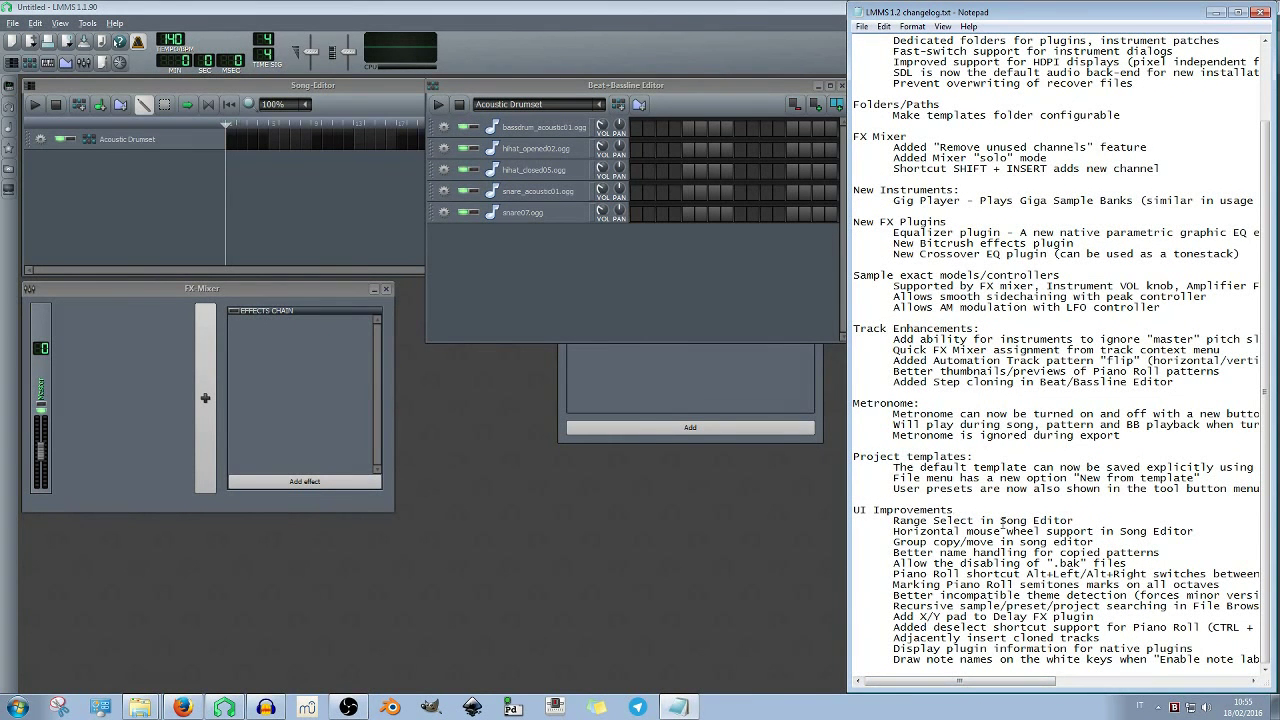
drag(891, 520, 1074, 521)
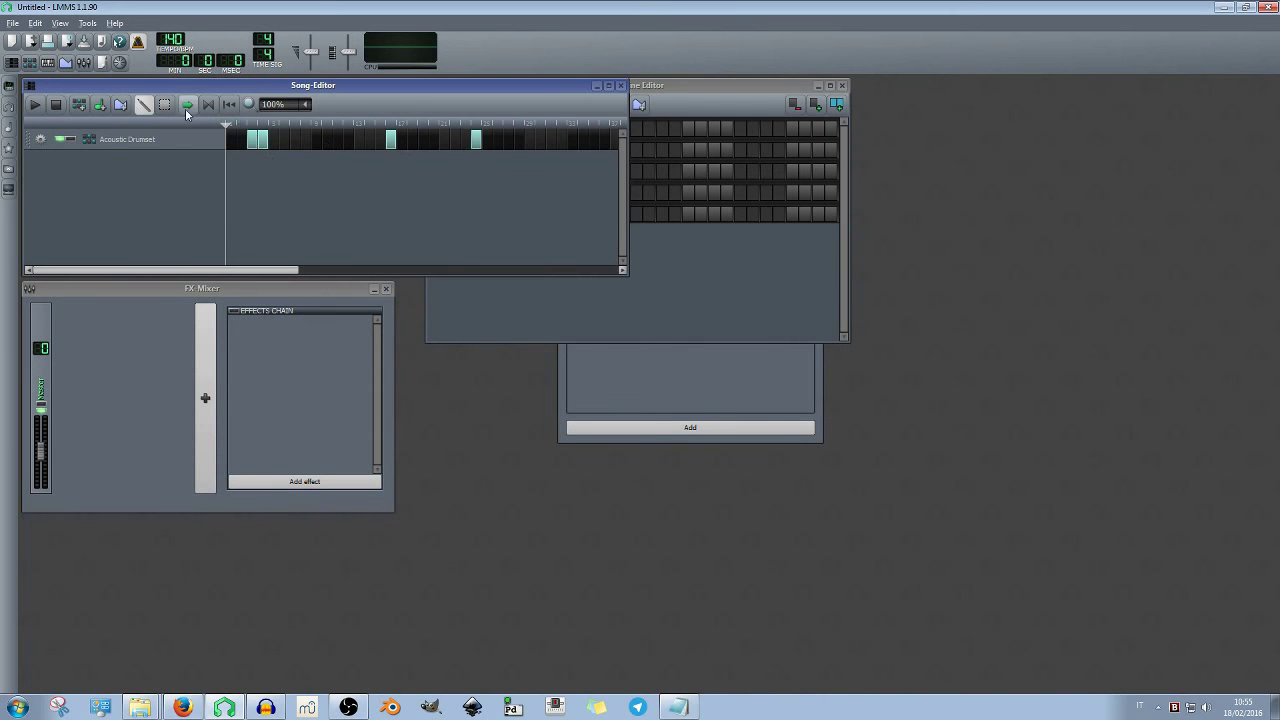
Add three Beat/Bassline tracks in the LMMS Song-Editor and scatter patterns along them and the Acoustic Drumset track
double_click(82, 106)
click(86, 107)
click(295, 203)
click(369, 160)
click(476, 160)
click(454, 203)
click(315, 160)
click(305, 160)
click(369, 182)
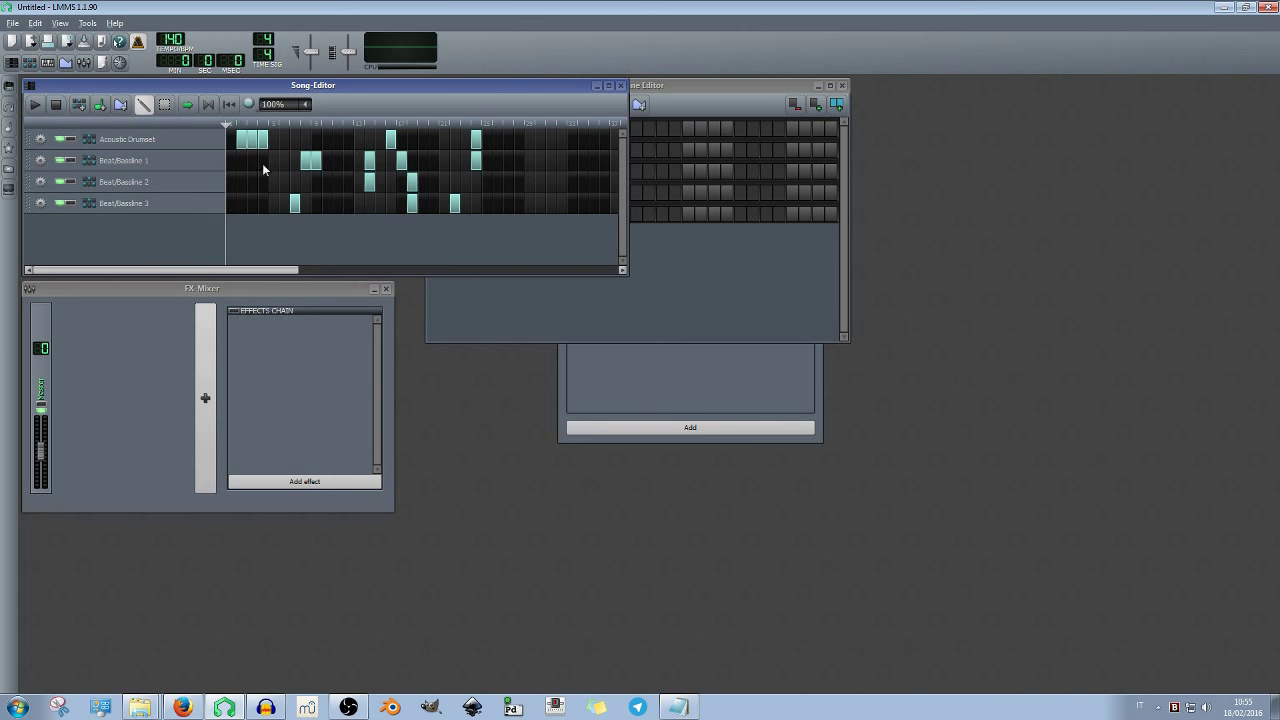
Range-select the patterns across all four tracks, check the changelog entry, and clear the selection
drag(275, 228, 543, 133)
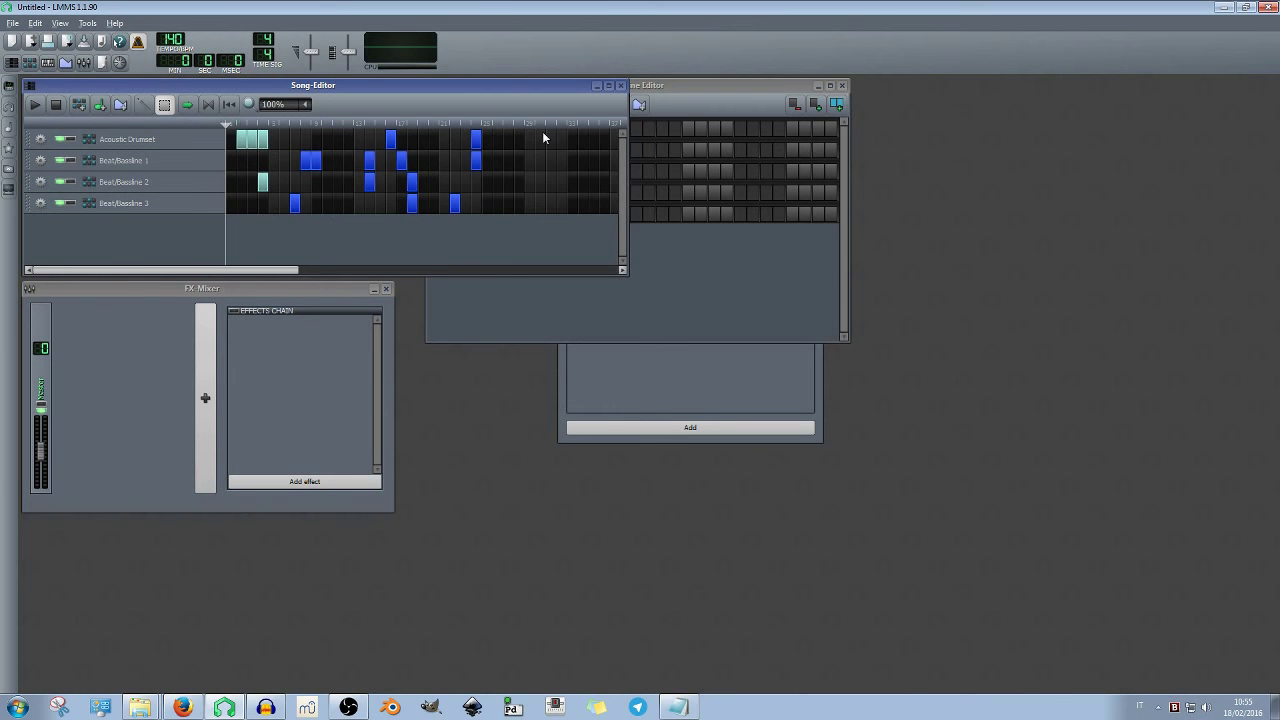
click(680, 706)
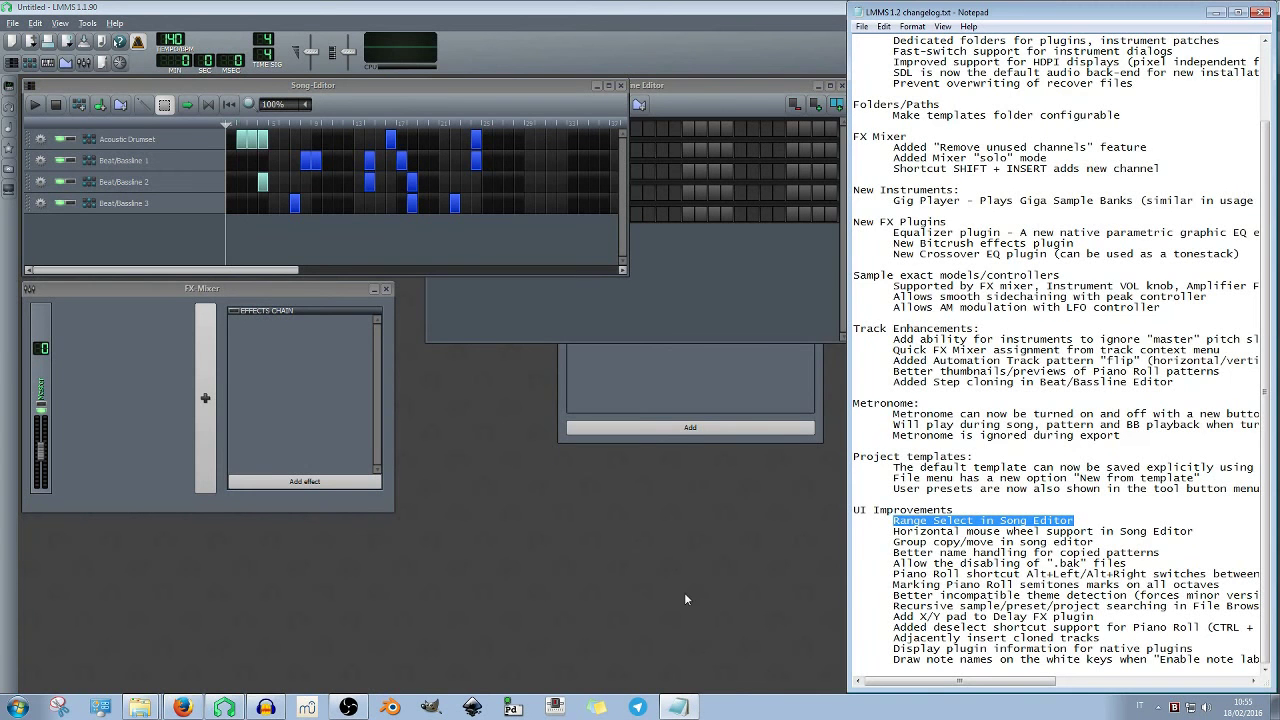
click(436, 238)
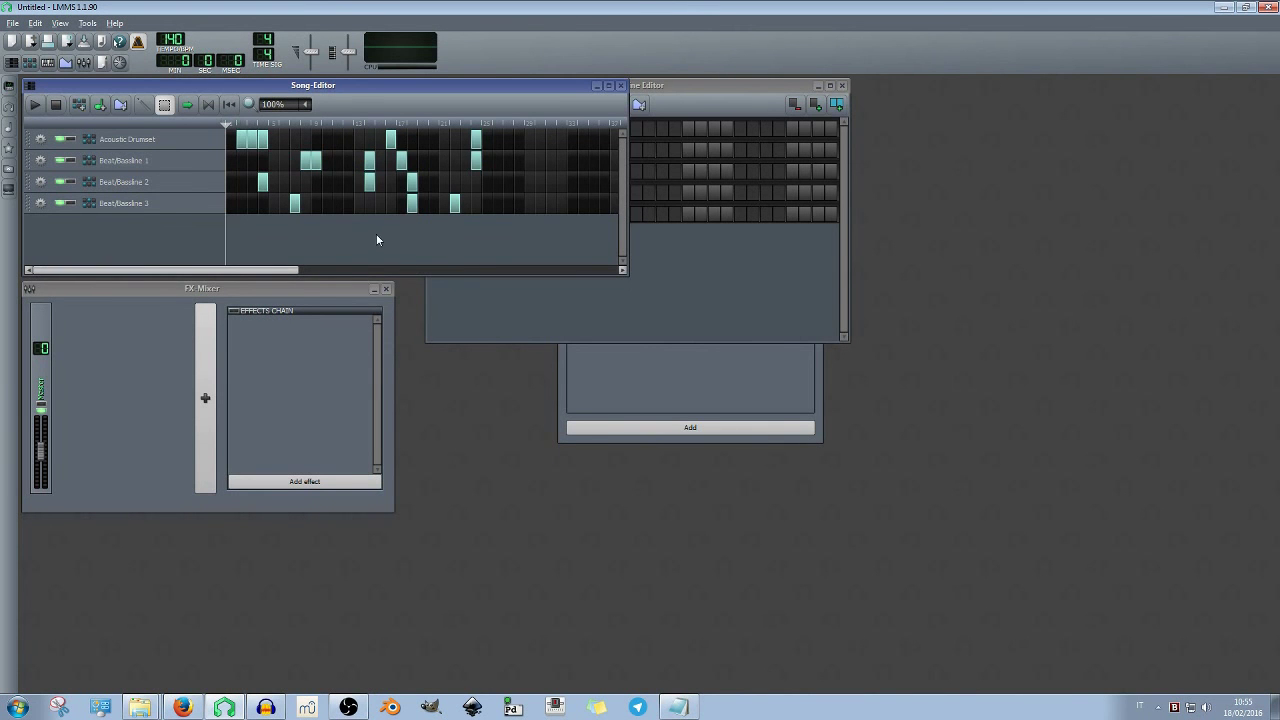
Bring up the changelog in Notepad and highlight the "Group copy/move in song editor" entry
click(678, 707)
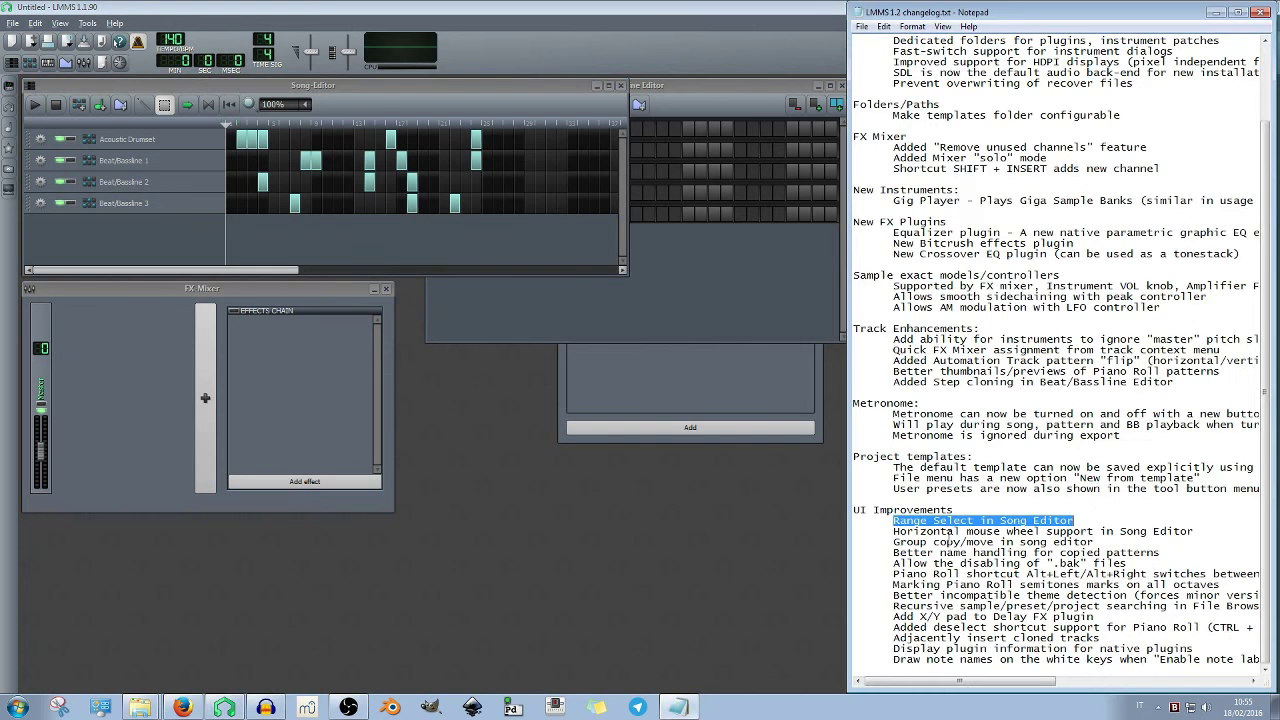
drag(900, 541, 1109, 543)
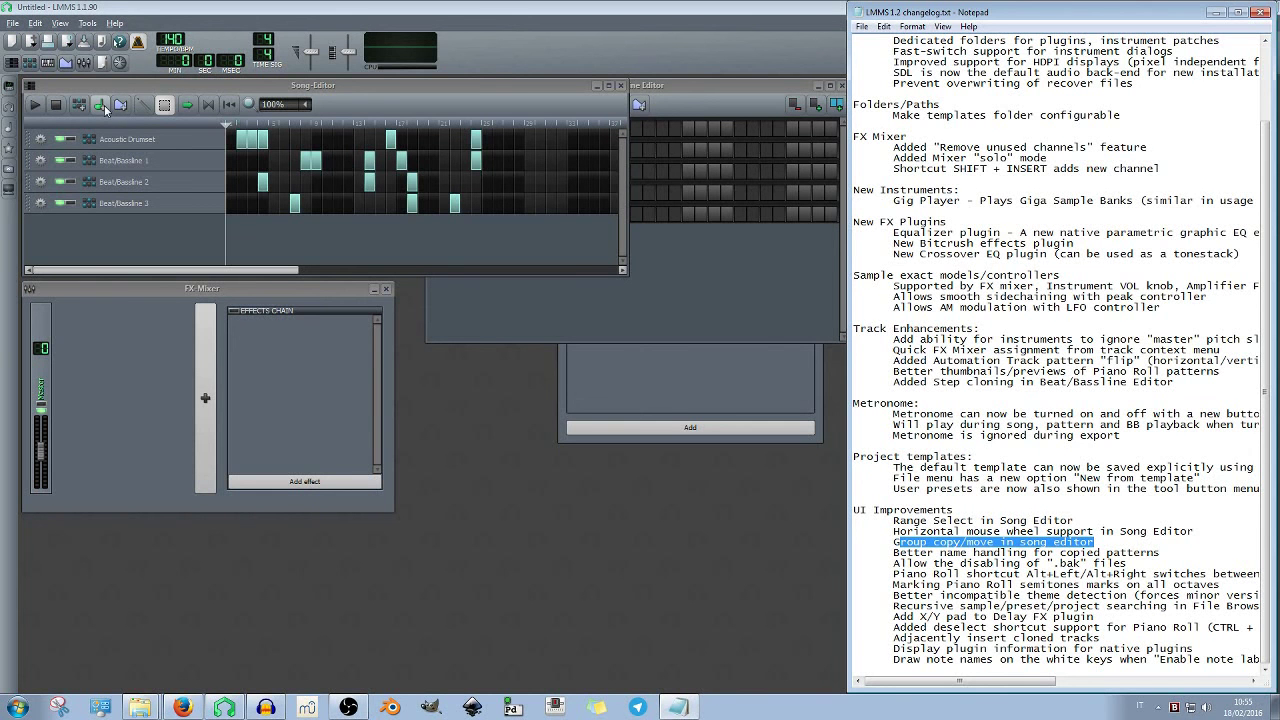
Range-select all patterns except the first Acoustic Drumset one in LMMS and move the group about three bars later
click(165, 106)
drag(255, 235, 490, 128)
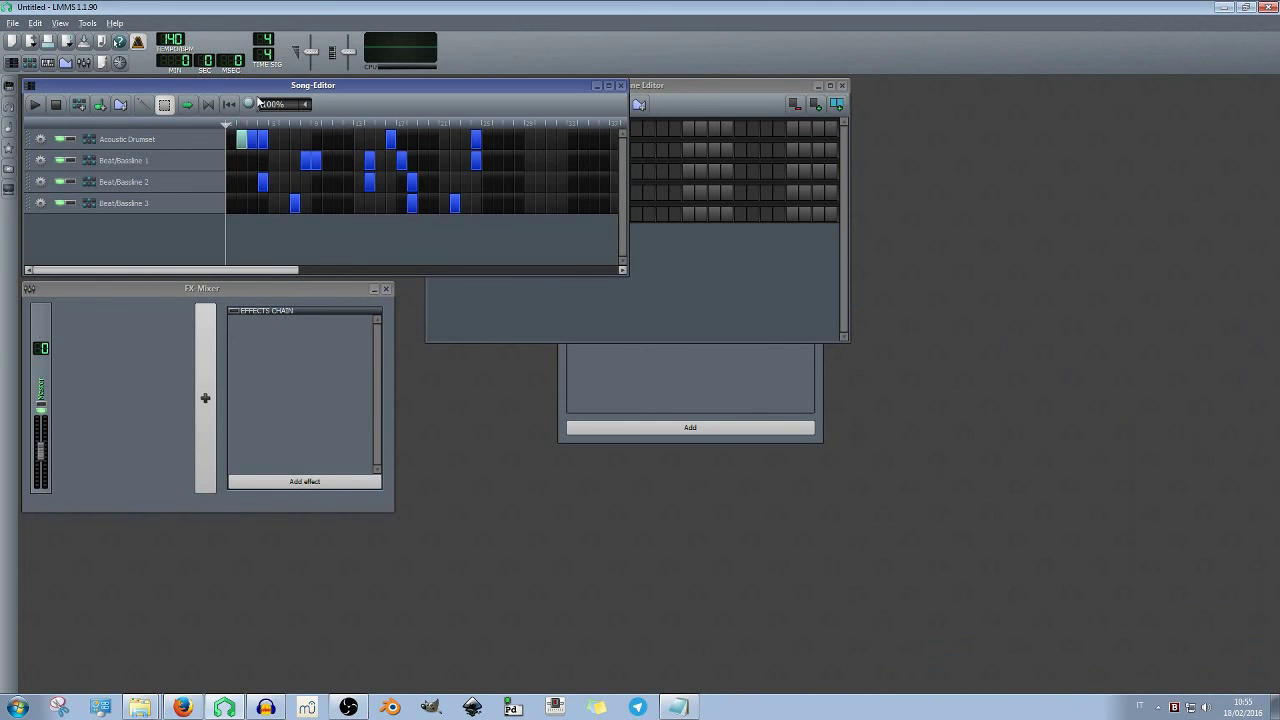
drag(270, 150, 305, 142)
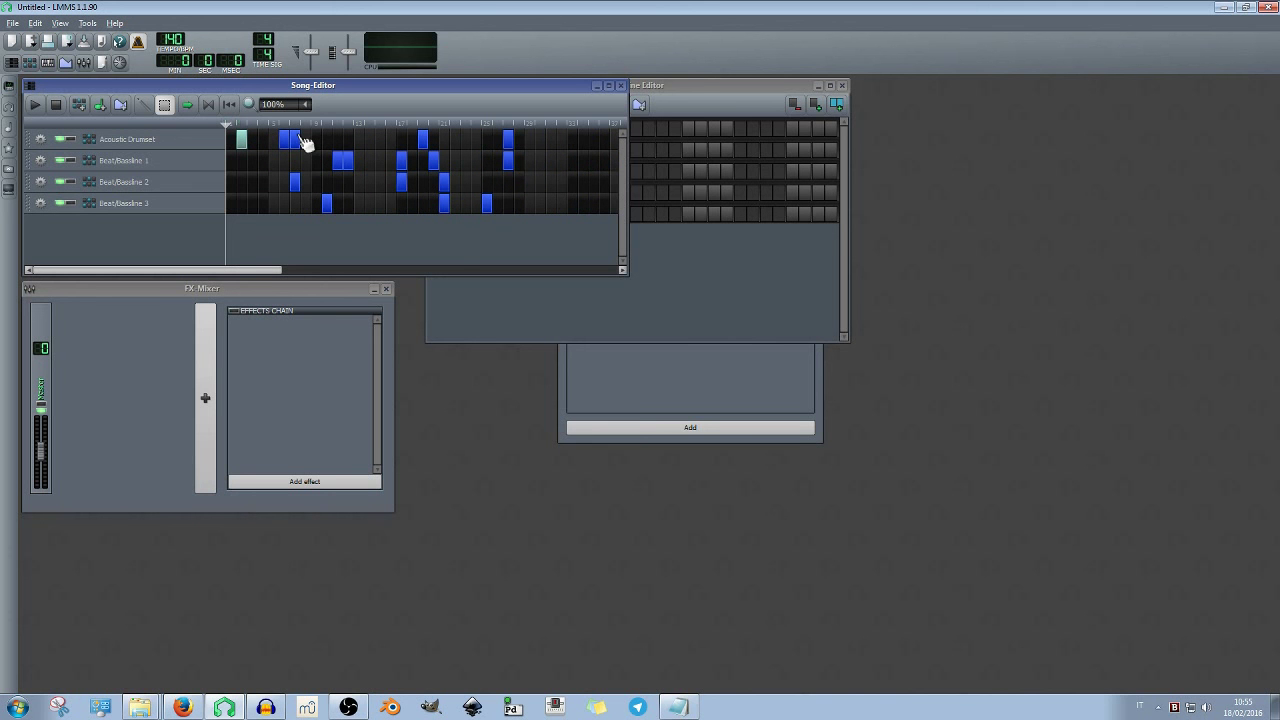
Copy a selected Acoustic Drumset pattern and clear the group selection
click(37, 22)
click(37, 23)
right_click(305, 148)
click(343, 203)
click(537, 143)
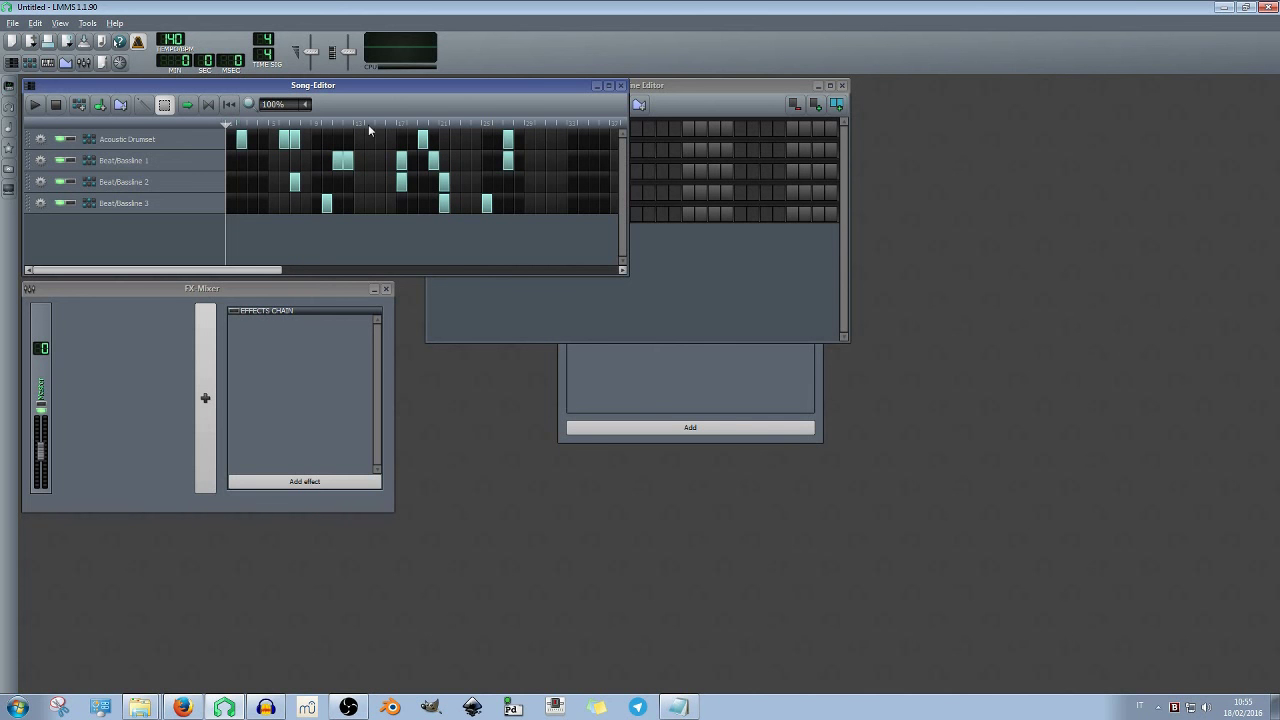
Draw a new pattern after the last one on the Acoustic Drumset track and paste the copied pattern into it
click(143, 104)
click(551, 140)
right_click(554, 146)
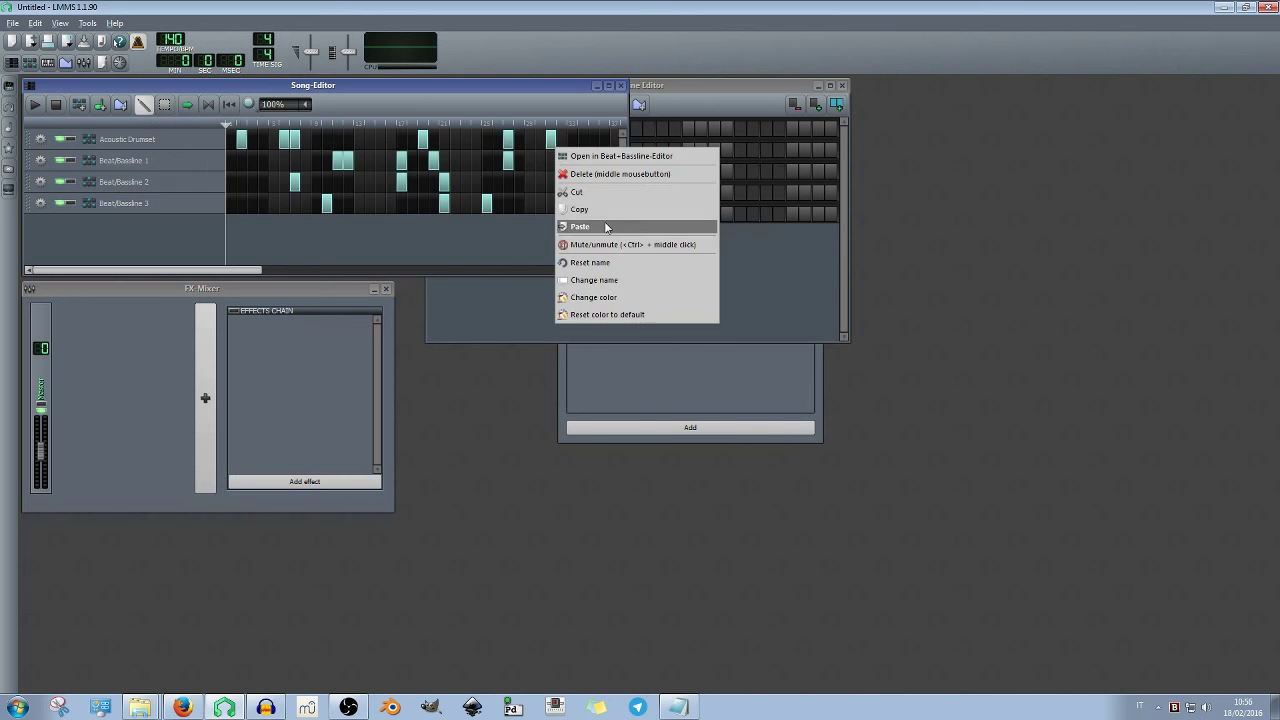
click(607, 228)
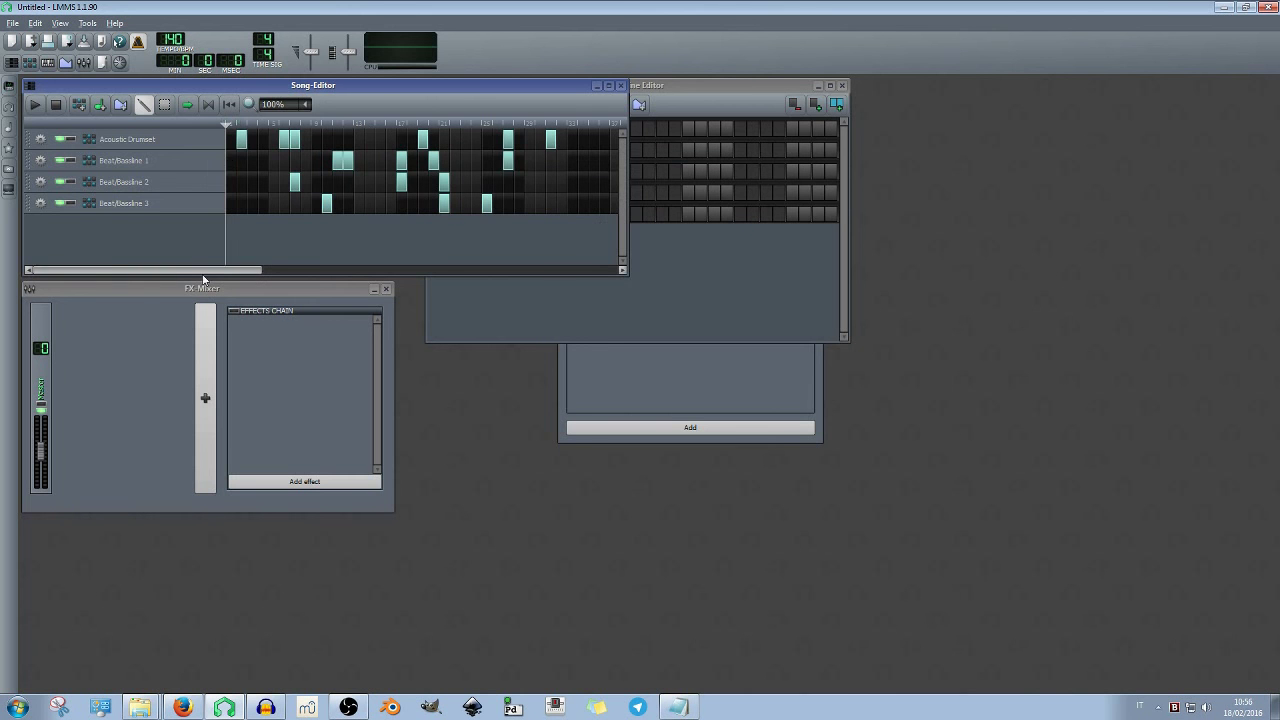
Range-select the early patterns across the four tracks, leaving out the first, and move them about four bars later
click(164, 104)
mouse_move(283, 214)
mouse_down()
mouse_move(294, 180)
mouse_move(351, 132)
mouse_up()
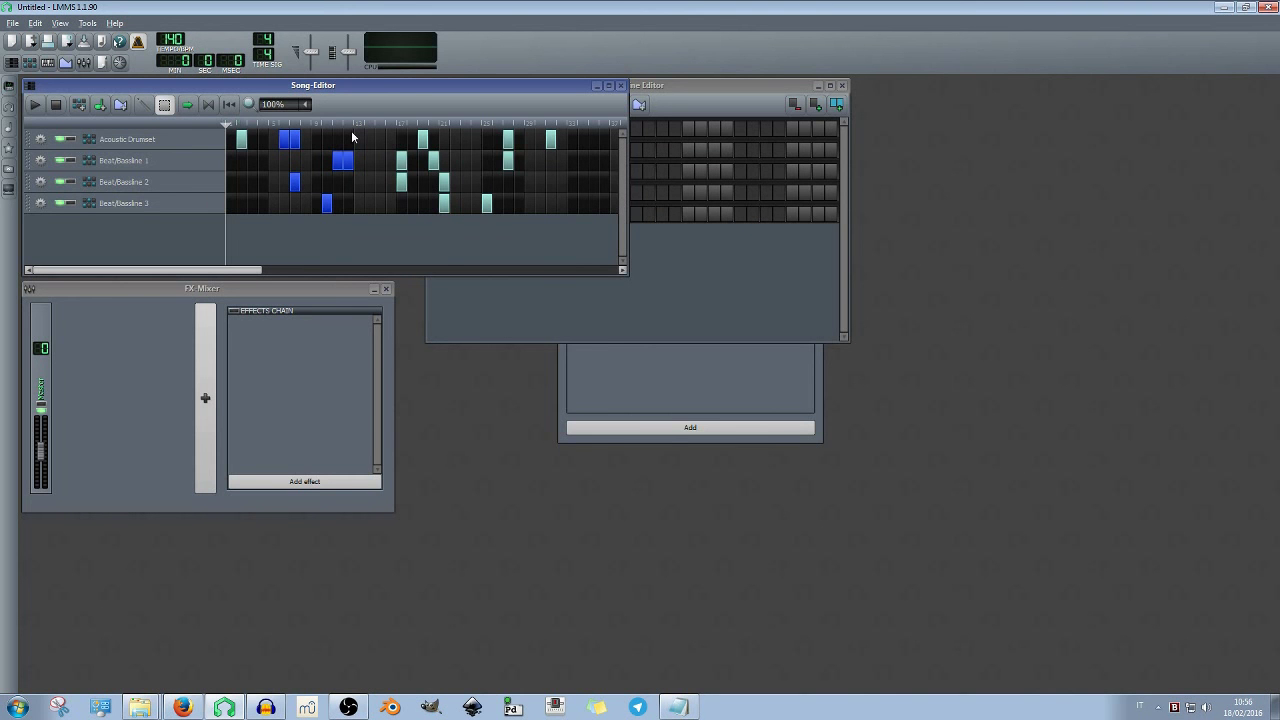
drag(289, 145, 330, 159)
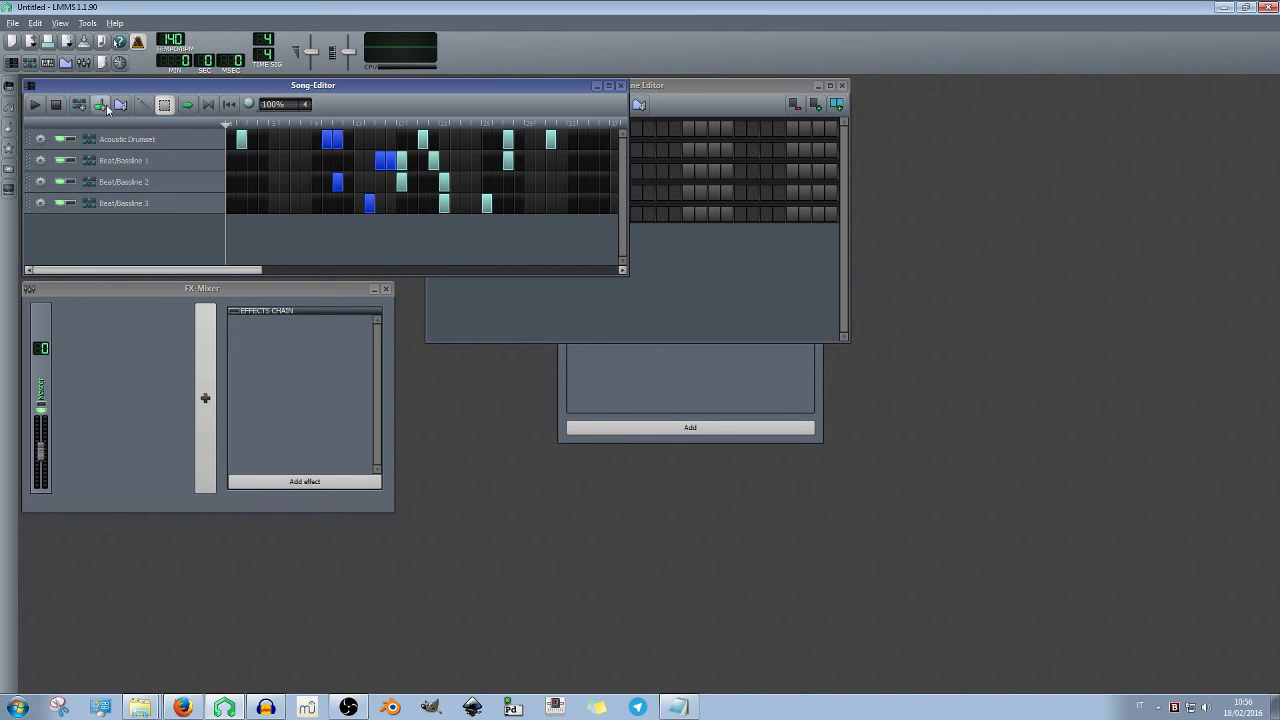
click(35, 23)
click(35, 24)
Move the selected group about two bars earlier, then shift its first Acoustic Drumset pattern alone about three bars earlier
click(678, 707)
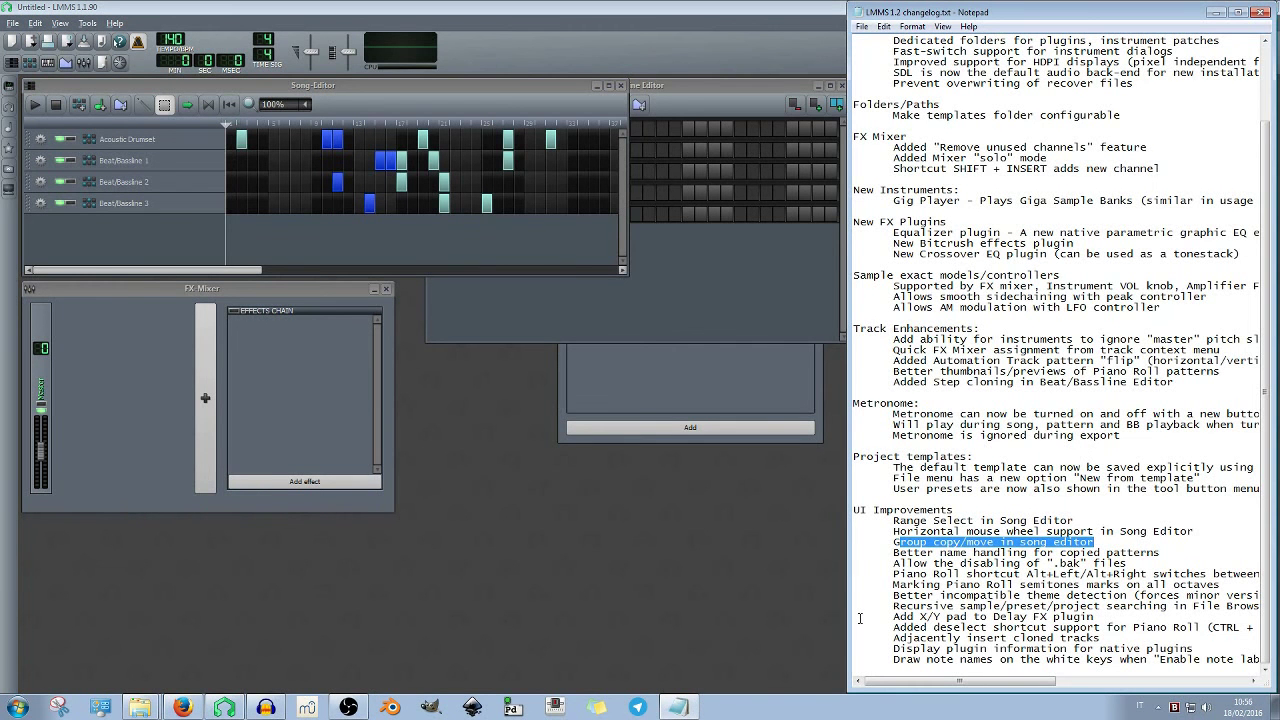
drag(330, 145, 309, 146)
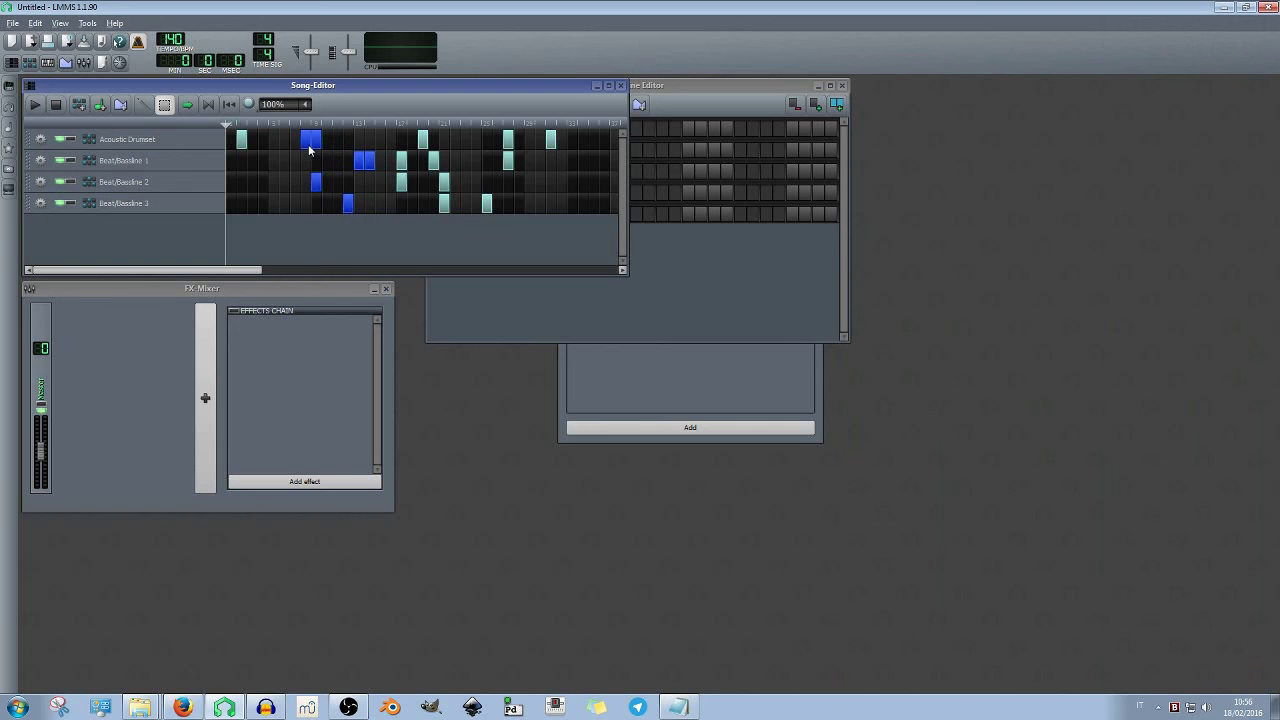
click(236, 181)
click(145, 108)
drag(306, 139, 274, 139)
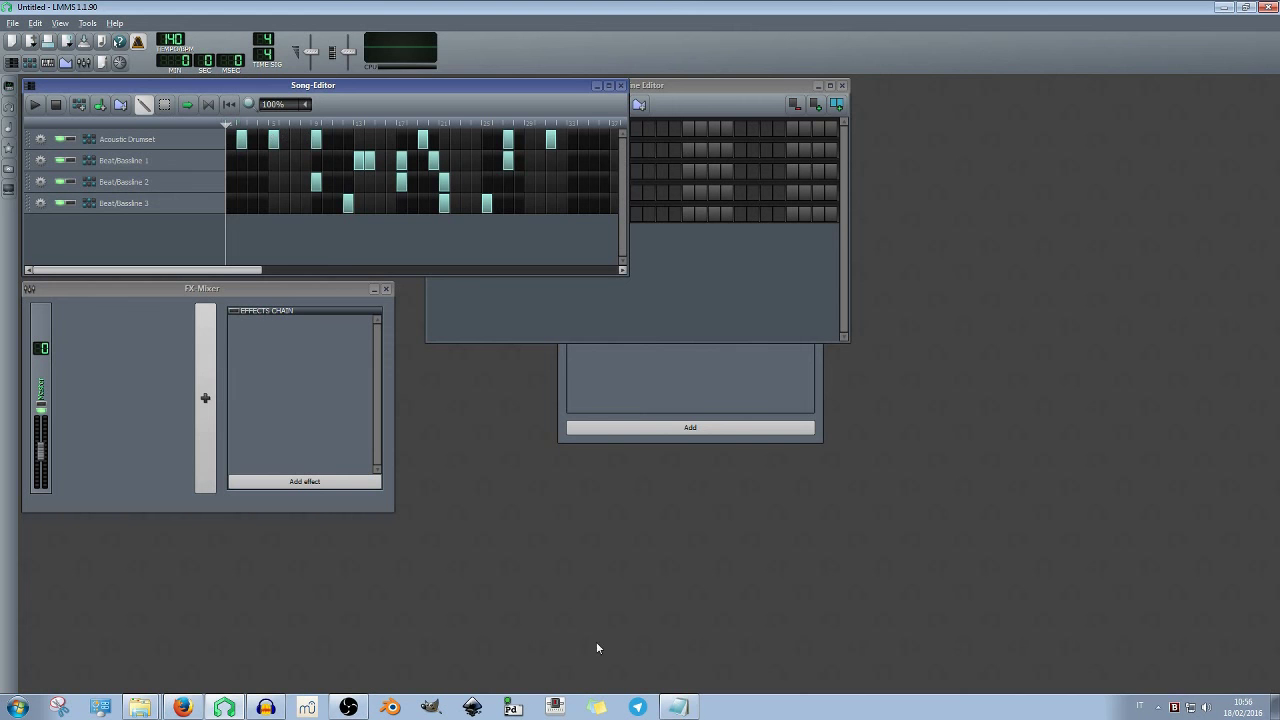
Bring up the changelog in Notepad and highlight the "Group copy/move" and "Better name handling for copied patterns" entries
click(678, 707)
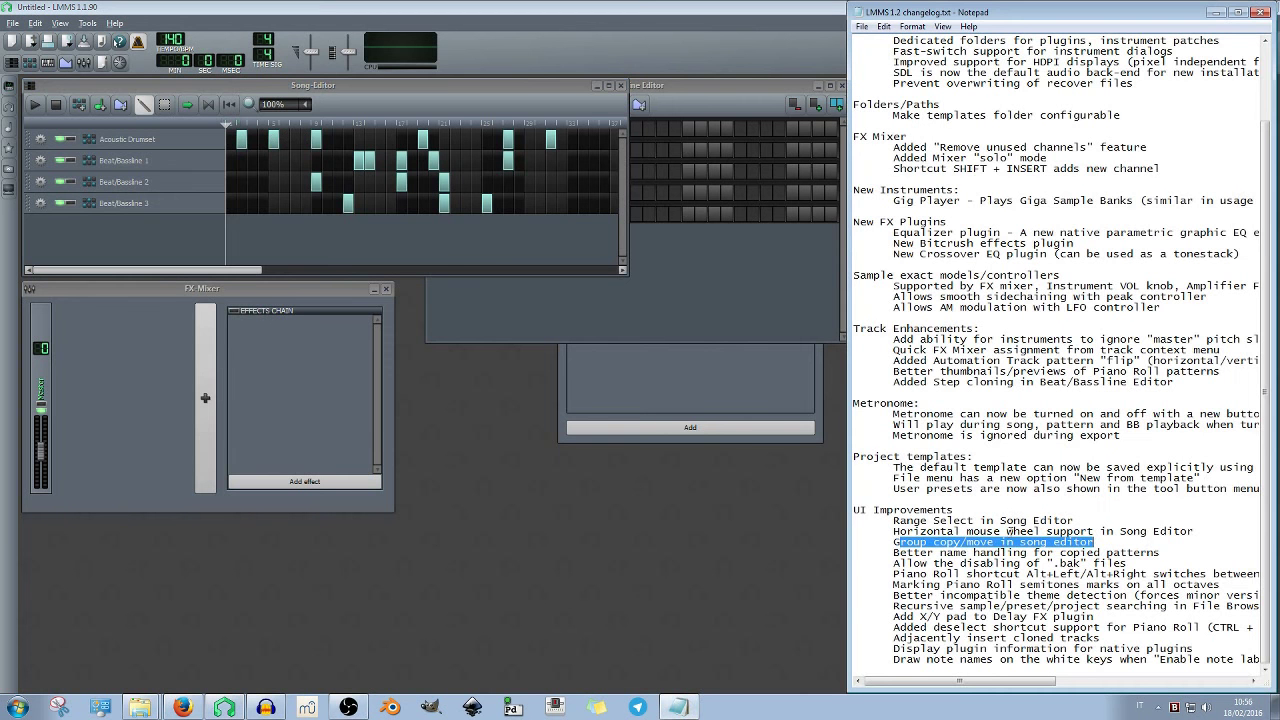
click(949, 542)
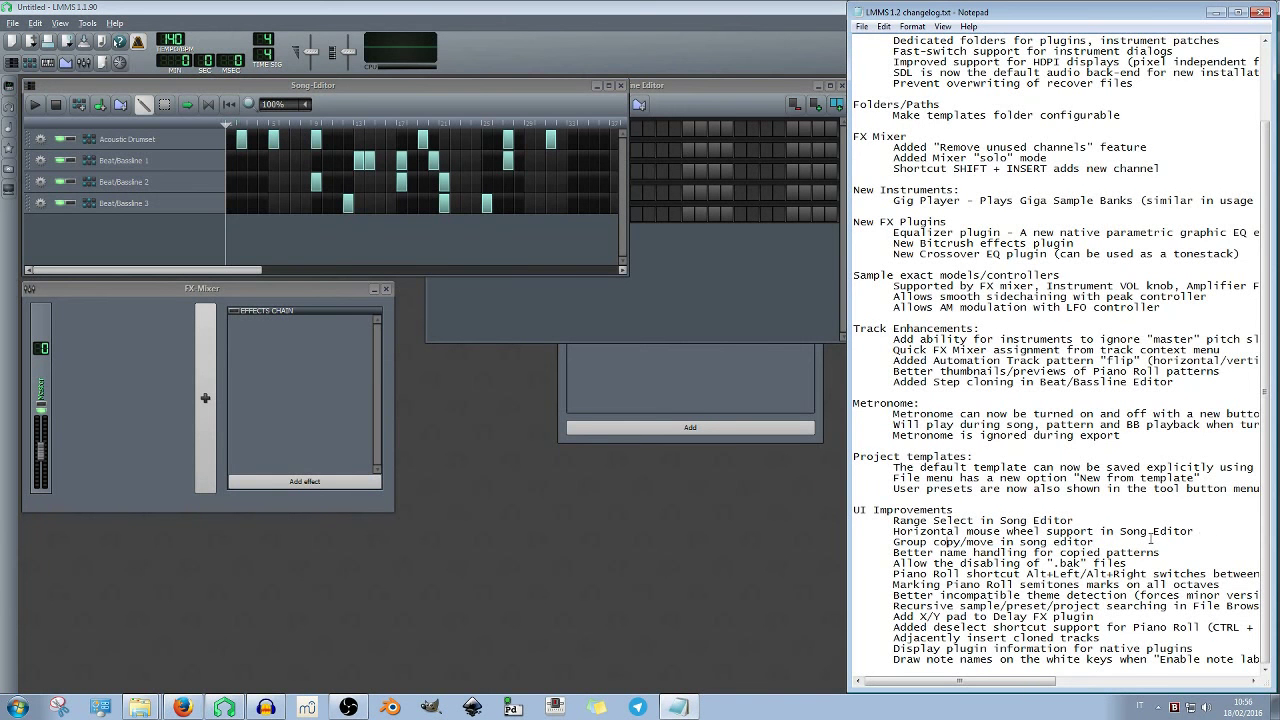
drag(1167, 550, 846, 540)
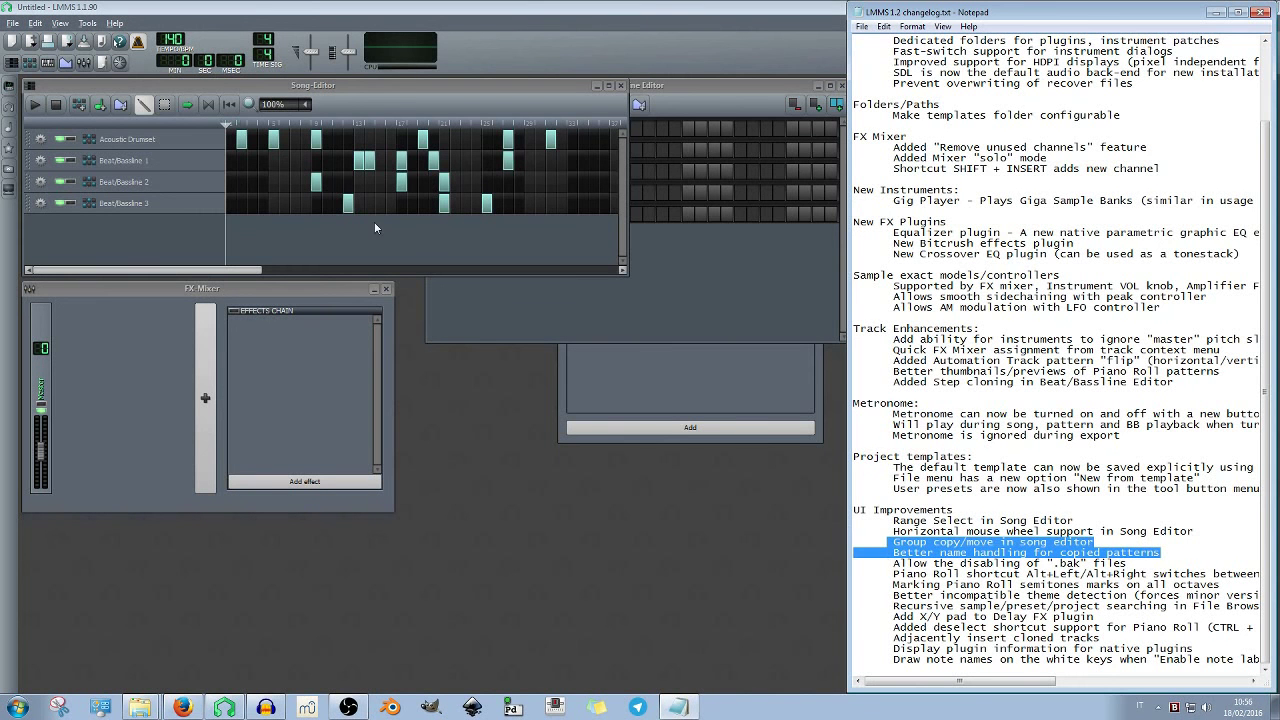
Range-select the middle patterns across the four LMMS tracks and place a copy of the group about two bars later
click(309, 88)
click(164, 105)
mouse_move(295, 215)
mouse_down()
mouse_move(391, 183)
mouse_move(493, 121)
mouse_up()
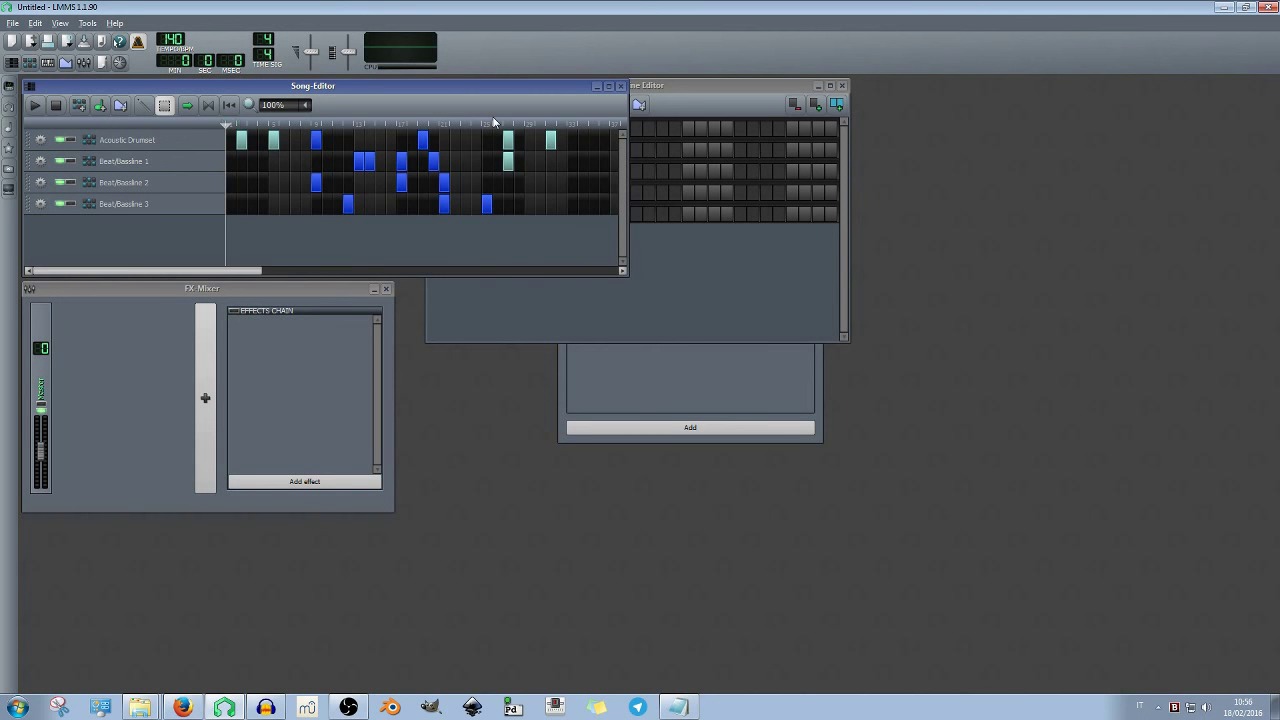
drag(317, 138, 346, 149)
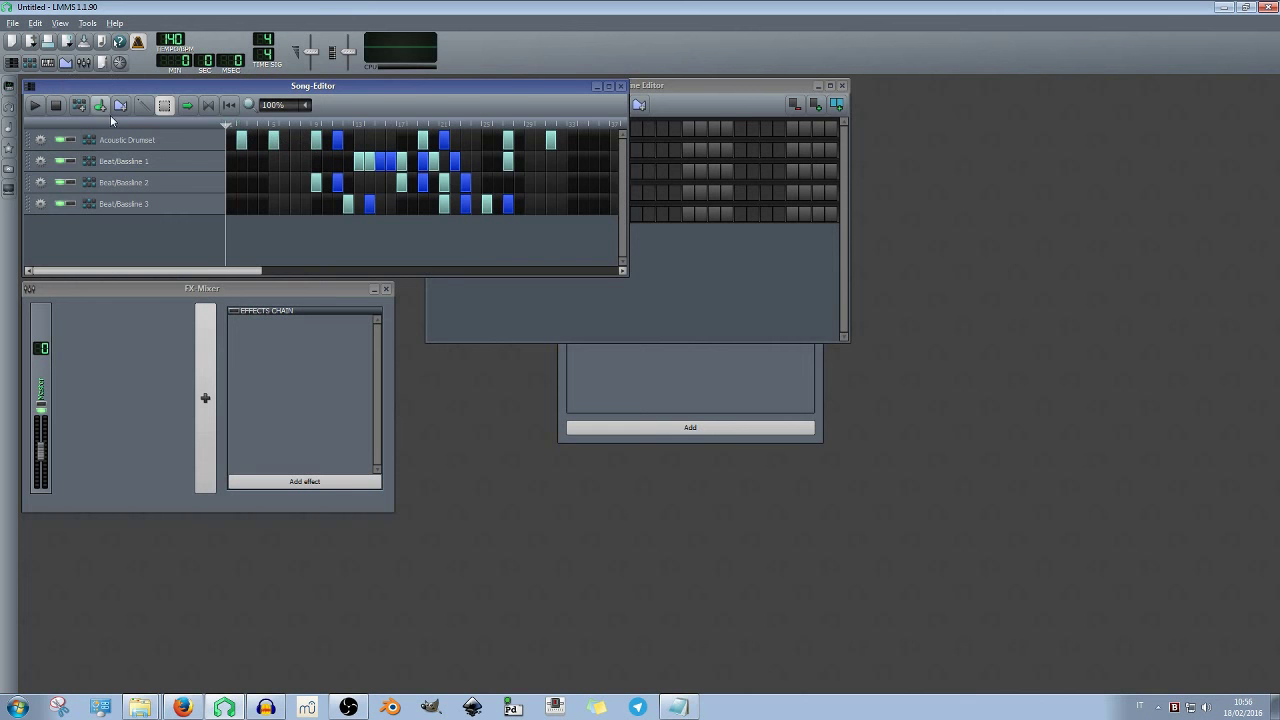
Add an AudioFileProcessor instrument track to the Song-Editor and clear the pattern selection
click(9, 88)
drag(79, 152, 303, 240)
click(741, 245)
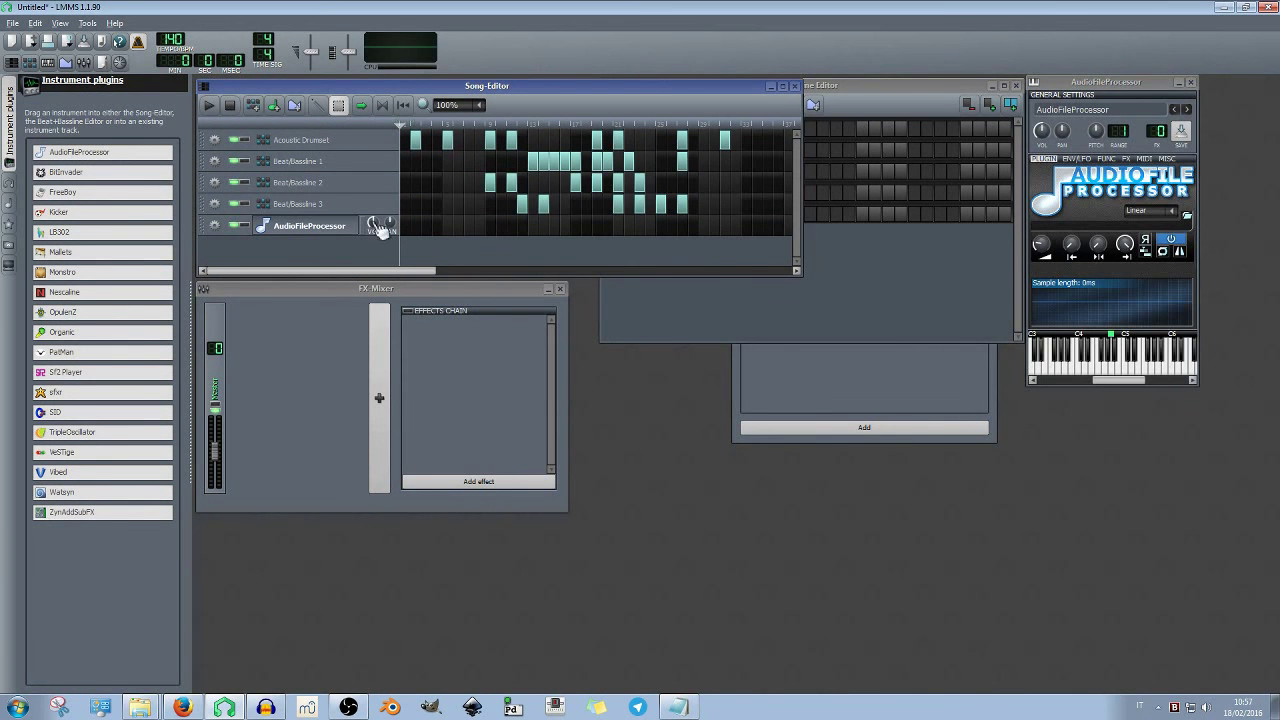
Create a pattern near the start of the AudioFileProcessor track and draw a few notes in it with the Piano Roll
click(1154, 362)
click(436, 232)
click(434, 228)
double_click(434, 228)
click(345, 226)
click(435, 194)
click(467, 274)
click(283, 242)
click(531, 250)
click(592, 87)
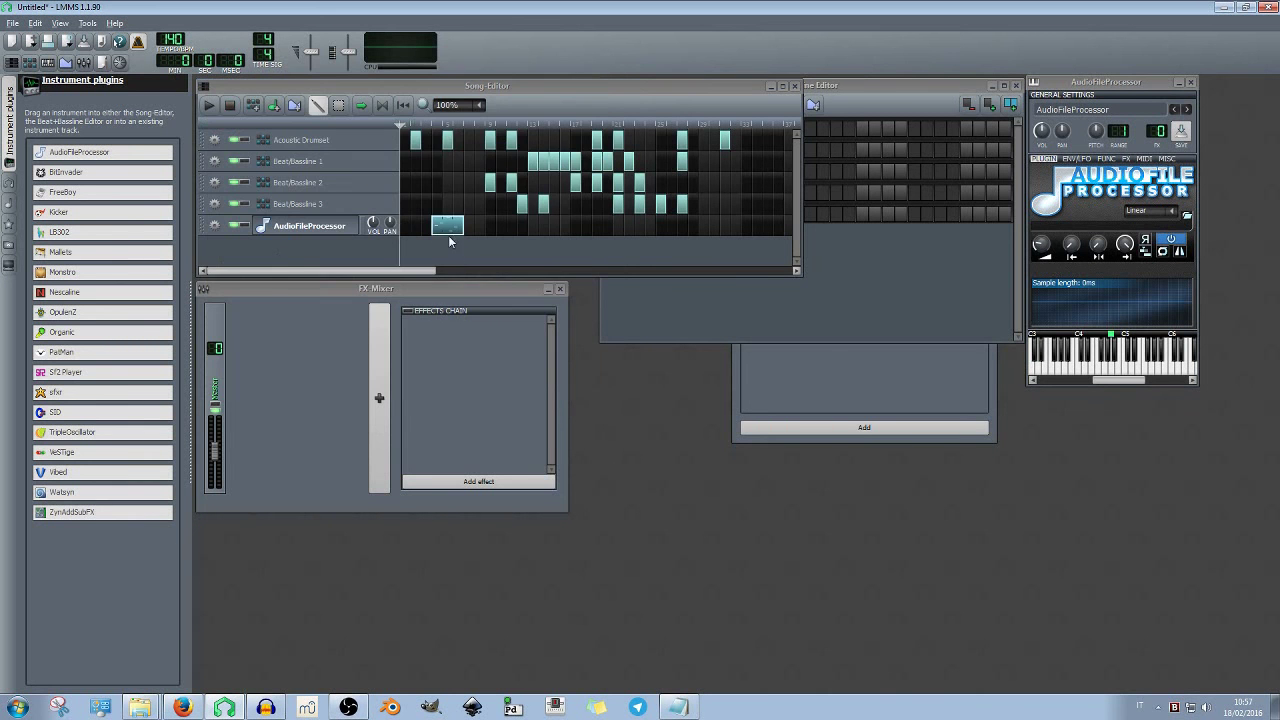
Add an OpulenZ instrument track and place a copy of the AudioFileProcessor pattern on it, just after the original's position
drag(100, 312, 323, 249)
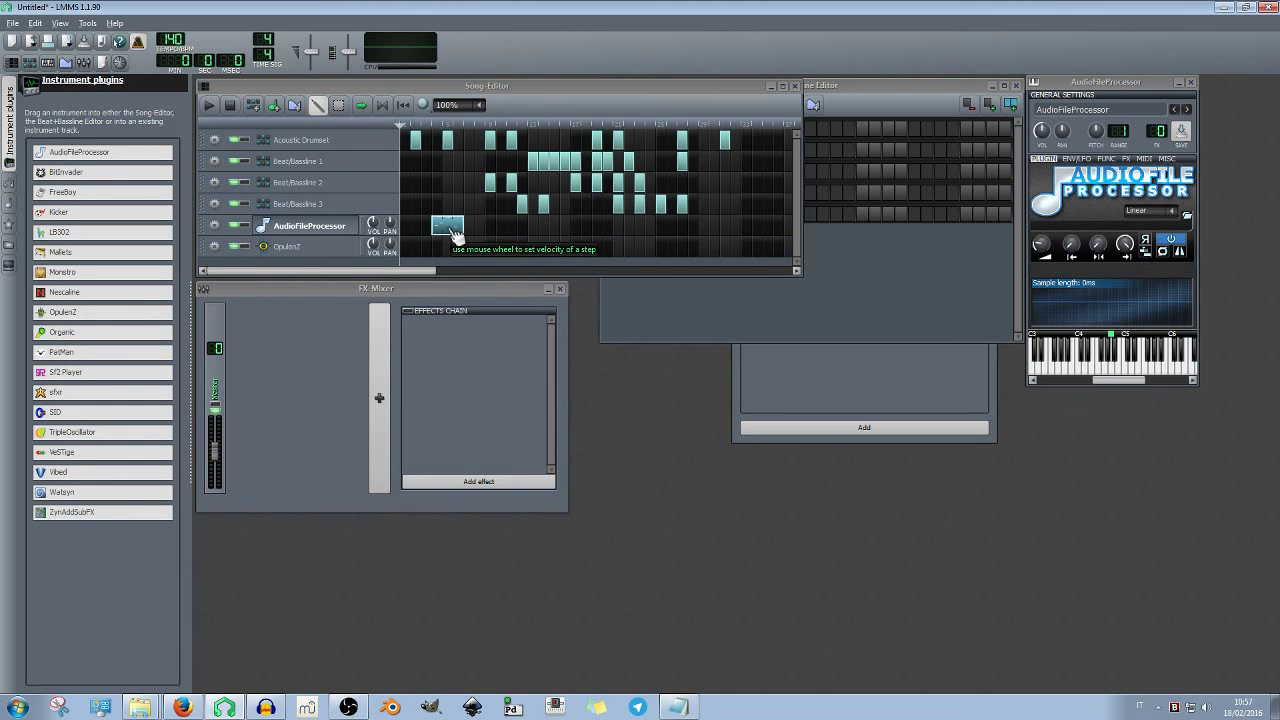
click(474, 246)
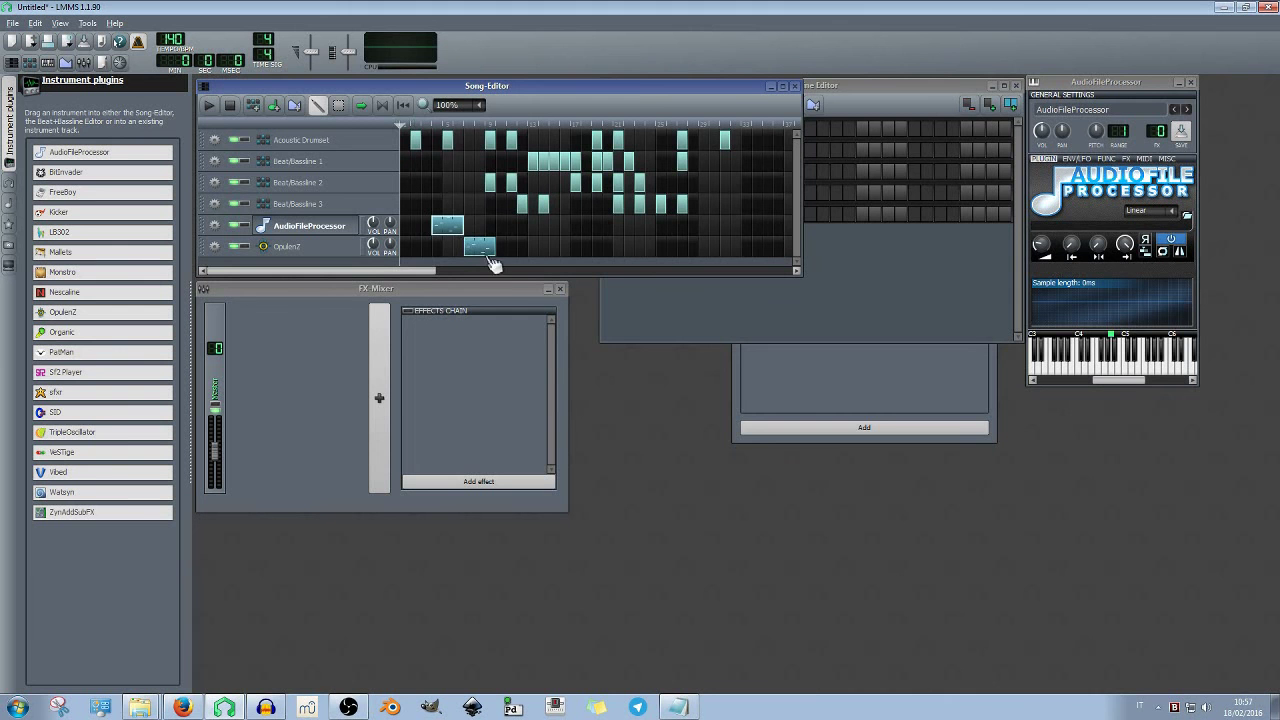
Rename the AudioFileProcessor track's pattern as "lyjlk"
right_click(460, 232)
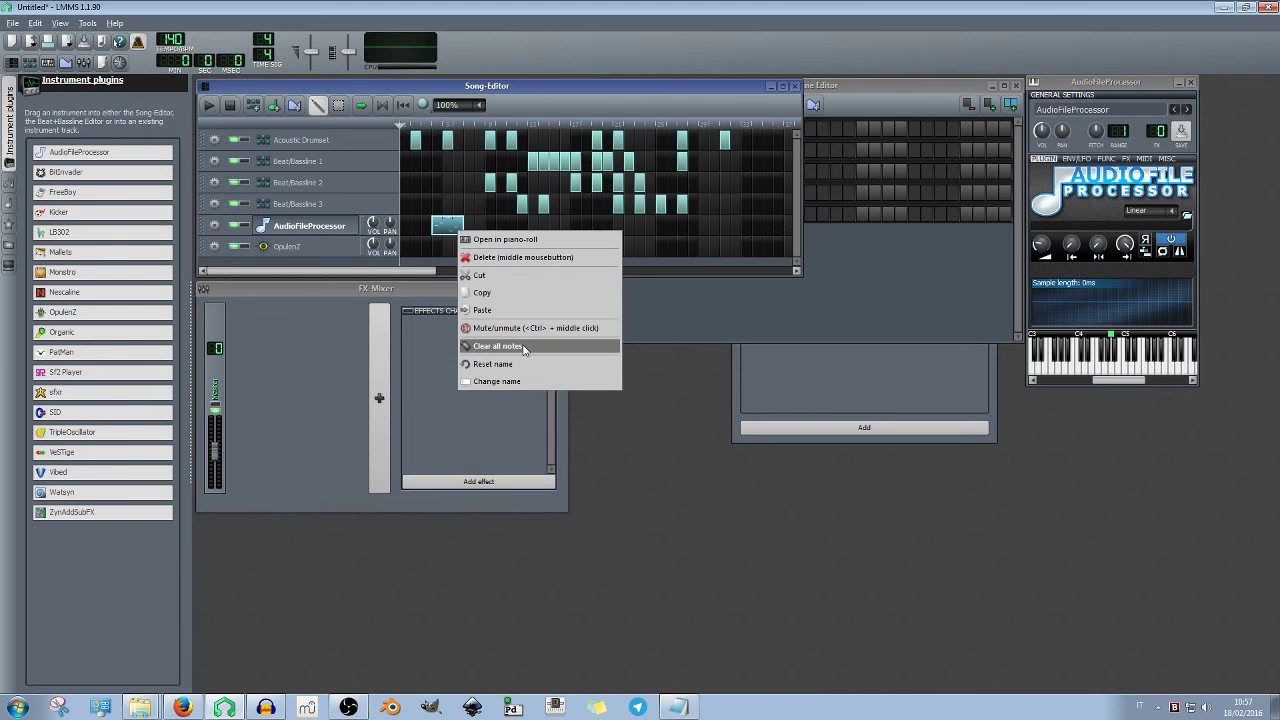
click(519, 380)
text(lyjlk)
key(Return)
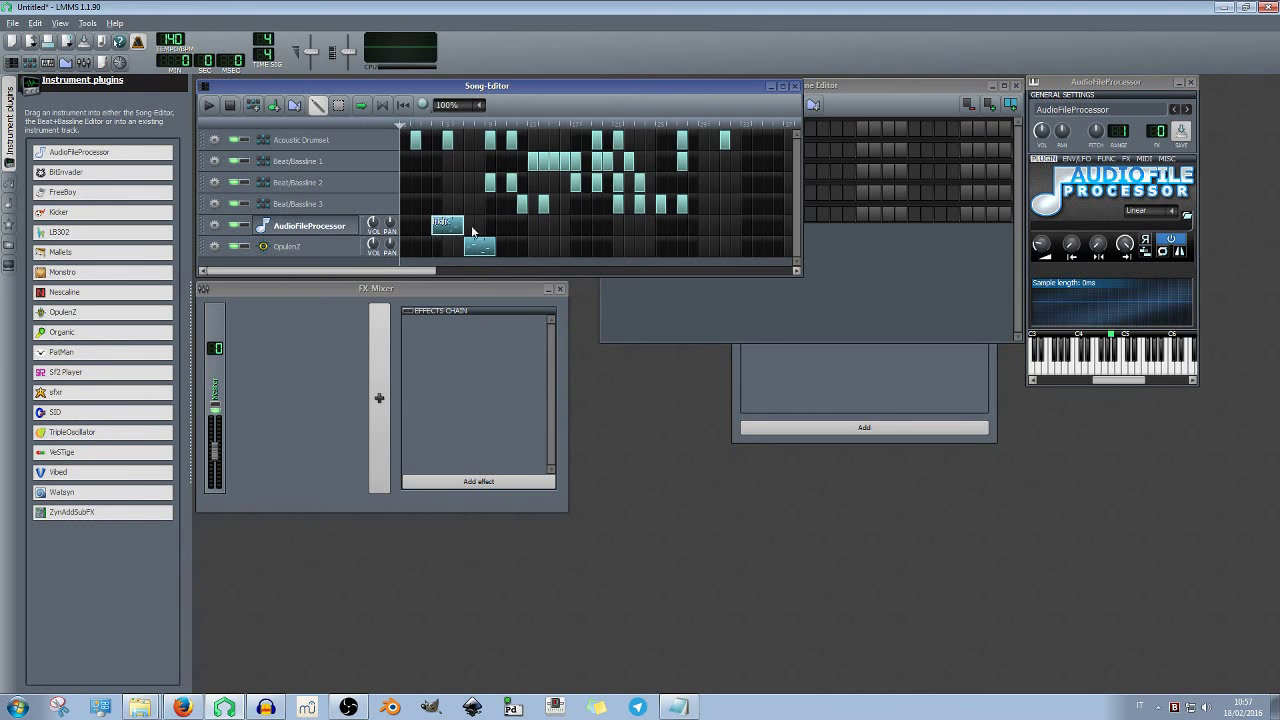
Copy the renamed AudioFileProcessor pattern onto the OpulenZ track just after the first copy, and bring up the changelog
drag(467, 232, 517, 253)
click(680, 705)
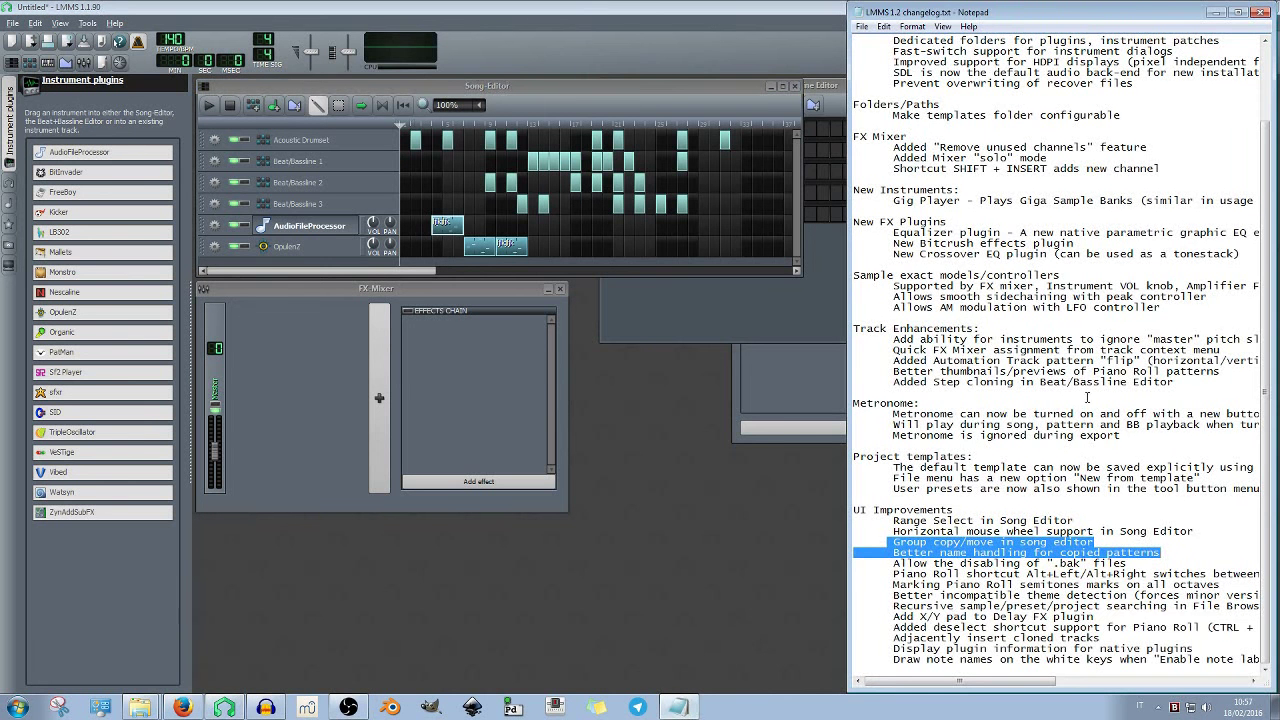
click(924, 552)
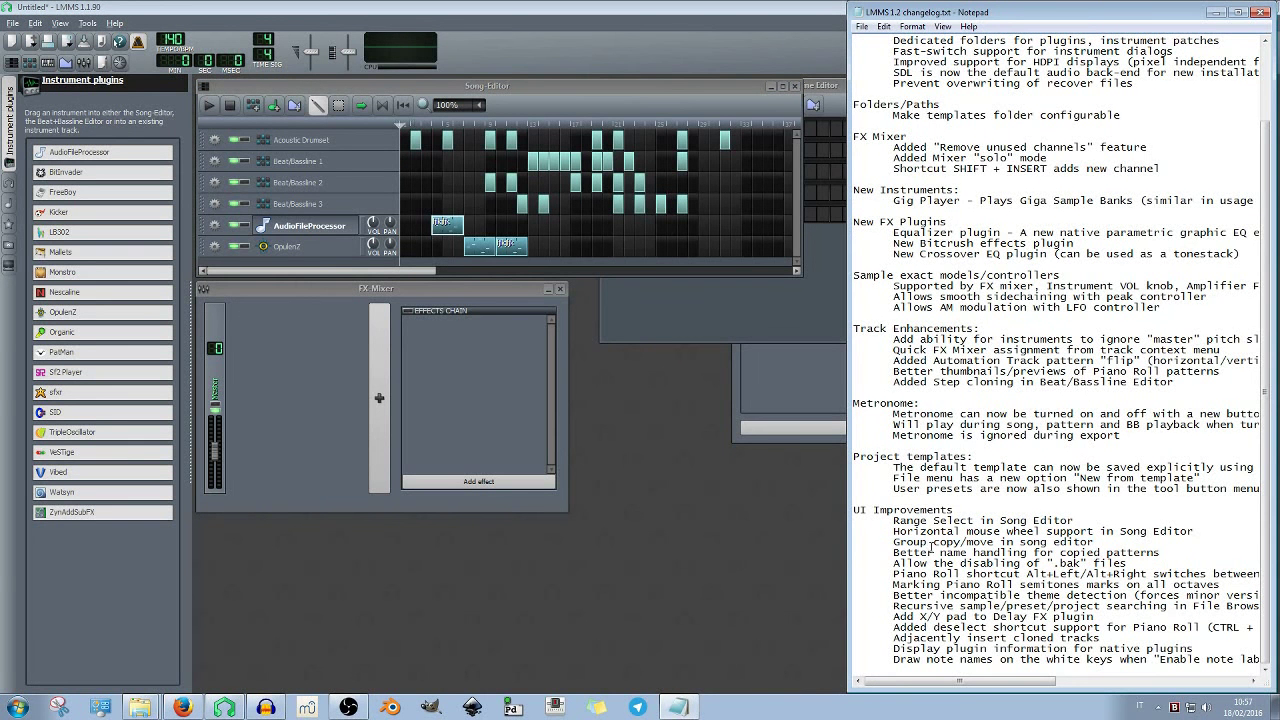
Review the changelog entries on disabling ".bak" files and on the Piano Roll shortcut for switching between patterns
drag(1142, 565, 892, 558)
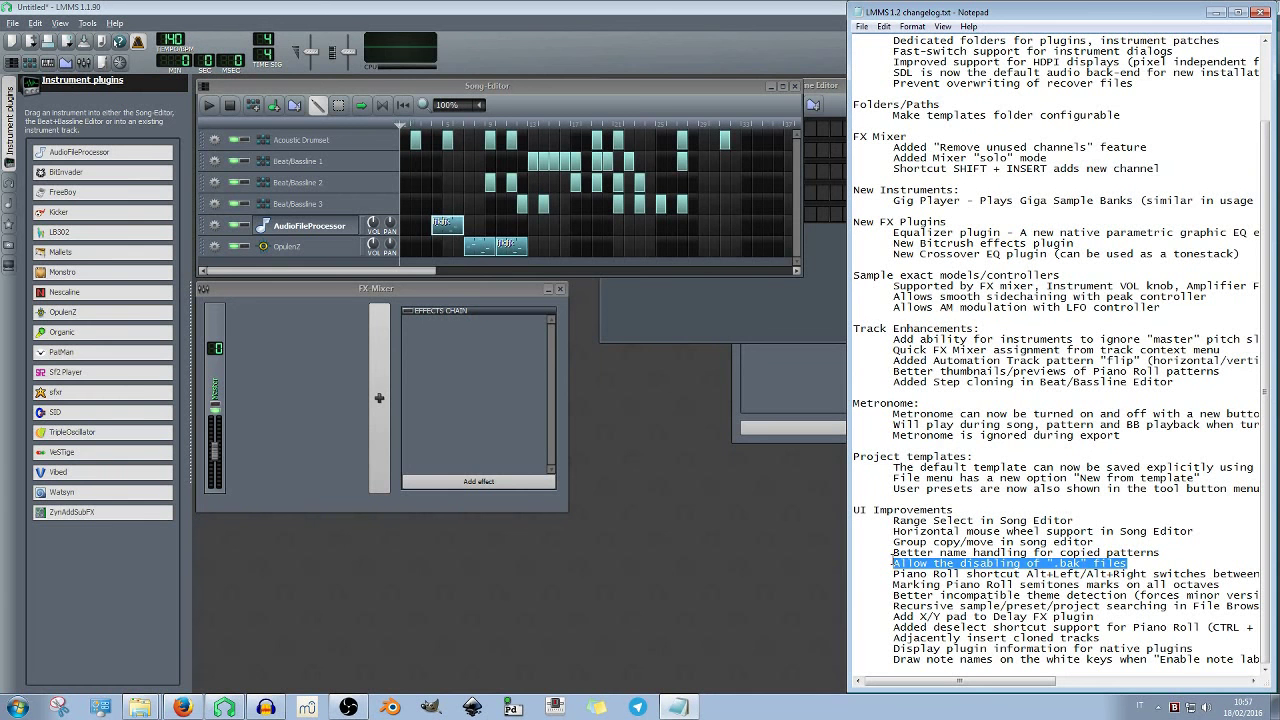
drag(1036, 681, 1025, 681)
drag(893, 574, 990, 574)
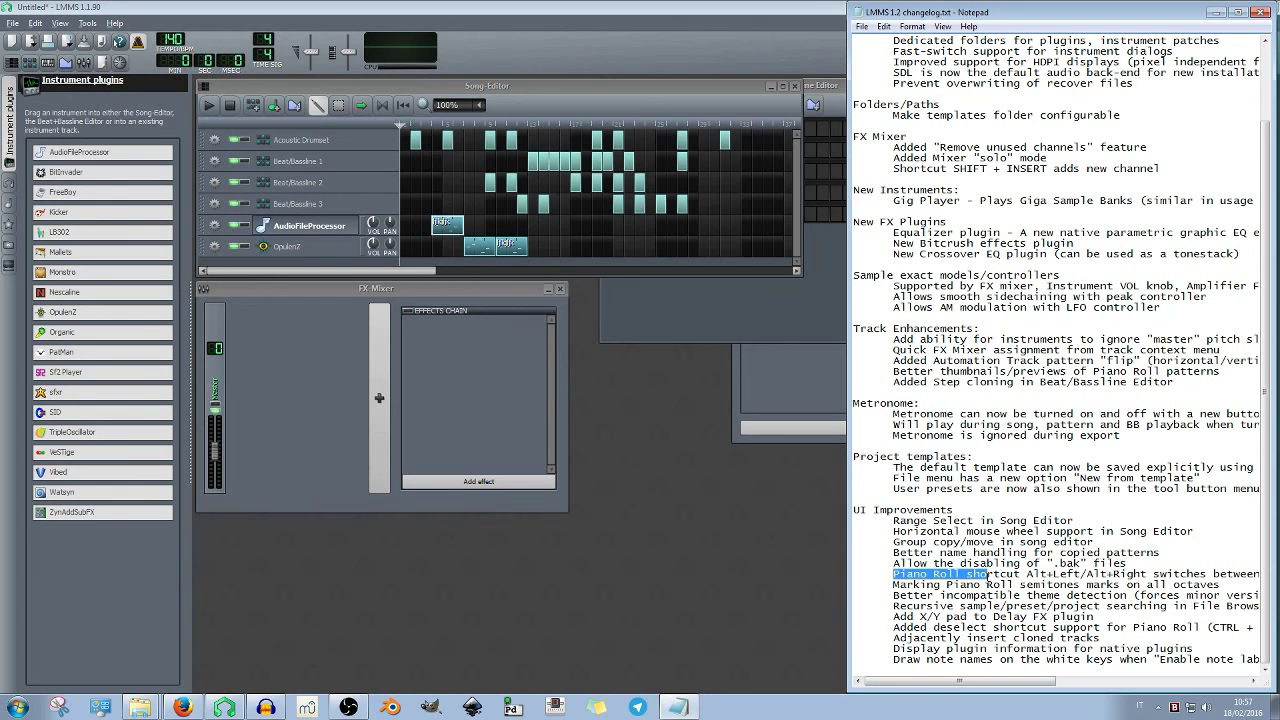
click(990, 574)
mouse_move(1034, 684)
mouse_down()
mouse_move(1139, 686)
mouse_move(1034, 684)
mouse_up()
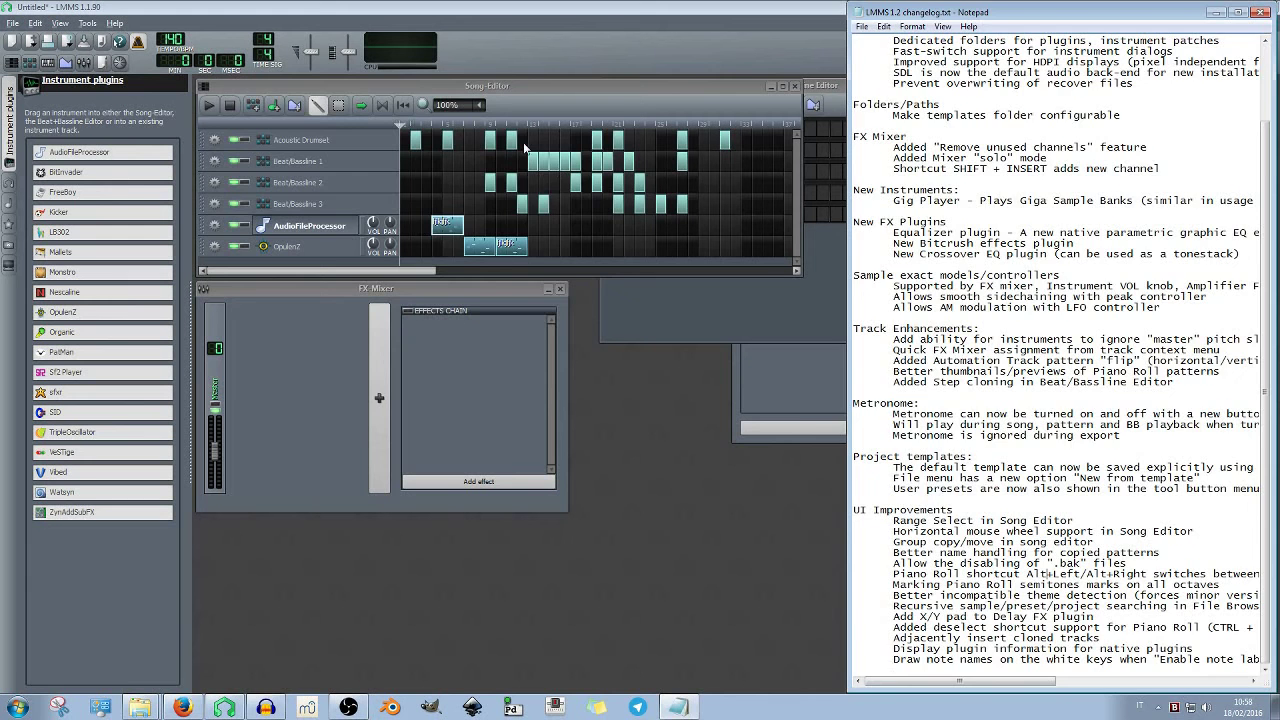
Move the Piano Roll window below the Song-Editor and add several extra notes to the second OpulenZ pattern
double_click(467, 240)
drag(432, 86, 614, 323)
double_click(521, 251)
click(555, 486)
click(644, 431)
click(515, 391)
click(474, 478)
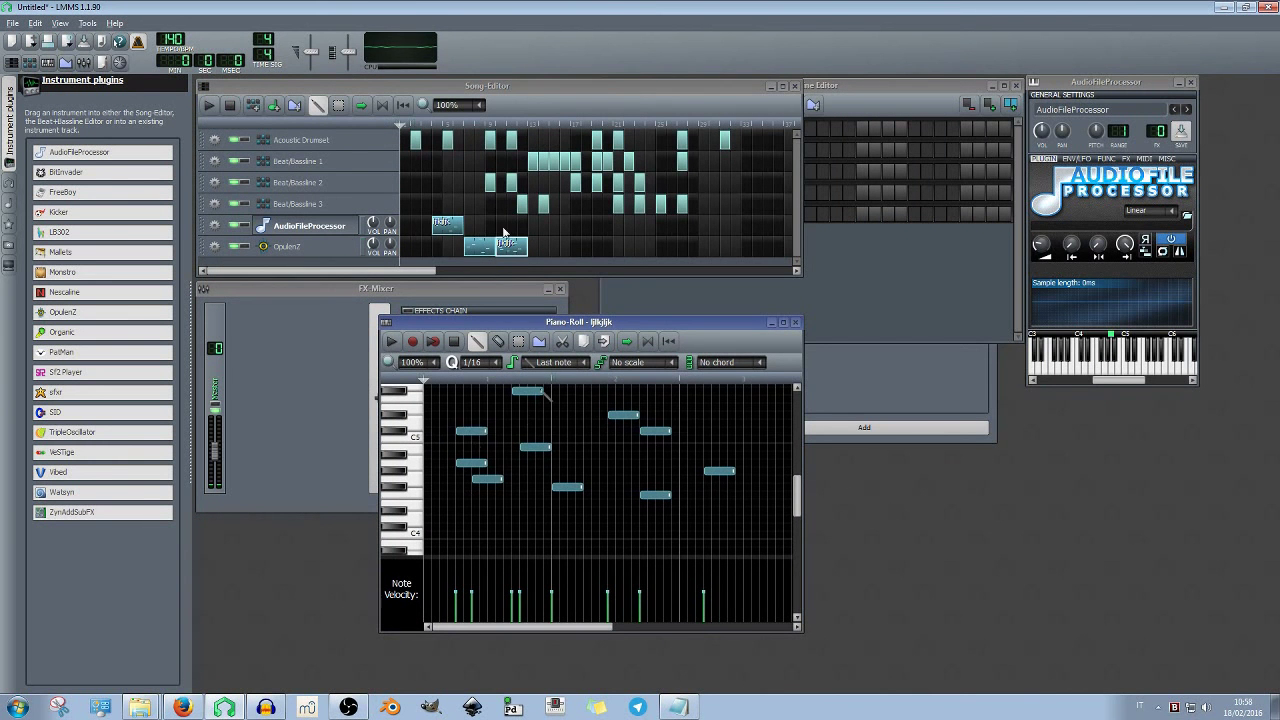
Show the two OpulenZ patterns and the AudioFileProcessor pattern in the Piano Roll in turn to compare their notes
double_click(477, 251)
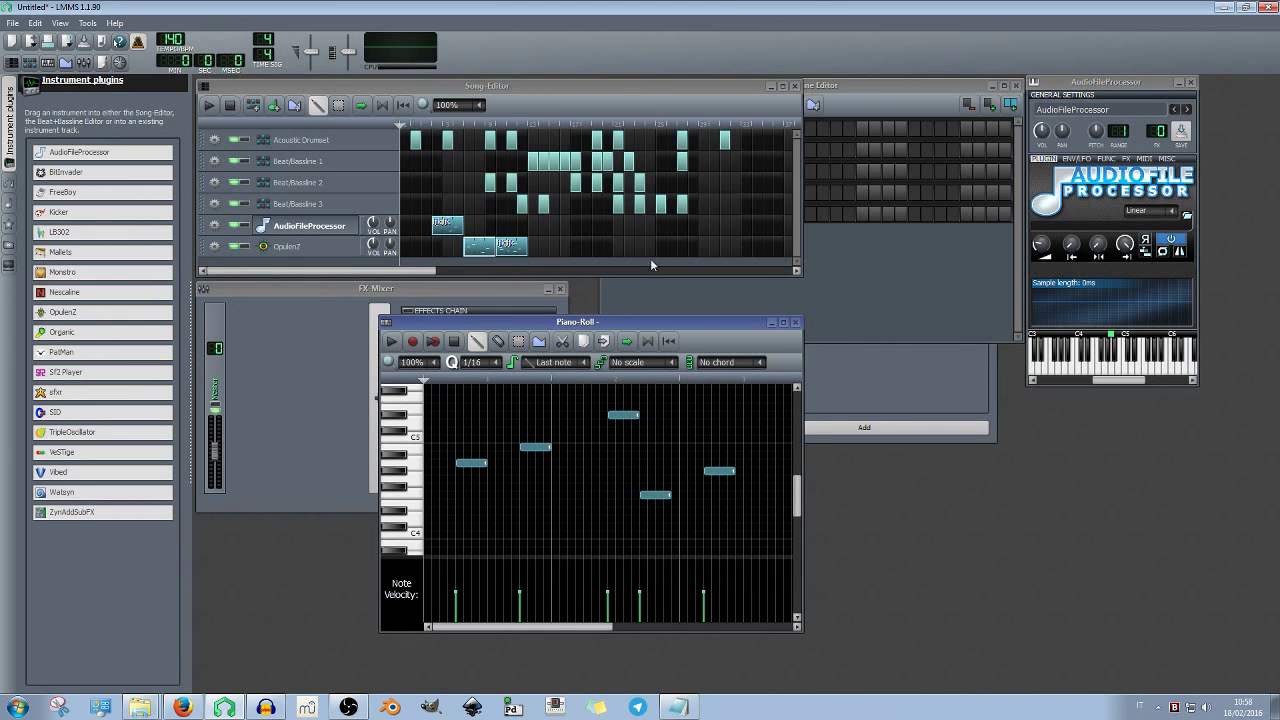
double_click(460, 225)
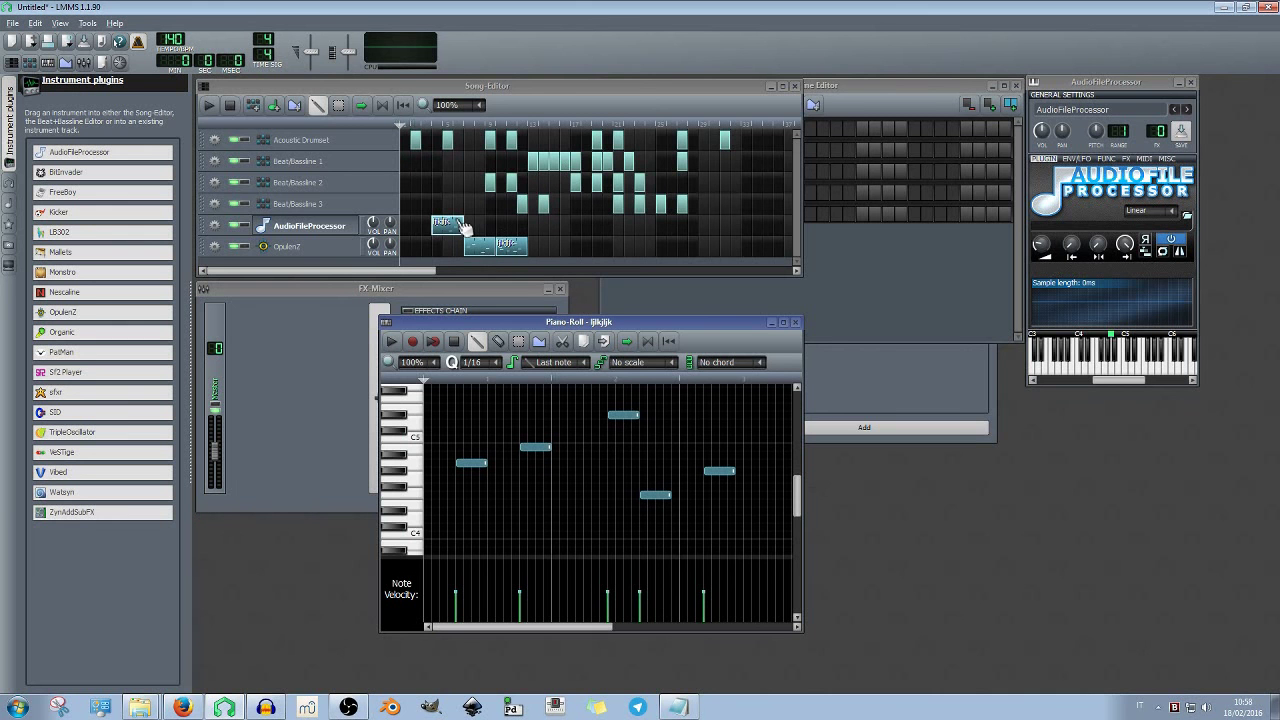
double_click(518, 250)
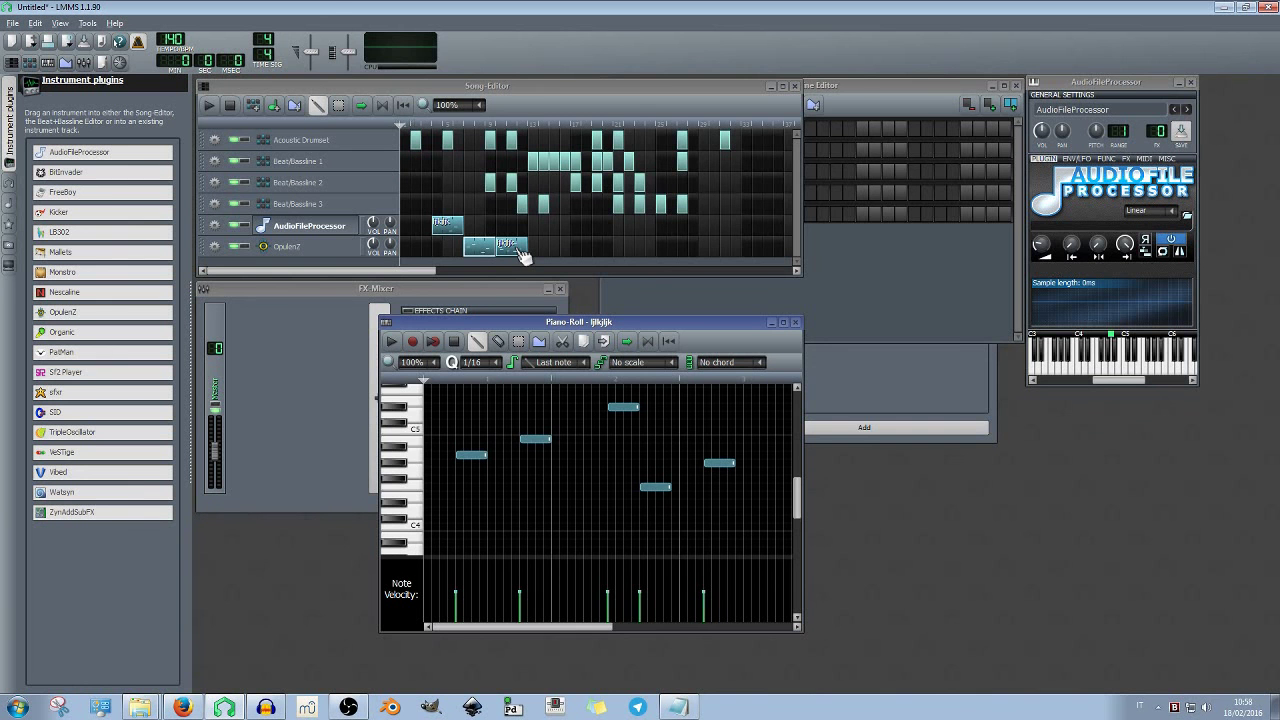
double_click(516, 248)
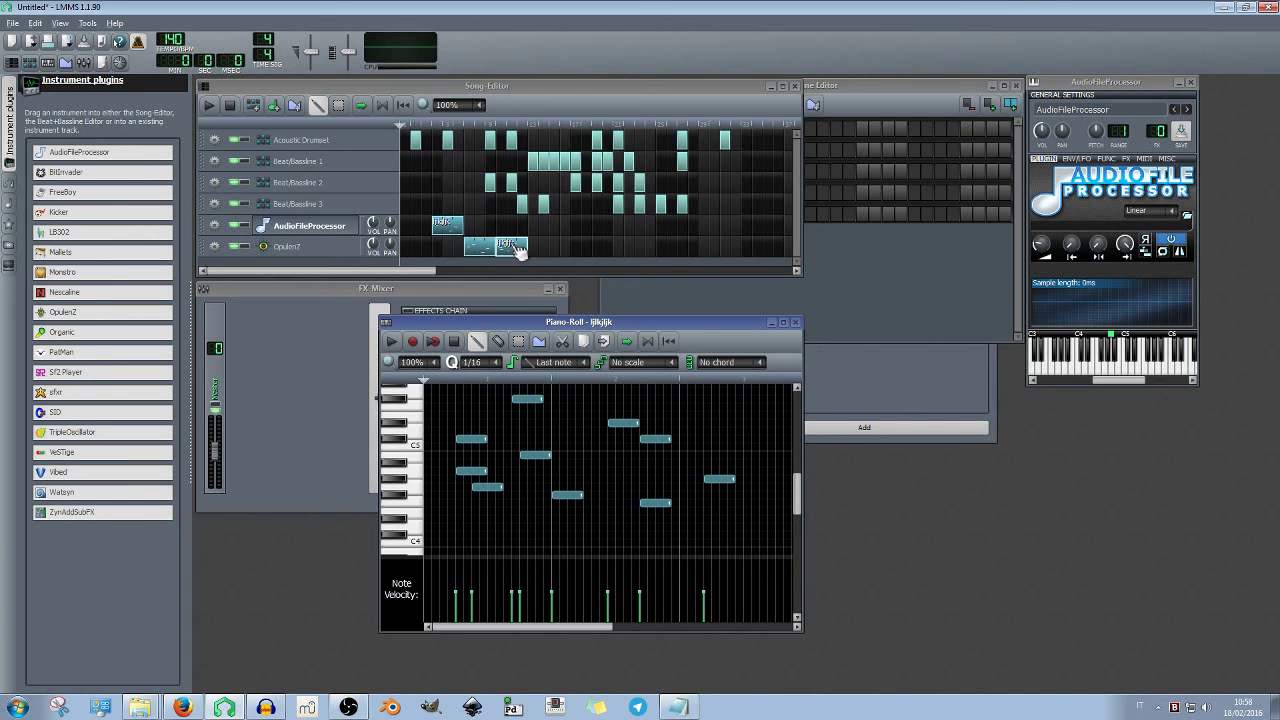
Switch the Piano Roll from the second OpulenZ pattern to its neighbouring pattern without reopening it from the Song-Editor
key(alt+Left)
key(Right)
key(Right)
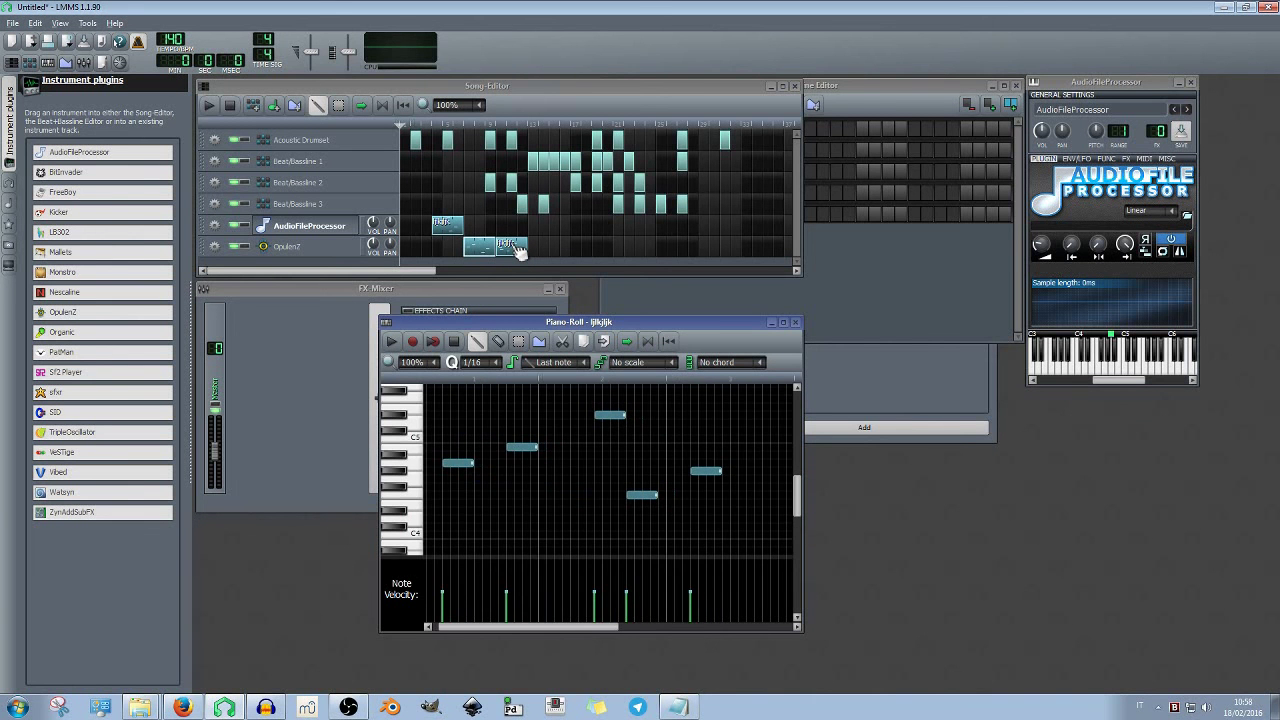
key(ctrl+Right)
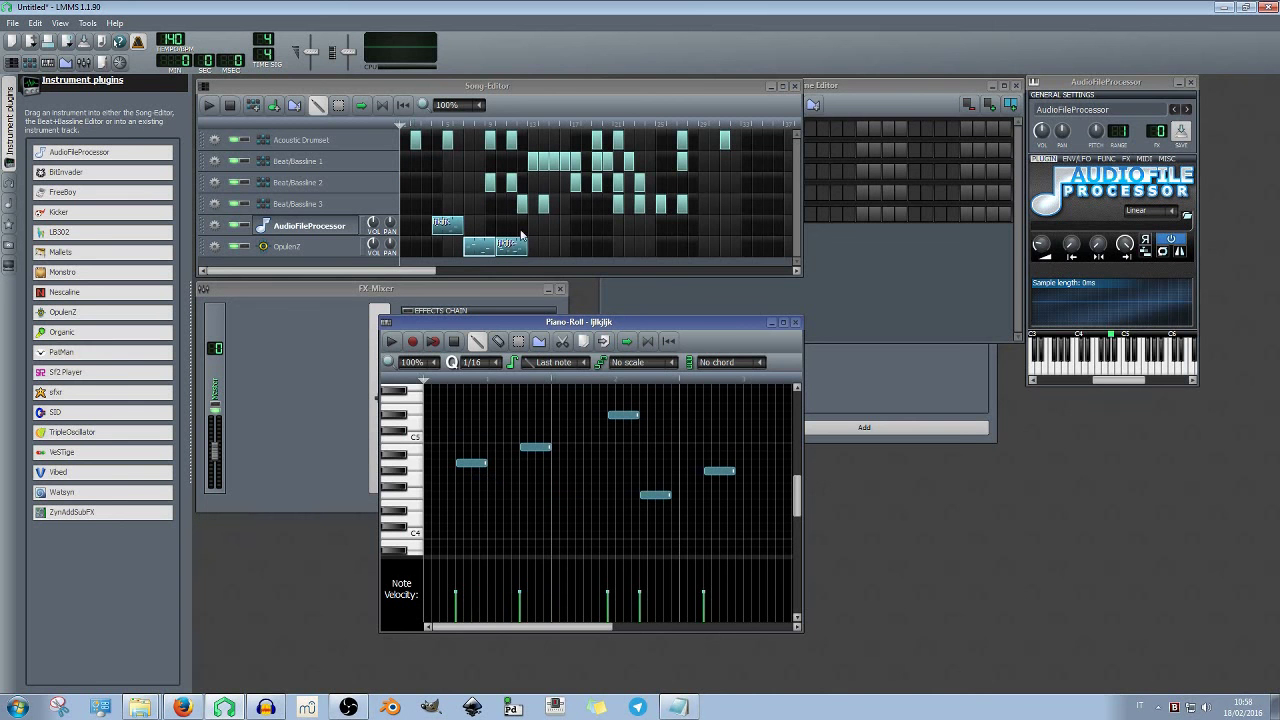
click(477, 250)
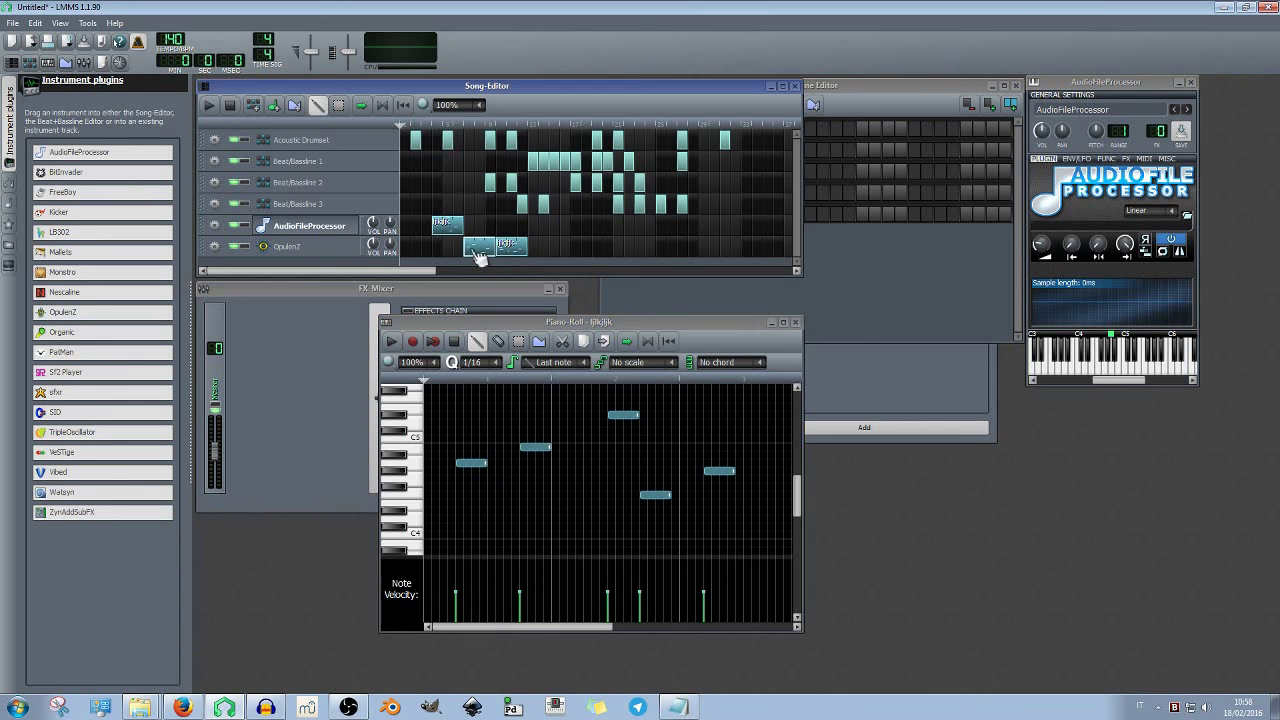
Create a third pattern at the end of the OpulenZ sequence and draw three notes in it
double_click(538, 250)
click(546, 479)
click(649, 471)
click(657, 487)
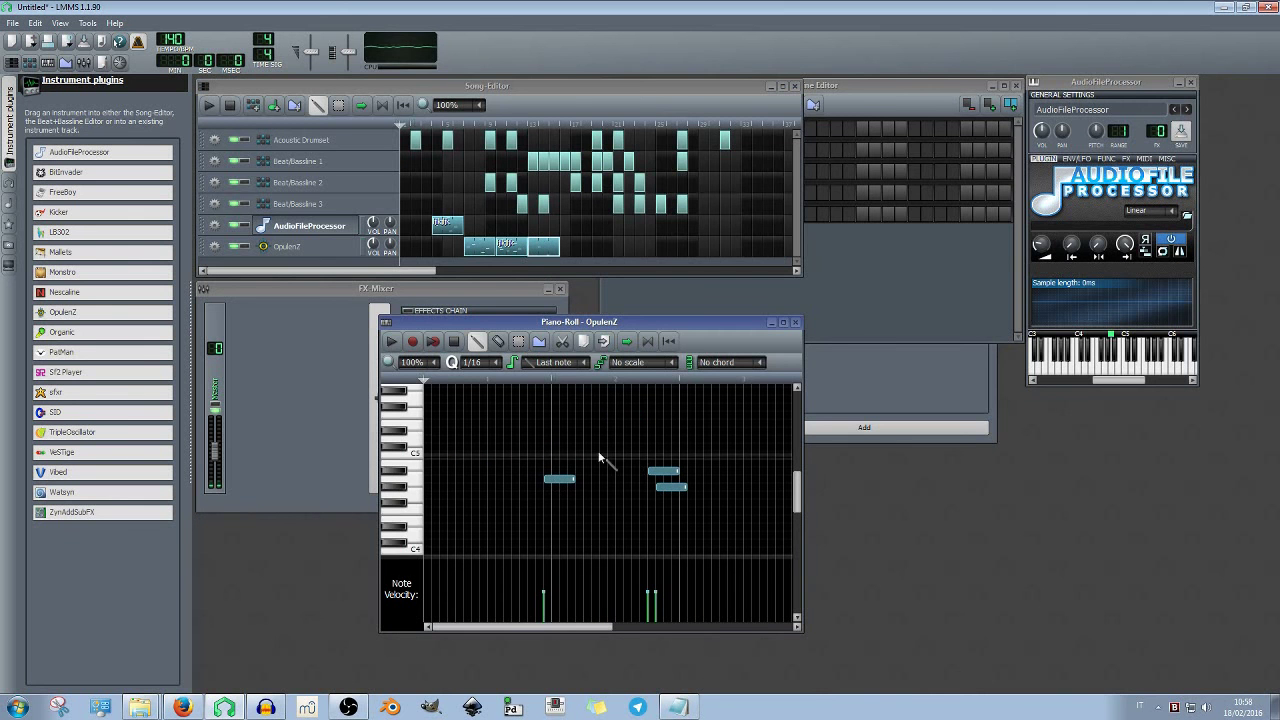
Step the Piano Roll back from the third OpulenZ pattern to the first one and close the Piano Roll
click(517, 254)
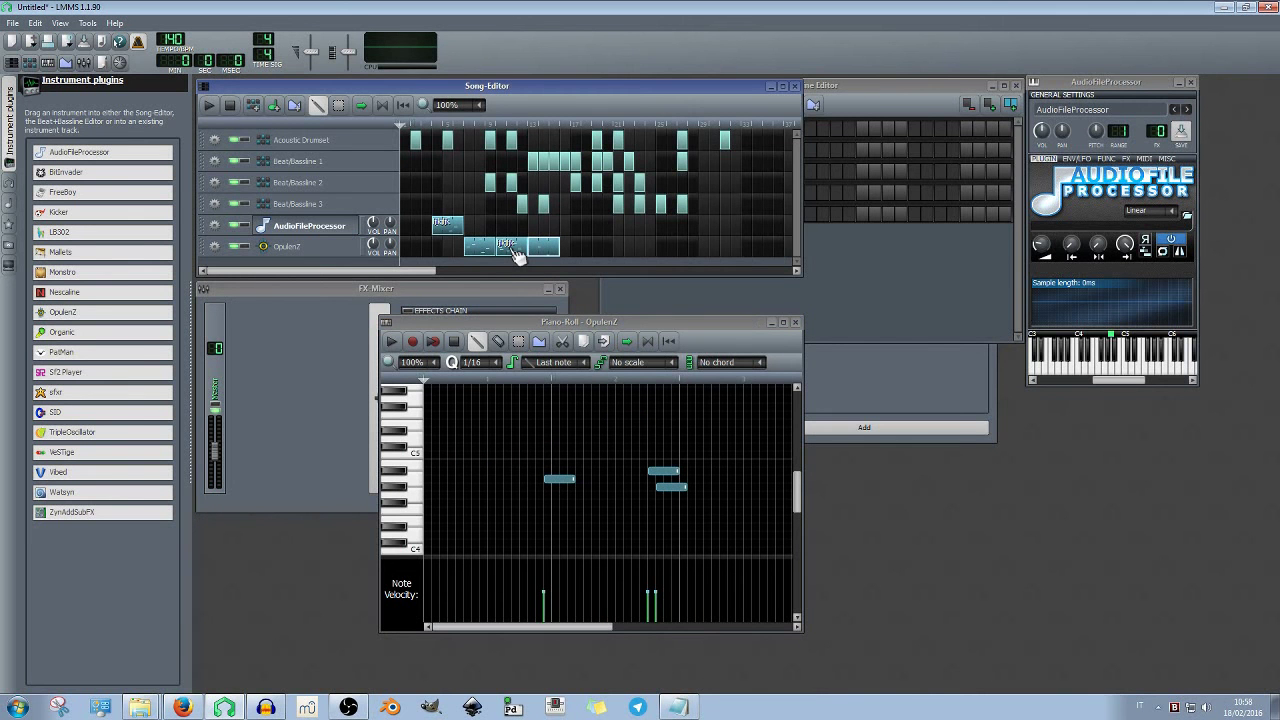
double_click(517, 254)
click(575, 322)
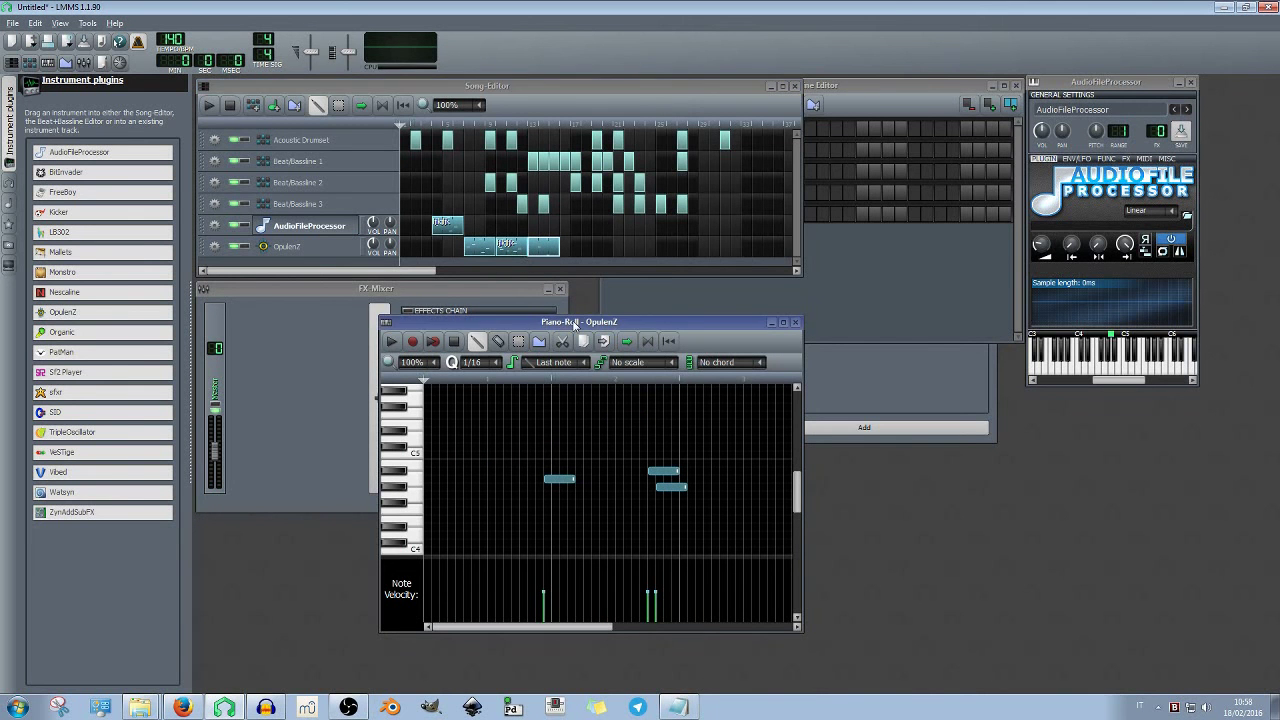
double_click(542, 245)
key(alt+Left)
key(alt+Left)
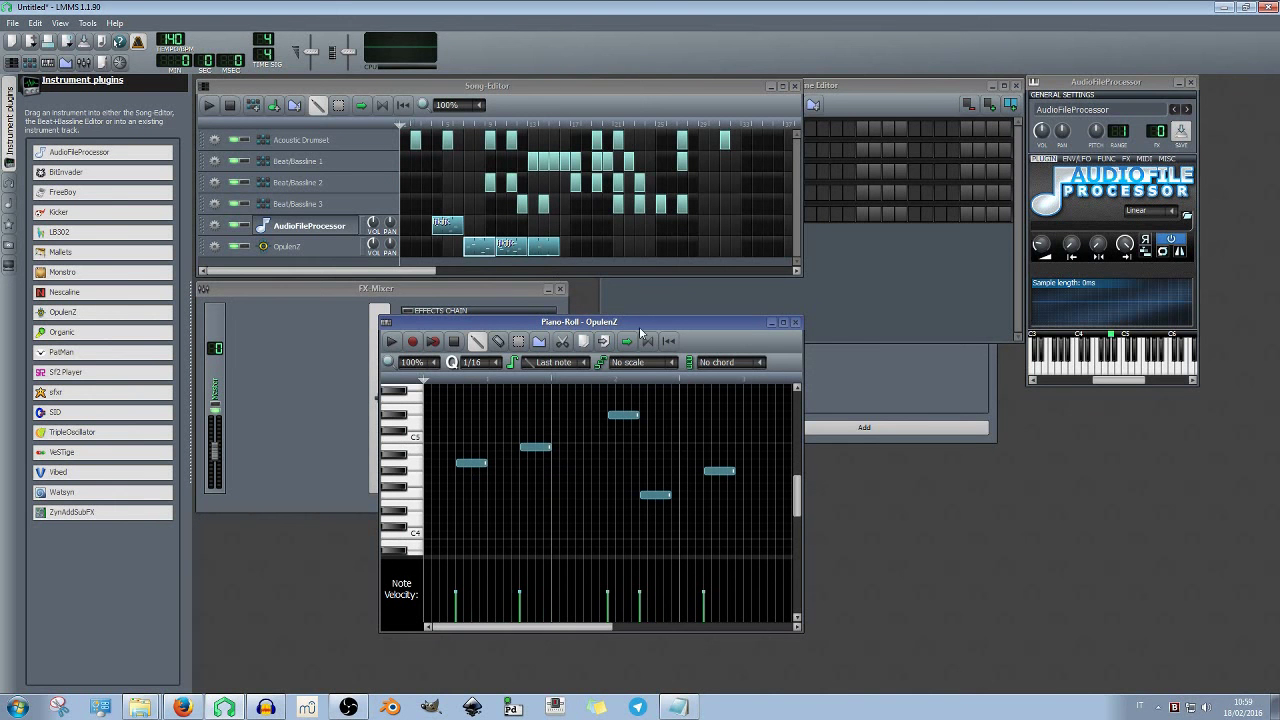
click(795, 323)
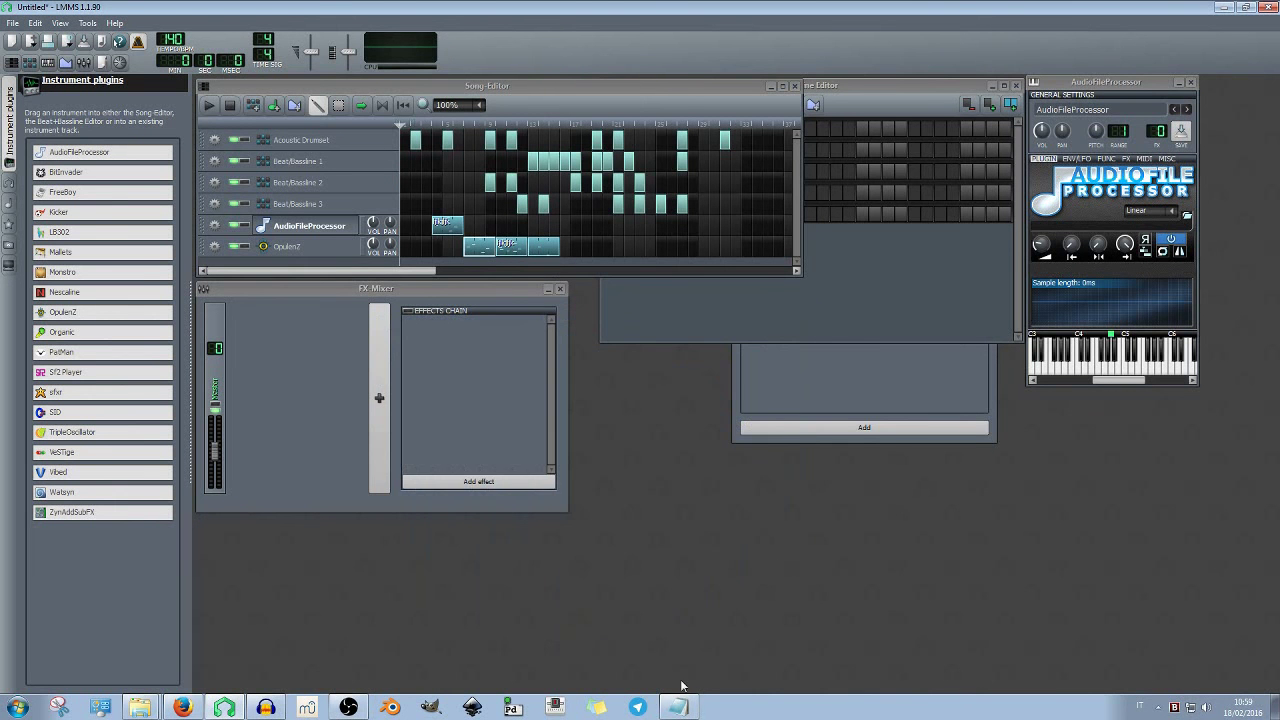
Check the changelog entry on semitone marks, and mark the A4 key's semitone in all octaves of the first OpulenZ pattern
click(680, 707)
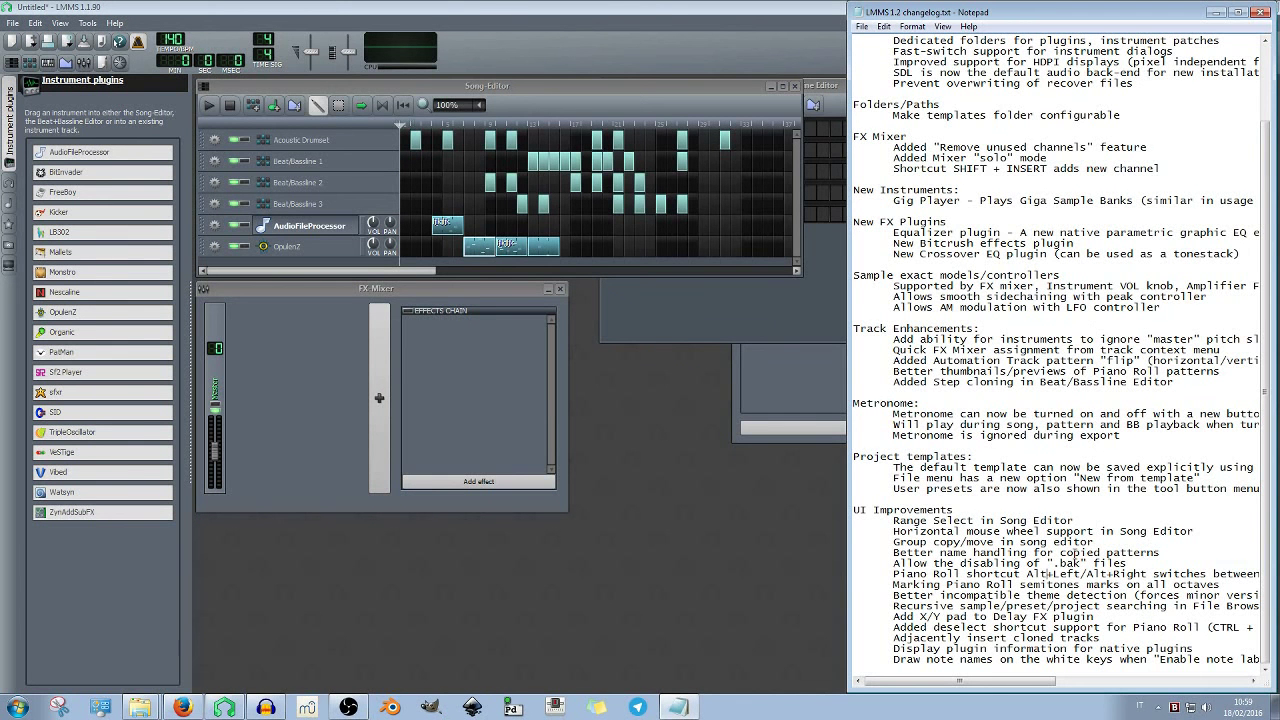
mouse_move(899, 585)
mouse_down()
mouse_move(1070, 576)
mouse_move(884, 576)
mouse_up()
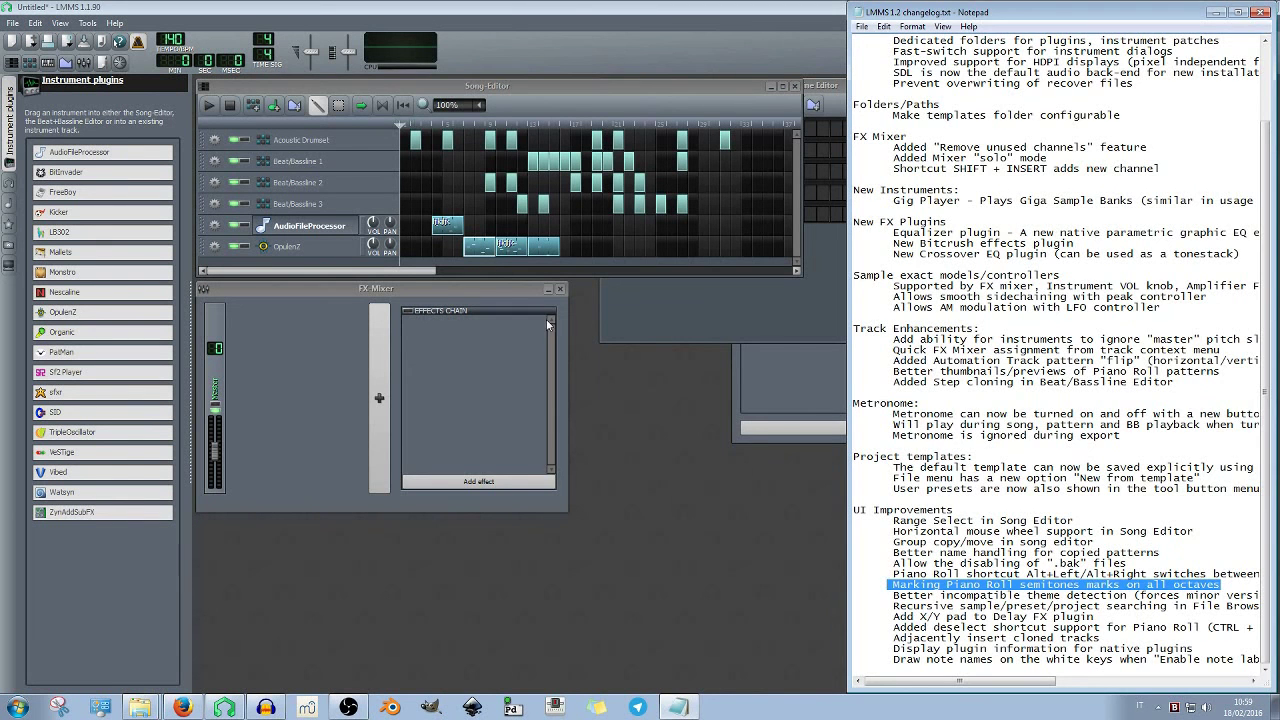
click(480, 253)
double_click(480, 253)
right_click(417, 464)
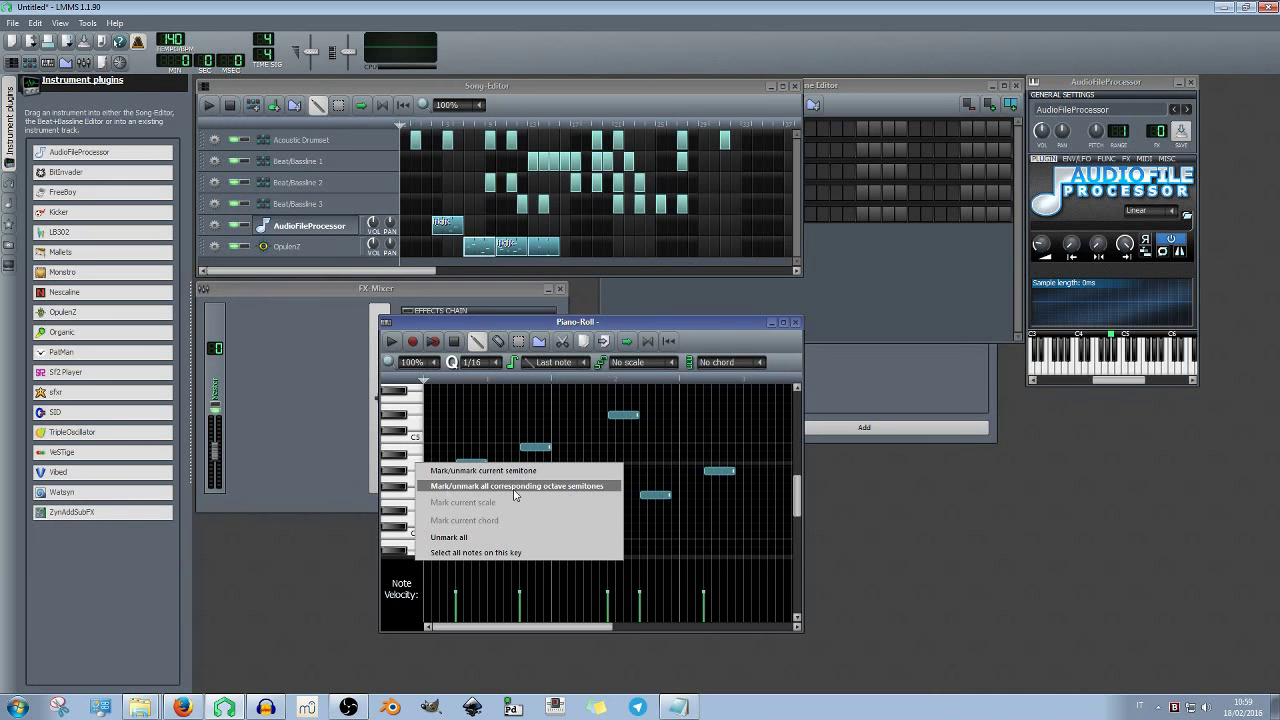
click(562, 488)
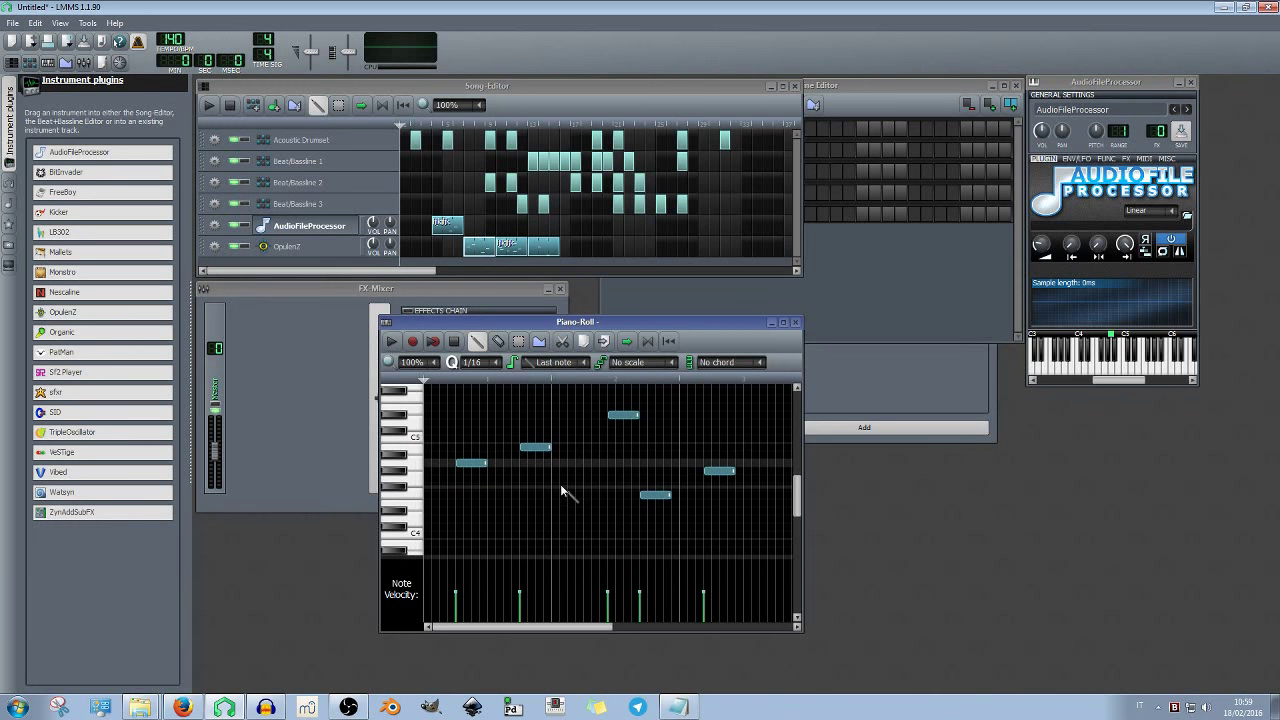
Mark the D semitone in all octaves as well, and maximize the Piano Roll to inspect the marked rows
scroll(630, 450, down, 2)
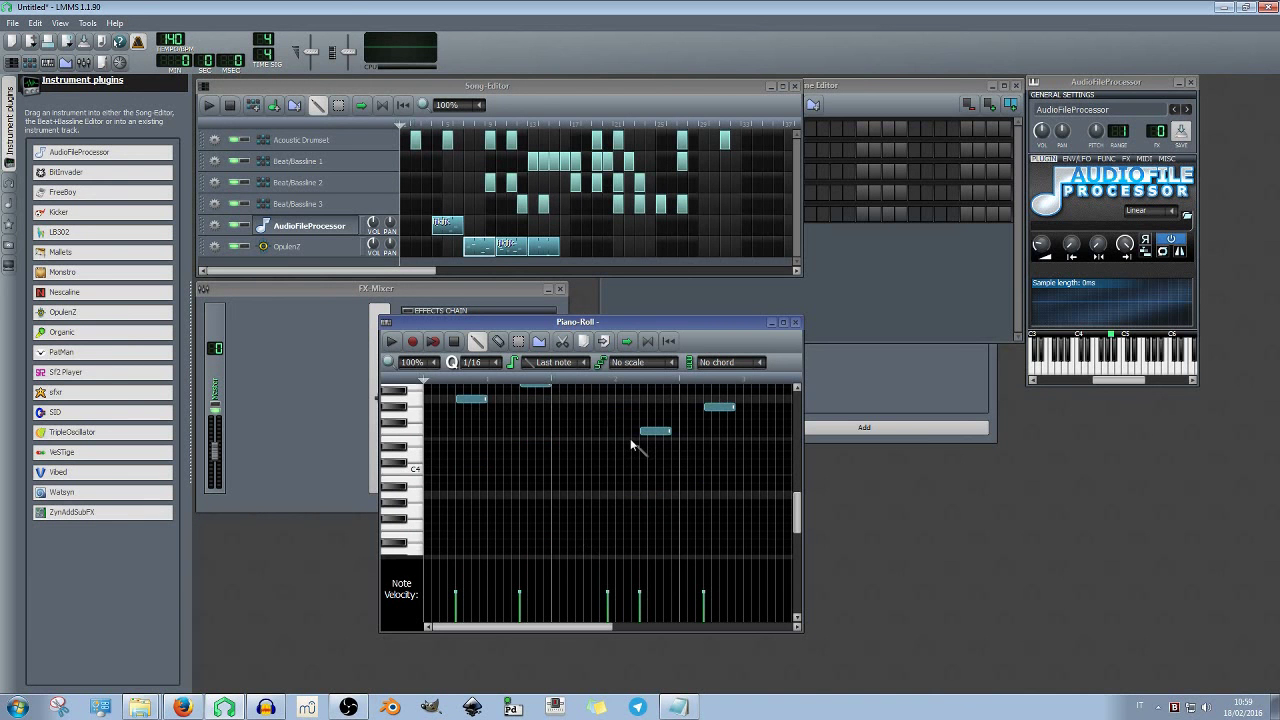
scroll(630, 443, down, 2)
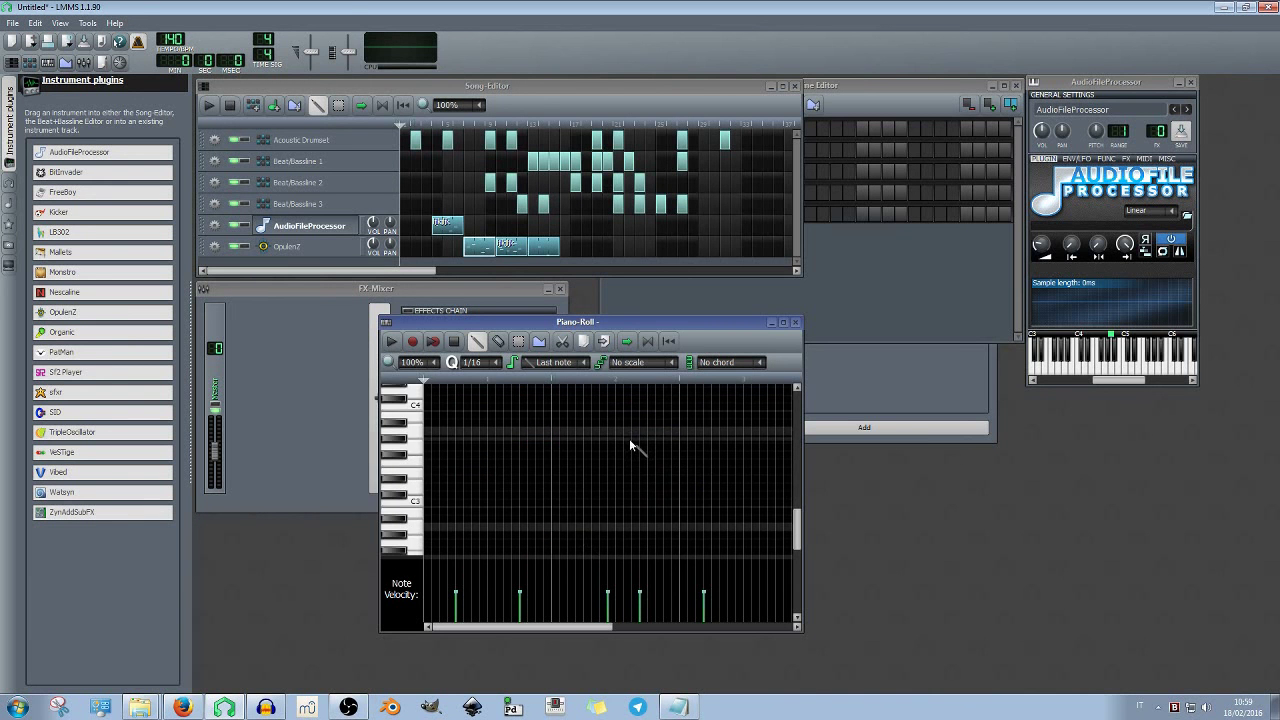
right_click(416, 490)
click(508, 511)
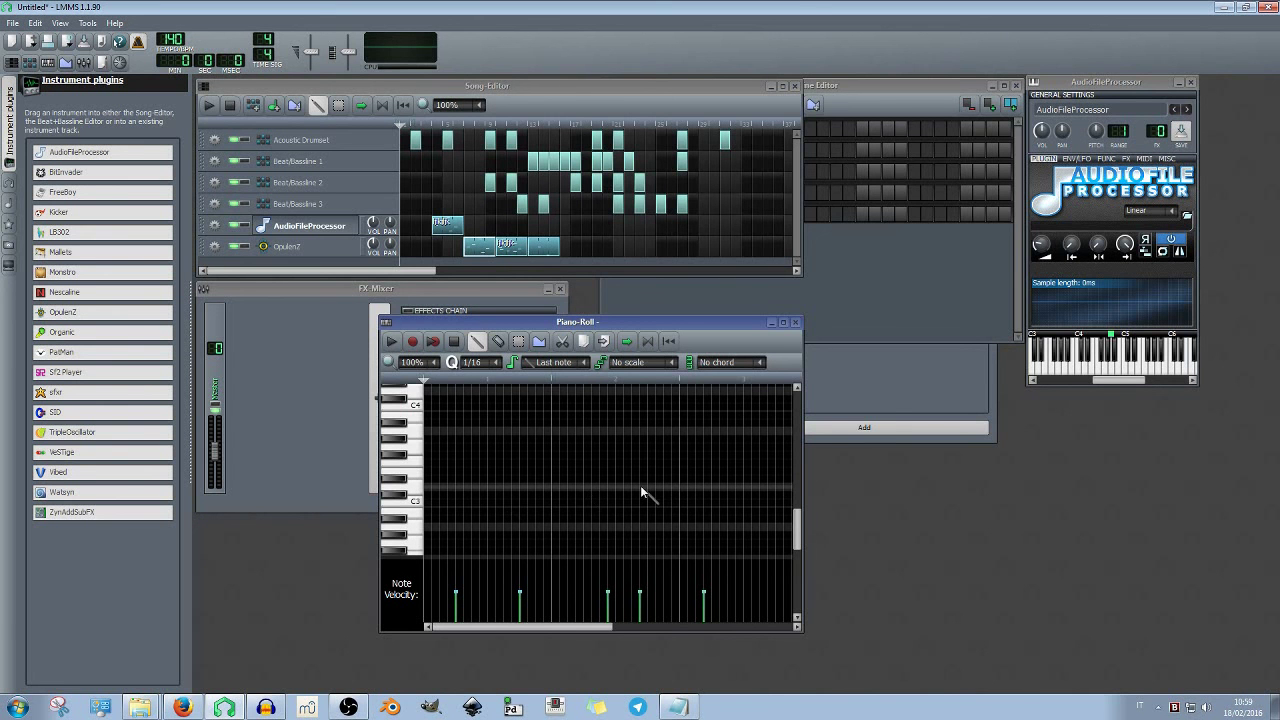
click(783, 322)
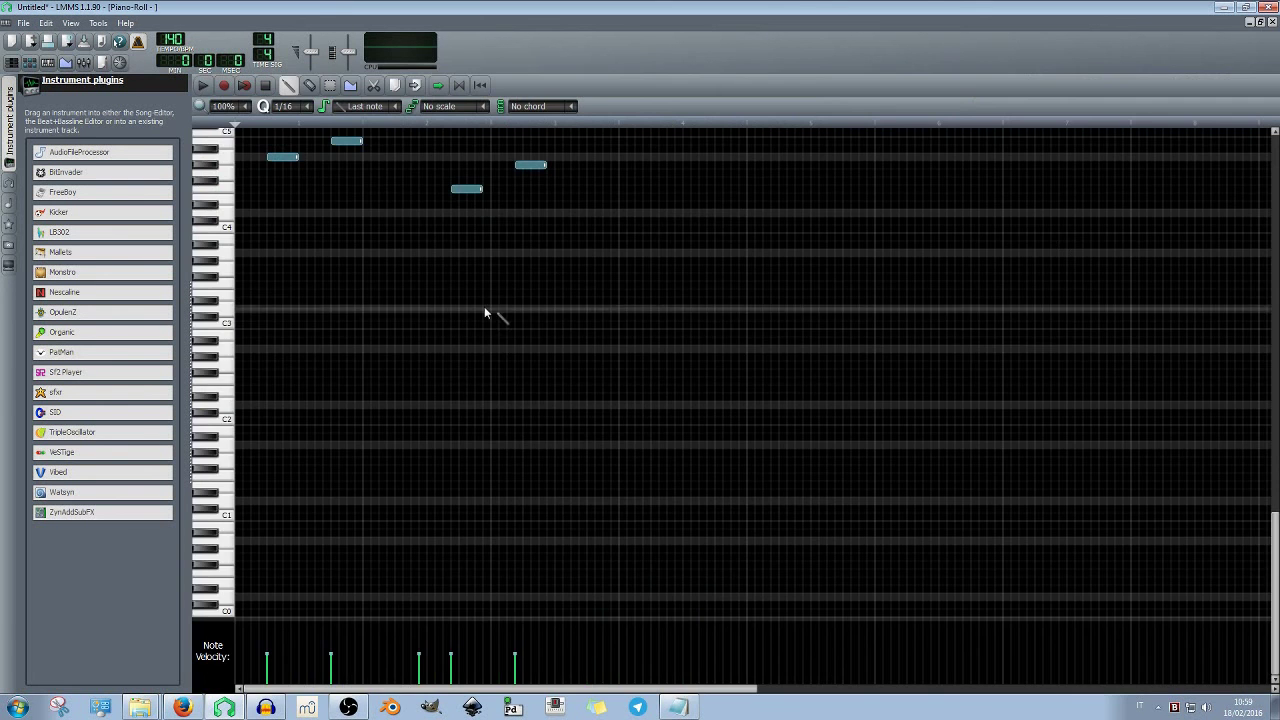
scroll(449, 251, up, 3)
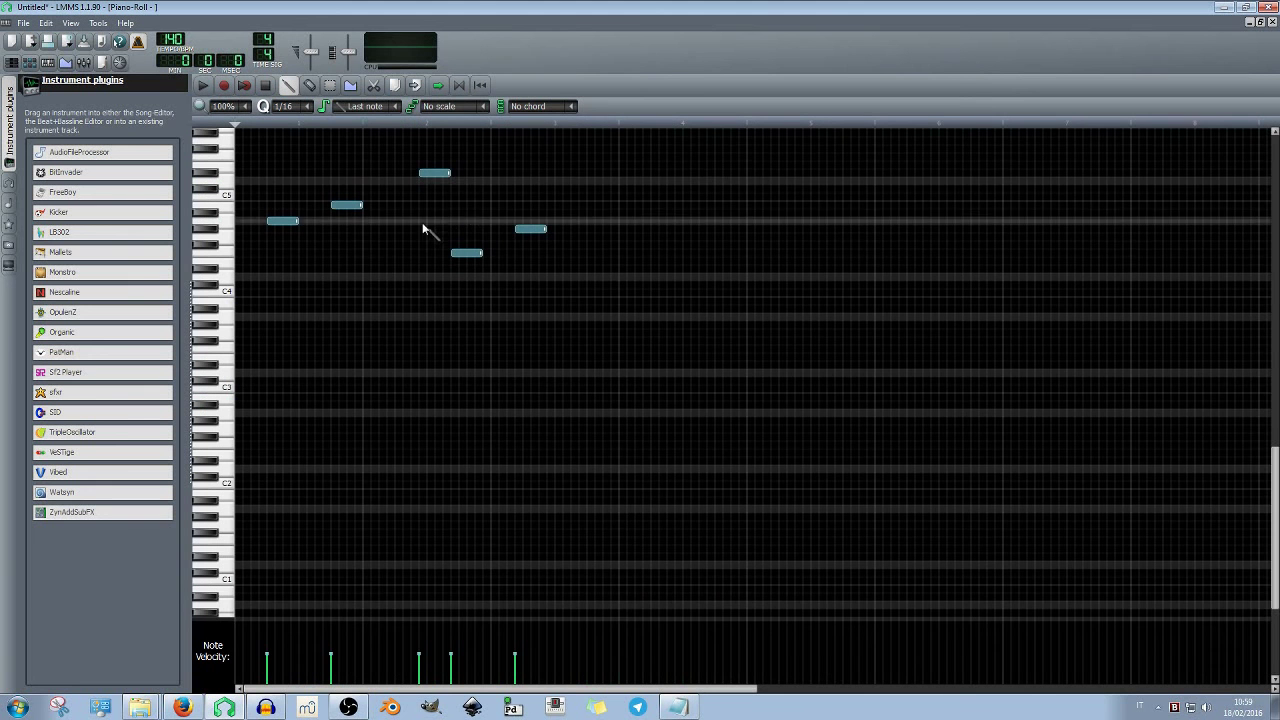
scroll(367, 469, down, 3)
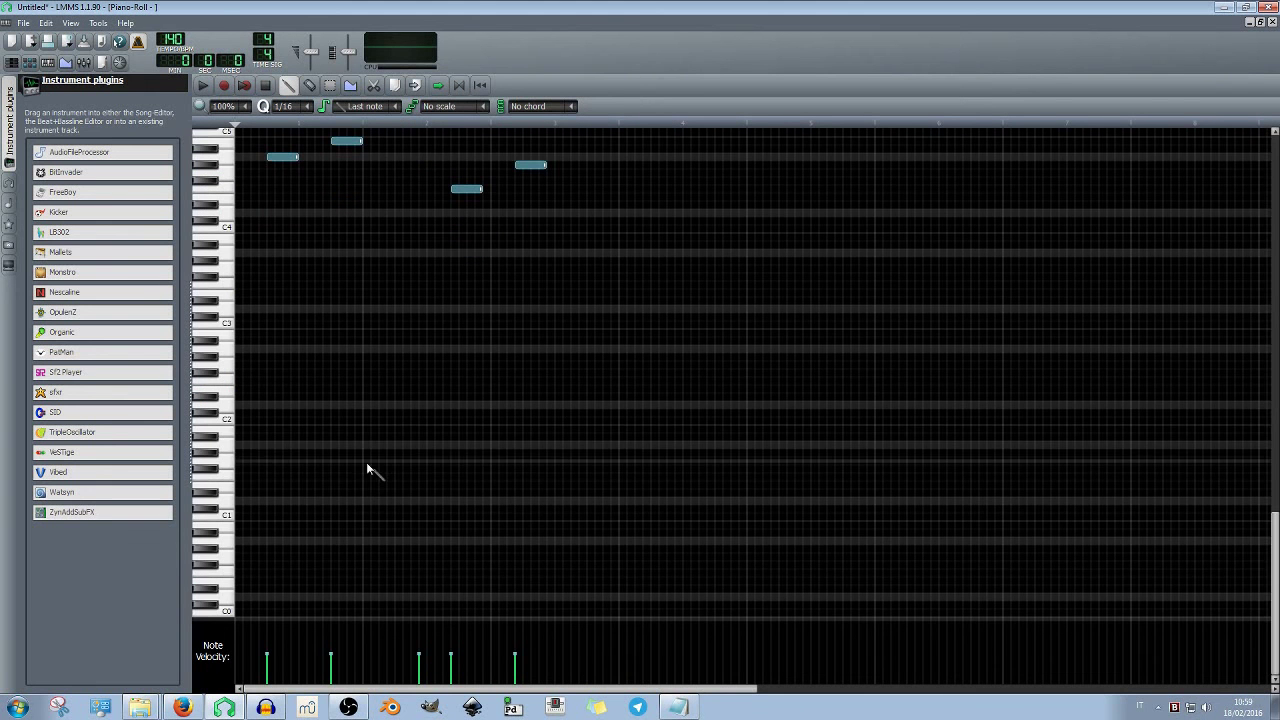
Toggle the D2 semitone mark on its own and across the octaves, leaving D unmarked in every octave
right_click(230, 408)
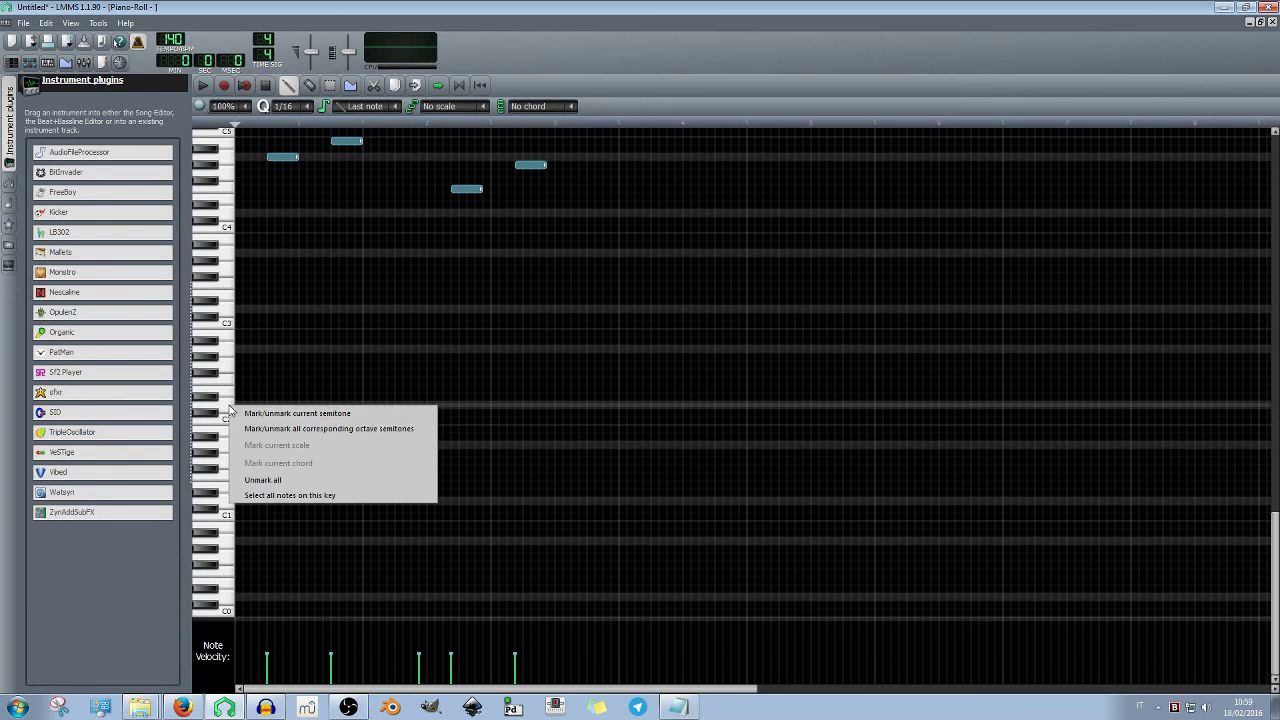
click(273, 417)
right_click(229, 405)
click(247, 425)
right_click(229, 408)
click(252, 428)
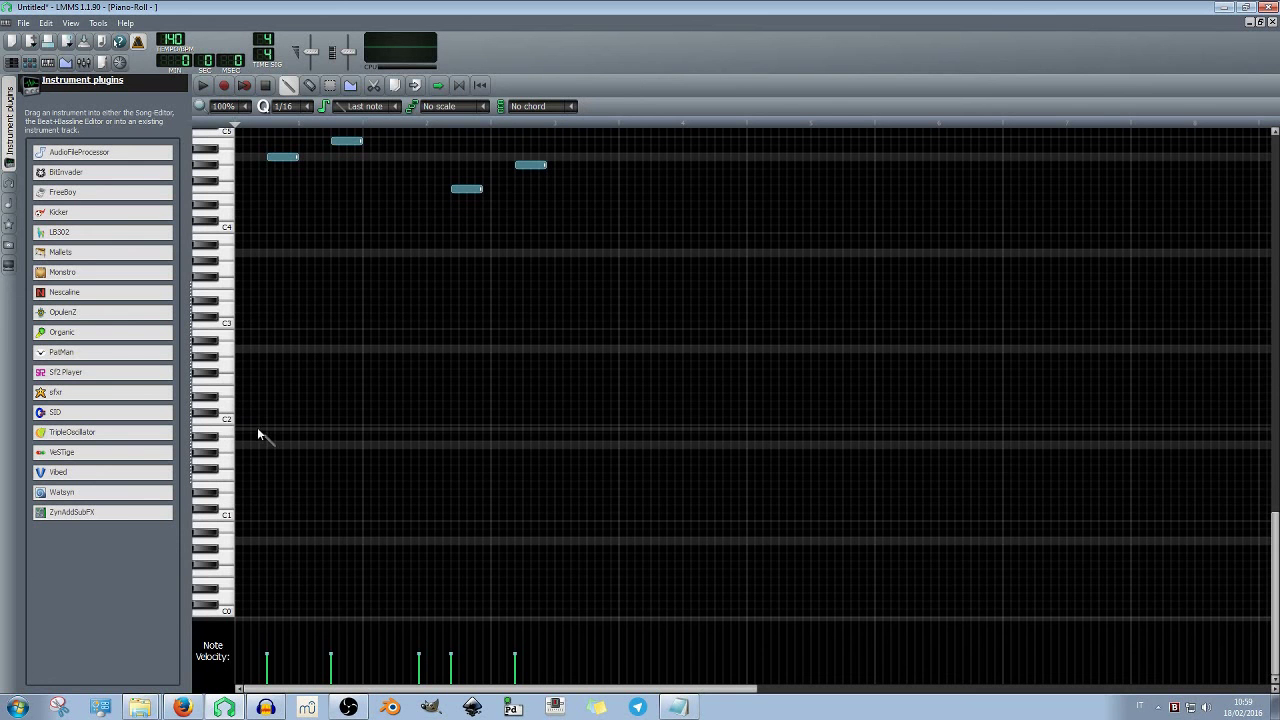
Review the changelog entries on incompatible theme detection and recursive sample/preset/project searching in the file browser
click(679, 707)
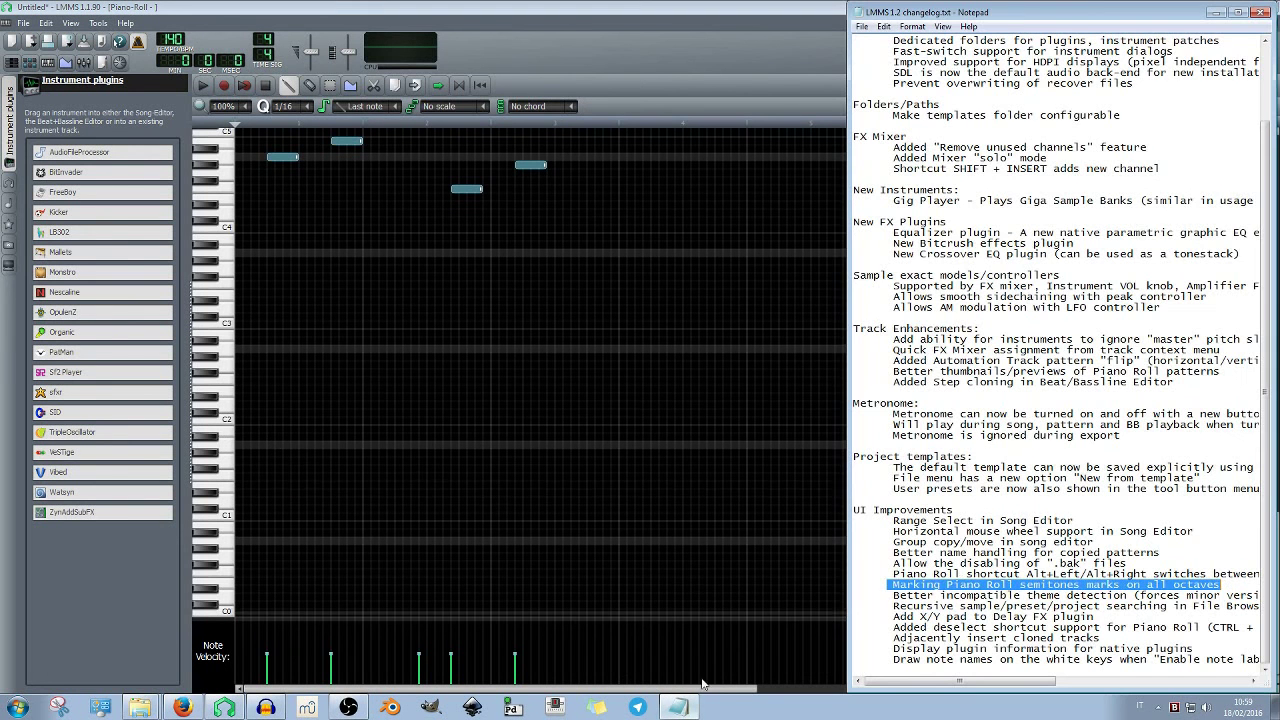
drag(886, 596, 1129, 595)
mouse_move(985, 685)
mouse_down()
mouse_move(1022, 686)
mouse_move(982, 686)
mouse_up()
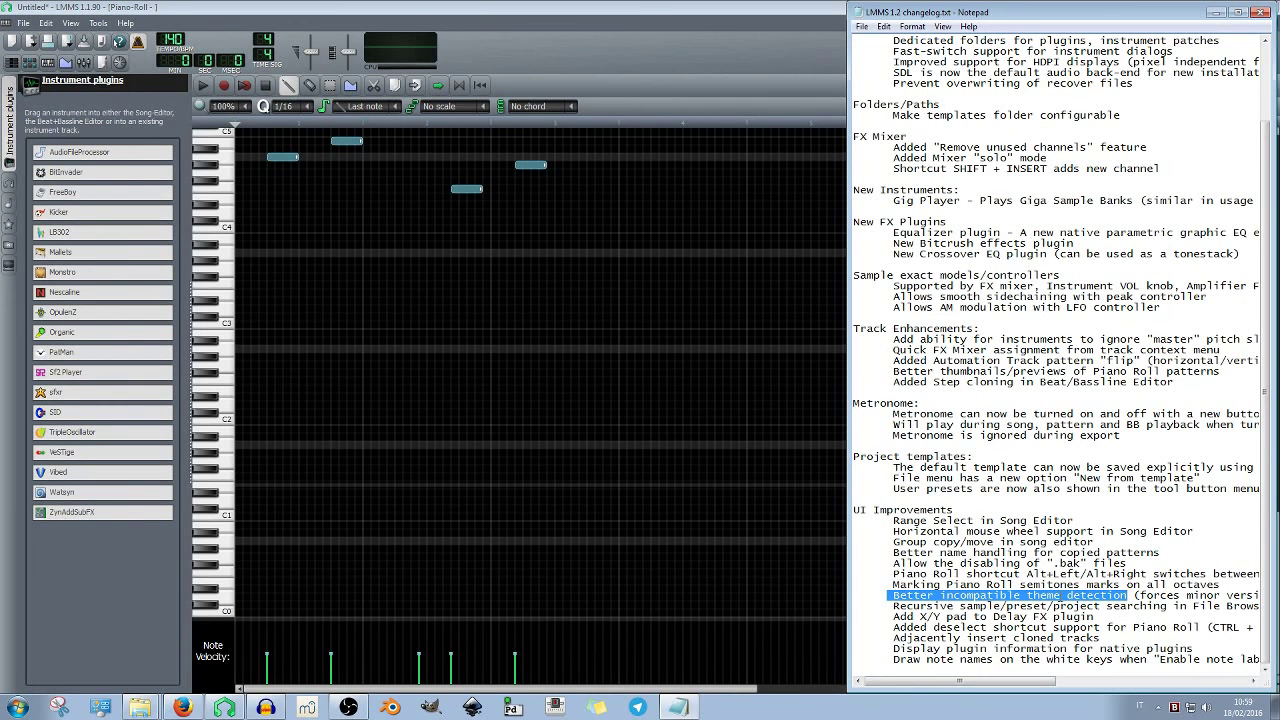
click(1163, 607)
drag(888, 609, 1025, 609)
mouse_move(1014, 684)
mouse_down()
mouse_move(1045, 684)
mouse_move(1002, 684)
mouse_up()
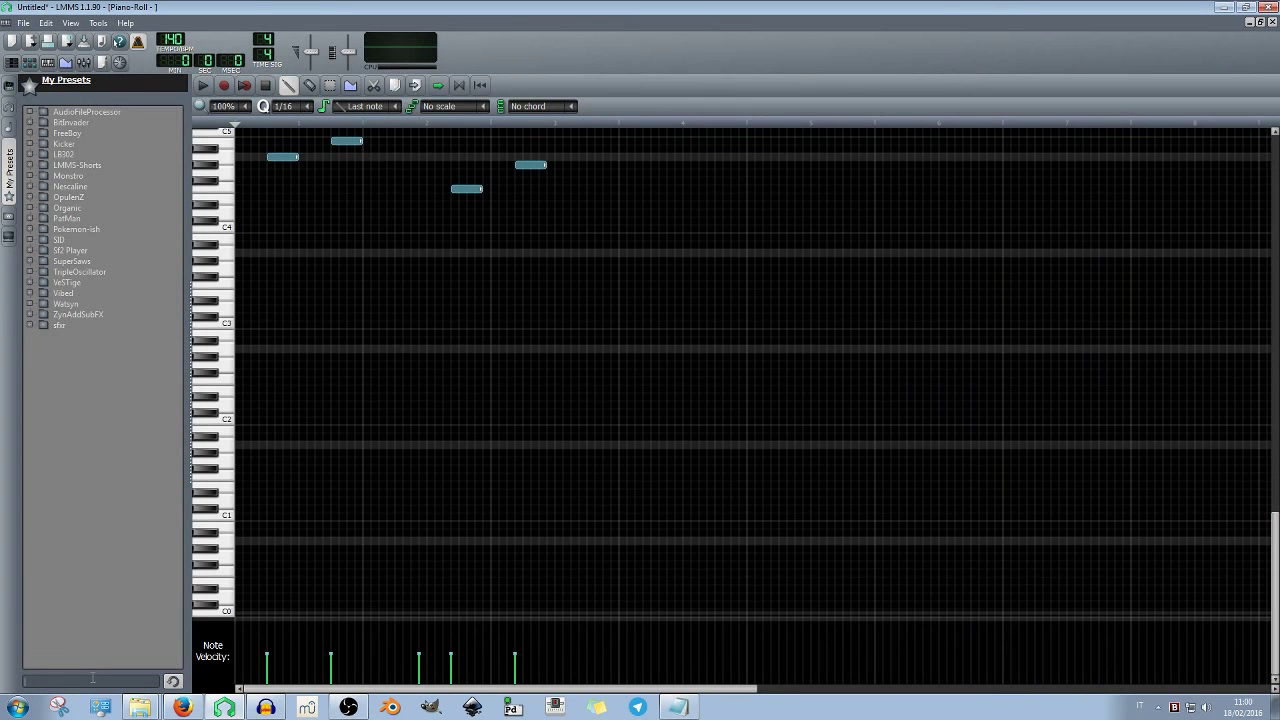
Search My Presets for "orga"
text(or)
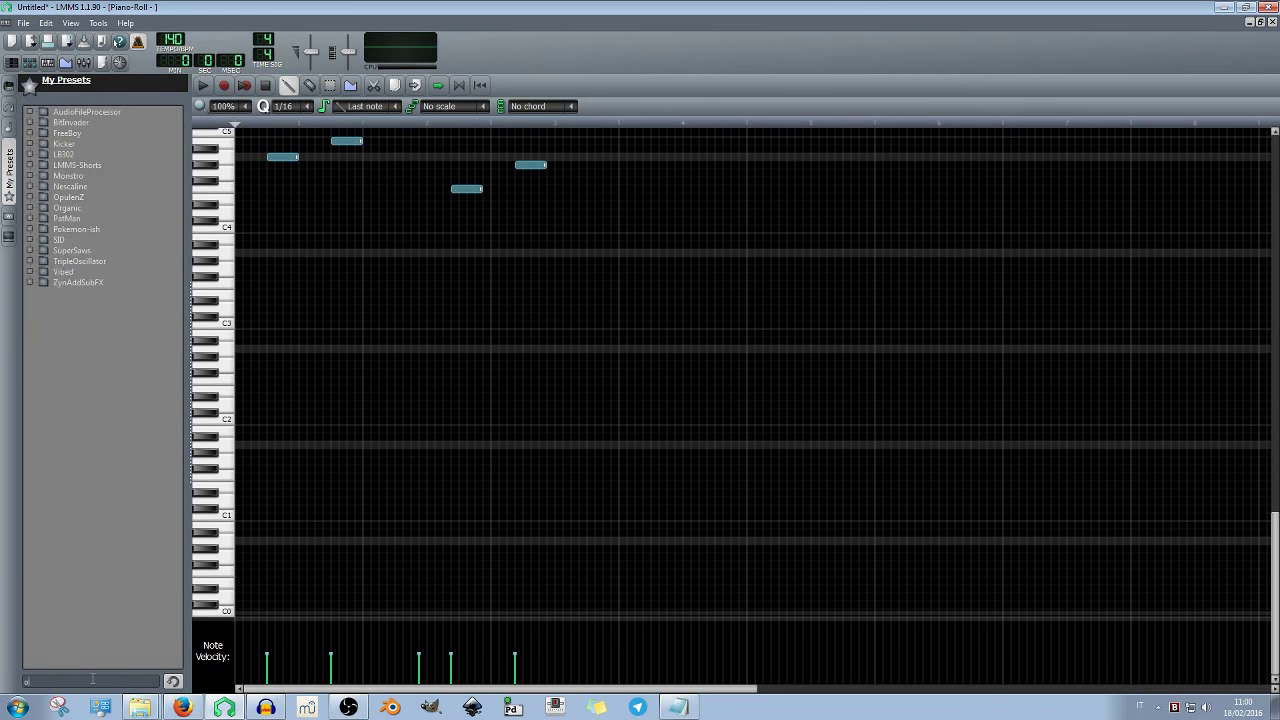
text(gaa)
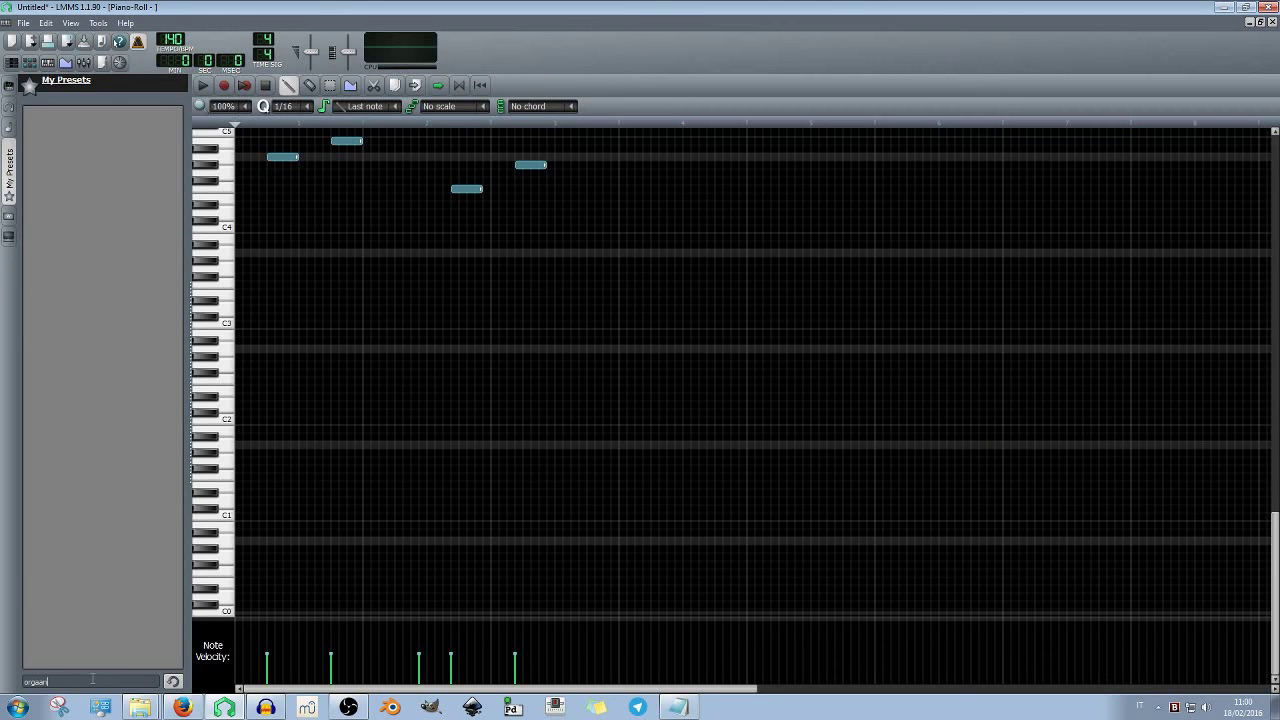
text(n)
key(BackSpace)
key(BackSpace)
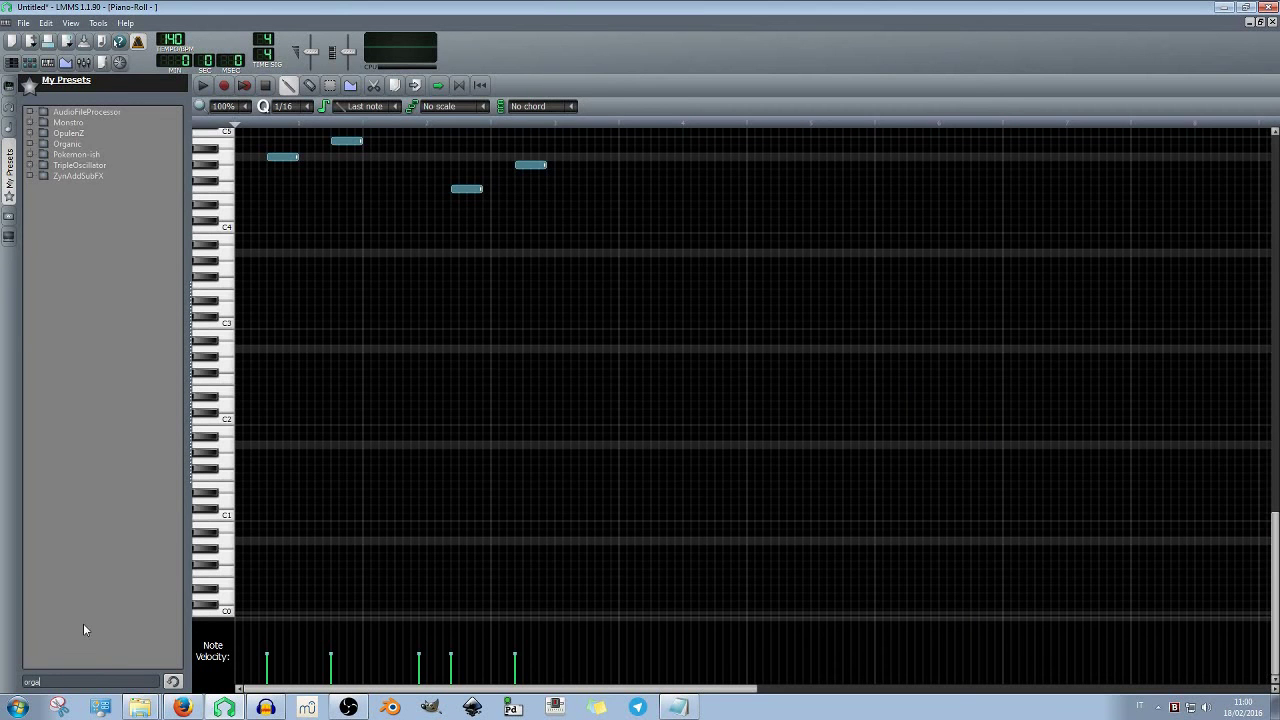
Expand the AudioFileProcessor, Monstro and OpulenZ preset folders and audition their organ presets, including Organ_leslie.xpf
click(31, 112)
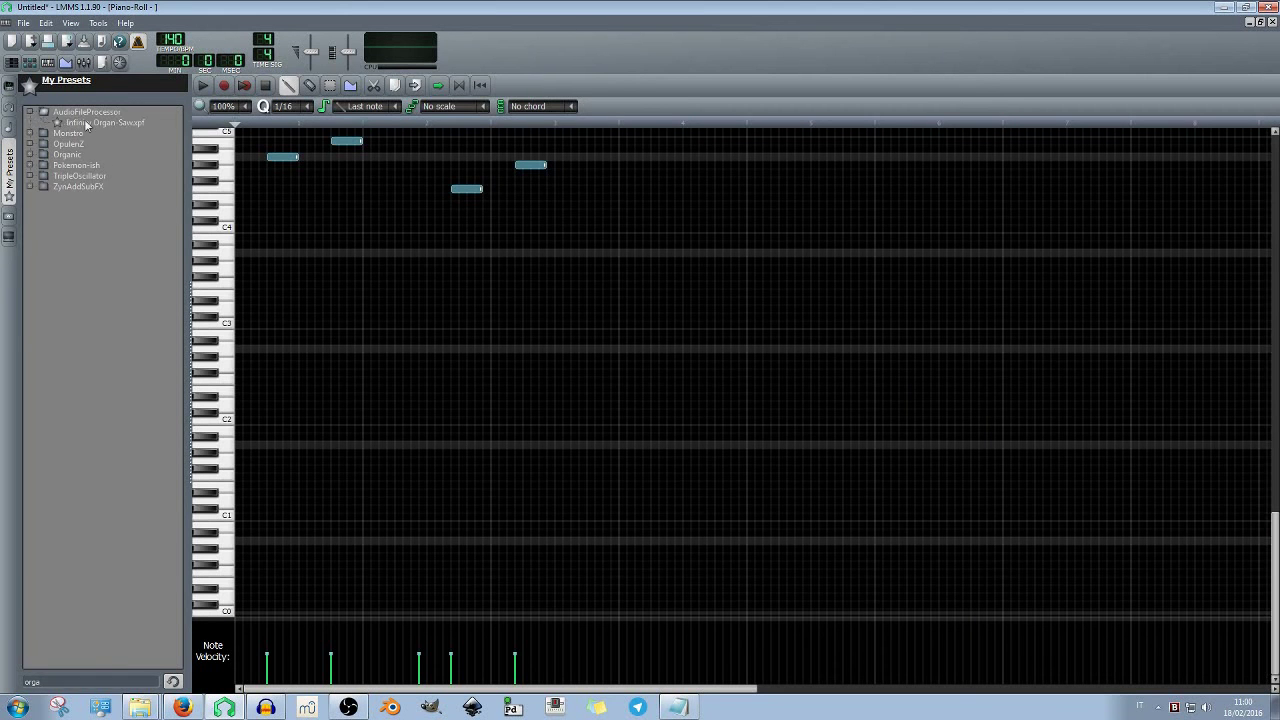
click(86, 123)
click(31, 133)
click(74, 145)
click(32, 155)
click(80, 165)
click(82, 176)
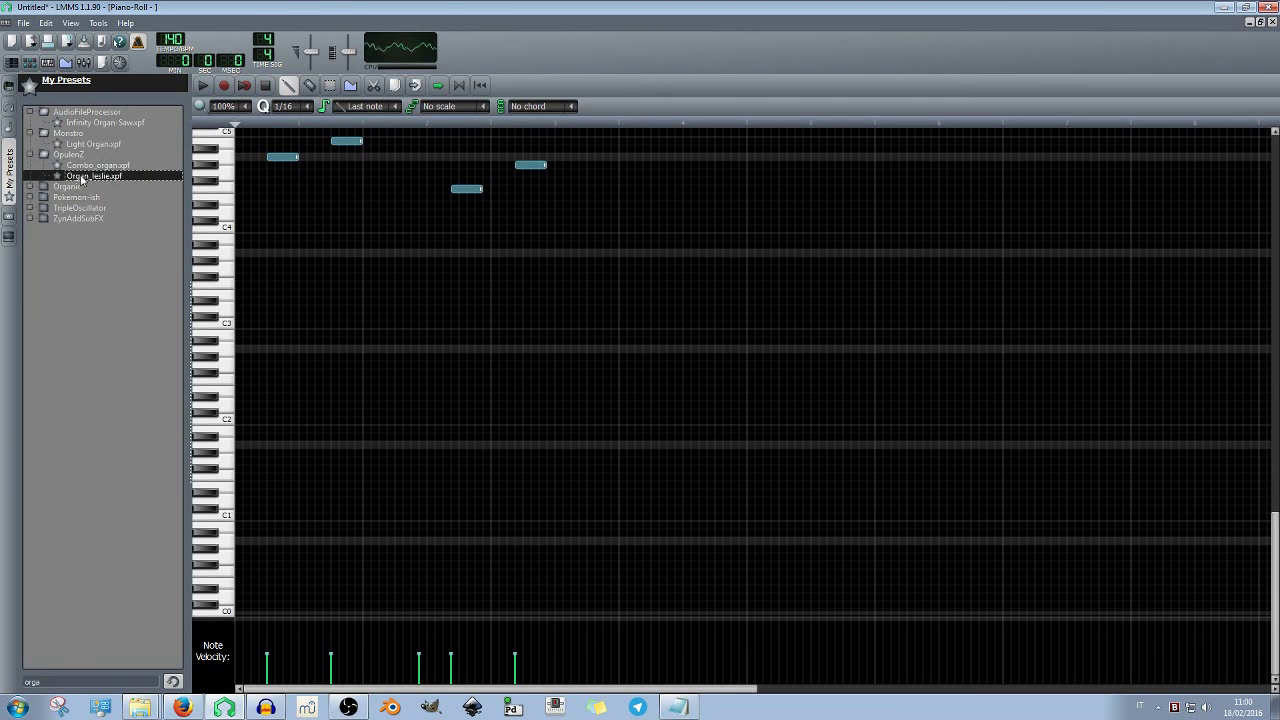
Expand the Organic preset folder, audition organ_blues.xpf and pad_ethereal.xpf, and collapse the folder
click(38, 189)
click(30, 187)
click(64, 208)
click(87, 241)
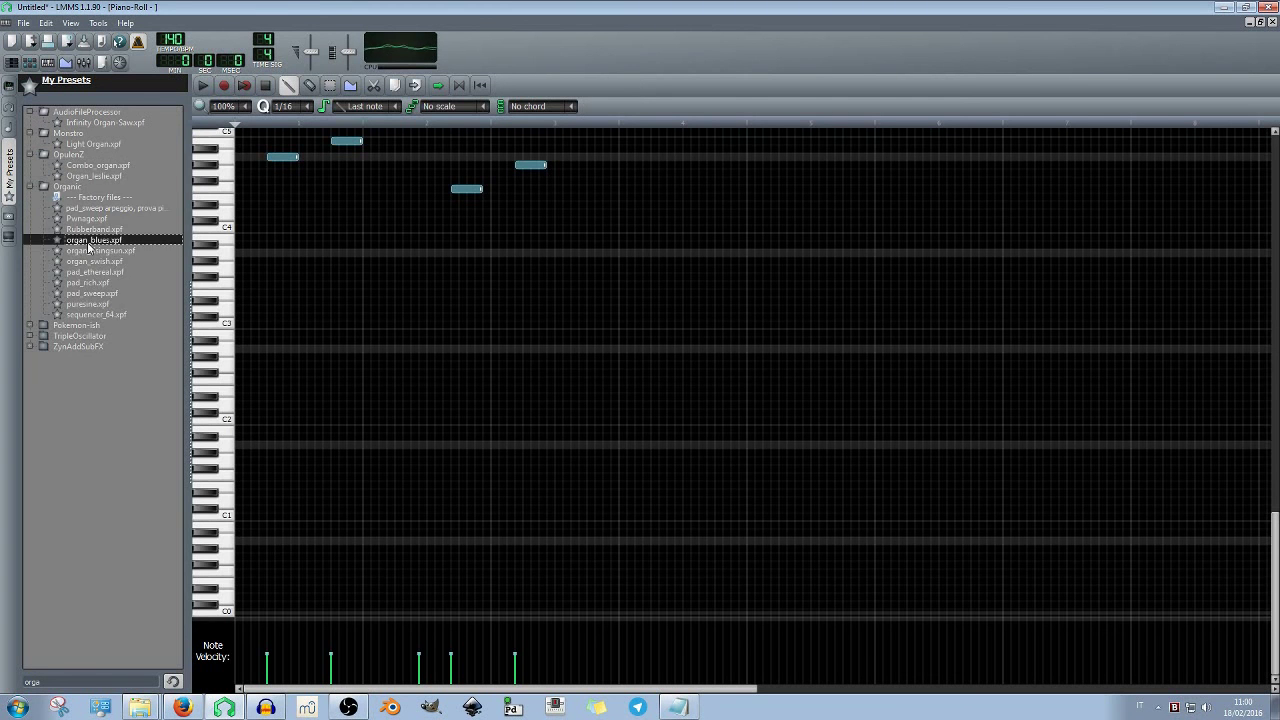
click(97, 273)
click(30, 187)
Audition organ presets in the Pokemon-ish folder and in TripleOscillator with its Organ subfolder, including E-Organ.xpf and Sky Cathedral Organ.xpf
click(30, 197)
click(100, 208)
click(106, 218)
click(30, 229)
click(96, 250)
click(88, 261)
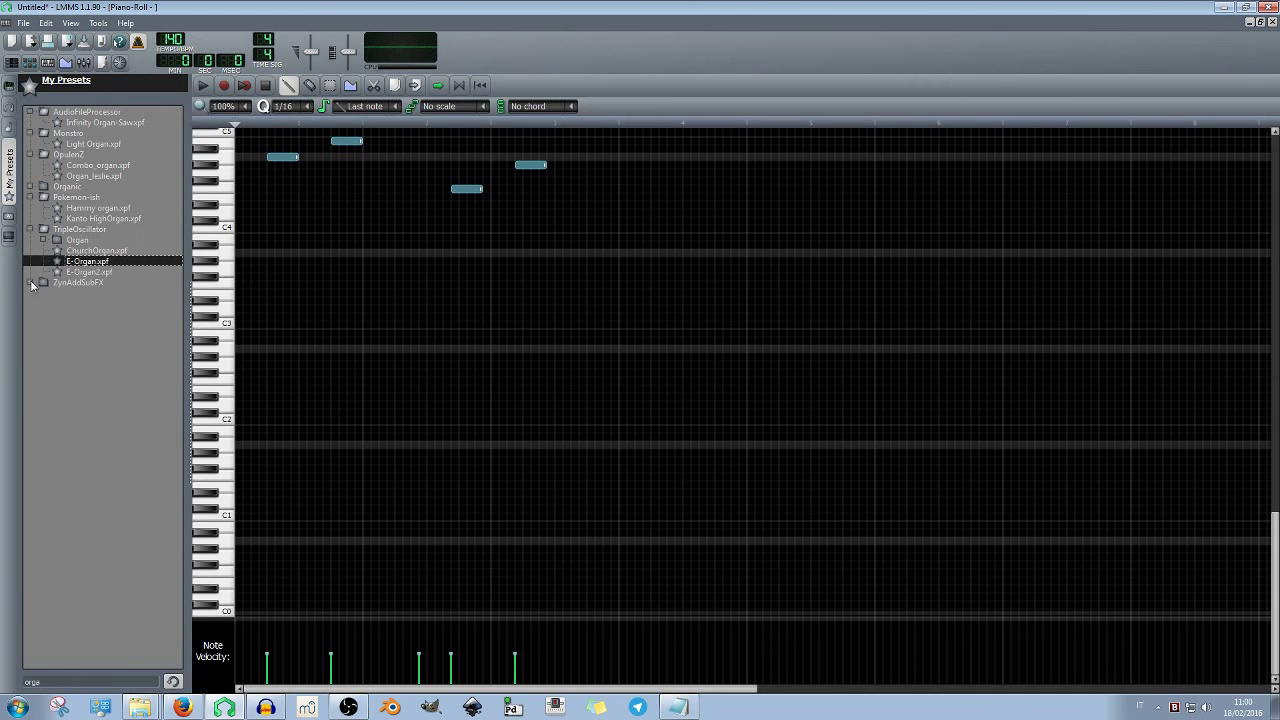
click(45, 243)
click(100, 250)
click(112, 272)
click(120, 282)
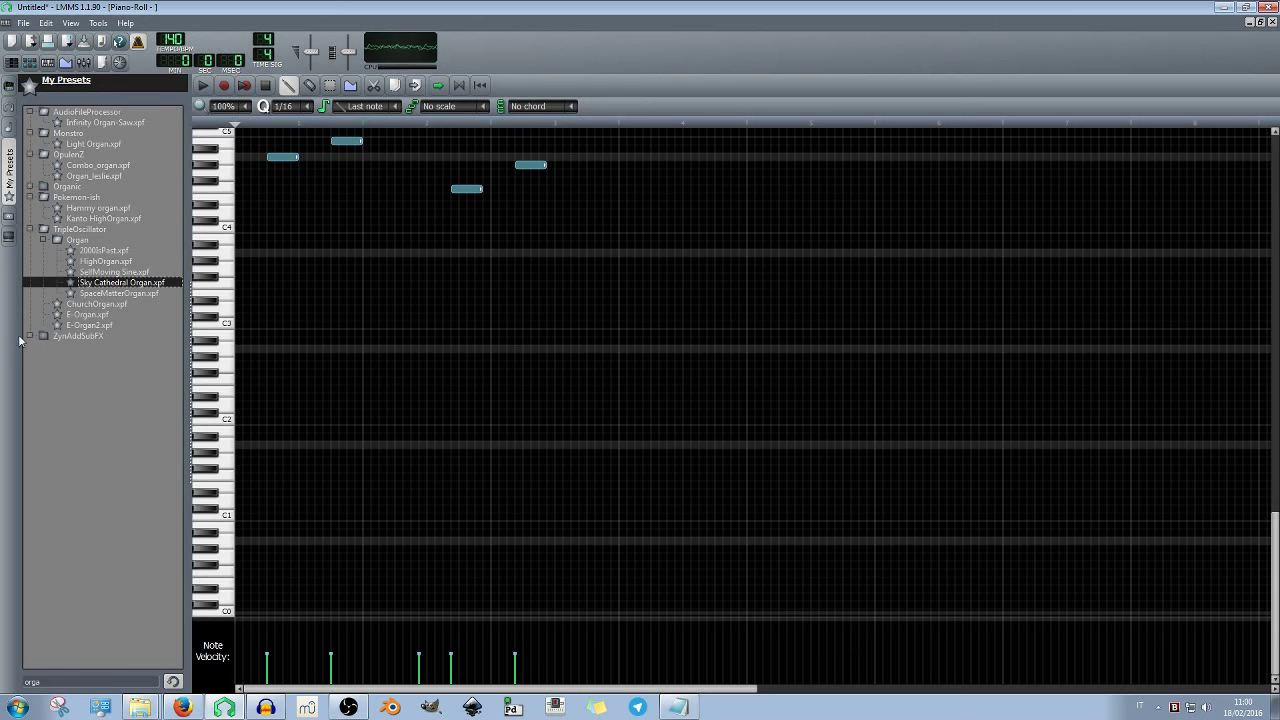
Expand the ZynAddSubFX preset folder and audition several organ presets, including Percussion Organ, Church Organ 2 and Cathedral Organ1
click(30, 336)
click(84, 369)
click(115, 422)
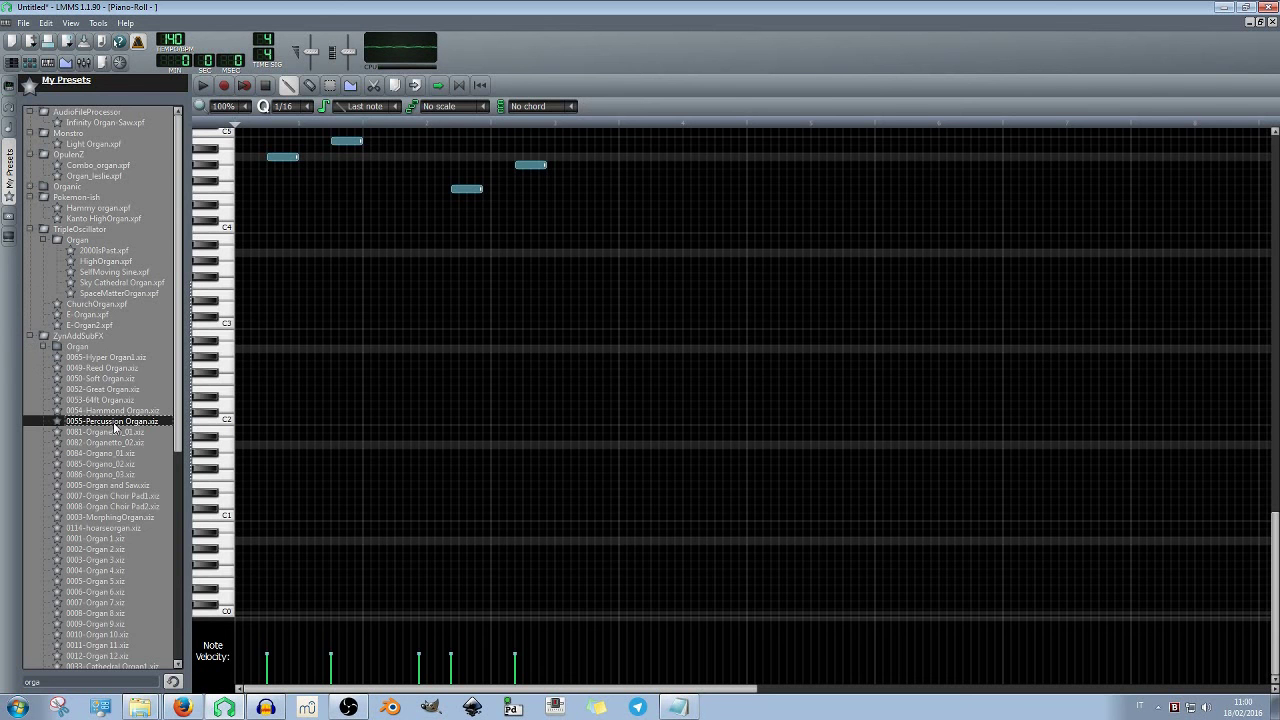
scroll(127, 422, down, 4)
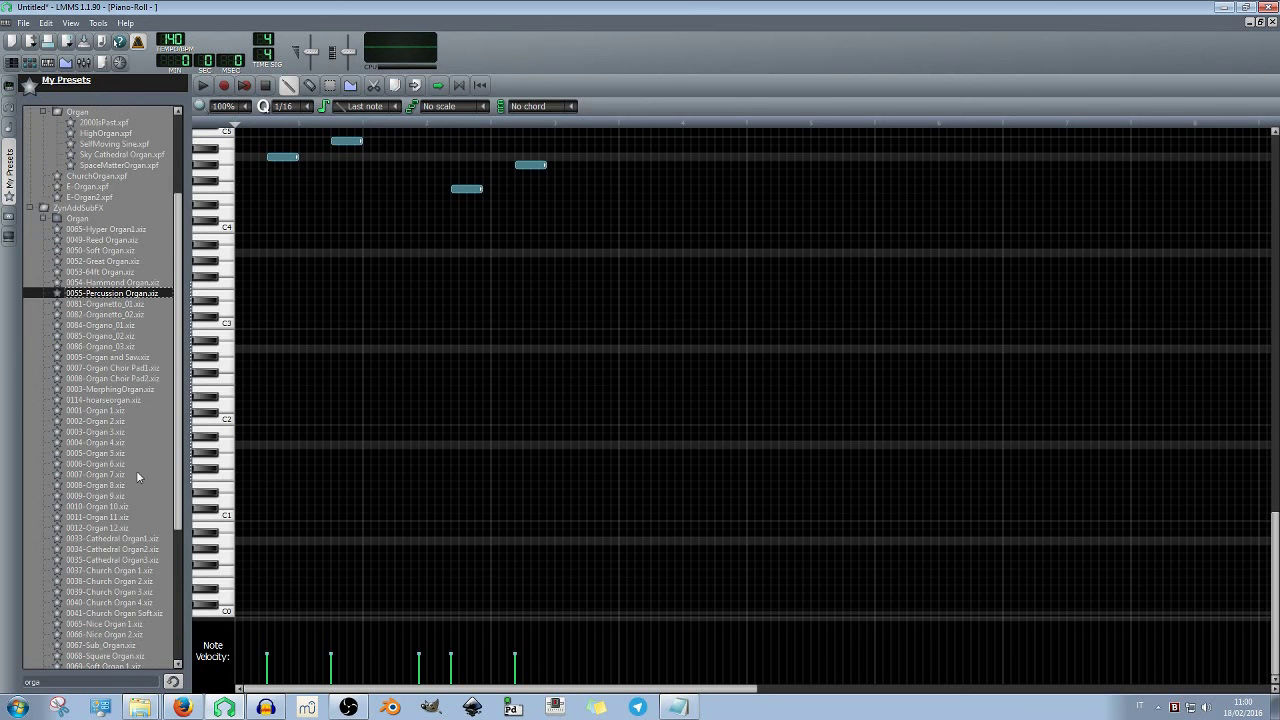
scroll(140, 478, down, 3)
click(104, 337)
click(131, 485)
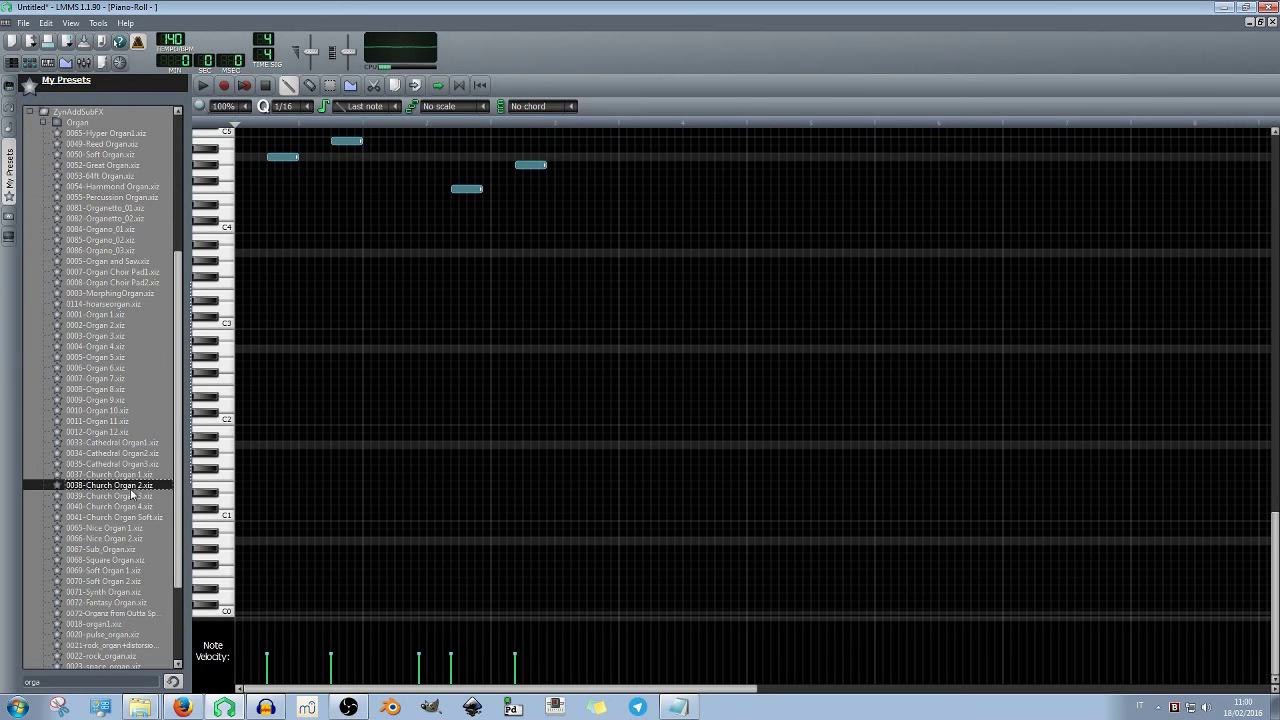
click(122, 443)
scroll(126, 450, down, 2)
scroll(125, 449, up, 9)
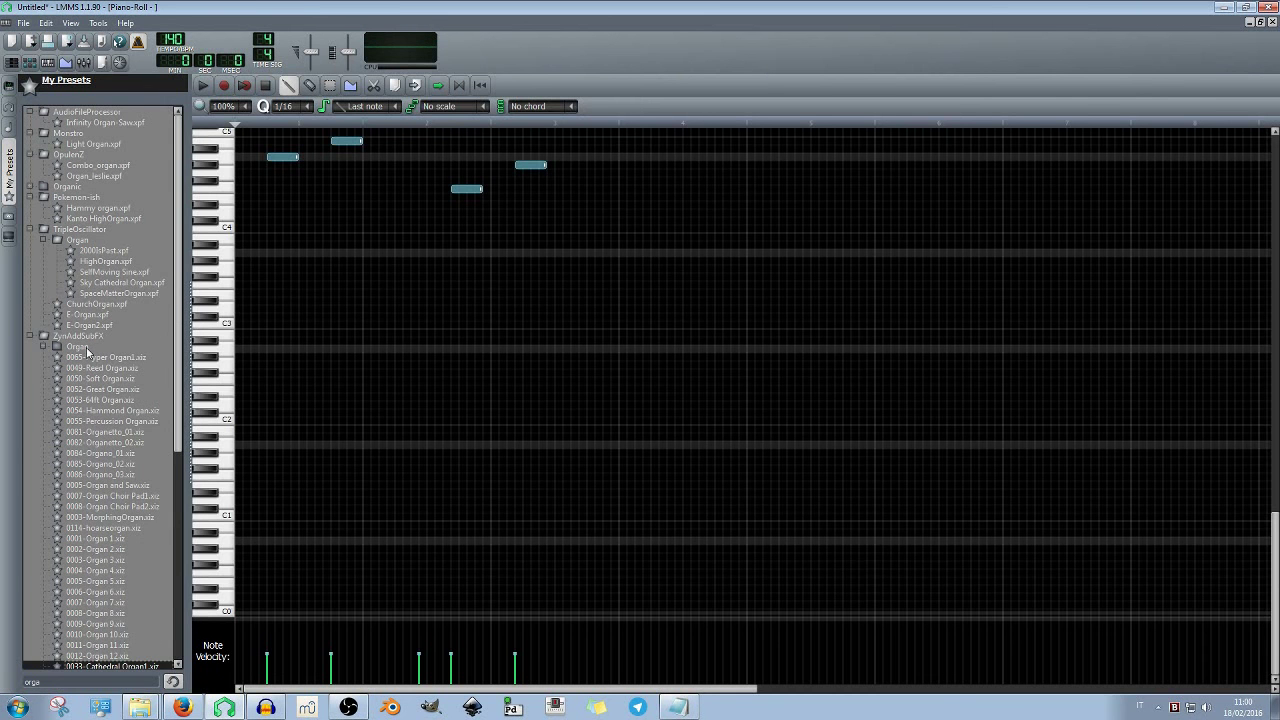
Clear the preset search and collapse all expanded preset folders
click(30, 230)
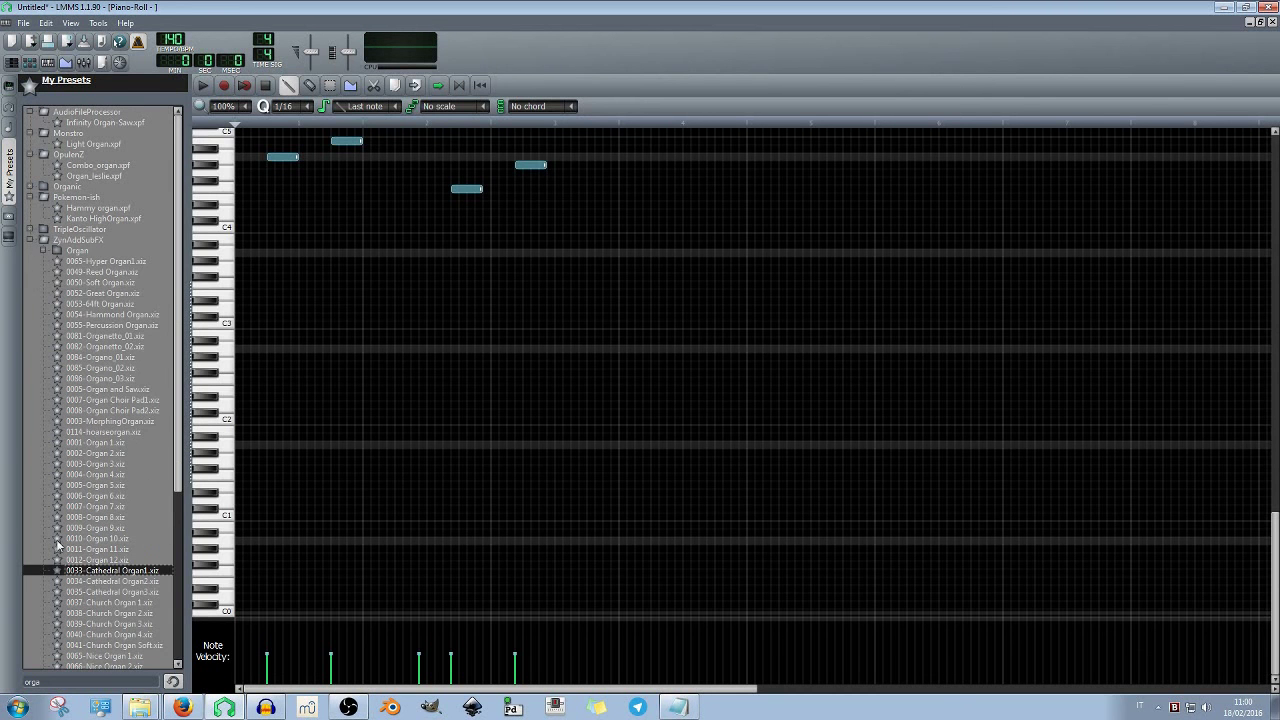
drag(151, 680, 4, 662)
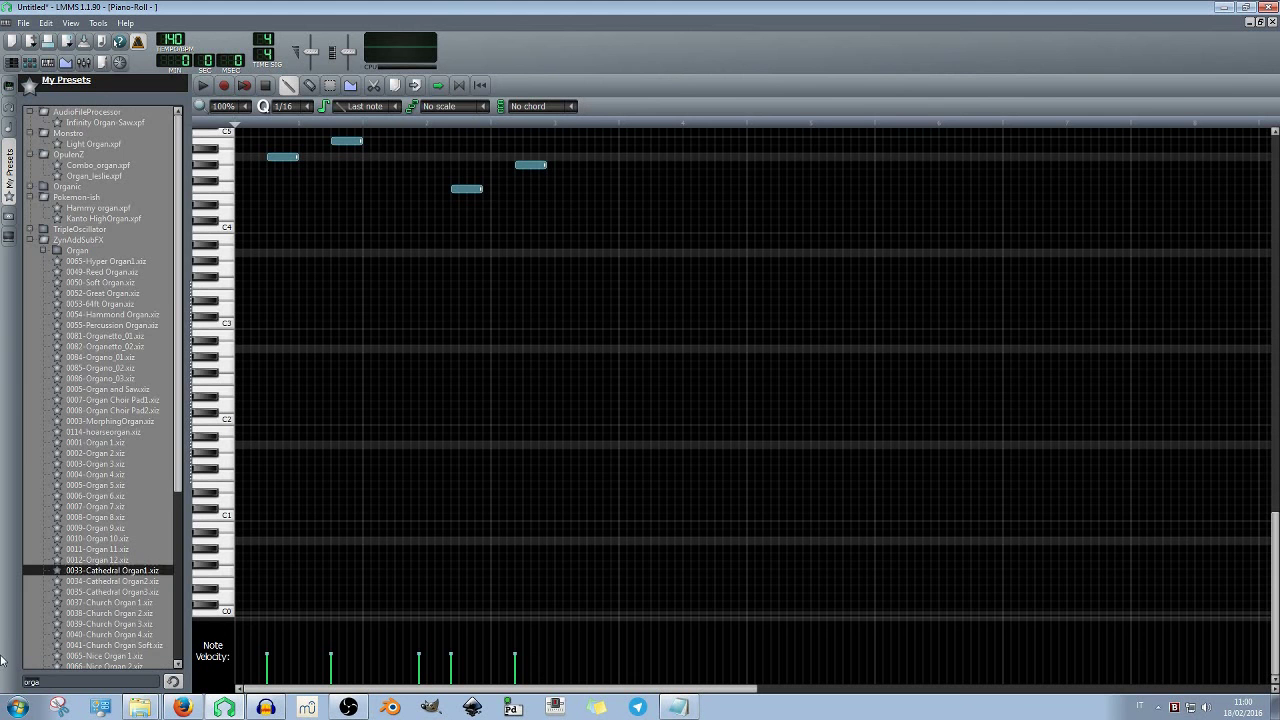
key(BackSpace)
click(29, 475)
click(29, 356)
click(31, 112)
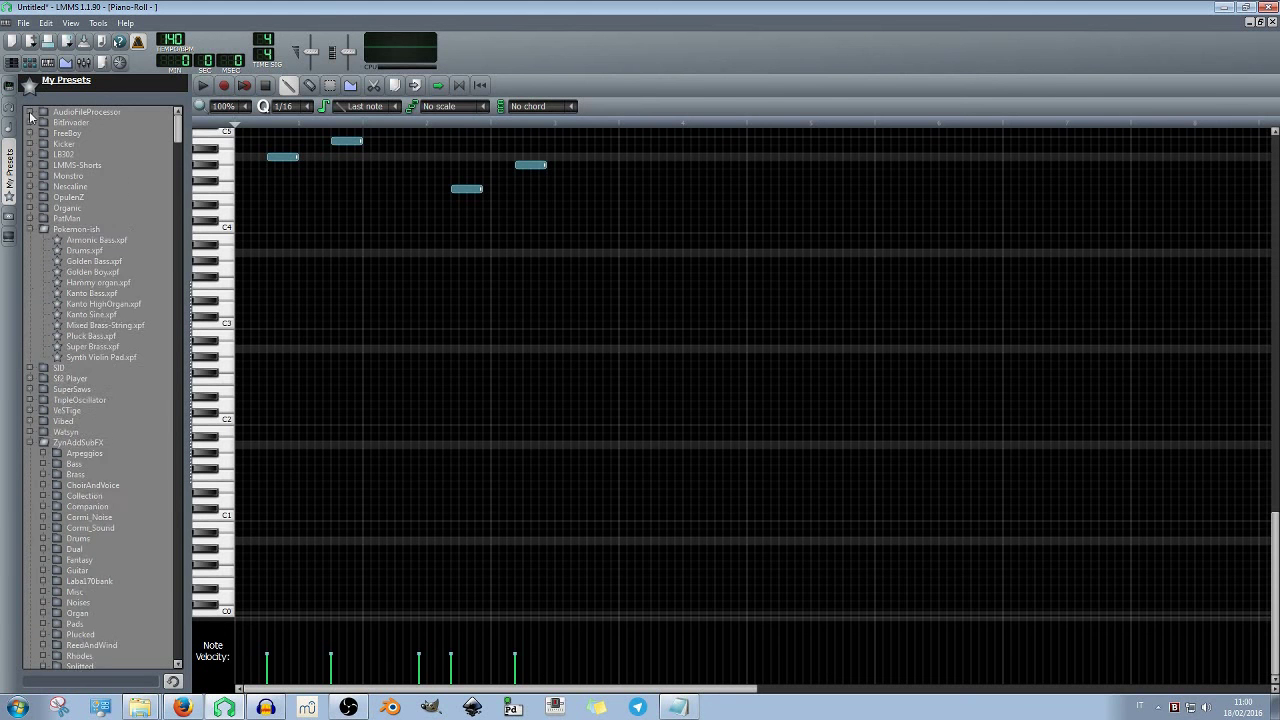
click(31, 218)
click(31, 250)
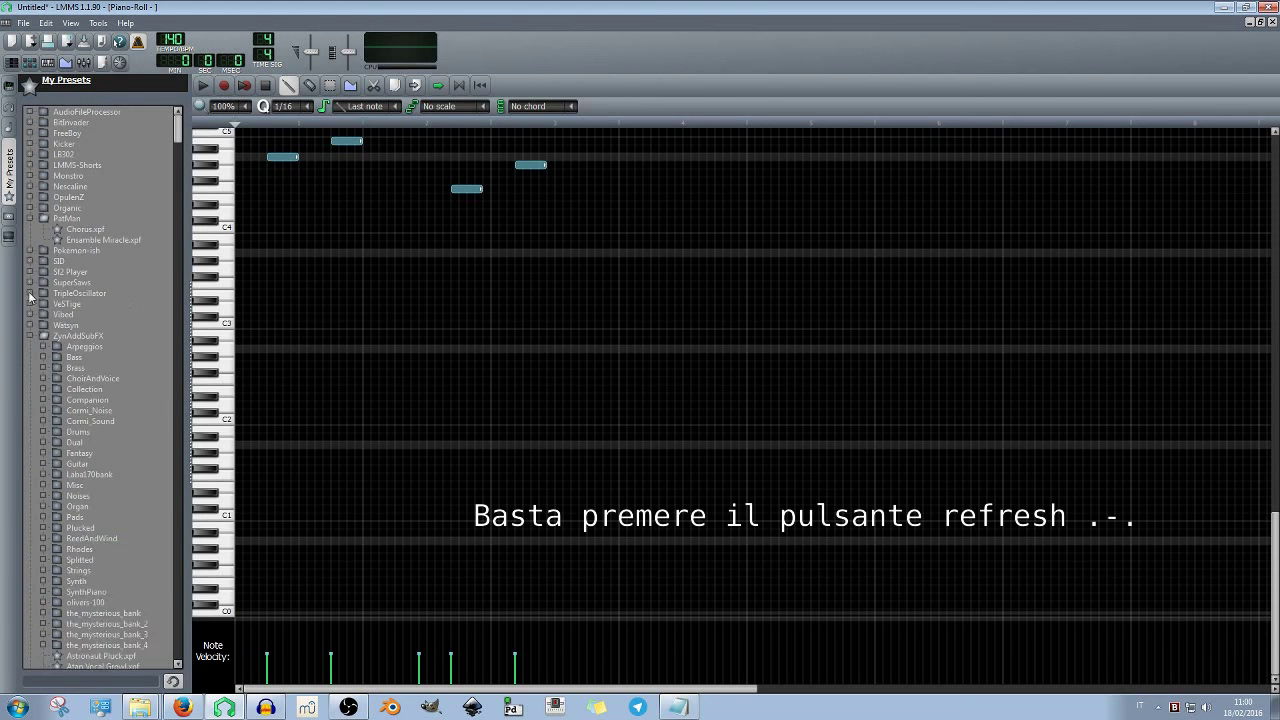
click(33, 336)
click(44, 216)
click(44, 216)
Highlight the changelog entry on the Delay FX plugin's X/Y pad, and close the Piano Roll in LMMS
click(677, 708)
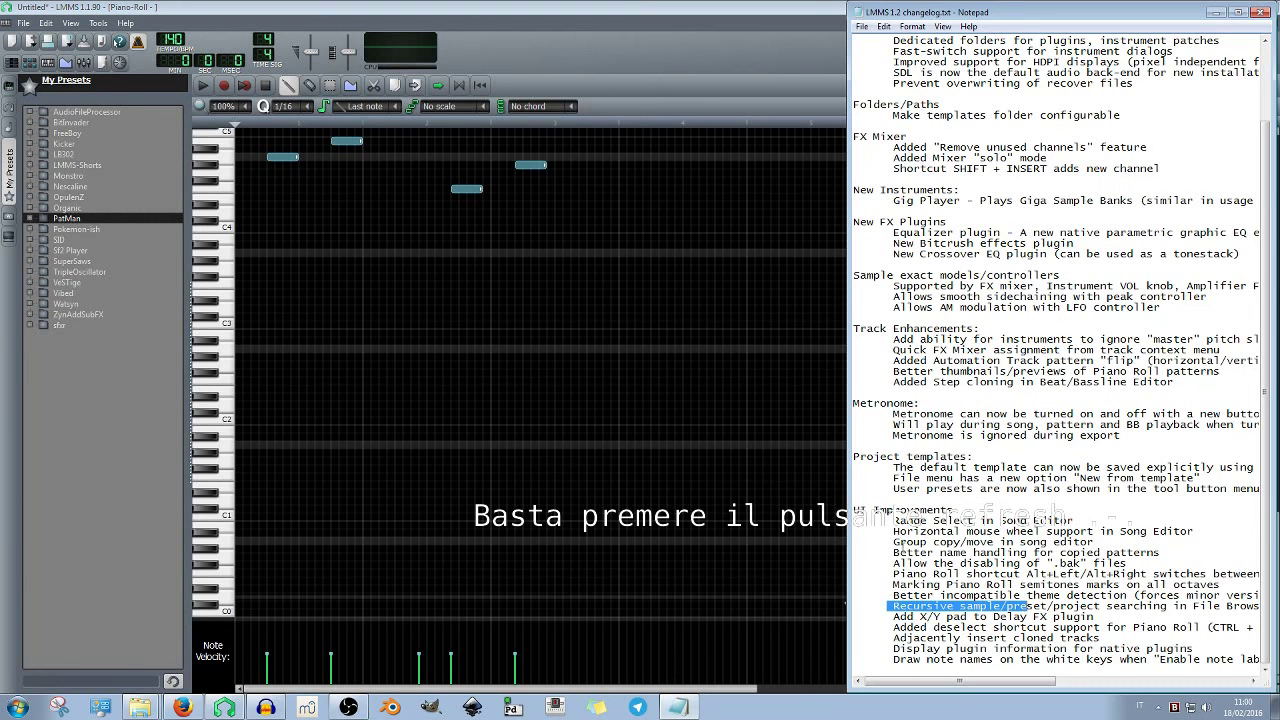
drag(1098, 616, 900, 617)
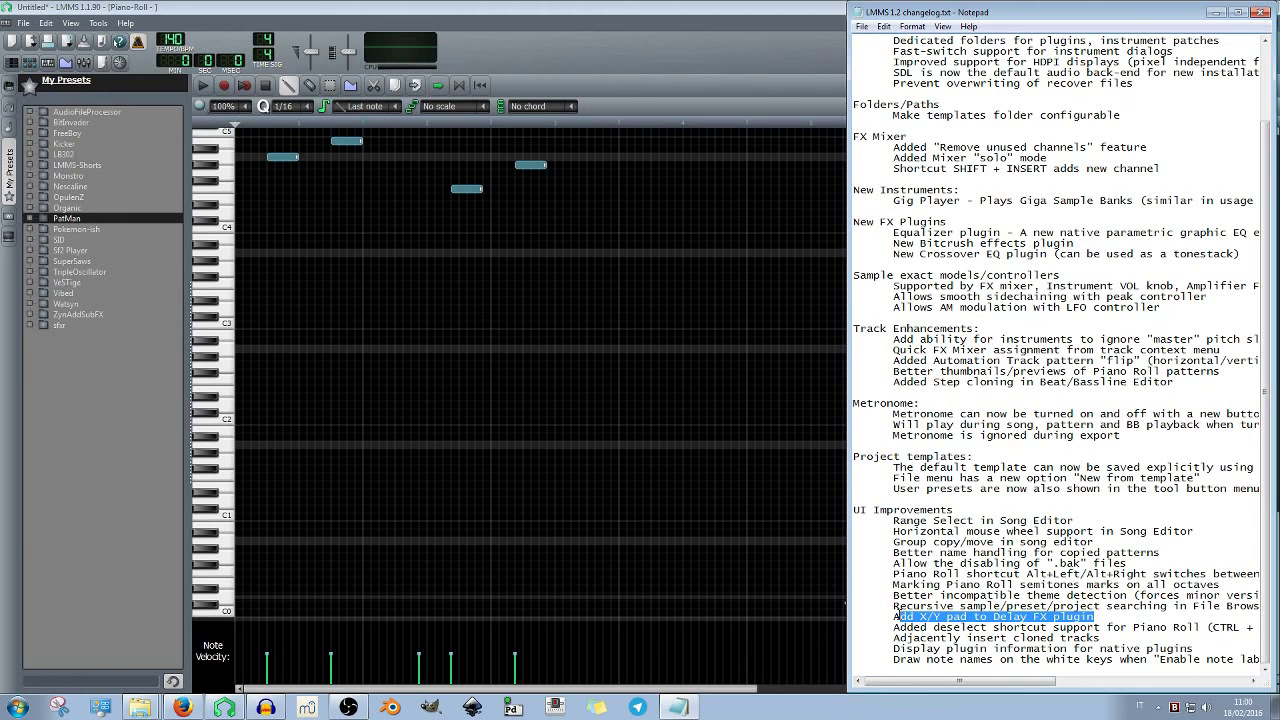
click(762, 85)
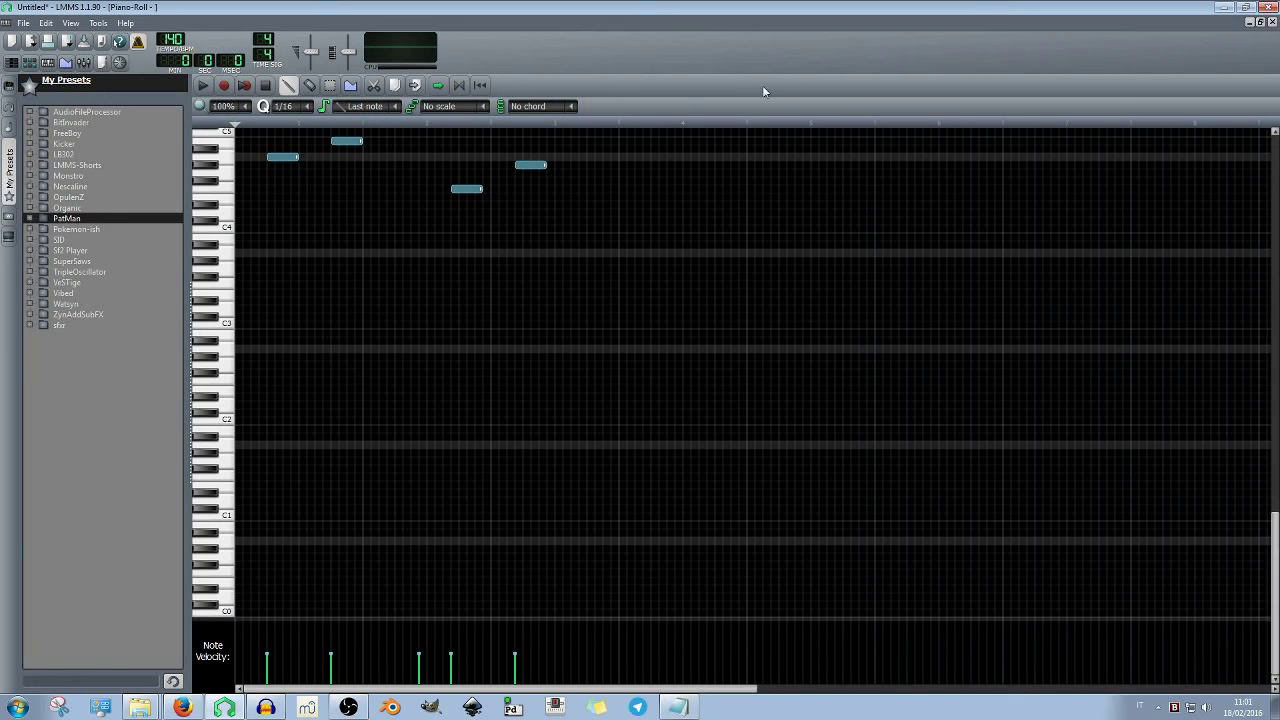
click(1273, 22)
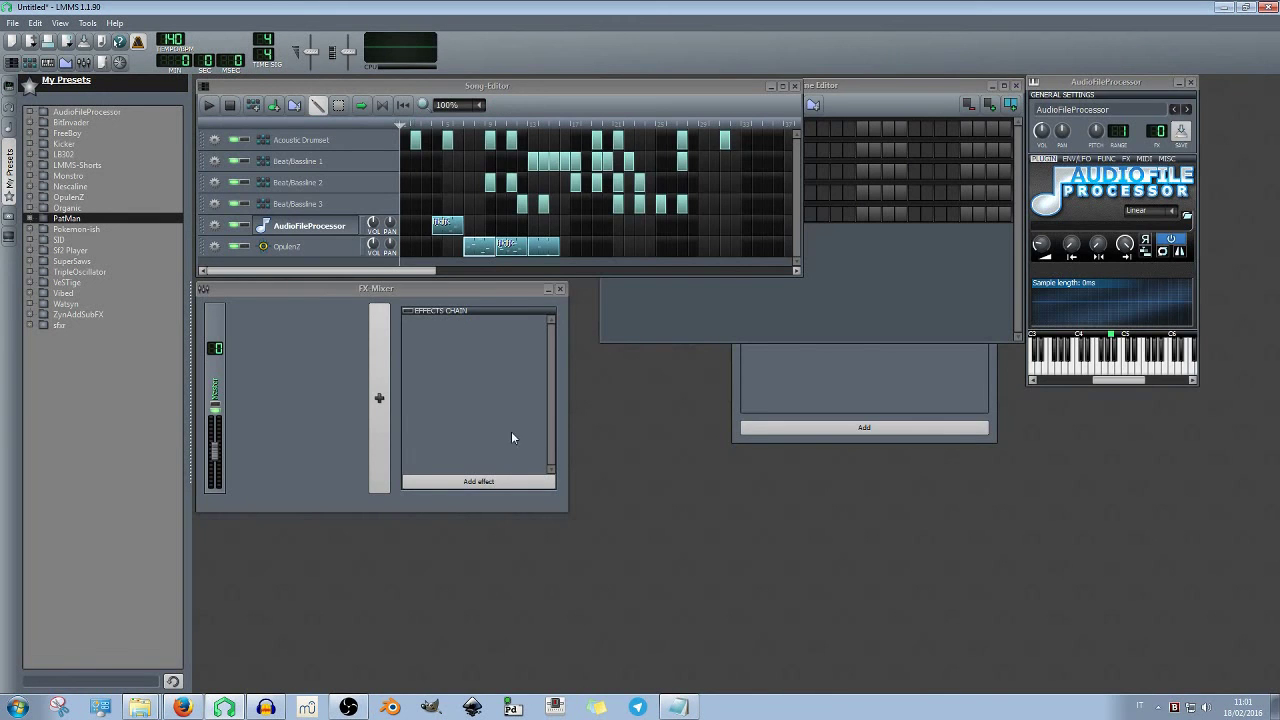
Add the Delay effect to the master channel and move the point in its X/Y pad
click(478, 481)
text(del)
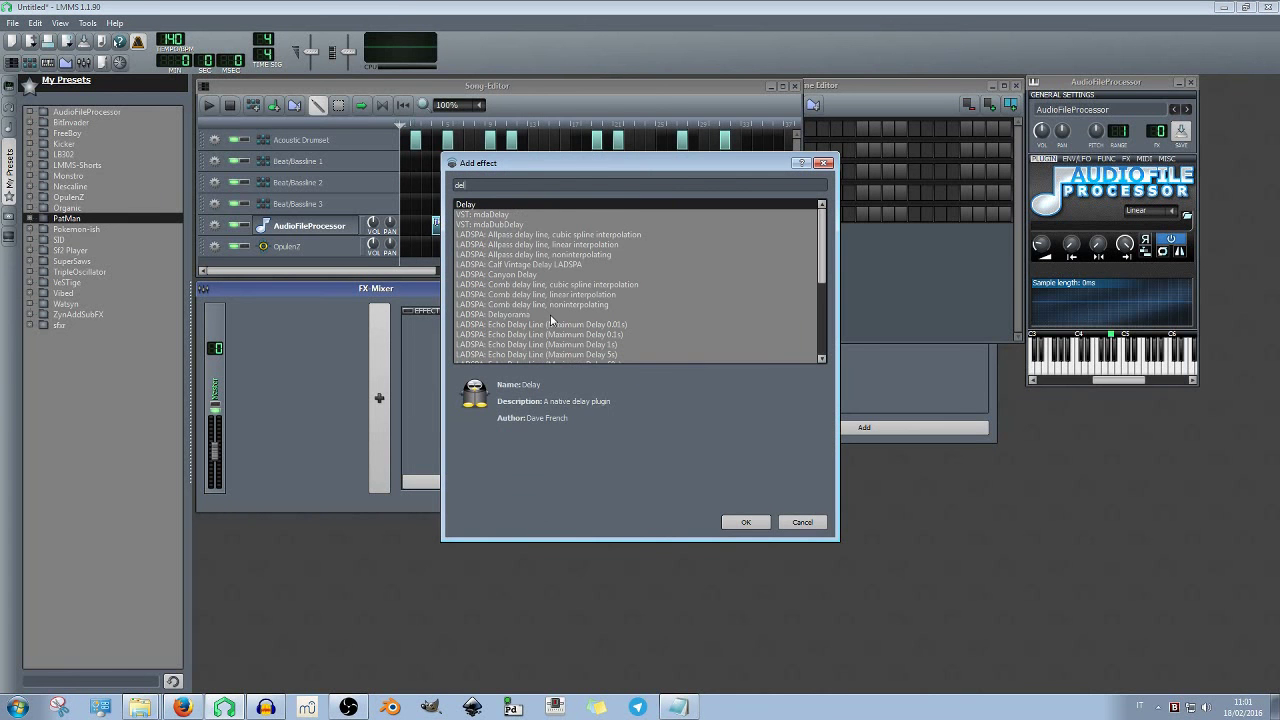
key(Return)
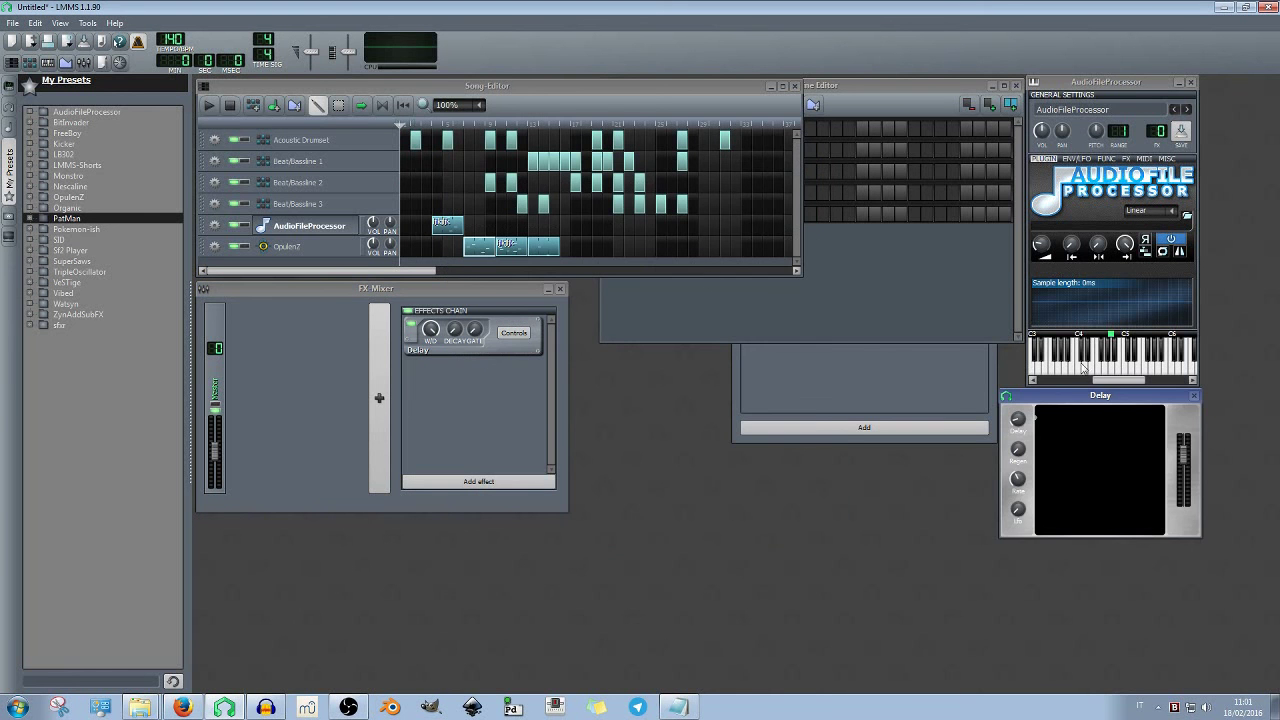
drag(1099, 401, 789, 367)
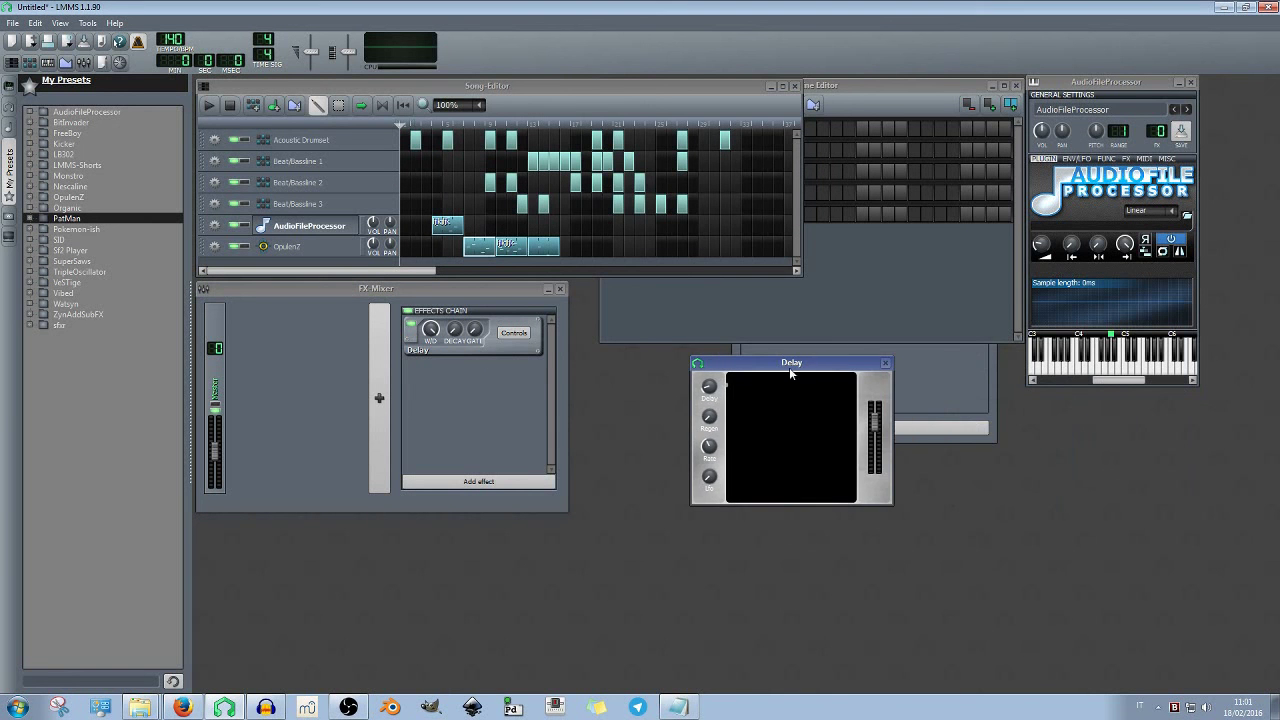
drag(750, 468, 811, 420)
Start a new project and open the TripleOscillator instrument
click(14, 22)
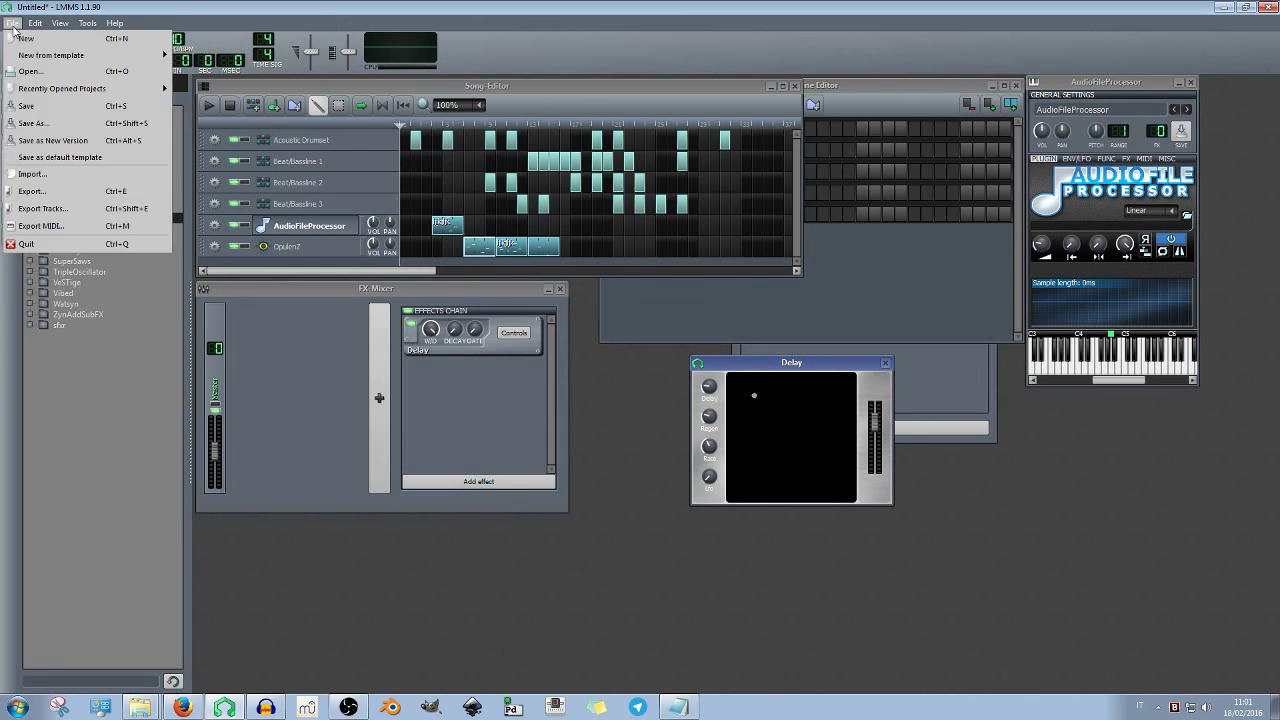
click(26, 38)
click(640, 368)
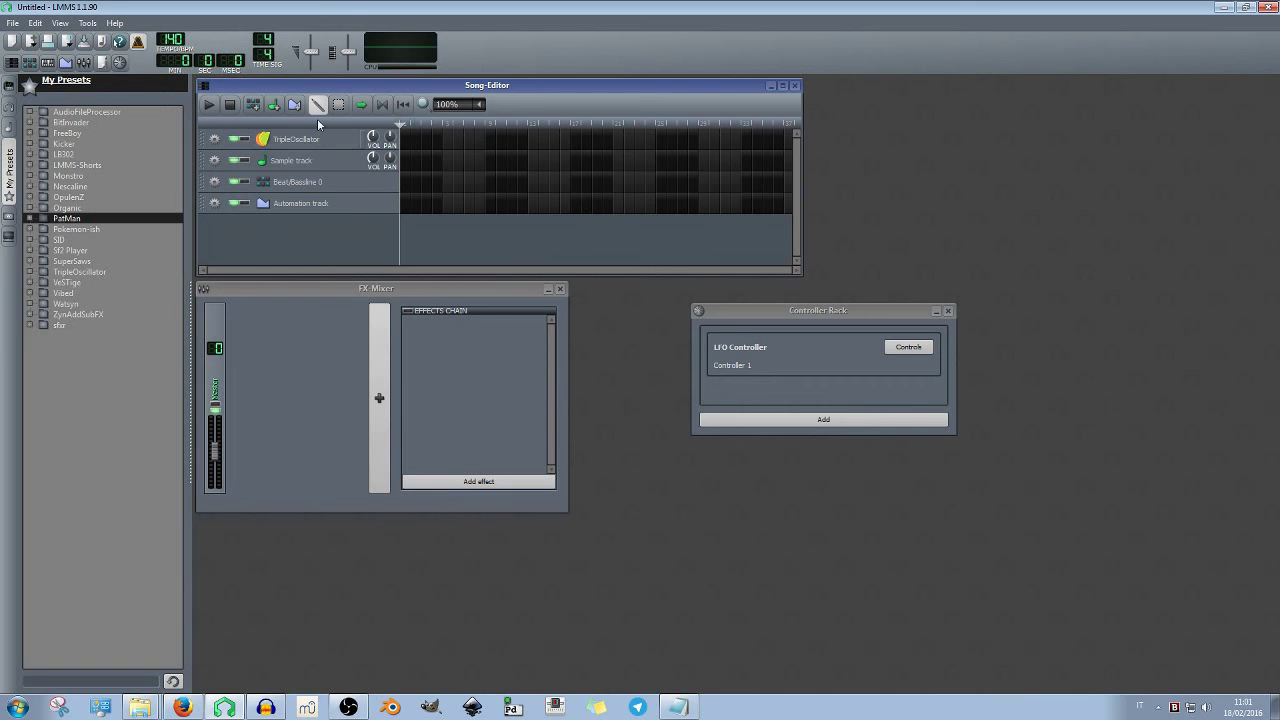
click(300, 140)
Set TripleOscillator's oscillators 1 and 2 to saw waves, turn down oscillator 3's volume, and audition the sound
click(1071, 232)
drag(975, 316, 975, 350)
click(1011, 379)
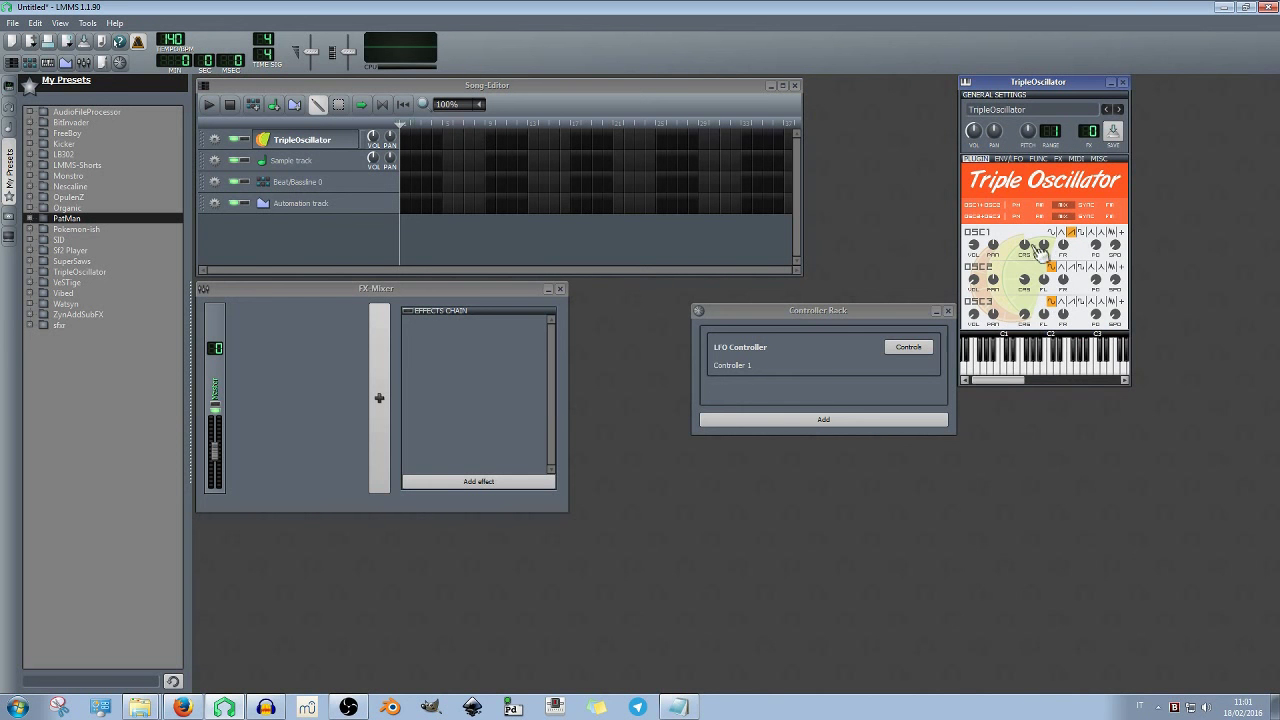
click(1058, 381)
click(1033, 371)
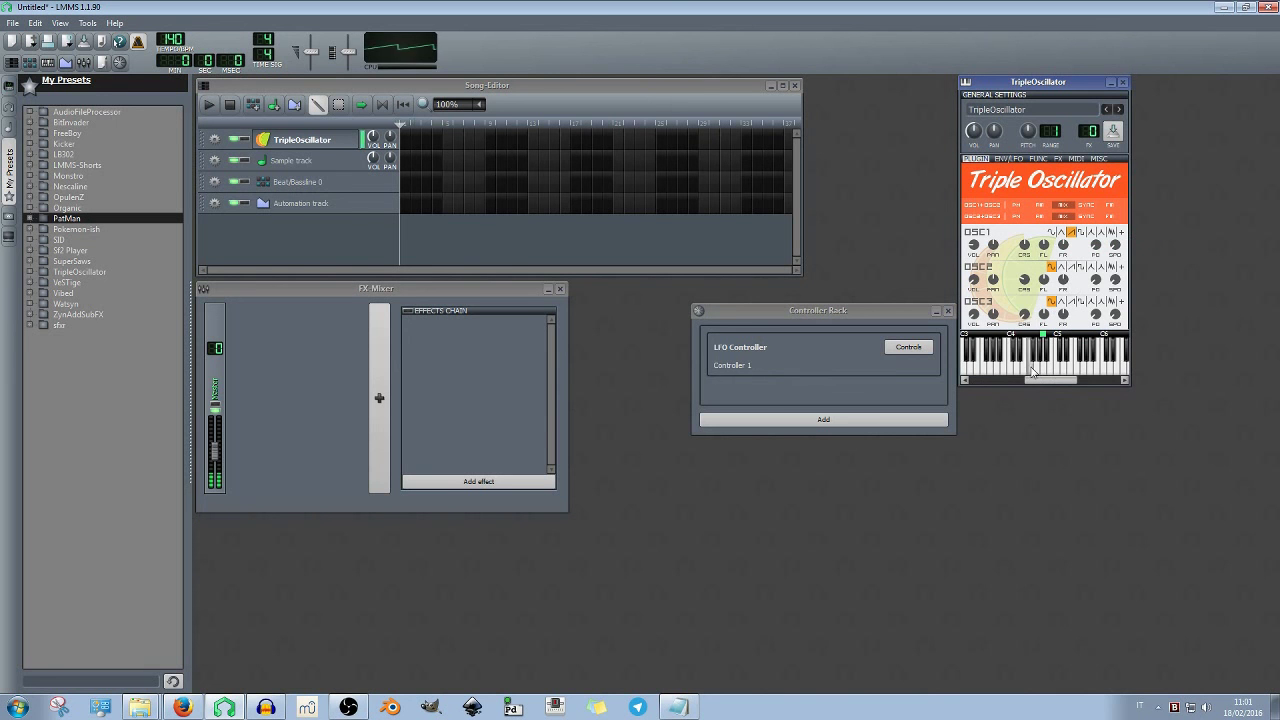
click(1071, 267)
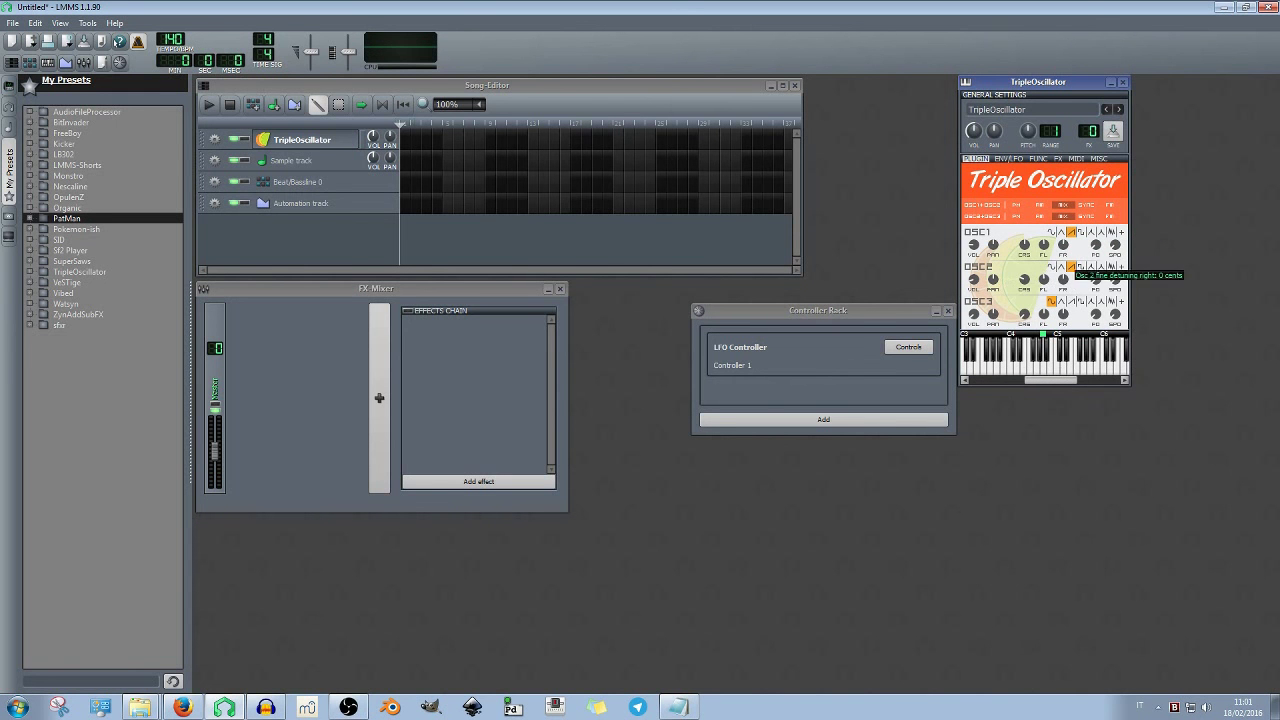
Enable TripleOscillator's LowPass filter, lower its cutoff frequency, and audition the sound
click(1008, 158)
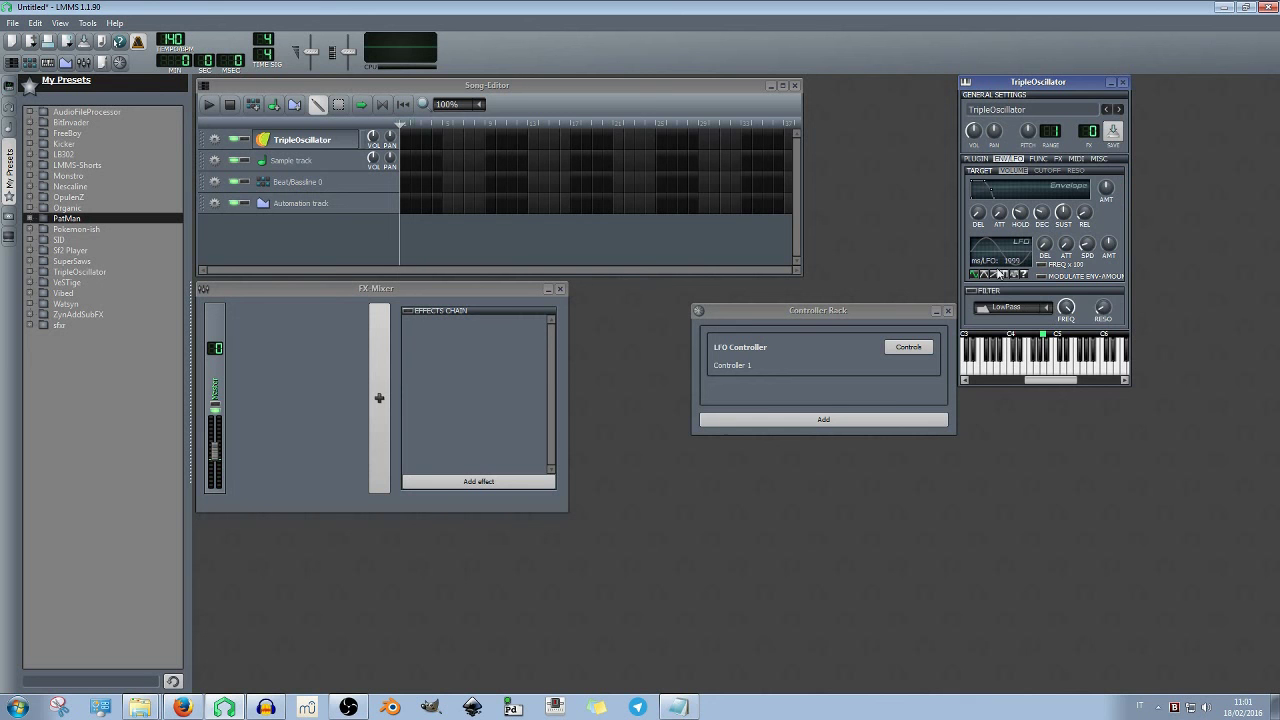
click(972, 292)
drag(1060, 306, 1043, 380)
click(1038, 367)
click(1097, 370)
Raise the volume envelope's amount, shorten its decay, adjust its sustain, and audition several notes
click(1062, 189)
mouse_move(1041, 212)
mouse_down()
mouse_move(1041, 250)
mouse_move(1042, 217)
mouse_move(1061, 240)
mouse_move(1043, 228)
mouse_up()
click(1055, 366)
click(1063, 213)
click(1086, 365)
click(1026, 366)
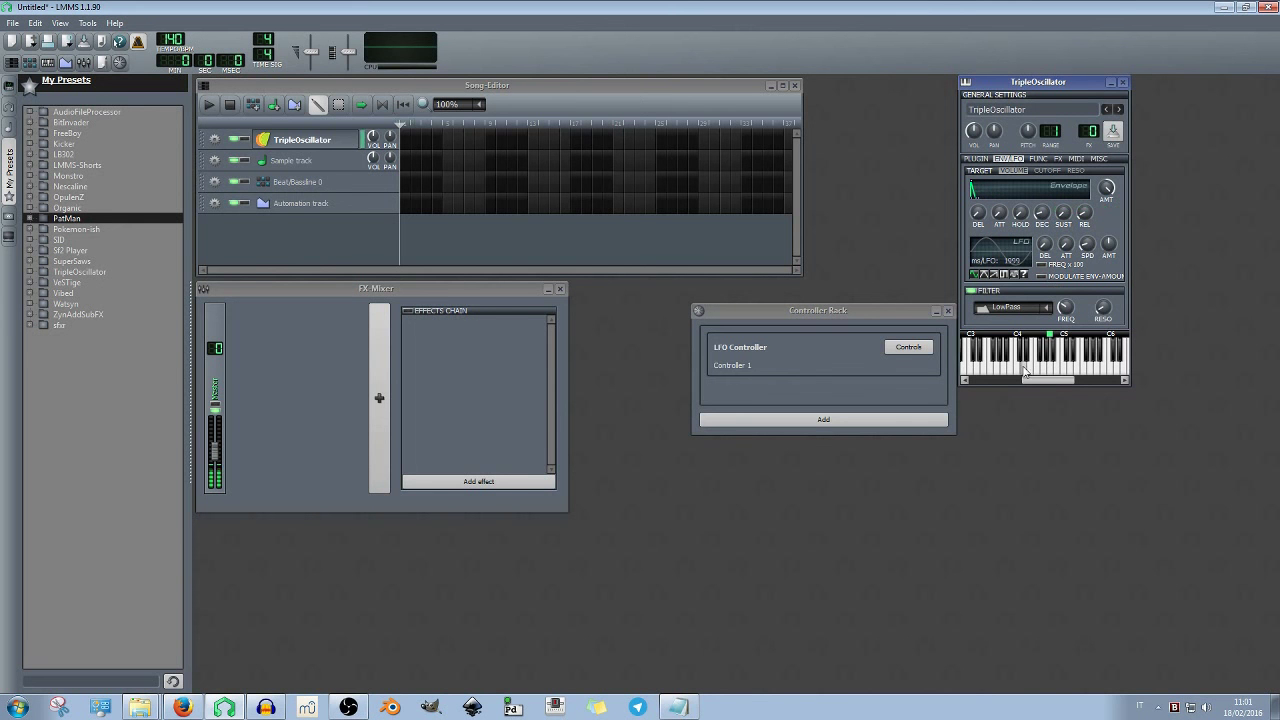
click(1003, 366)
click(978, 370)
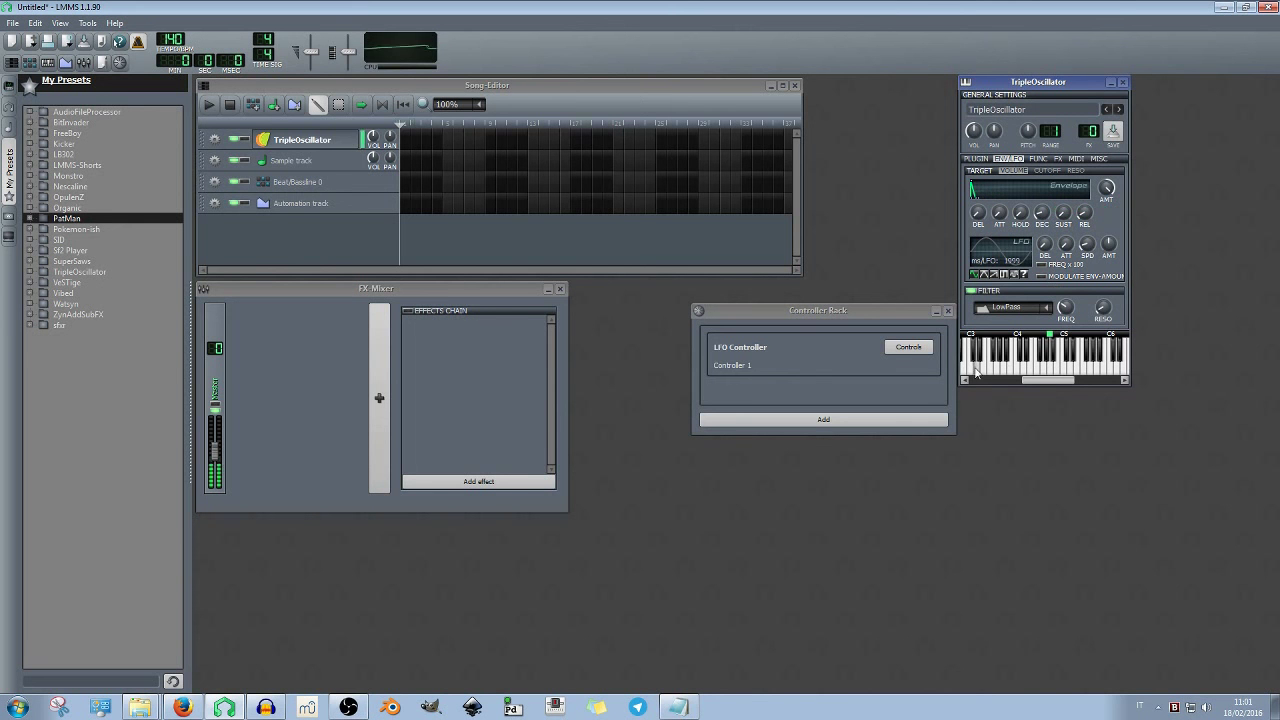
Create a pattern at the start of the TripleOscillator track and draw five short notes on two pitches an octave apart
double_click(402, 141)
click(237, 260)
click(250, 250)
click(278, 155)
click(309, 250)
click(338, 251)
mouse_move(349, 250)
mouse_down()
mouse_move(332, 251)
mouse_move(356, 250)
mouse_up()
click(315, 250)
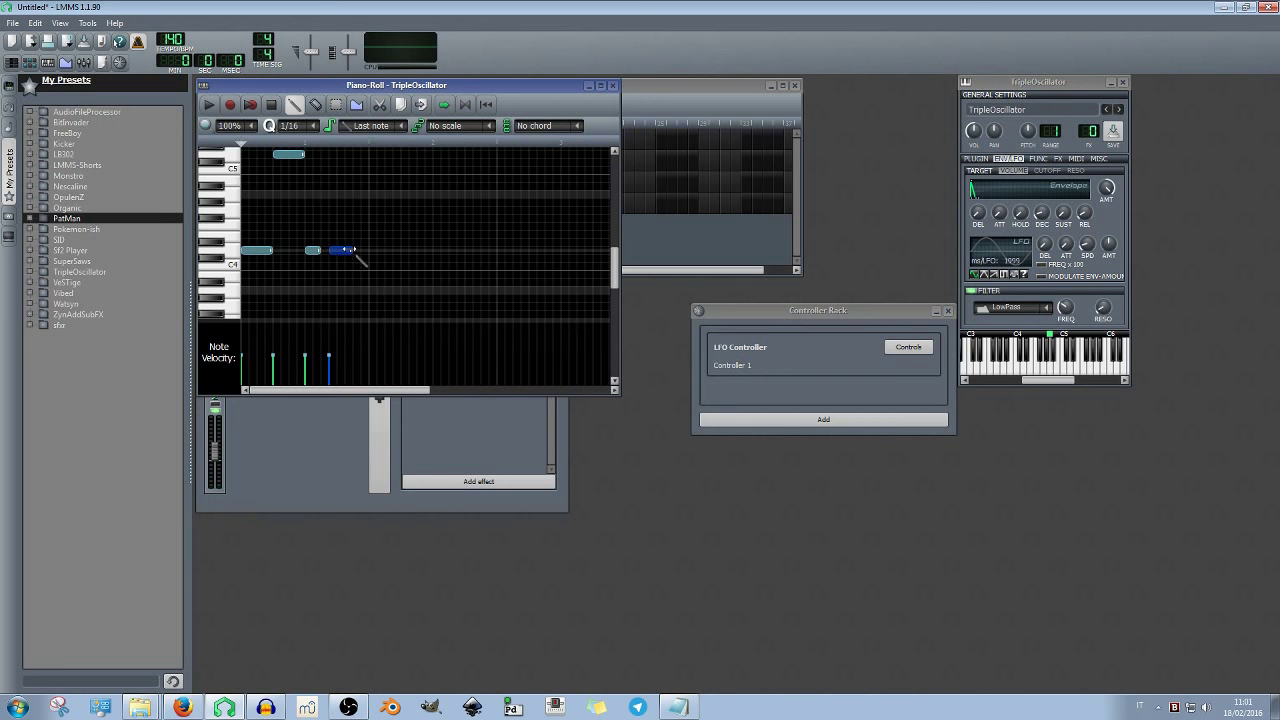
click(358, 154)
drag(372, 154, 367, 155)
Start playback of the TripleOscillator pattern and close the Piano Roll
key(space)
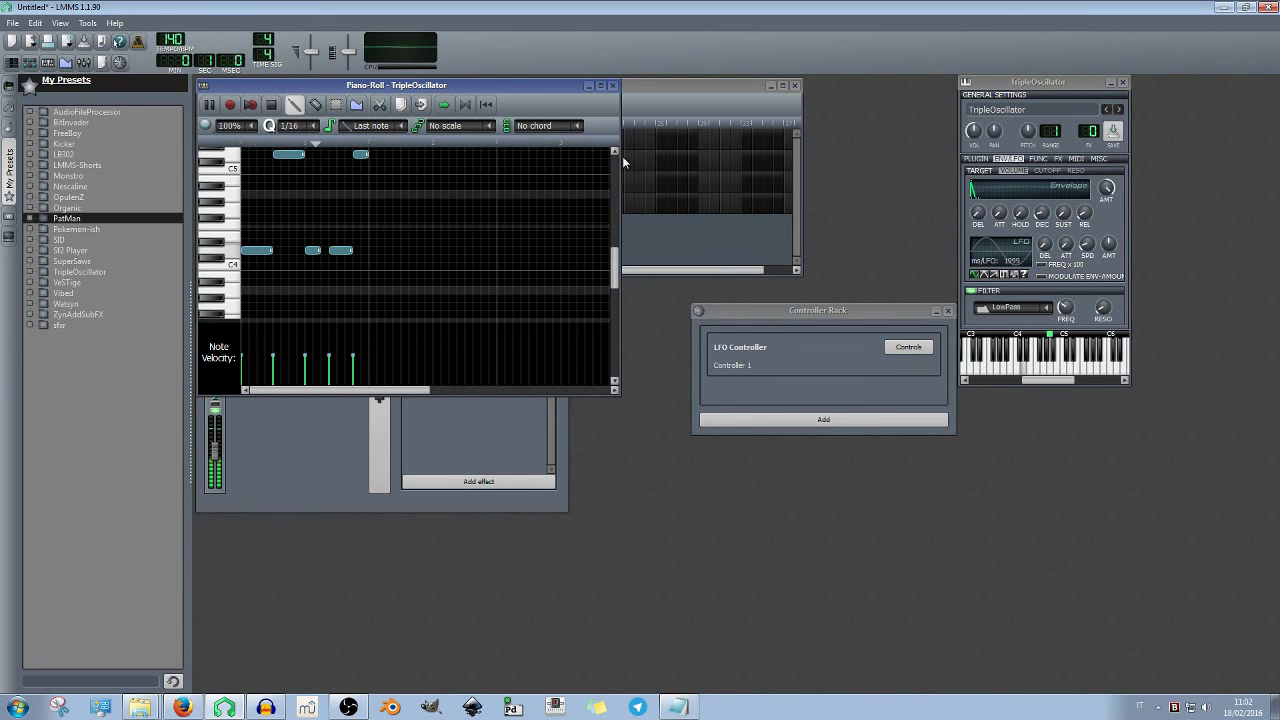
drag(598, 86, 710, 176)
click(725, 176)
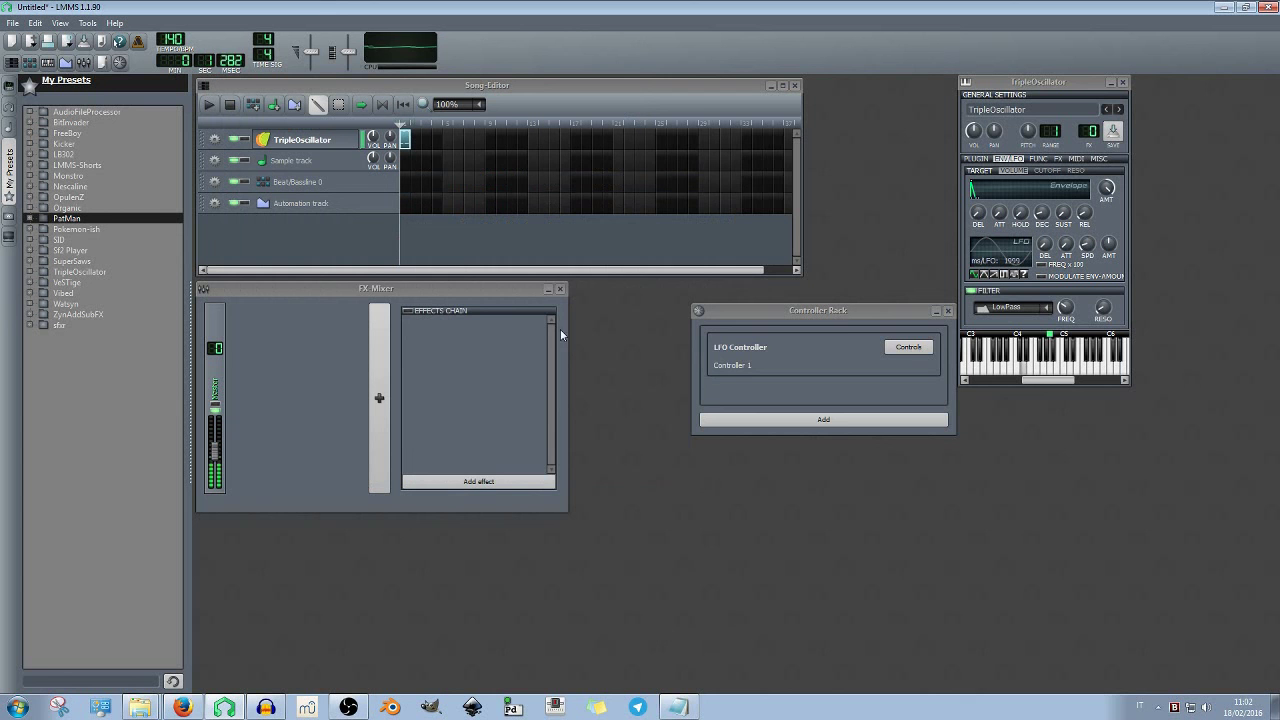
Add the native Delay effect to the master channel and move its controls clear of the instrument window
click(492, 480)
text(del)
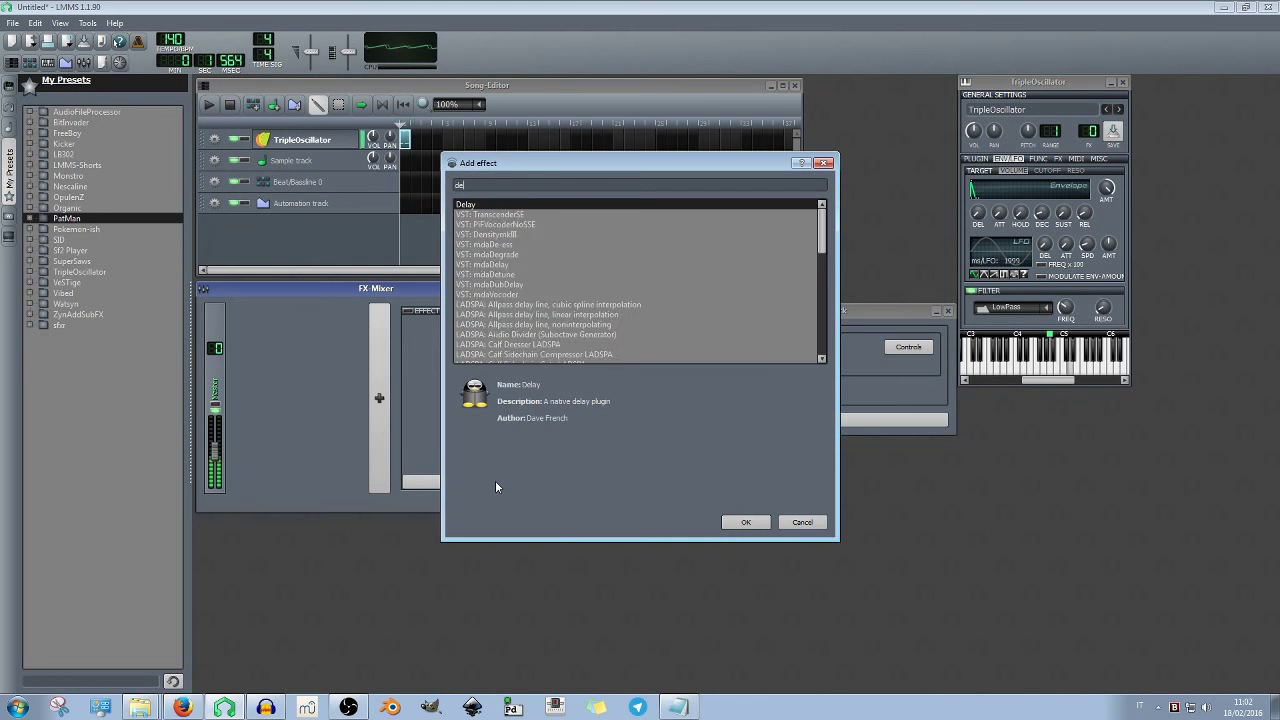
click(507, 205)
double_click(507, 205)
drag(1030, 401, 667, 401)
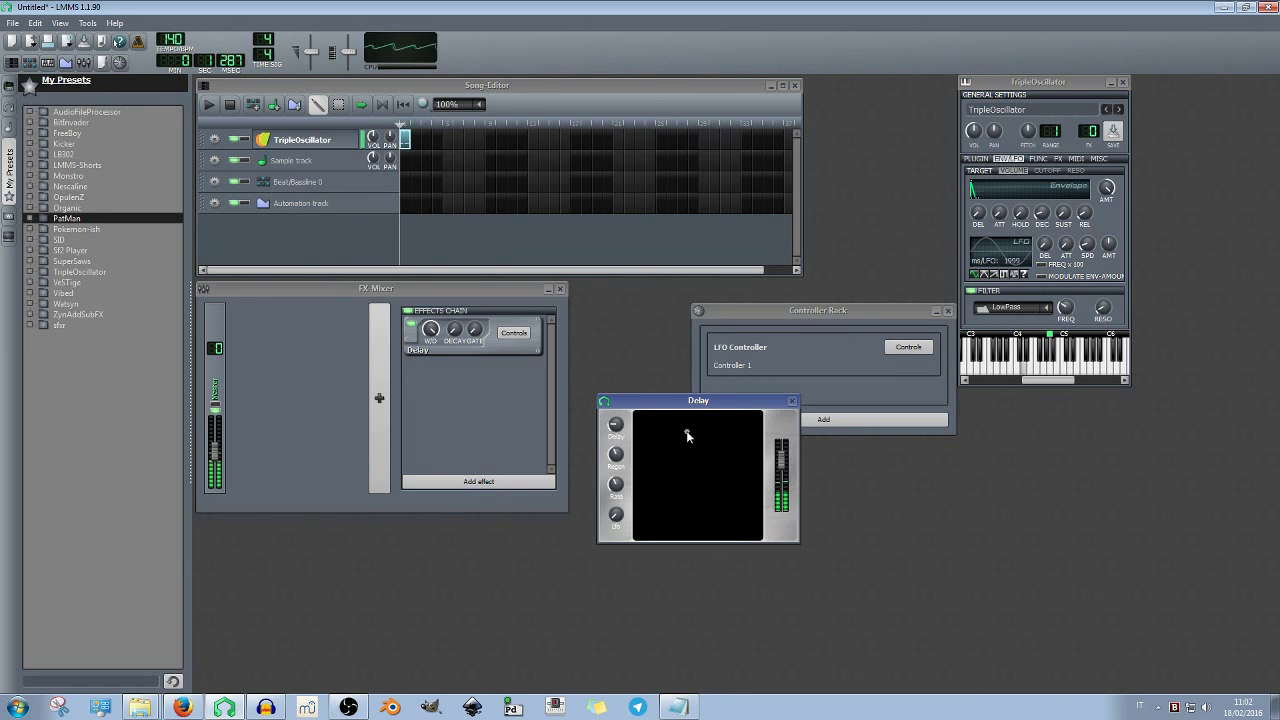
Sweep the Delay's X/Y pad point to a short delay with high regeneration and raise its Rate
click(465, 335)
drag(686, 431, 656, 434)
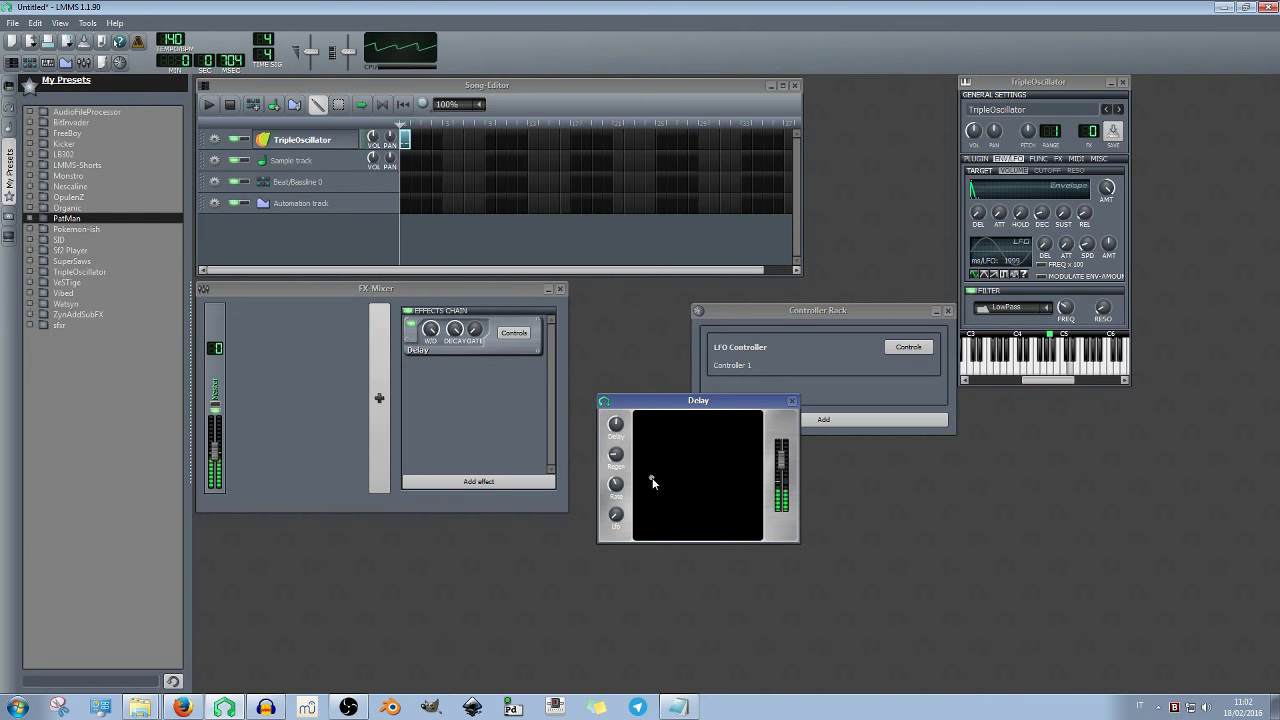
drag(652, 479, 750, 432)
drag(618, 488, 618, 448)
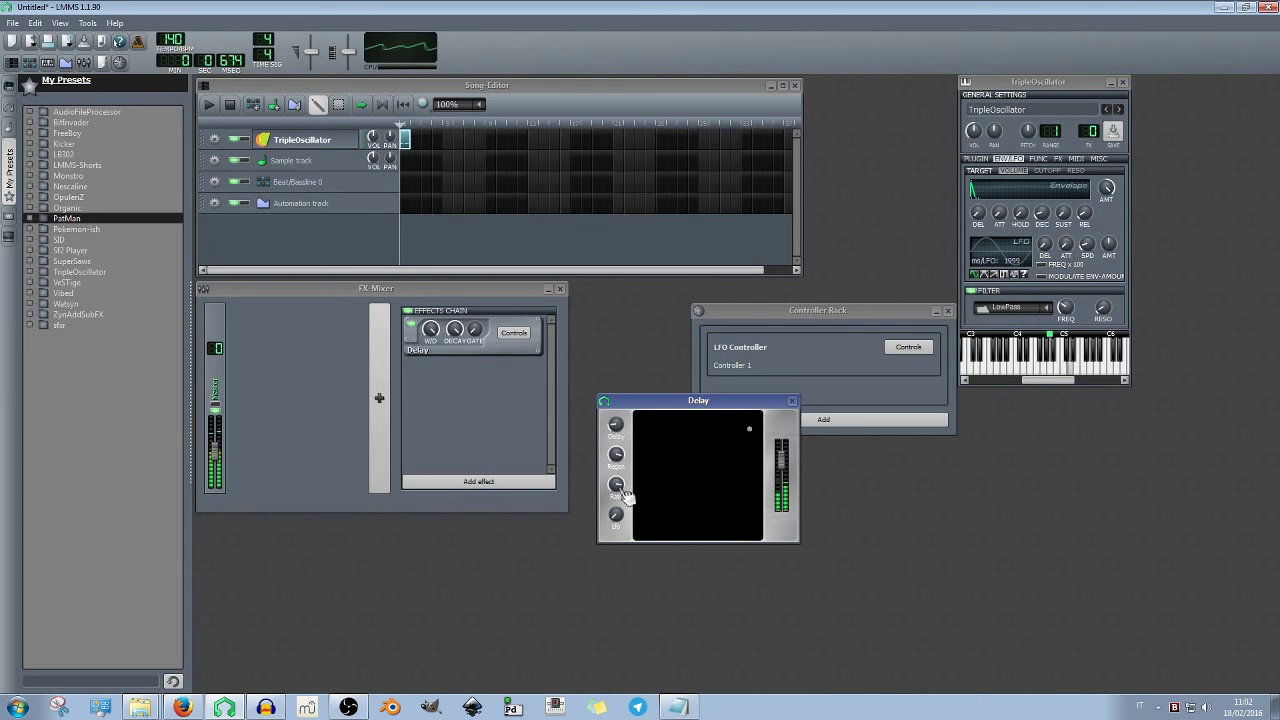
Stop playback and drop the Delay's regeneration to minimum on the X/Y pad
click(229, 104)
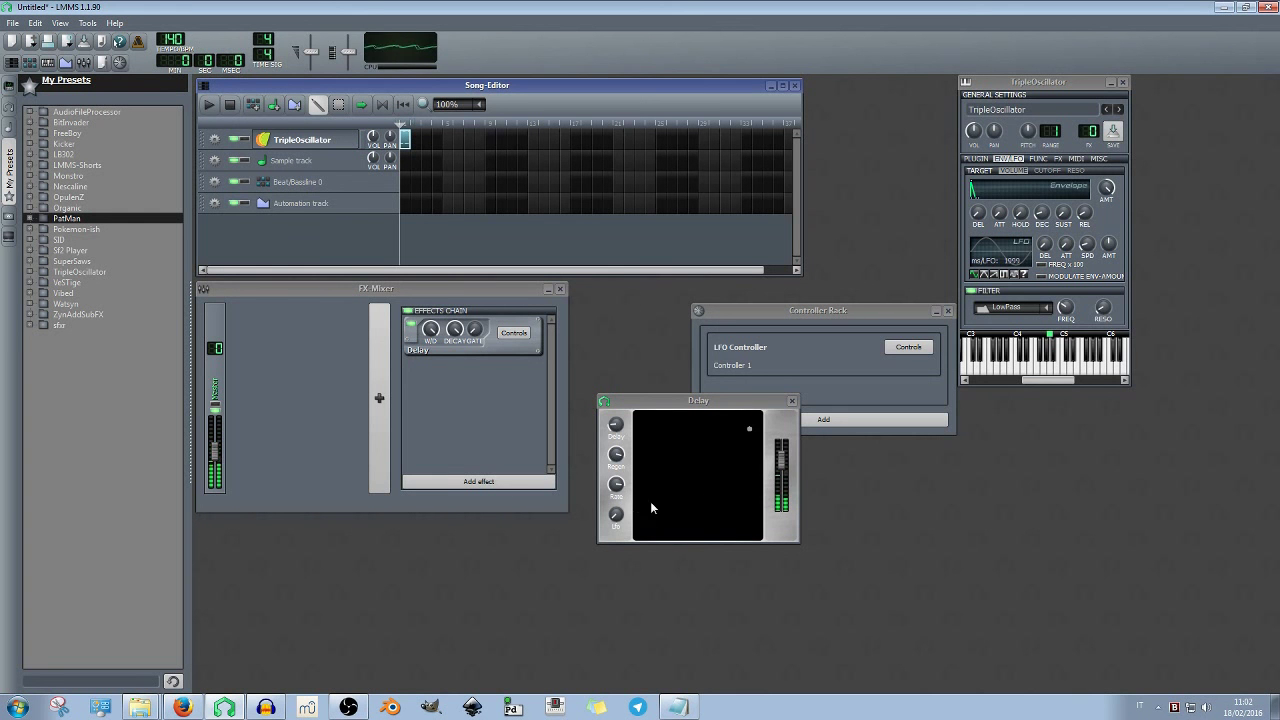
mouse_move(748, 433)
mouse_down()
mouse_move(646, 420)
mouse_move(631, 432)
mouse_up()
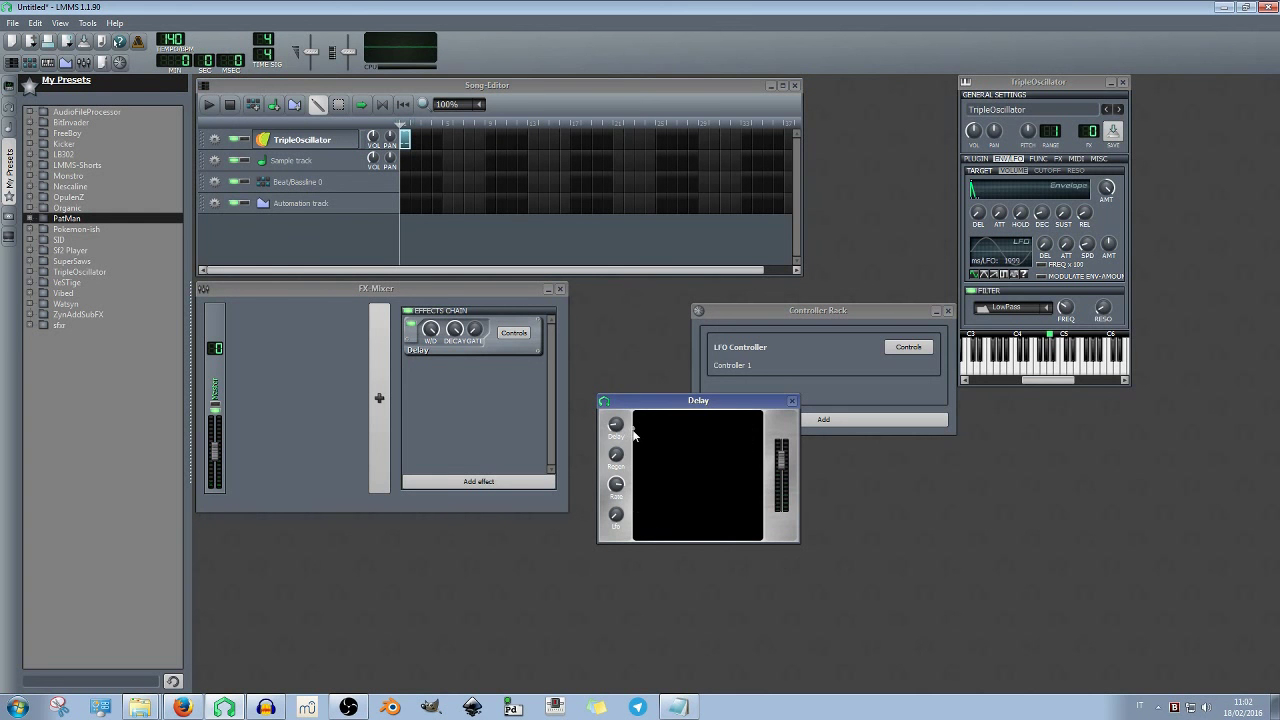
mouse_move(643, 406)
mouse_down()
mouse_move(671, 422)
mouse_move(653, 401)
mouse_up()
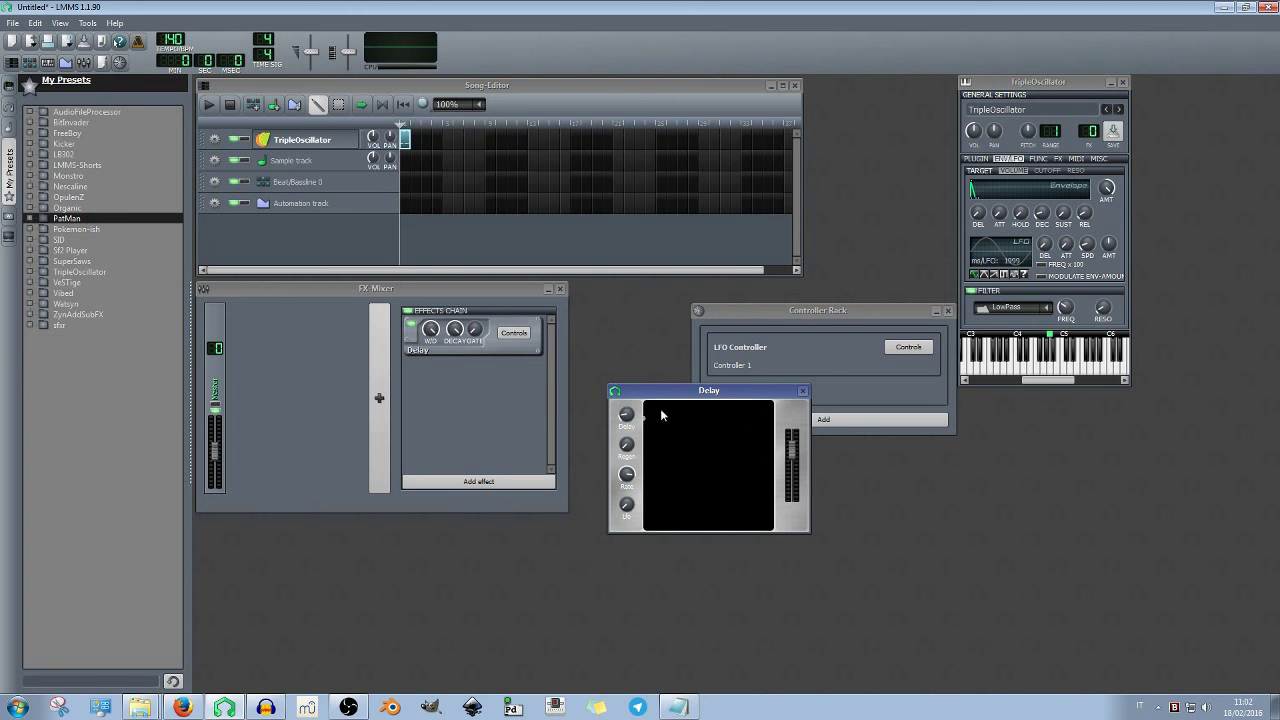
Add two FX mixer channels and check TripleOscillator's FX channel assignment in its instrument window
click(379, 398)
click(379, 398)
click(320, 152)
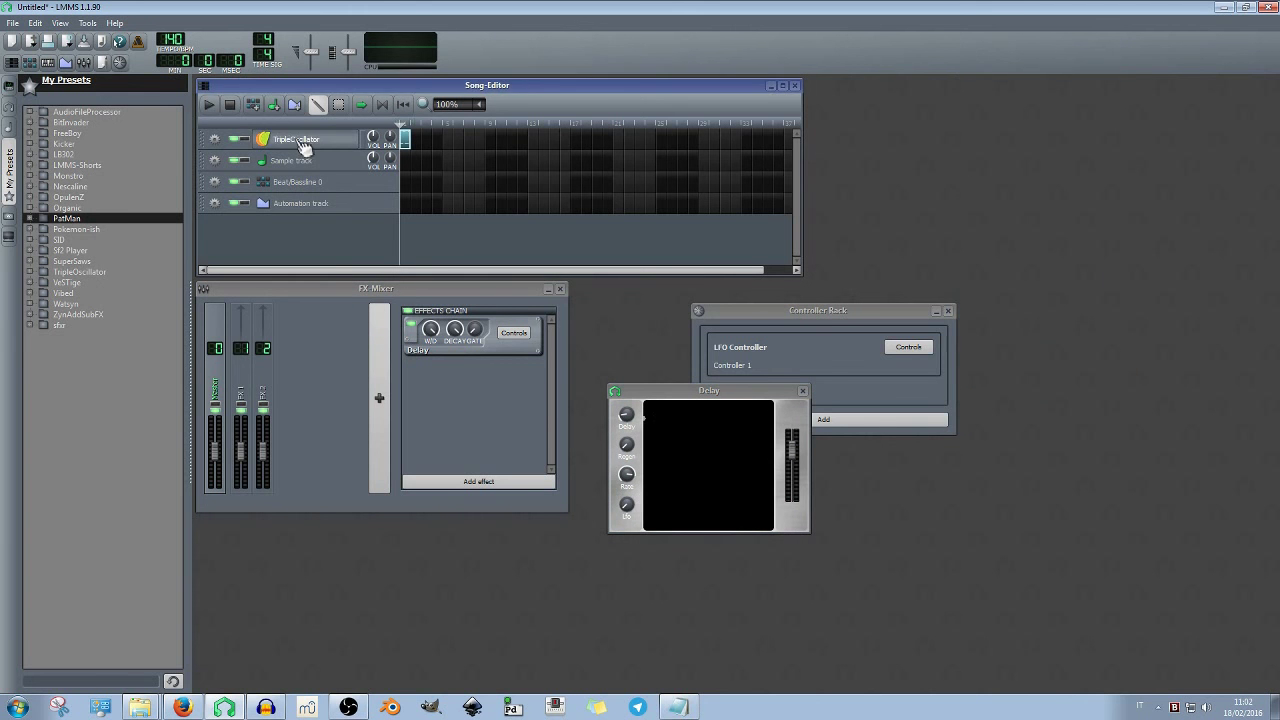
click(303, 141)
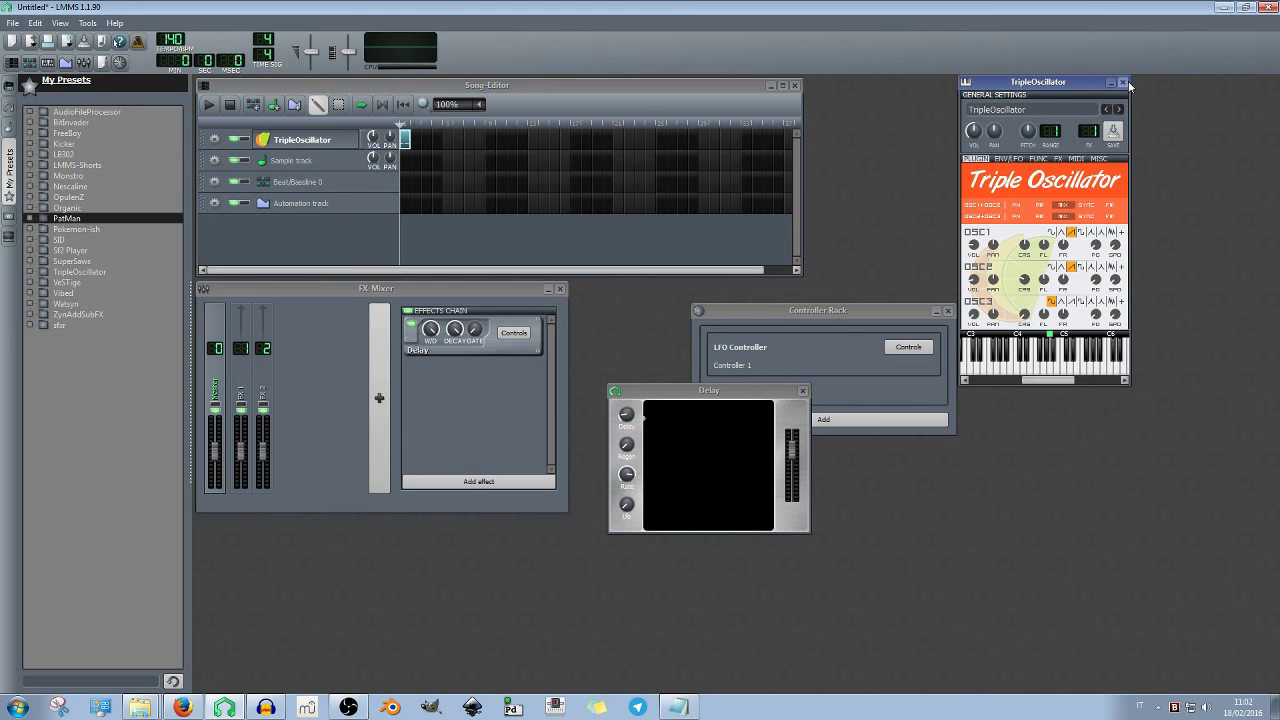
click(1122, 83)
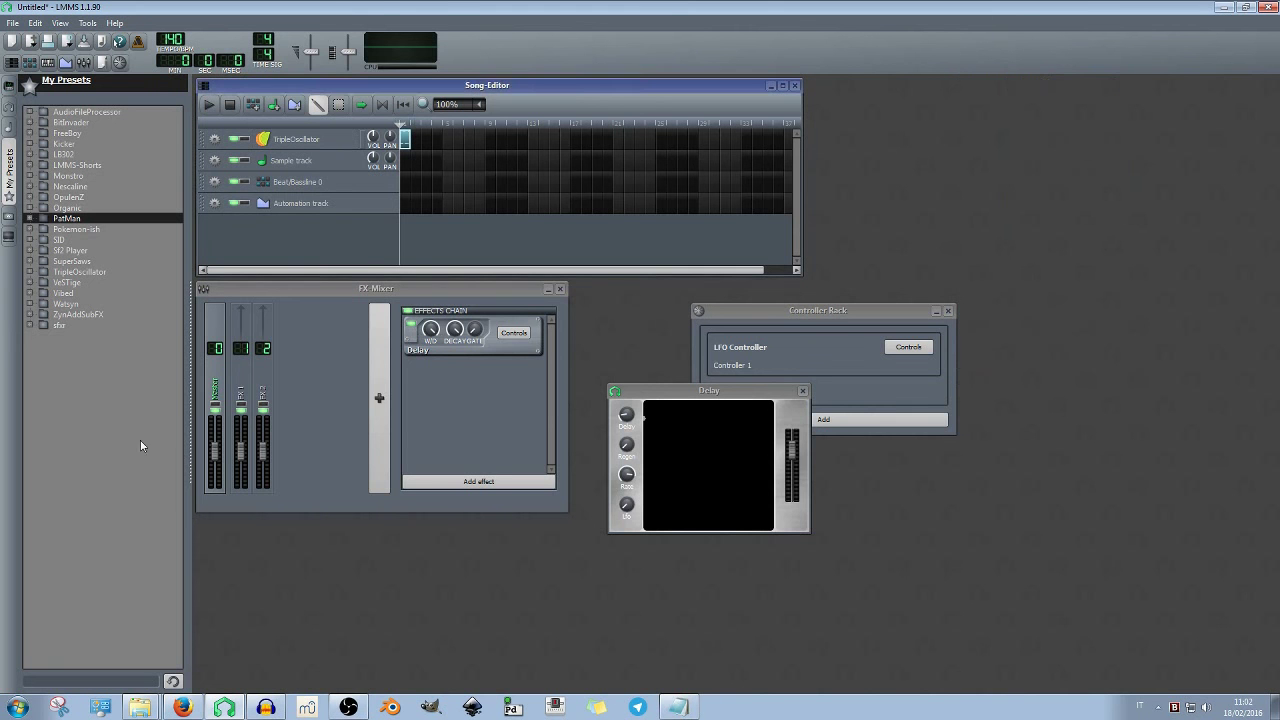
Remove the Delay effect from the master channel's effects chain
click(245, 385)
click(273, 390)
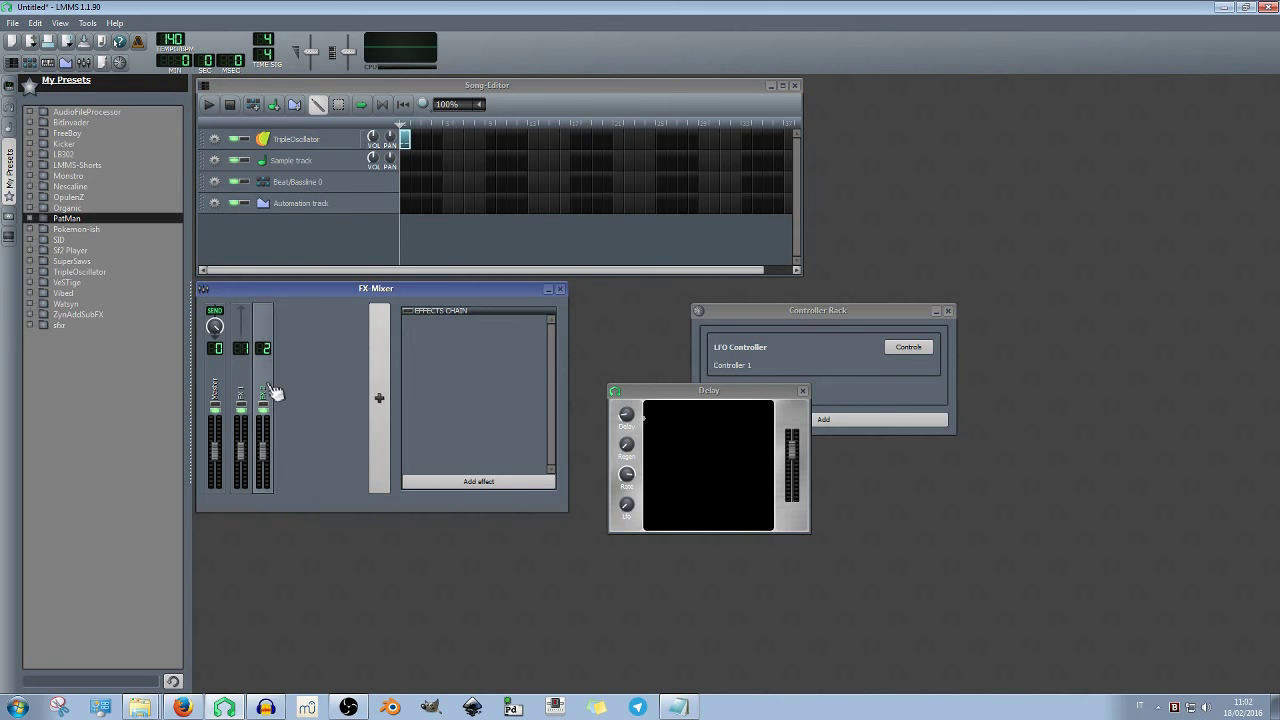
click(214, 386)
right_click(531, 342)
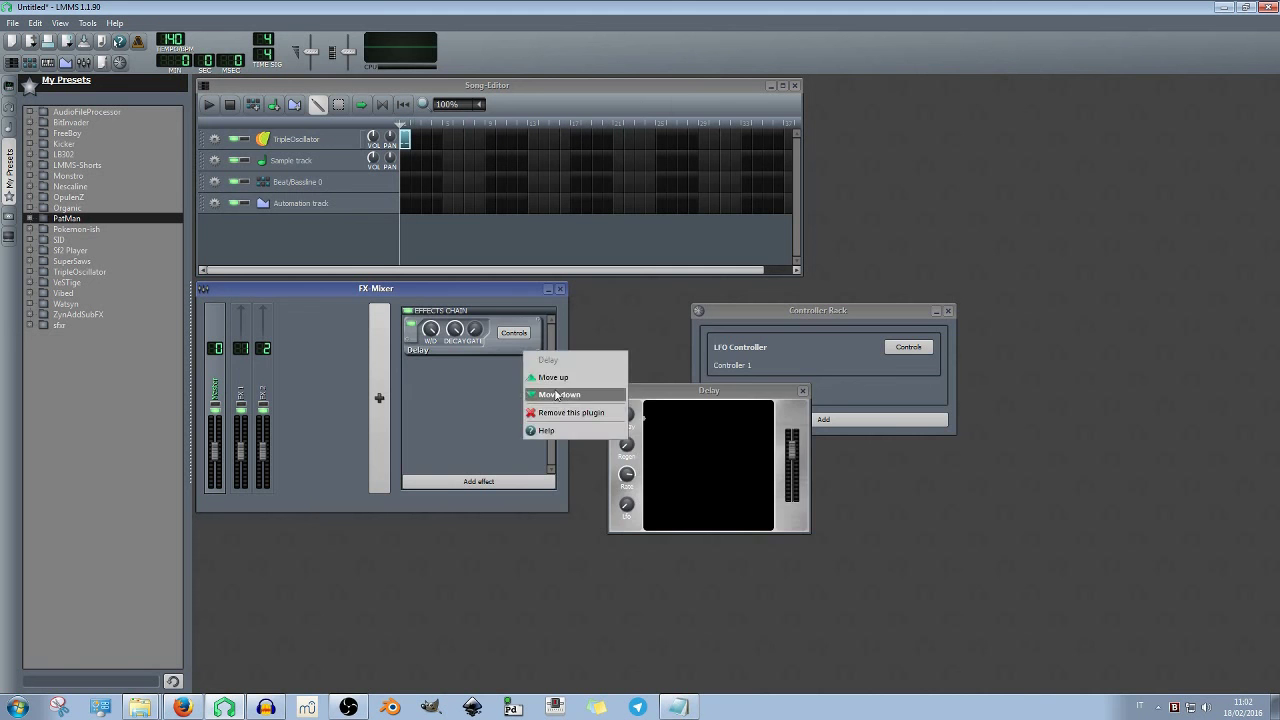
click(558, 415)
Add the Delay effect to the FX 2 channel
click(240, 382)
click(266, 385)
click(445, 481)
text(del)
key(Return)
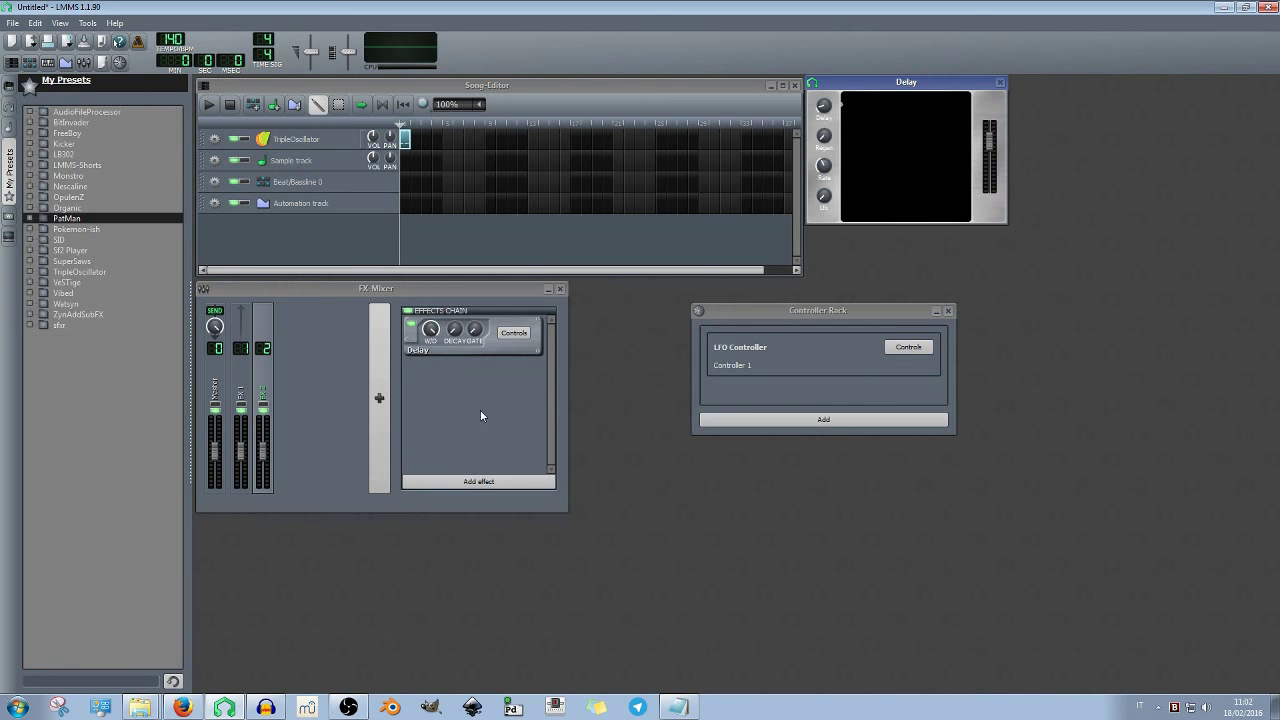
Add the C* Plate2x2 reverb after the Delay on FX 2 and close its controls
click(482, 481)
text(rev)
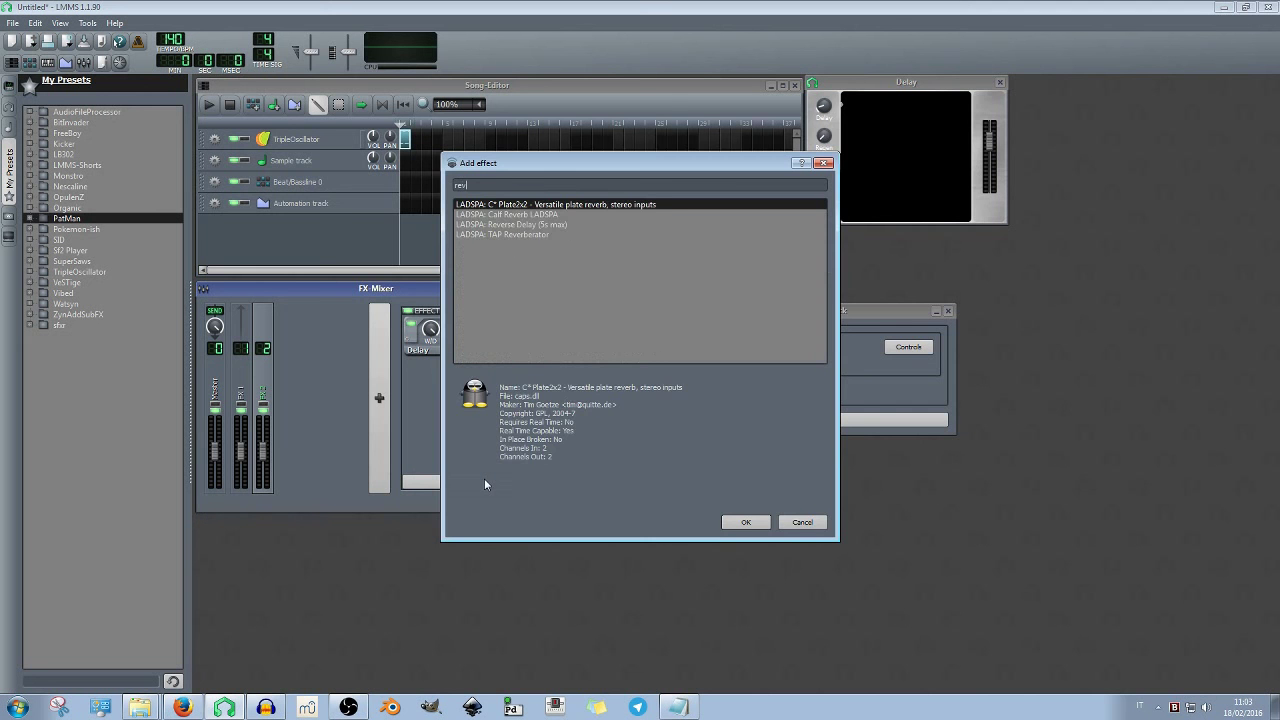
key(Return)
click(1068, 151)
Start playback of the TripleOscillator pattern and set the Delay effect's decay time to 8000 ms
click(300, 139)
drag(905, 84, 690, 466)
click(208, 104)
click(684, 470)
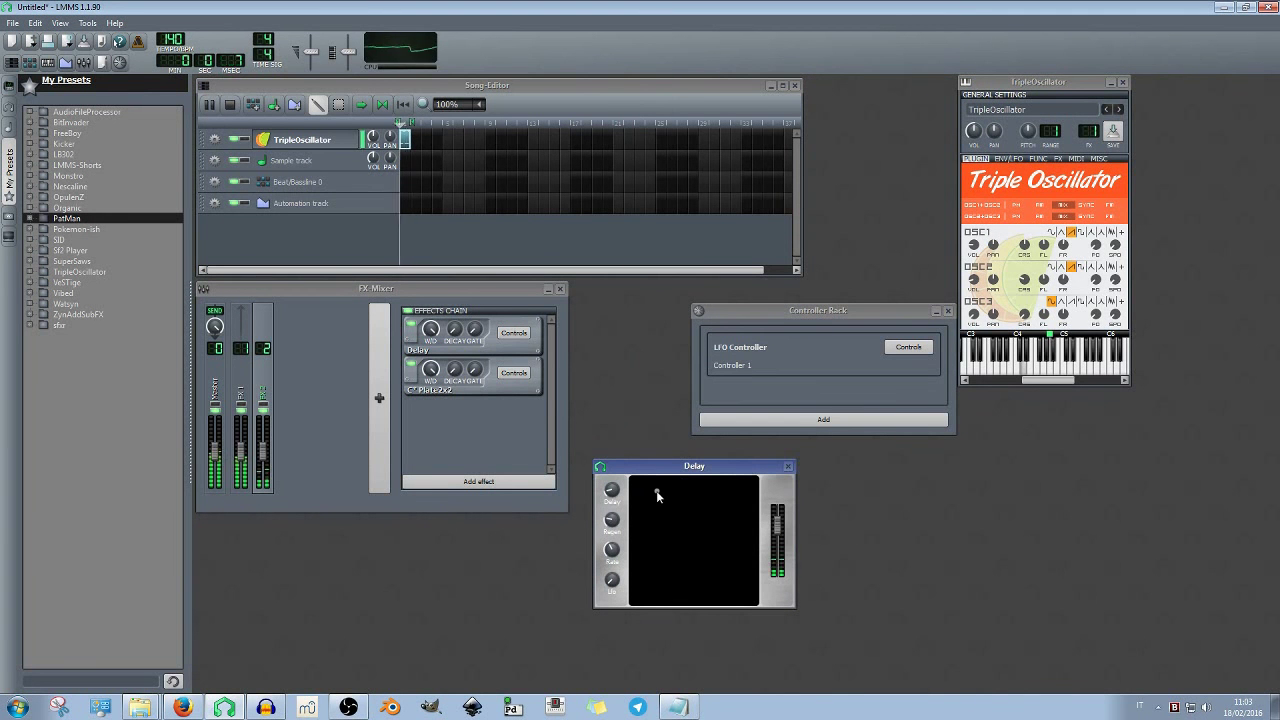
click(497, 400)
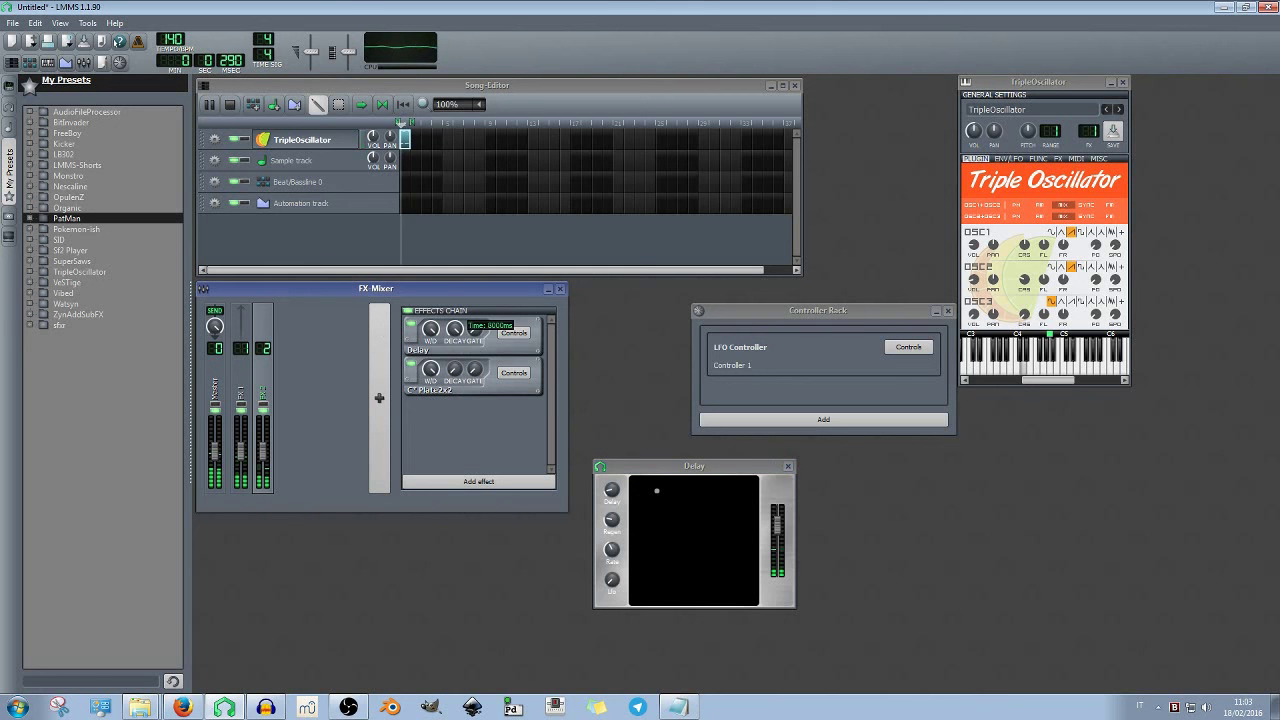
Move the Delay's X/Y pad point to a longer delay with low regeneration and raise its LFO amount
drag(660, 494, 669, 534)
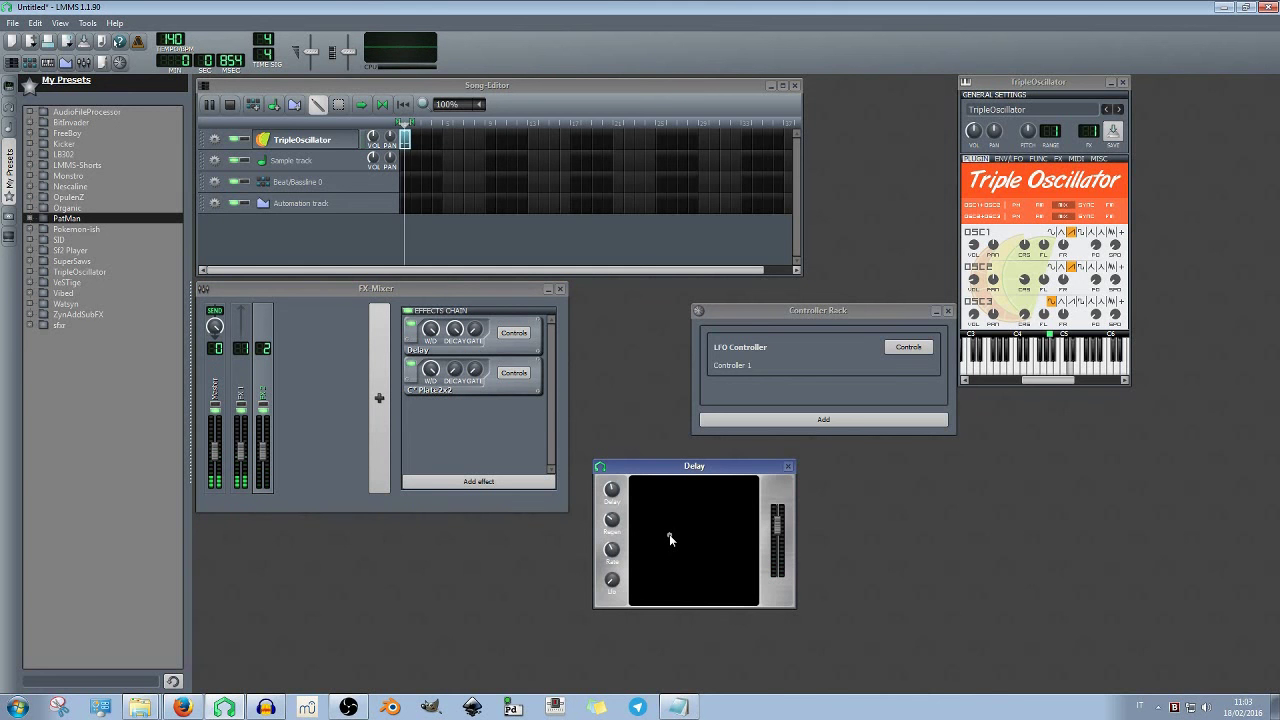
drag(669, 534, 641, 539)
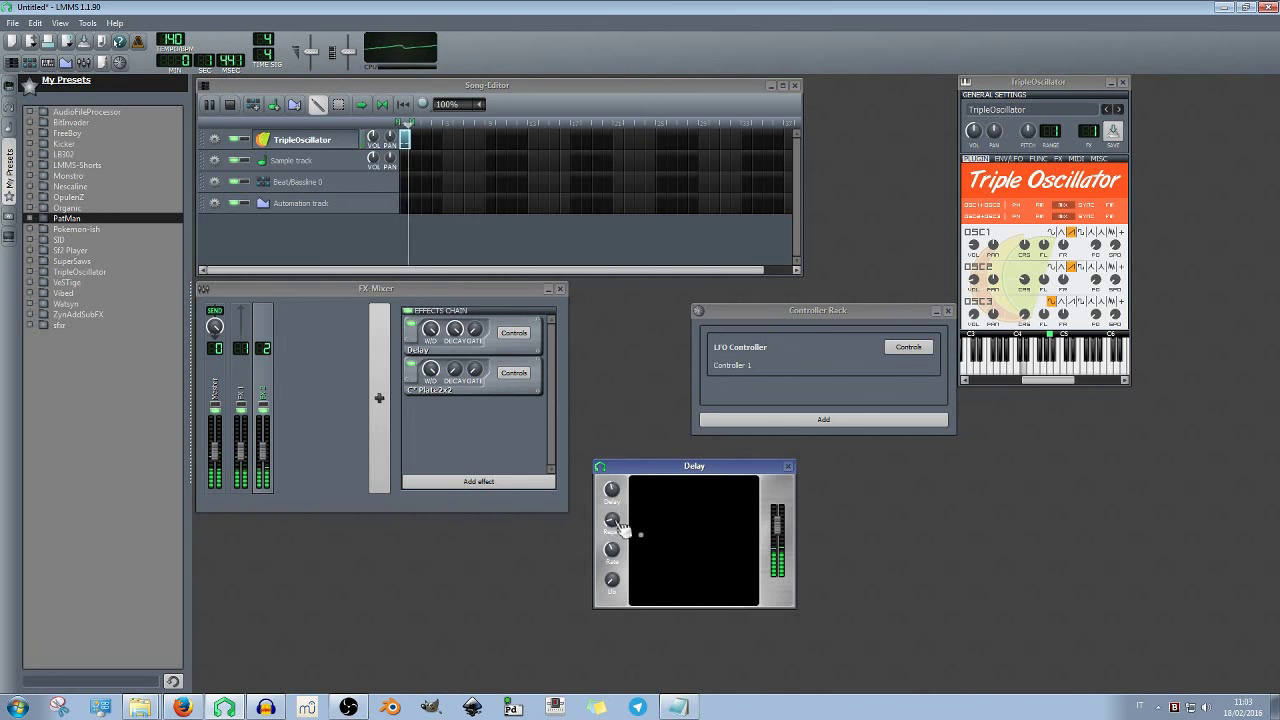
right_click(614, 520)
click(620, 514)
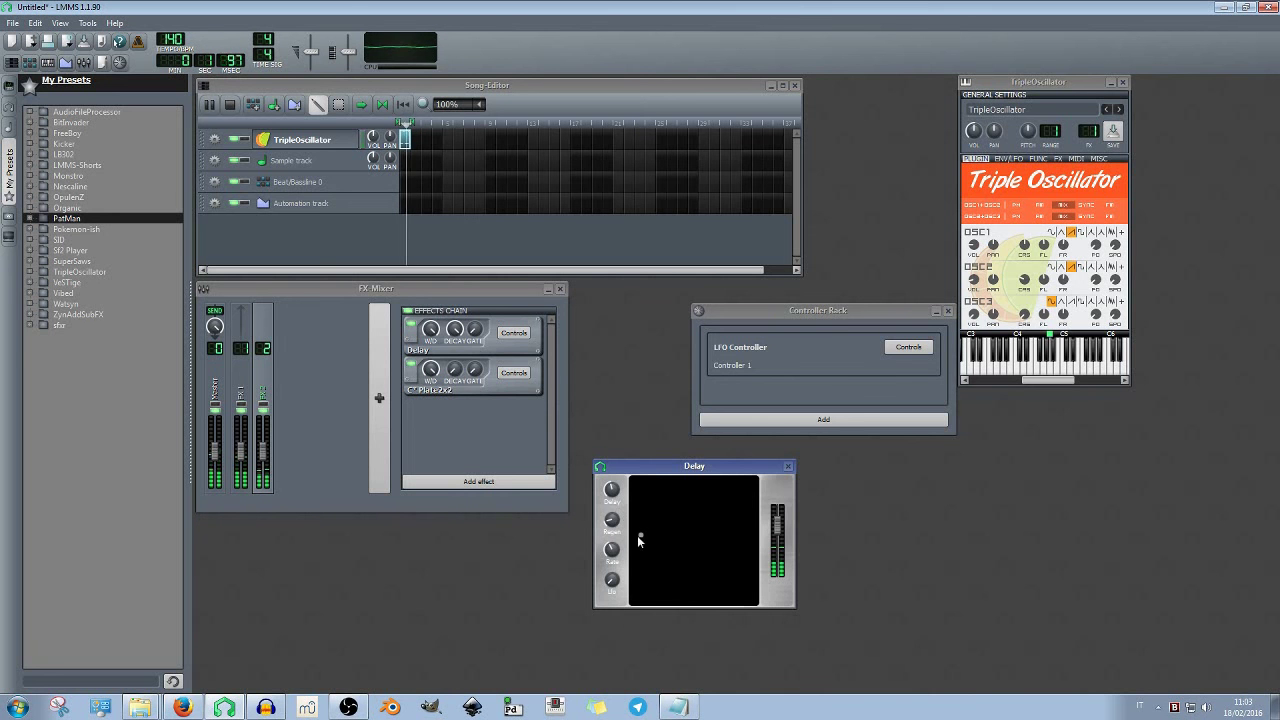
click(613, 581)
drag(613, 581, 615, 592)
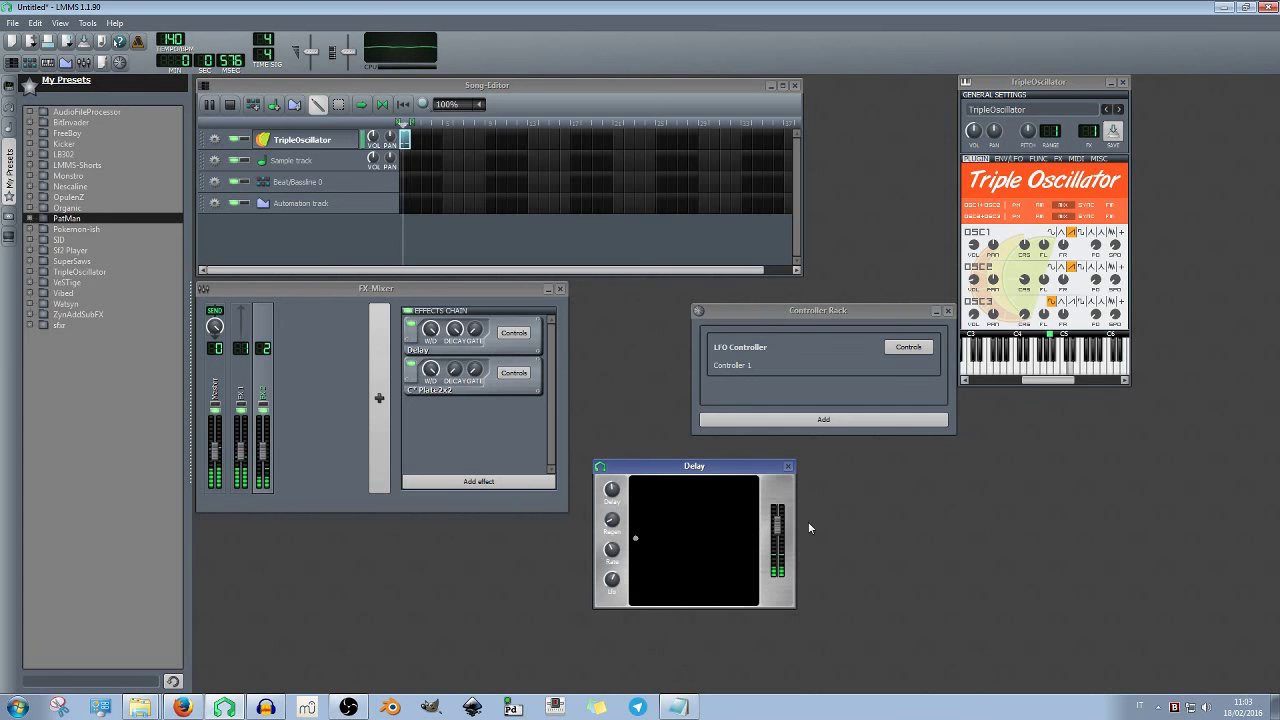
Shorten the Delay's time and move its X/Y pad point to high regeneration during playback
drag(779, 518, 797, 538)
drag(612, 490, 635, 488)
drag(721, 487, 746, 484)
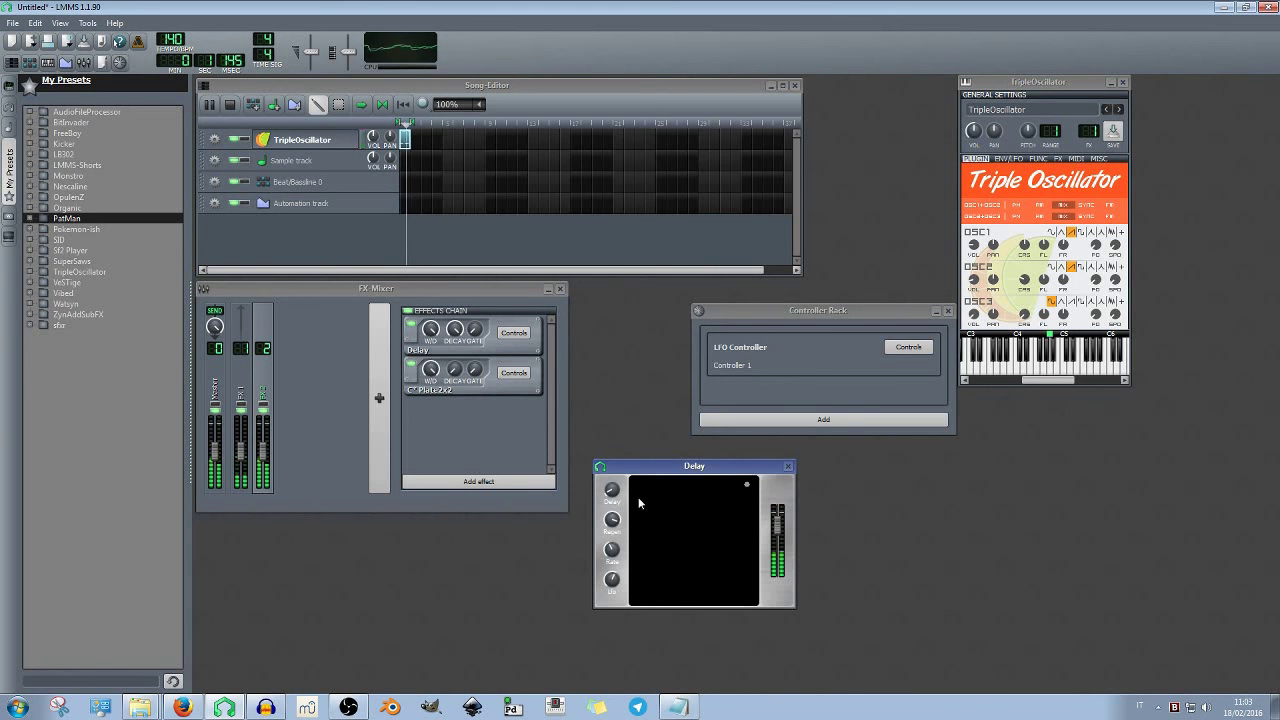
Tempo-sync the Delay's time to an 8th note, listen to it, and stop playback
right_click(616, 493)
mouse_move(690, 620)
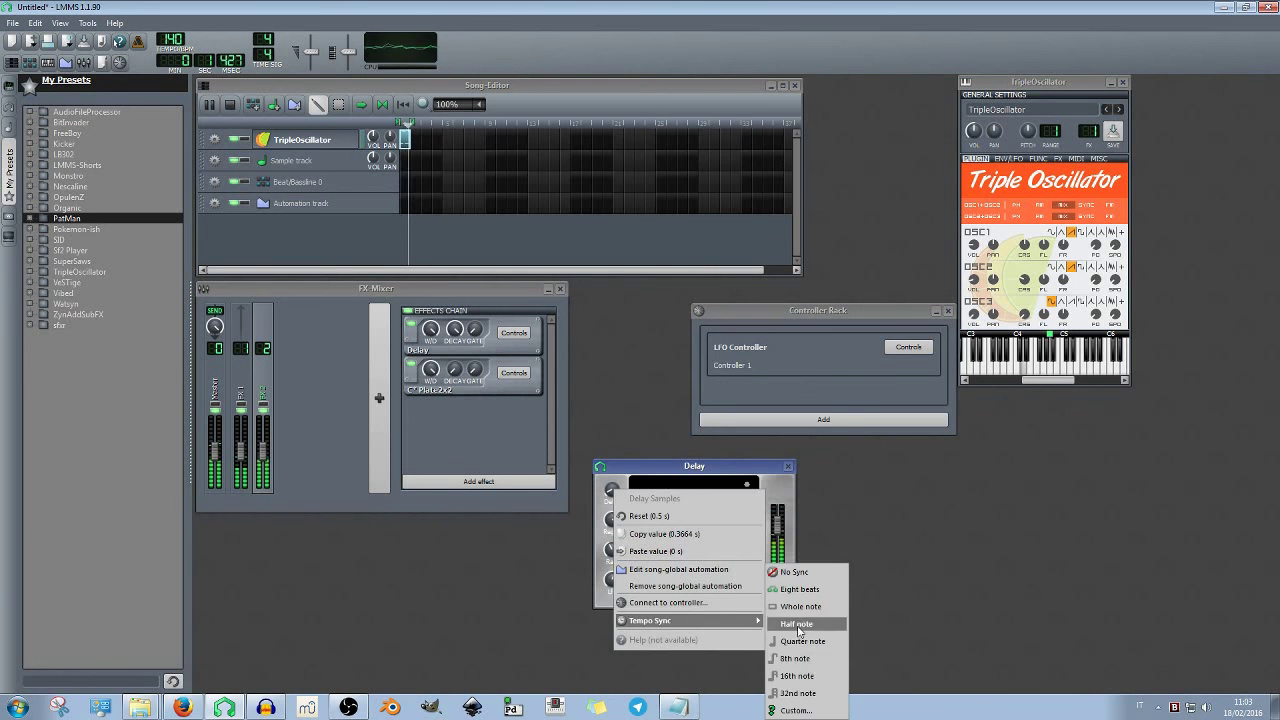
click(814, 660)
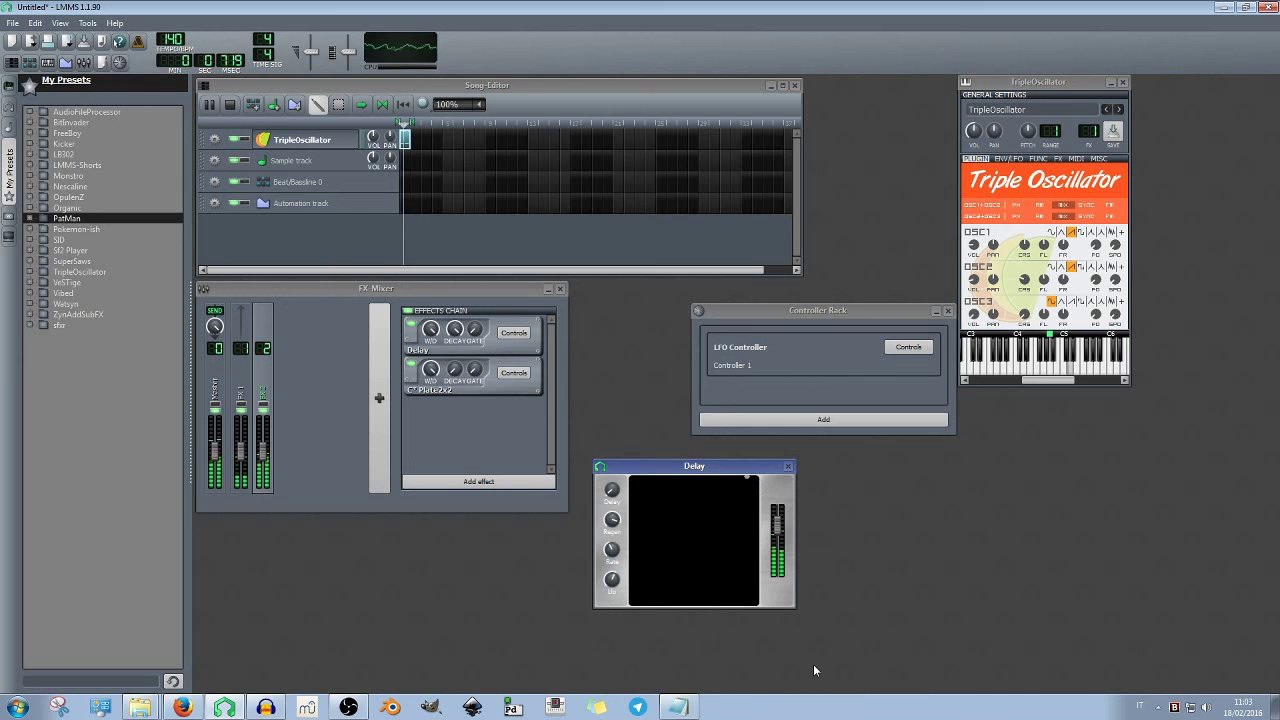
click(232, 106)
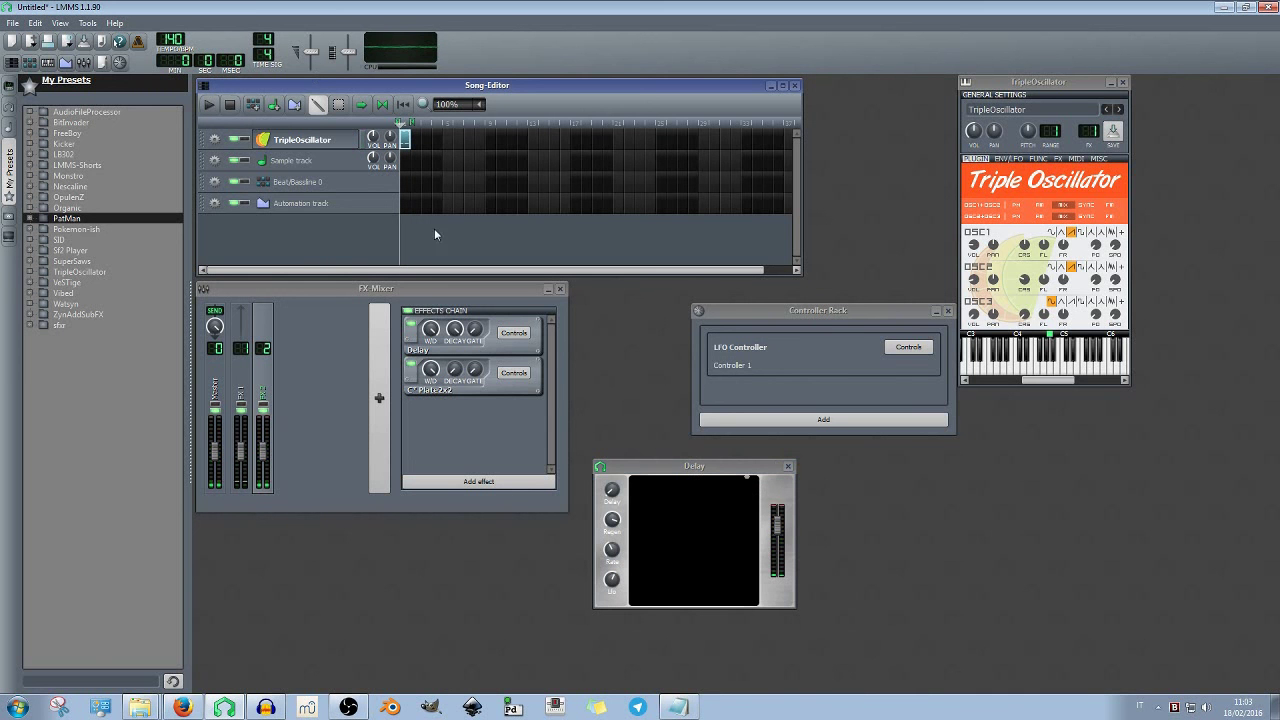
Change the Delay time's tempo sync to a 32nd note
right_click(615, 490)
mouse_move(690, 619)
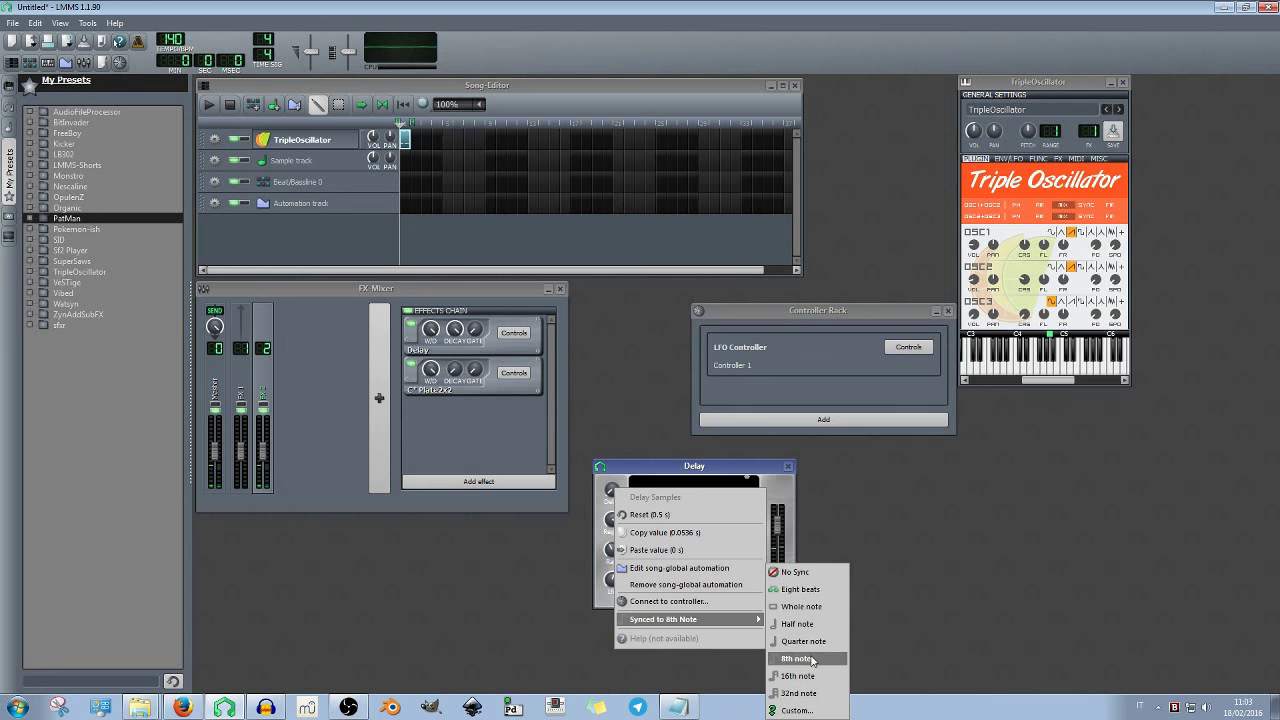
click(817, 693)
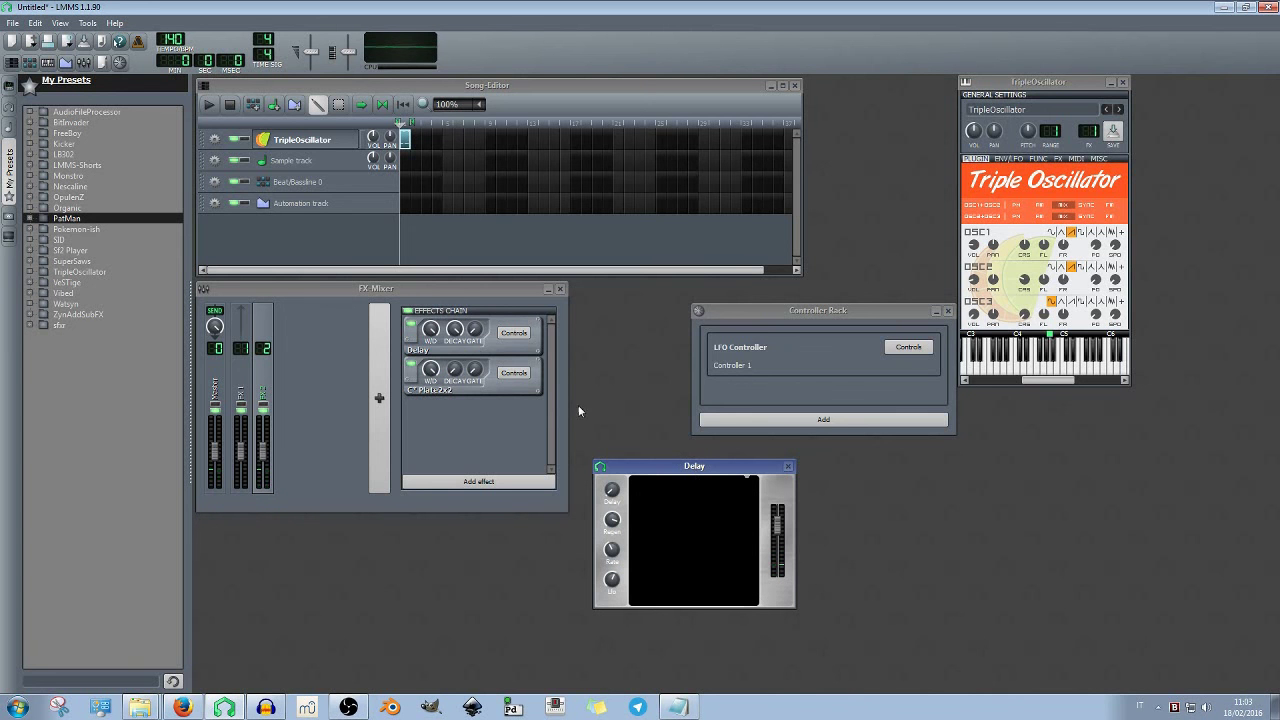
Toggle the Delay effect off and on, and reduce its regeneration on the X/Y pad
click(416, 333)
click(415, 323)
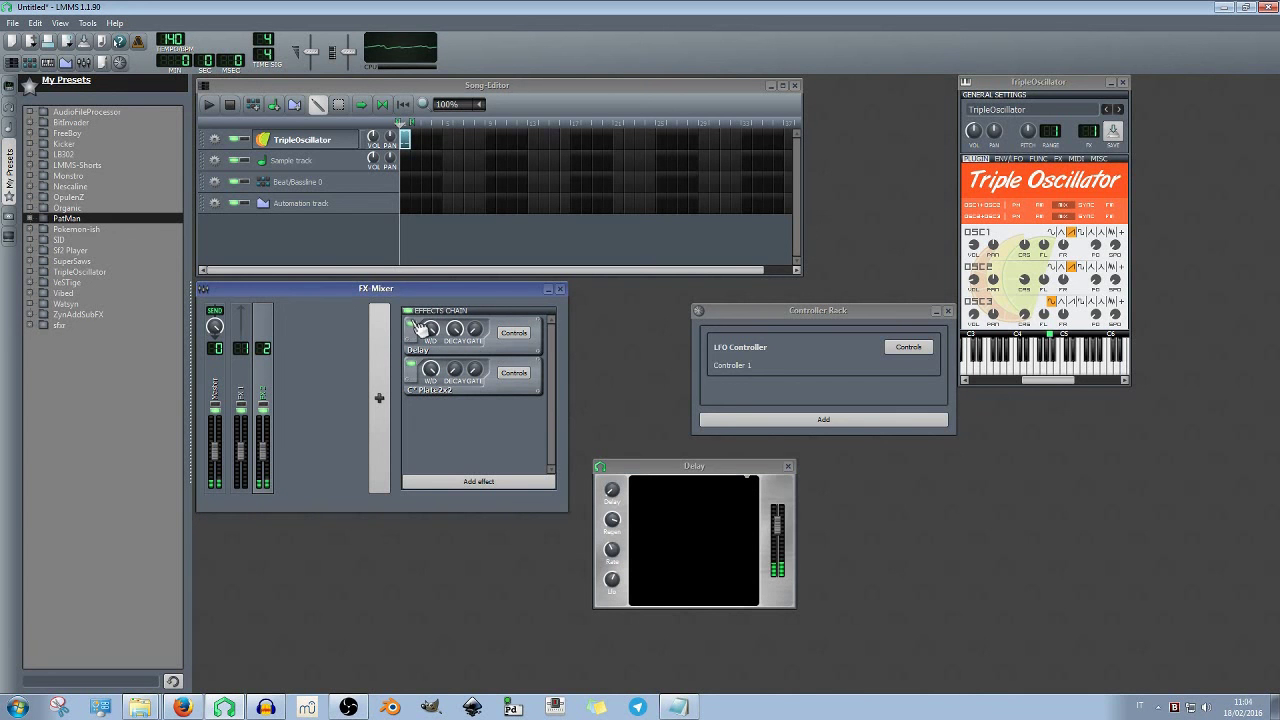
mouse_move(456, 330)
click(747, 481)
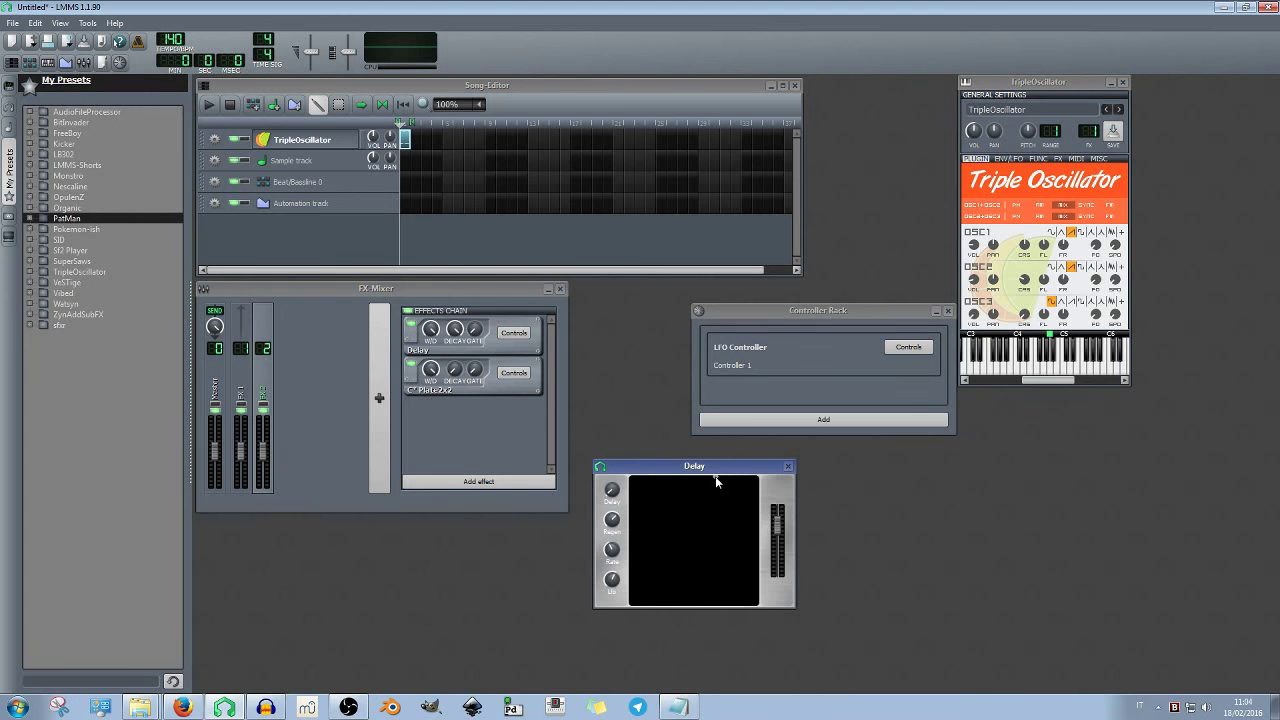
Check the Delay time's 32nd-note sync, and audition the pattern before stopping playback
right_click(614, 490)
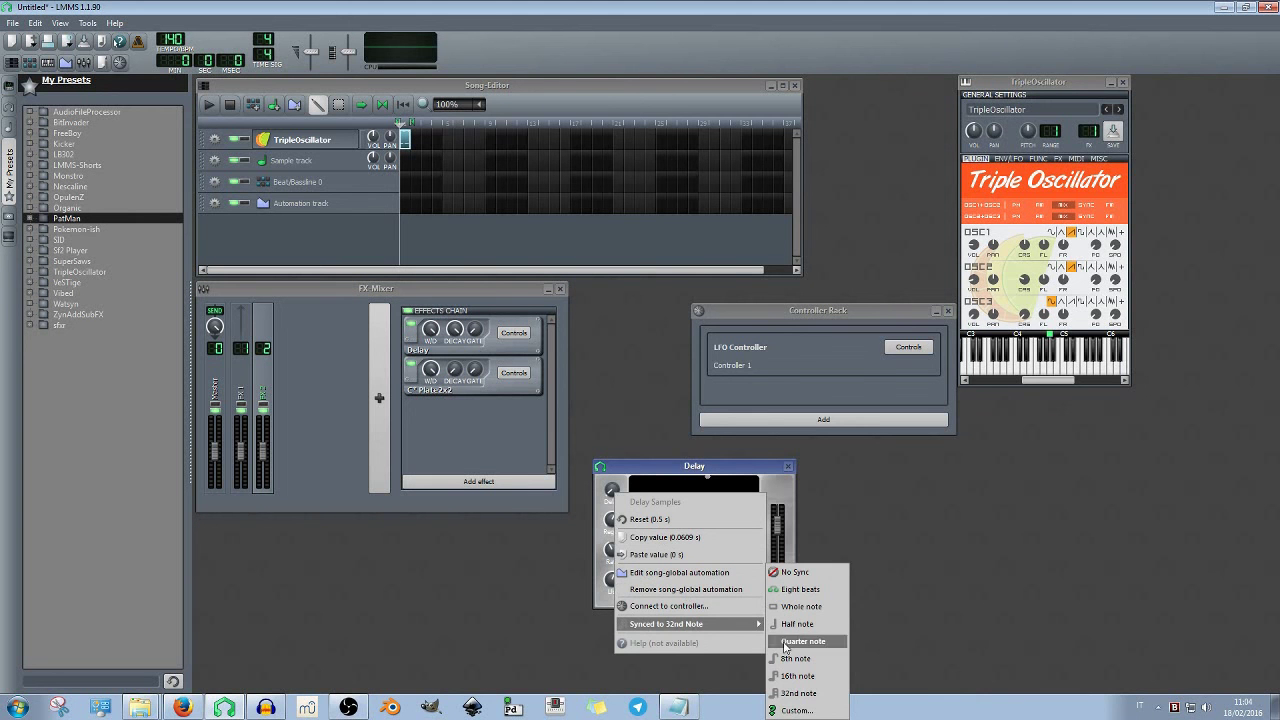
click(799, 693)
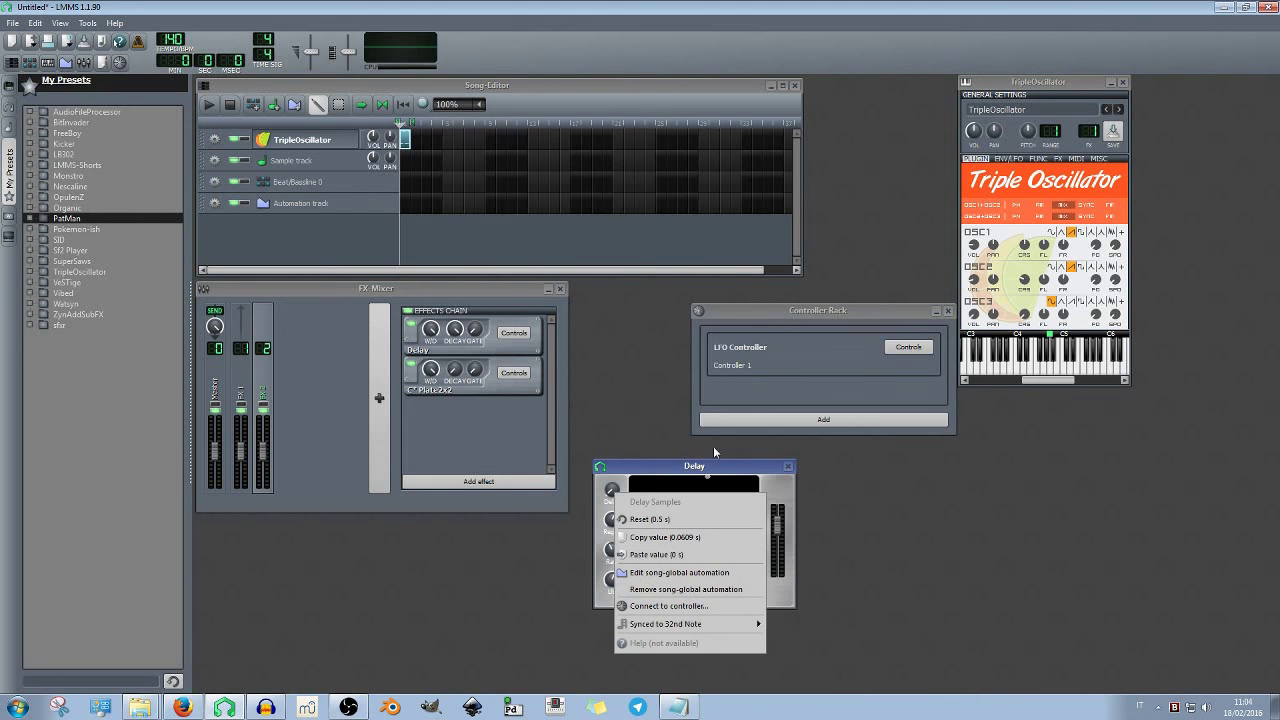
click(210, 107)
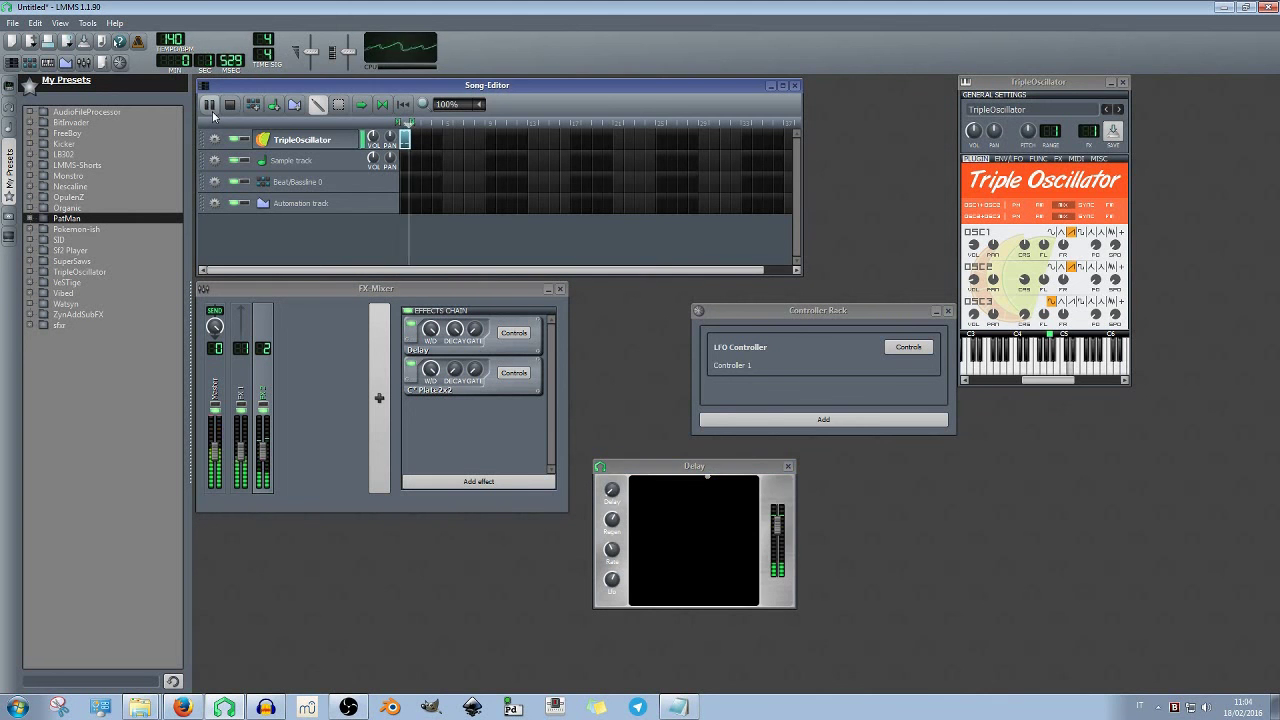
click(229, 113)
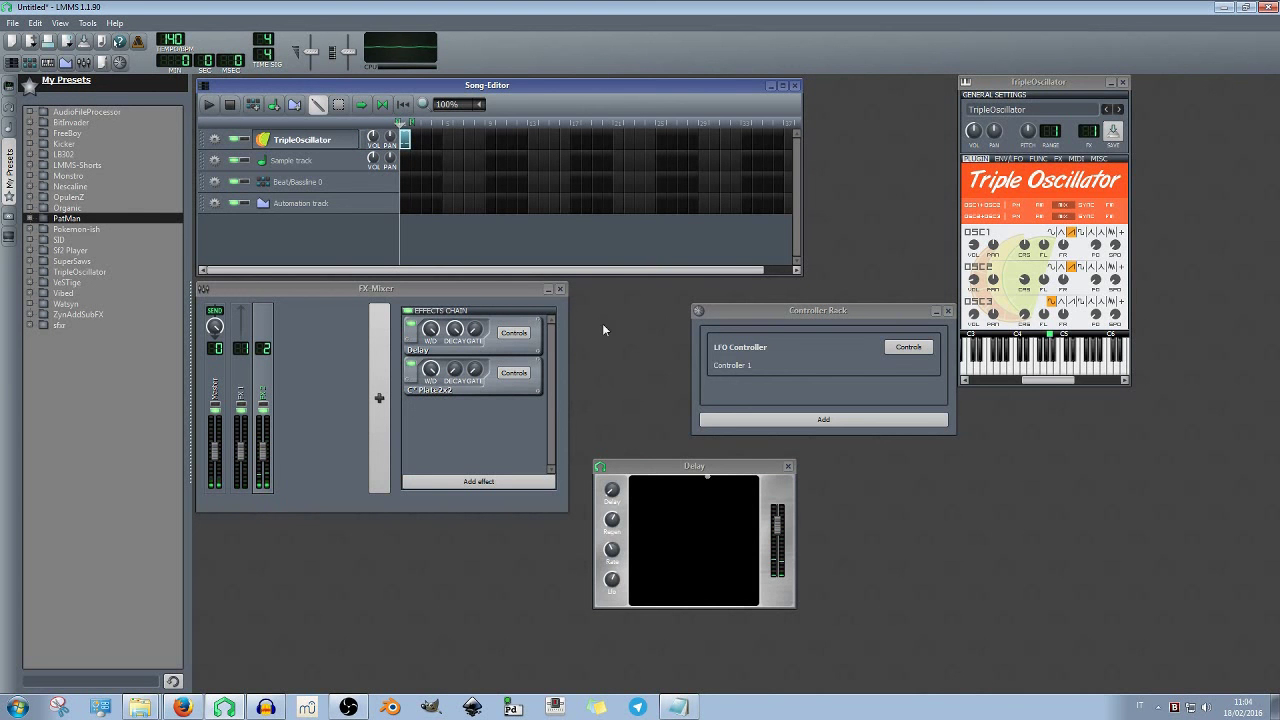
Lower the Delay's regeneration further on the X/Y pad and close its controls
click(661, 501)
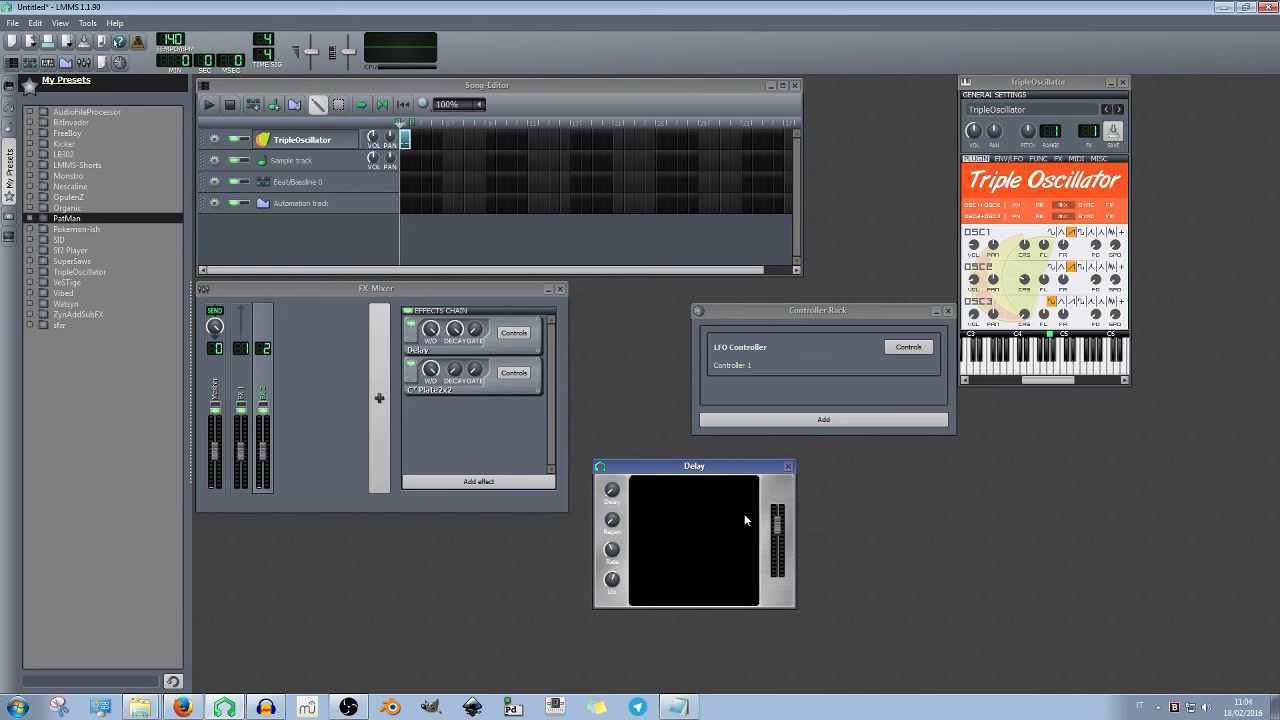
click(788, 466)
Switch to the LMMS 1.2 changelog in Notepad and clear the highlight on the Delay X/Y pad entry
click(680, 707)
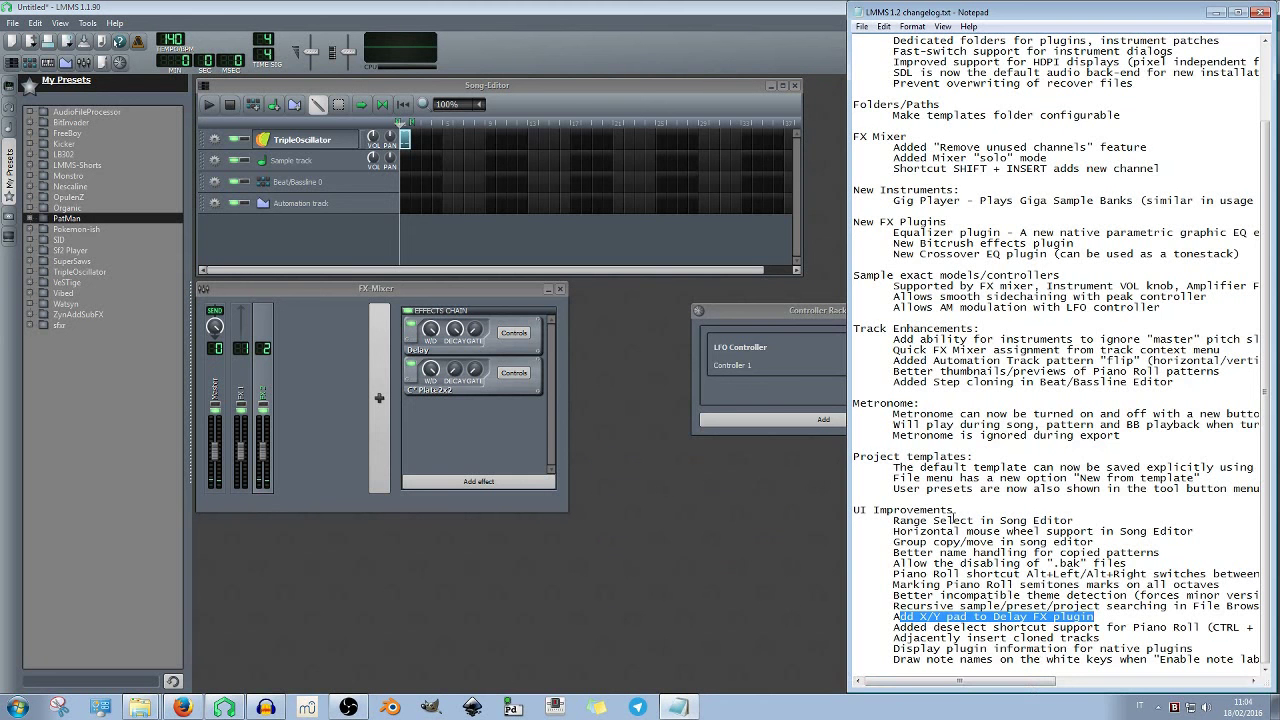
click(1020, 620)
mouse_move(921, 684)
mouse_down()
mouse_move(970, 686)
mouse_move(905, 688)
mouse_up()
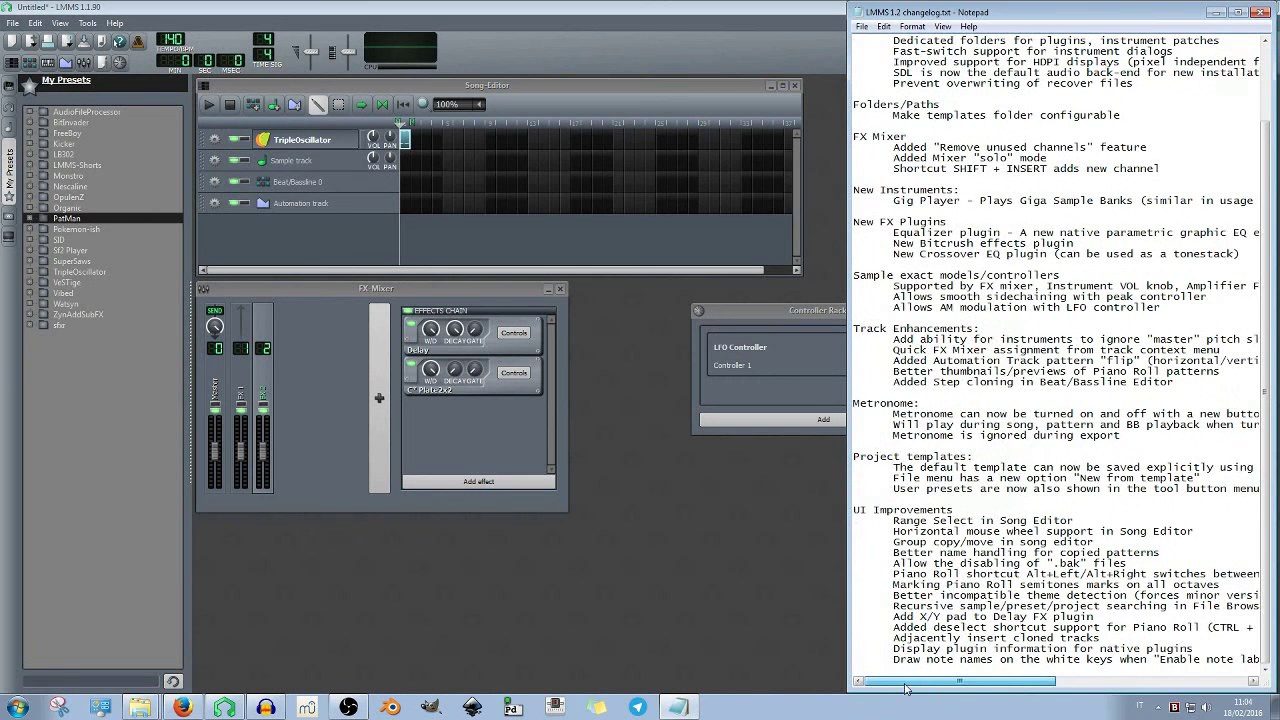
Open the TripleOscillator pattern in the Piano Roll and box-select its last three notes
drag(910, 688, 858, 688)
double_click(405, 142)
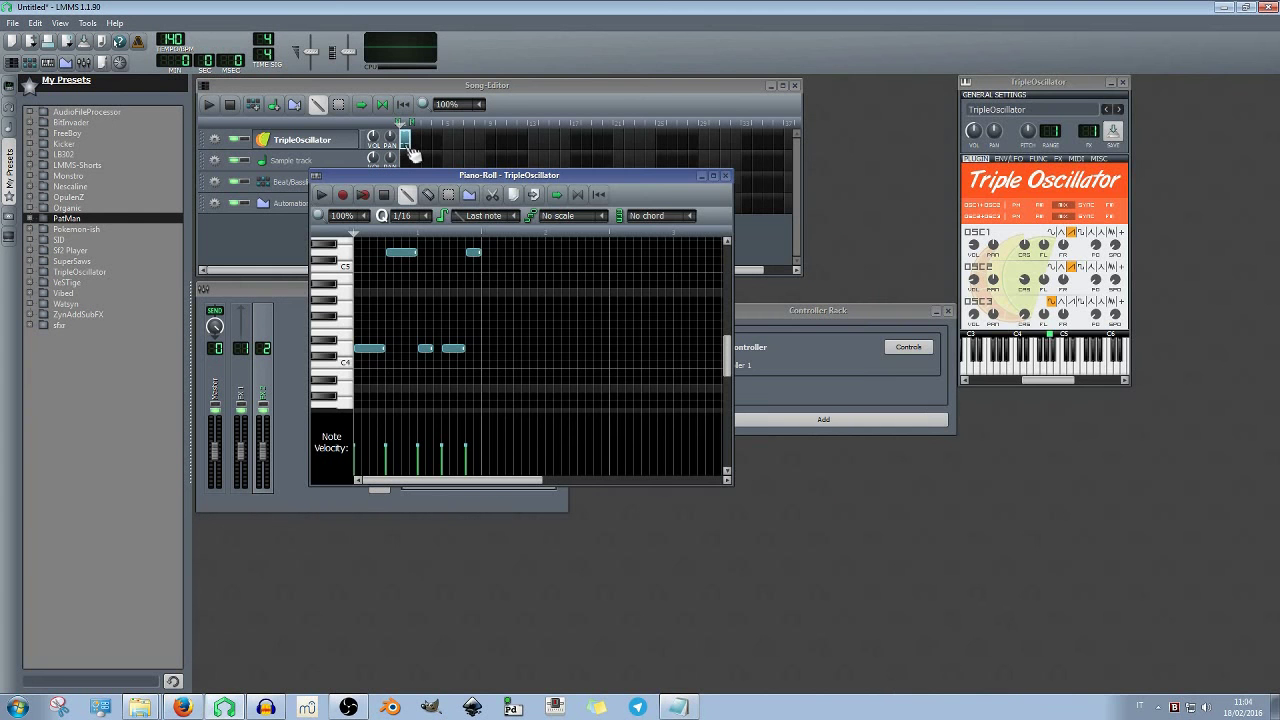
click(448, 194)
drag(424, 250, 563, 437)
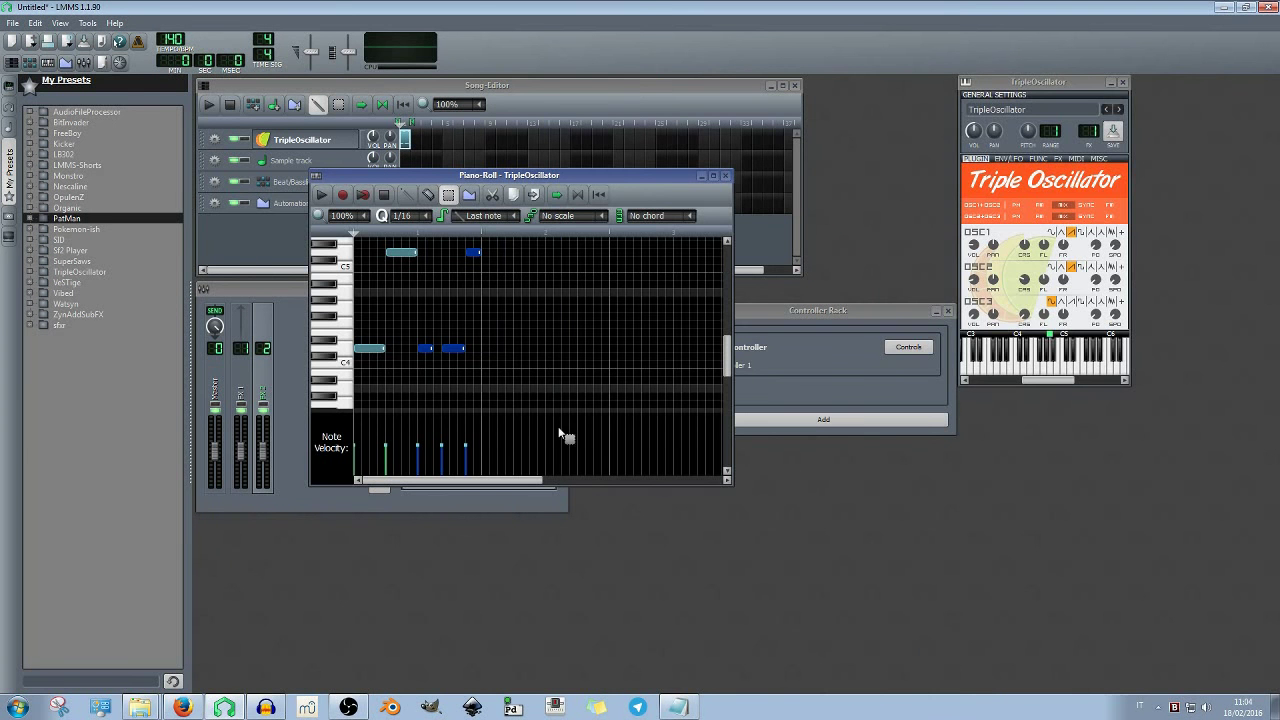
Select all notes in the Piano Roll, and dismiss the Save Project dialog without saving
click(684, 708)
click(687, 710)
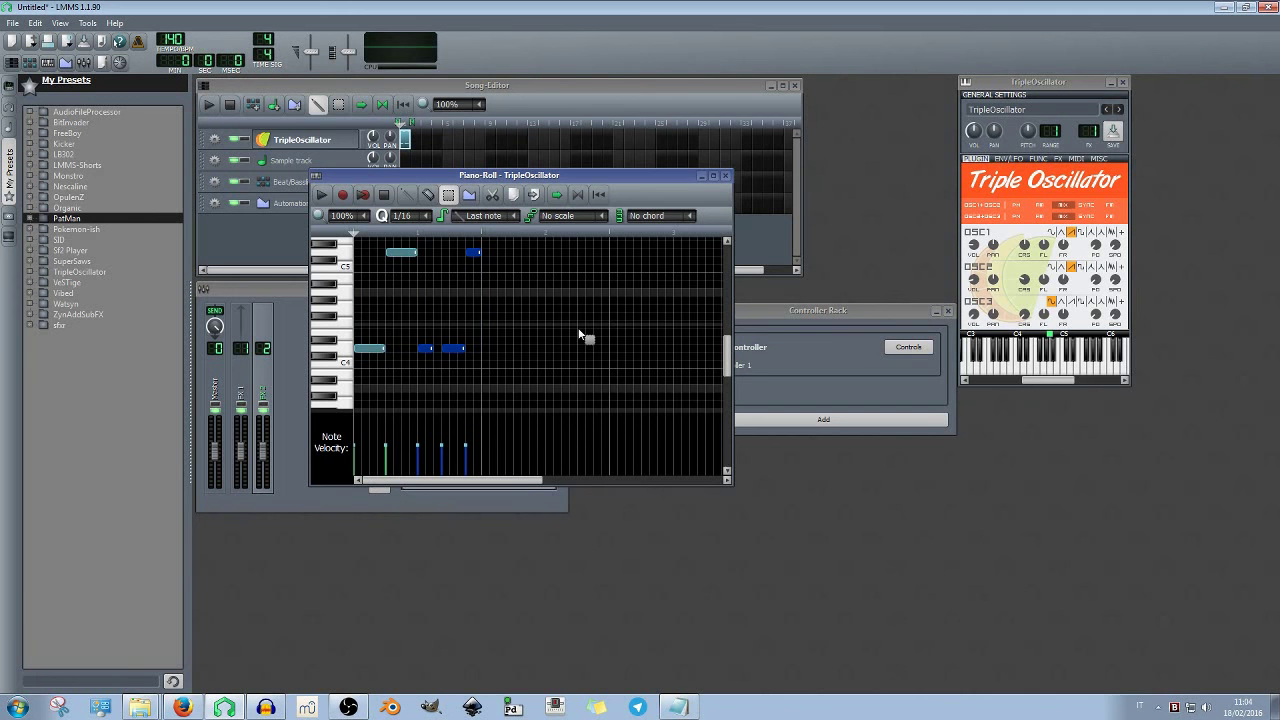
key(ctrl+a)
key(ctrl+s)
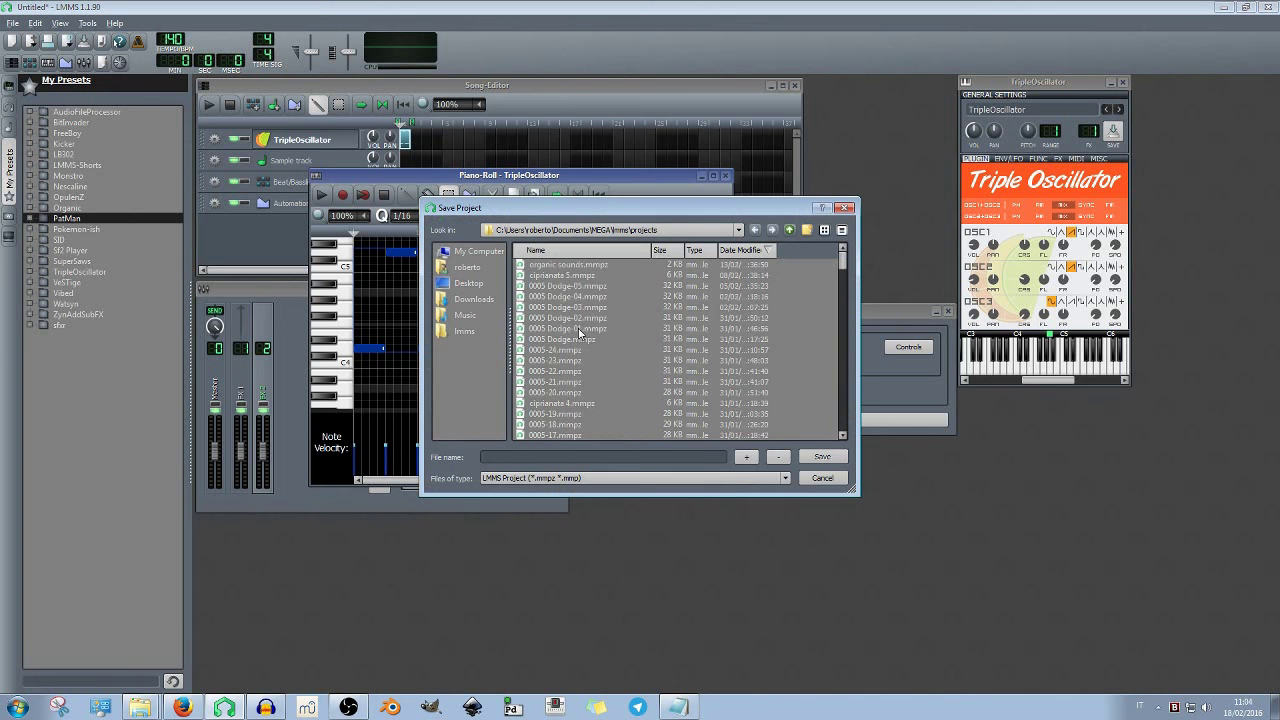
click(845, 207)
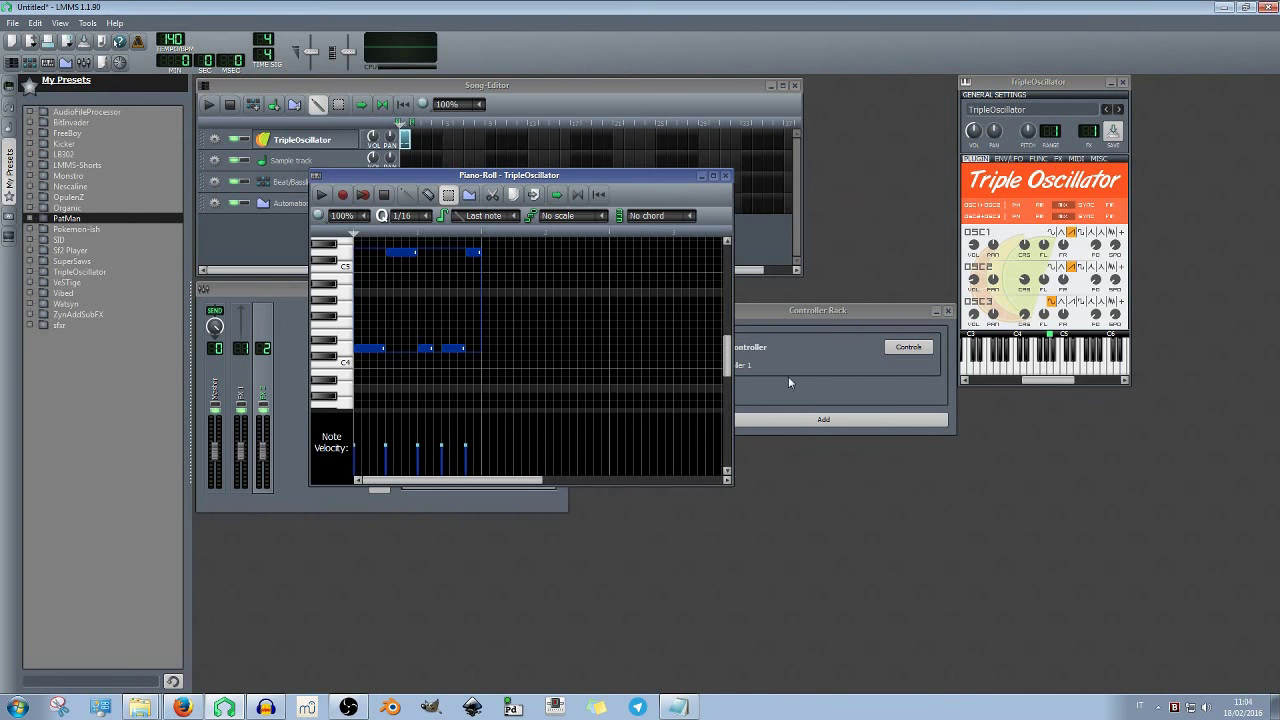
Check the deselect entry in the changelog, and demonstrate deselecting and reselecting all Piano Roll notes, leaving them deselected
click(688, 713)
mouse_move(978, 686)
mouse_down()
mouse_move(1012, 688)
mouse_move(955, 690)
mouse_up()
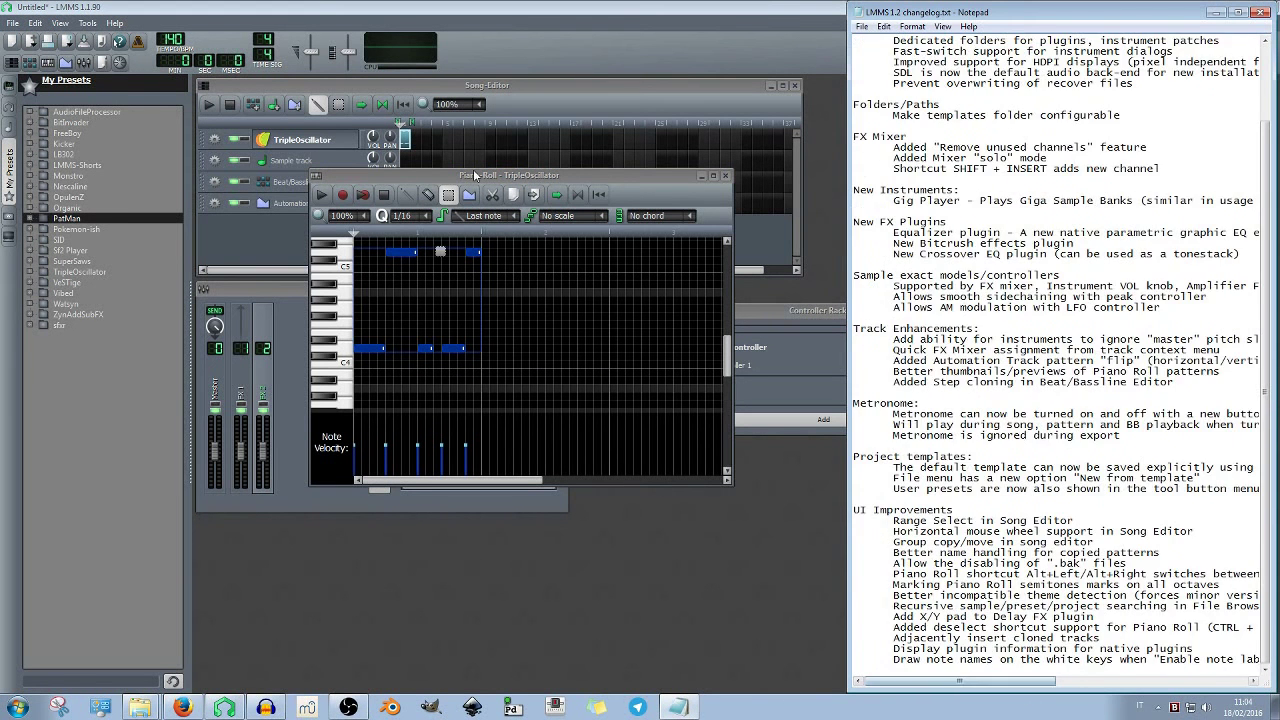
click(476, 176)
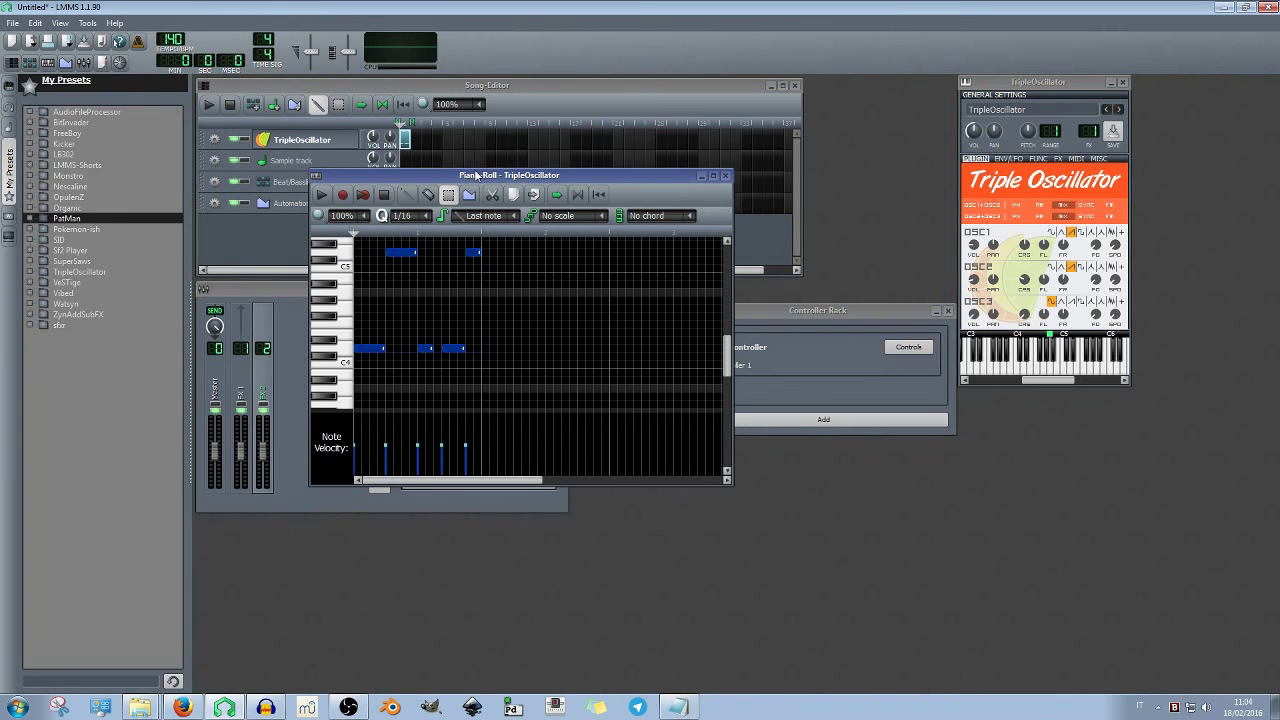
key(ctrl+shift+a)
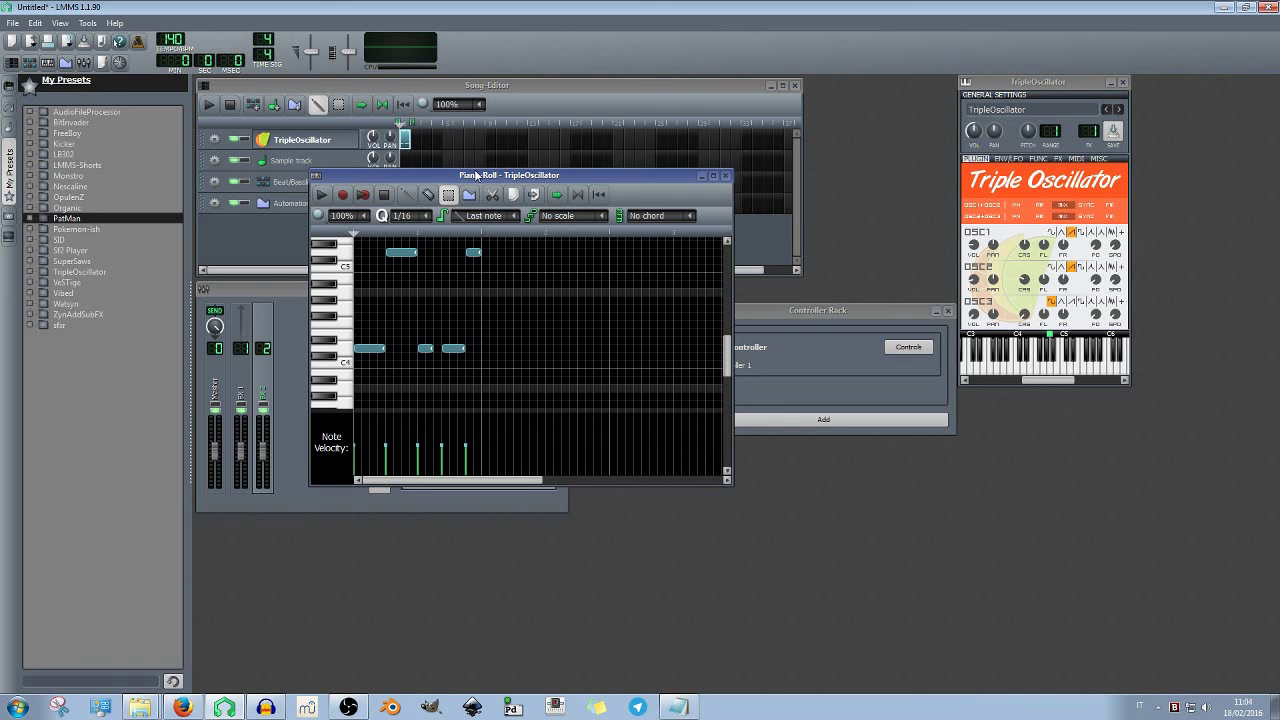
key(ctrl+a)
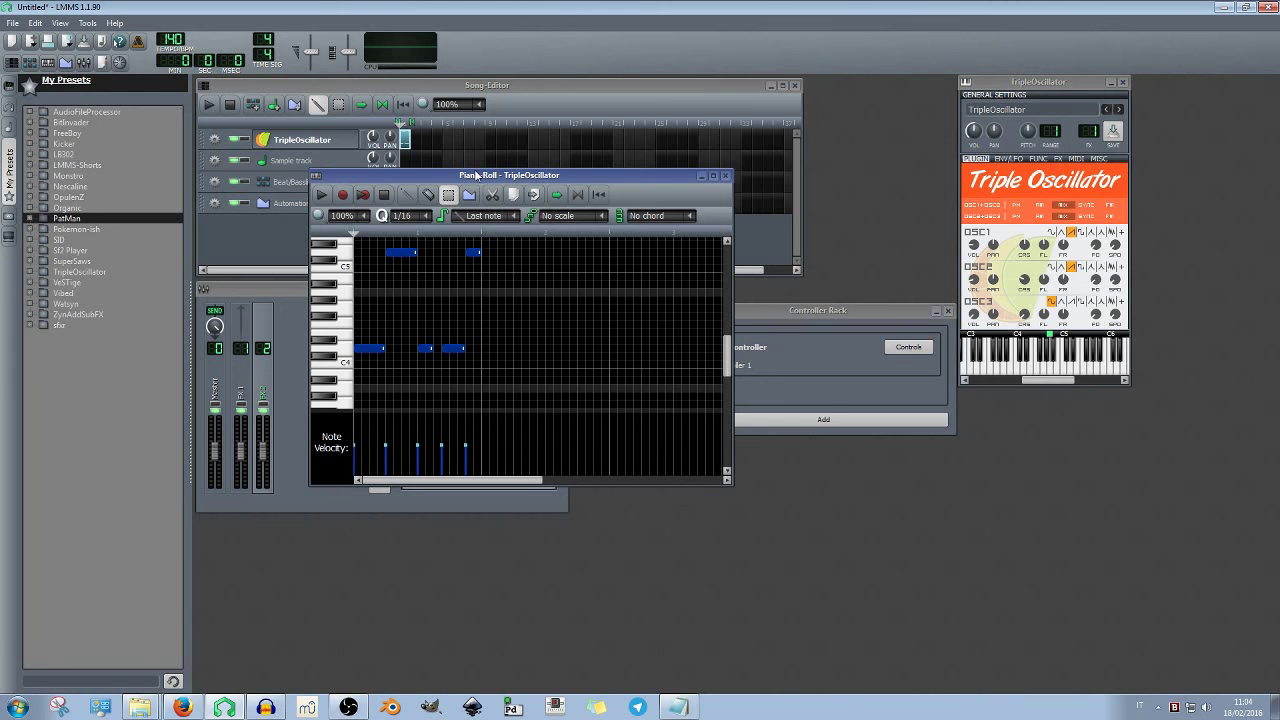
key(ctrl+a)
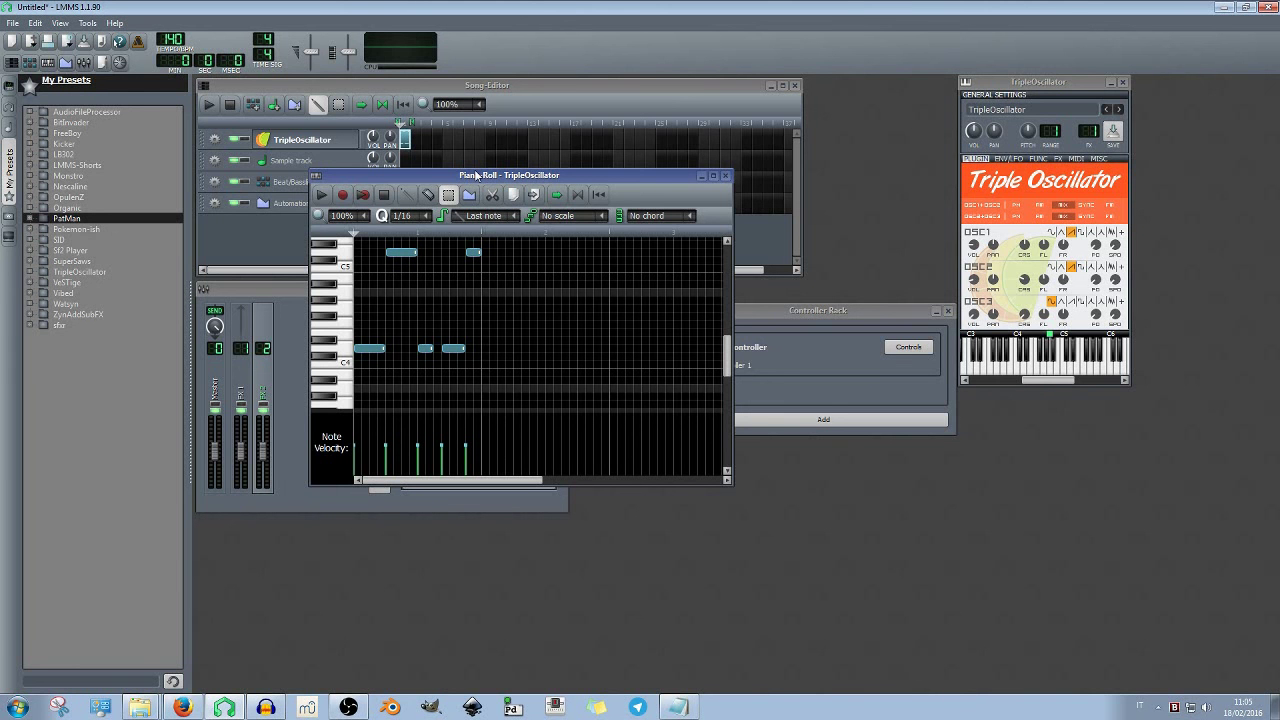
Highlight the changelog entry "Adjacently insert cloned tracks" and clone the TripleOscillator track in the Song Editor
click(684, 709)
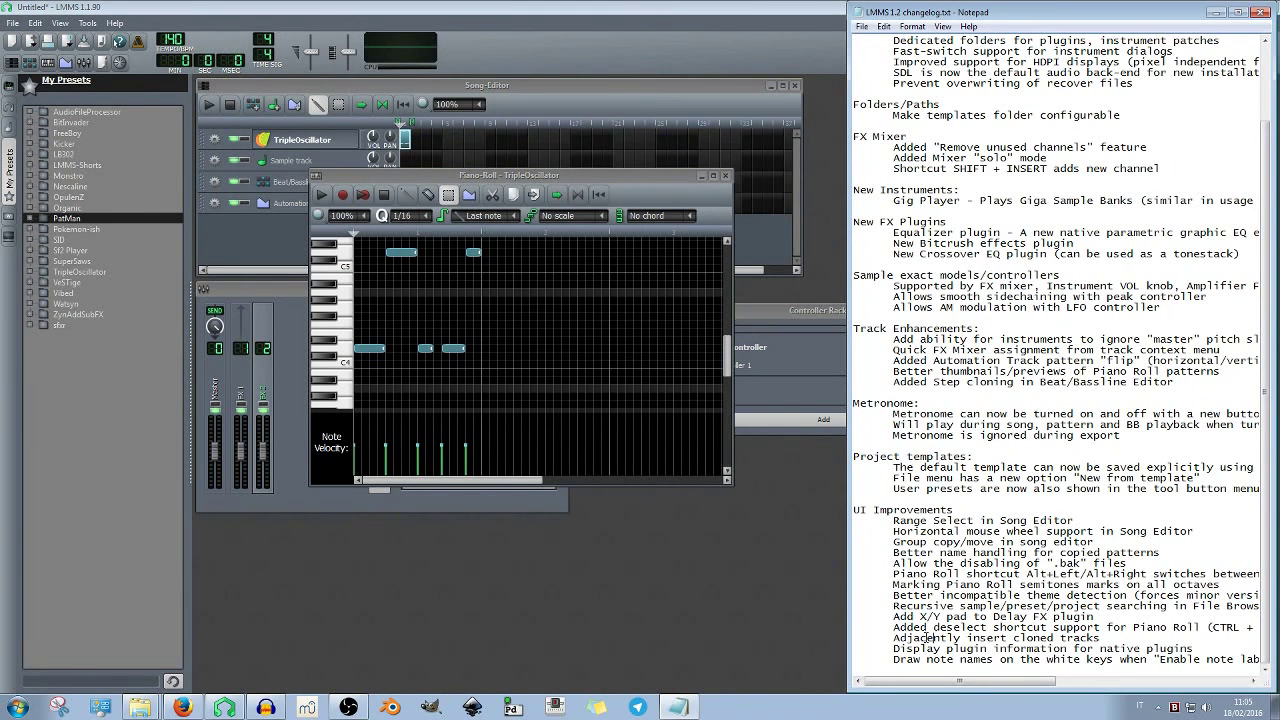
drag(898, 627, 1046, 622)
drag(898, 638, 1104, 638)
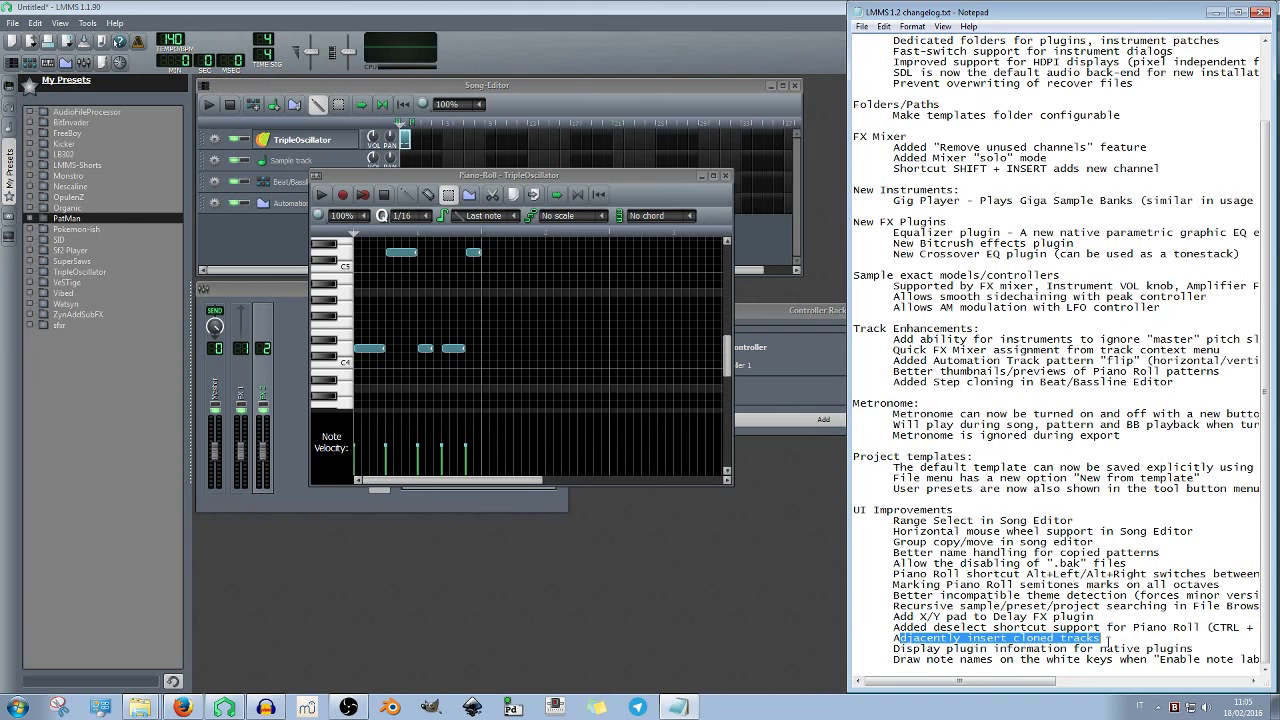
click(388, 84)
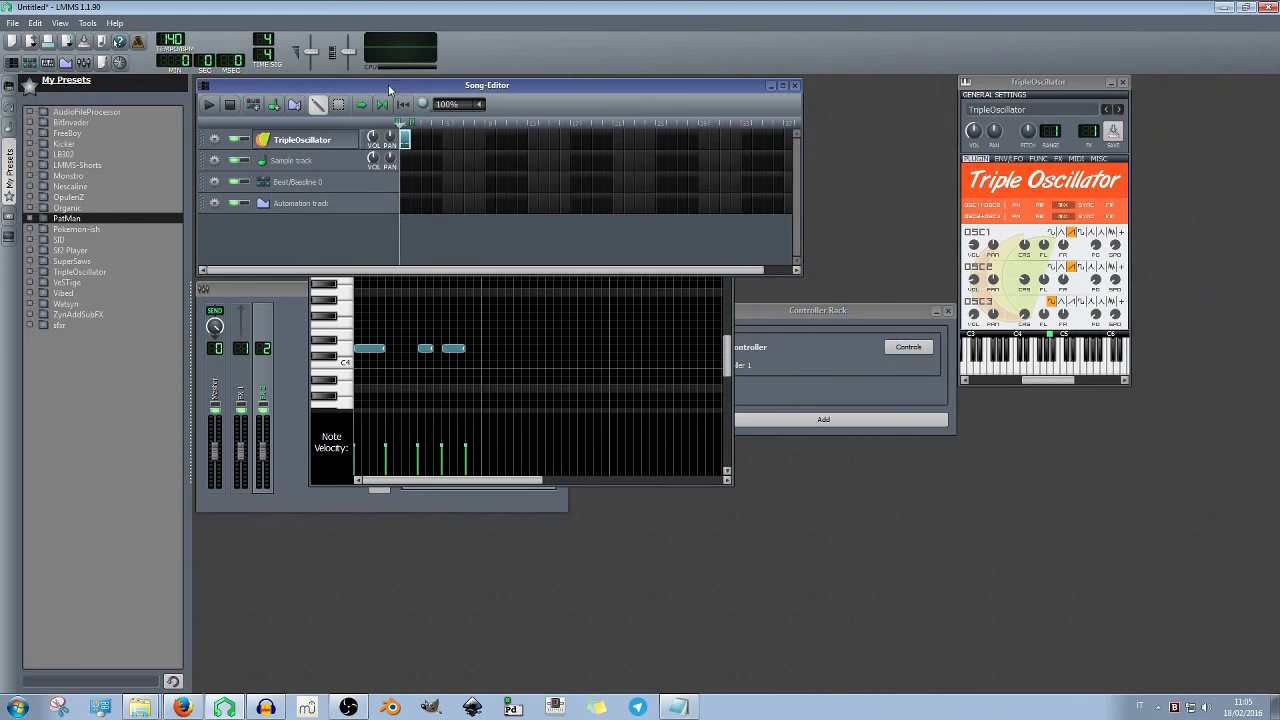
click(214, 140)
click(255, 168)
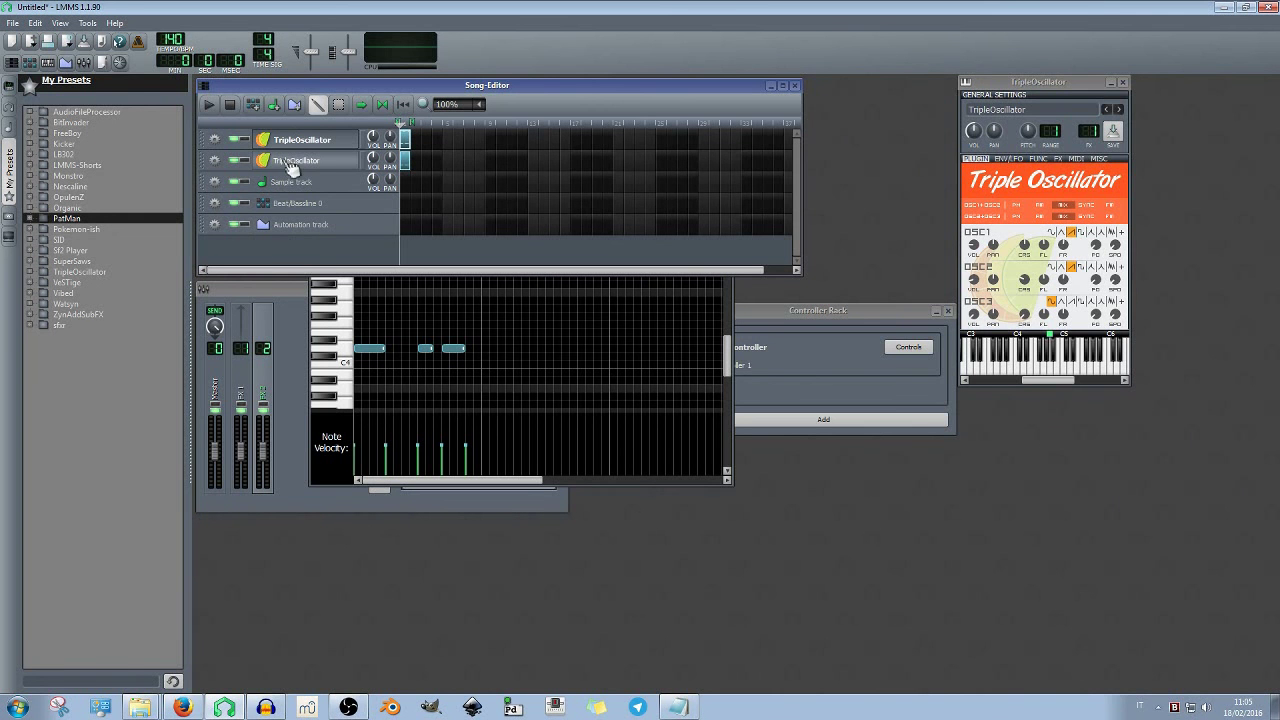
Open the effect list from the FX Mixer and view the plugin information for Stereophonic Matrix, Peak Controller and Multitap Echo
click(678, 707)
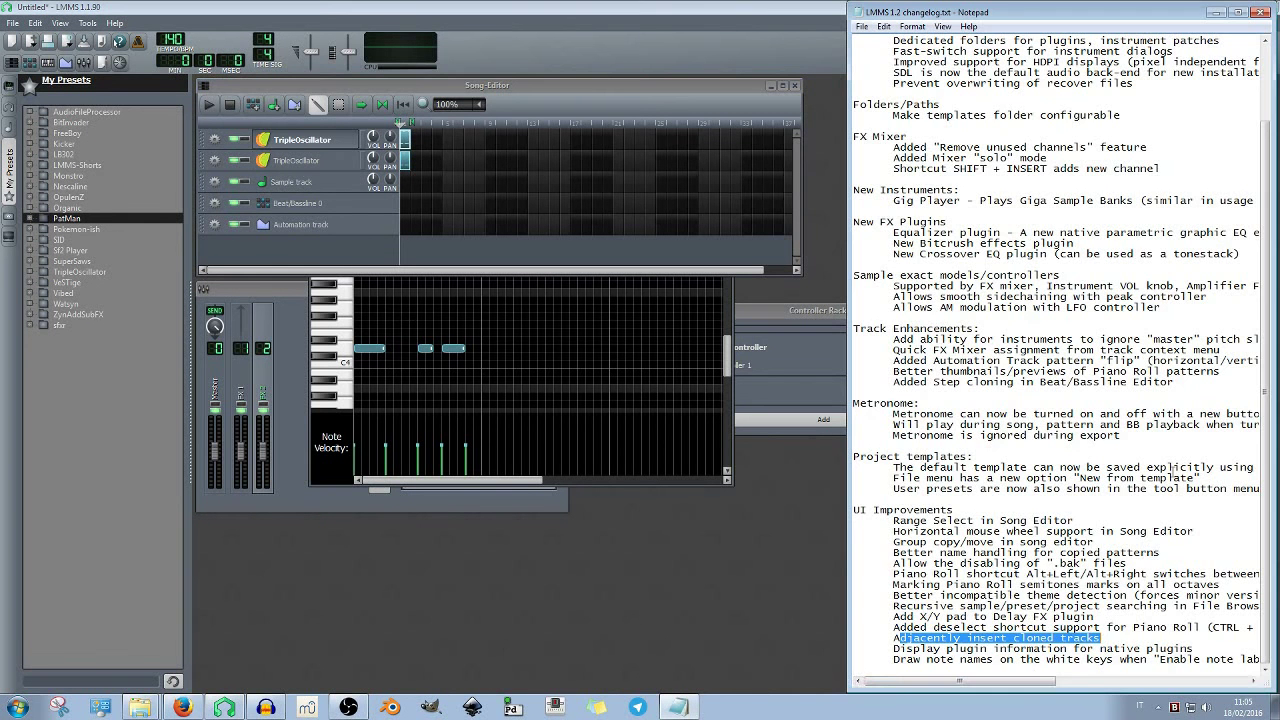
mouse_move(1032, 681)
mouse_down()
mouse_move(1061, 681)
mouse_move(1030, 681)
mouse_up()
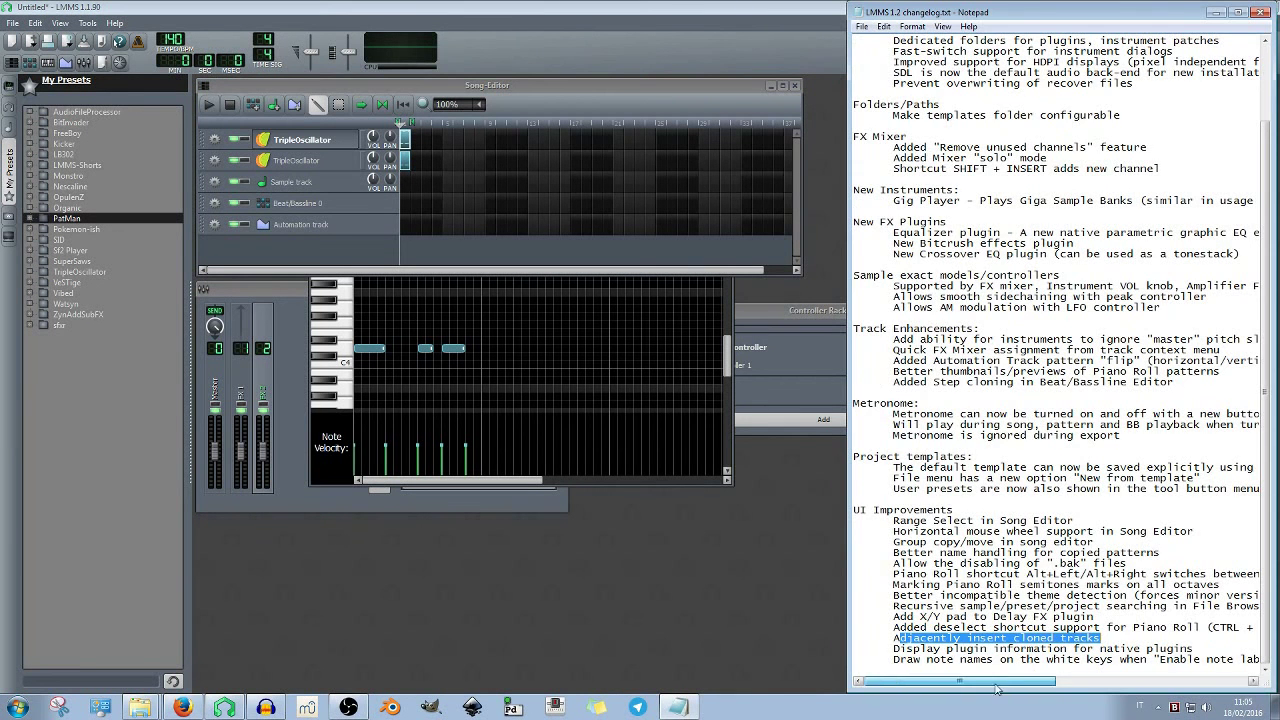
click(771, 313)
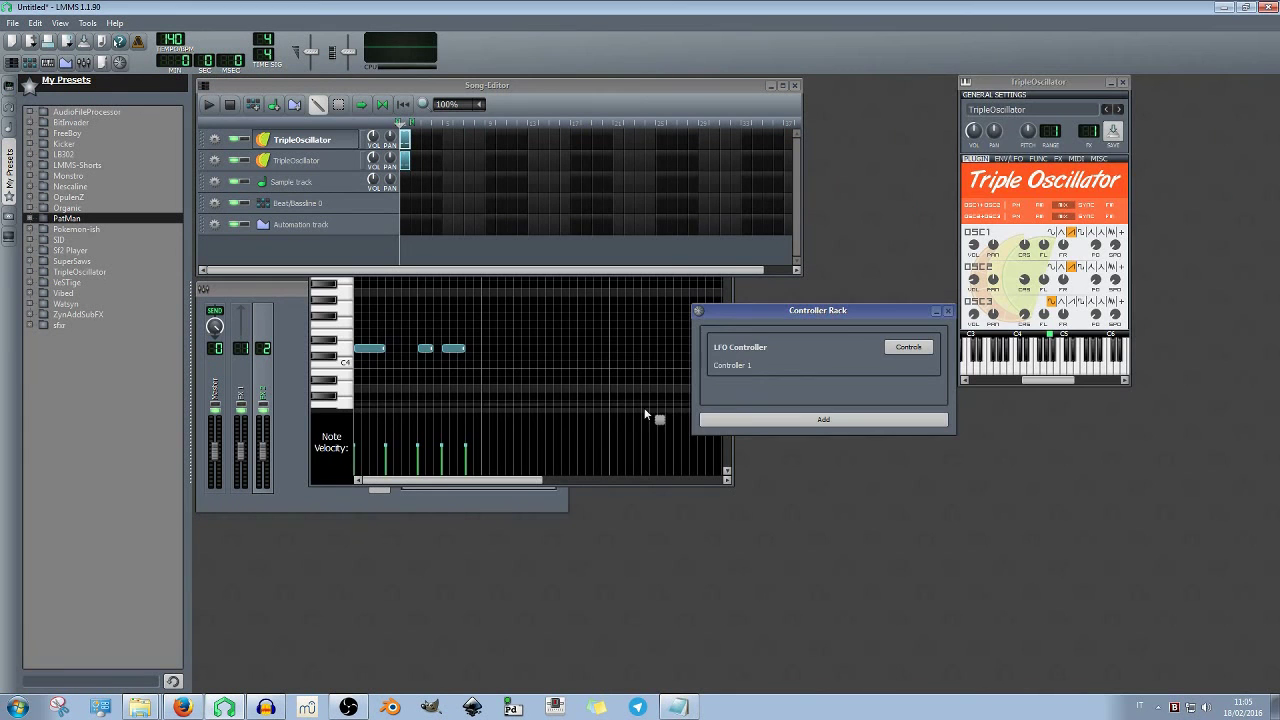
click(416, 508)
click(445, 483)
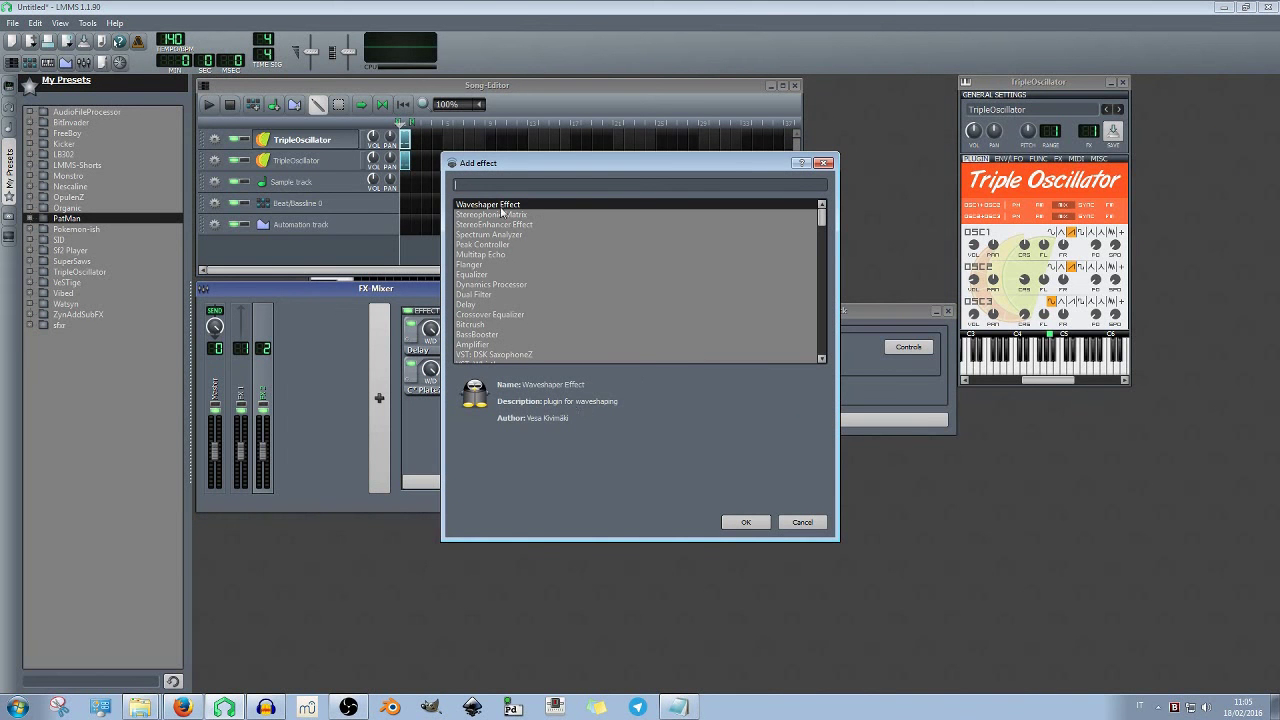
click(501, 214)
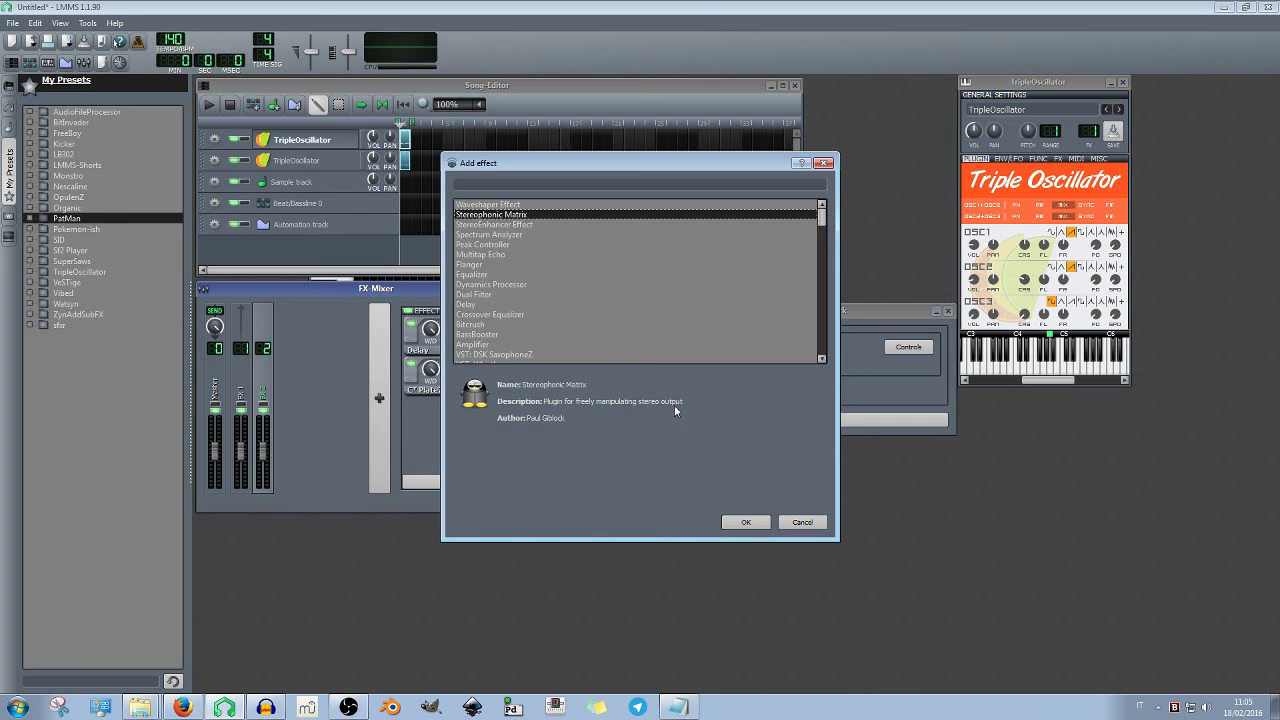
click(502, 245)
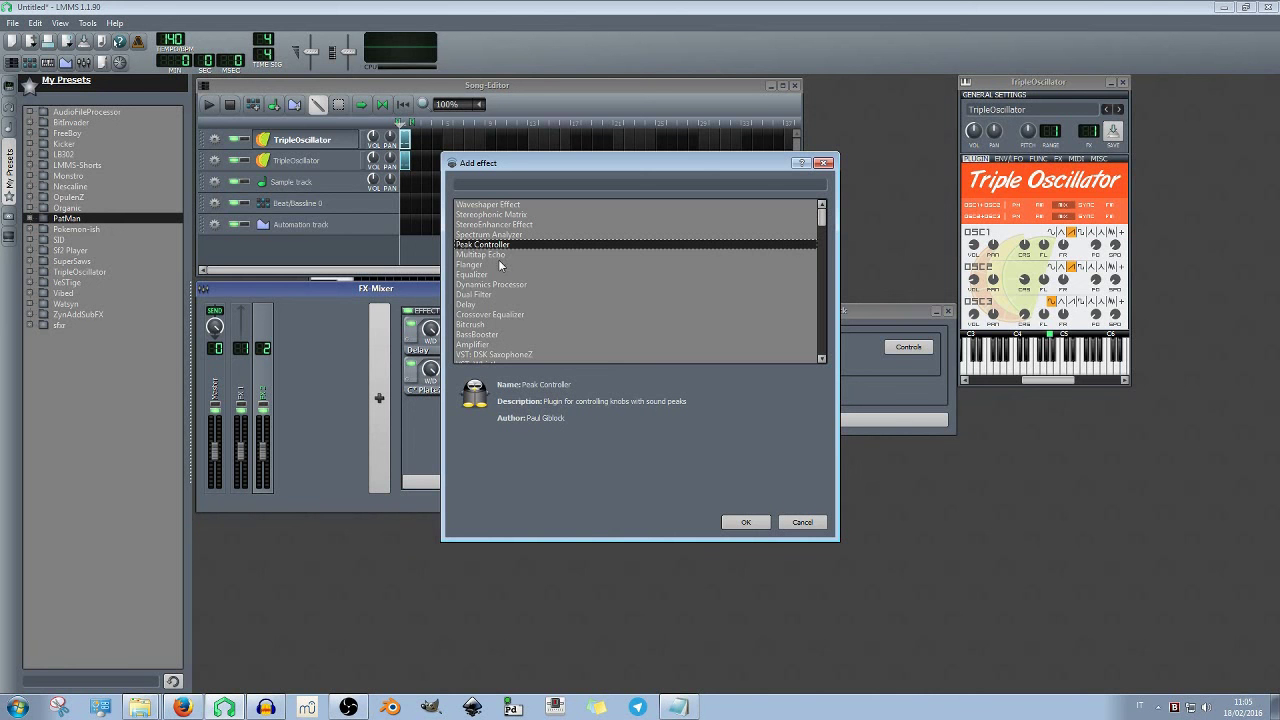
click(493, 254)
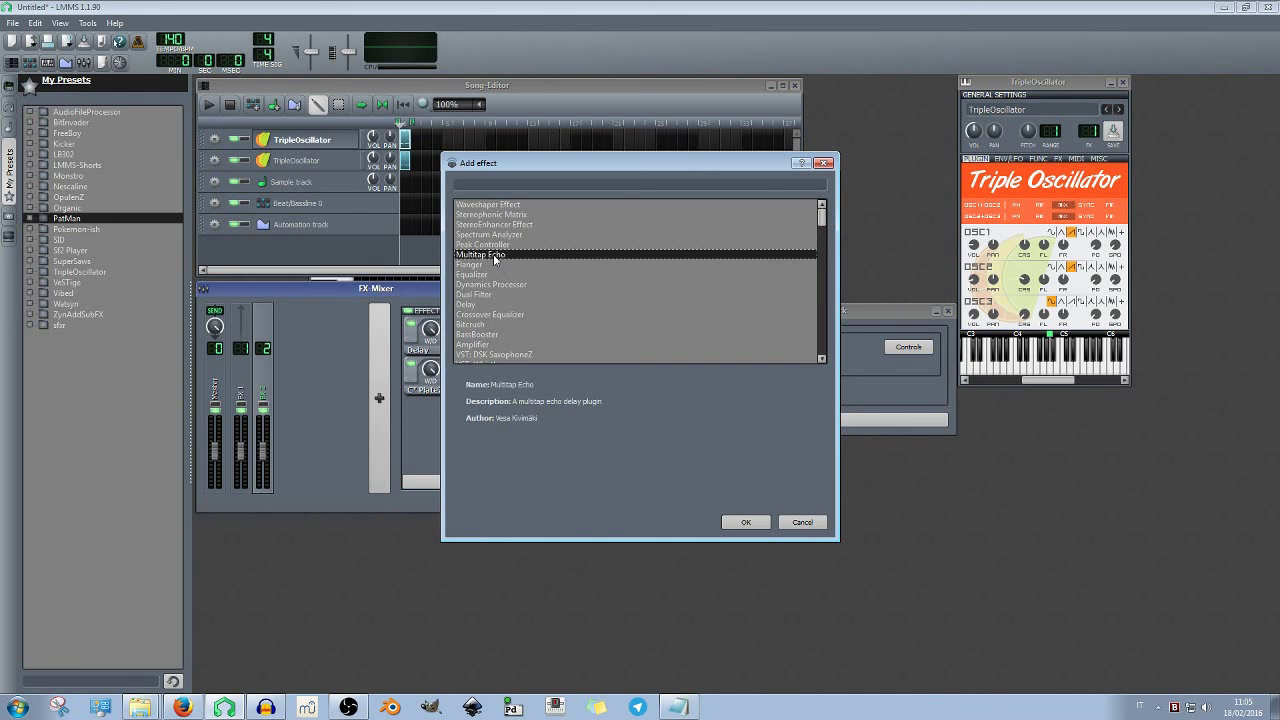
Add the Flanger effect to the selected mixer channel's effects chain and close its controls window
click(490, 265)
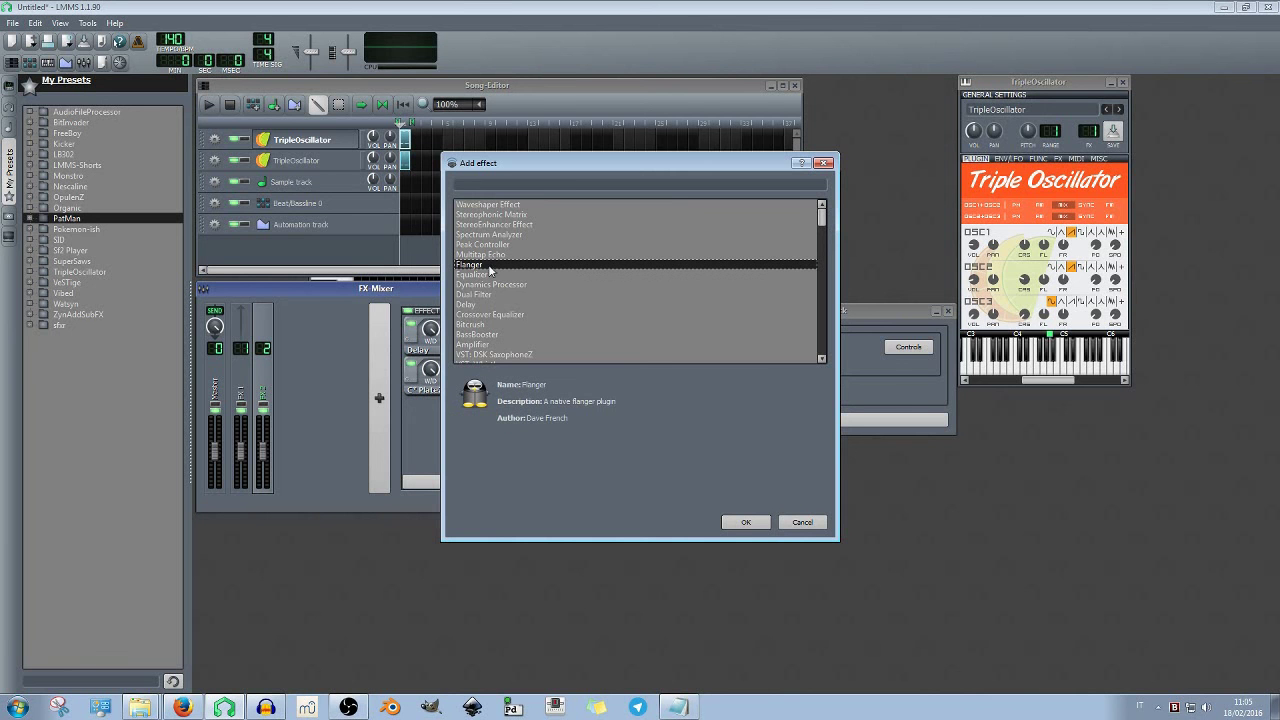
click(745, 522)
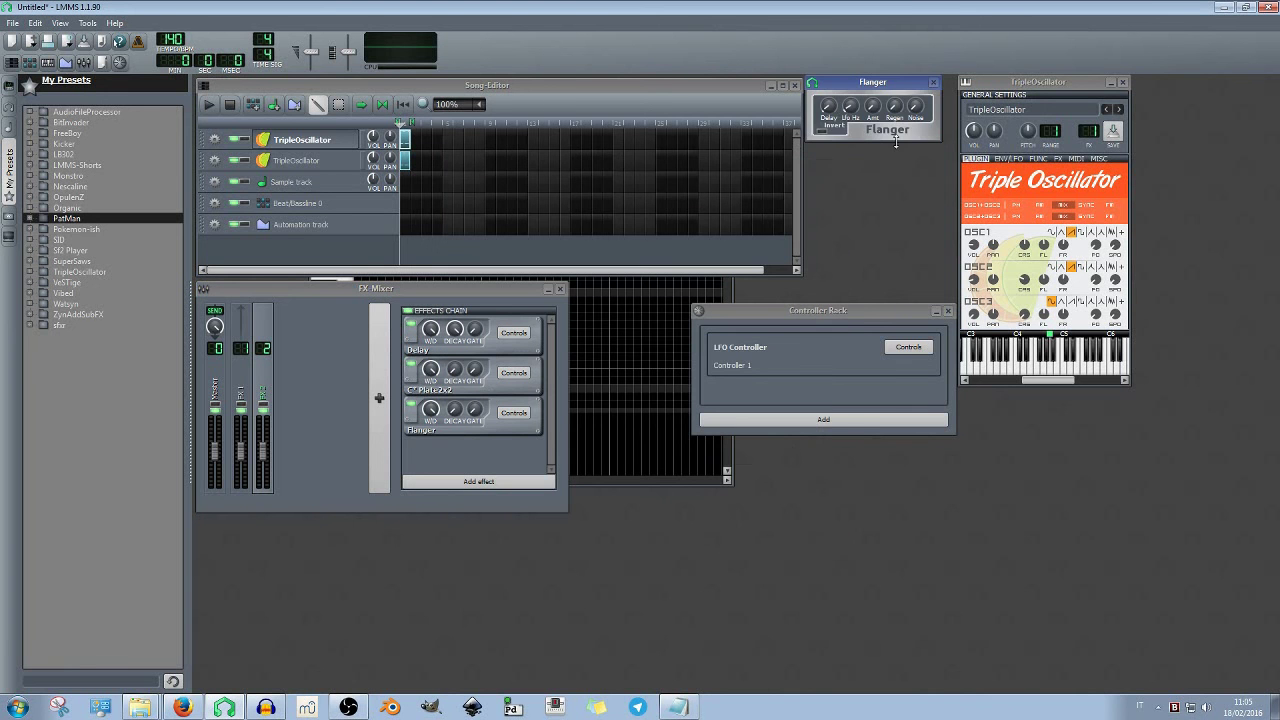
drag(869, 94, 817, 248)
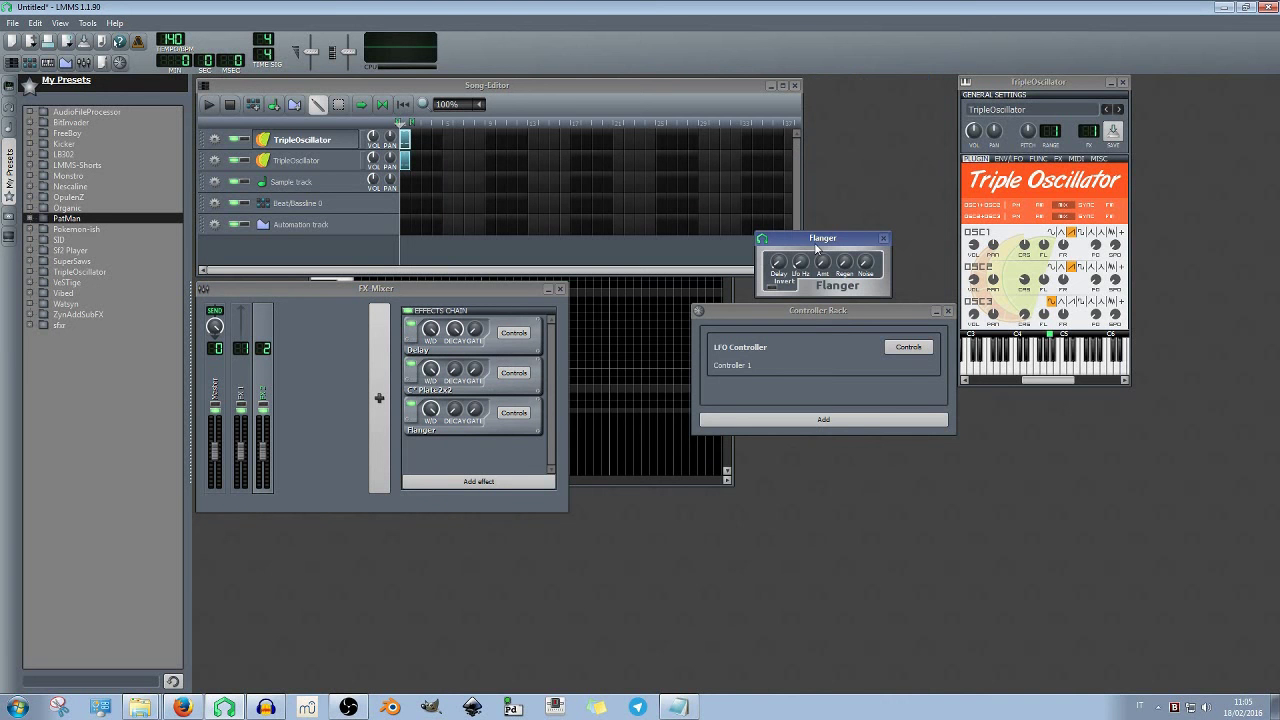
click(883, 238)
Return to the changelog in Notepad, clear the highlight on the cloned tracks entry and read the note names entry
click(679, 707)
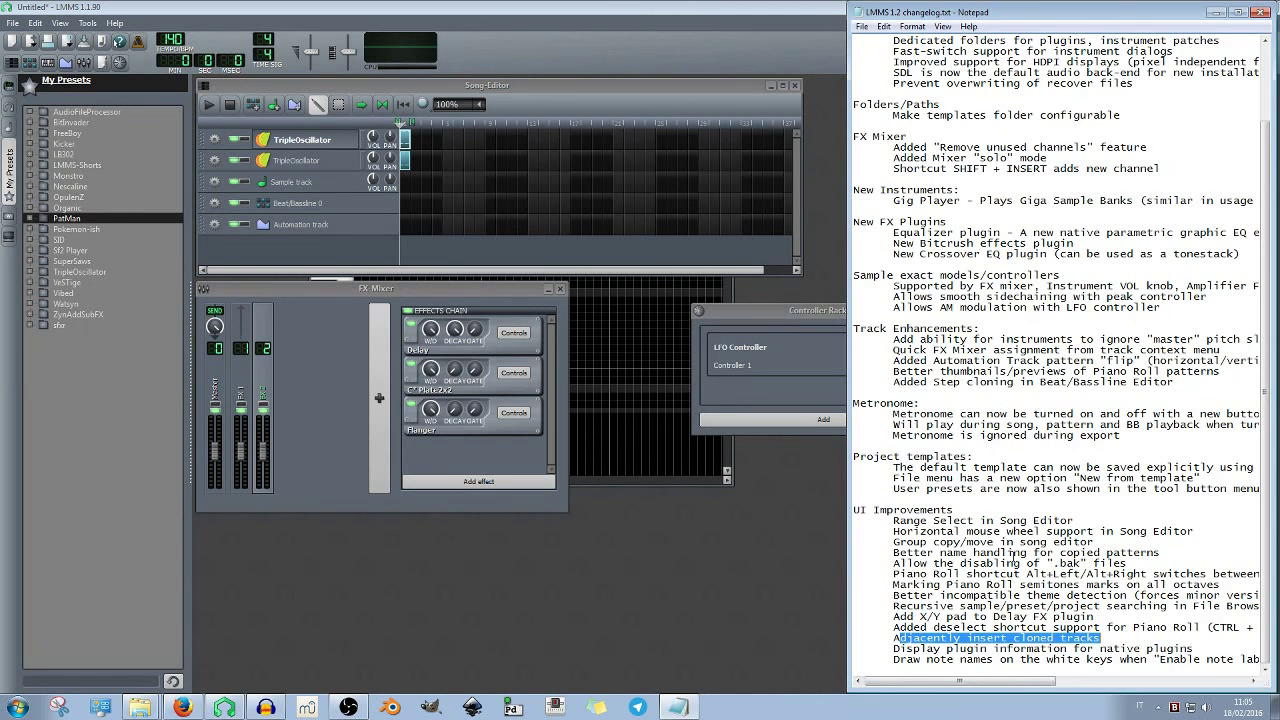
click(1005, 640)
mouse_move(979, 683)
mouse_down()
mouse_move(1092, 690)
mouse_move(979, 690)
mouse_up()
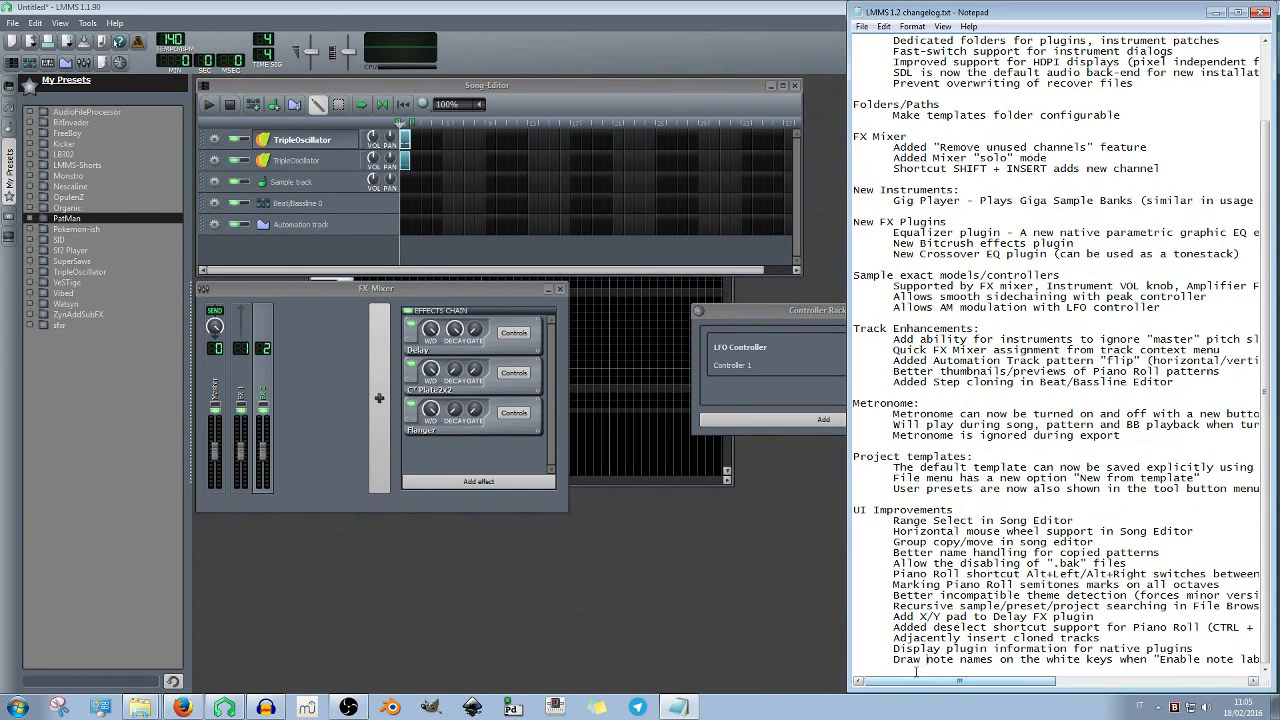
Open the first TripleOscillator pattern in the Piano Roll, reposition the window and switch to Draw mode
double_click(405, 141)
click(414, 165)
click(550, 300)
drag(562, 176, 647, 211)
click(492, 230)
Inspect the Piano Roll's keys and their semitone marking options, and maximize the Piano Roll window
scroll(430, 395, down, 3)
scroll(430, 395, up, 9)
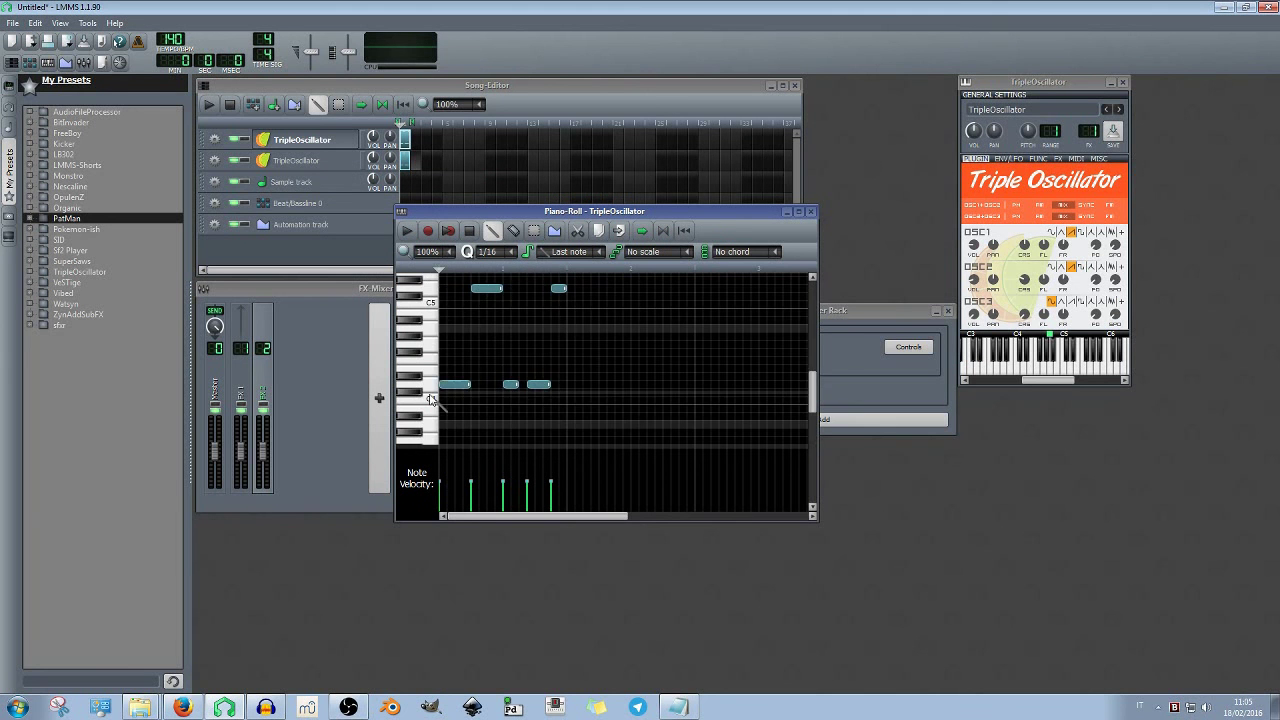
scroll(430, 395, down, 7)
scroll(430, 395, up, 2)
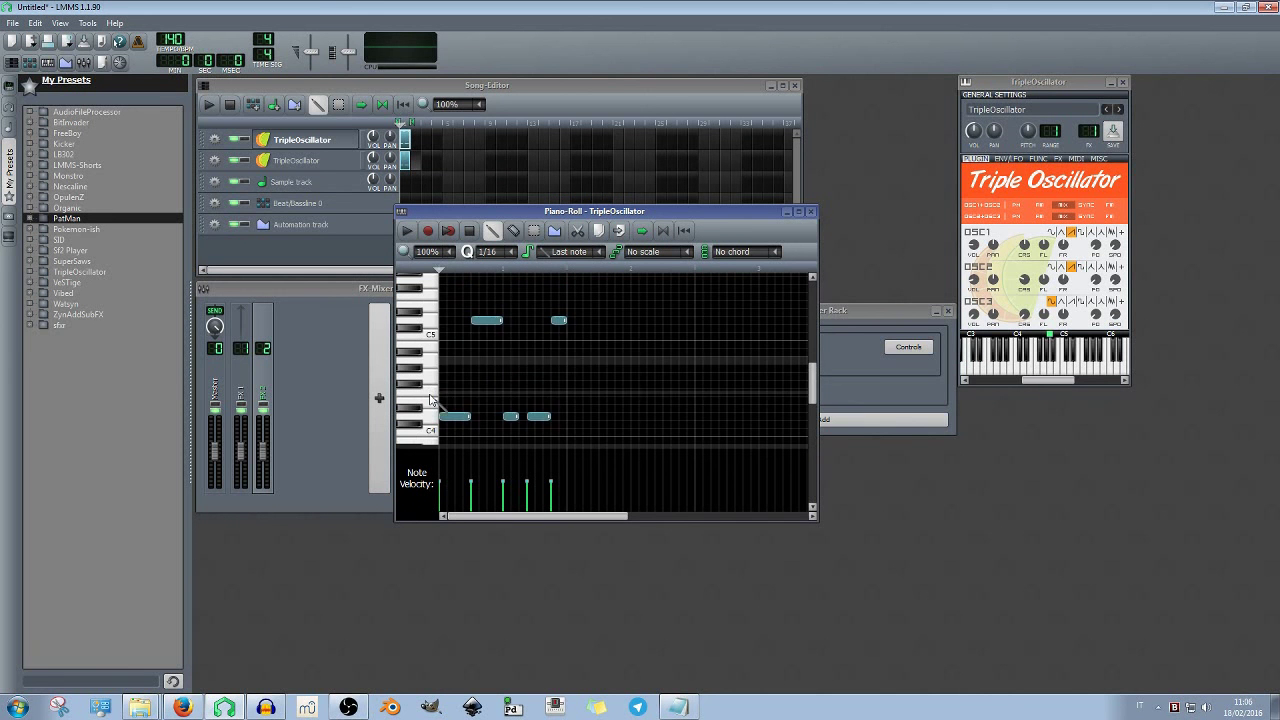
right_click(429, 322)
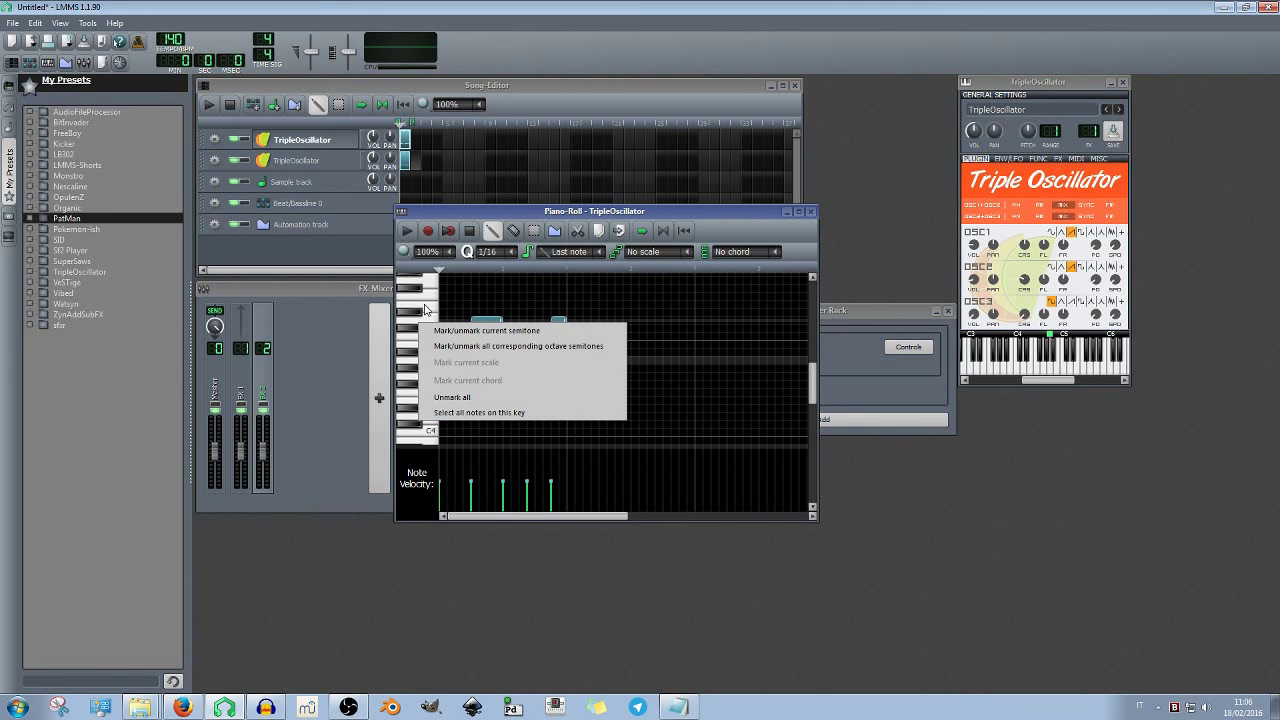
click(552, 208)
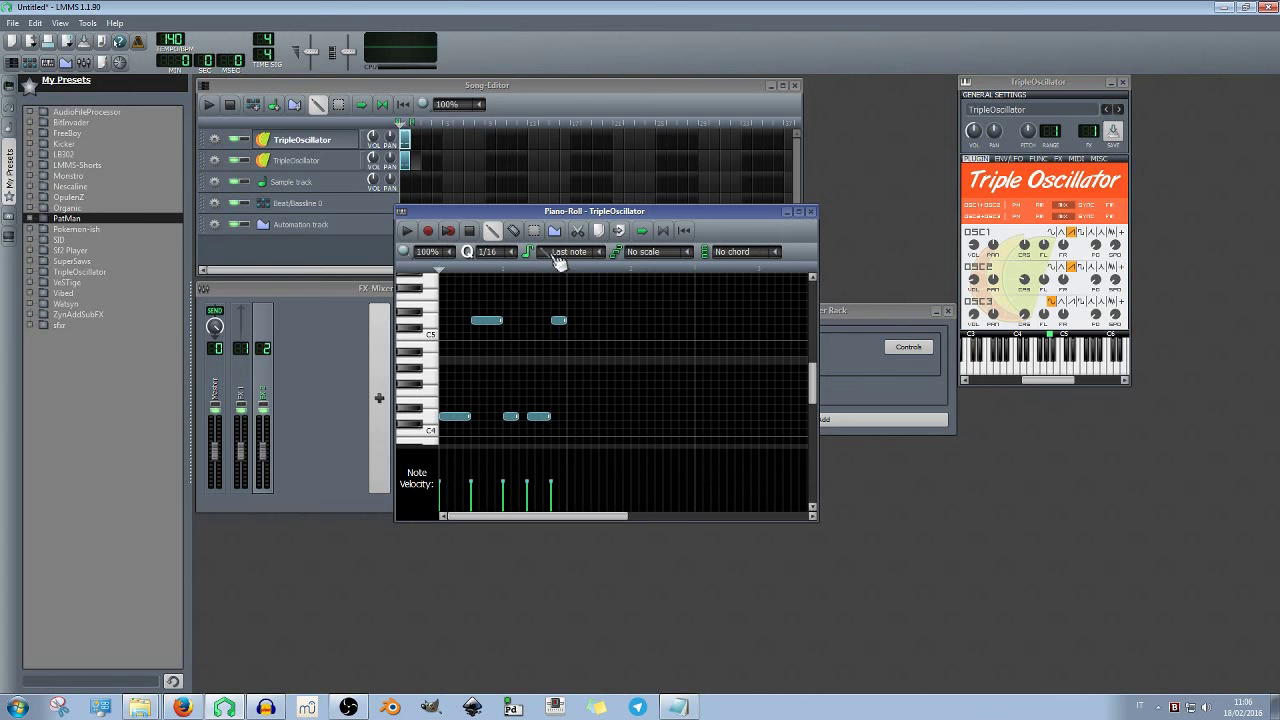
click(799, 212)
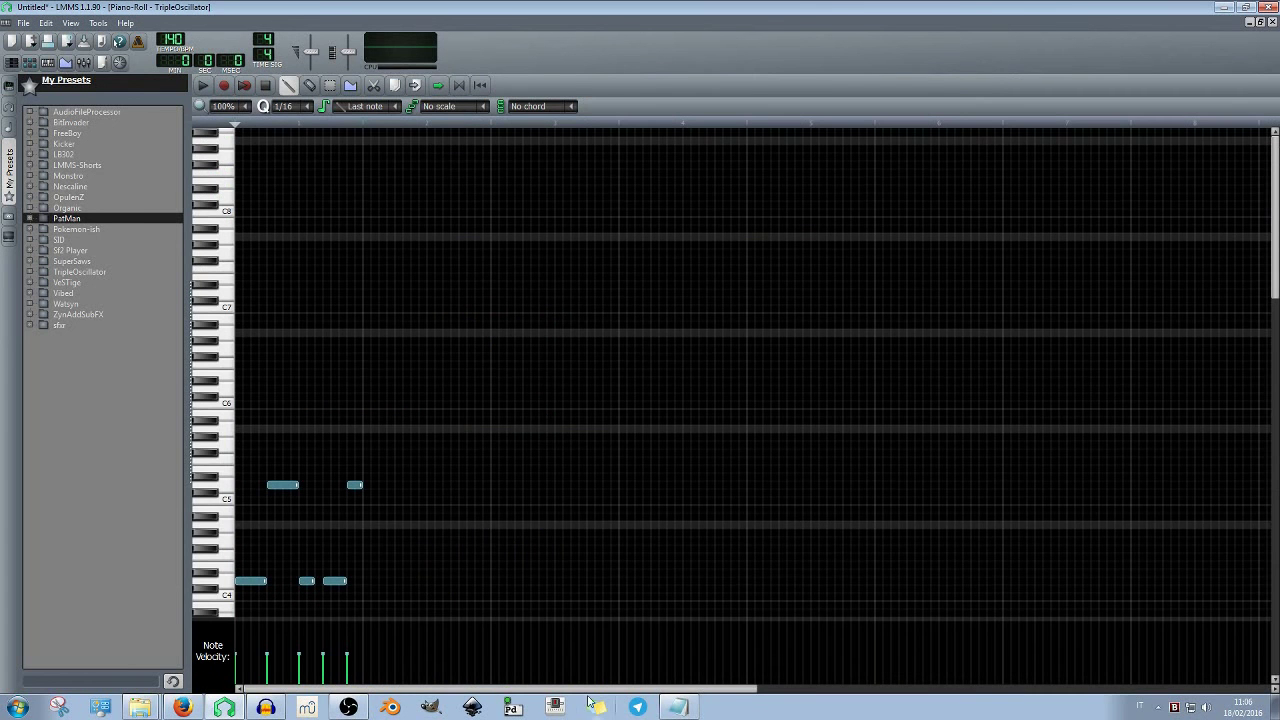
Check the changelog's note labels entry and turn on "Enable note labels in piano roll" in the general settings
click(678, 708)
drag(977, 684, 896, 688)
click(46, 24)
click(66, 77)
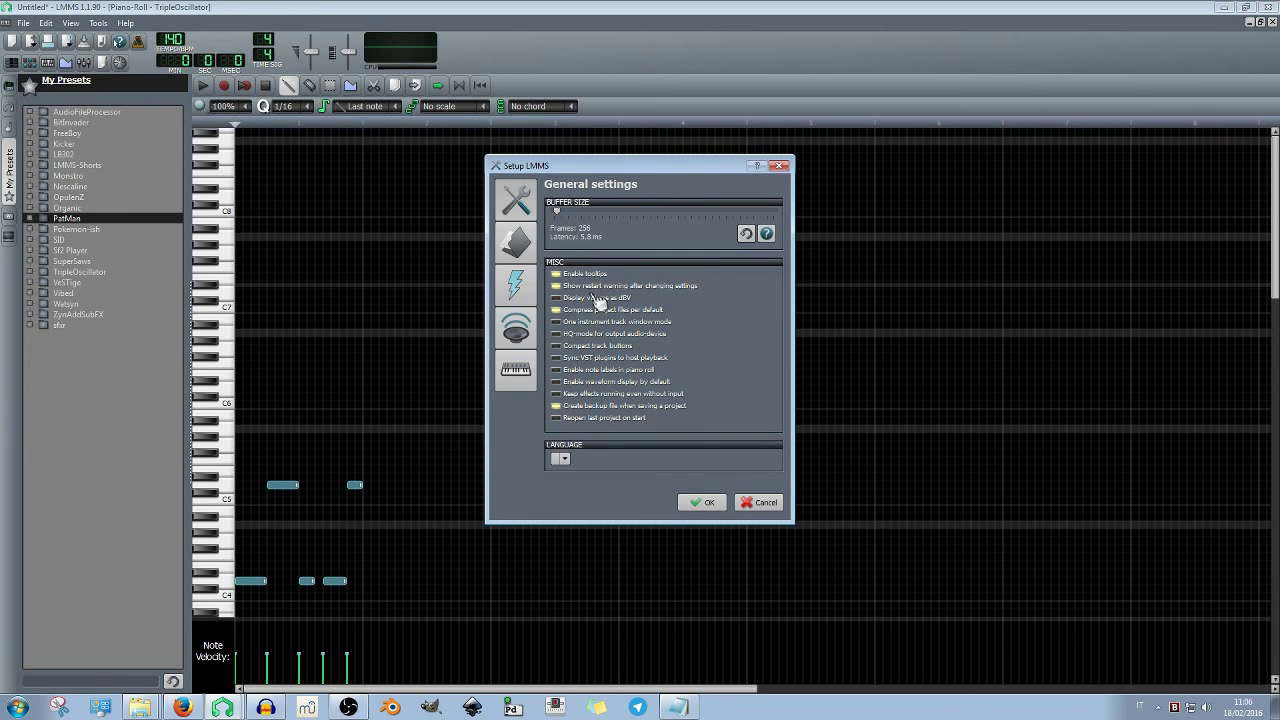
click(603, 371)
click(703, 502)
click(640, 360)
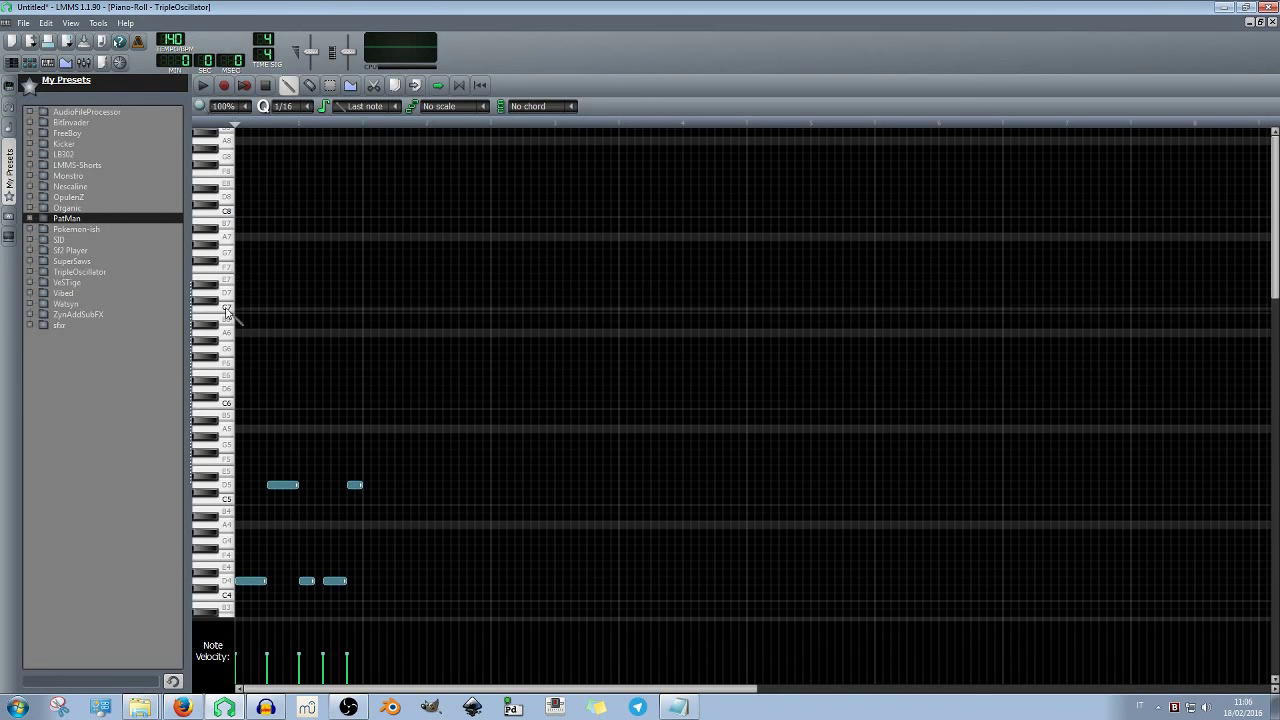
Examine the note names on the Piano Roll's white keys down to the lowest octave
scroll(300, 420, down, 8)
scroll(277, 514, up, 3)
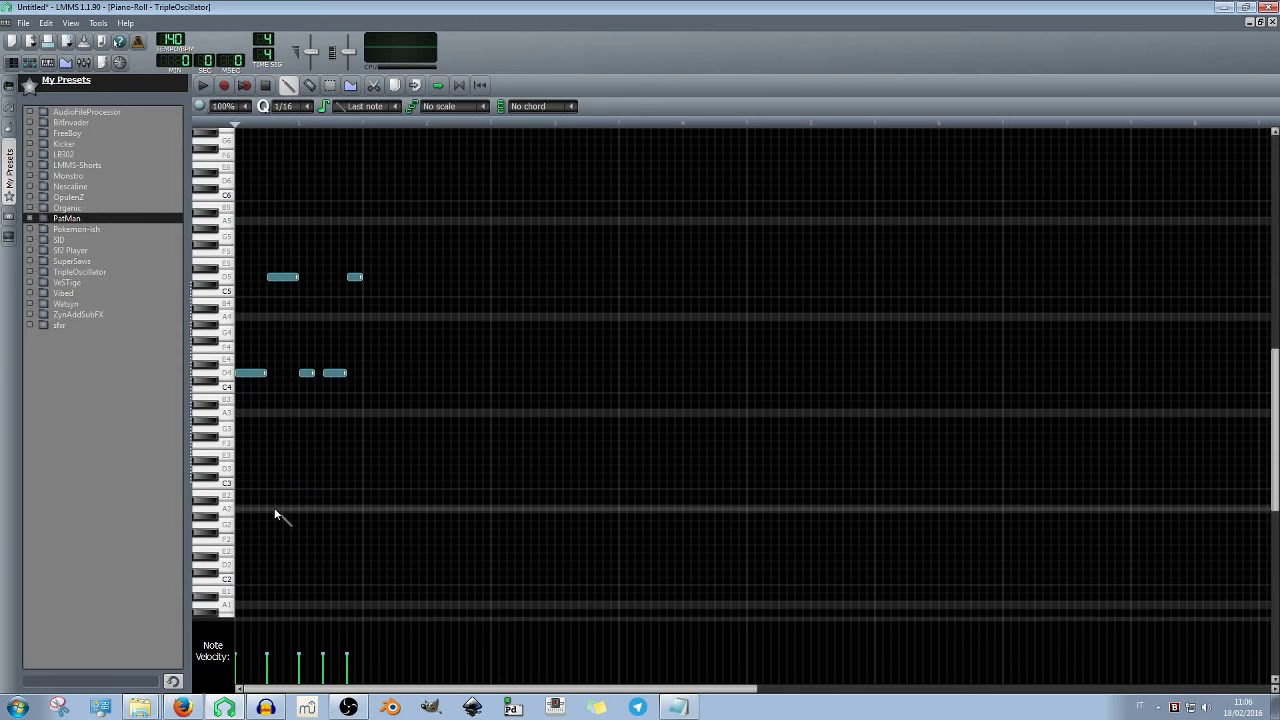
scroll(276, 513, down, 5)
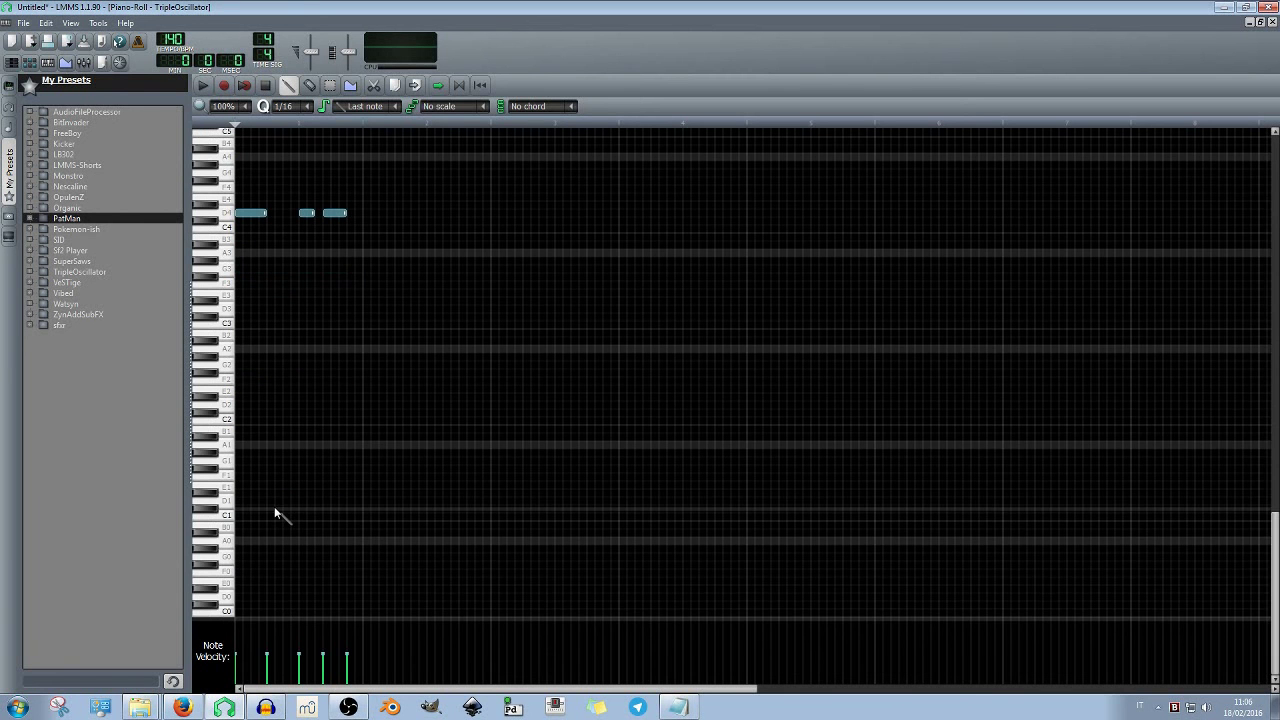
Bring up the changelog, return to its beginning, and close both the changelog and the Piano Roll
click(680, 708)
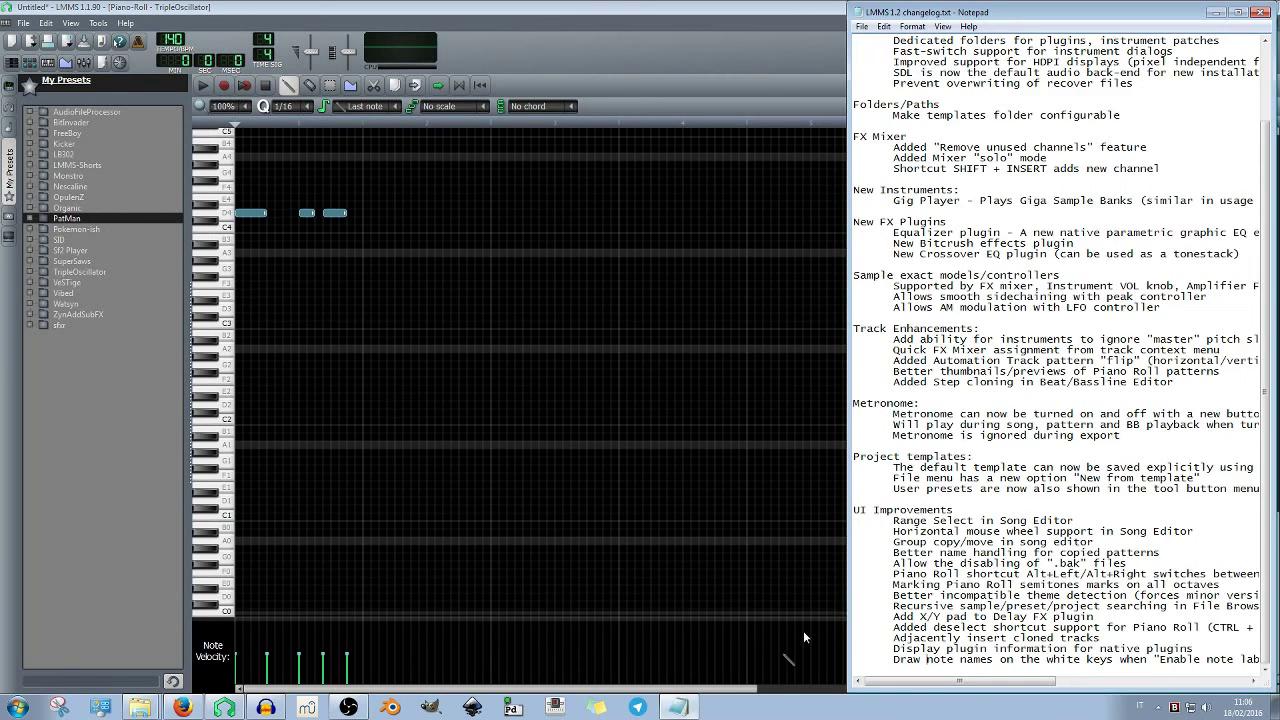
scroll(969, 580, up, 3)
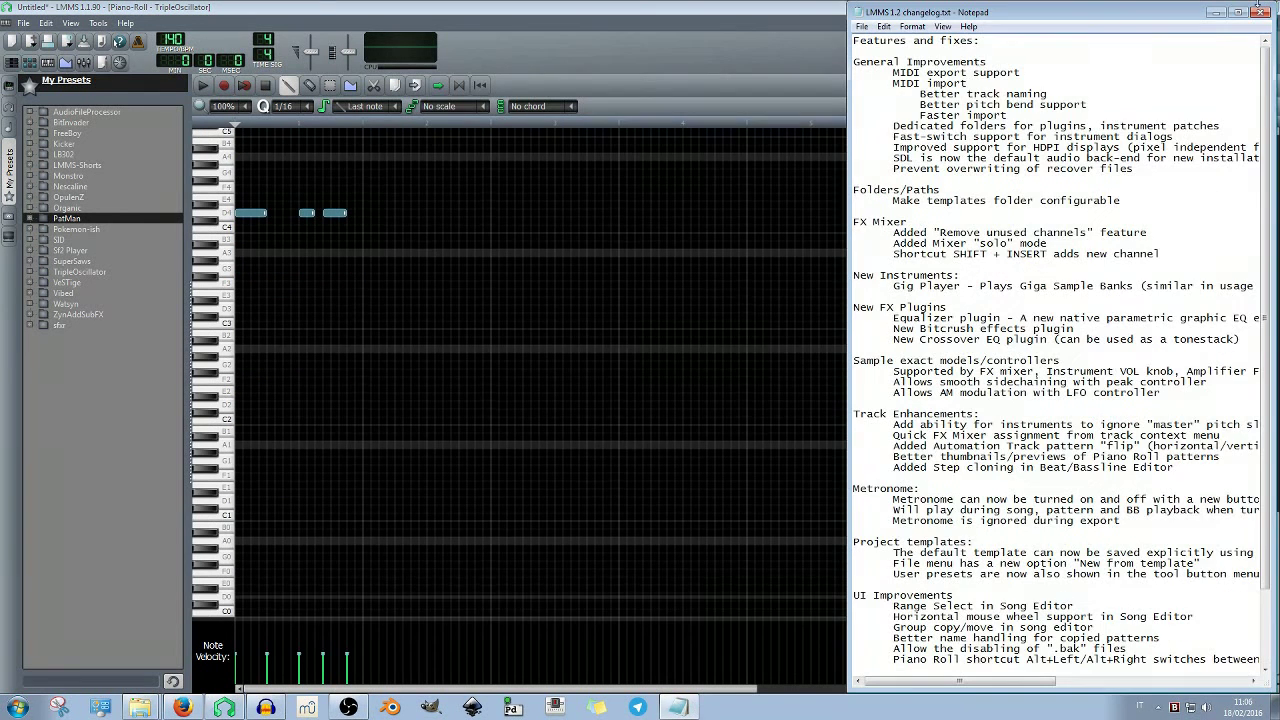
click(1259, 12)
click(1268, 23)
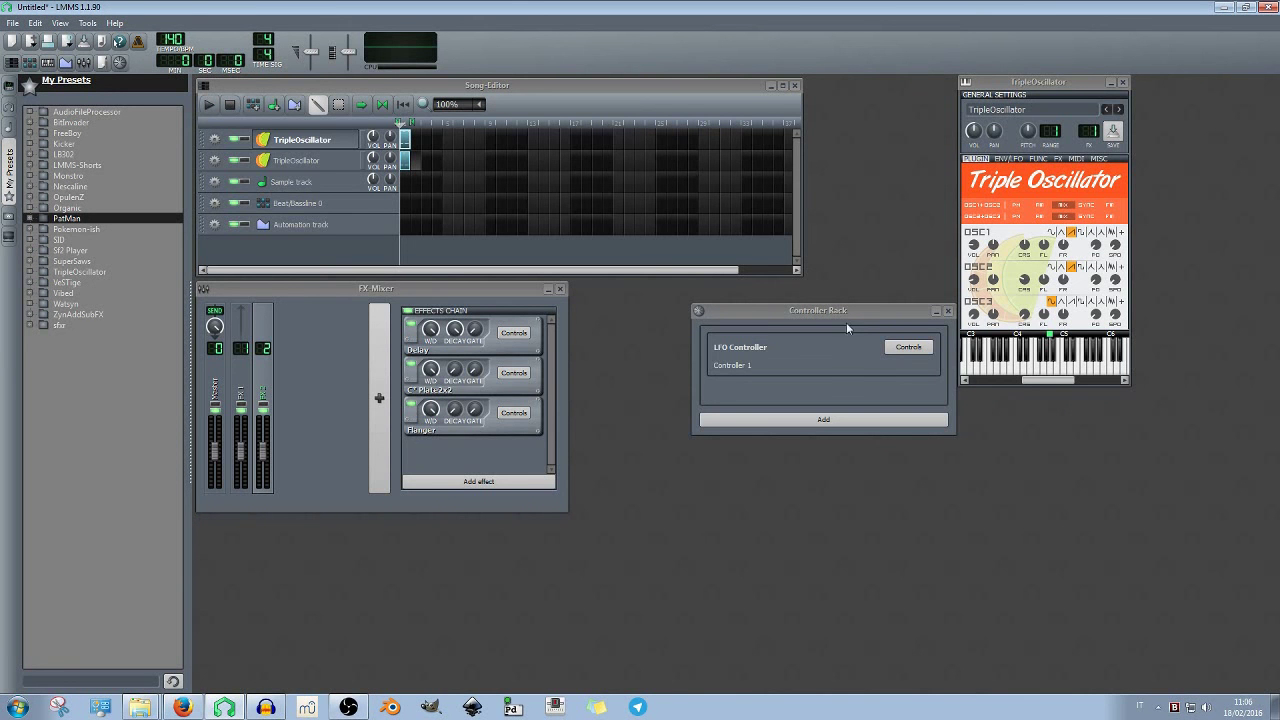
Reposition the Song-Editor and TripleOscillator windows, and switch OSC2 to the user-defined waveform without choosing an audio file
drag(463, 88, 487, 127)
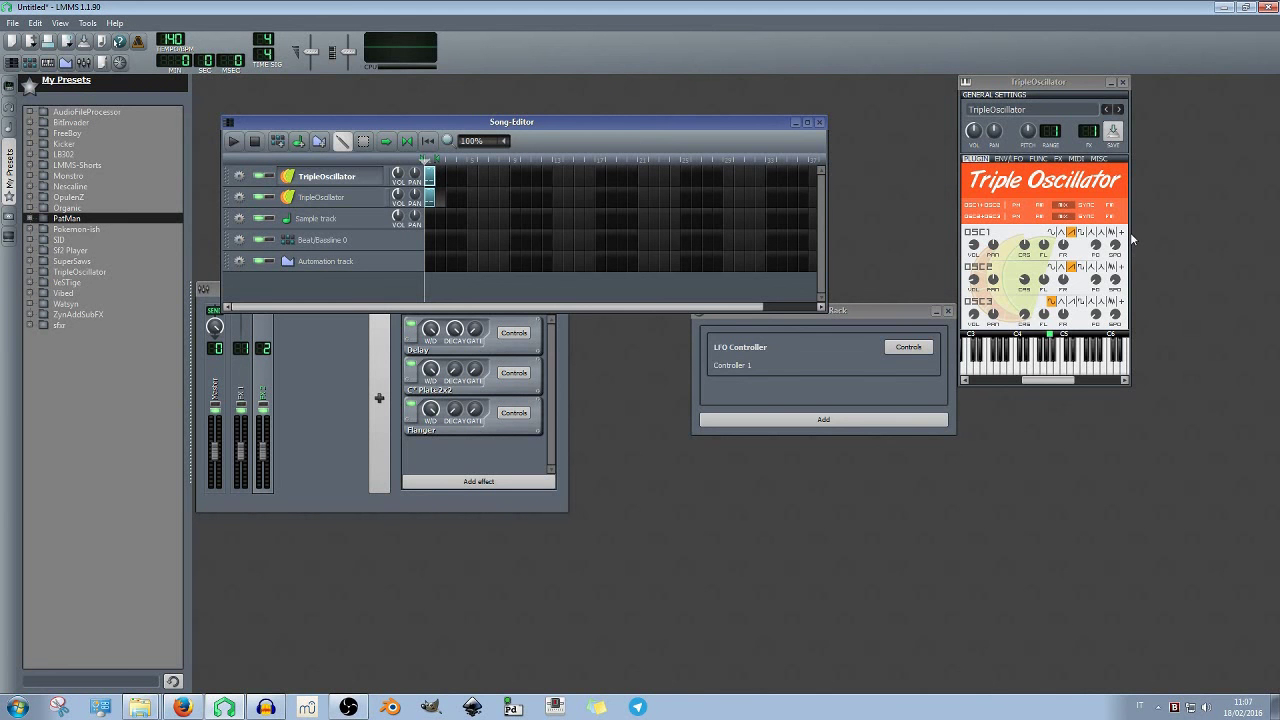
drag(1043, 84, 618, 285)
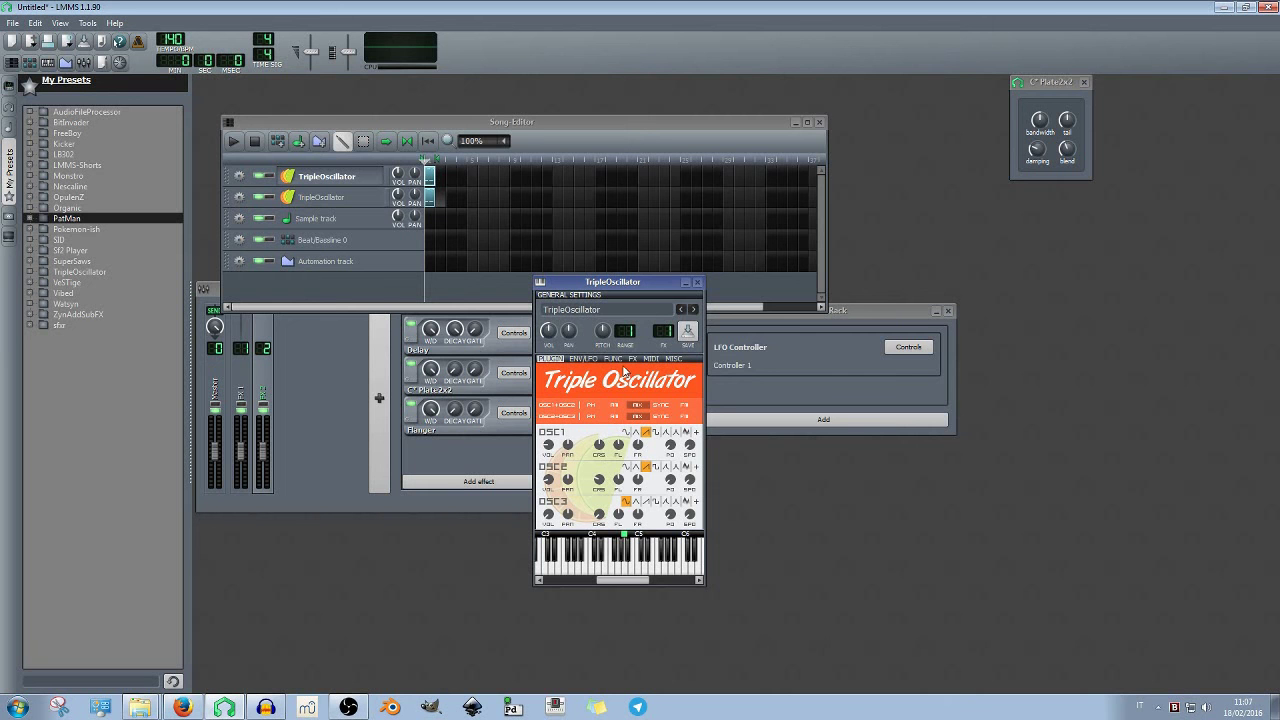
click(626, 467)
click(676, 467)
click(695, 467)
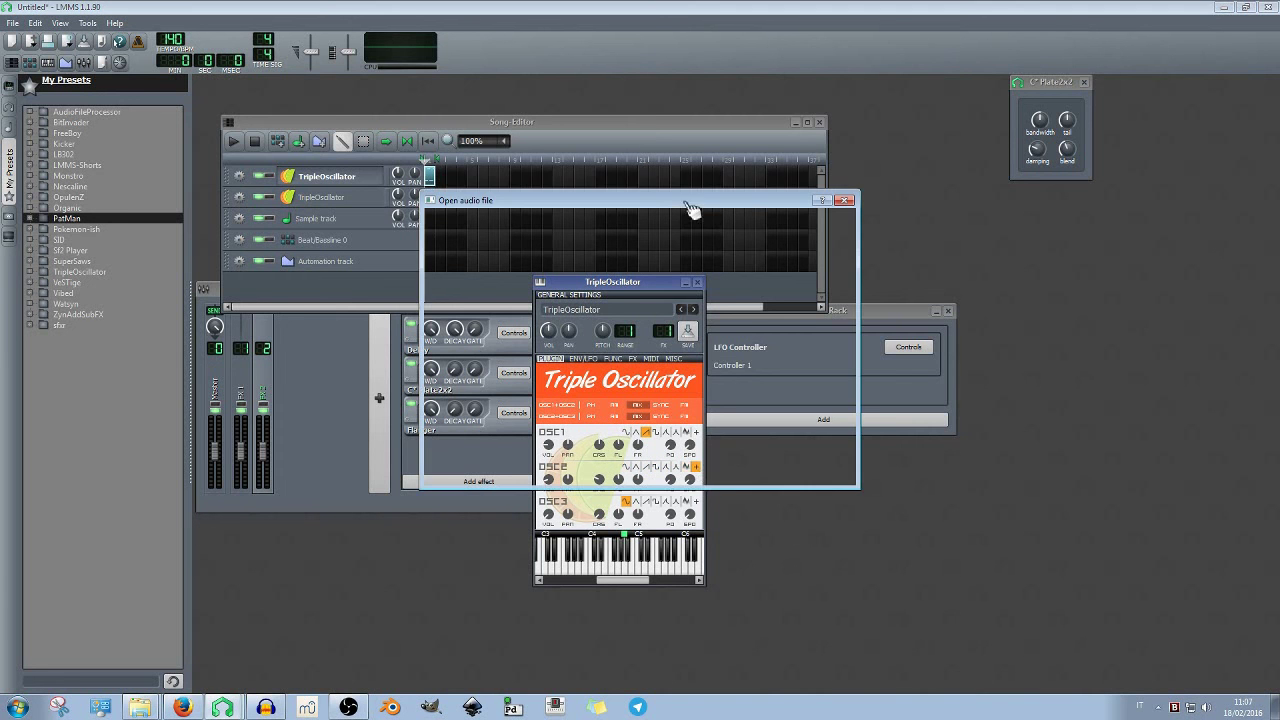
mouse_move(680, 209)
mouse_down()
mouse_move(780, 249)
mouse_move(740, 229)
mouse_up()
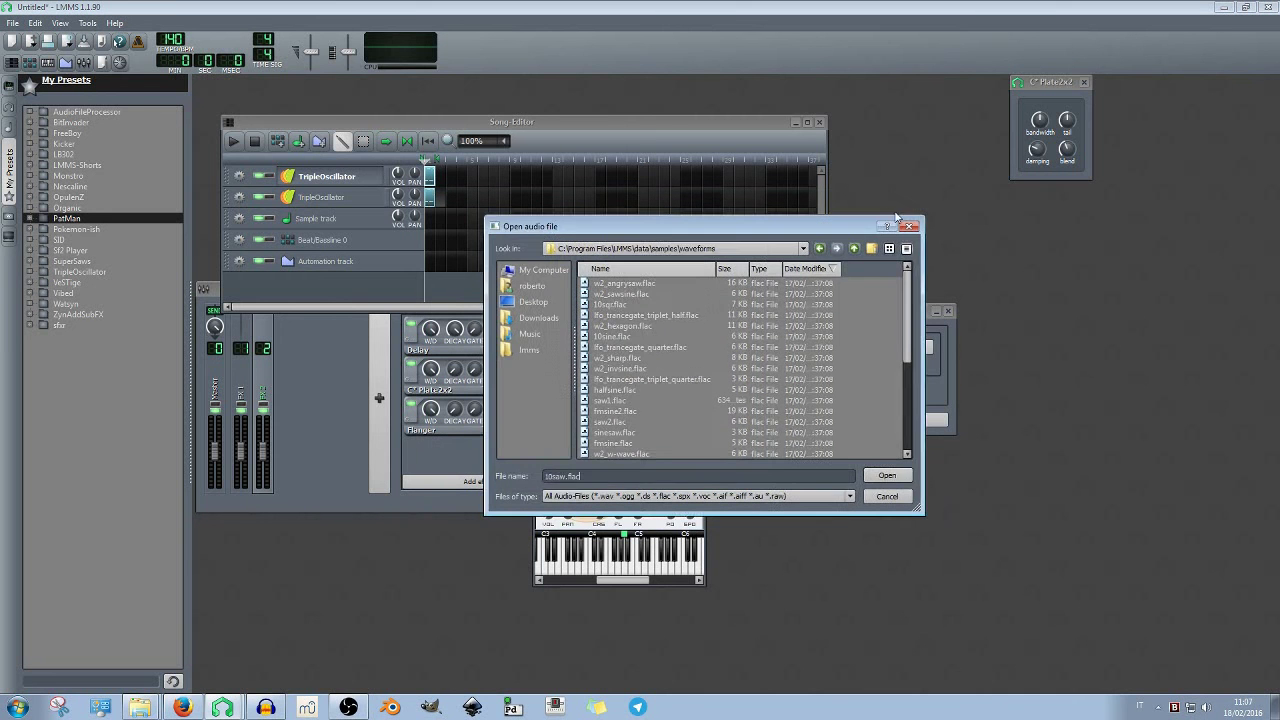
click(909, 226)
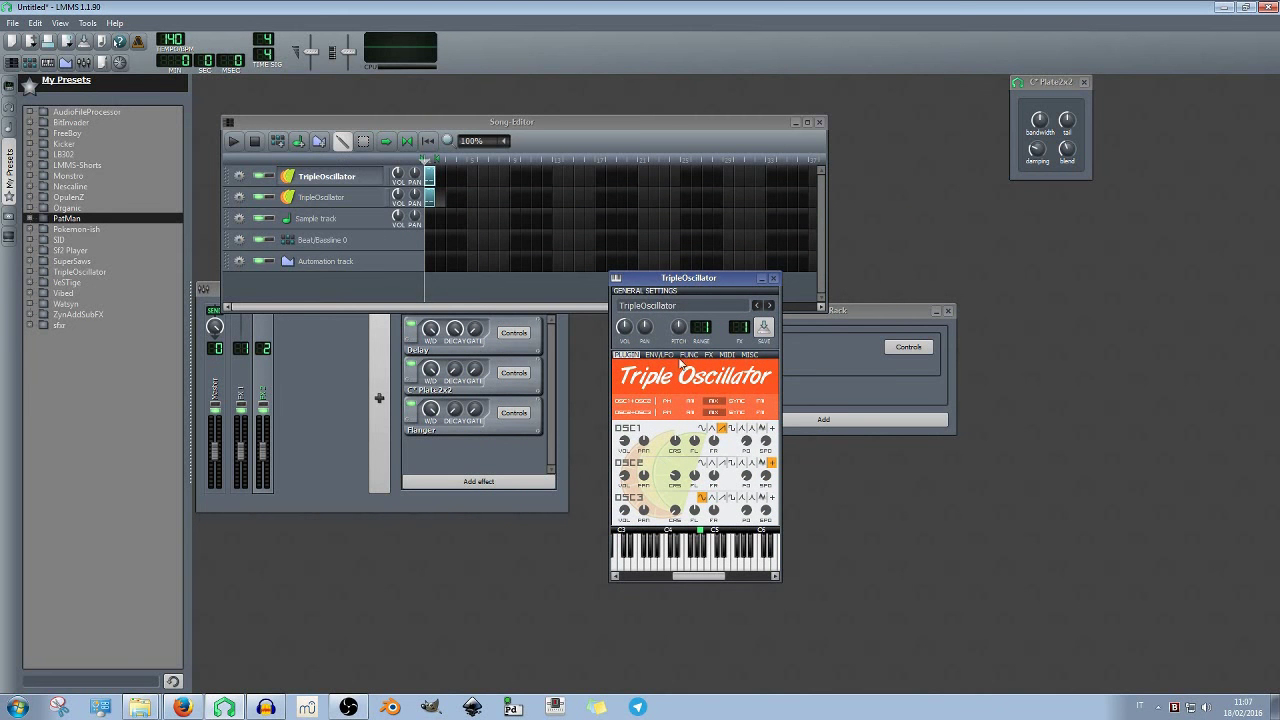
Add an AudioFileProcessor track to the Song-Editor from the instrument plugins
click(8, 97)
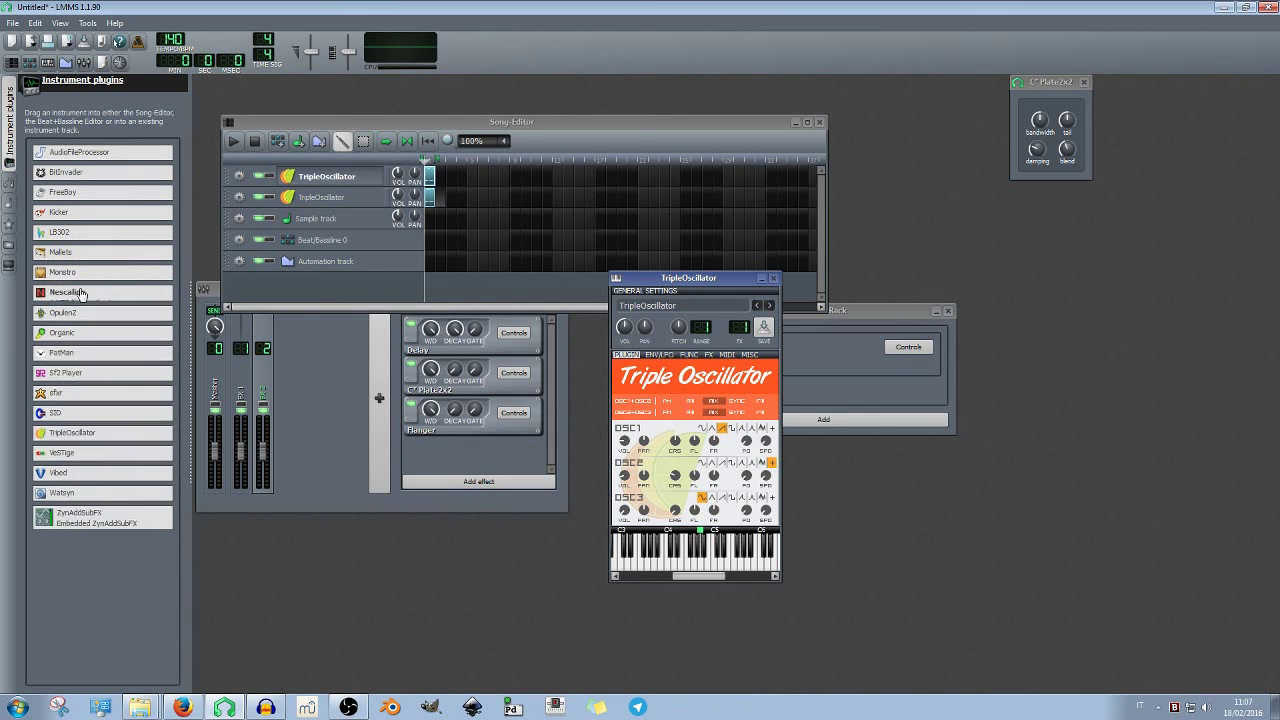
drag(76, 162, 324, 288)
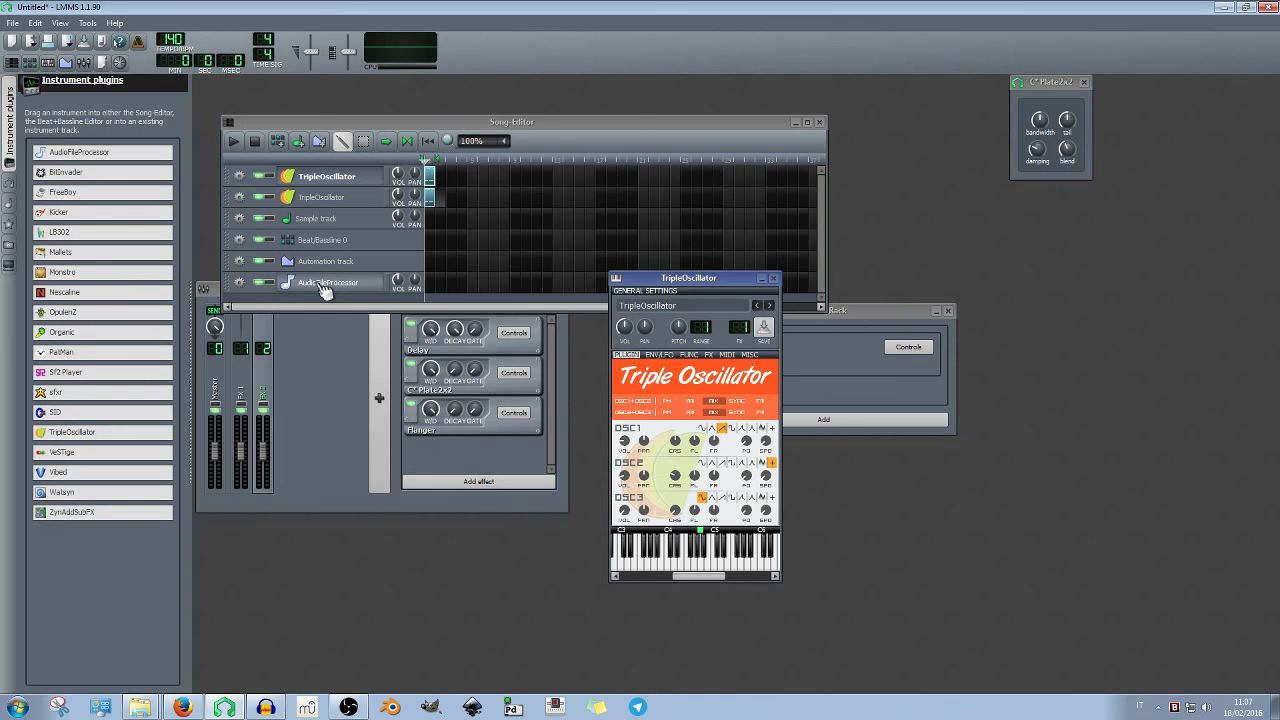
Load BitInvader, FreeBoy, Kicker, LB302 and Mallets one after another onto the first Song-Editor track
drag(65, 172, 342, 183)
drag(63, 192, 311, 188)
drag(65, 212, 341, 177)
drag(60, 232, 368, 186)
mouse_move(76, 242)
drag(60, 252, 335, 182)
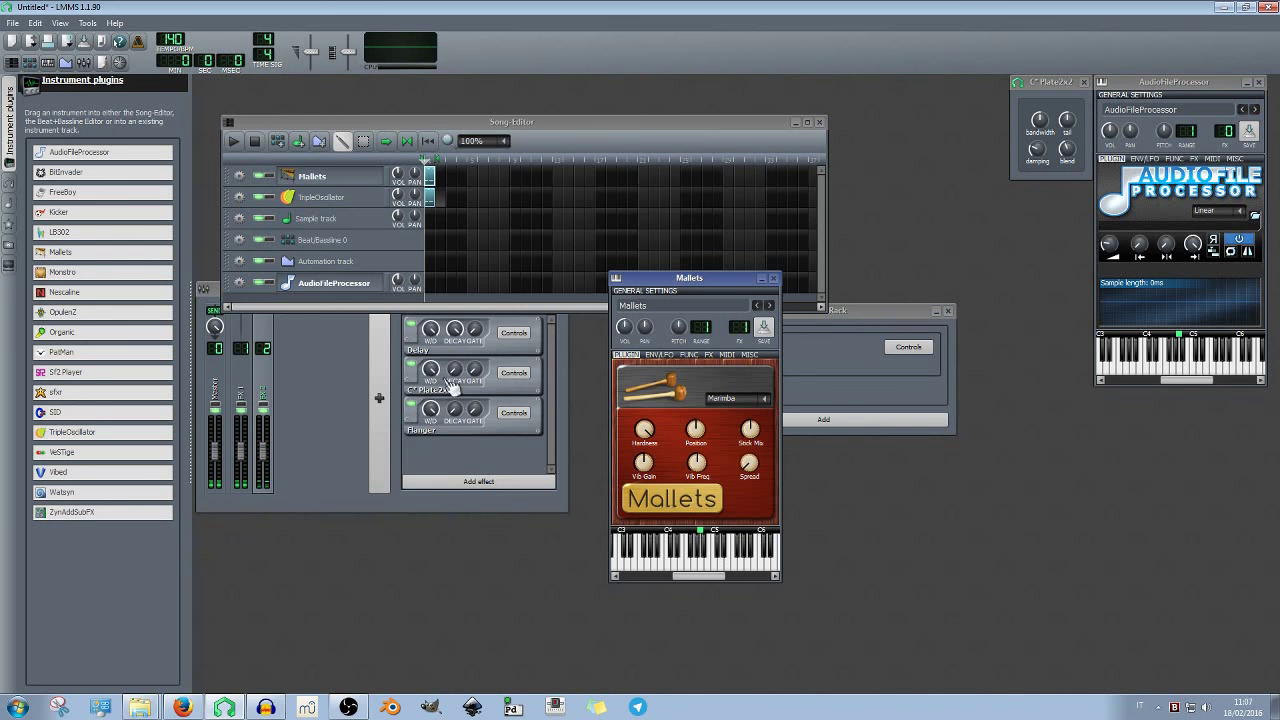
Remove the FX 2 channel from the FX-Mixer and test Mallets with notes in its middle and upper octaves
click(346, 373)
right_click(263, 363)
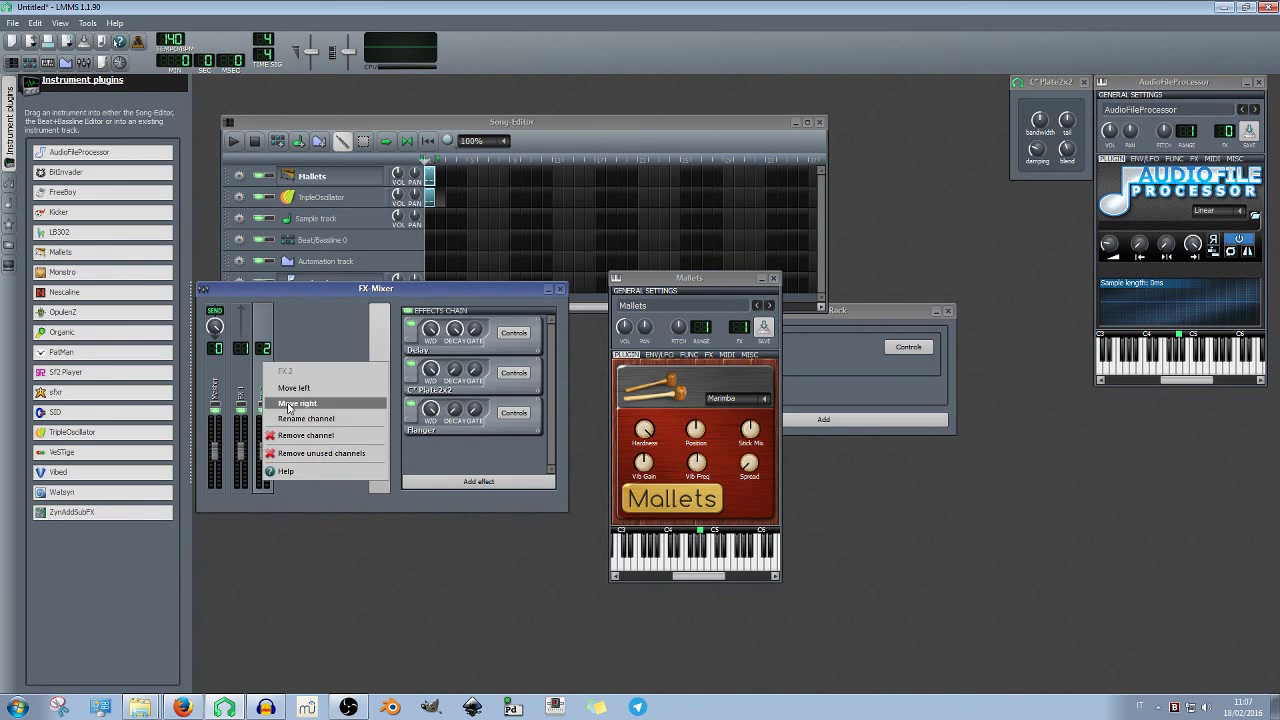
click(300, 435)
click(706, 548)
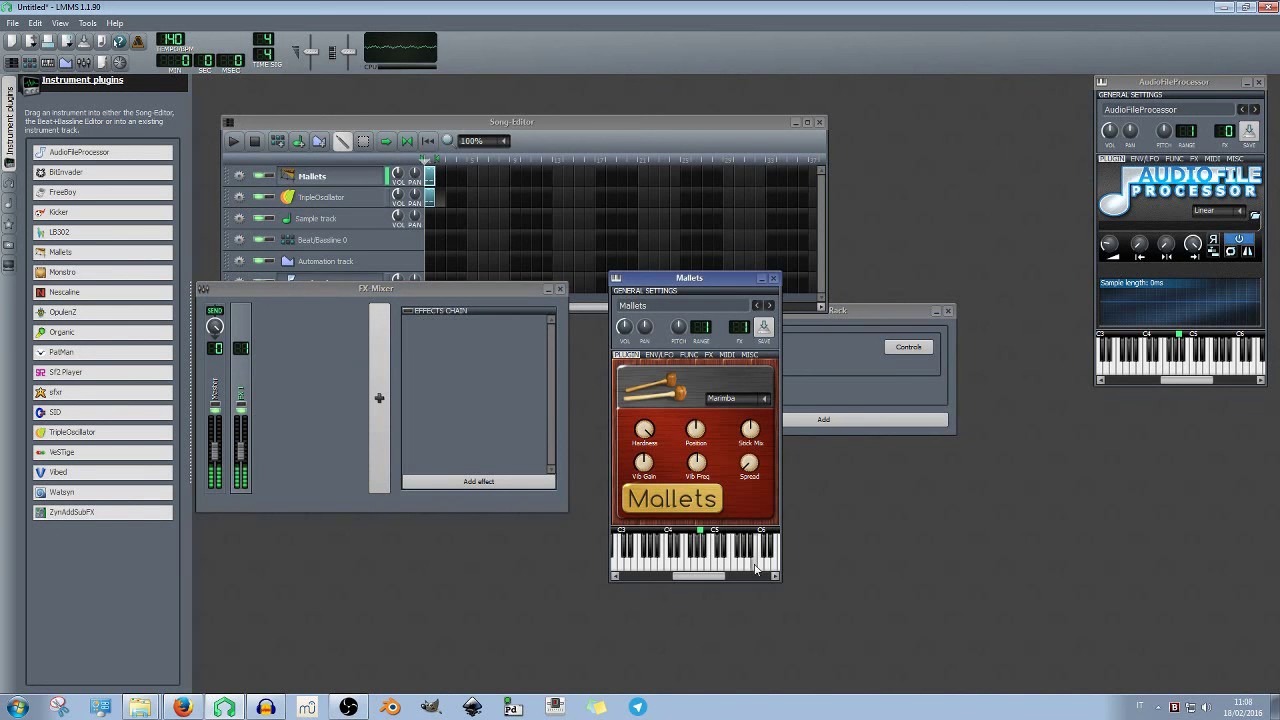
click(745, 576)
click(689, 557)
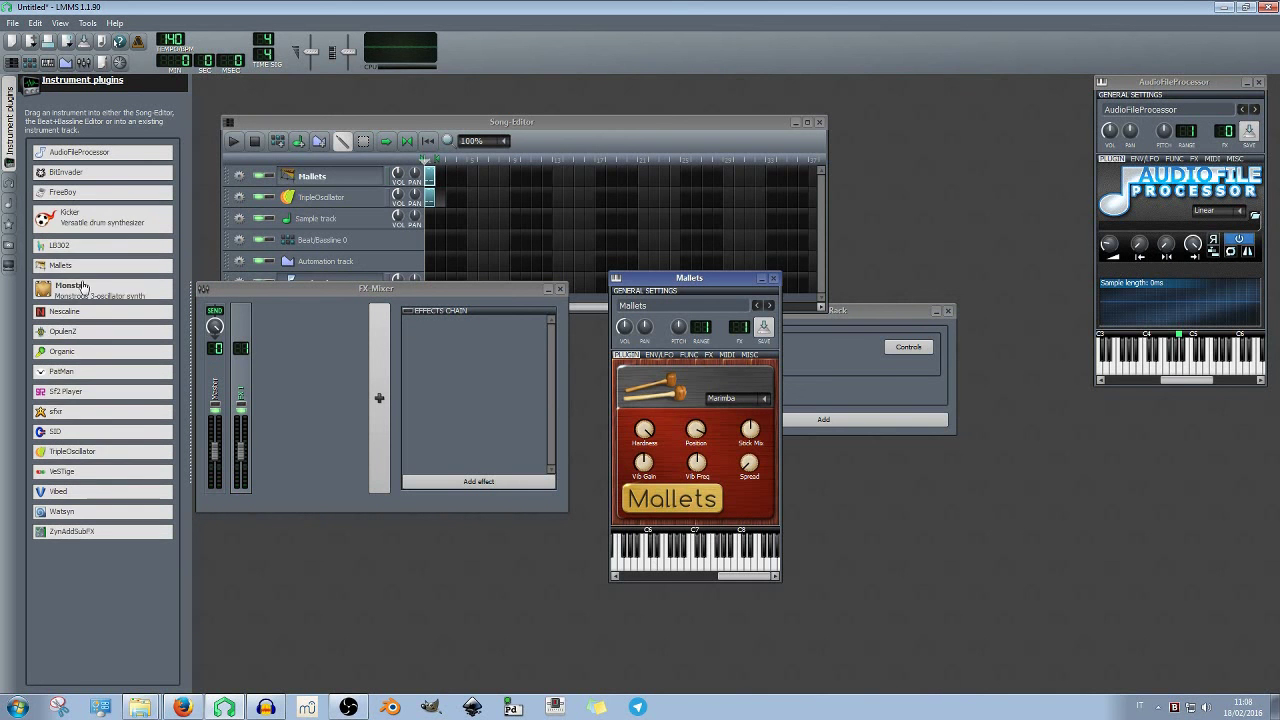
Replace the first track's instrument with Monstro, Nescaline, OpulenZ and Organic in turn
drag(78, 290, 312, 184)
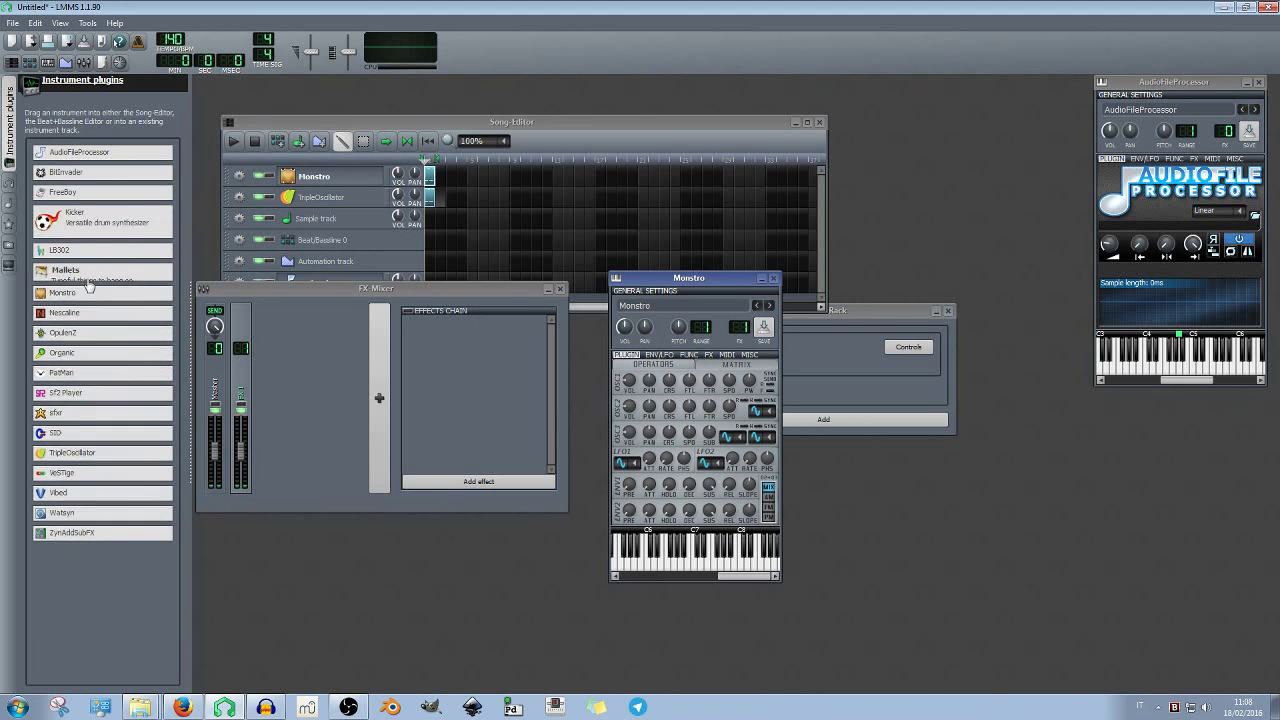
drag(78, 302, 316, 183)
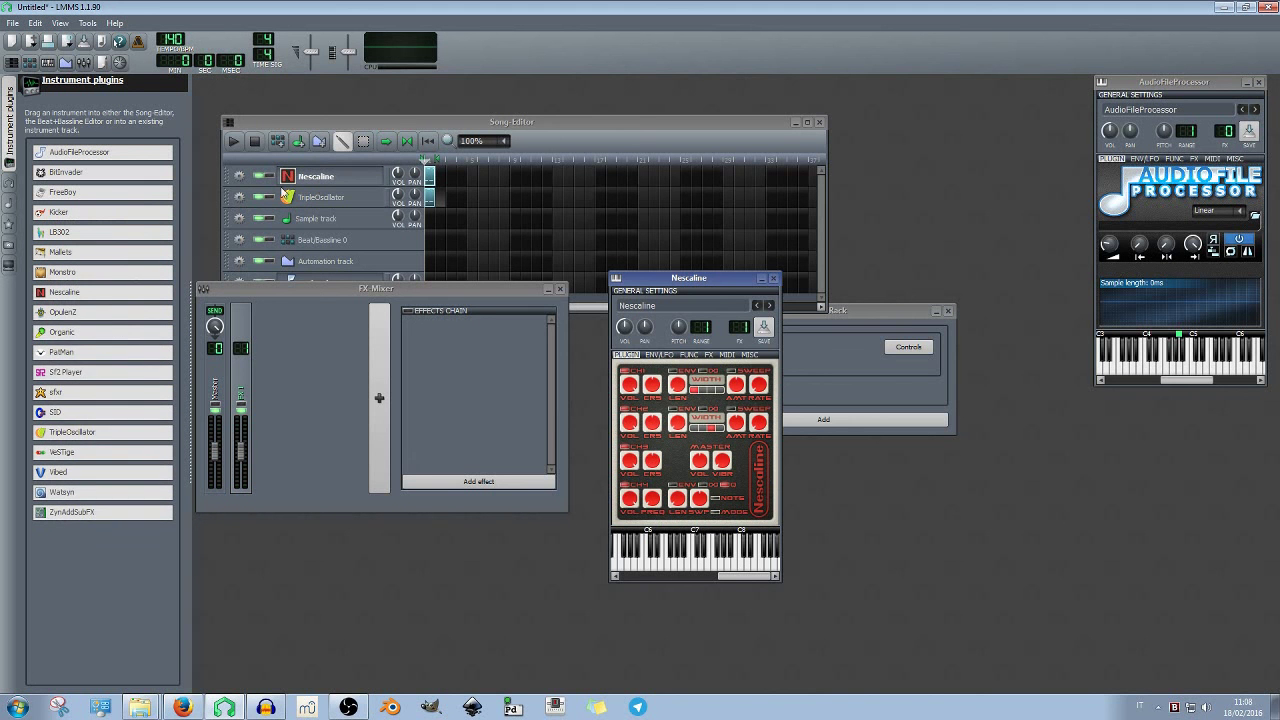
drag(65, 312, 316, 178)
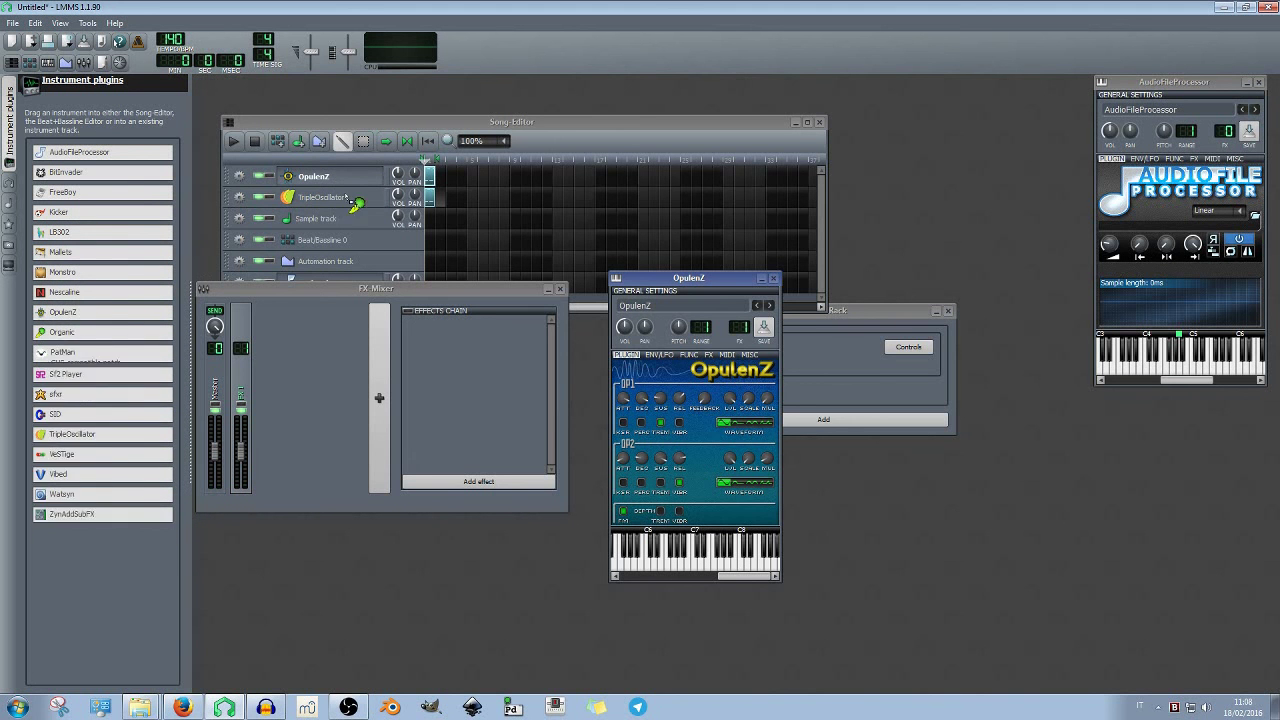
drag(65, 332, 357, 190)
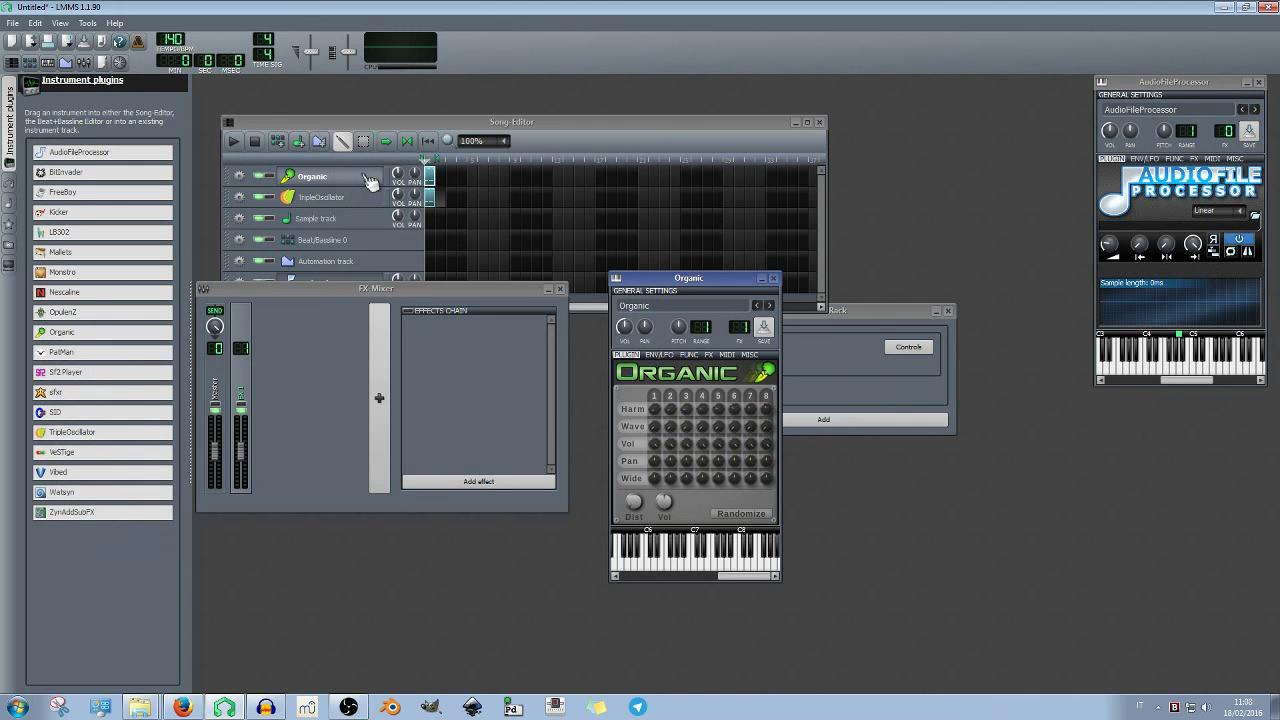
Swap the first track's instrument through PatMan, Sf2 Player, sfxr and SID
drag(60, 352, 330, 180)
drag(65, 372, 308, 177)
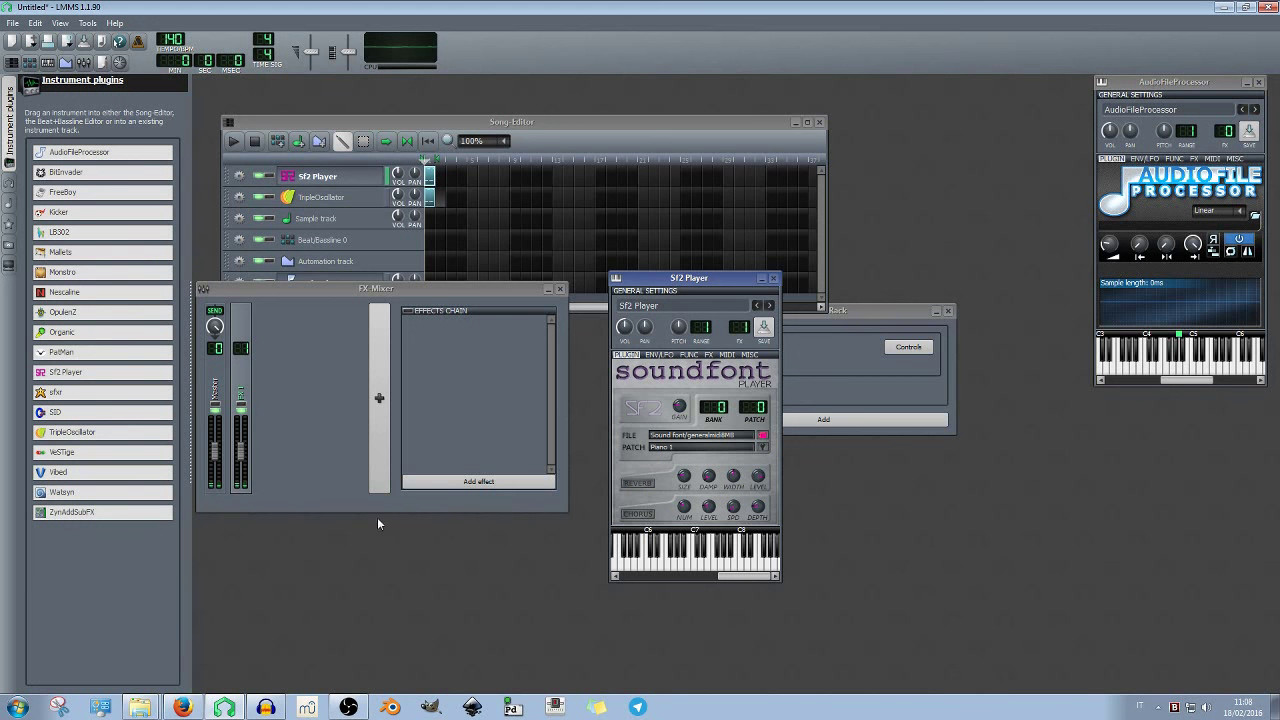
drag(60, 396, 335, 181)
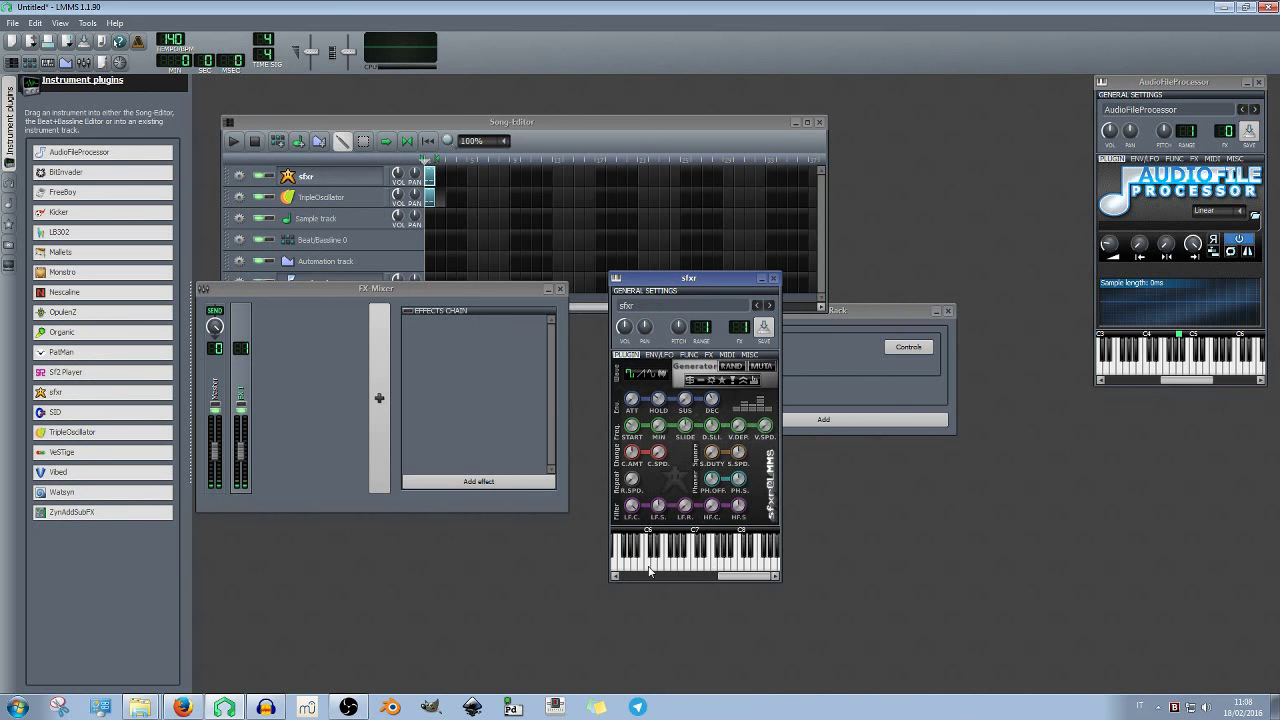
drag(60, 413, 300, 180)
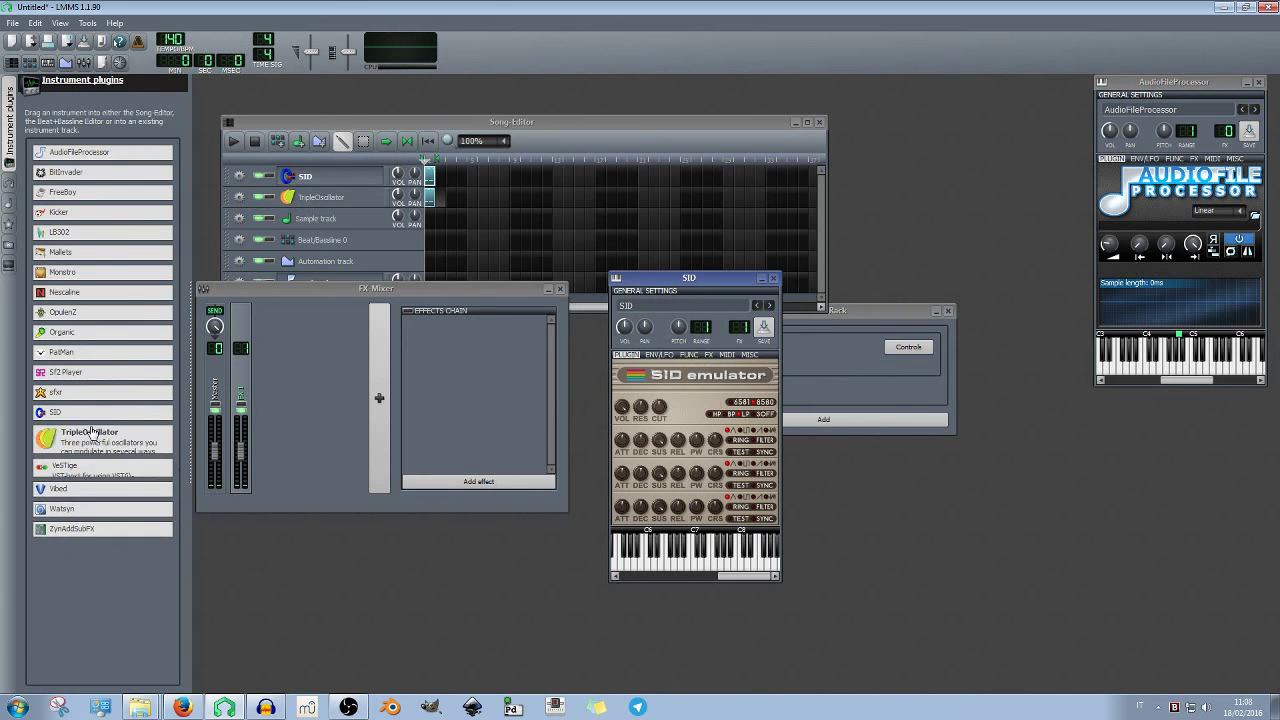
Try VeSTige and Vibed on the first track, ending with Watsyn as its instrument
mouse_move(75, 486)
drag(74, 481, 292, 197)
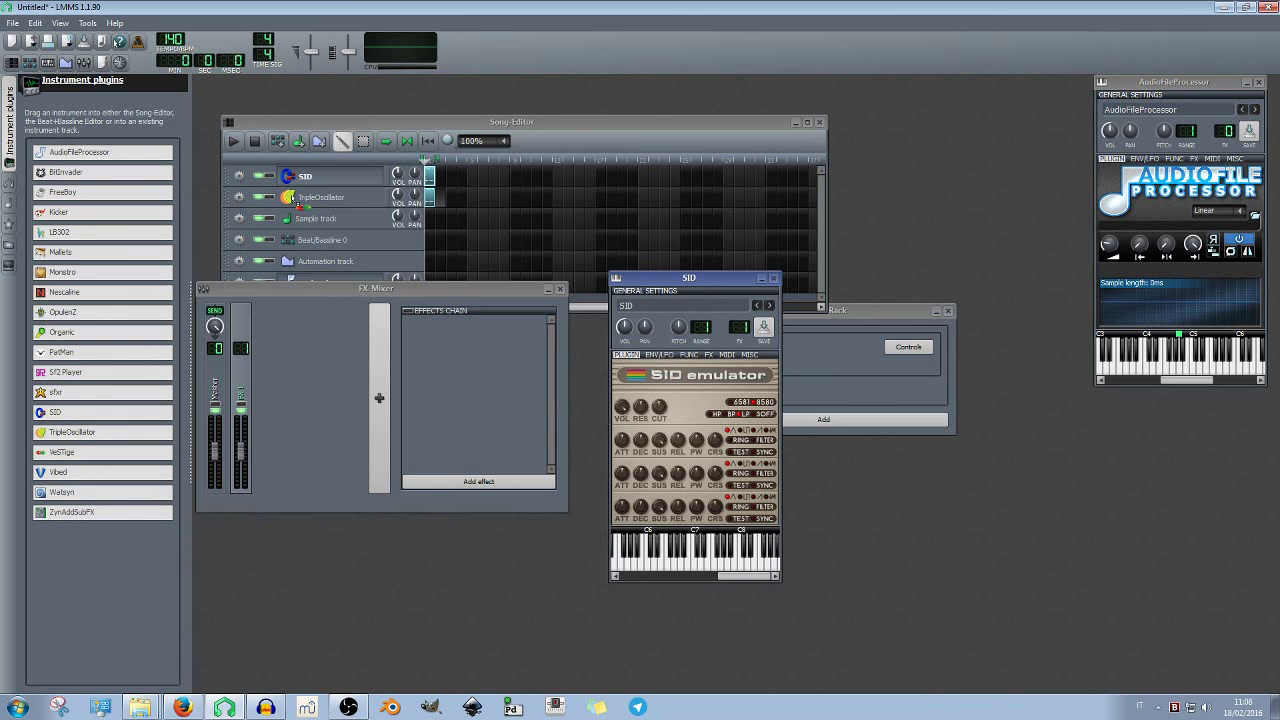
drag(114, 489, 310, 178)
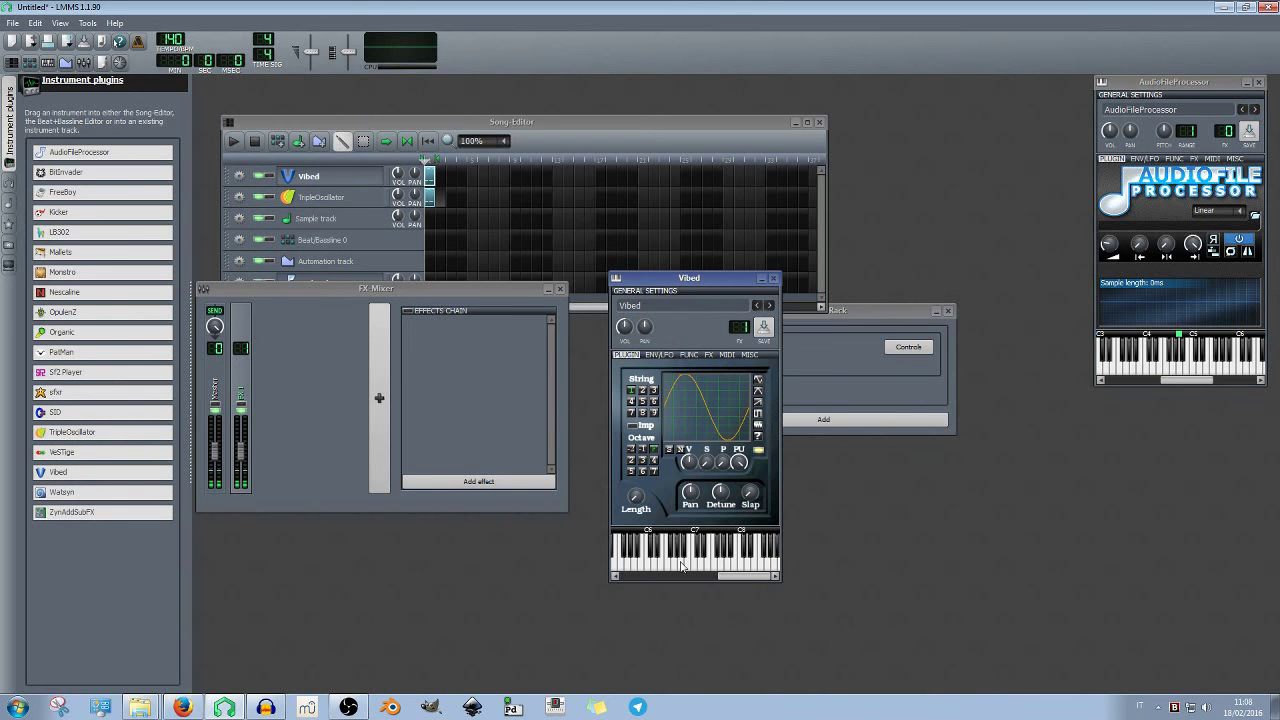
drag(70, 510, 318, 185)
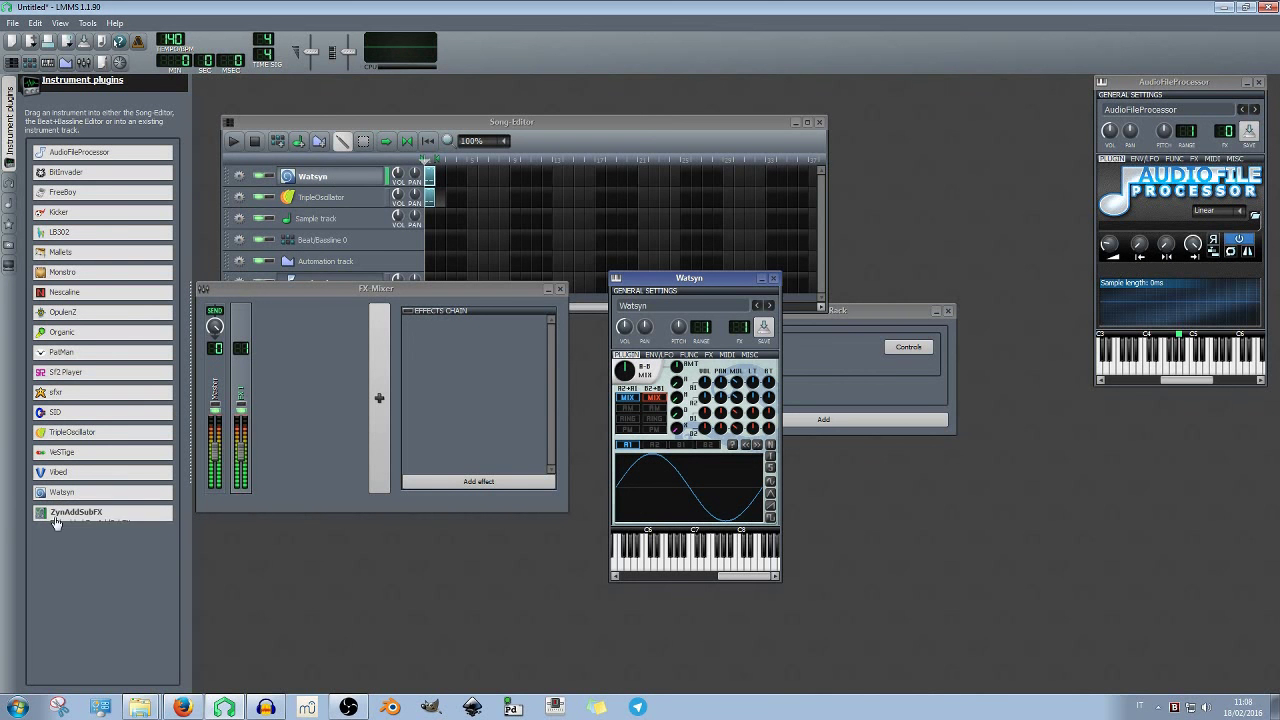
Add a ZynAddSubFX track to the Song-Editor, show the plugin's own interface and move it over the Song-Editor
drag(62, 514, 347, 291)
click(1040, 531)
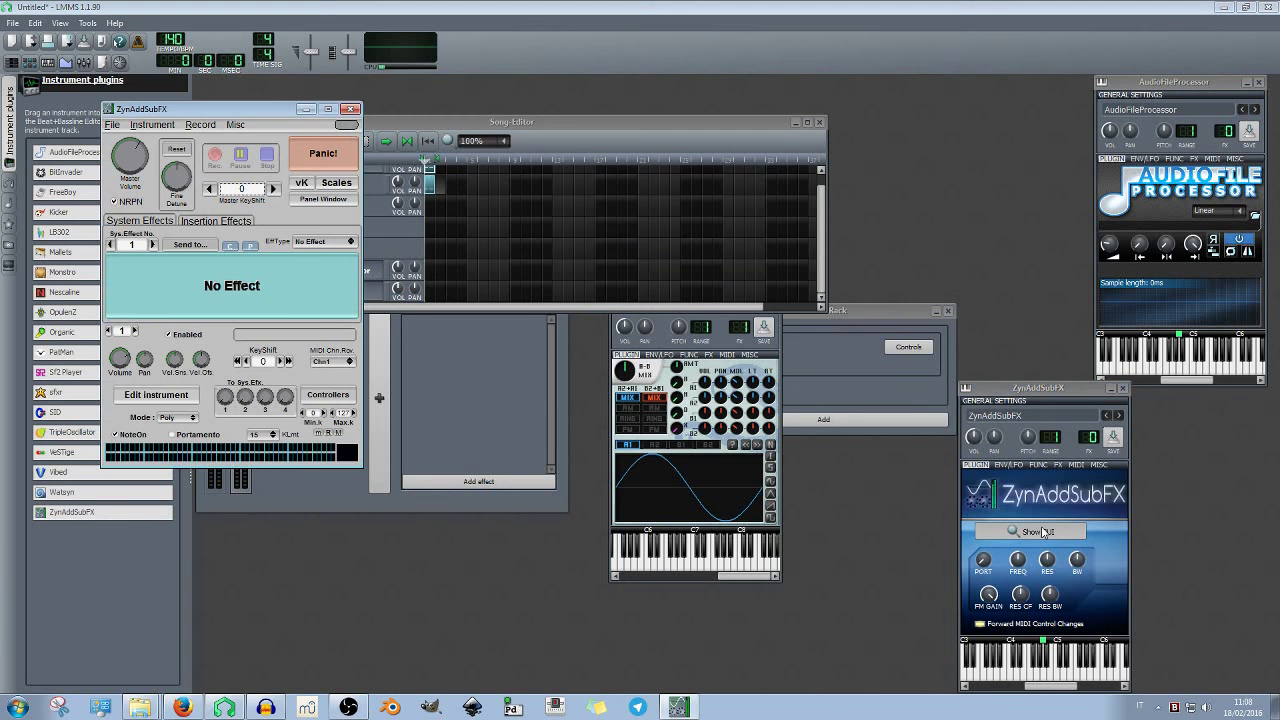
drag(265, 107, 560, 139)
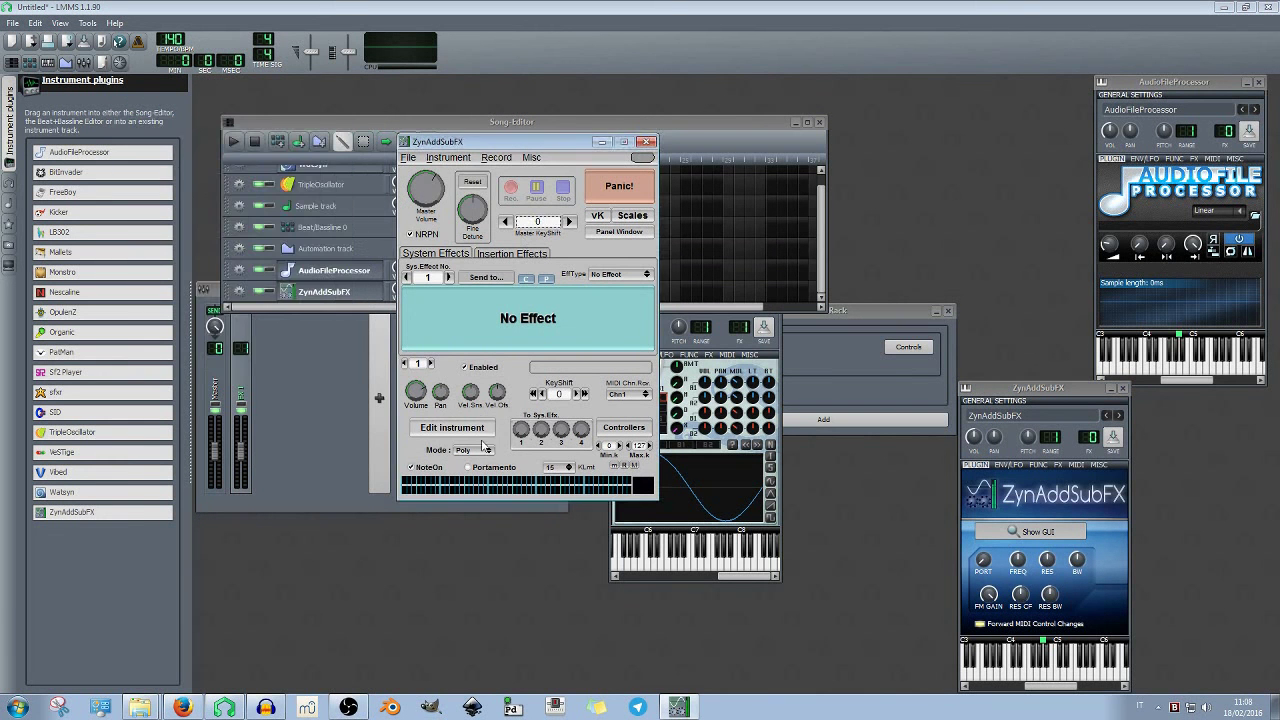
Inspect ZynAddSubFX's ADsynth global, voice and oscillator editors, hide its interface and minimize the instrument window
click(480, 428)
click(150, 331)
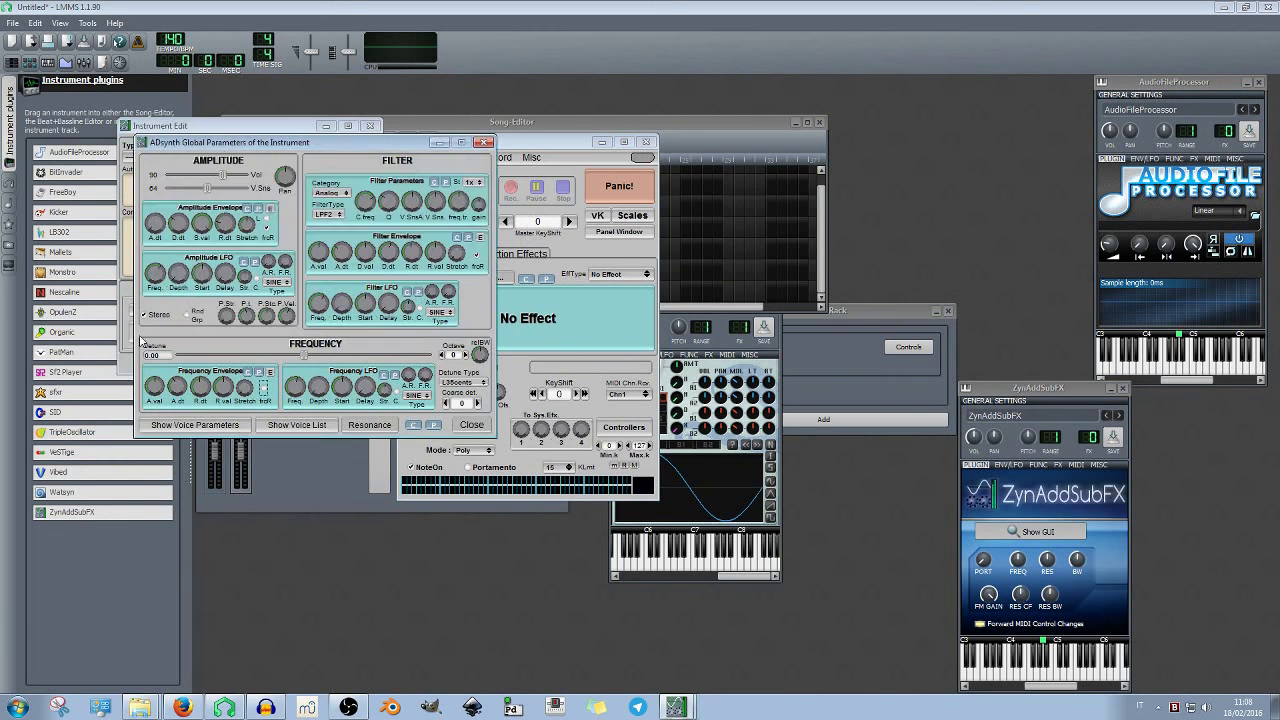
click(233, 424)
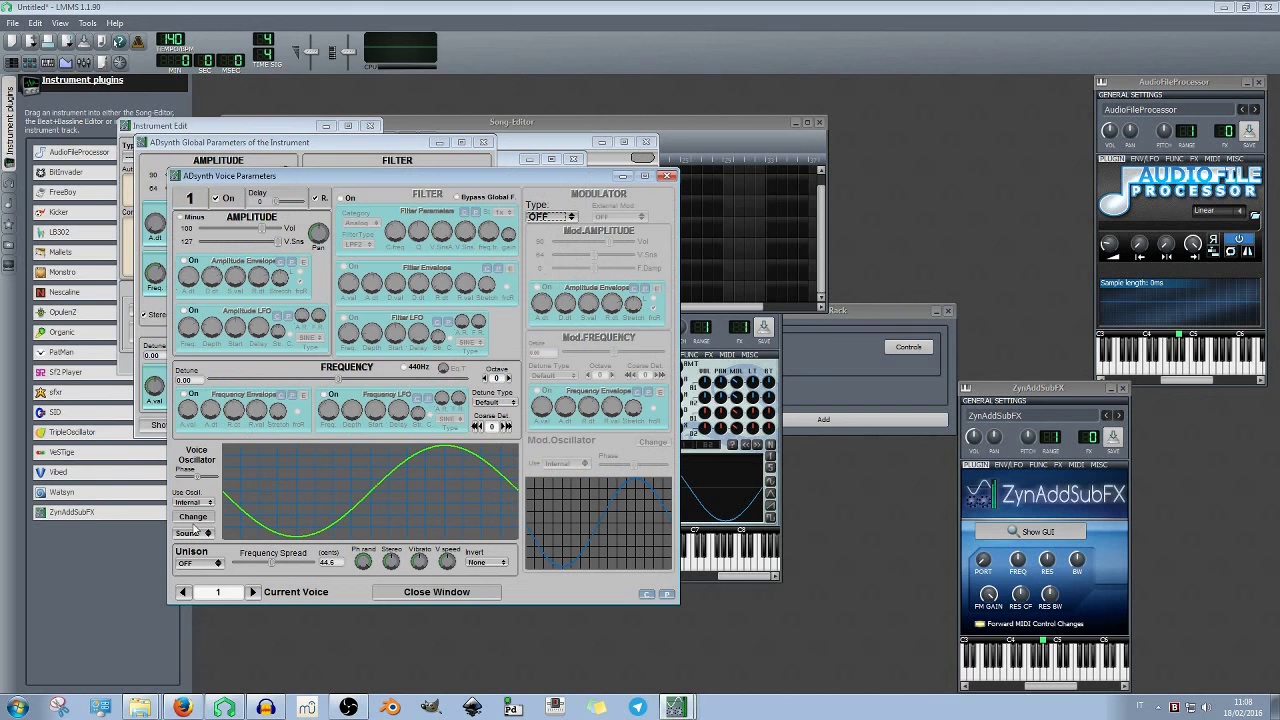
click(194, 517)
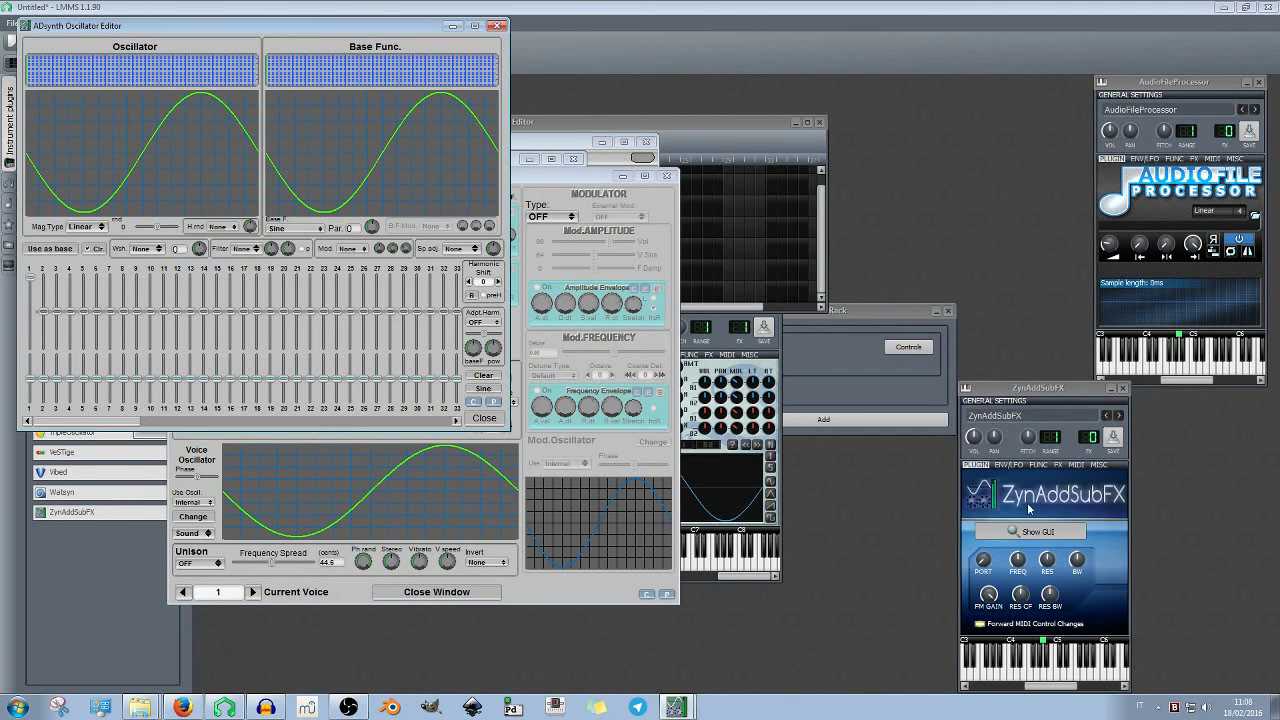
click(1030, 531)
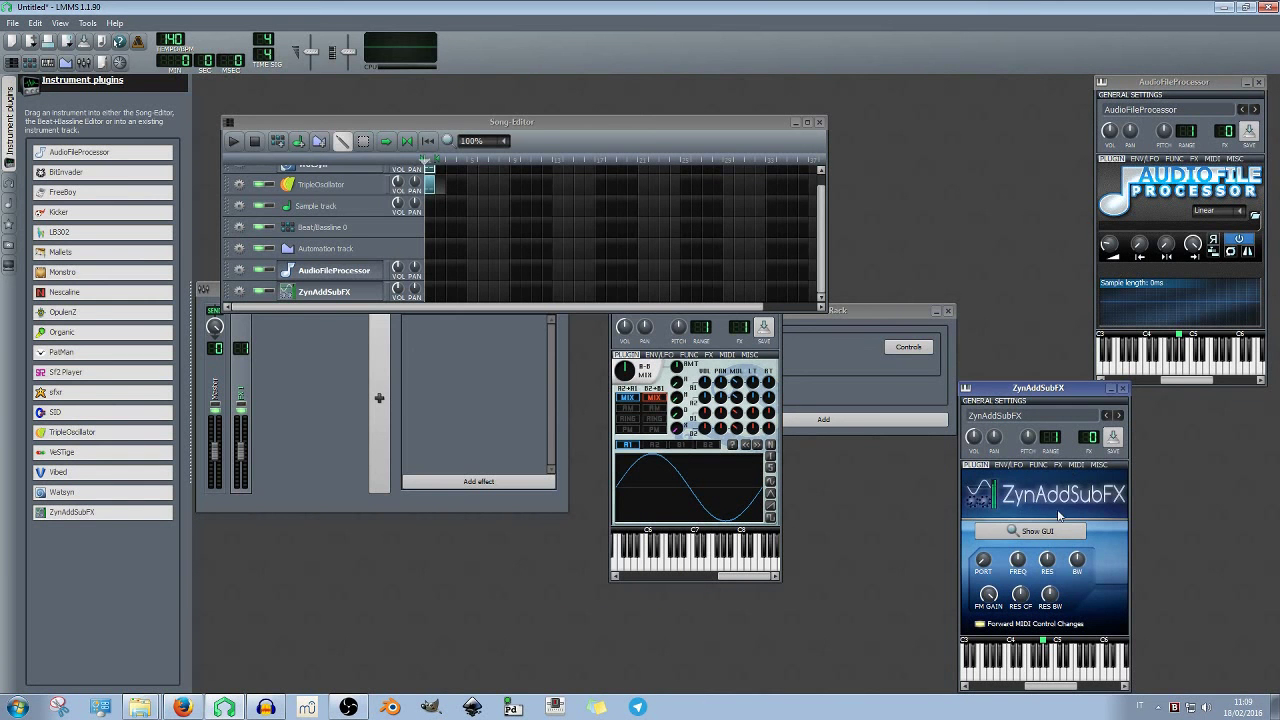
click(1111, 388)
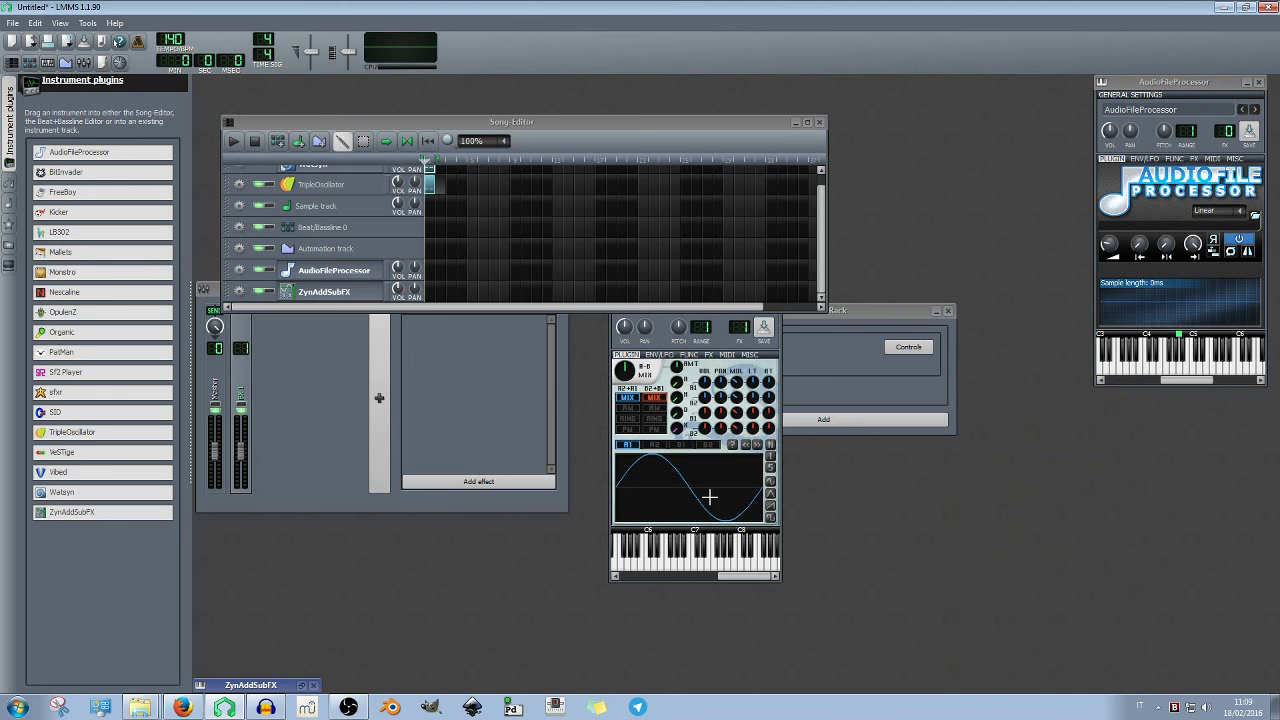